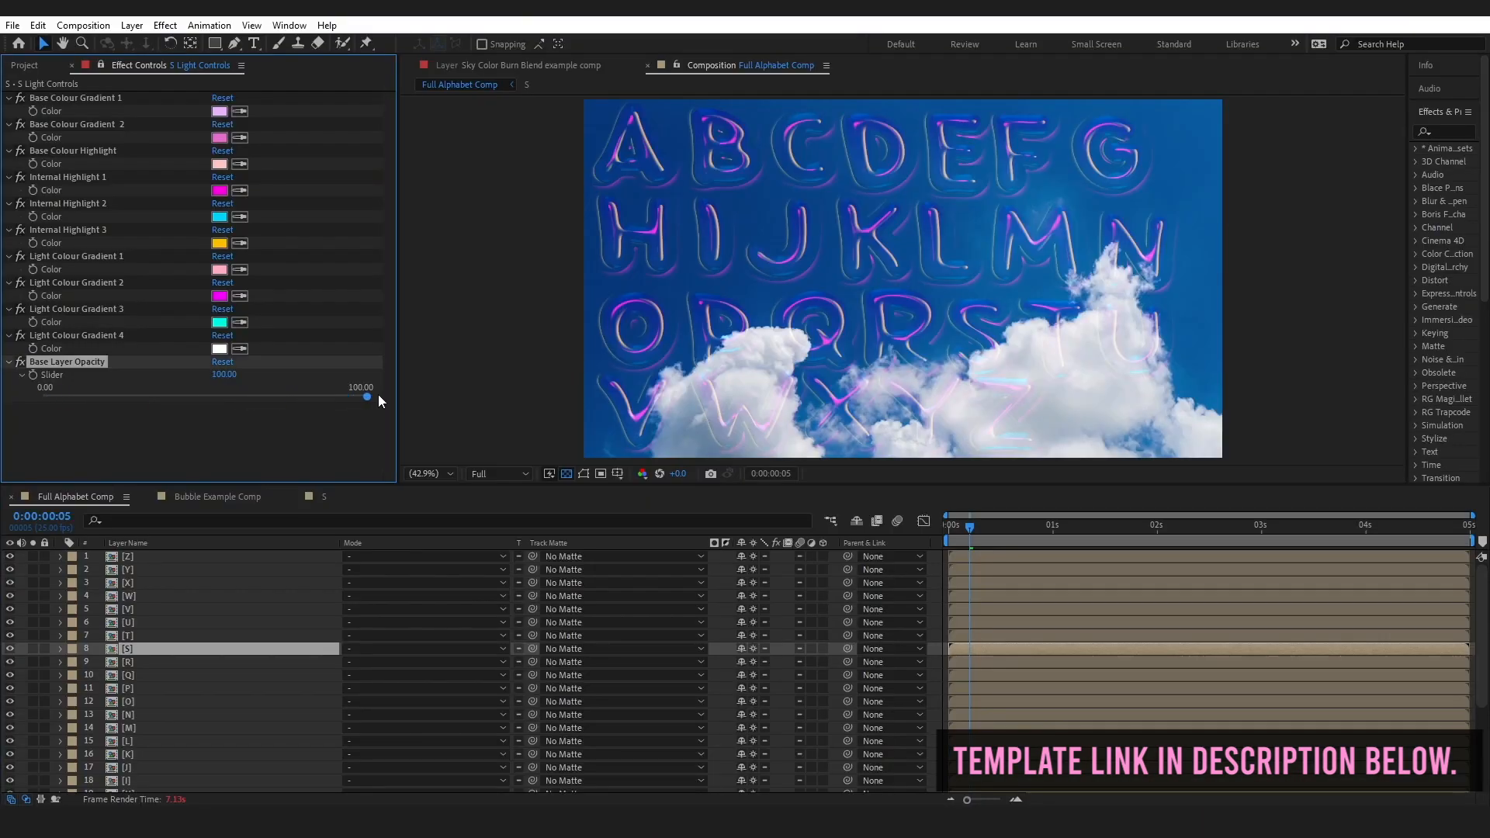
Pick a new colour for Base Colour Gradient 2 in the S letter's light controls
left_click(220, 137)
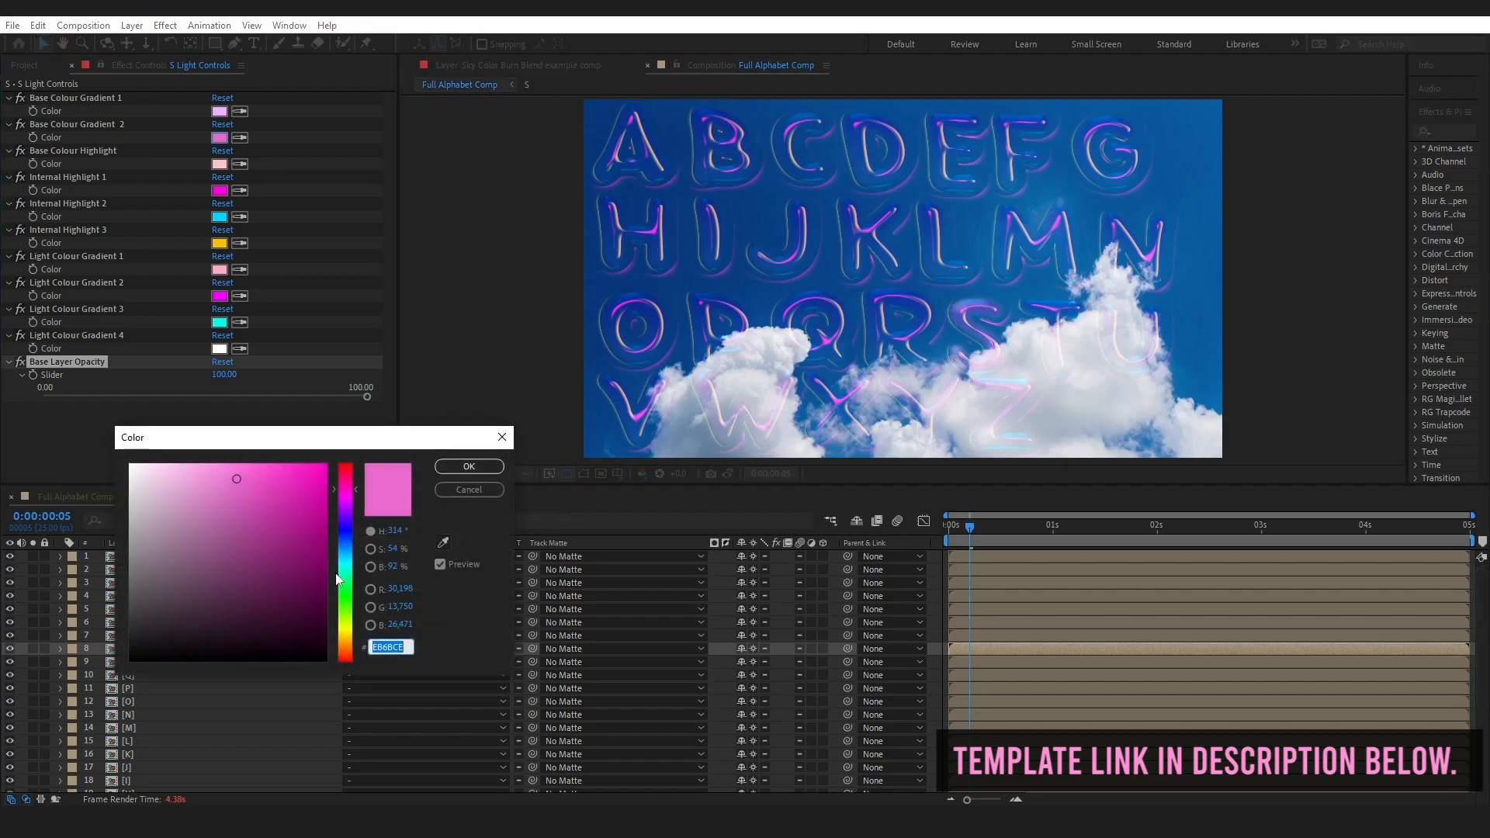
left_click(345, 592)
left_click_drag(316, 469, 328, 459)
left_click(458, 466)
key("ctrl")
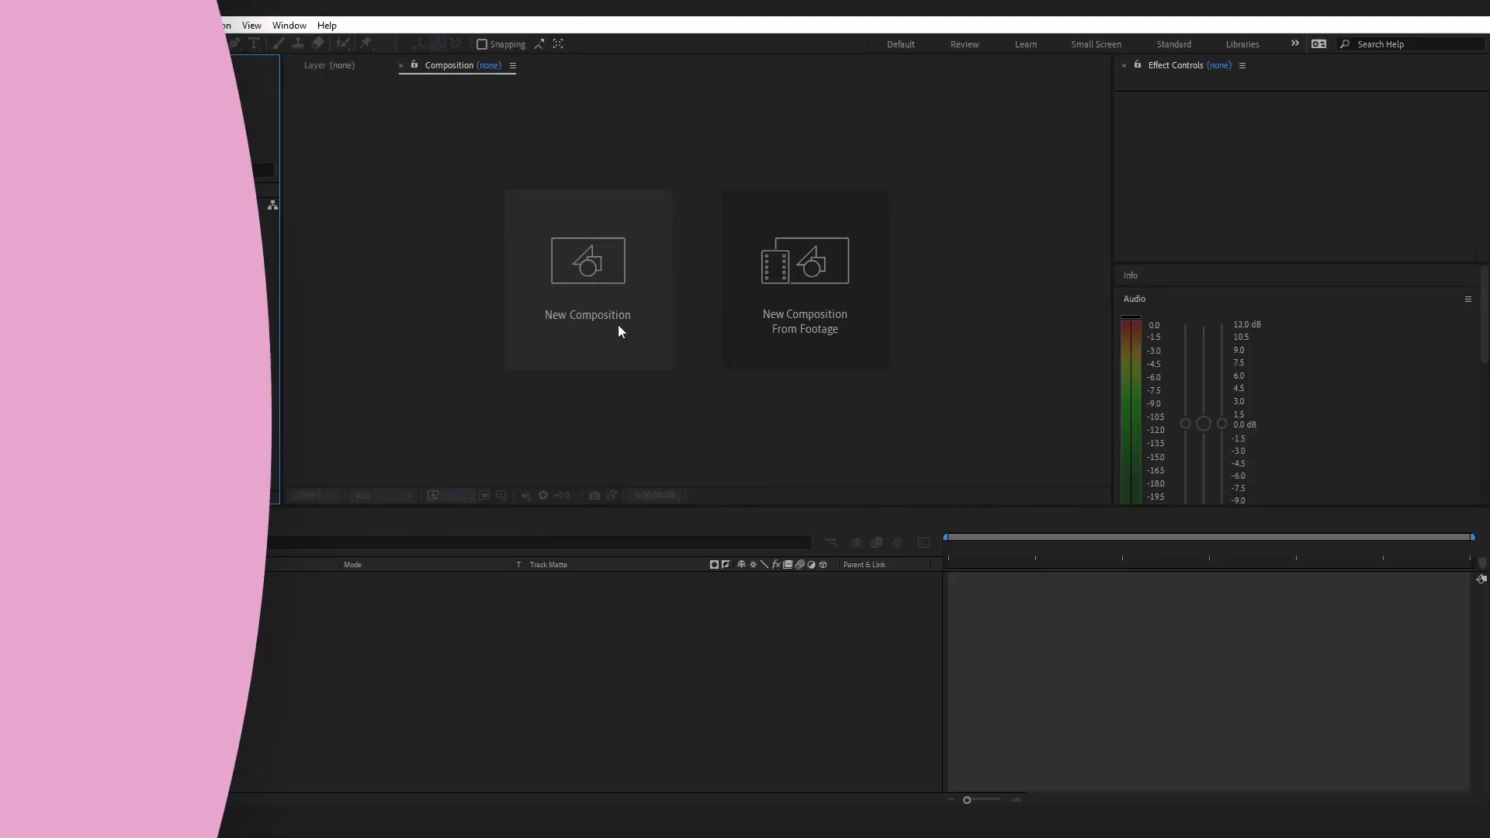
Create a 1920x1080, 25 fps composition named Bubble Text and widen its viewer area
left_click(618, 326)
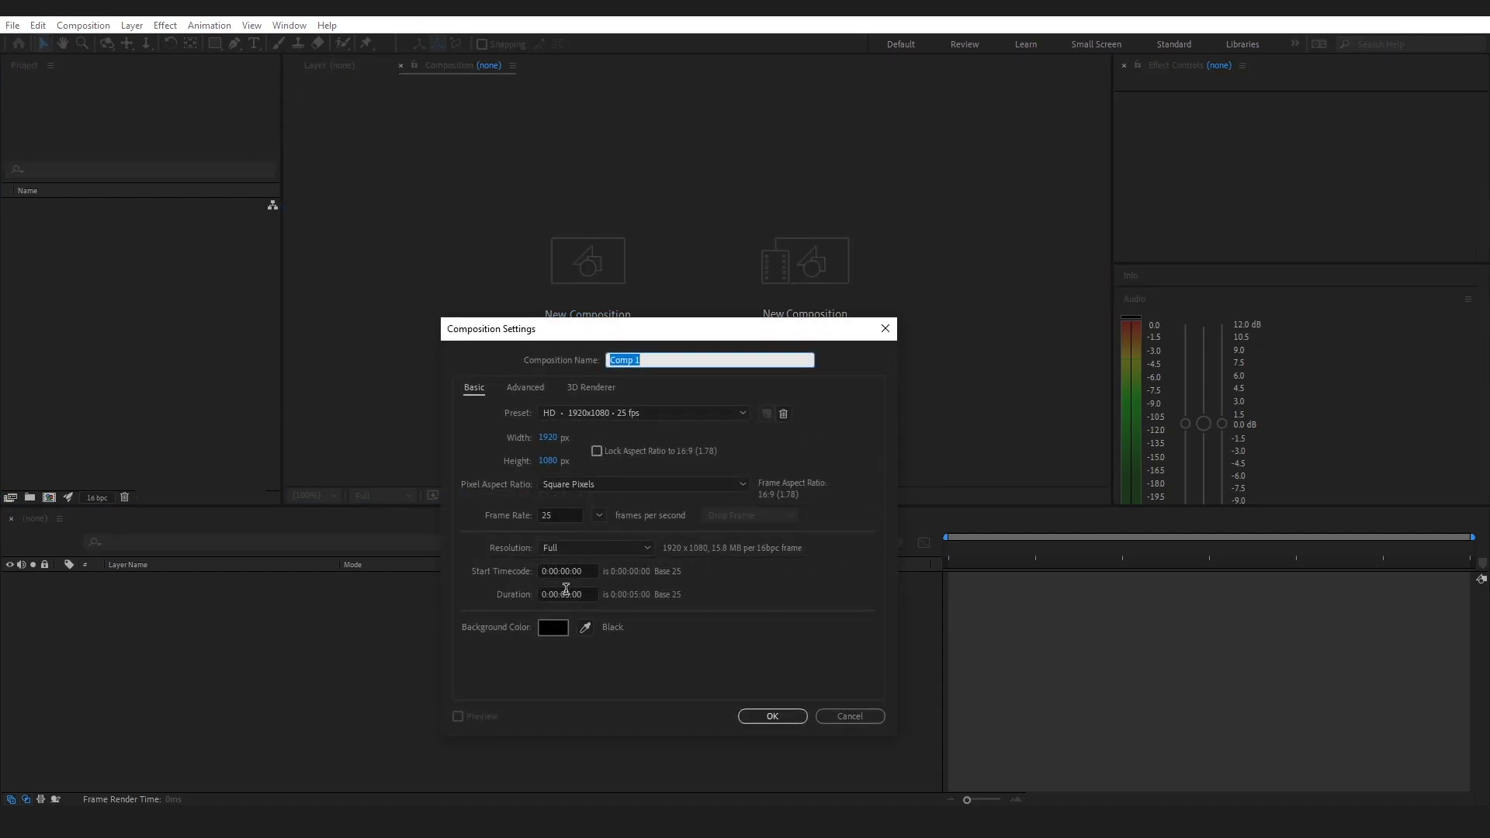
type("Bubble Text")
left_click(787, 722)
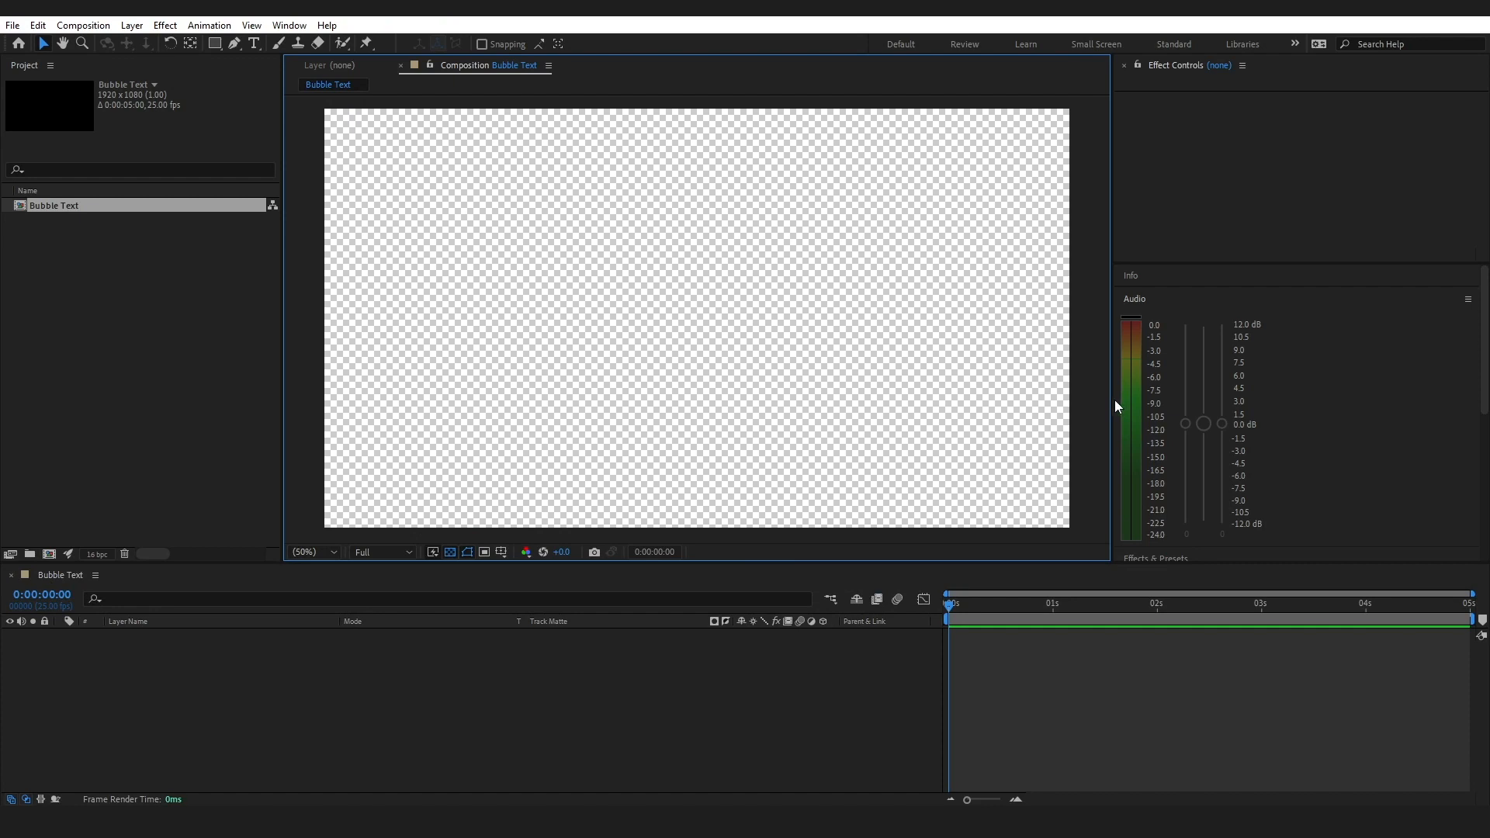
left_click_drag(1112, 406, 1308, 411)
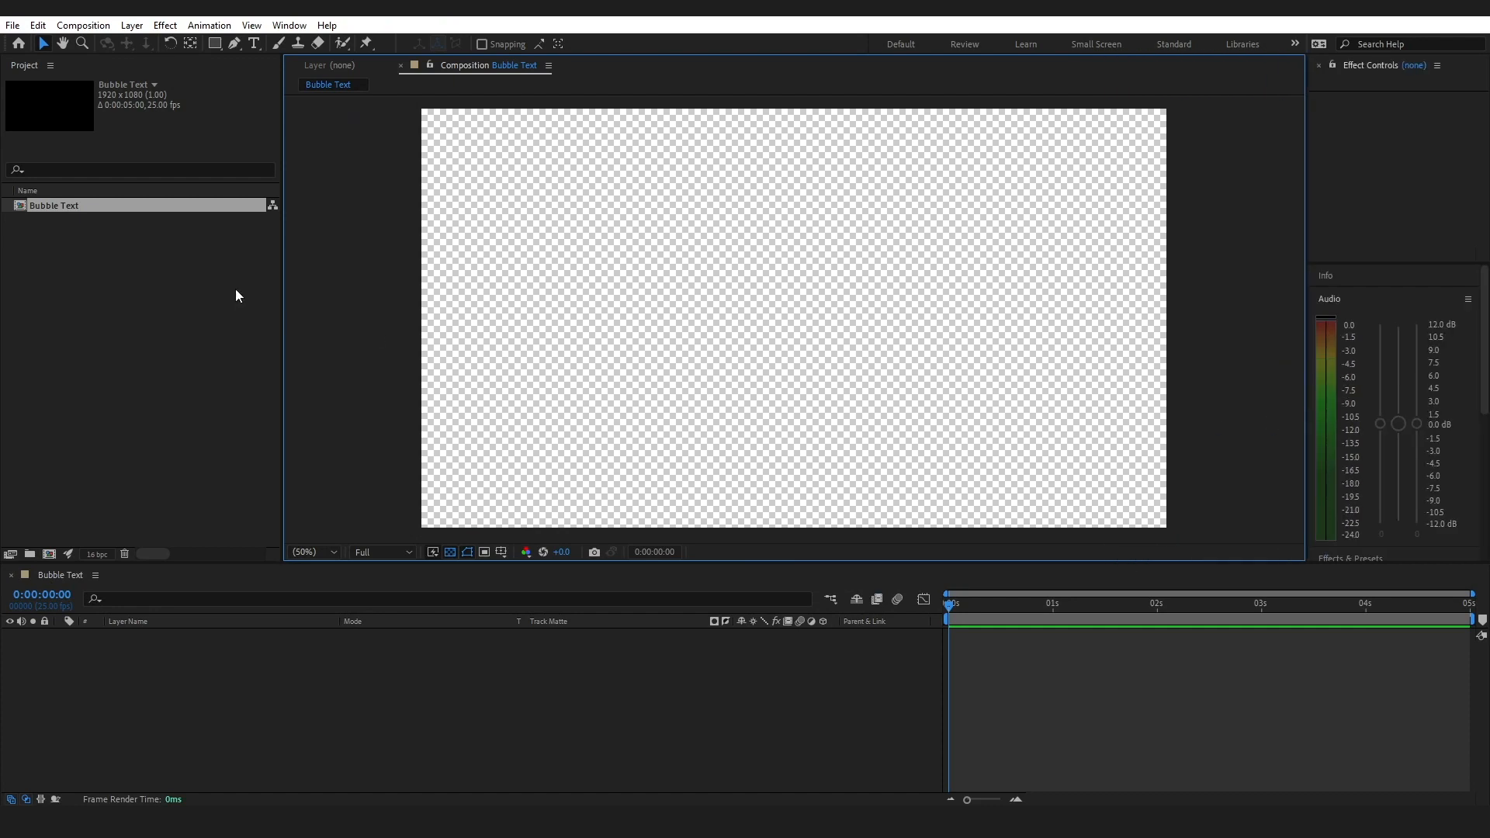
Import the sunny-day sky image from the Assets folder and add it as a layer to the Bubble Text composition
left_click(12, 25)
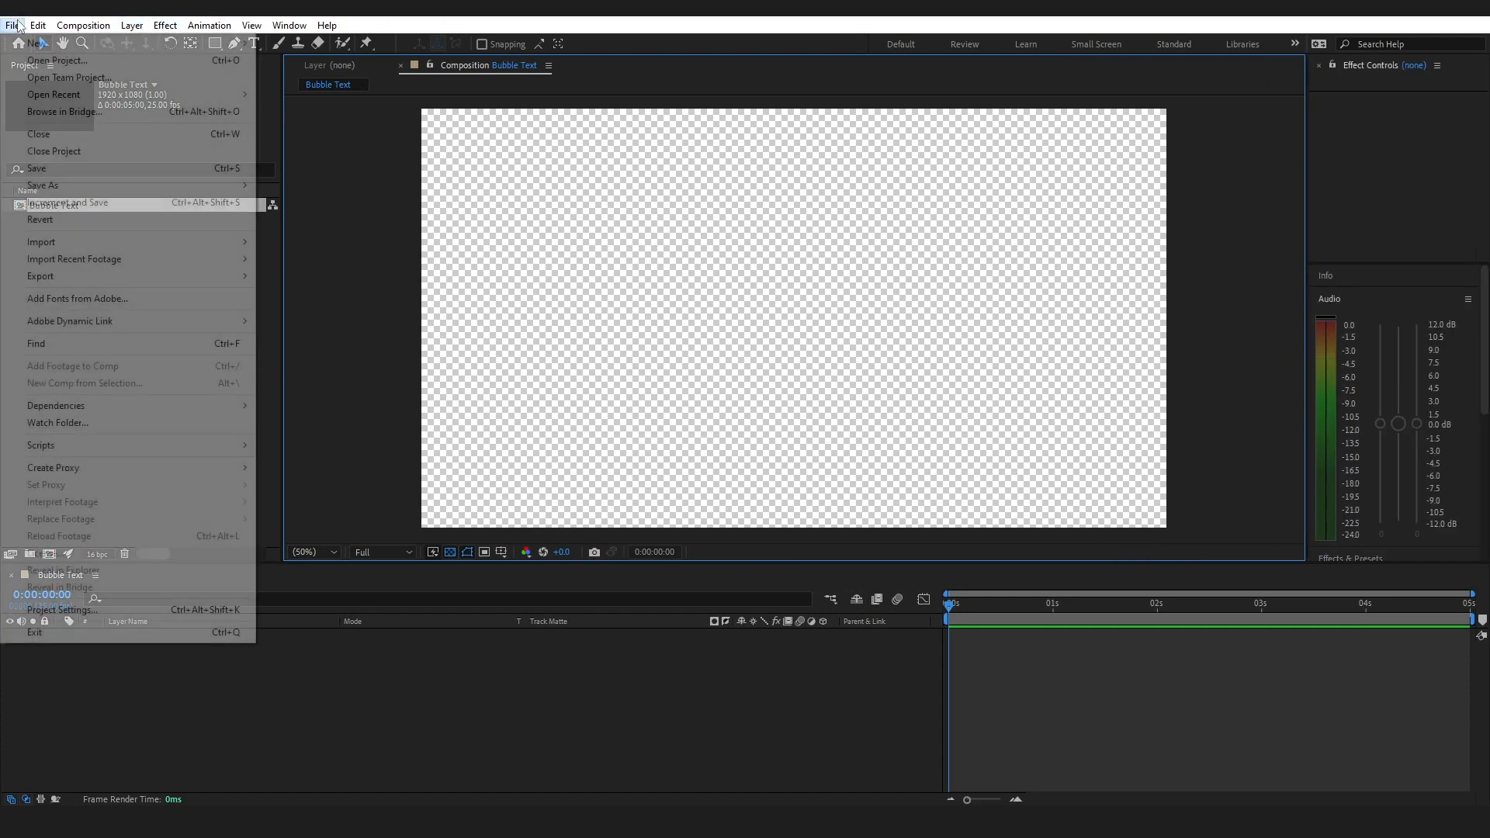
mouse_move(77, 241)
left_click(310, 242)
left_click(779, 175)
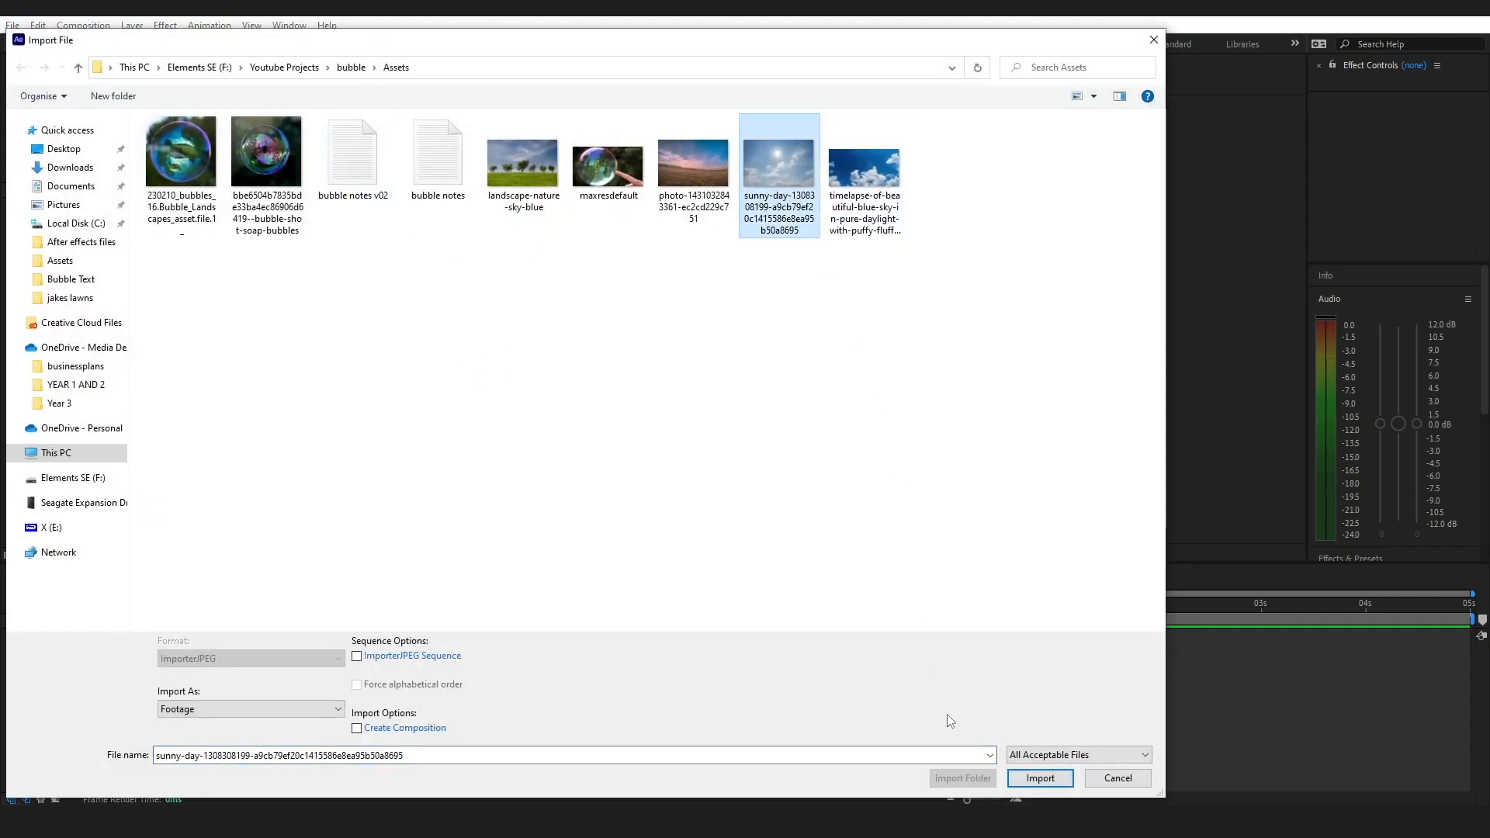
left_click(1040, 779)
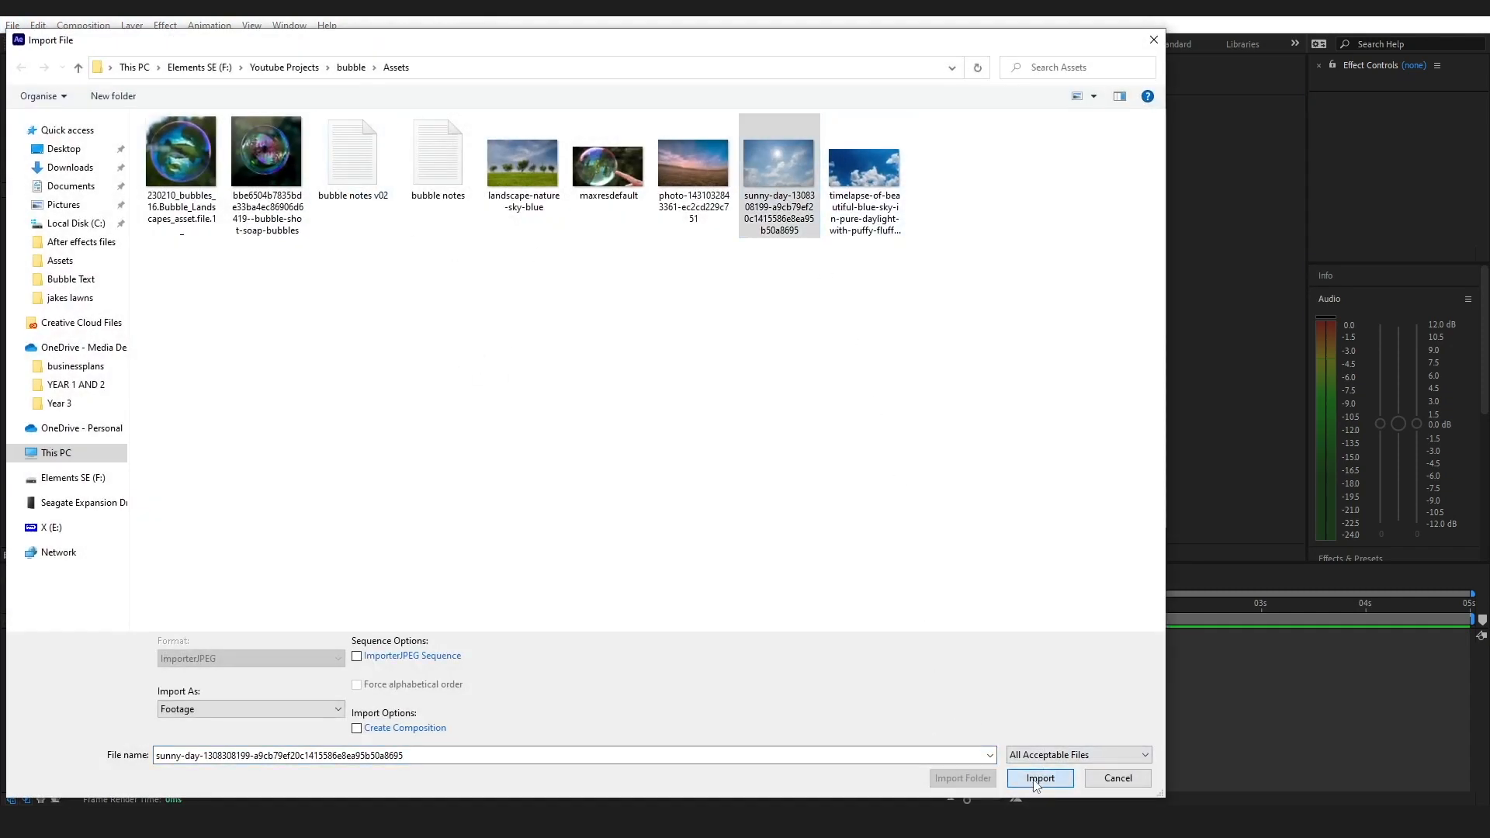
left_click_drag(56, 227, 409, 683)
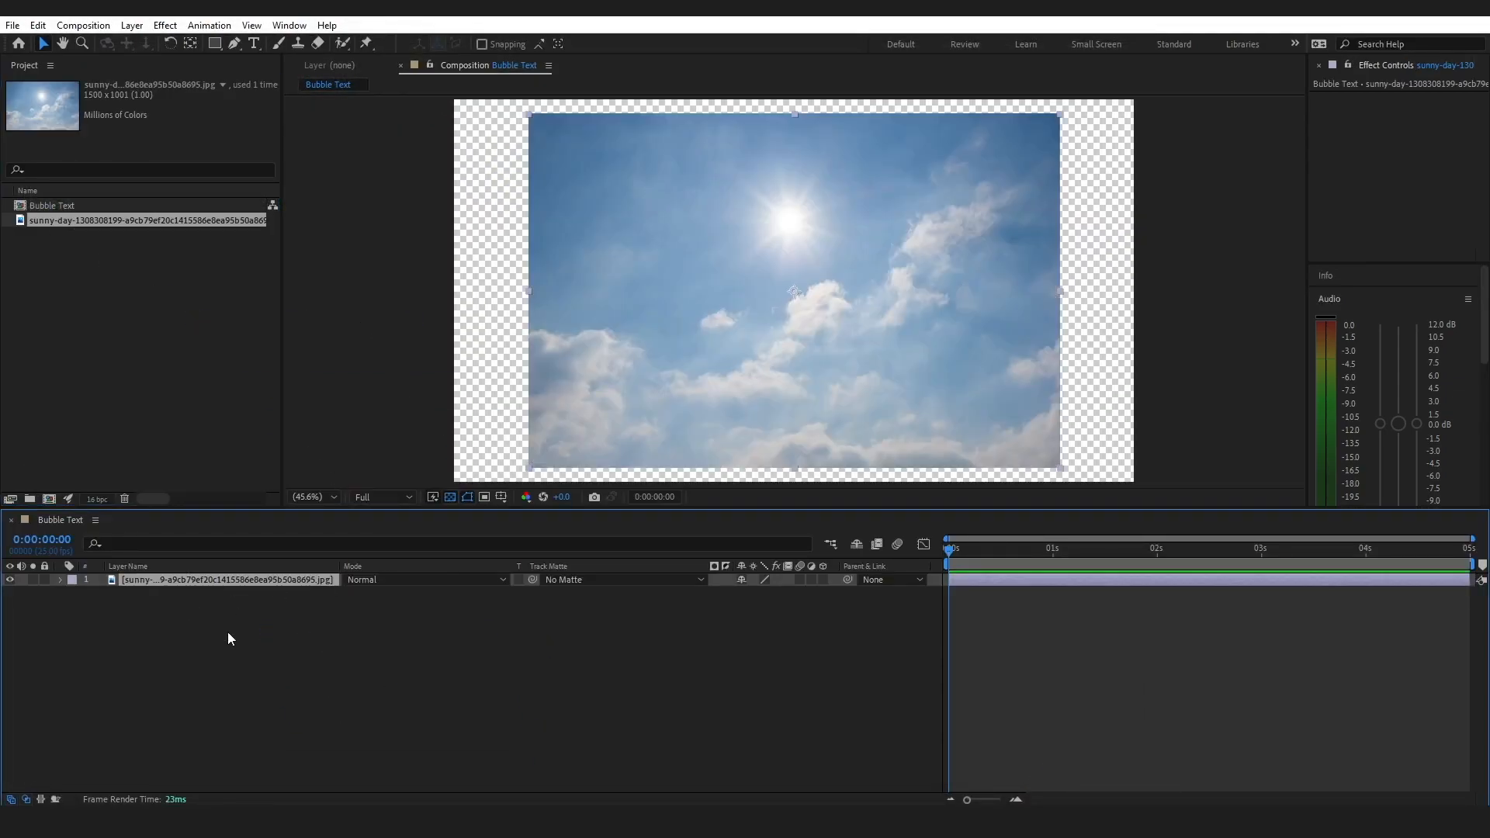
Set the sky image layer's scale to 371% and its position to 785, 437, and duplicate the layer
left_click(74, 593)
left_click(748, 632)
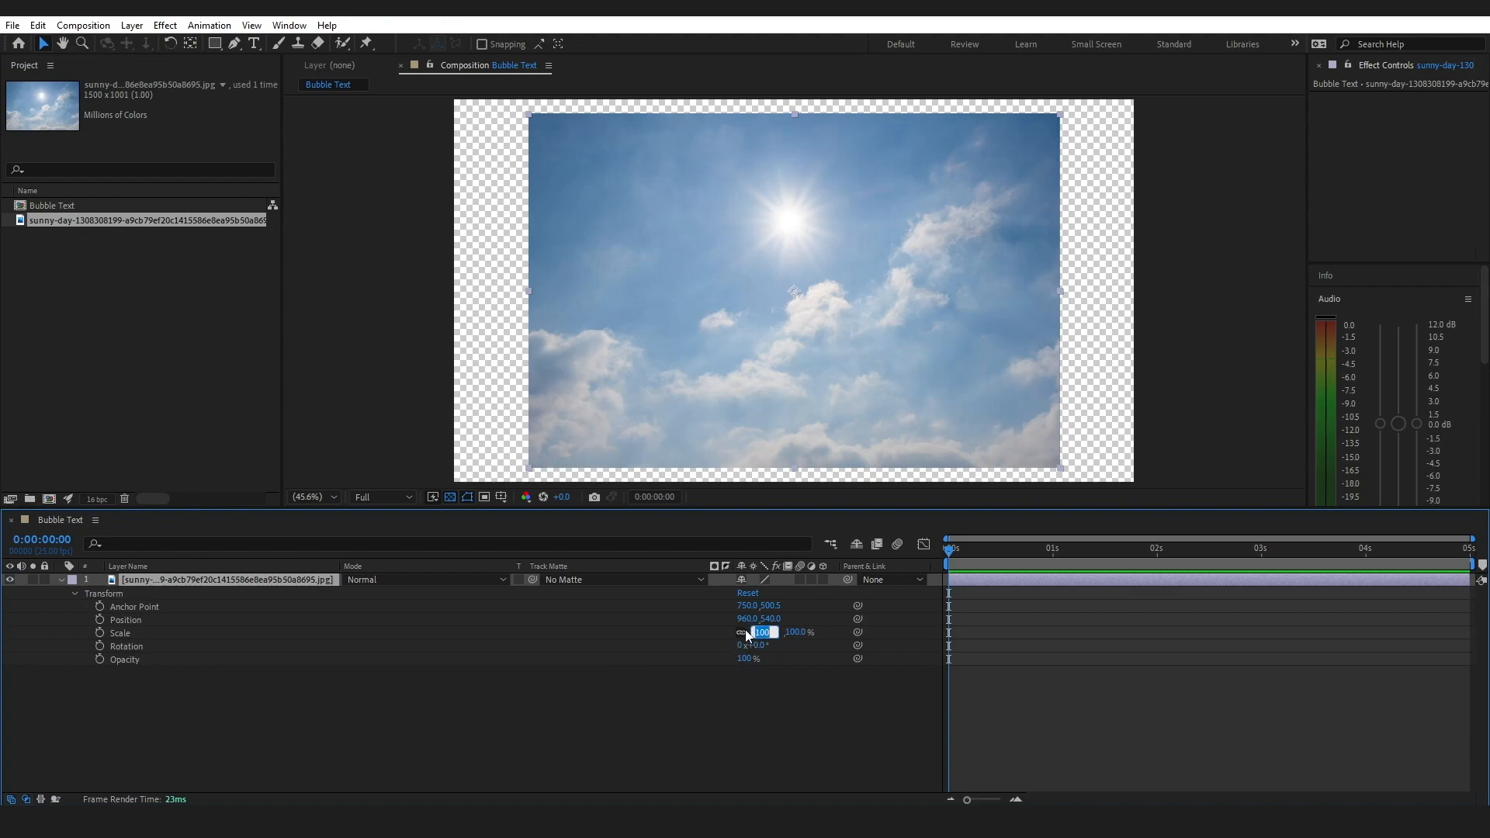
type("371")
key("Return")
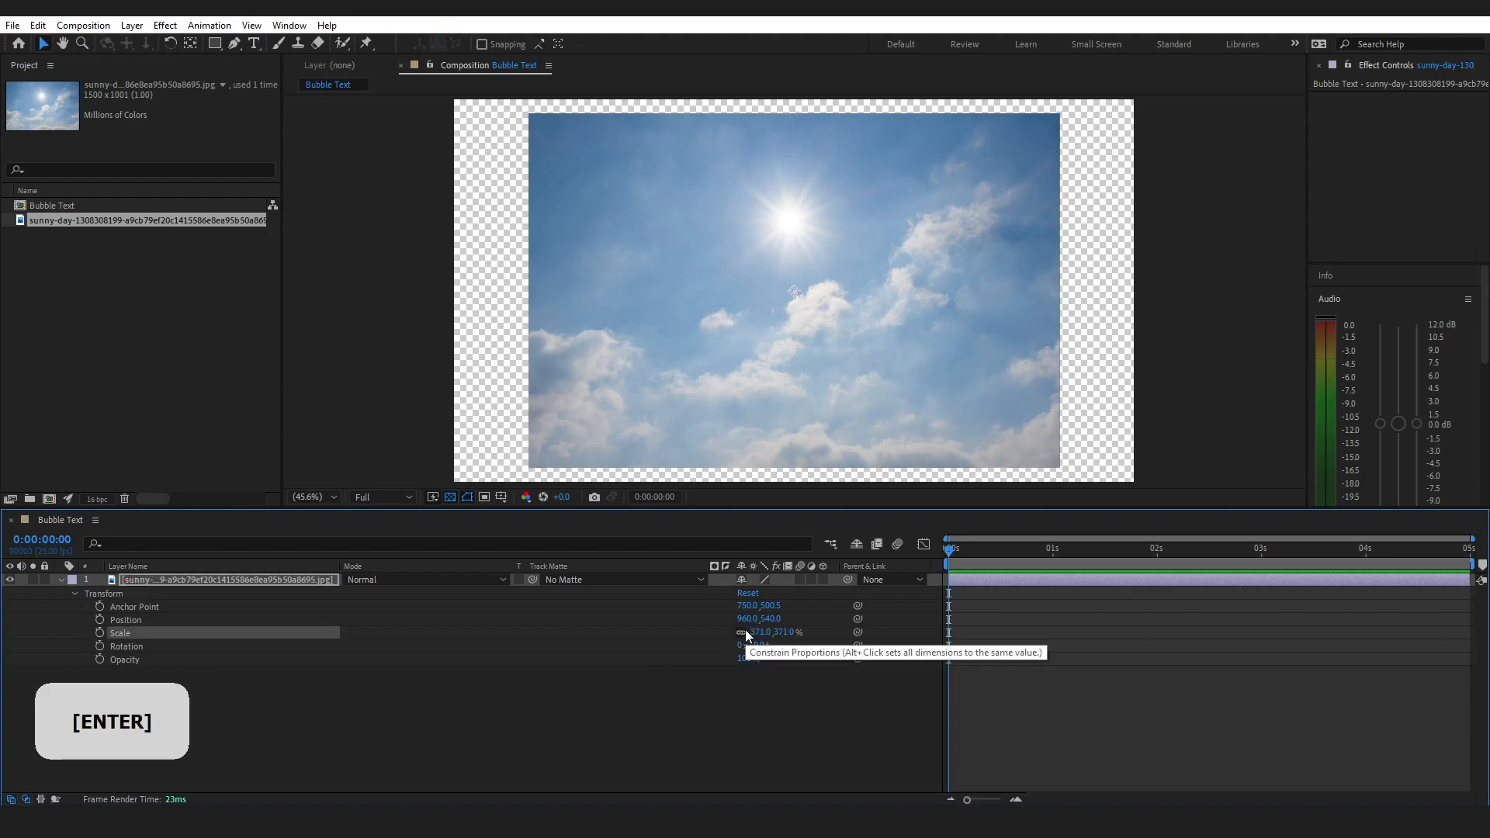
key("ctrl+d")
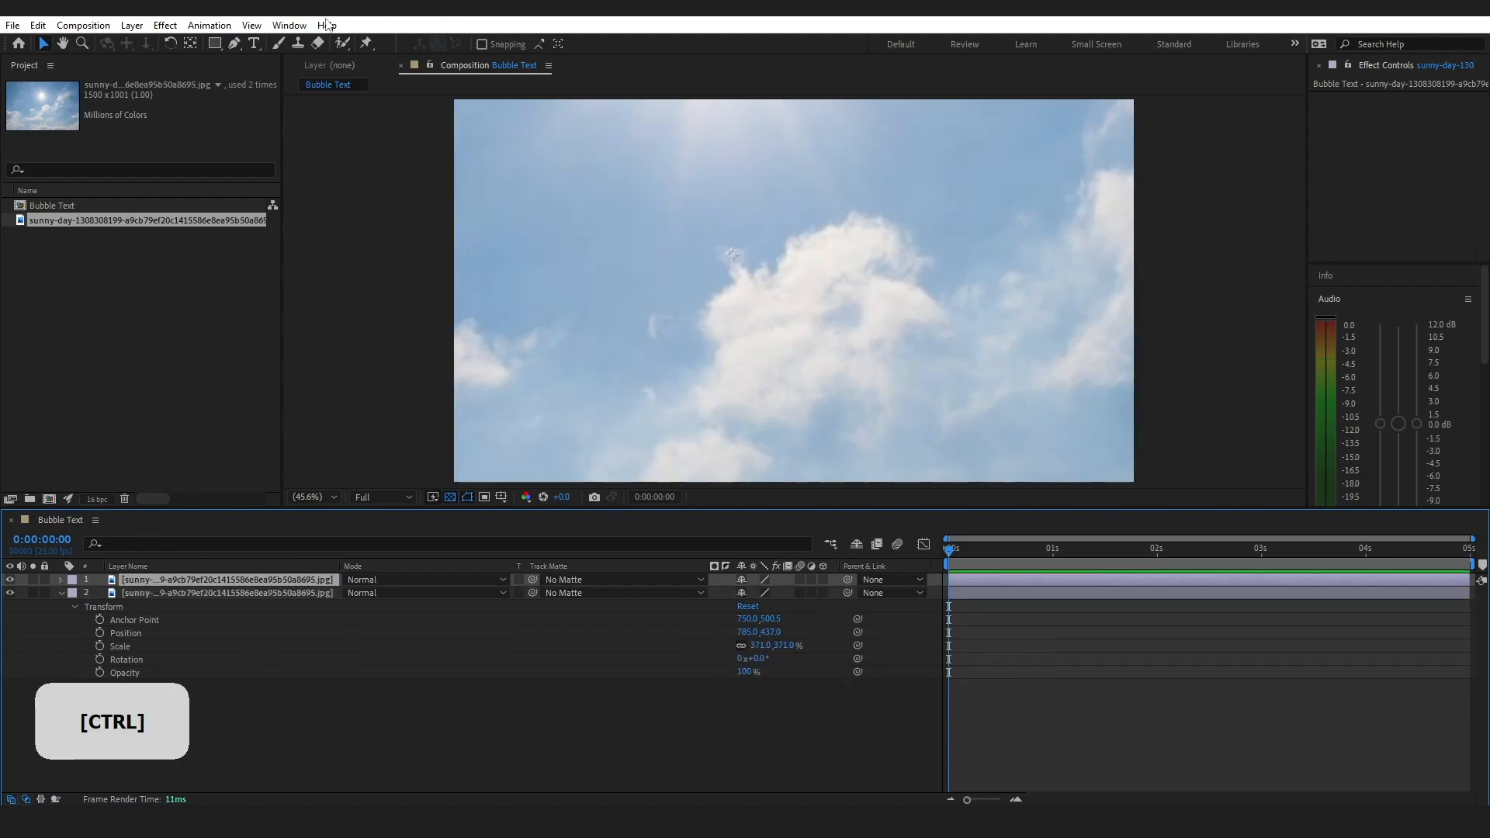
Create a black 1920x1080 solid layer named BG above the sky layers and re-enable viewer refresh
left_click(132, 25)
mouse_move(149, 47)
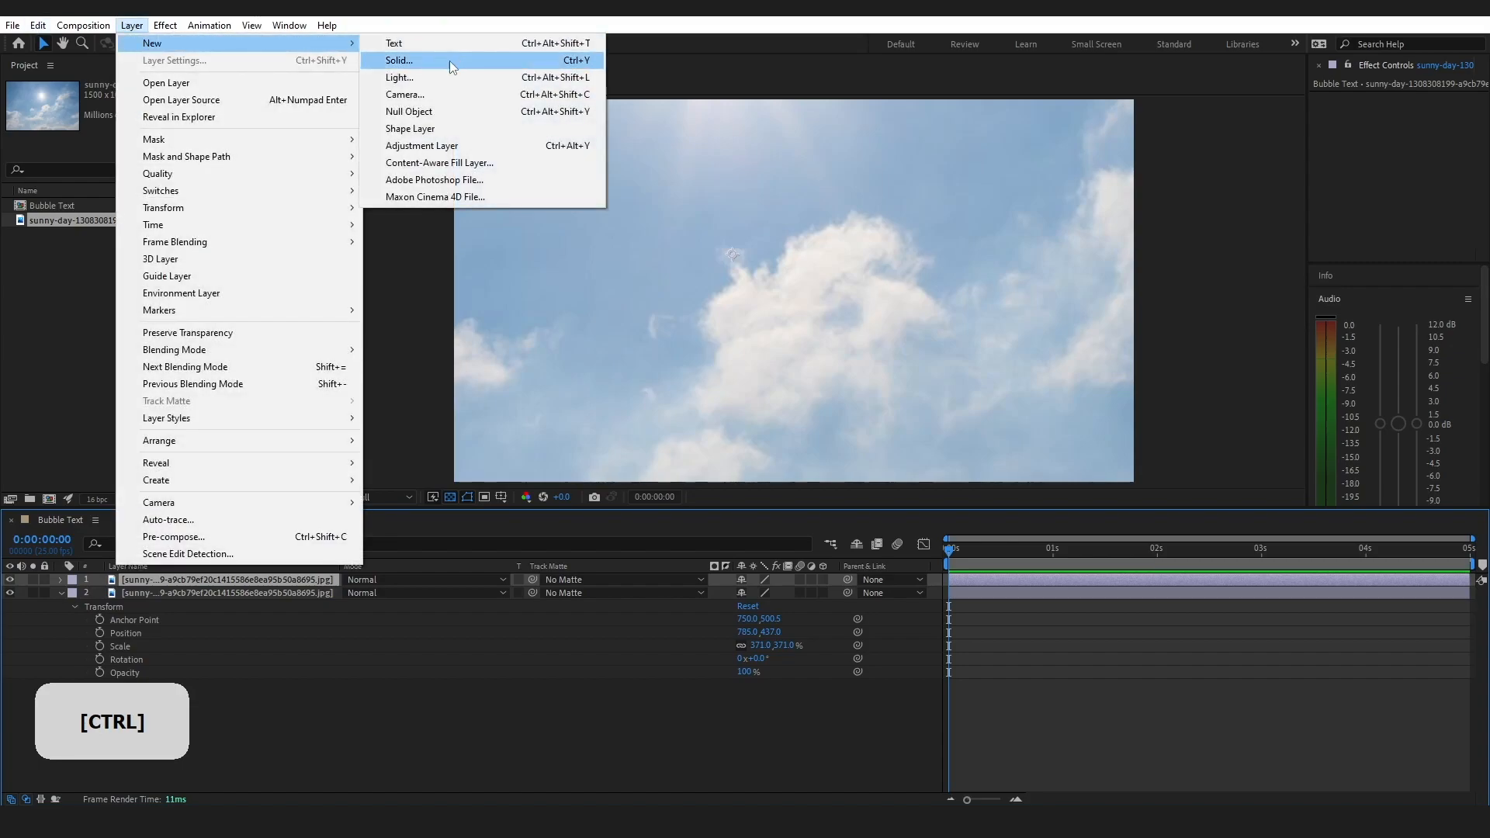
left_click(449, 61)
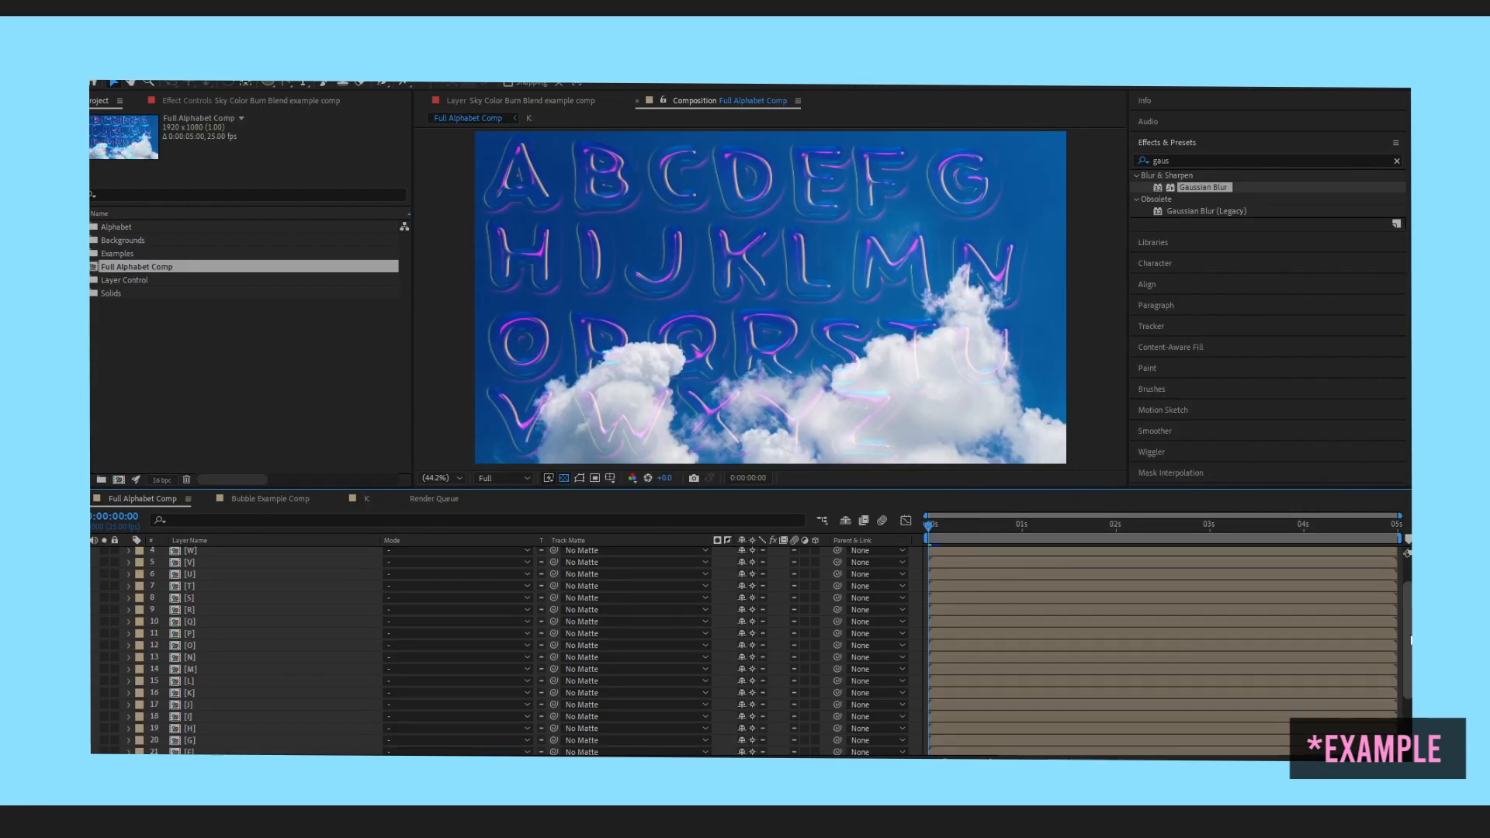
scroll(733, 702, "down", 5)
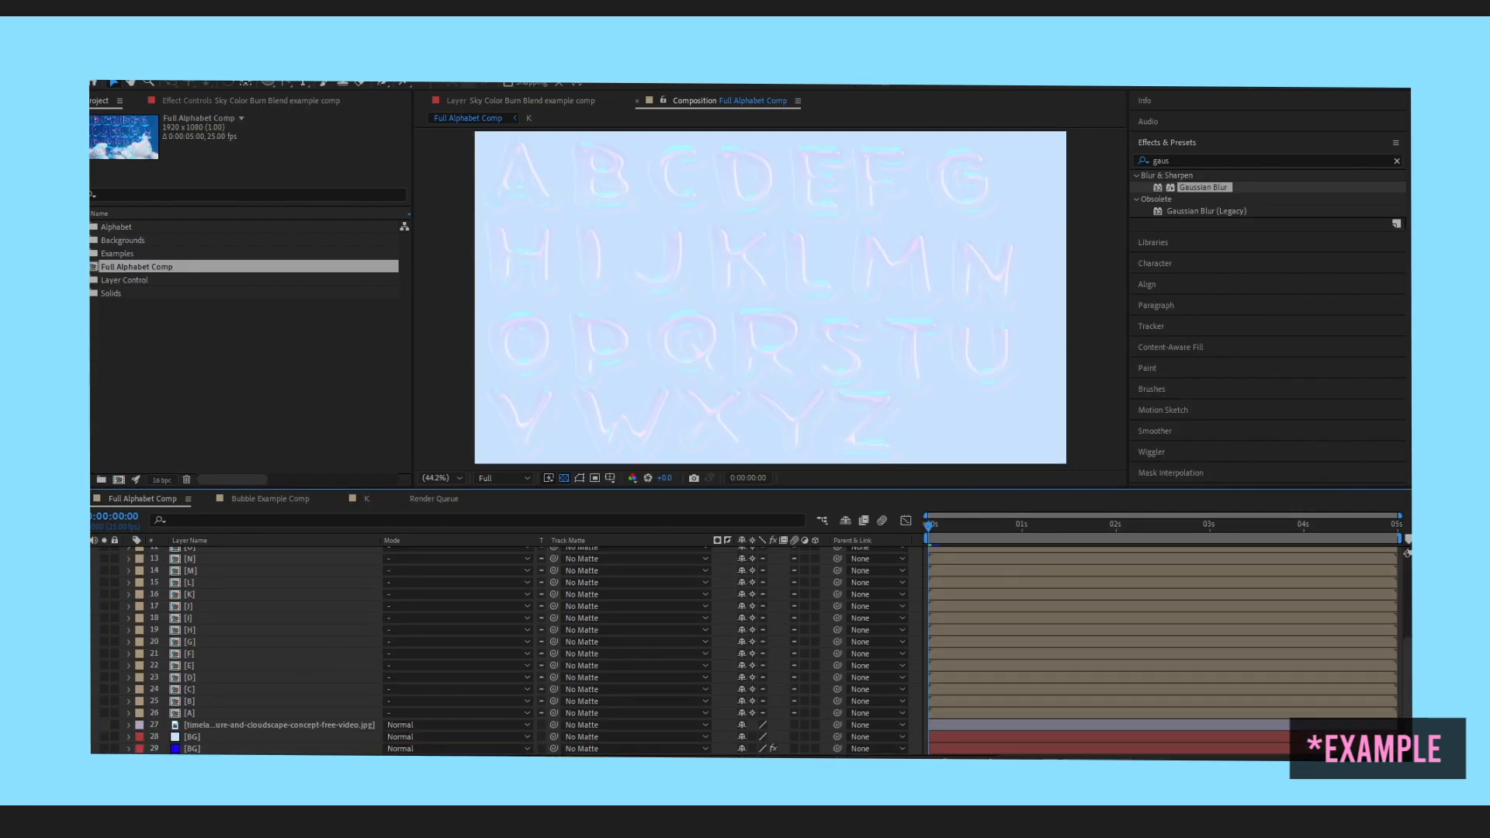
key("ctrl+y")
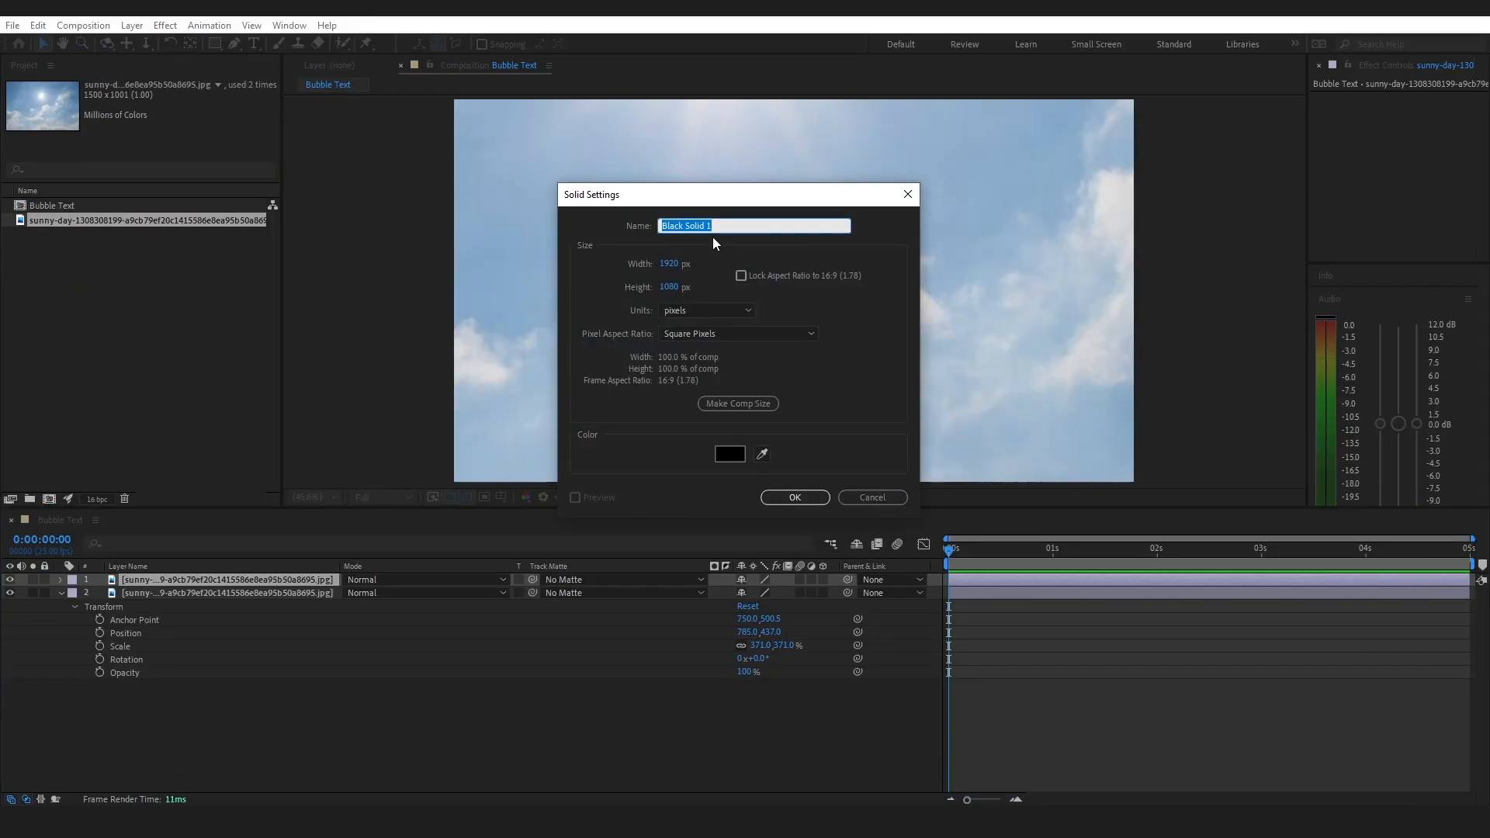
type("BG")
left_click(794, 497)
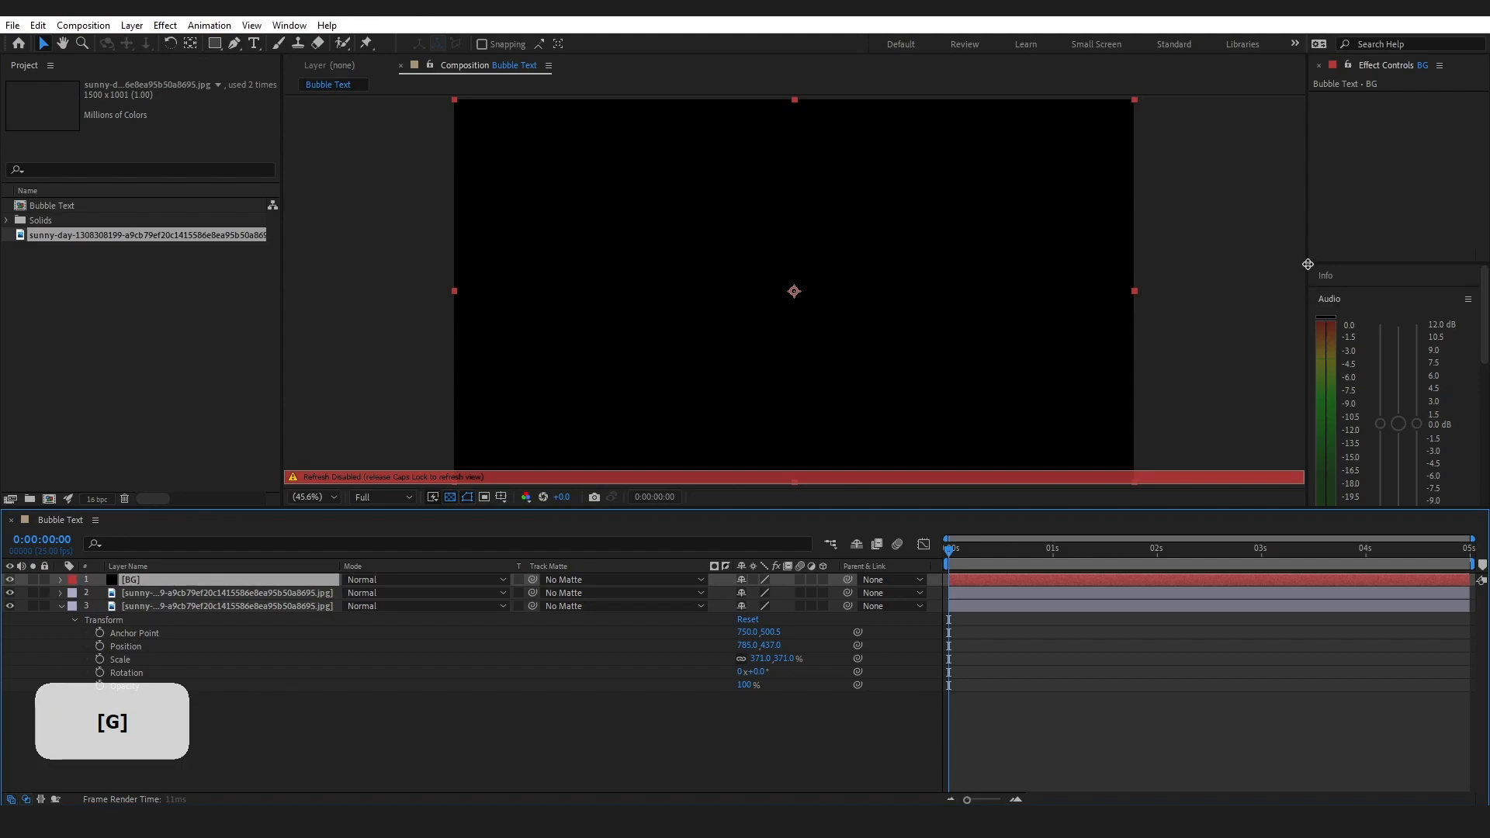
key("Caps_Lock")
Apply the Gradient Ramp effect to the BG solid and enlarge the area showing its settings
left_click_drag(1343, 264, 1340, 133)
left_click(1348, 431)
left_click_drag(1372, 294, 179, 578)
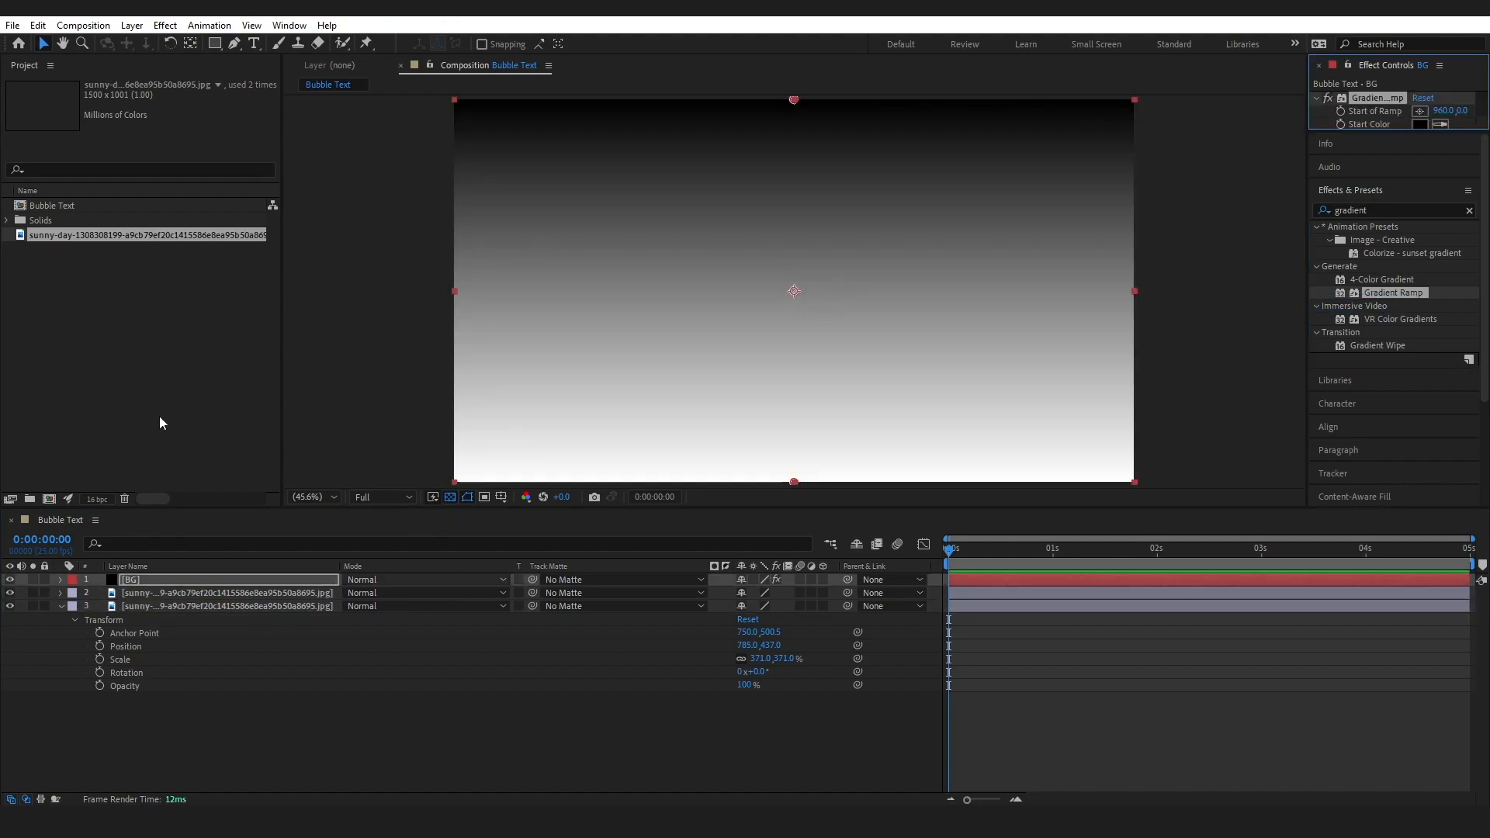
left_click_drag(1382, 132, 1369, 282)
left_click_drag(1207, 176, 1172, 177)
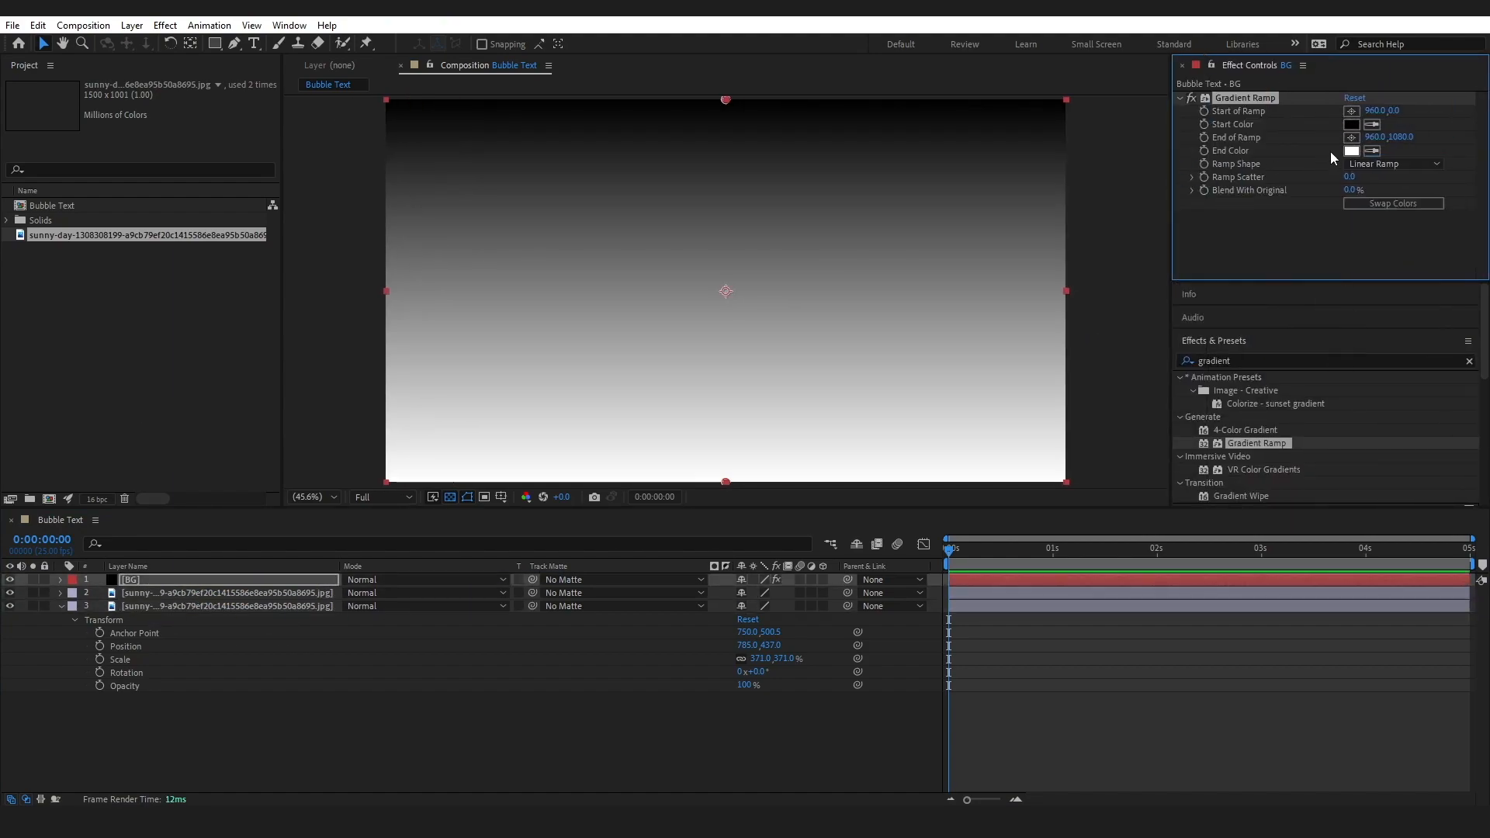
Set the Gradient Ramp's start colour to white (FFFFFF) and its end colour to DD5495
left_click(1351, 125)
left_click_drag(207, 583, 140, 522)
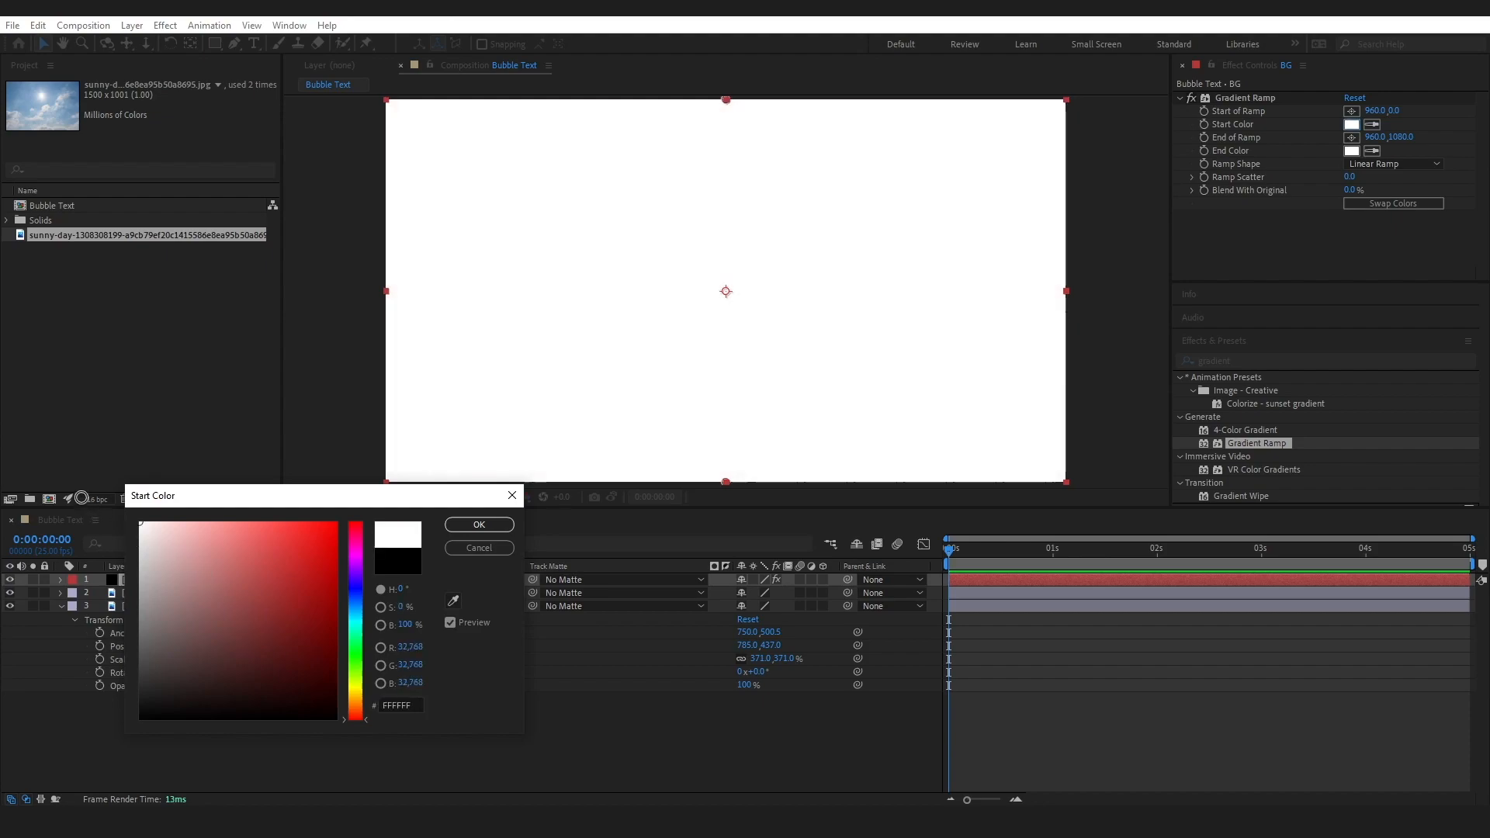
left_click(479, 525)
left_click(1351, 150)
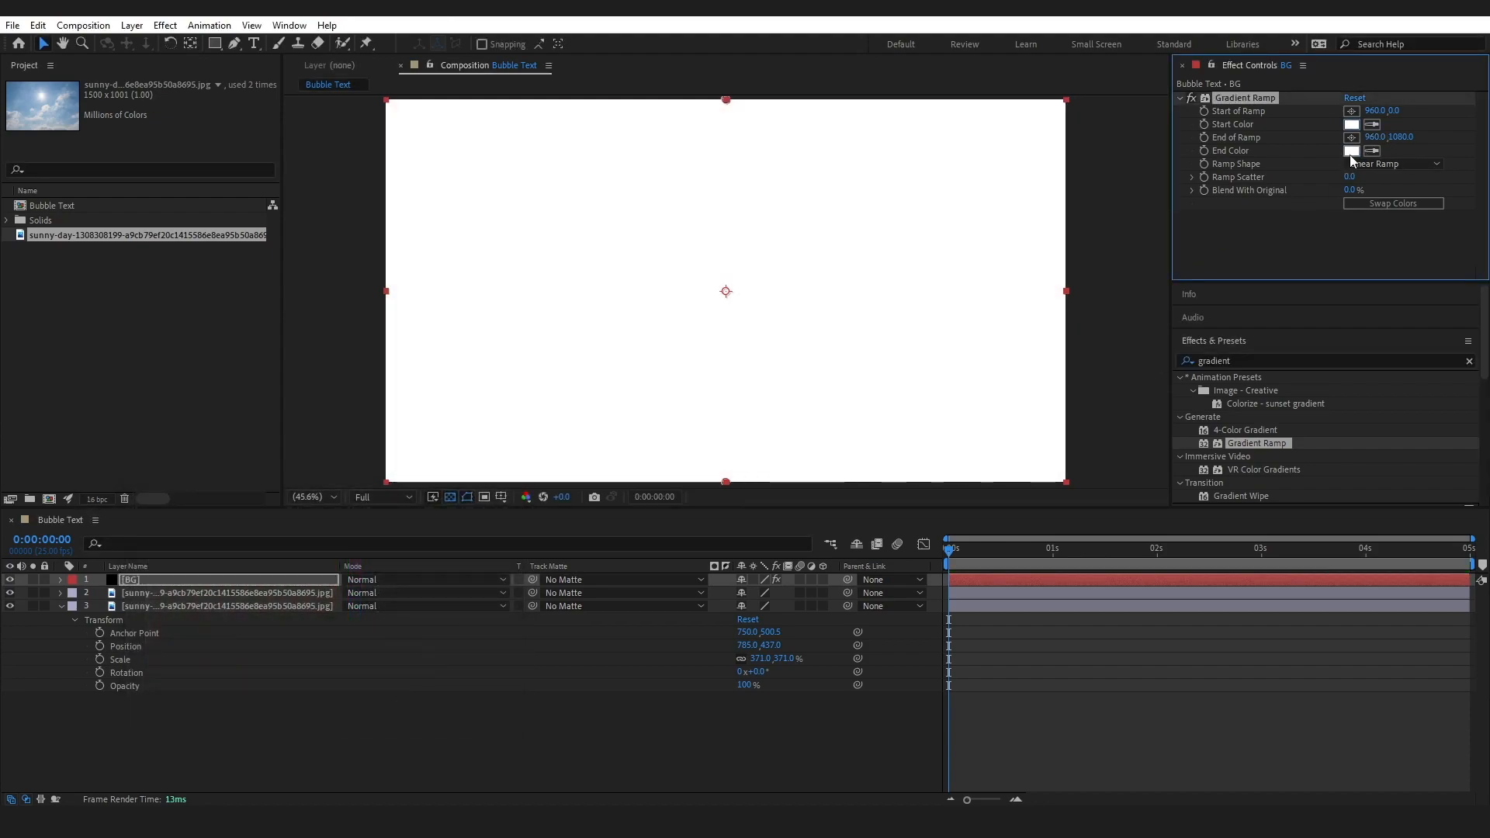
type("DD54")
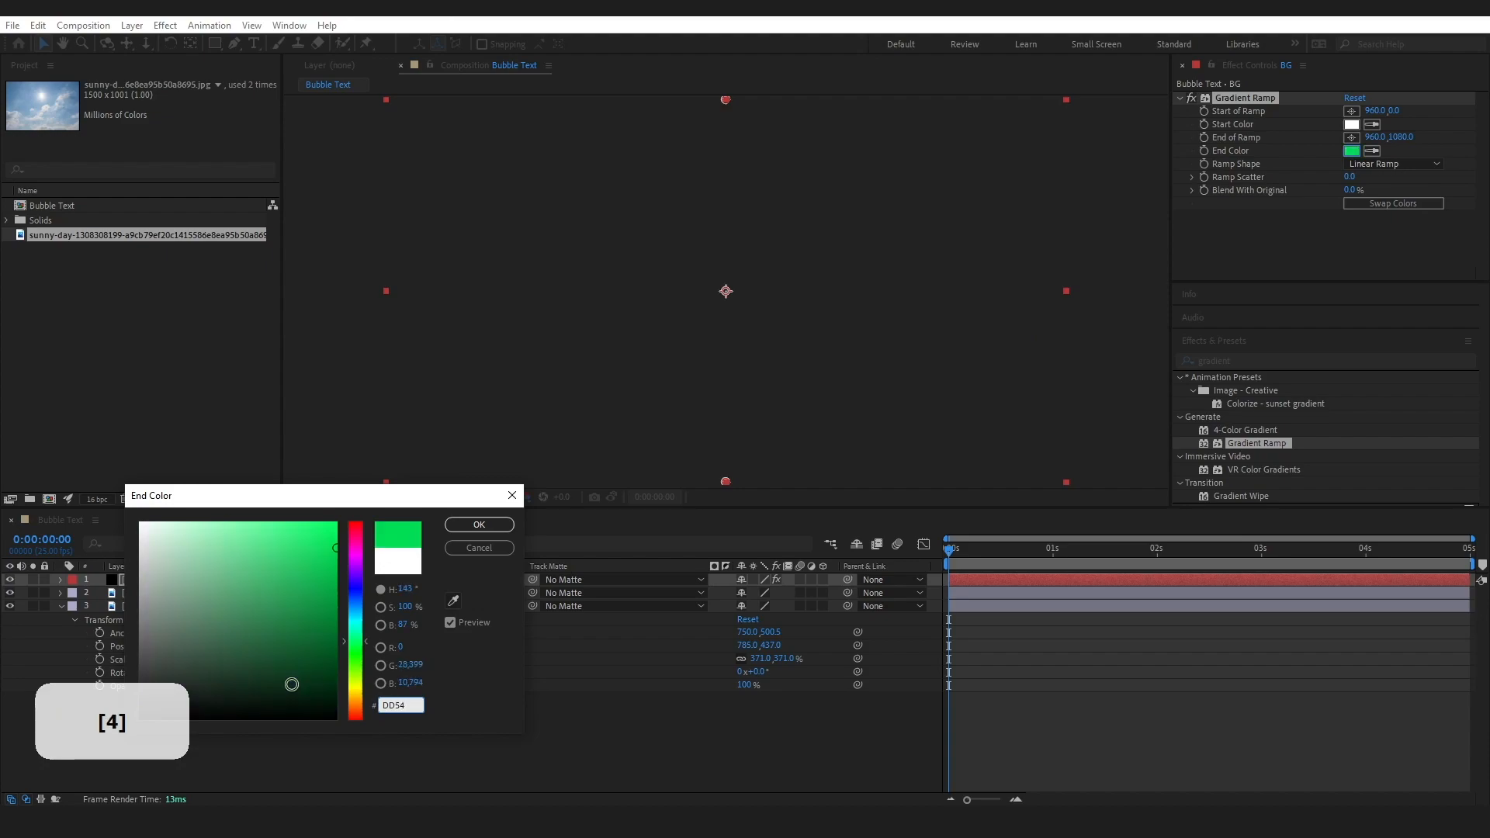
type("95")
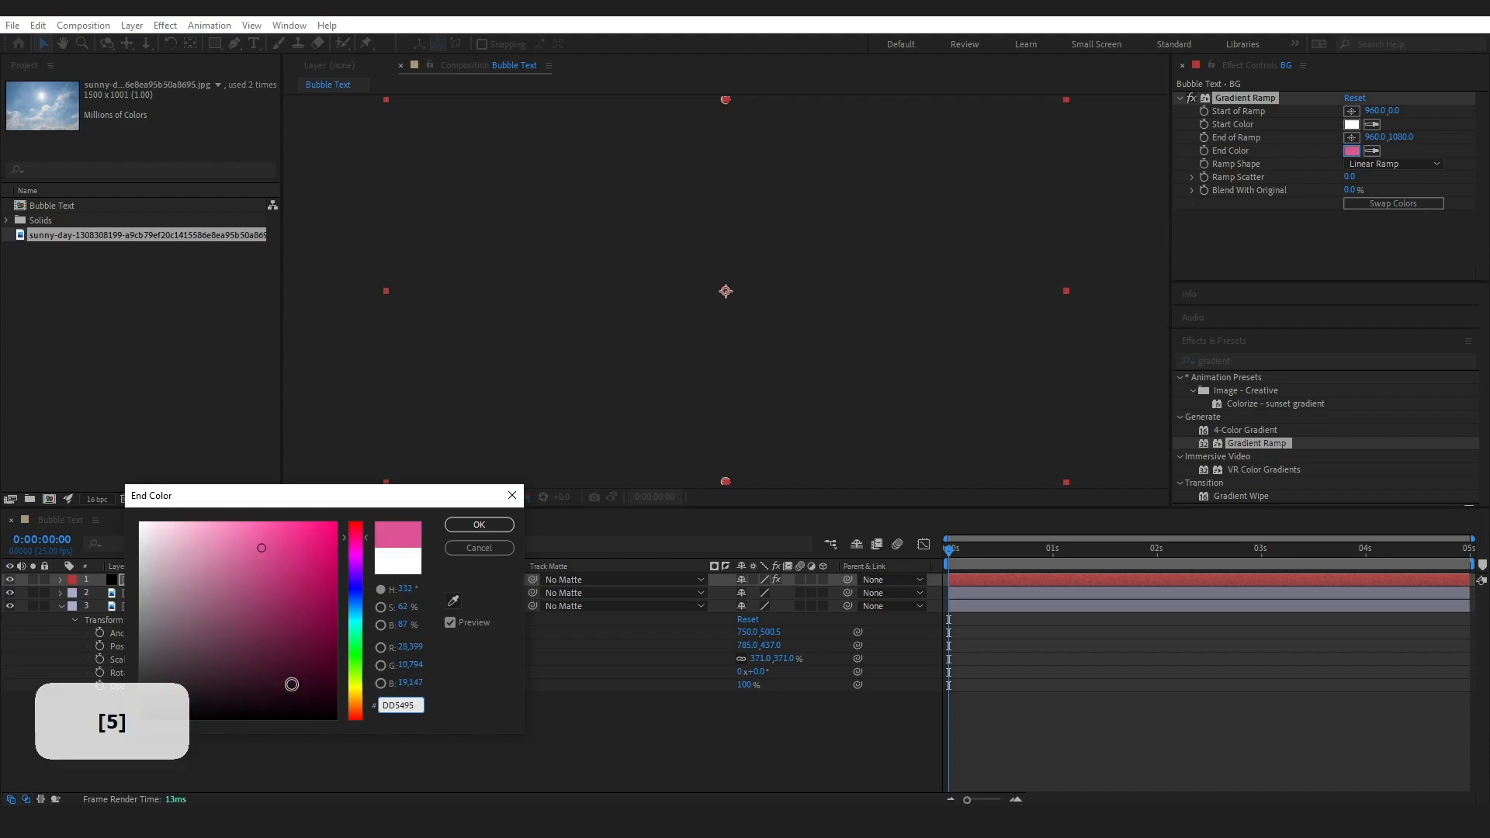
left_click(479, 524)
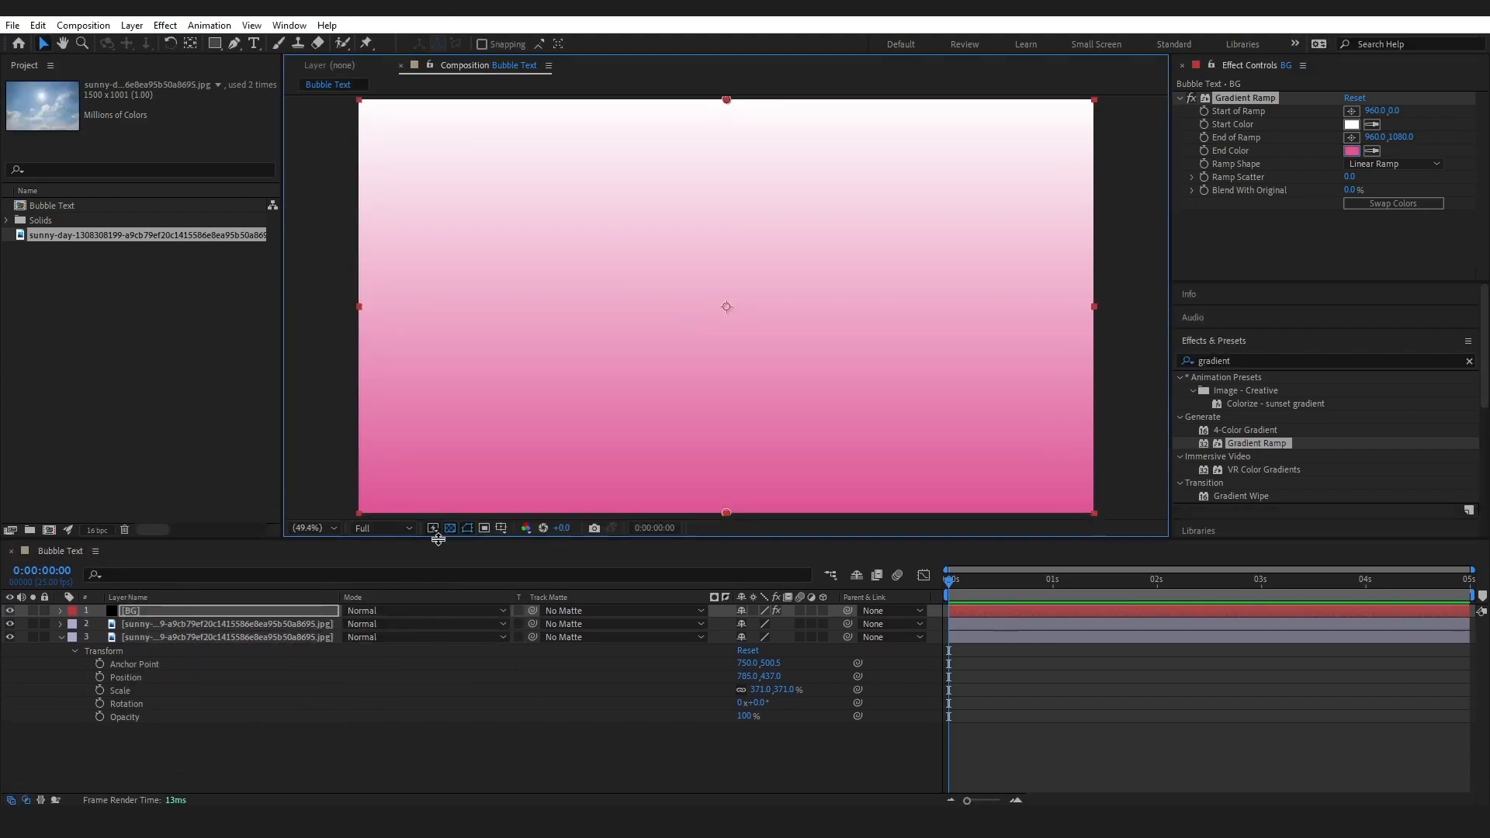
Place the ramp's start beyond the frame's upper right at about 4000, -1300 and its end beyond the lower left at about -3000, 2540
left_click(338, 526)
left_click(324, 361)
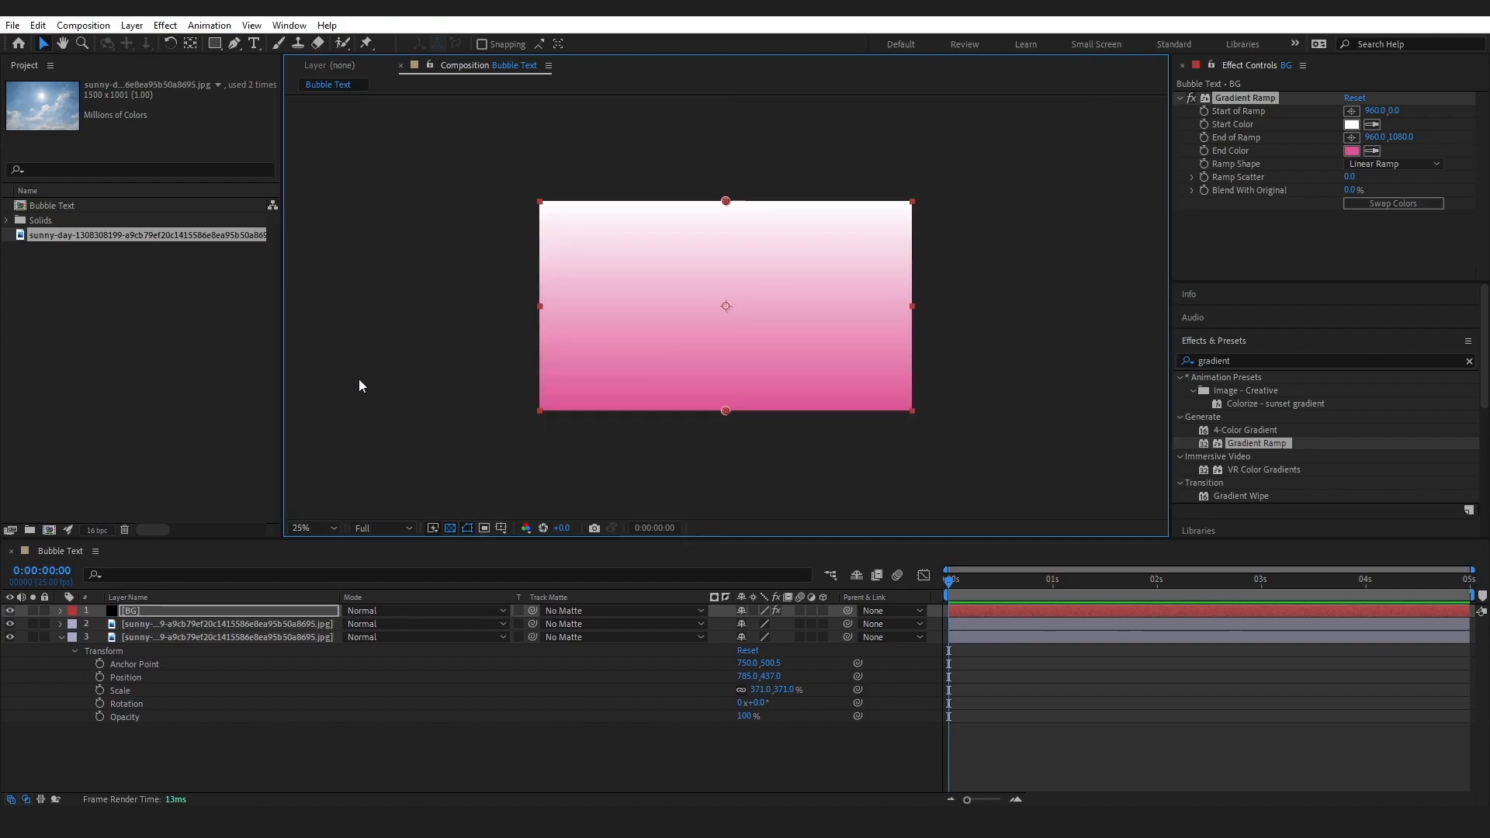
left_click_drag(726, 411, 336, 482)
left_click(1351, 111)
left_click(1131, 113)
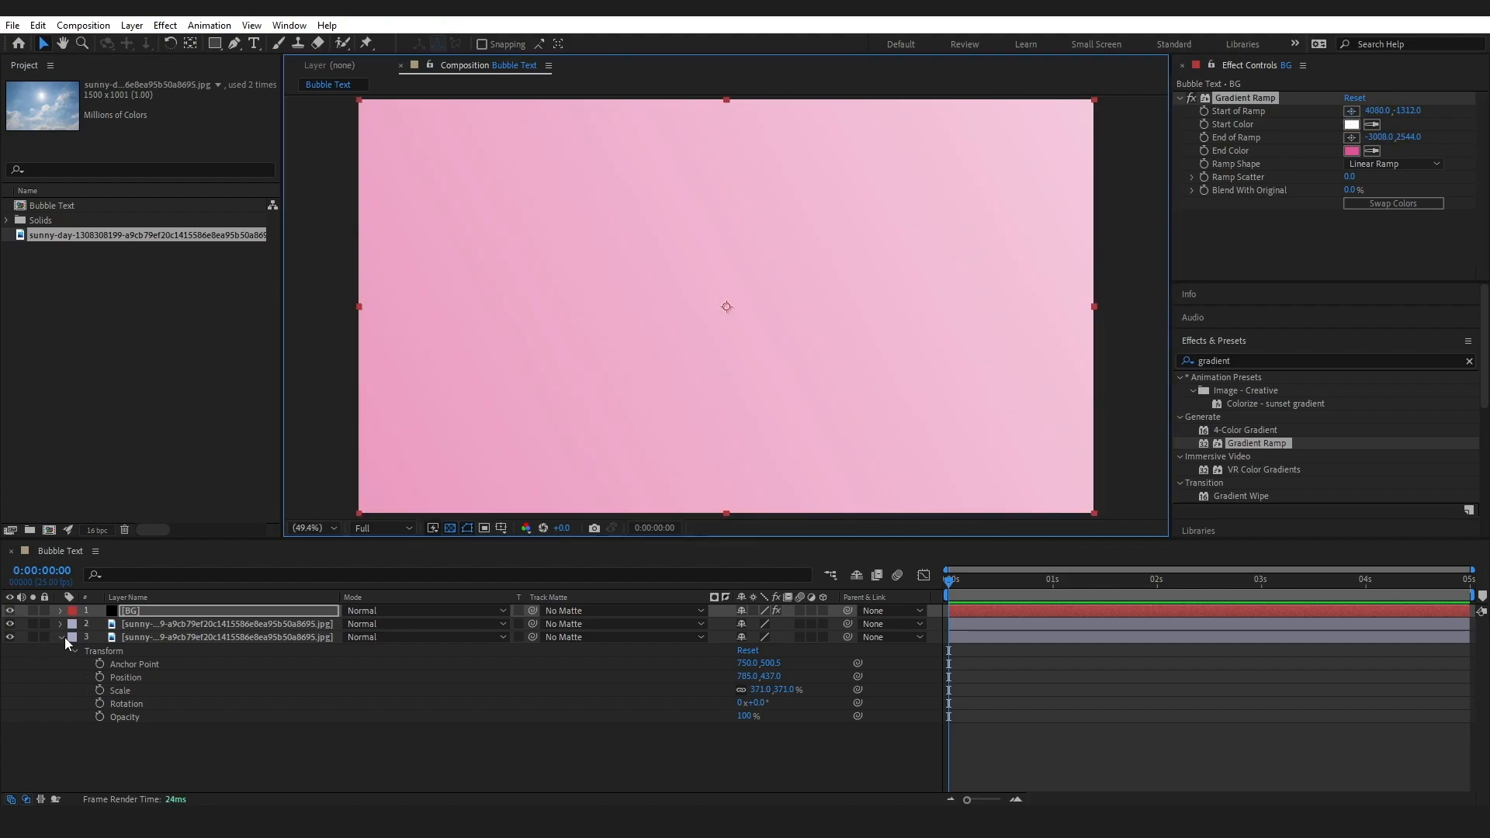
Set the BG layer's blending mode to Color Burn, with the sky layer's transform properties collapsed
left_click(64, 636)
left_click(226, 706)
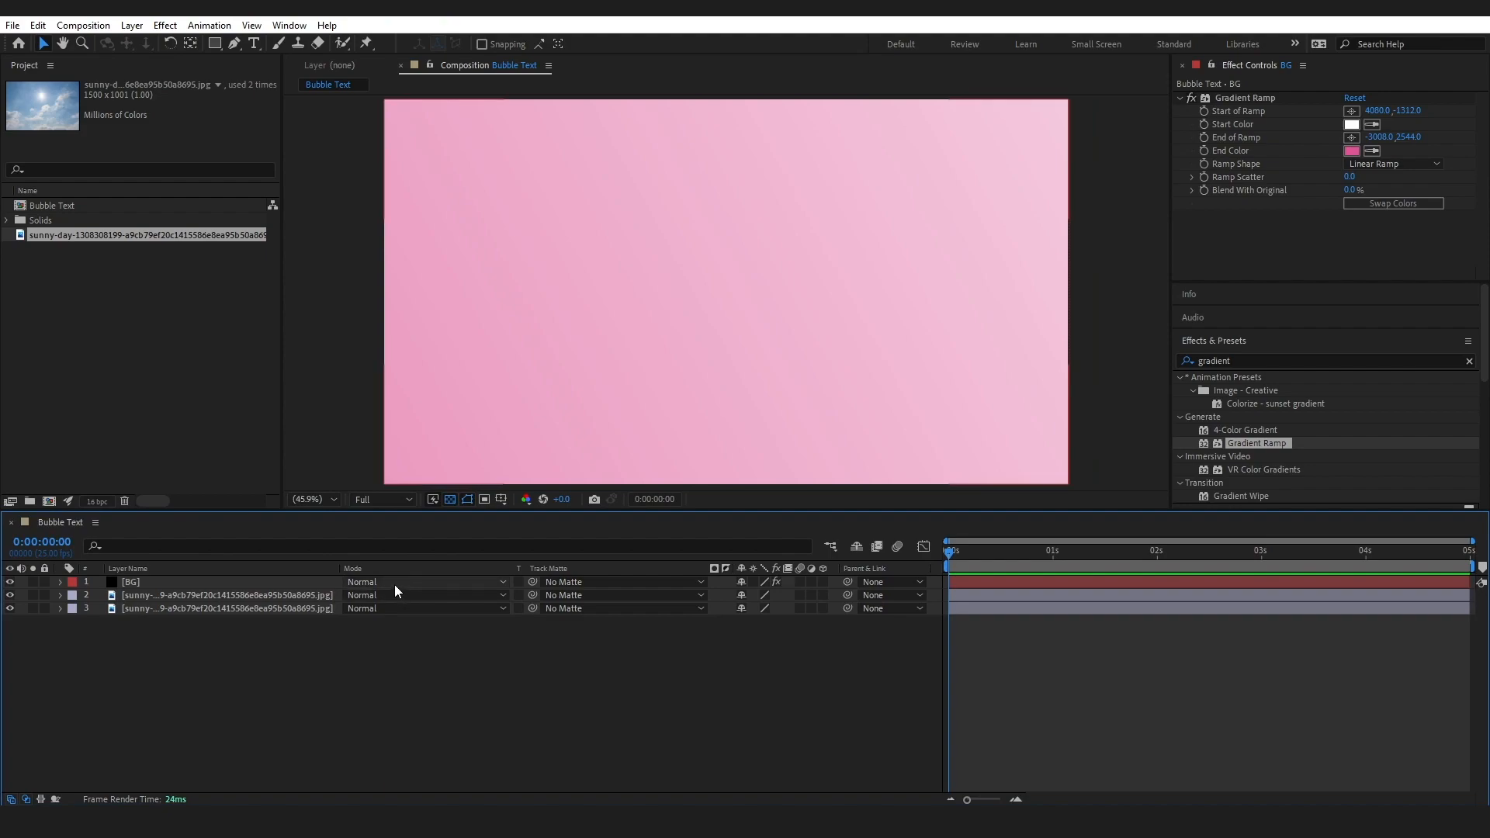
left_click(396, 586)
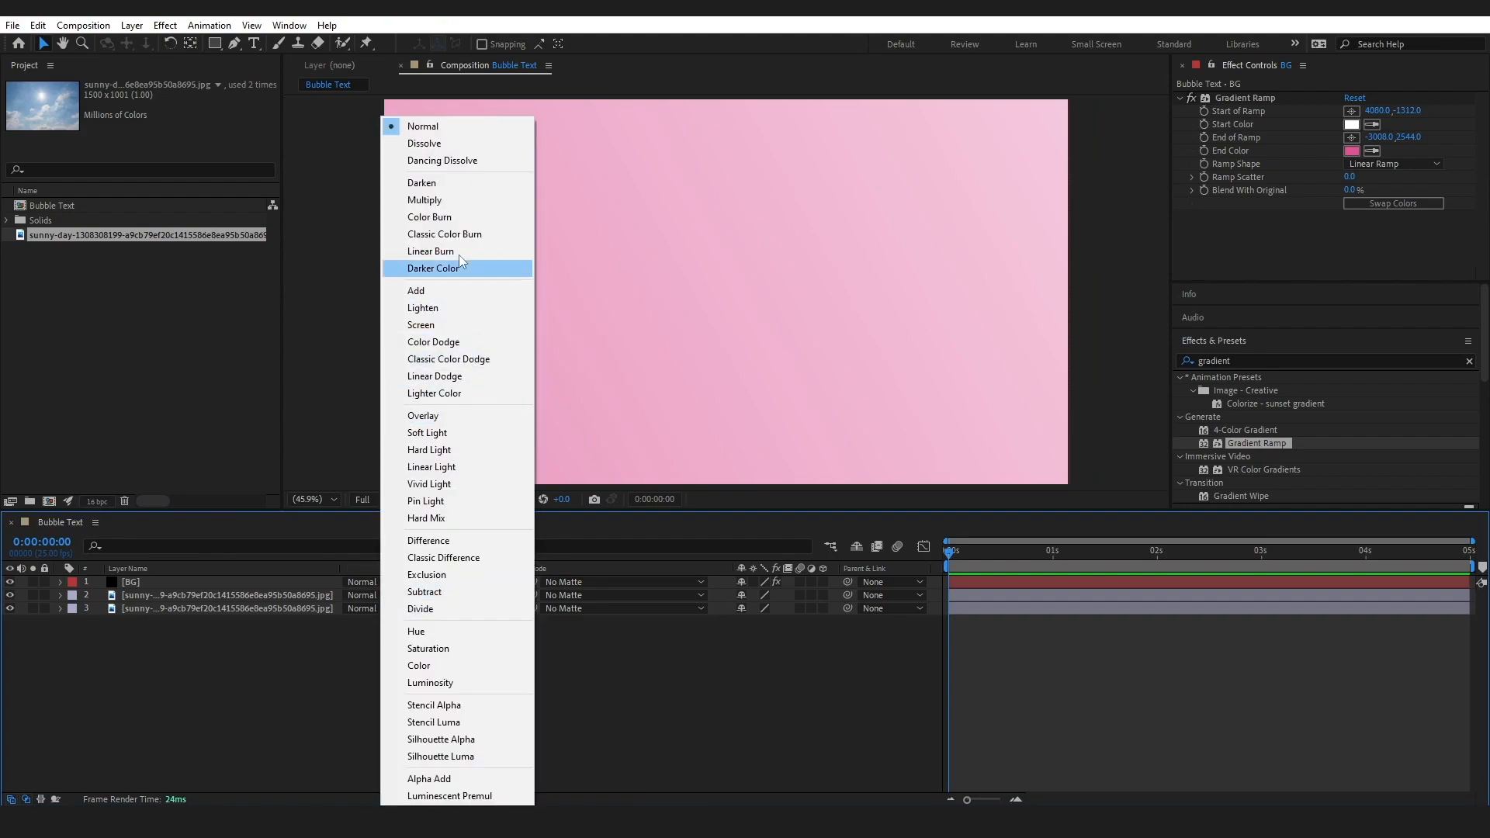
left_click(461, 214)
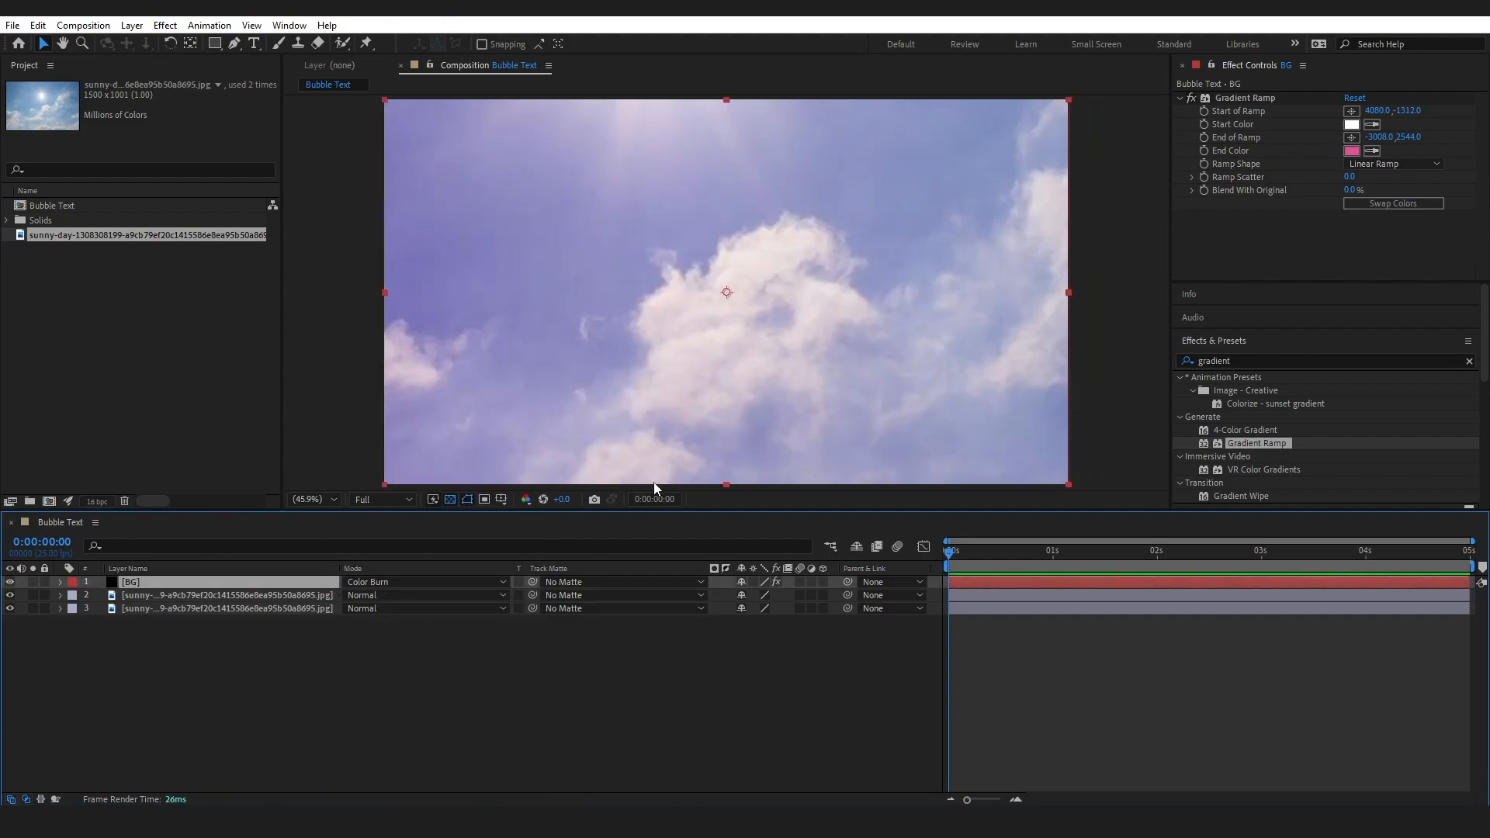
Add the text HI near the middle of the composition in blue Chilet Regular at 250 px
left_click_drag(655, 509, 654, 579)
left_click(254, 44)
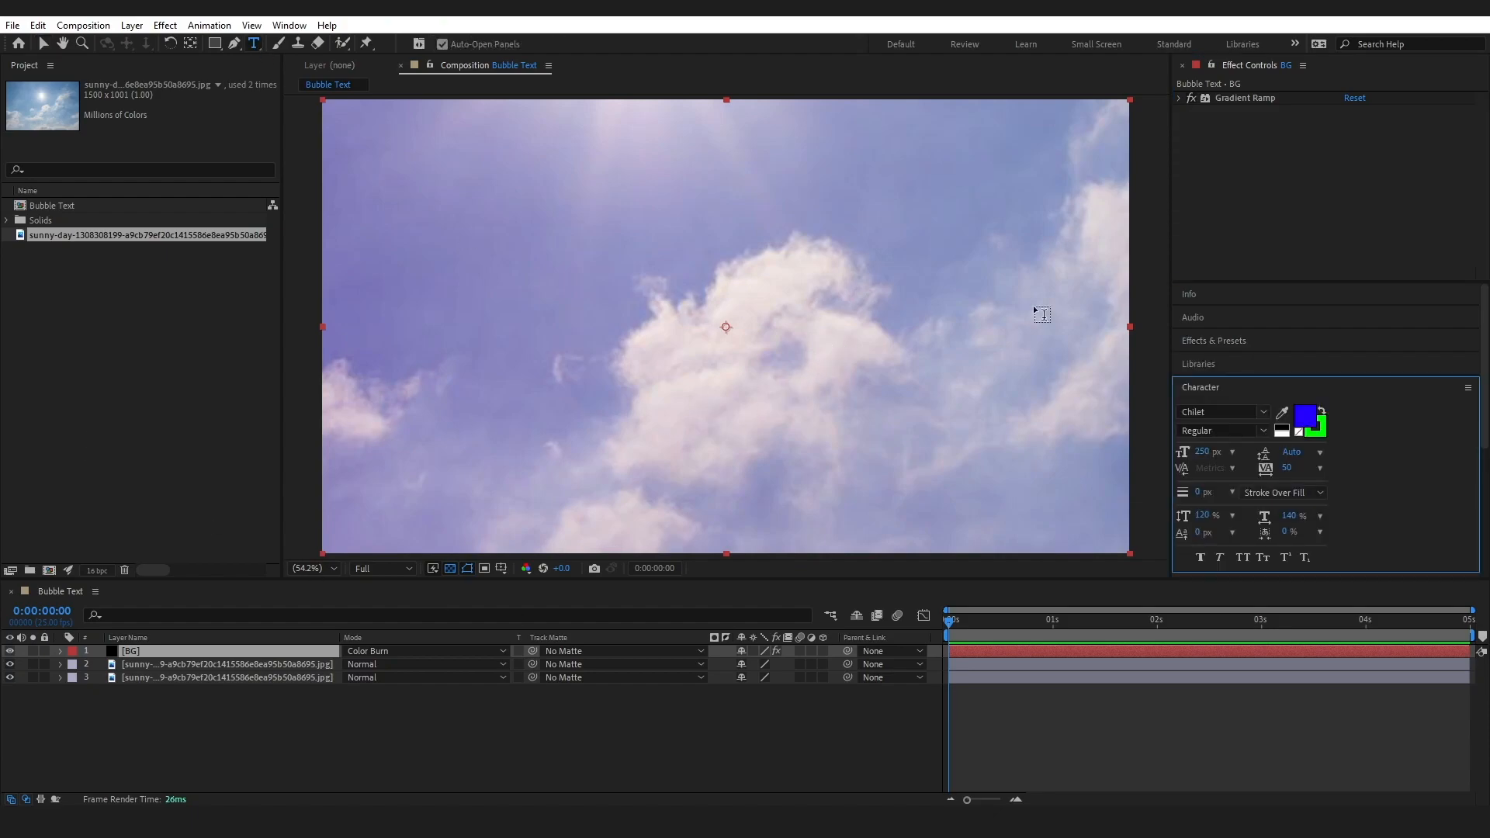
left_click(626, 338)
type("H")
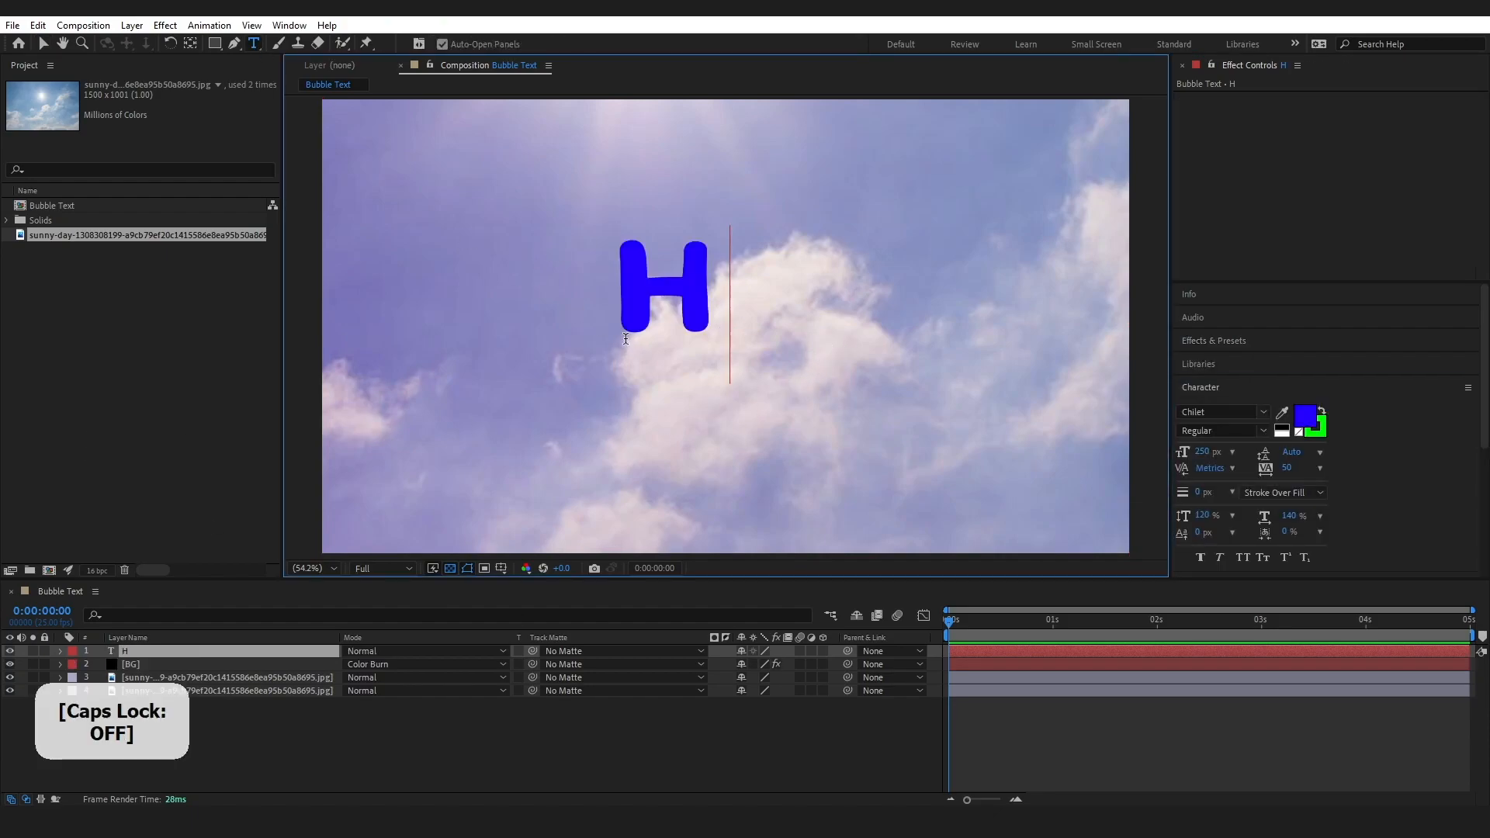
key("Caps_Lock")
type("IK")
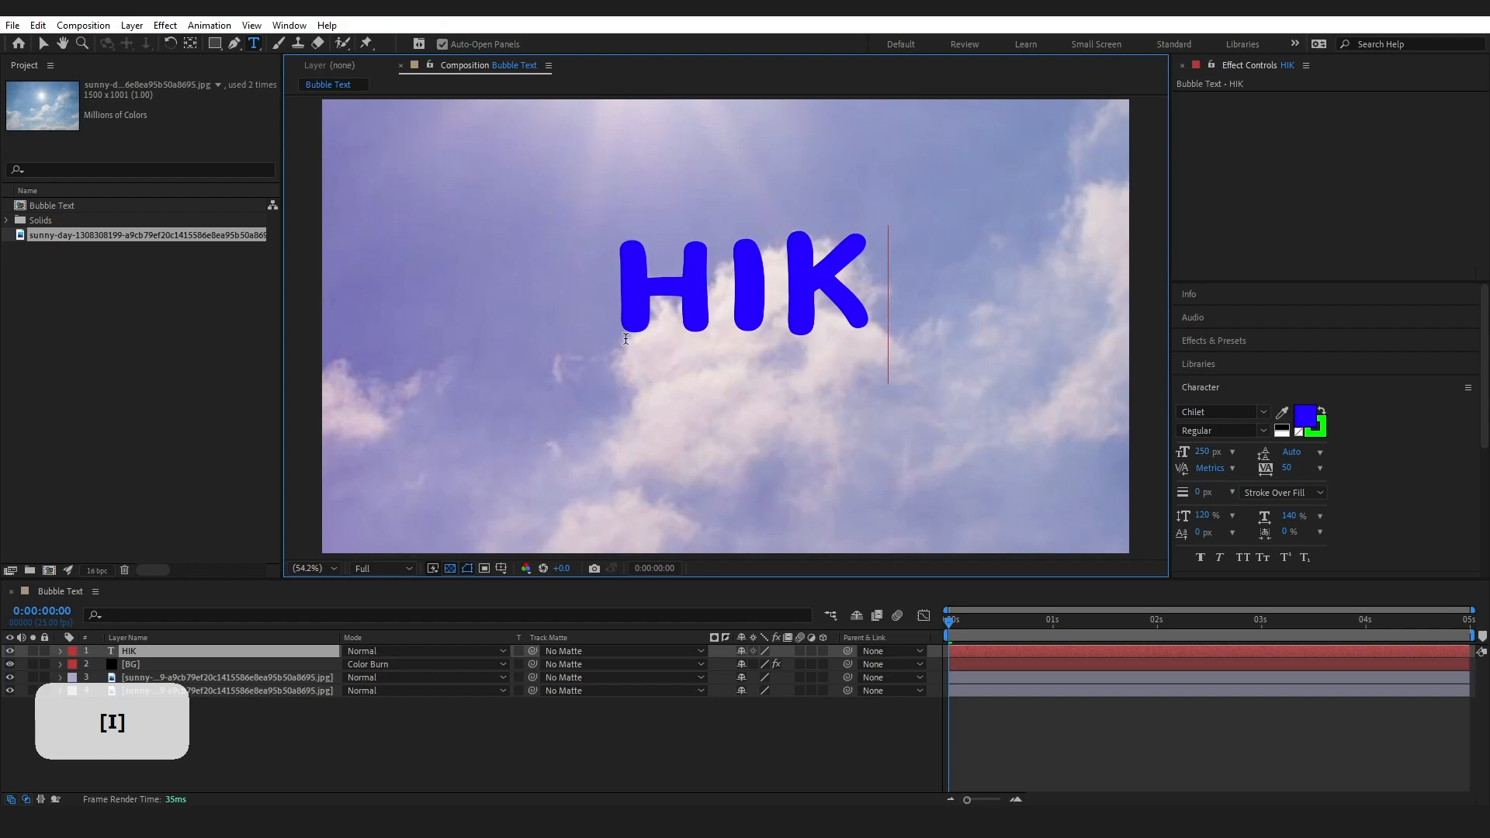
key("BackSpace")
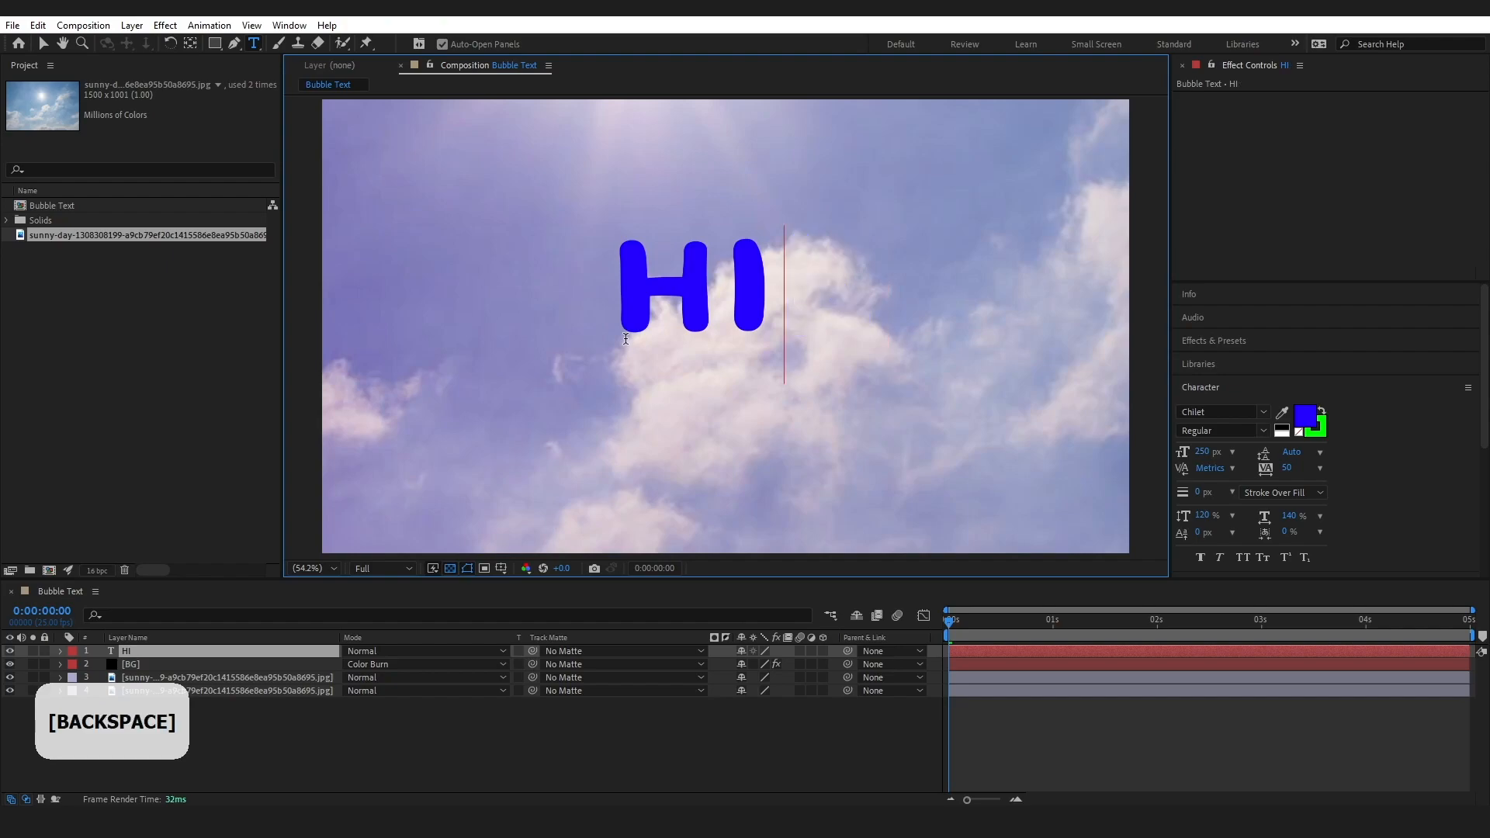
left_click(42, 44)
key("Caps_Lock")
left_click(1203, 451)
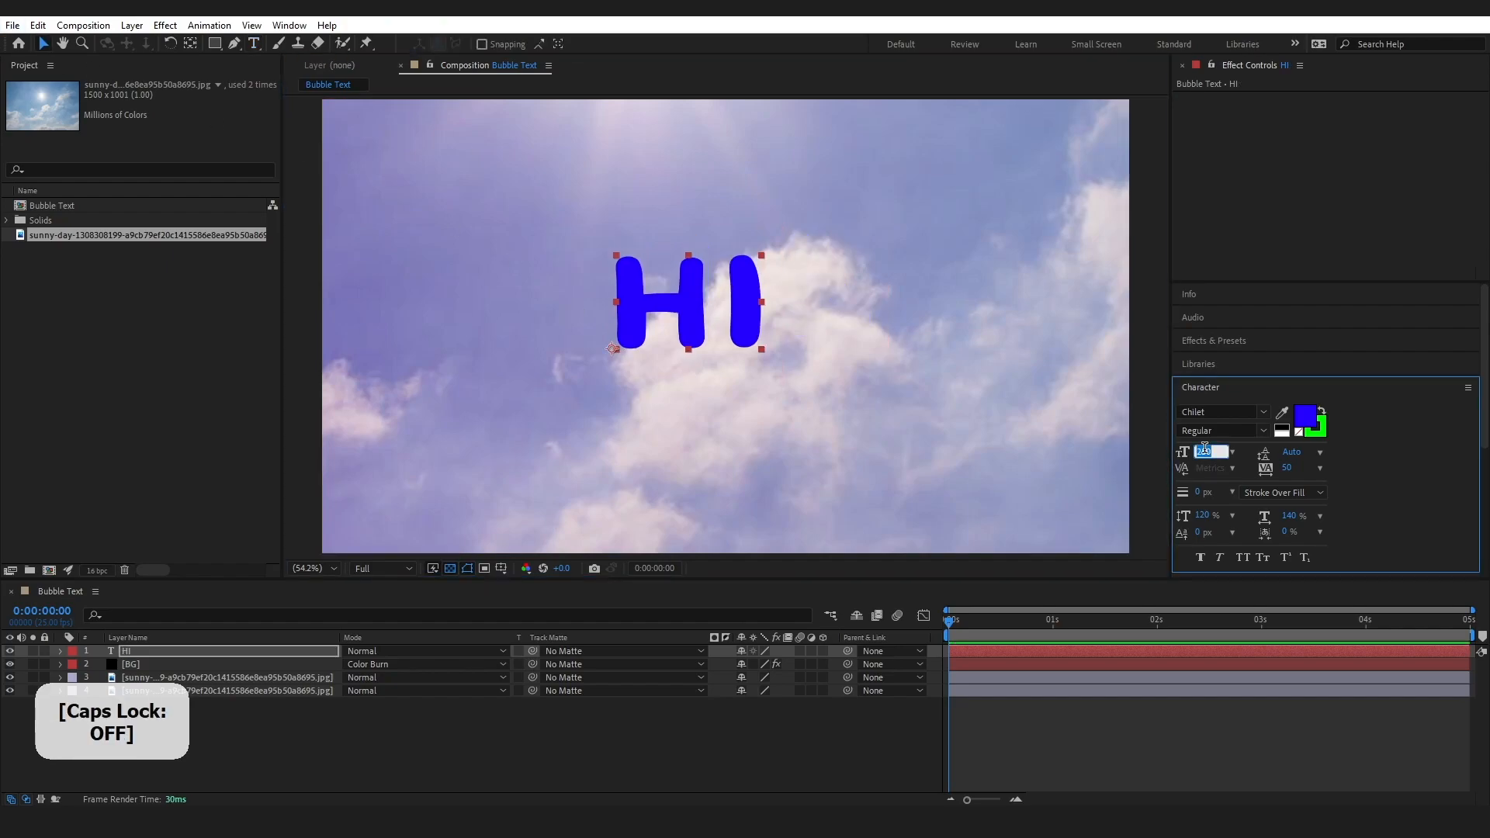
left_click(1360, 479)
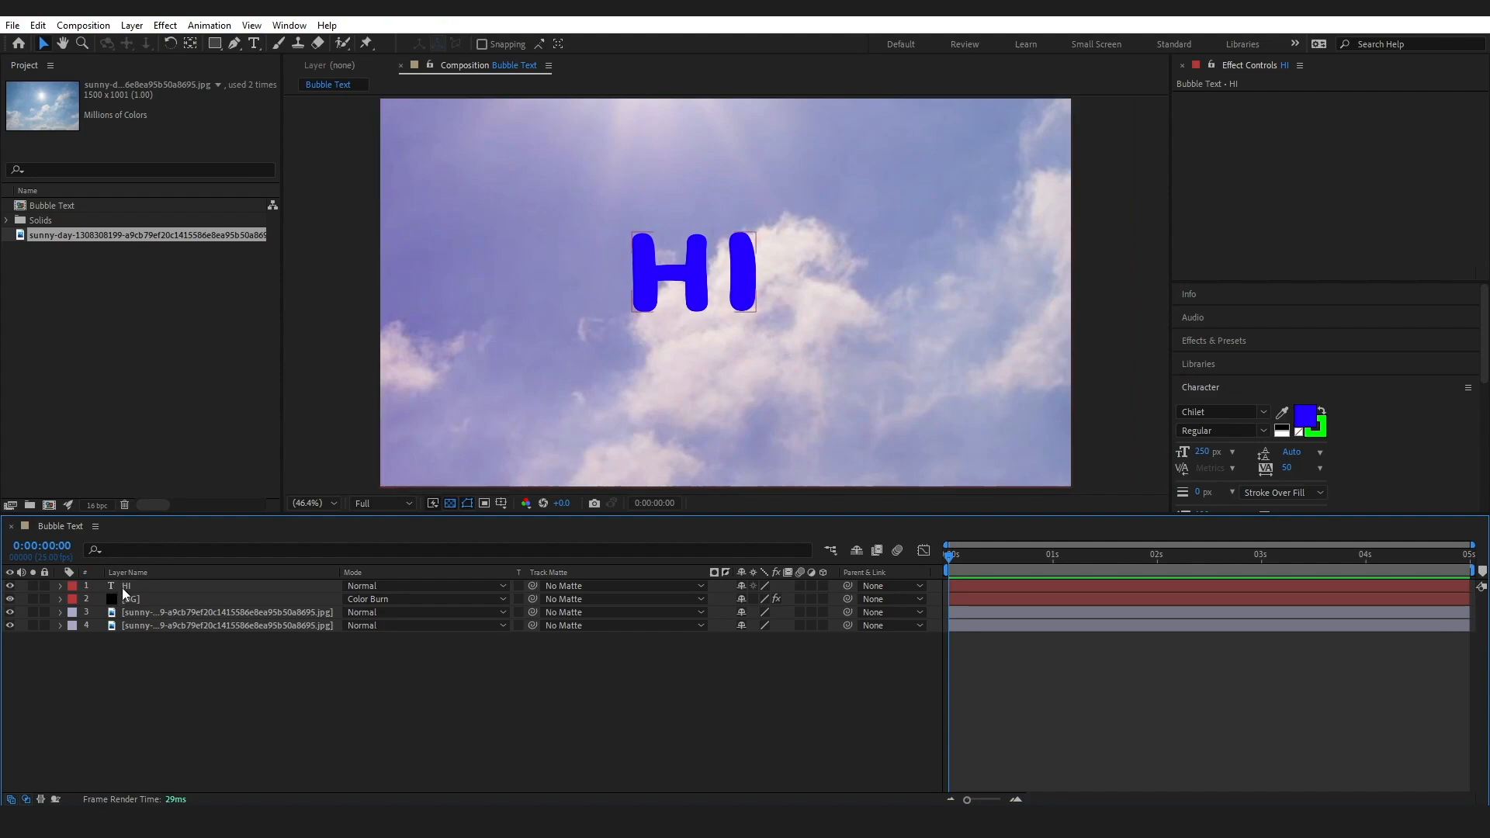
Centre the HI text layer horizontally and vertically in the composition
left_click(124, 587)
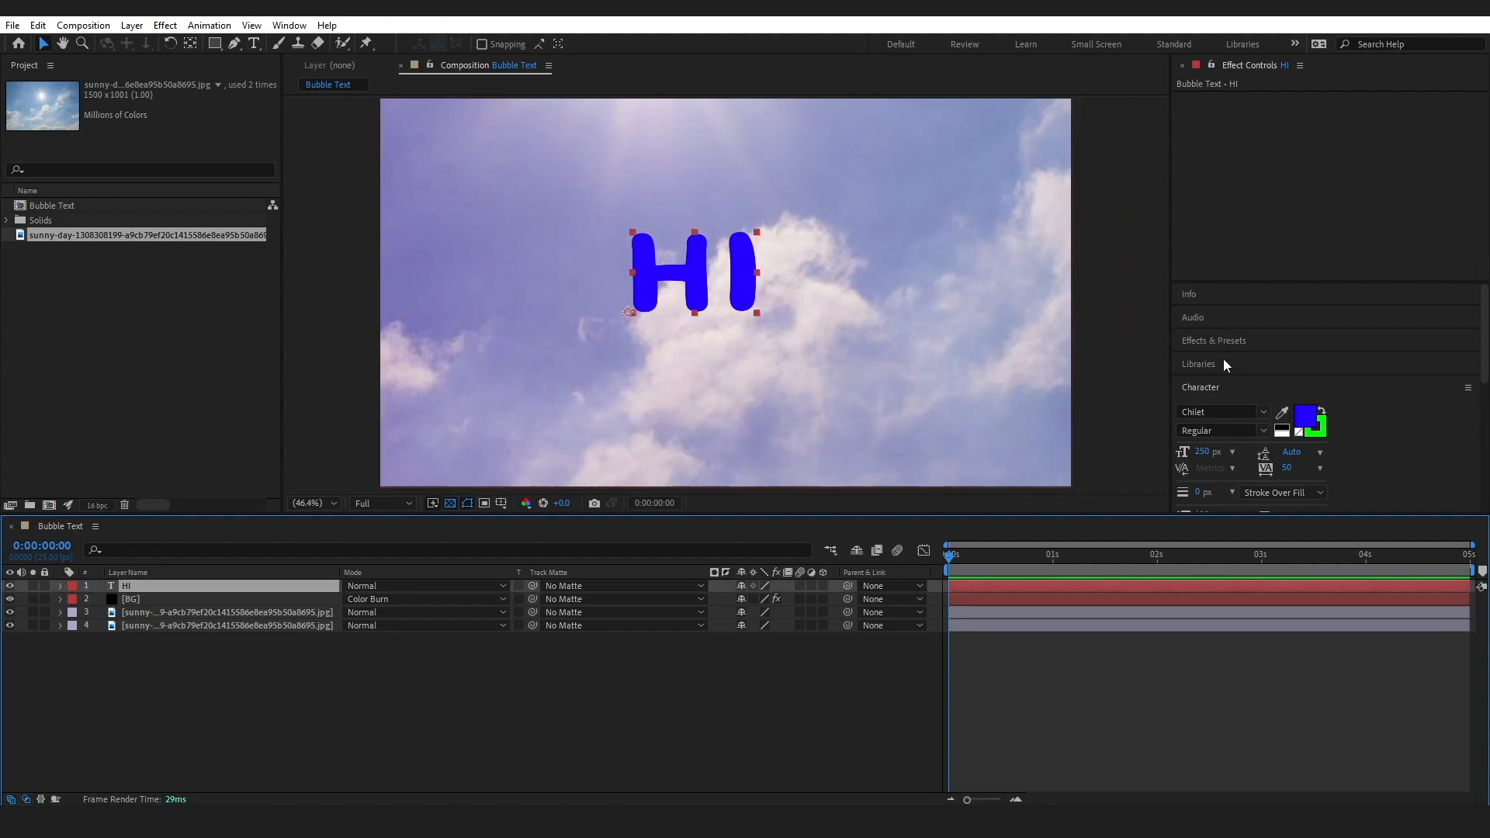
left_click_drag(1213, 513, 1213, 603)
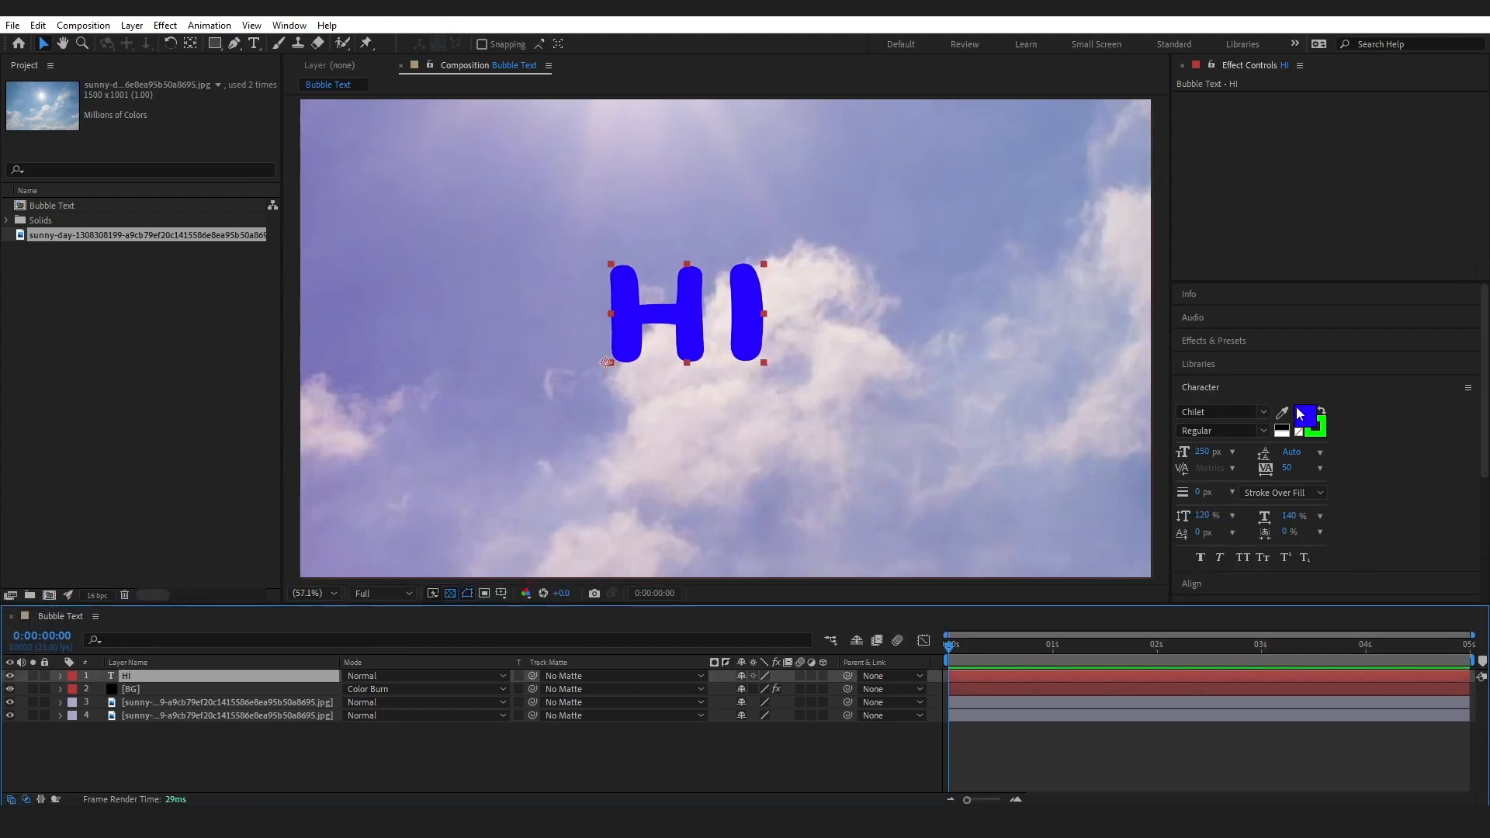
left_click(1217, 584)
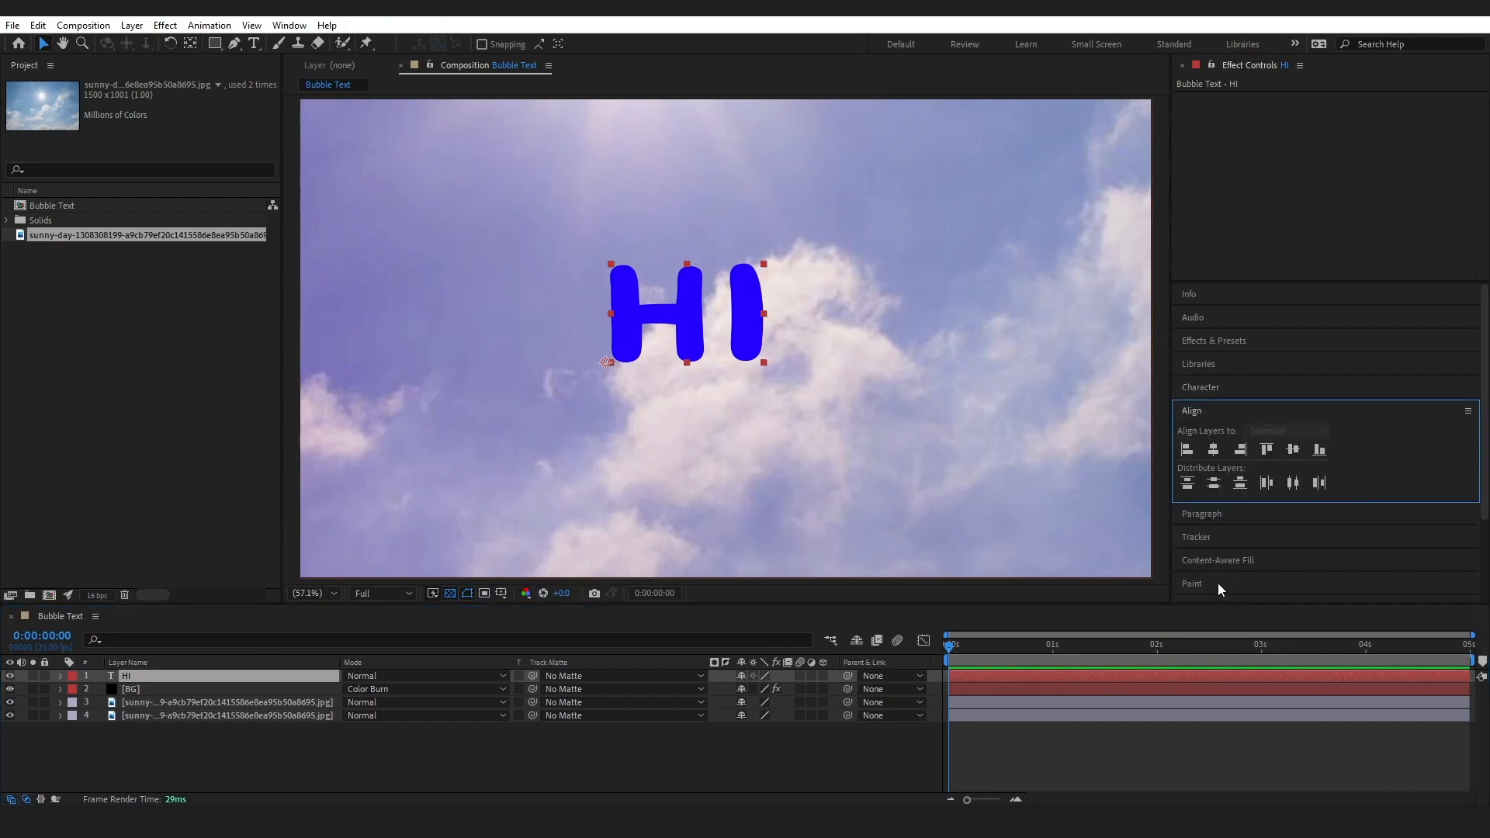
left_click(1212, 450)
left_click(1291, 449)
Create masks from the HI text layer
right_click(135, 678)
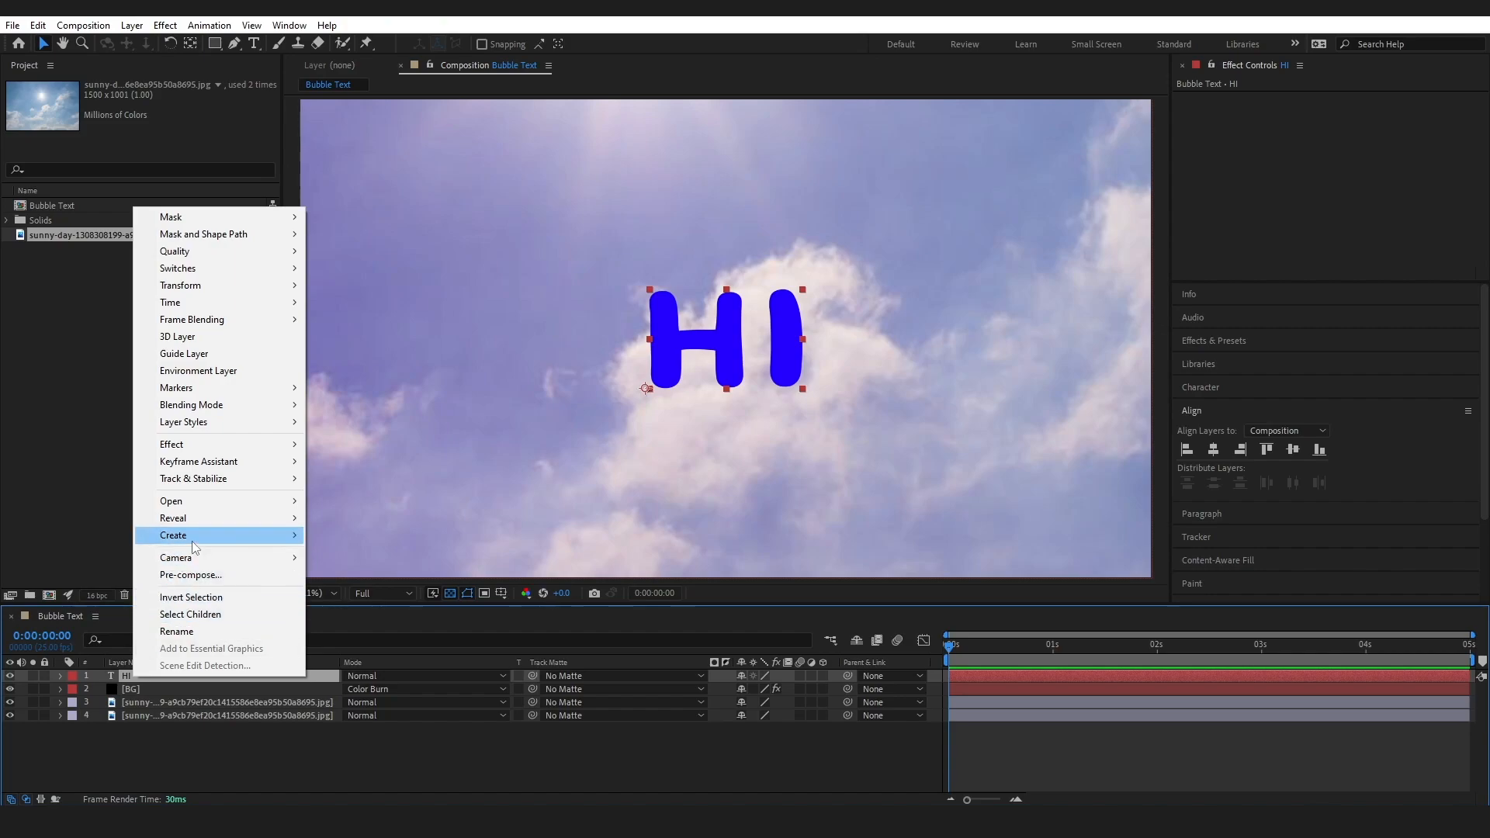
left_click(142, 740)
right_click(142, 673)
mouse_move(236, 530)
left_click(419, 570)
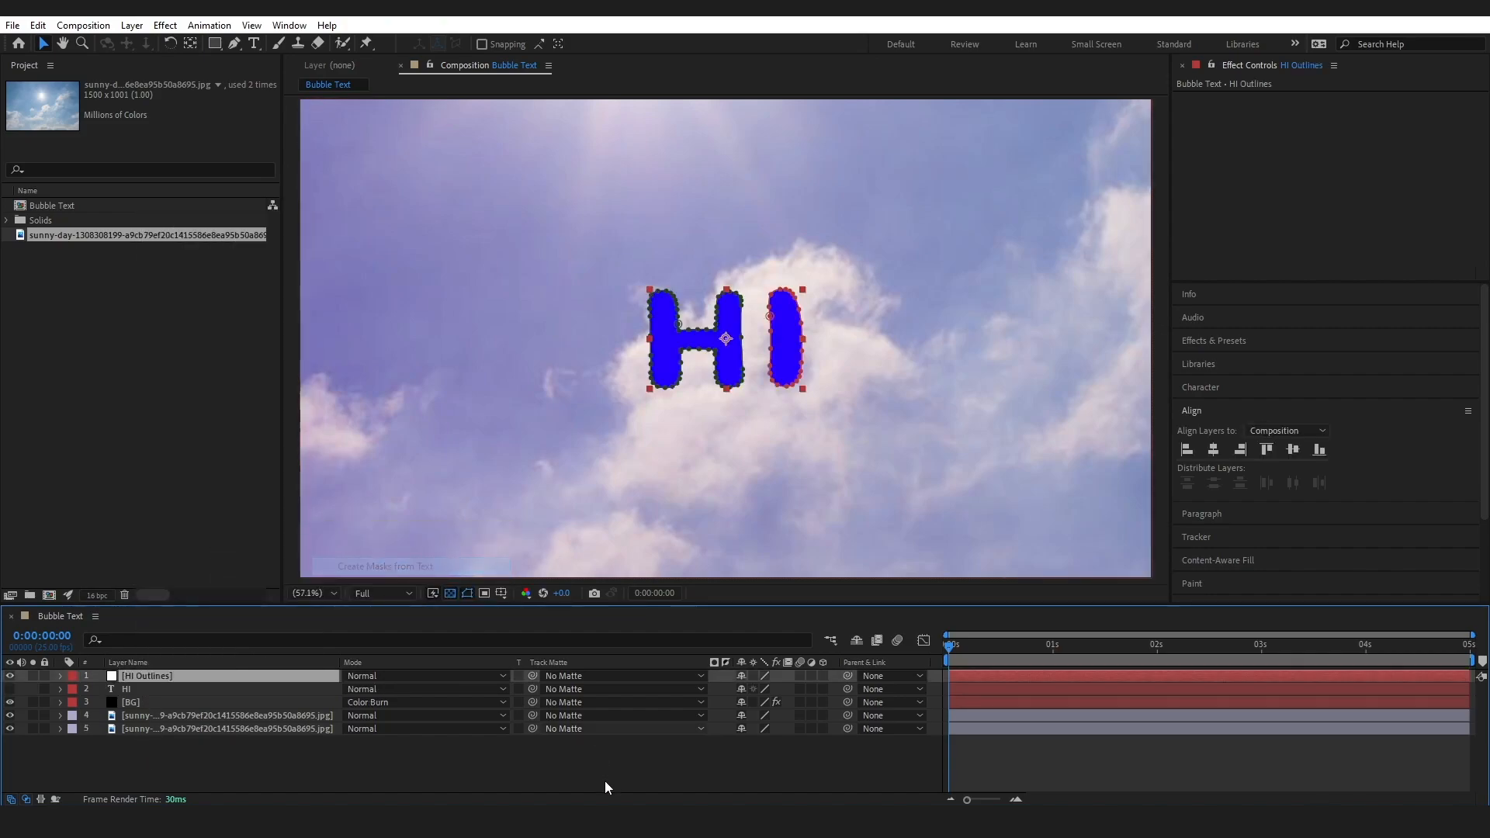
Duplicate the HI Outlines layer and delete the I mask from the lower copy, leaving only its H mask
left_click_drag(398, 604, 399, 580)
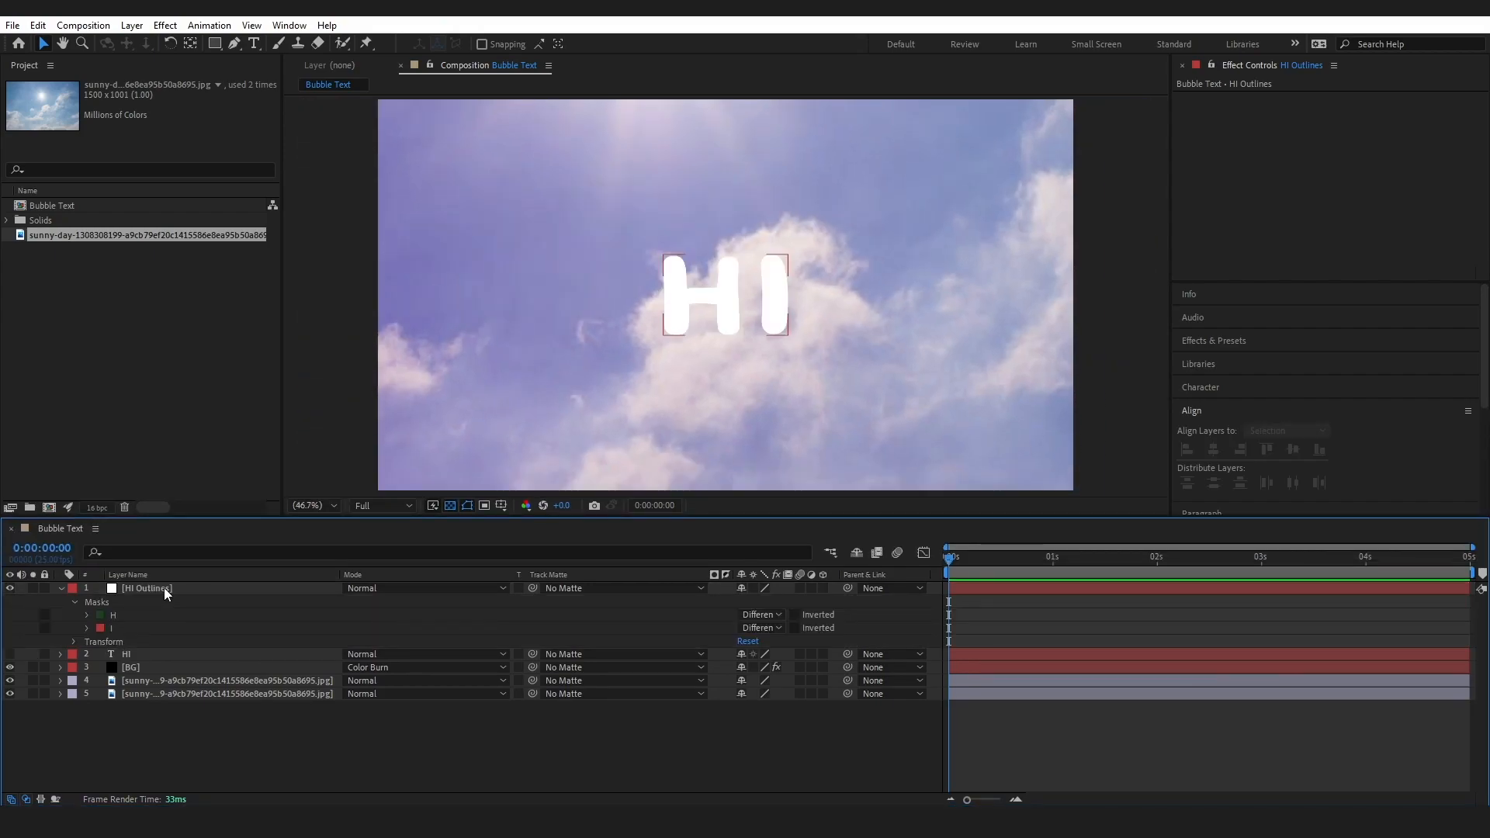
left_click(165, 588)
key("ctrl+d")
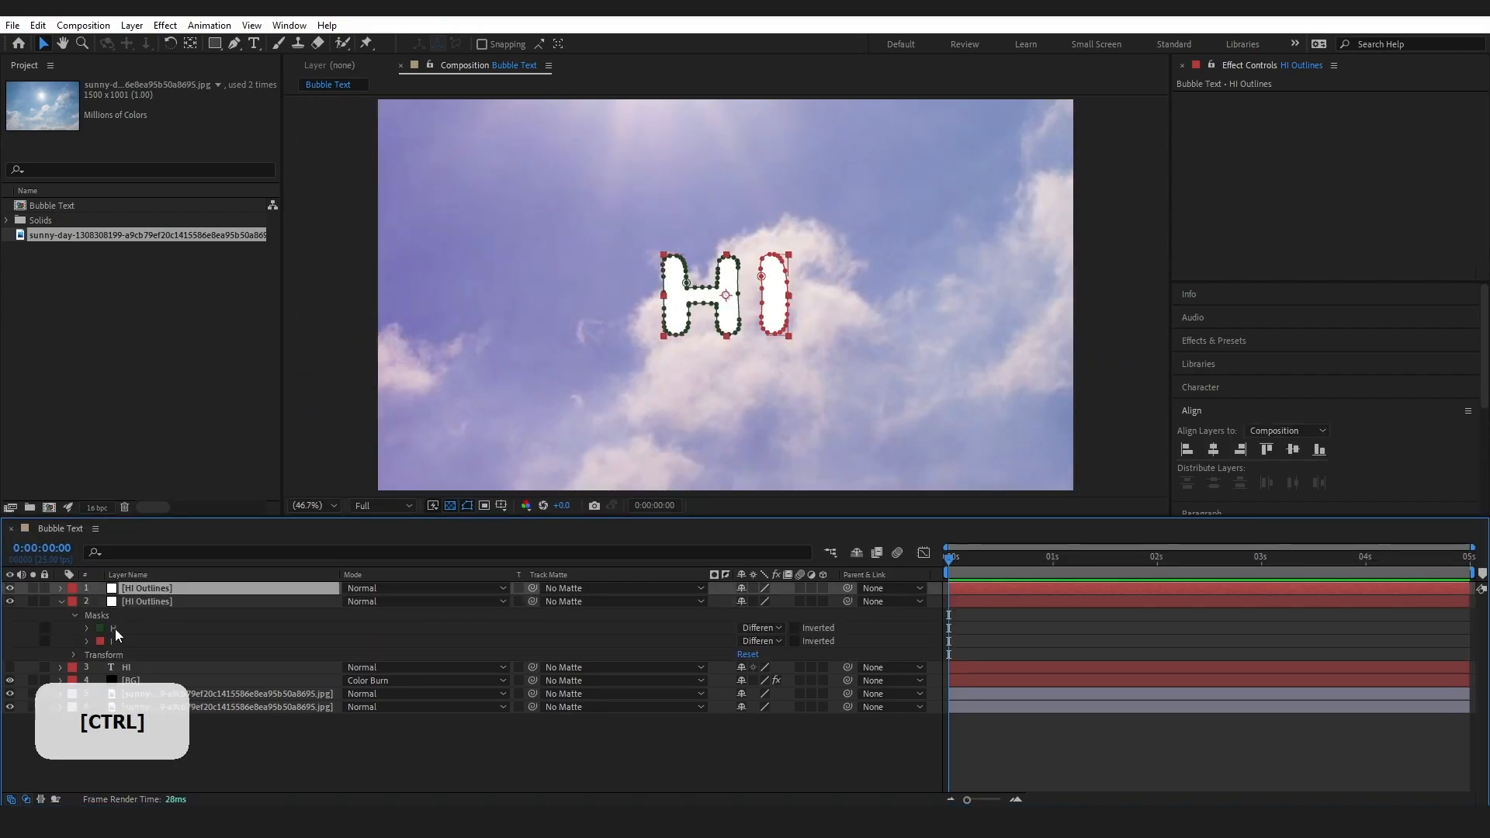
left_click(137, 602)
left_click(124, 641)
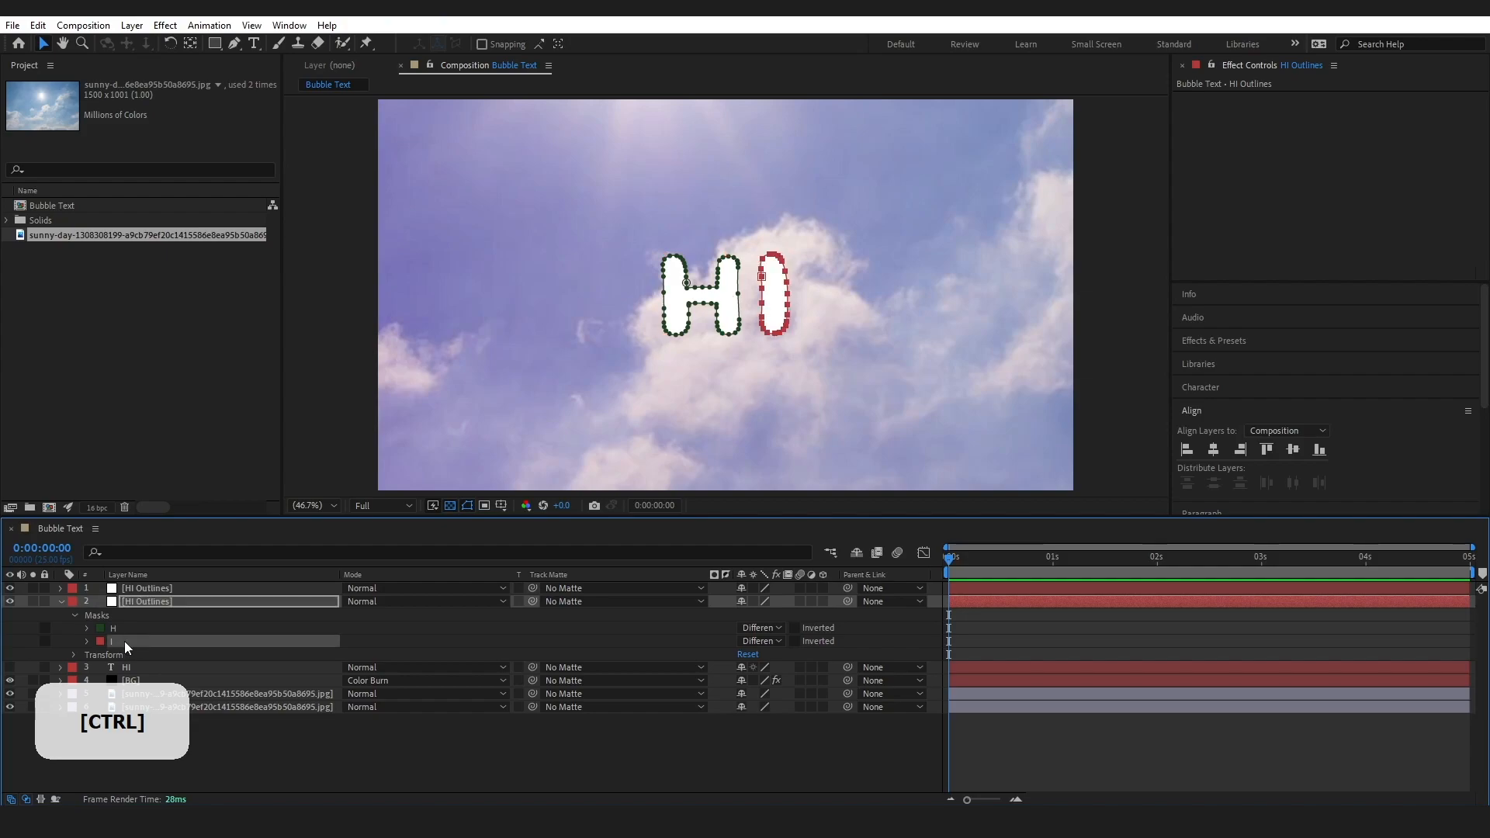
key("Delete")
Delete the H mask from the upper HI Outlines layer and collapse the properties of both outline layers
left_click(146, 591)
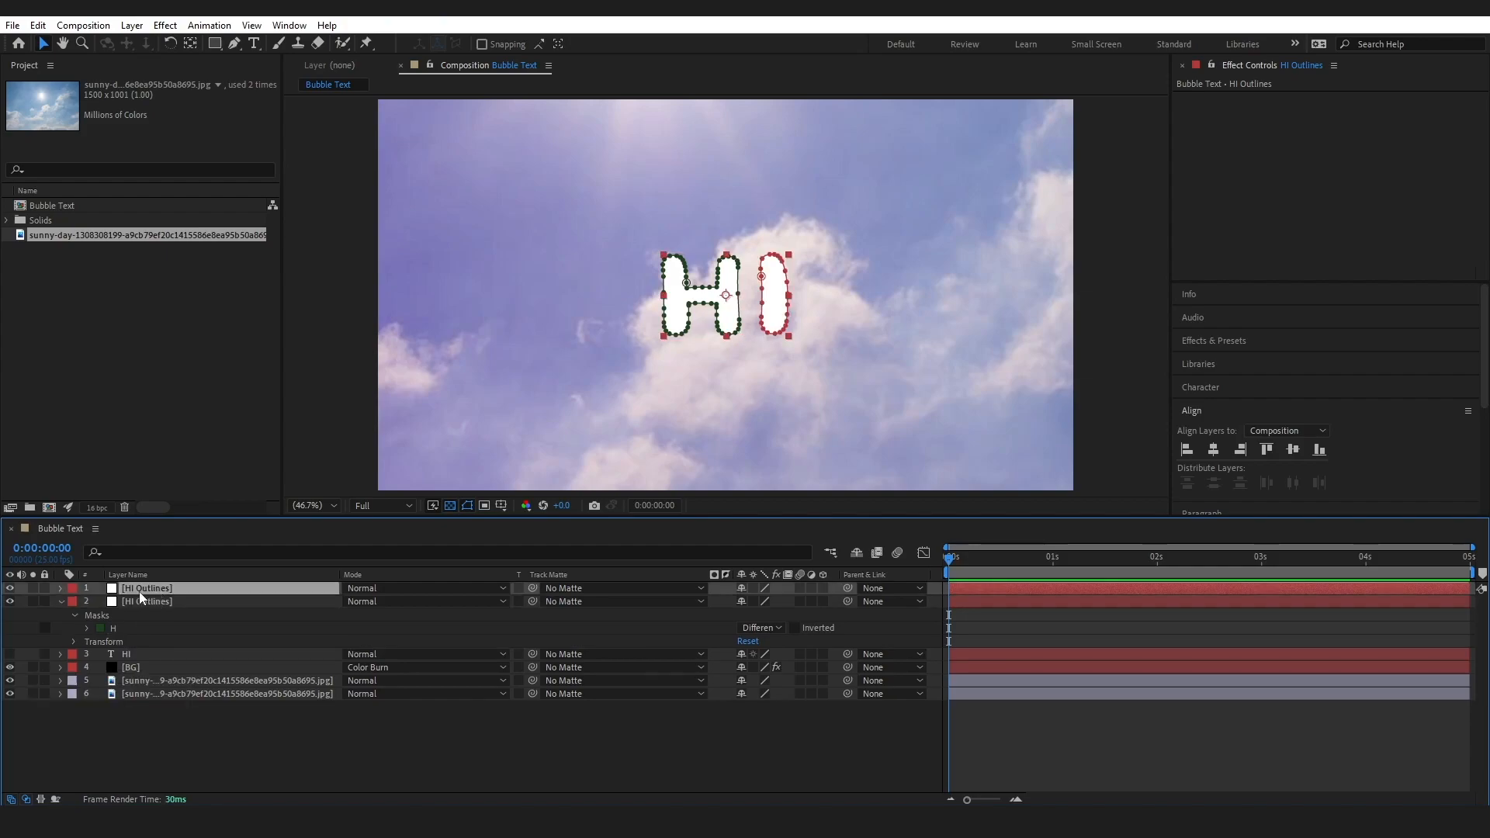
left_click(61, 588)
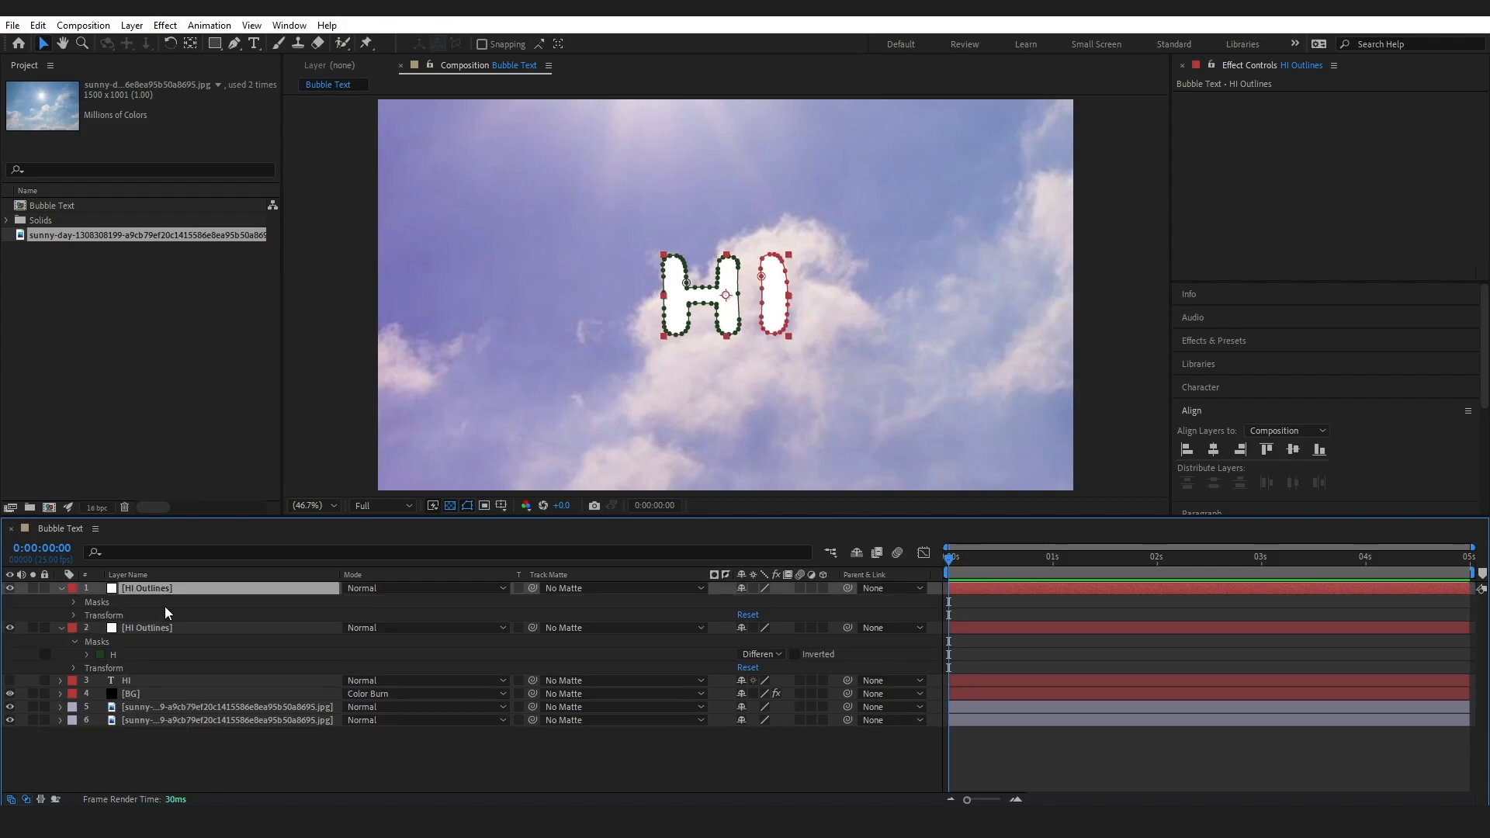
left_click(73, 603)
left_click(115, 619)
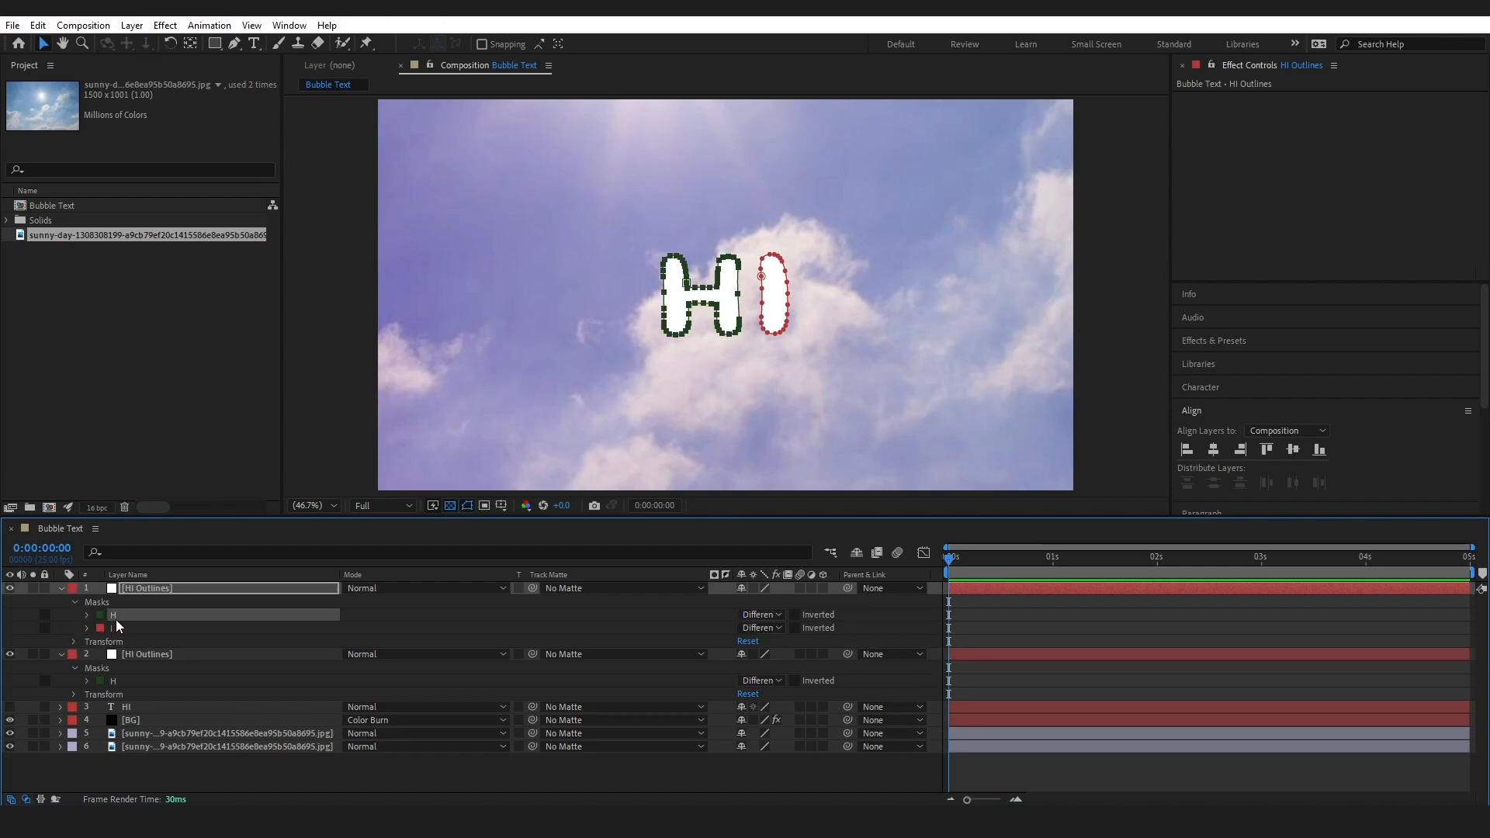
key("Delete")
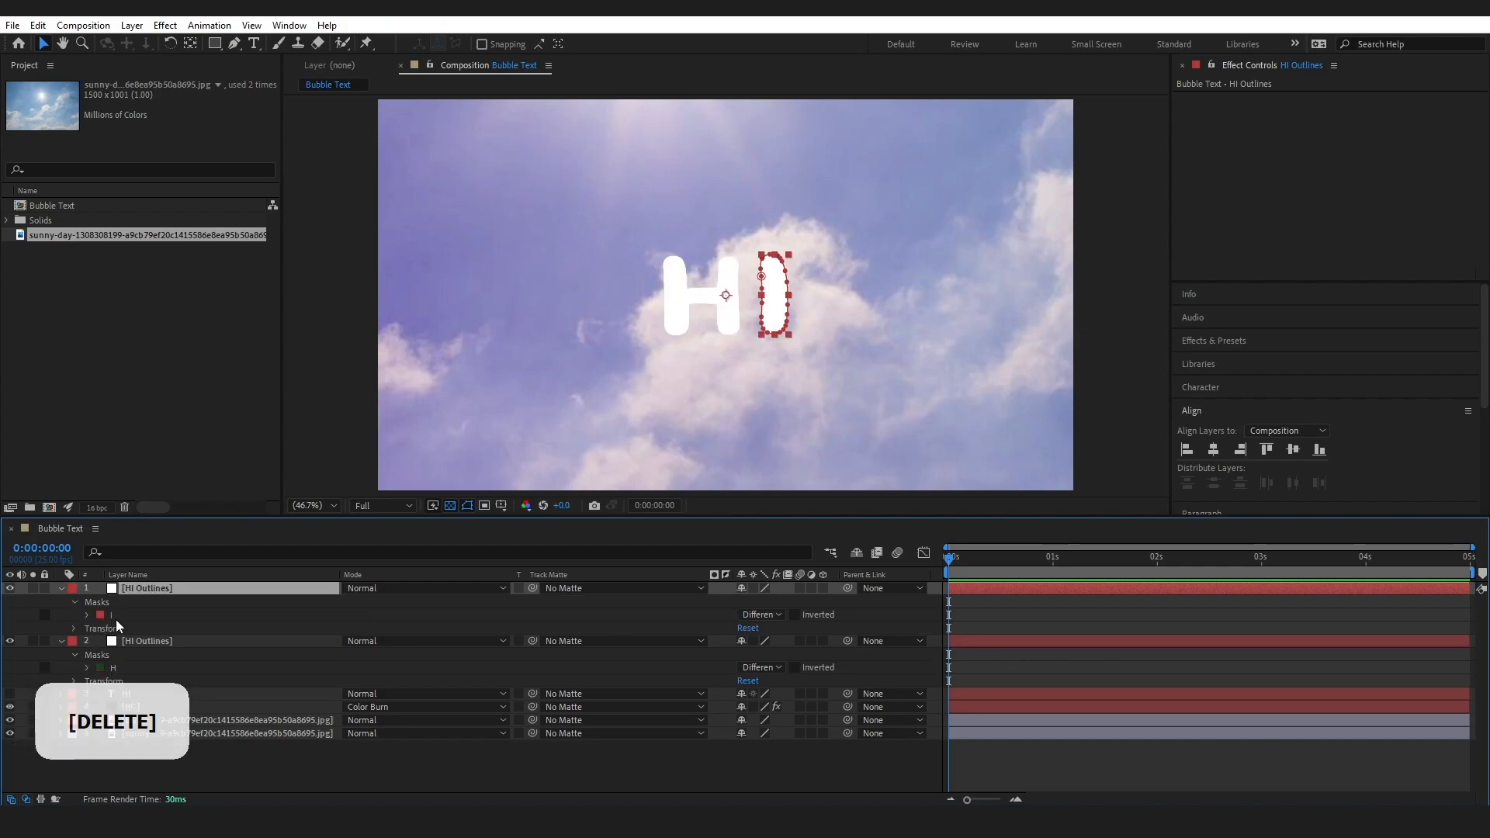
left_click(62, 587)
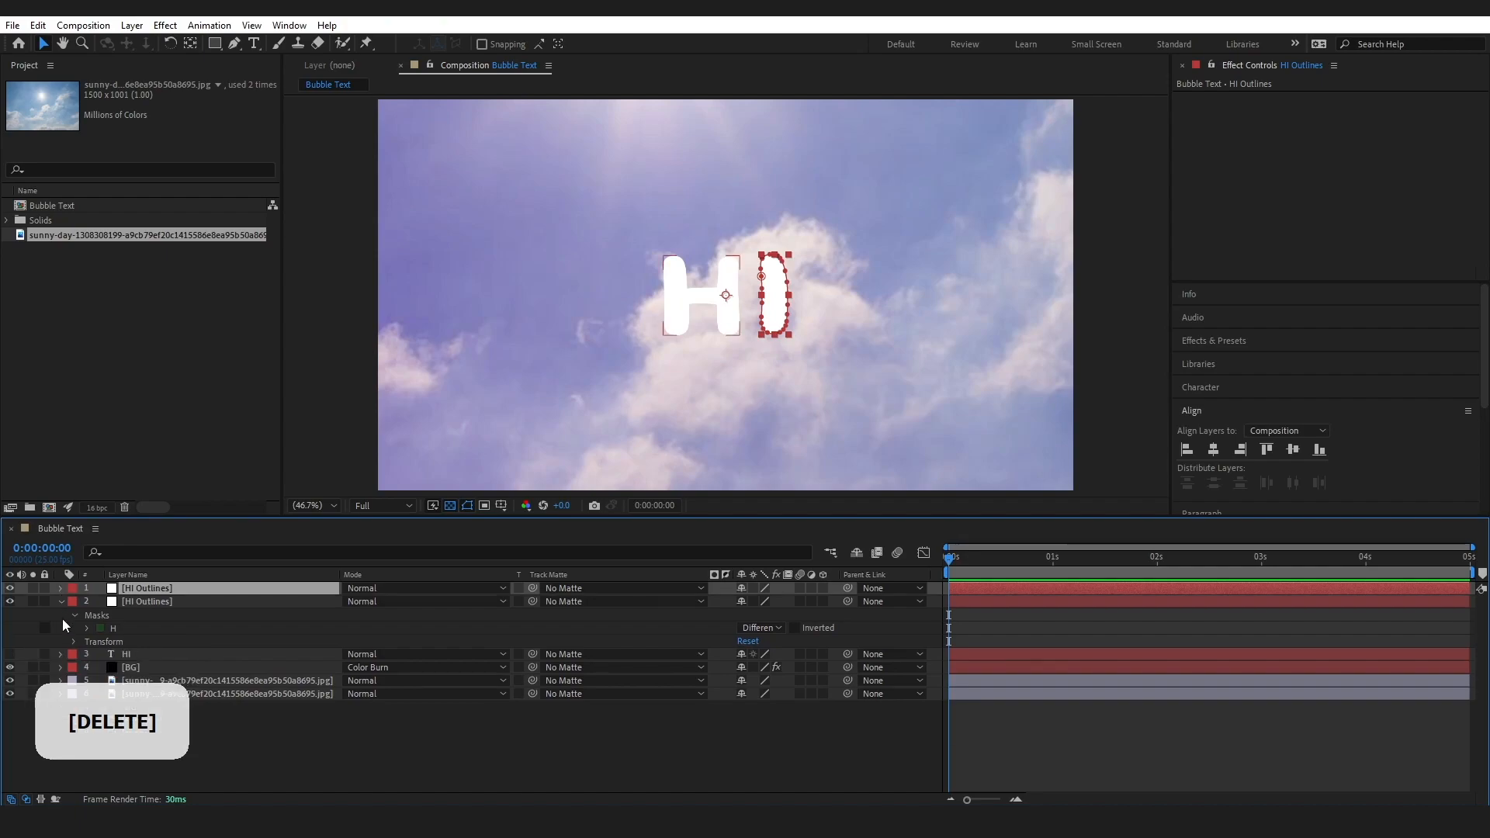
key("Delete")
left_click(226, 707)
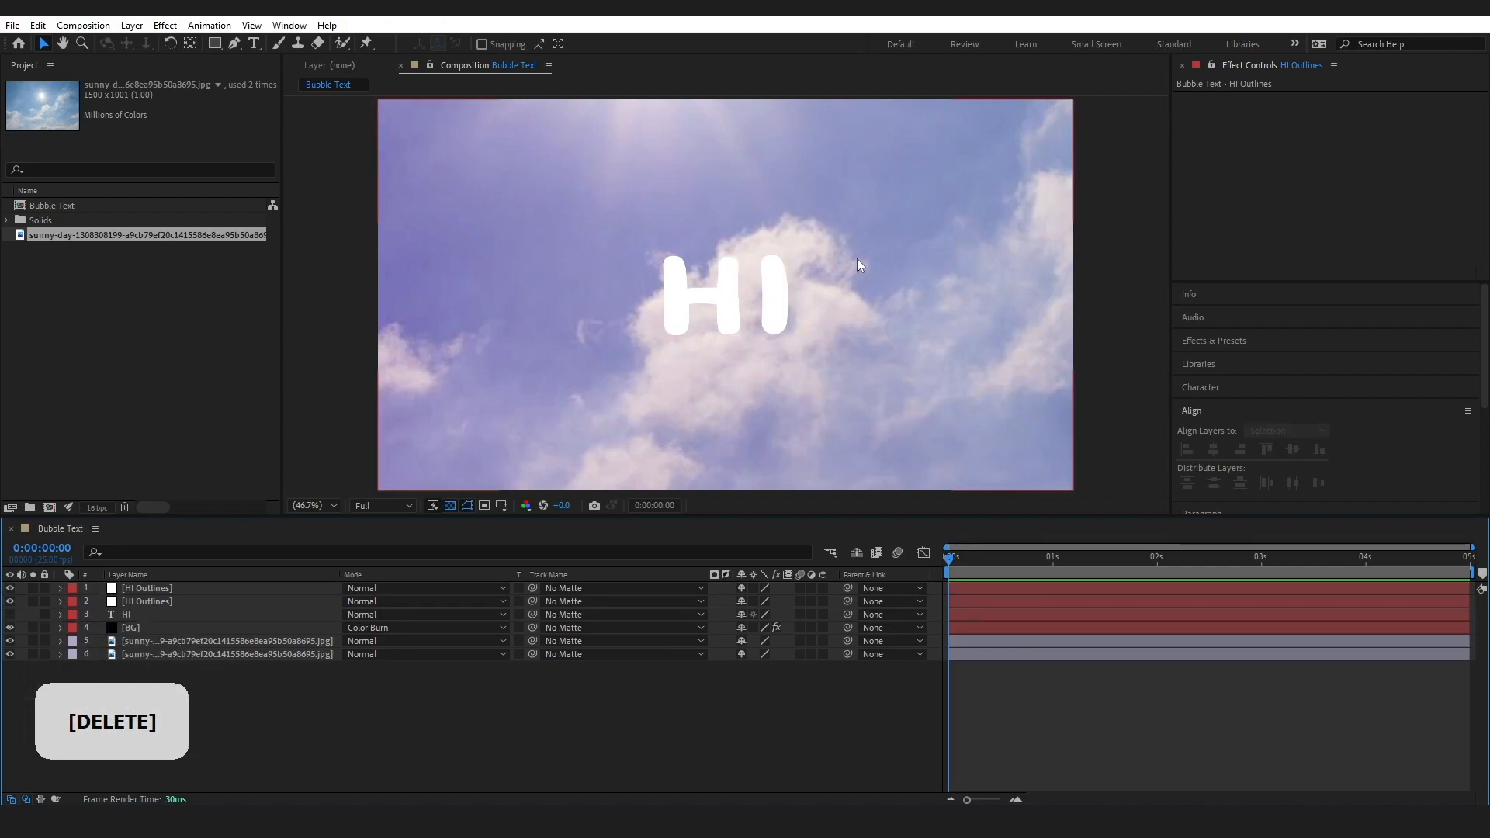
Lock the BG layer and both sky image layers, with the accidental BG move undone
left_click_drag(595, 245, 865, 342)
key("ctrl+Home")
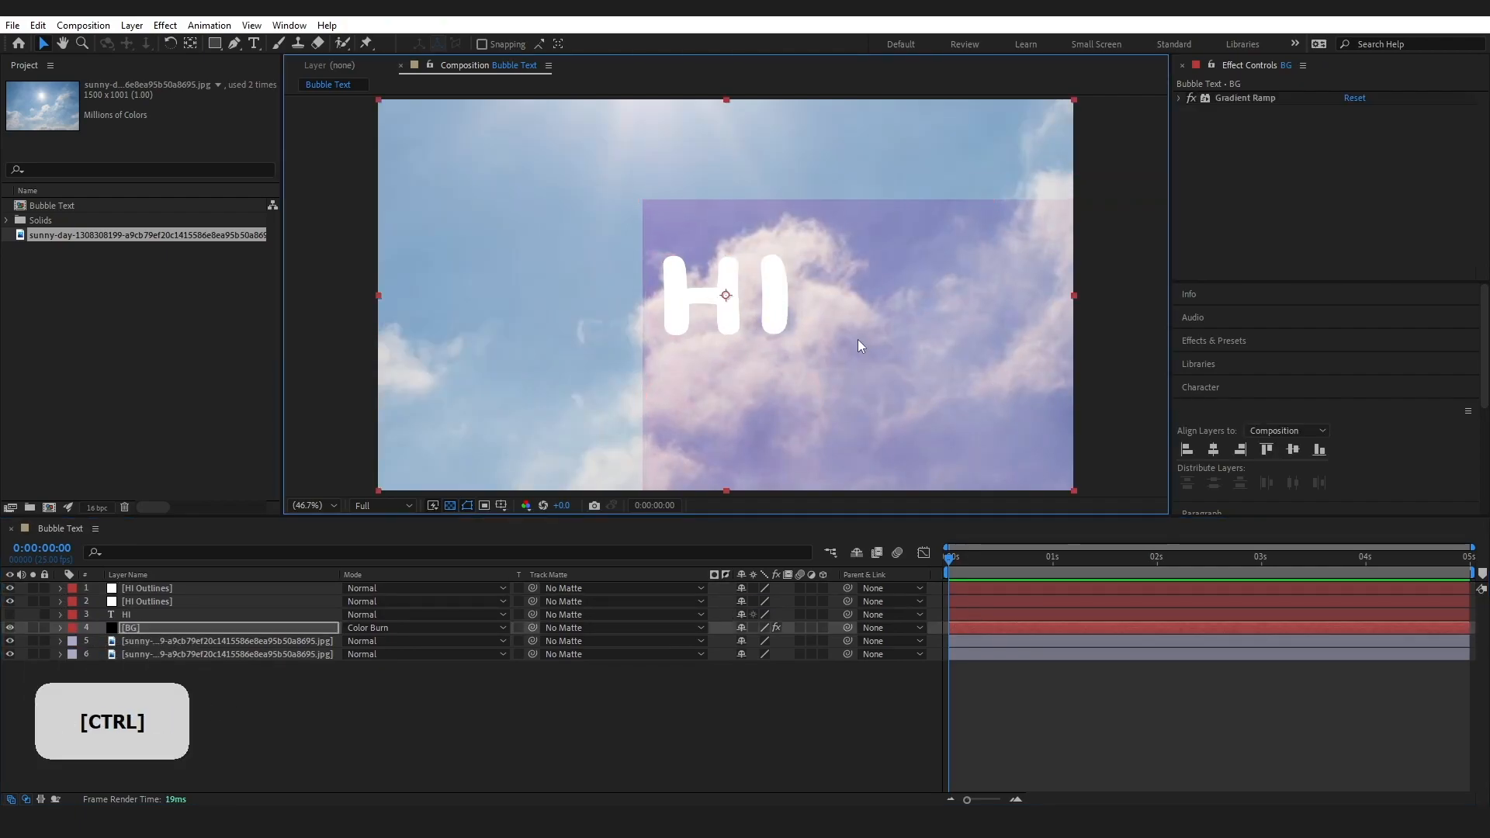
left_click_drag(44, 628, 44, 654)
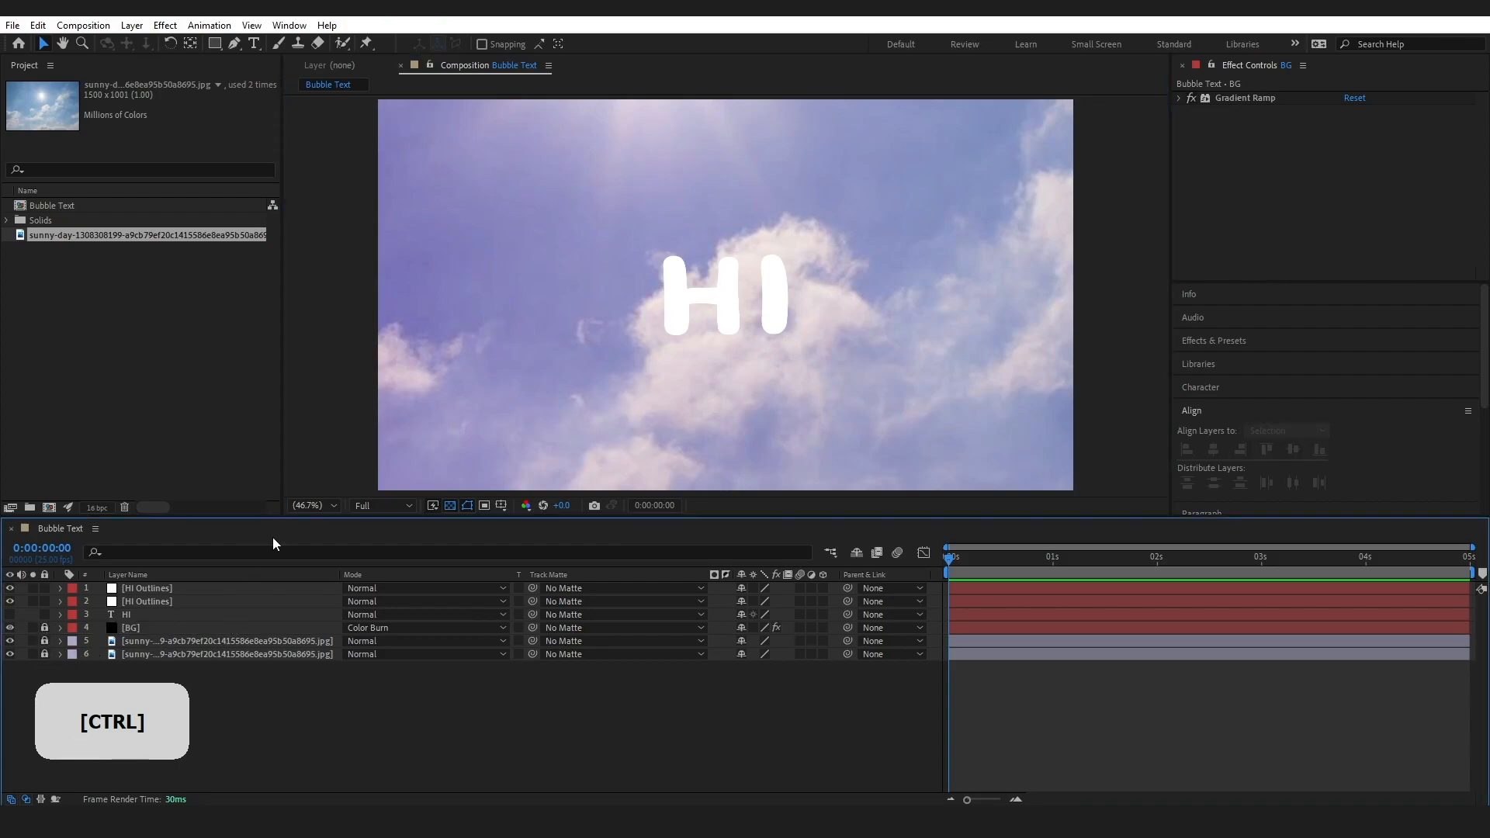
Move both HI Outlines layers together to the left to make room for a shape beside the letters
left_click(165, 599)
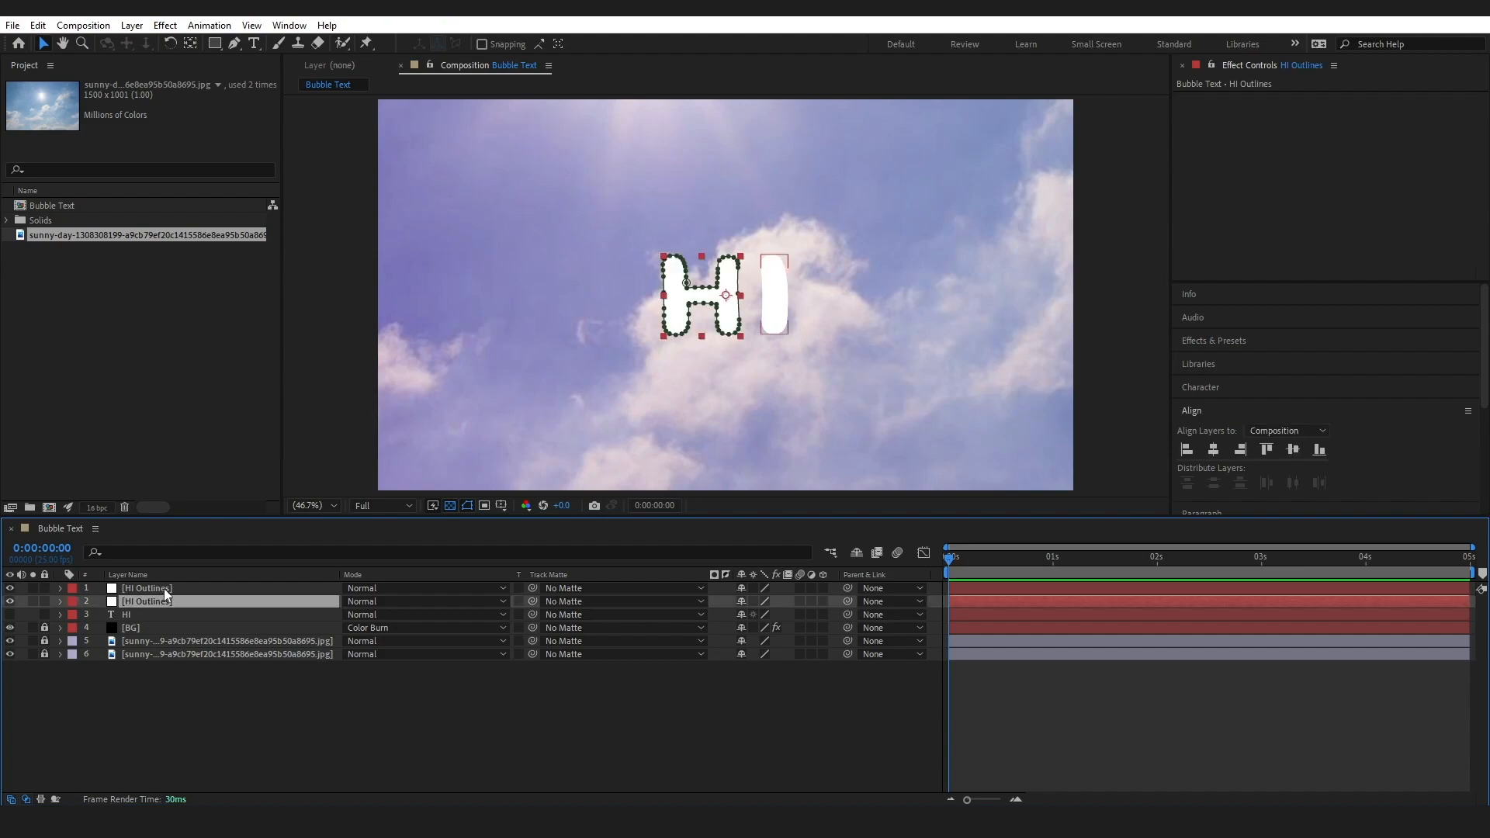
left_click(165, 588, "shift")
left_click_drag(738, 314, 680, 311)
left_click(661, 747)
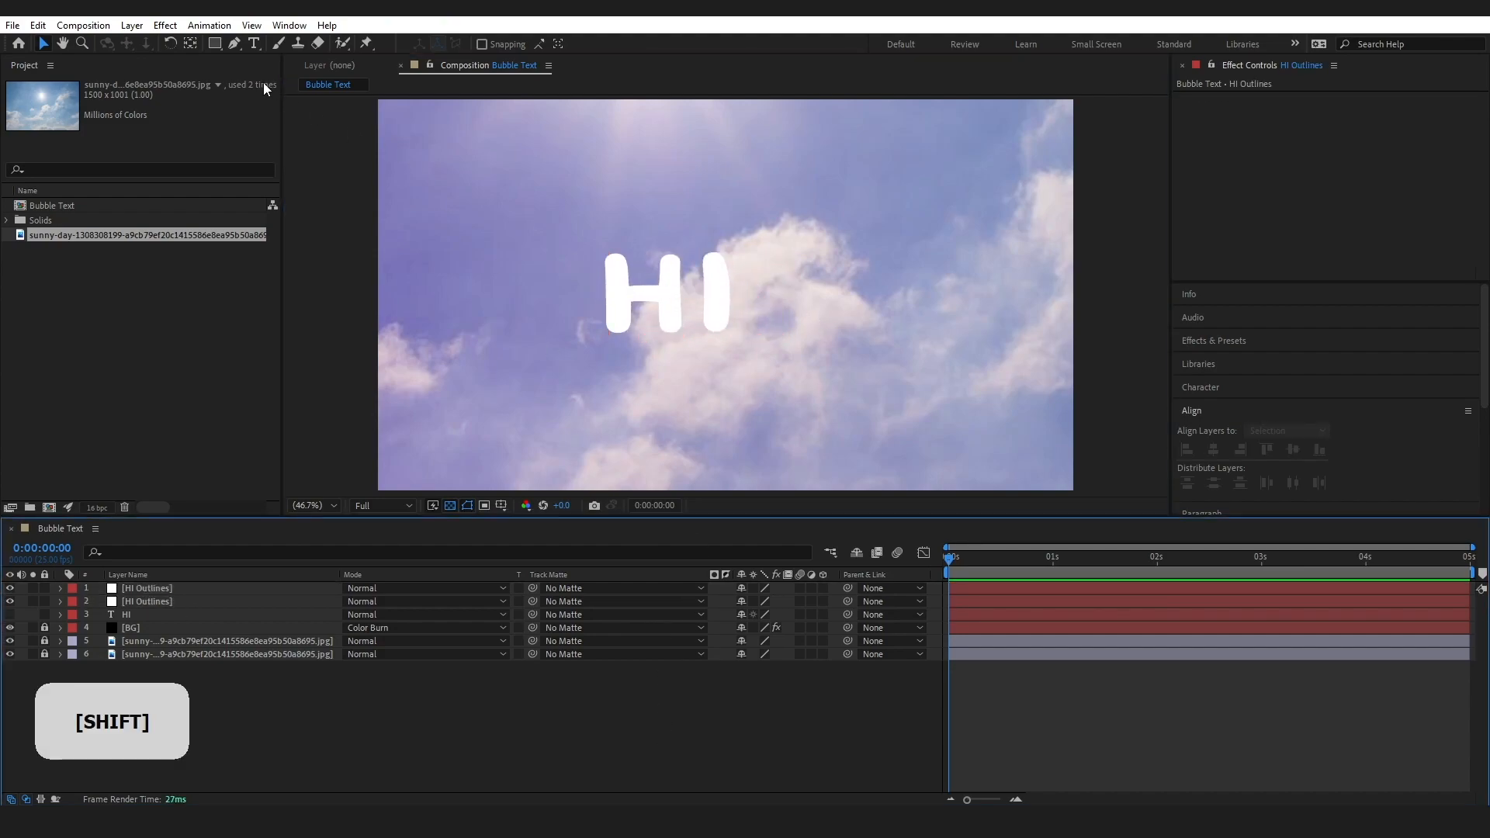
Create a black 1920 x 1080 px solid layer named Heart, with the Pen tool active
left_click(234, 44)
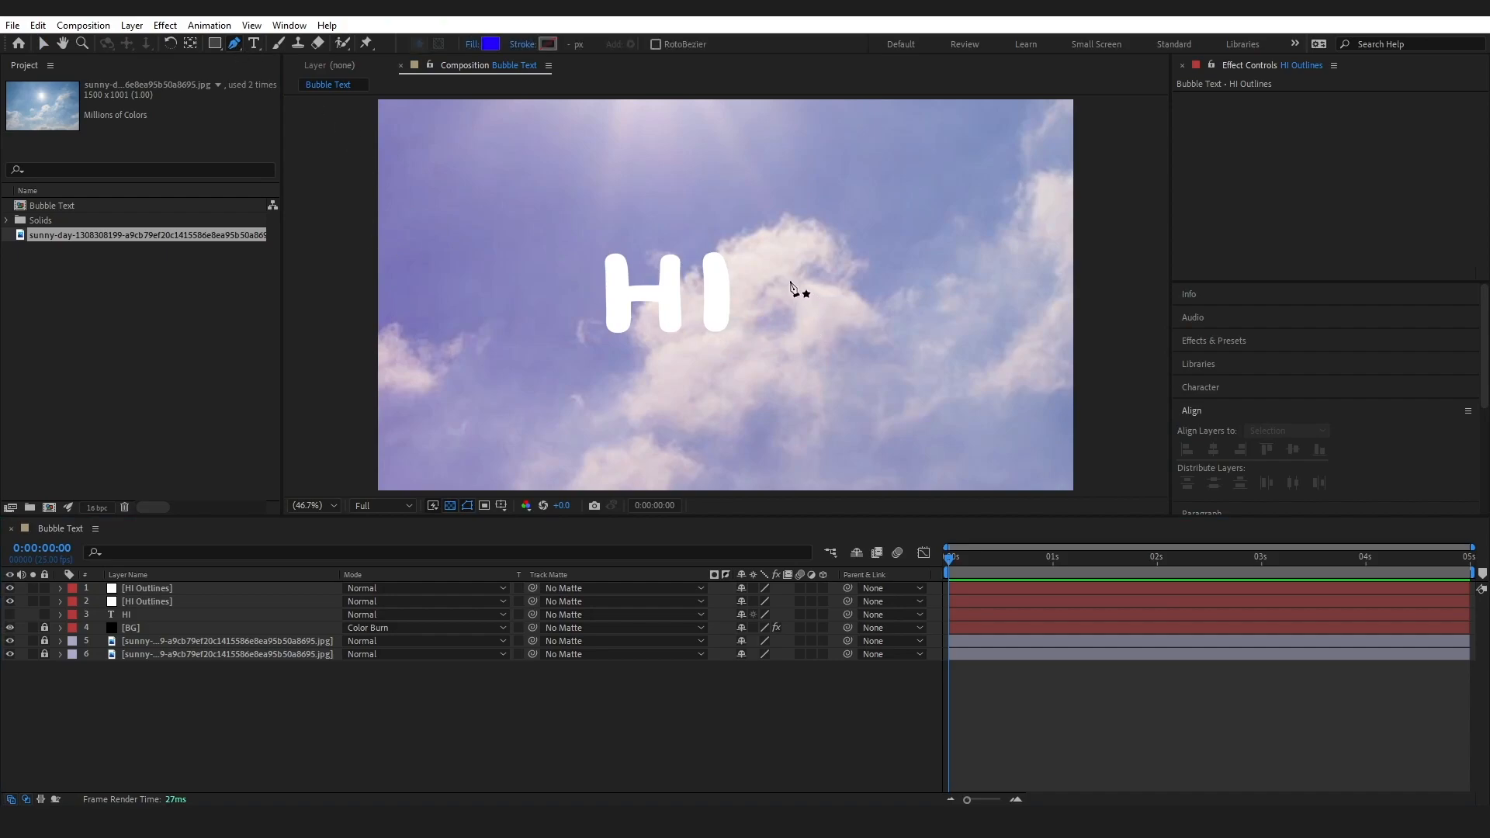
left_click(132, 25)
mouse_move(166, 53)
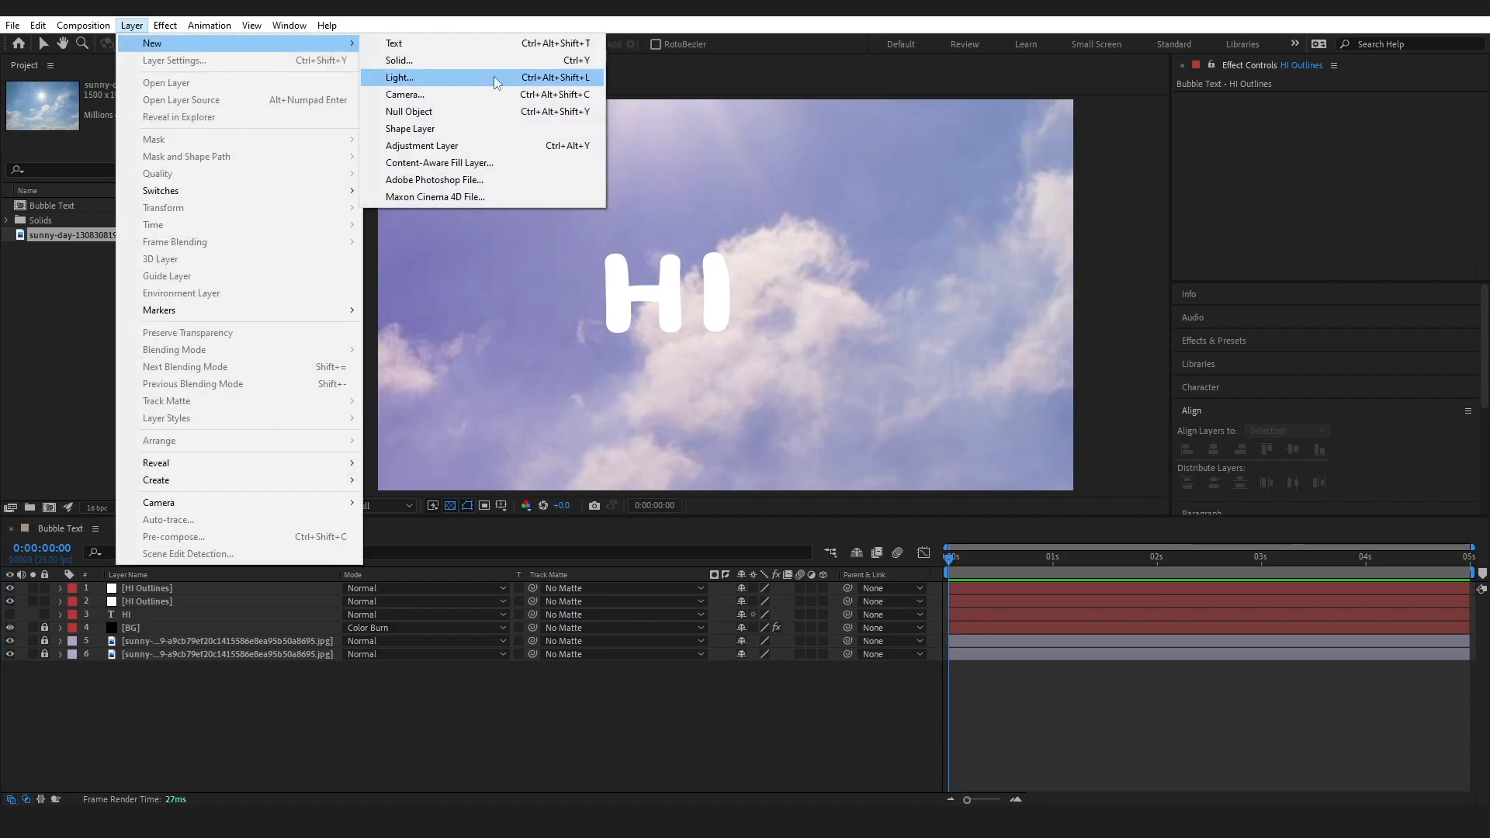
left_click(466, 57)
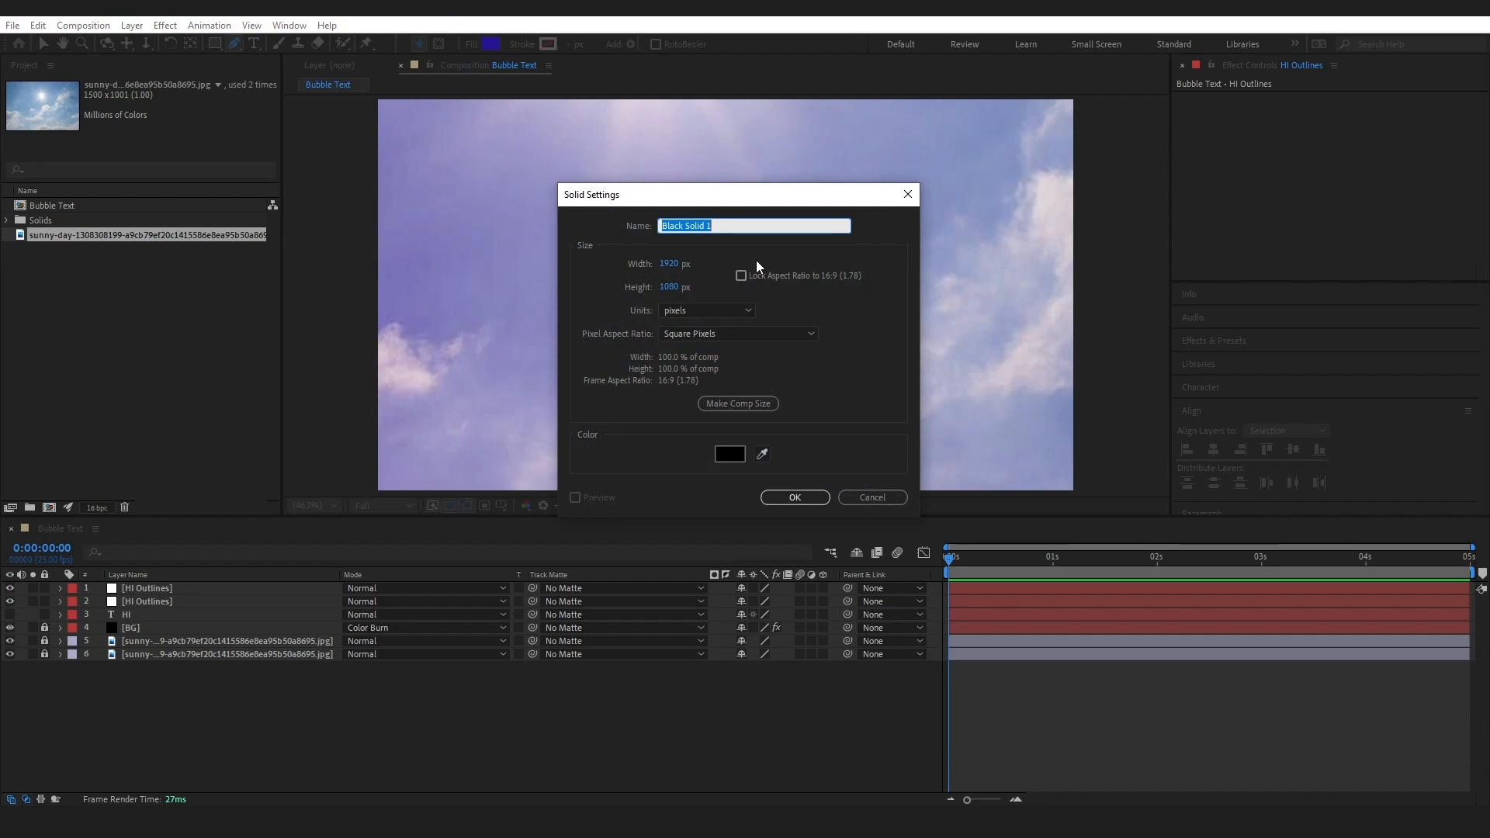
key("Caps_Lock")
type("Heart")
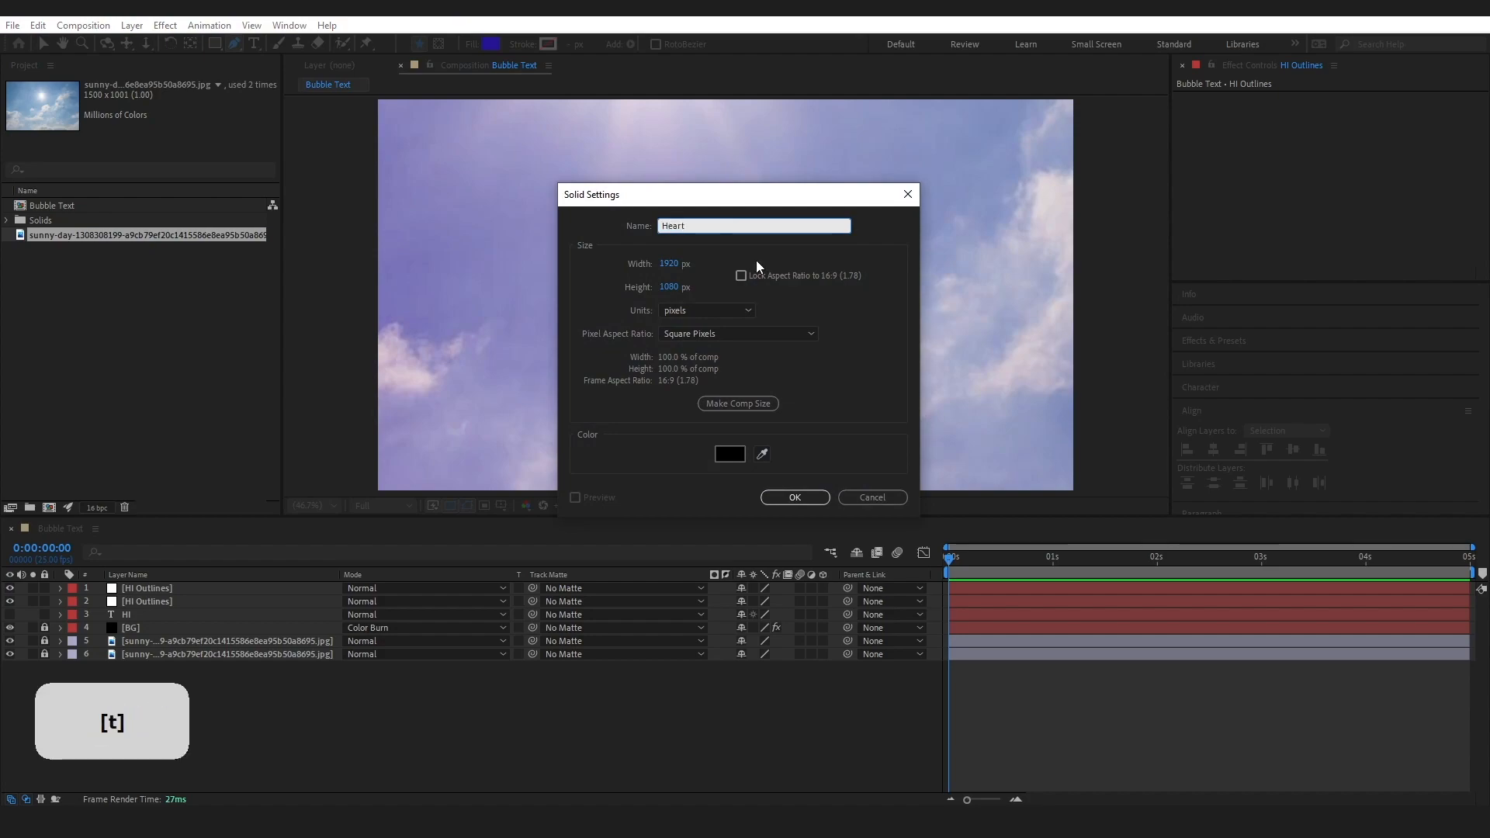
left_click(794, 497)
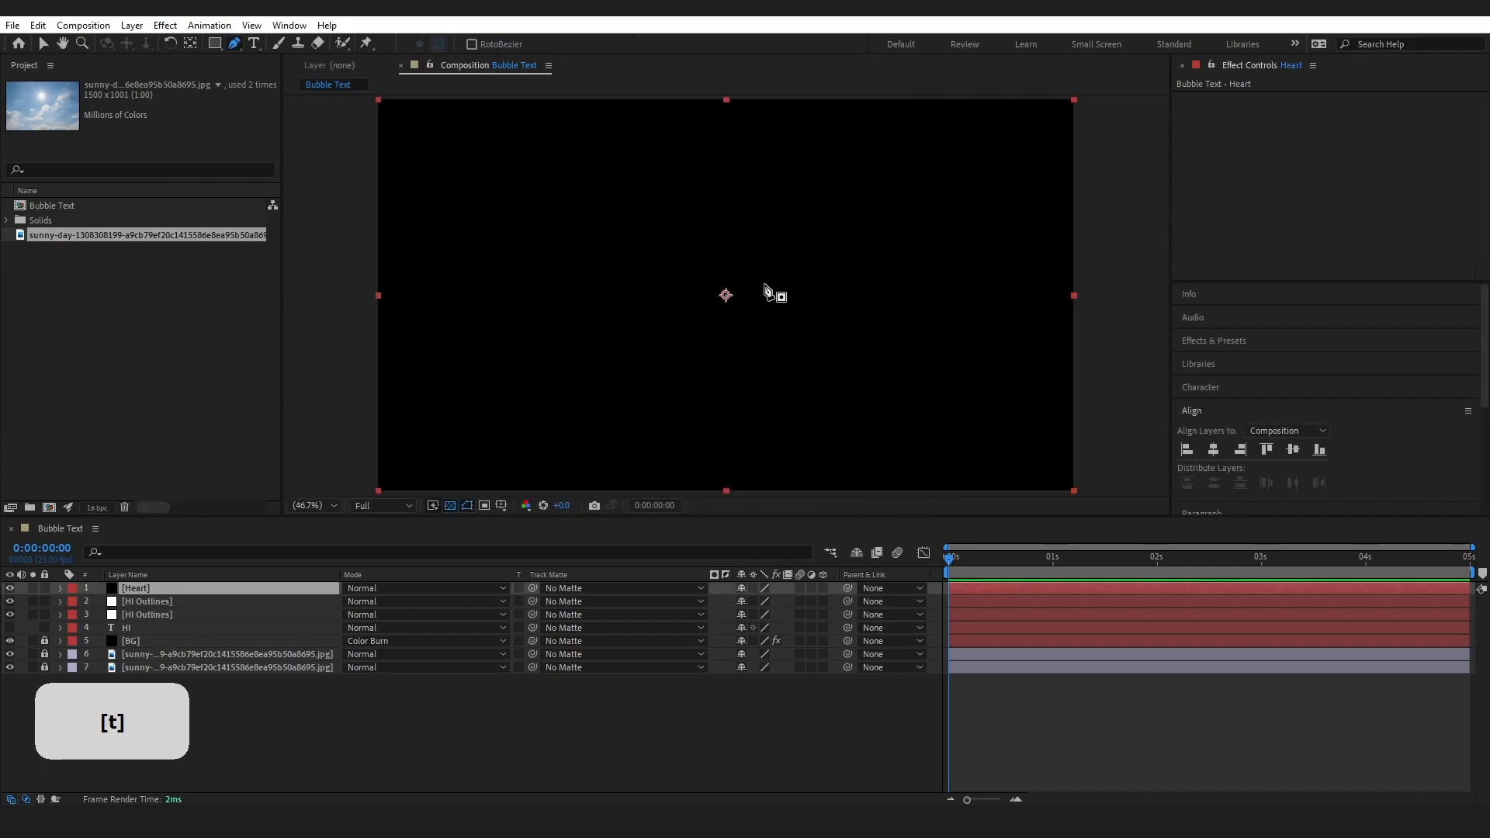
Draw a closed, curved heart-shaped mask on the Heart solid, just right of the letter I
left_click(810, 274)
left_click(738, 277)
left_click_drag(739, 282, 718, 330)
left_click(815, 345)
left_click_drag(817, 350, 822, 354)
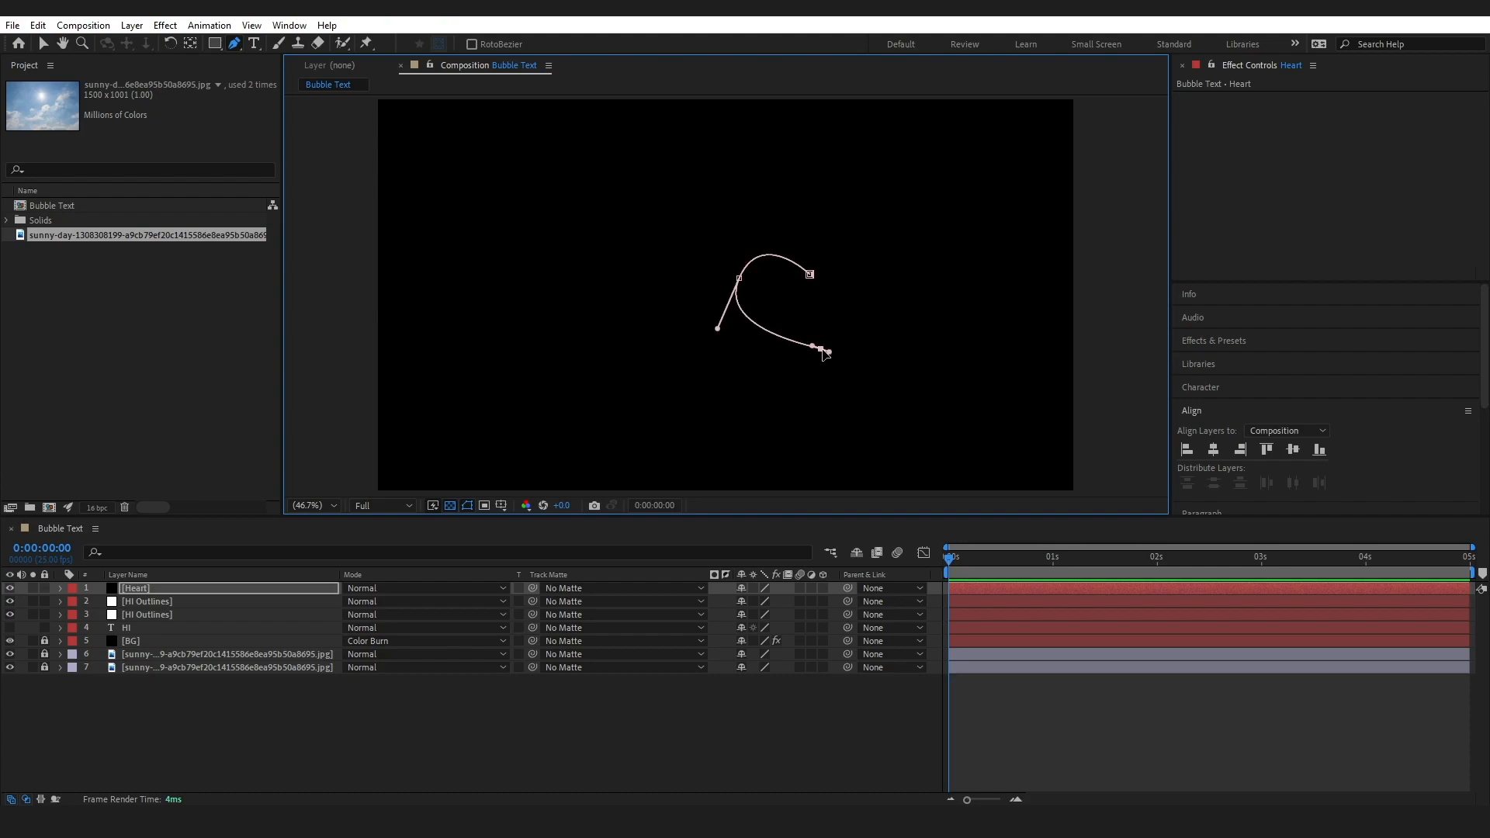
left_click(897, 288)
left_click_drag(874, 253, 891, 295)
left_click(811, 275)
Smooth the vertex on the right side of the heart mask with the Convert Vertex tool
left_click_drag(234, 48, 296, 101)
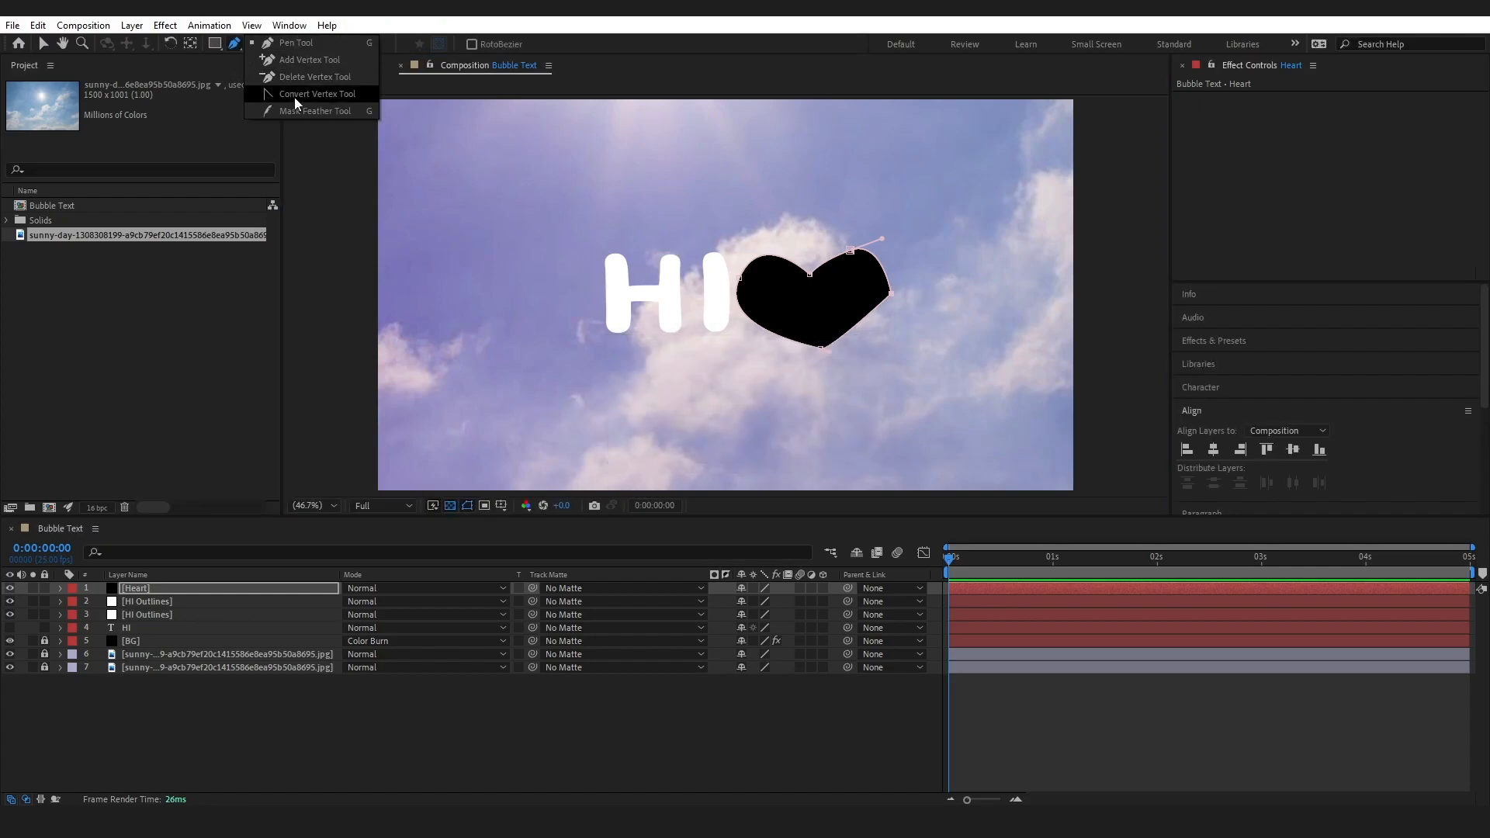
left_click(296, 96)
left_click_drag(891, 293, 888, 297)
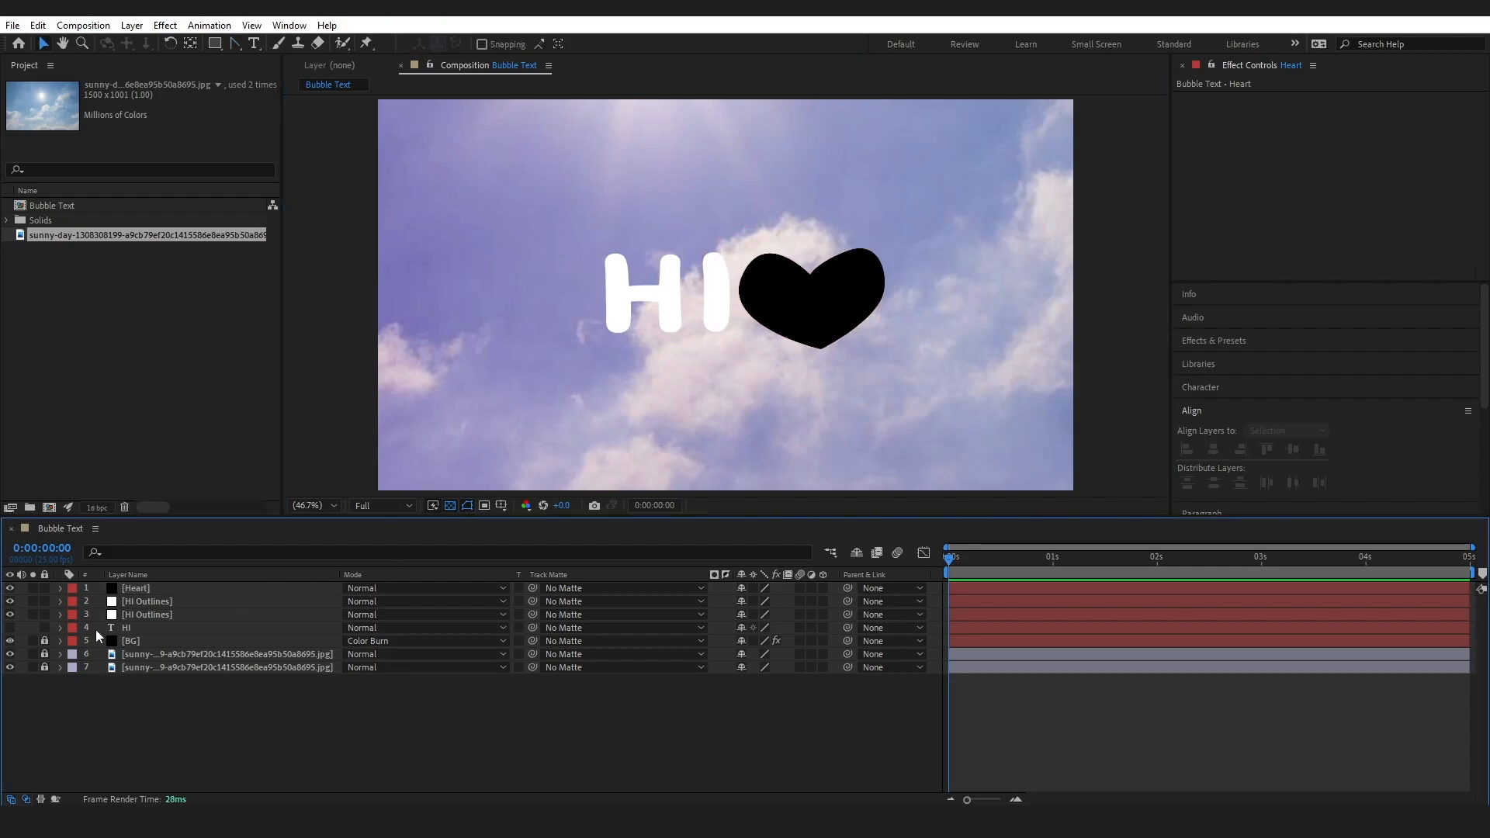
Scale the Heart layer down to about the height of the letters and adjust its rotation
left_click(135, 589)
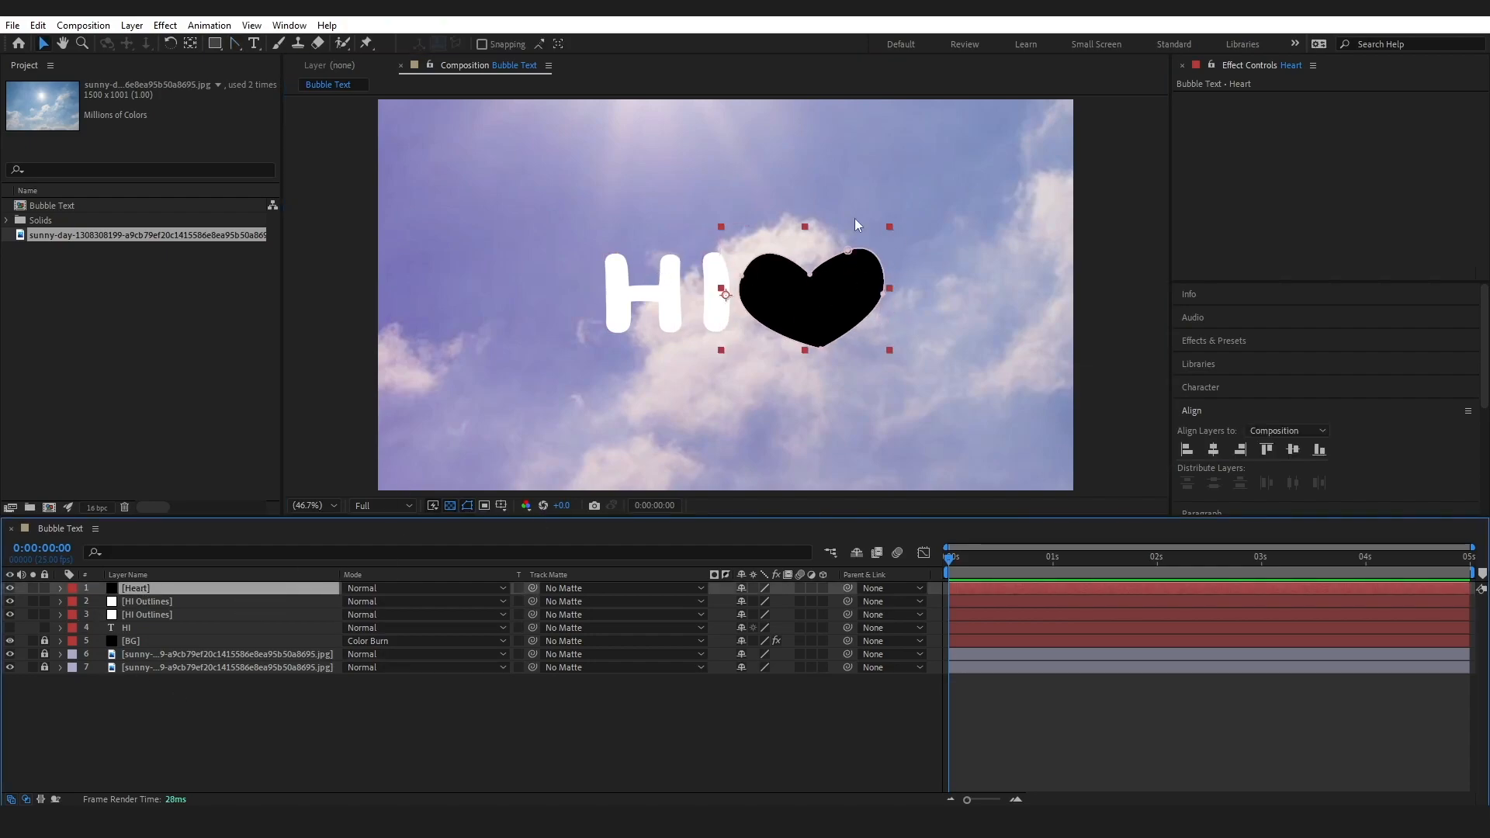
key("s")
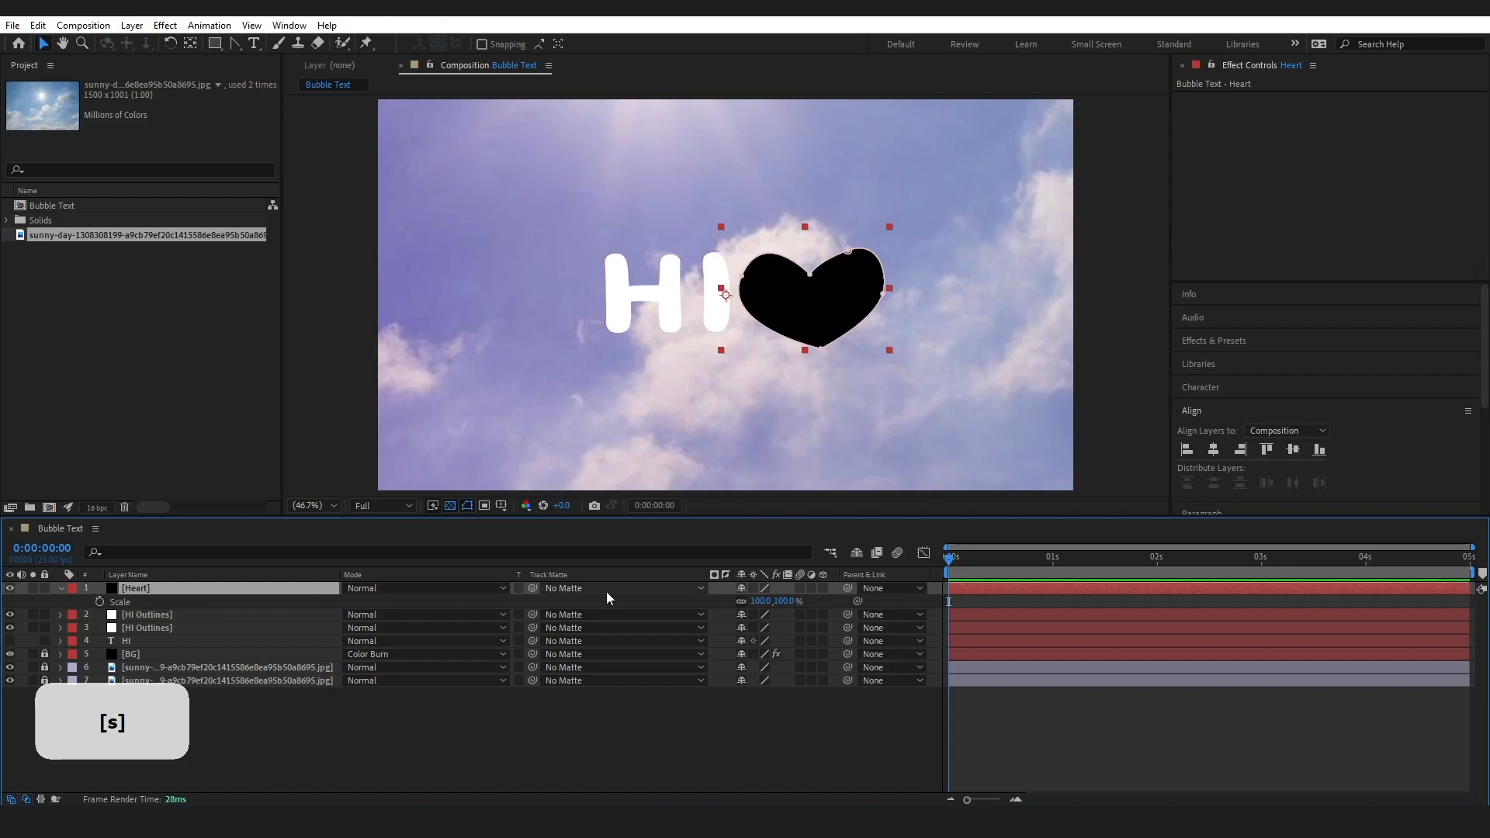
left_click_drag(758, 602, 720, 606)
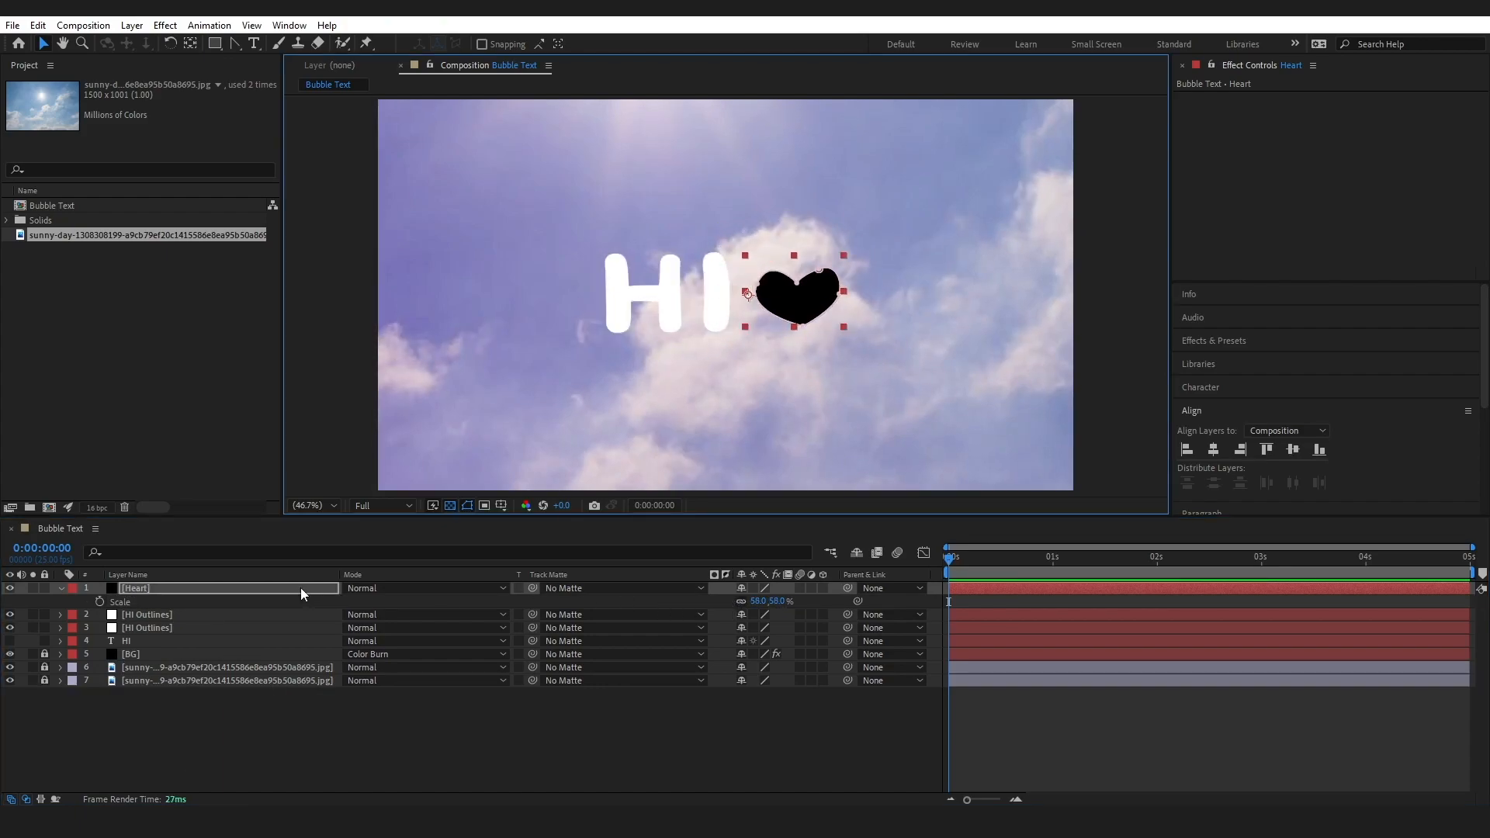
key("r")
left_click_drag(755, 601, 748, 603)
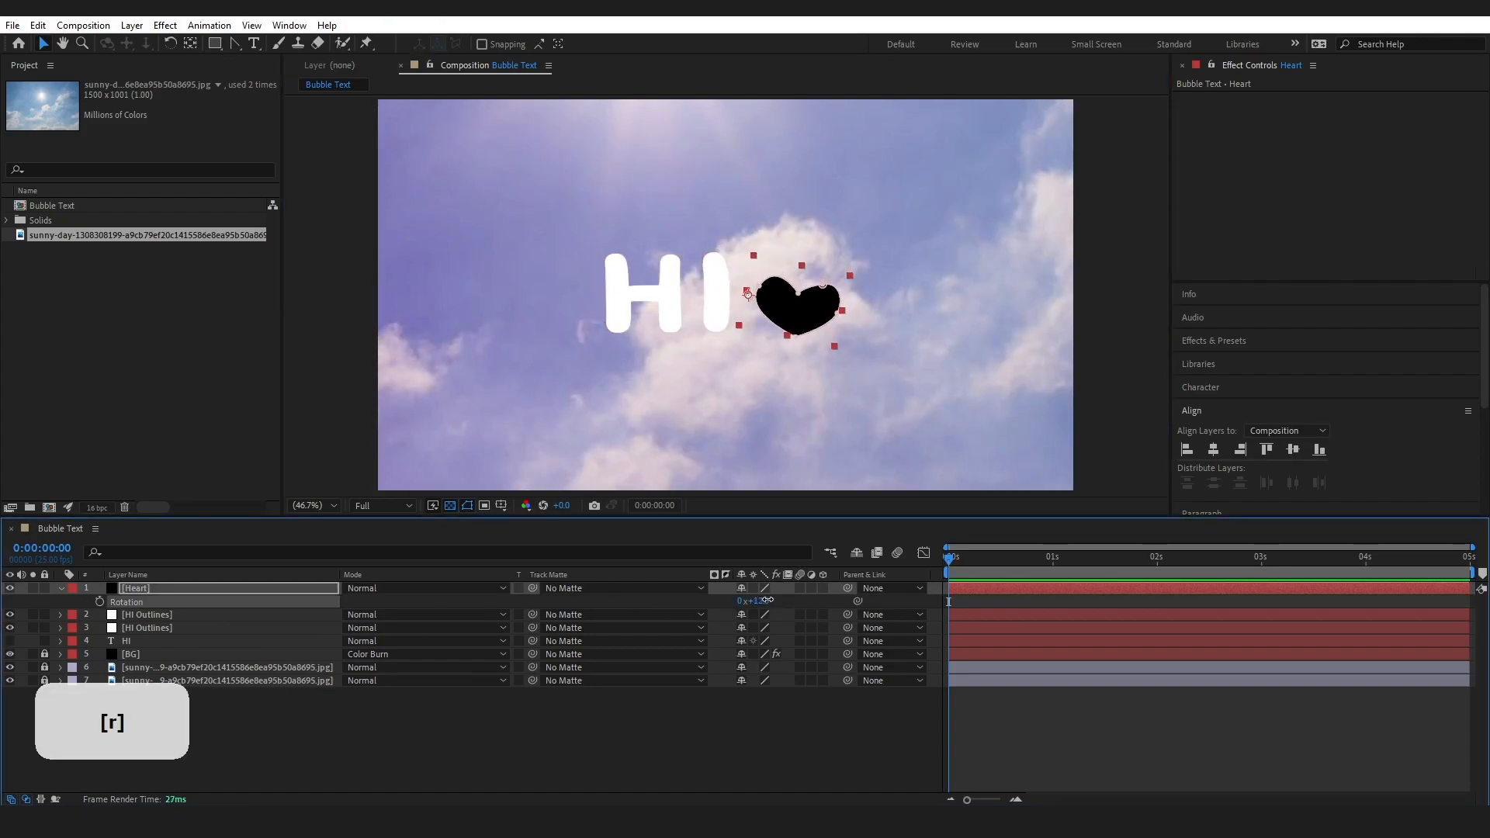
Set the Heart layer's anchor point to 1196, 540, place the heart close beside the I, and collapse the layer
key("a")
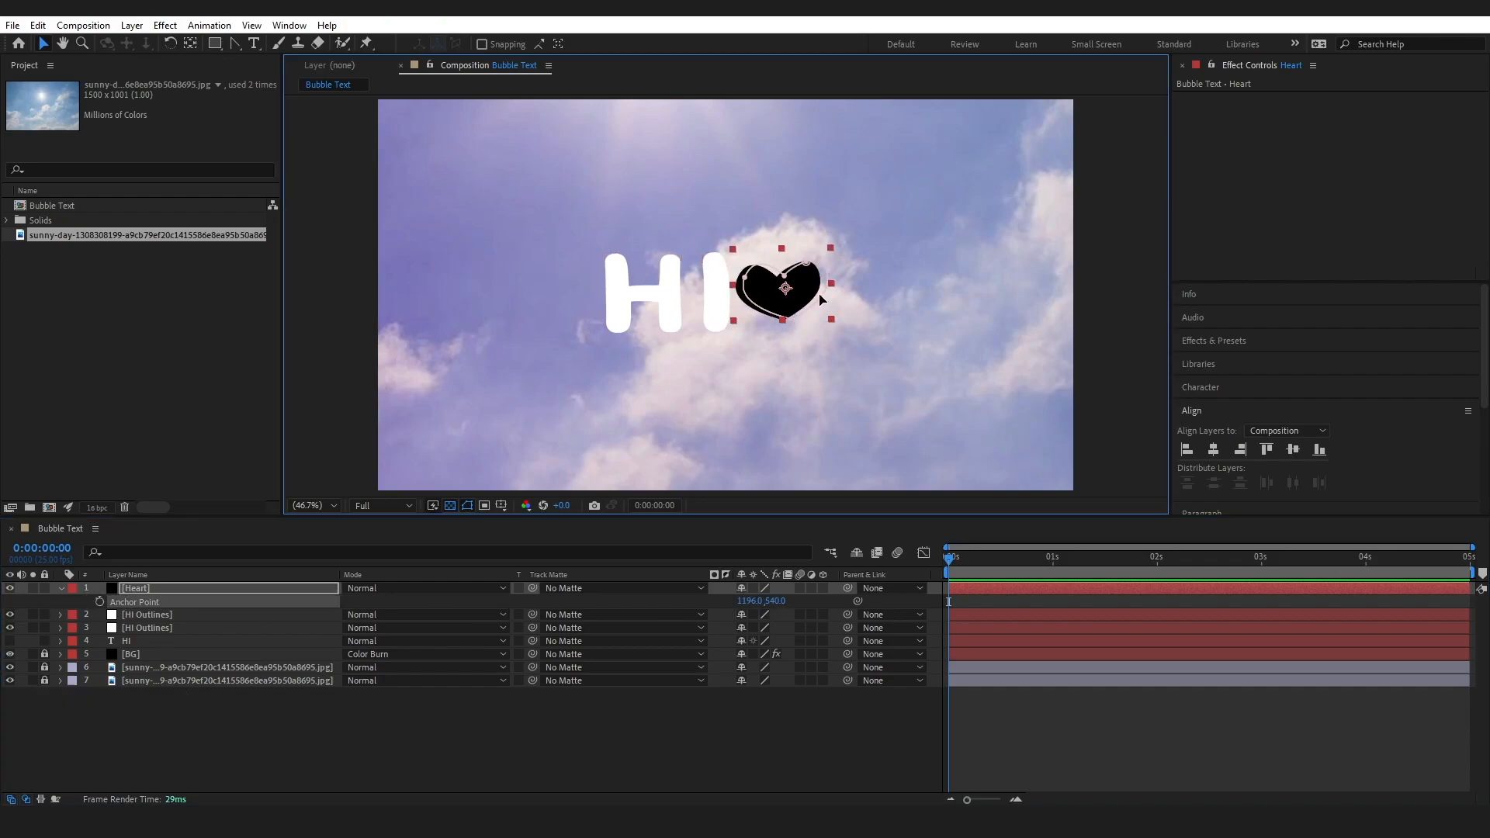
left_click_drag(787, 290, 786, 293)
left_click(217, 764)
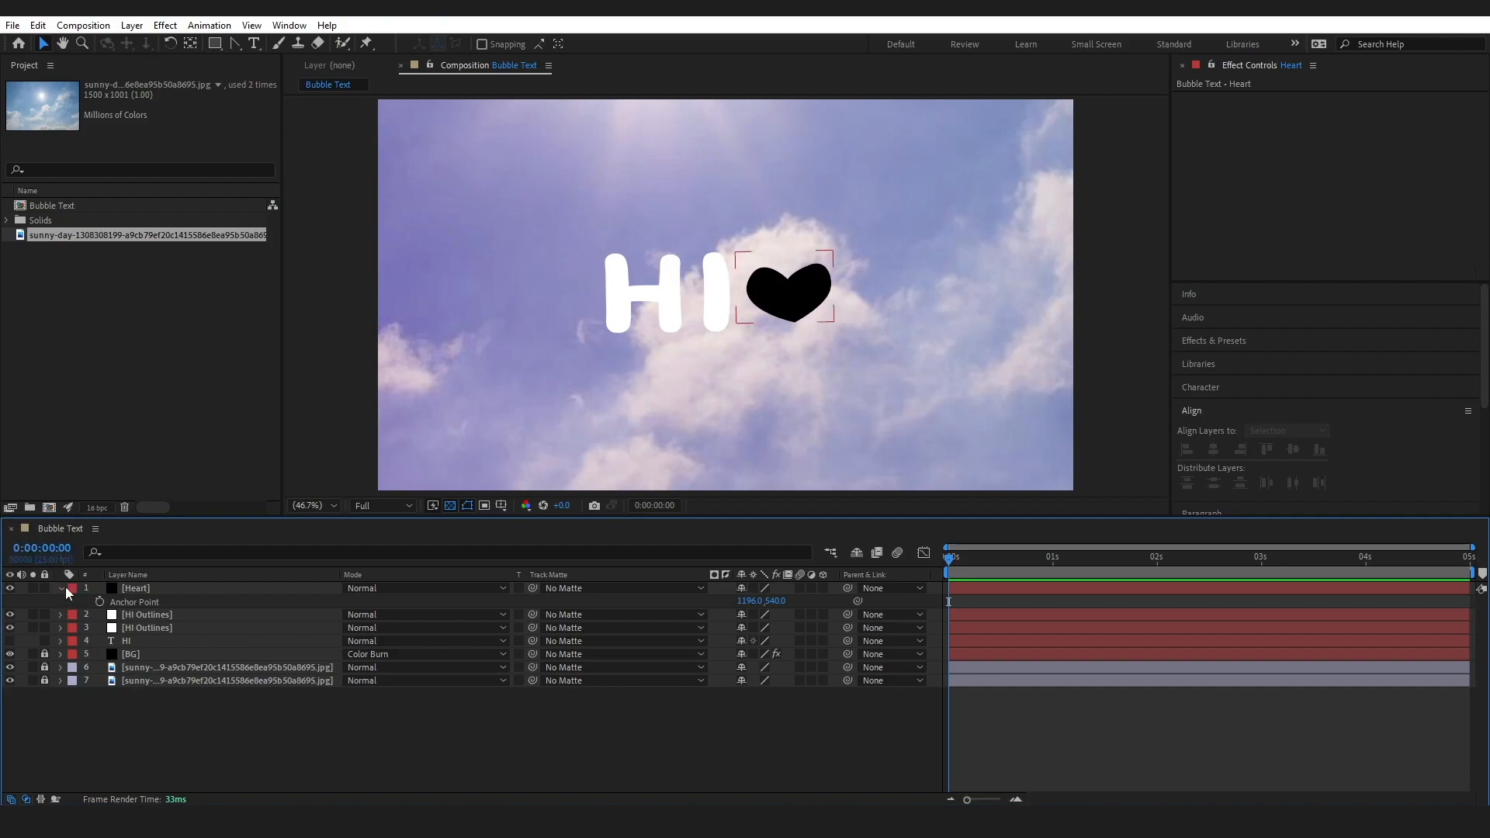
left_click(61, 588)
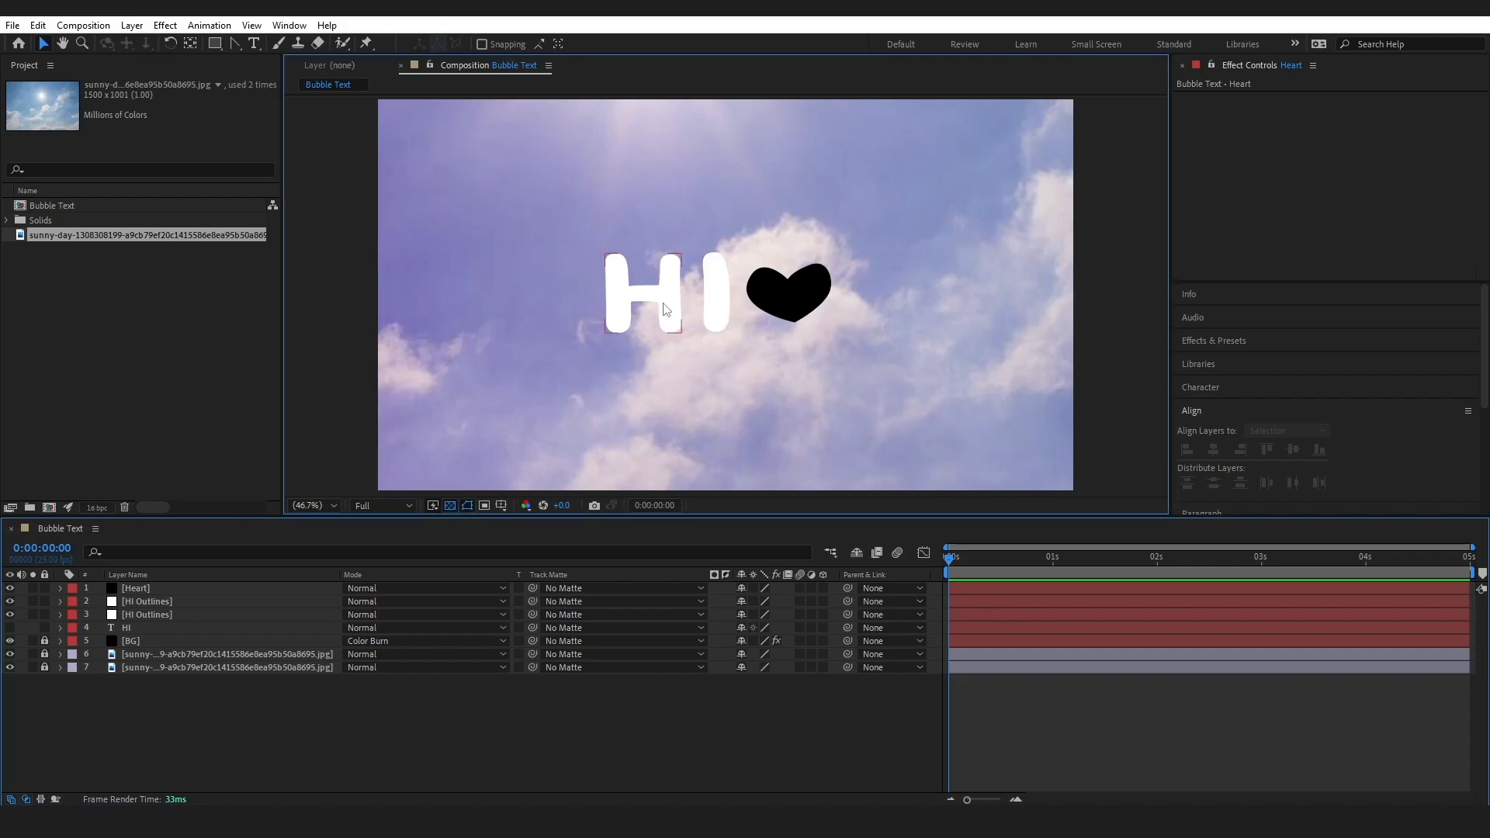
Rename the letter H outline solid as H and set its colour to 2400FF, creating a new solid for it
left_click(666, 310)
left_click(132, 25)
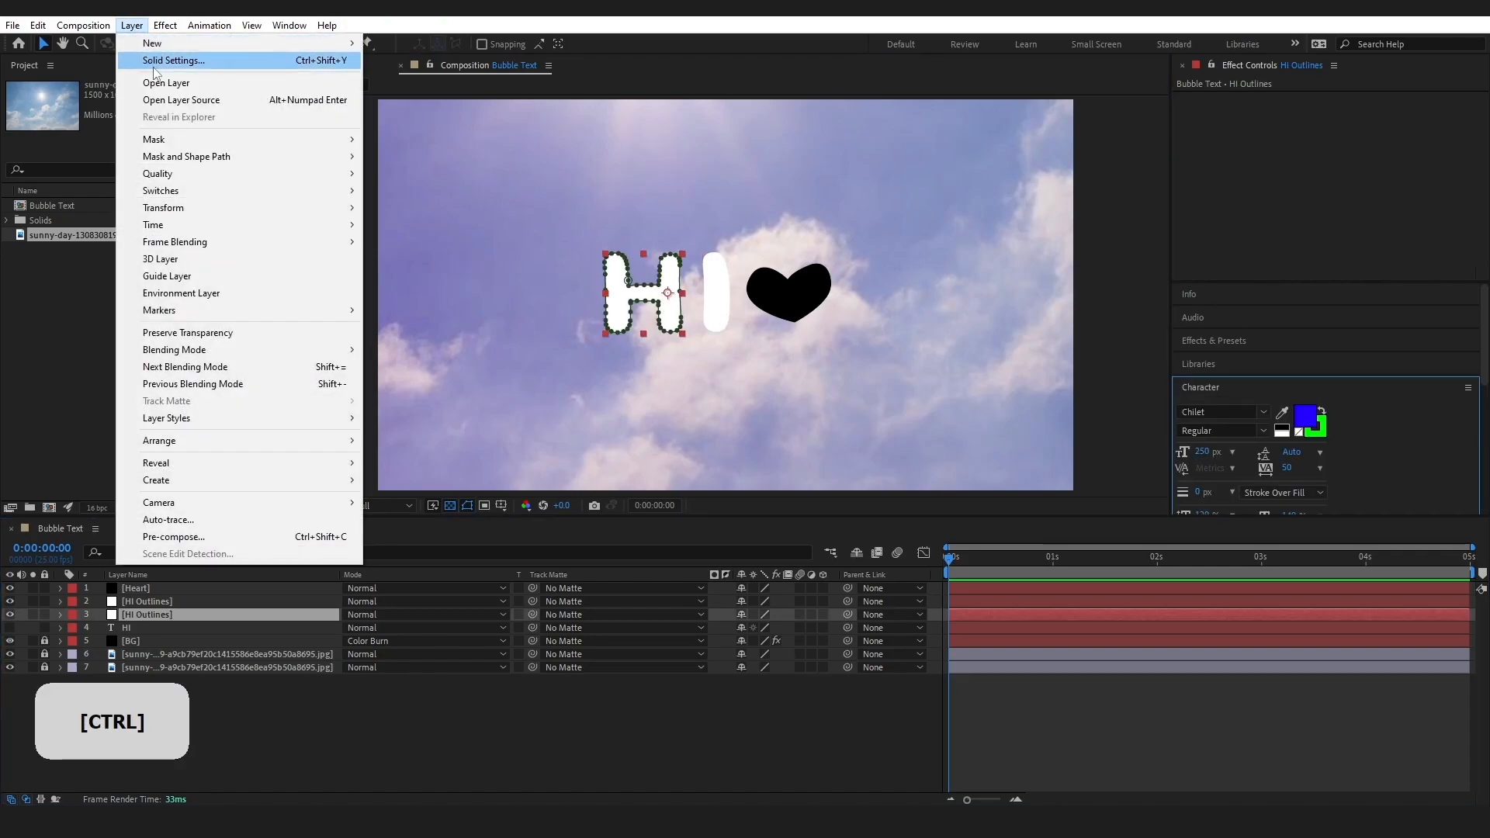
left_click(167, 57)
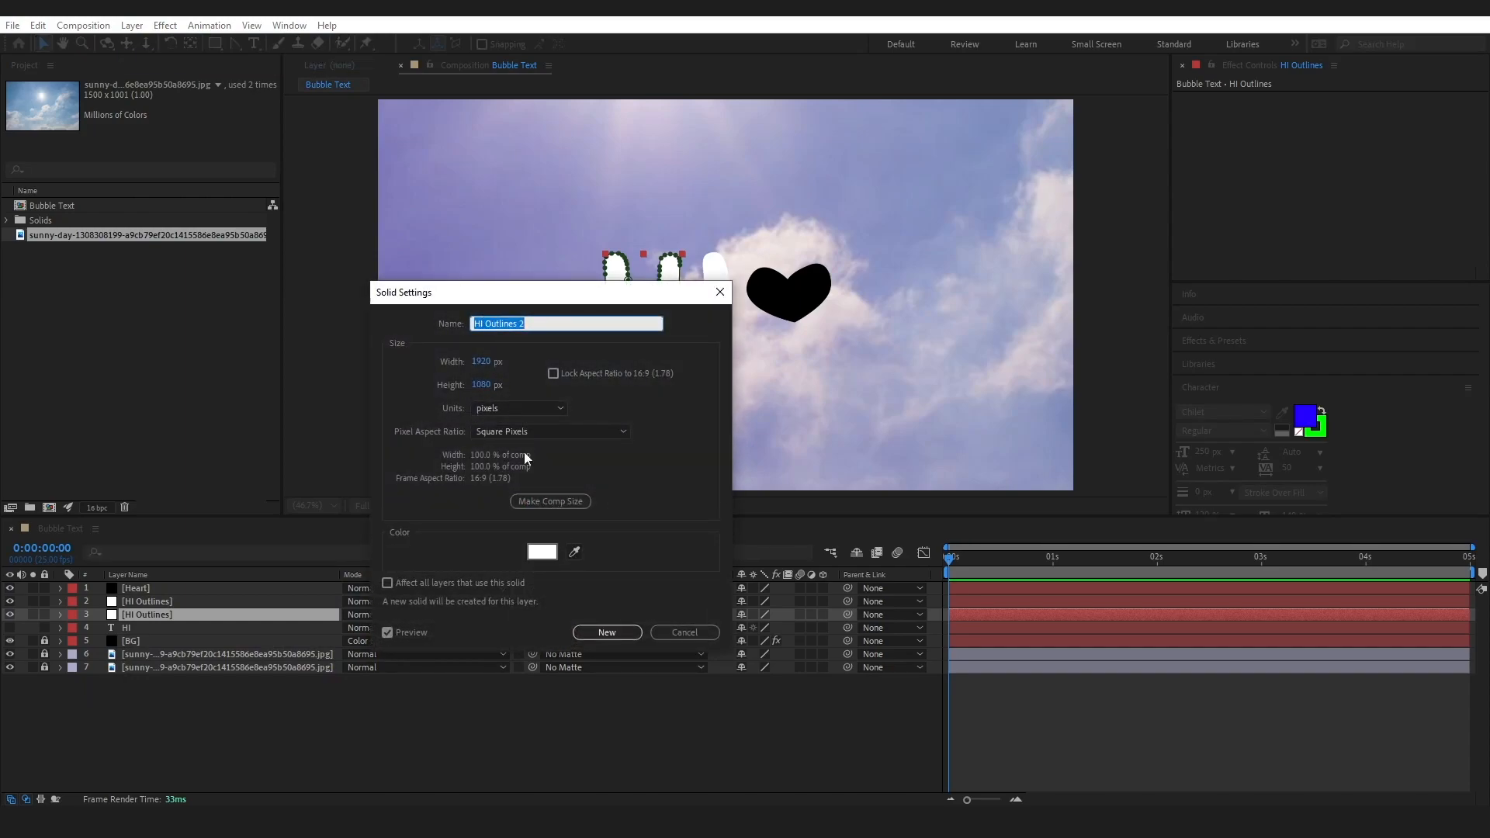
left_click_drag(478, 323, 597, 338)
key("BackSpace")
left_click(542, 551)
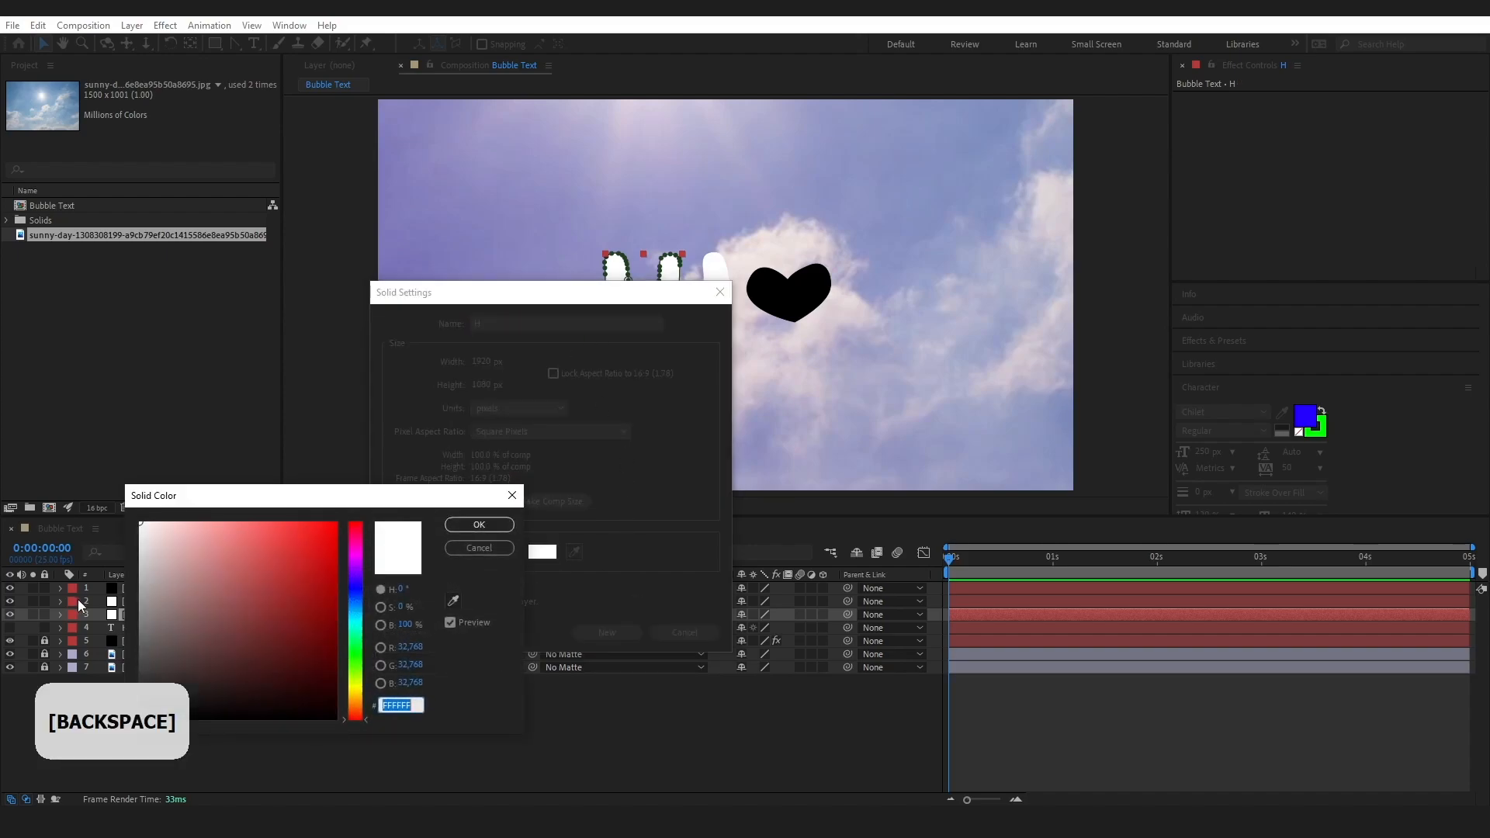
type("2400FF")
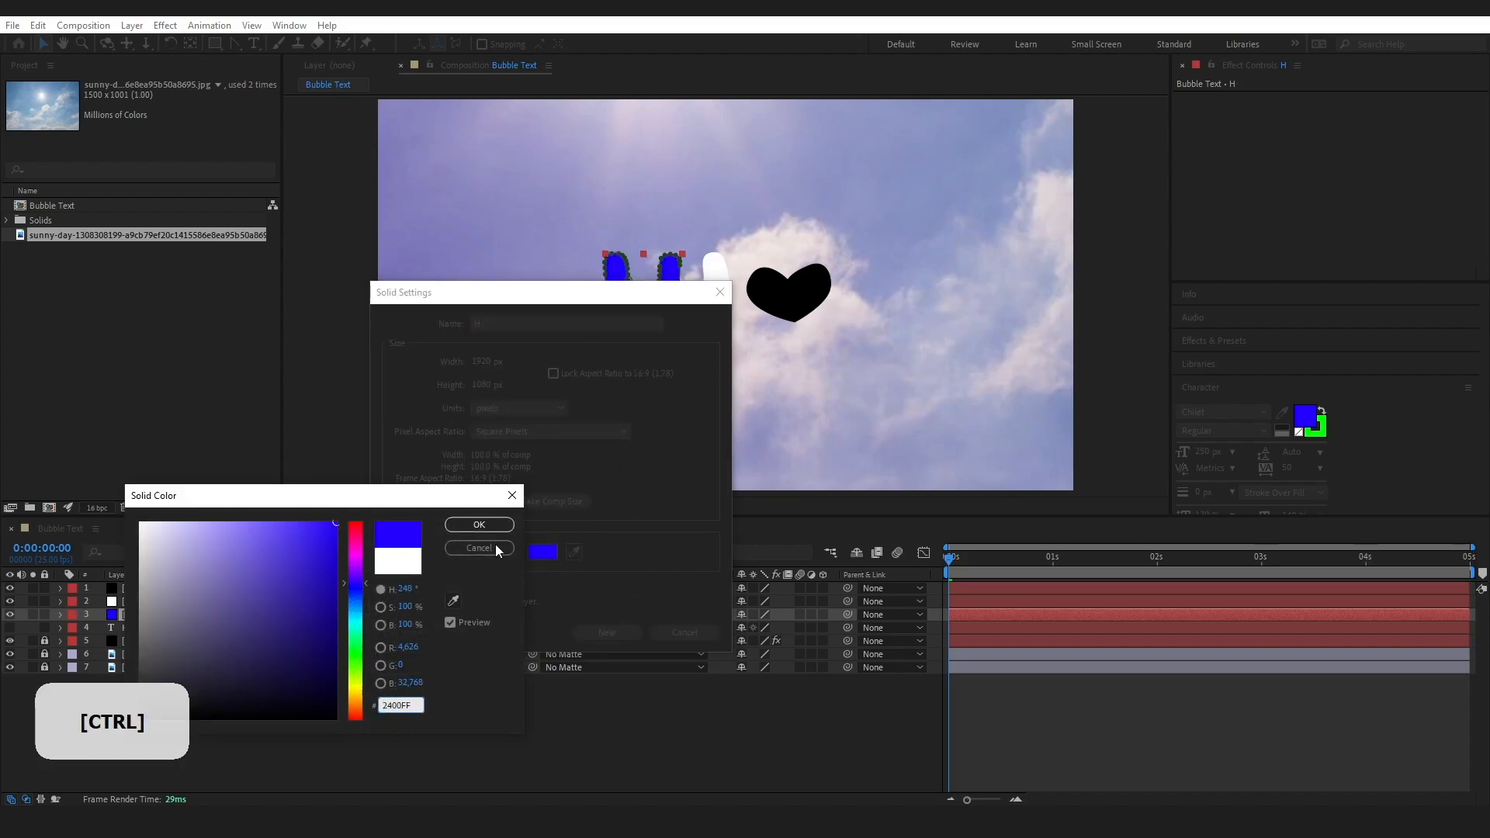
left_click(481, 527)
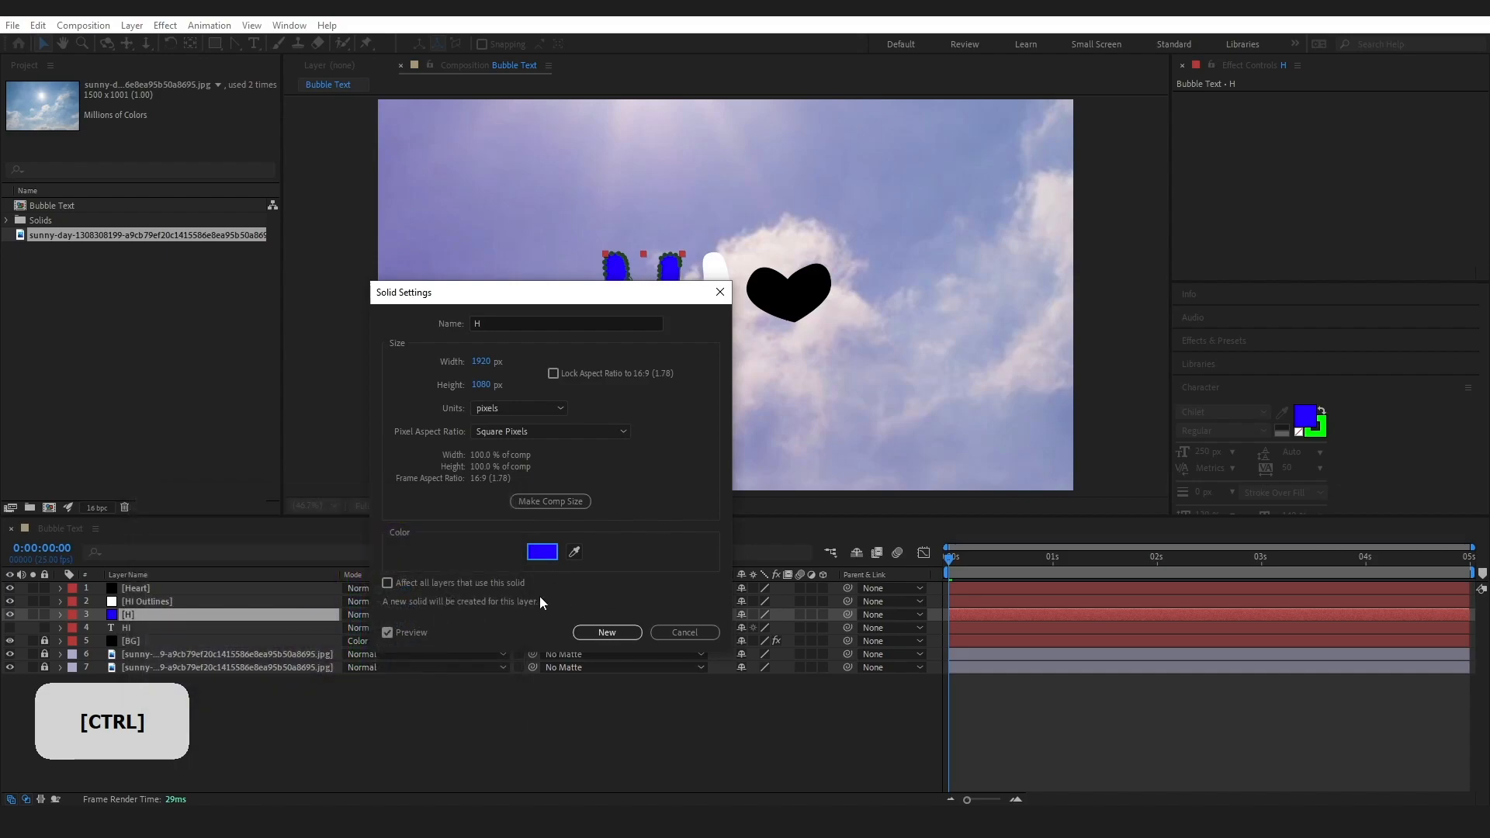
left_click(632, 632)
Rename the letter I outline solid as I and set its colour to 2400FF
left_click(714, 329)
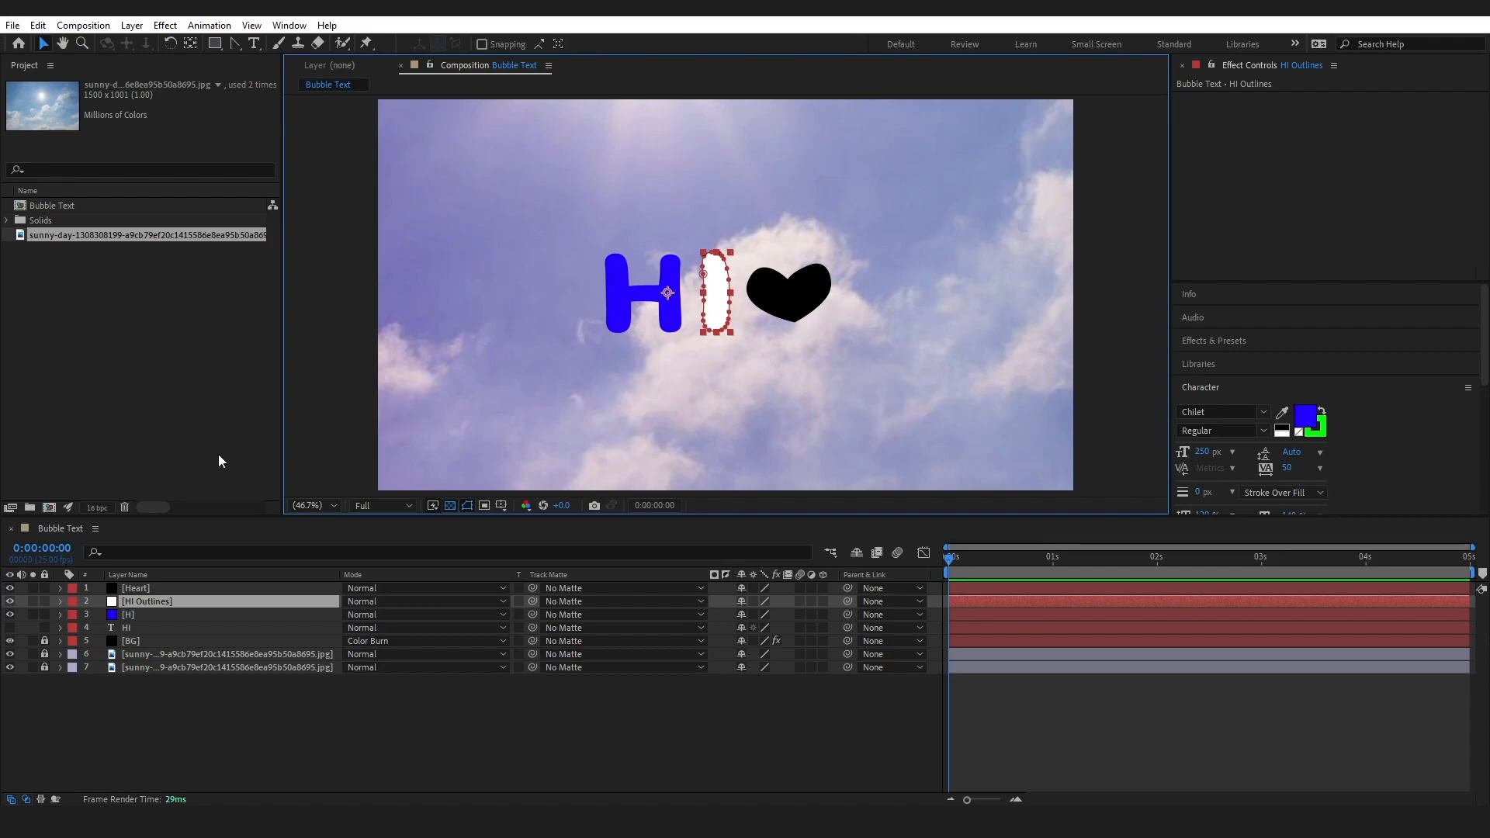
left_click(132, 25)
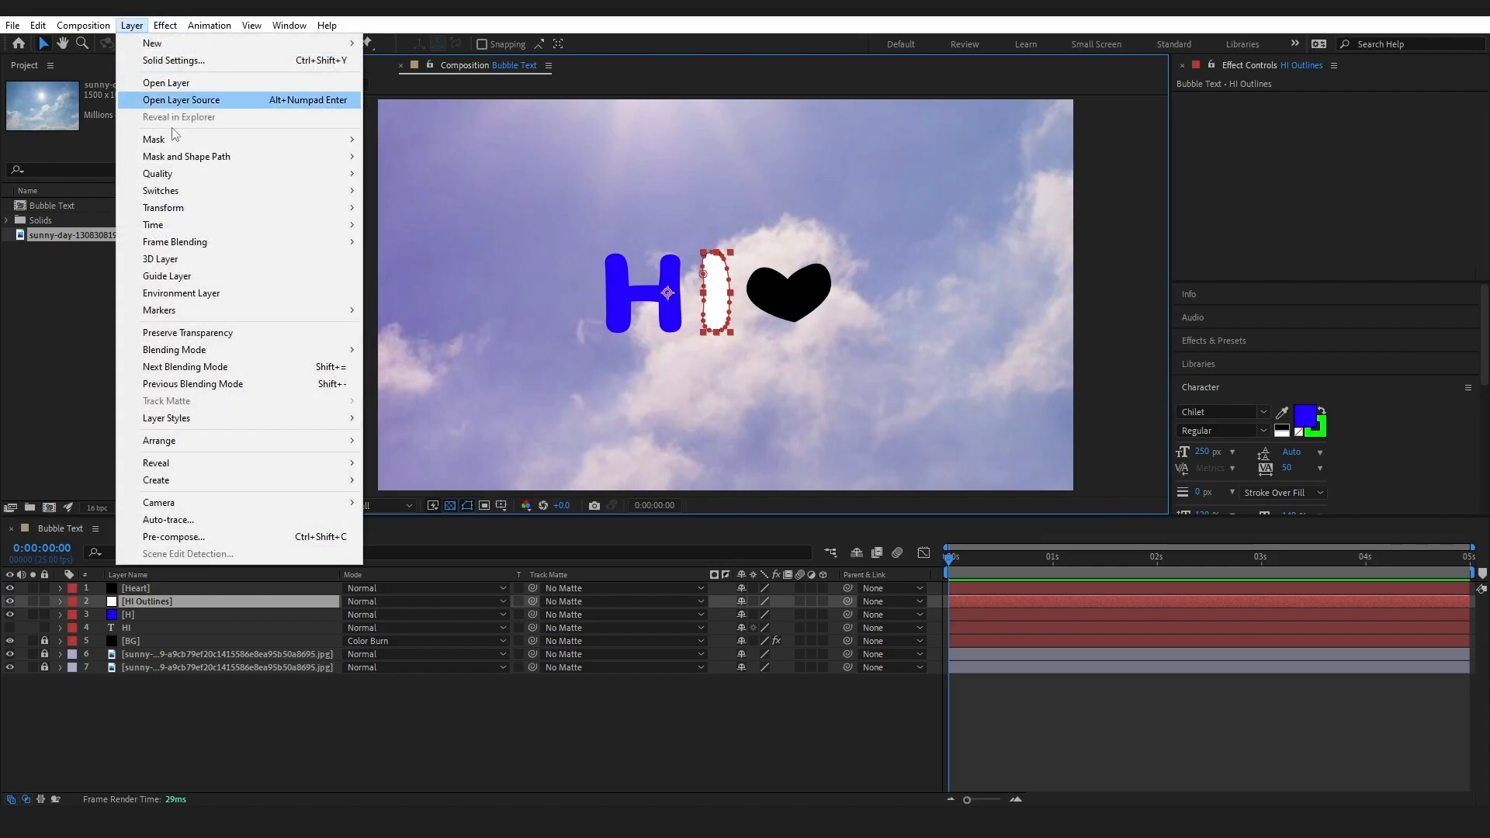
left_click(173, 61)
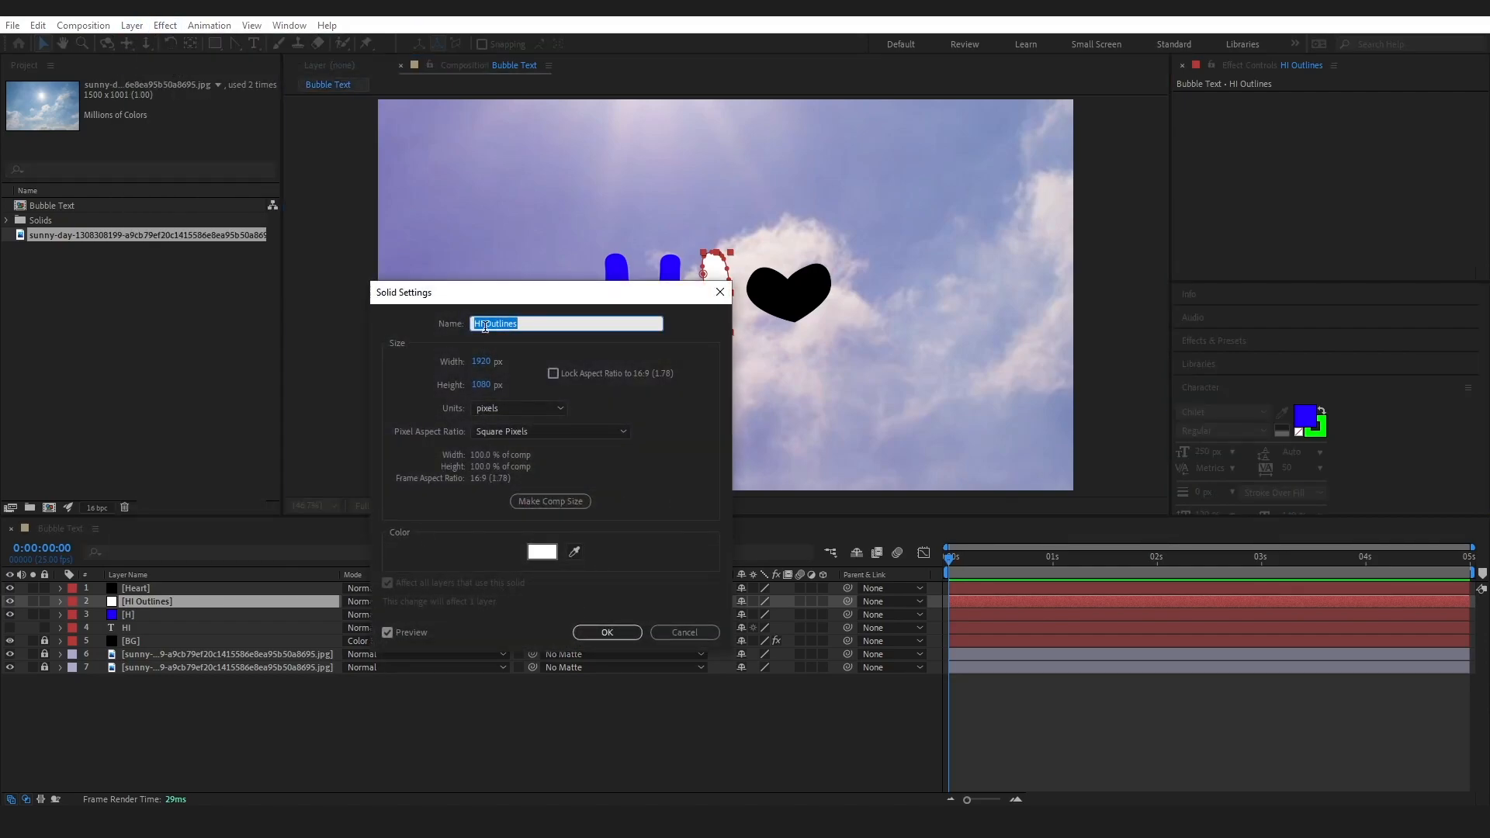
key("BackSpace")
key("Caps_Lock")
type("I")
left_click(542, 552)
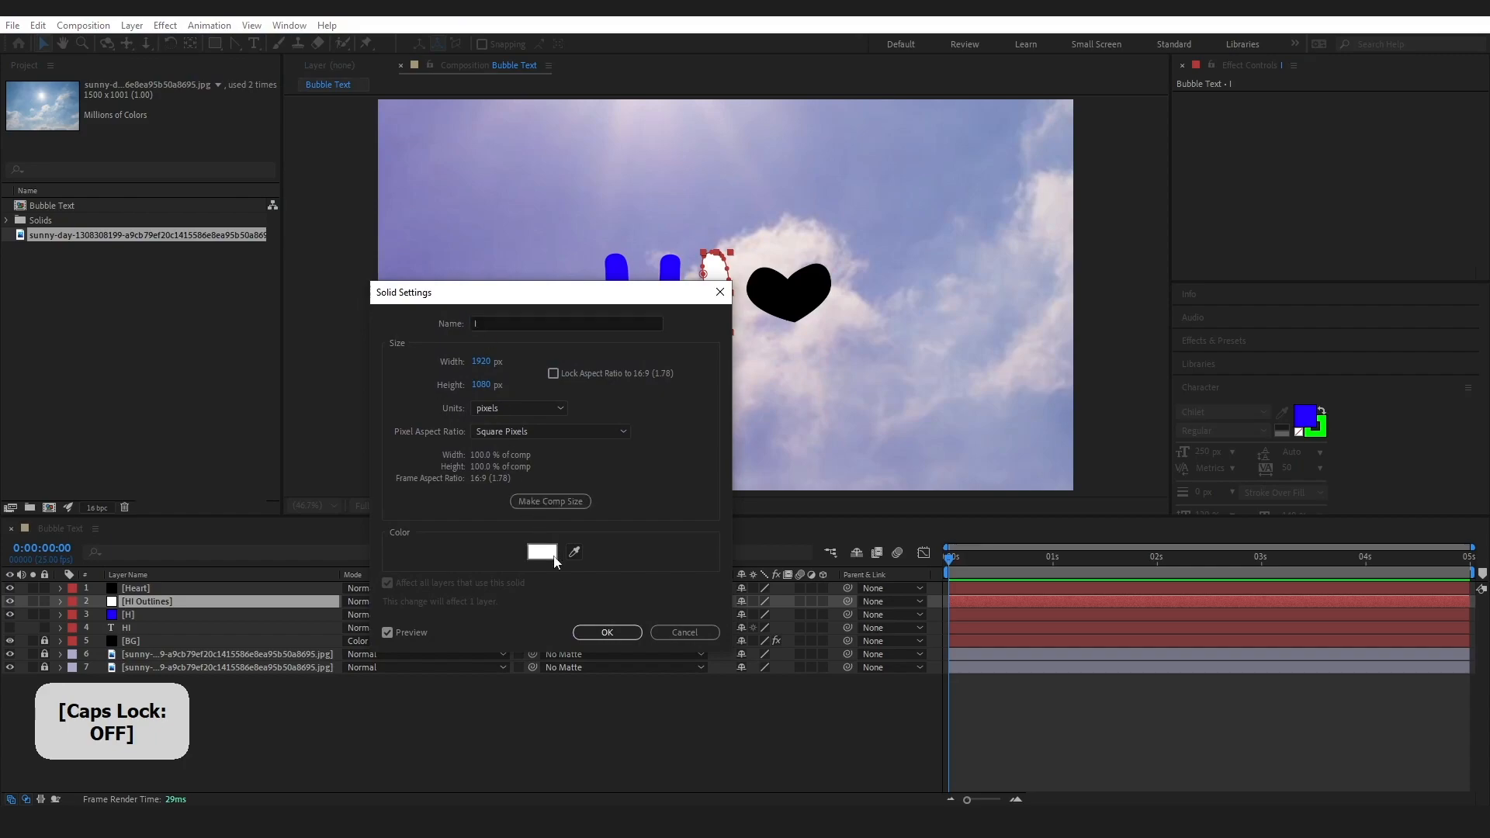
type("2400FF")
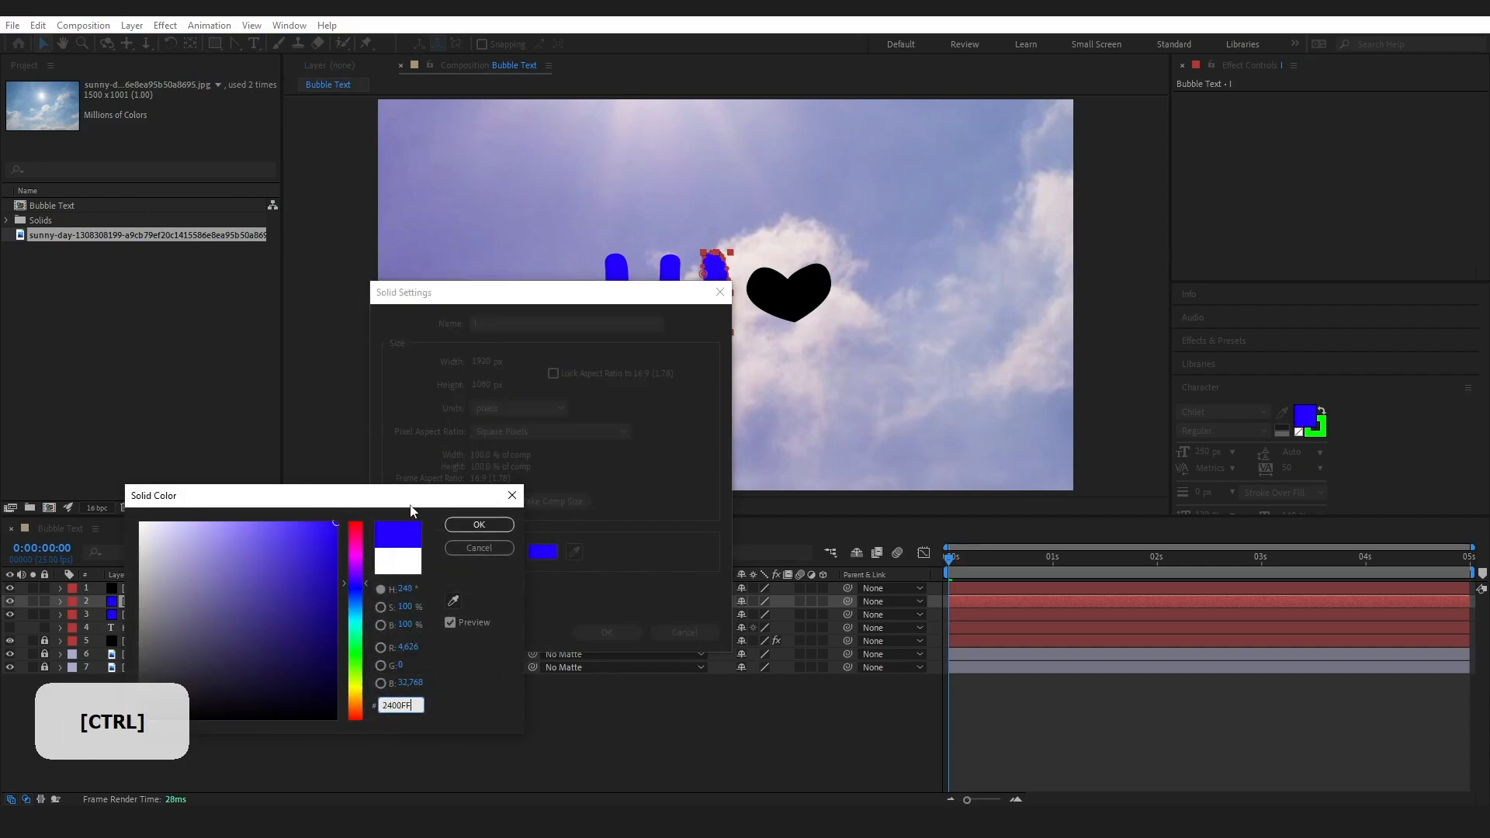
left_click_drag(410, 501, 399, 440)
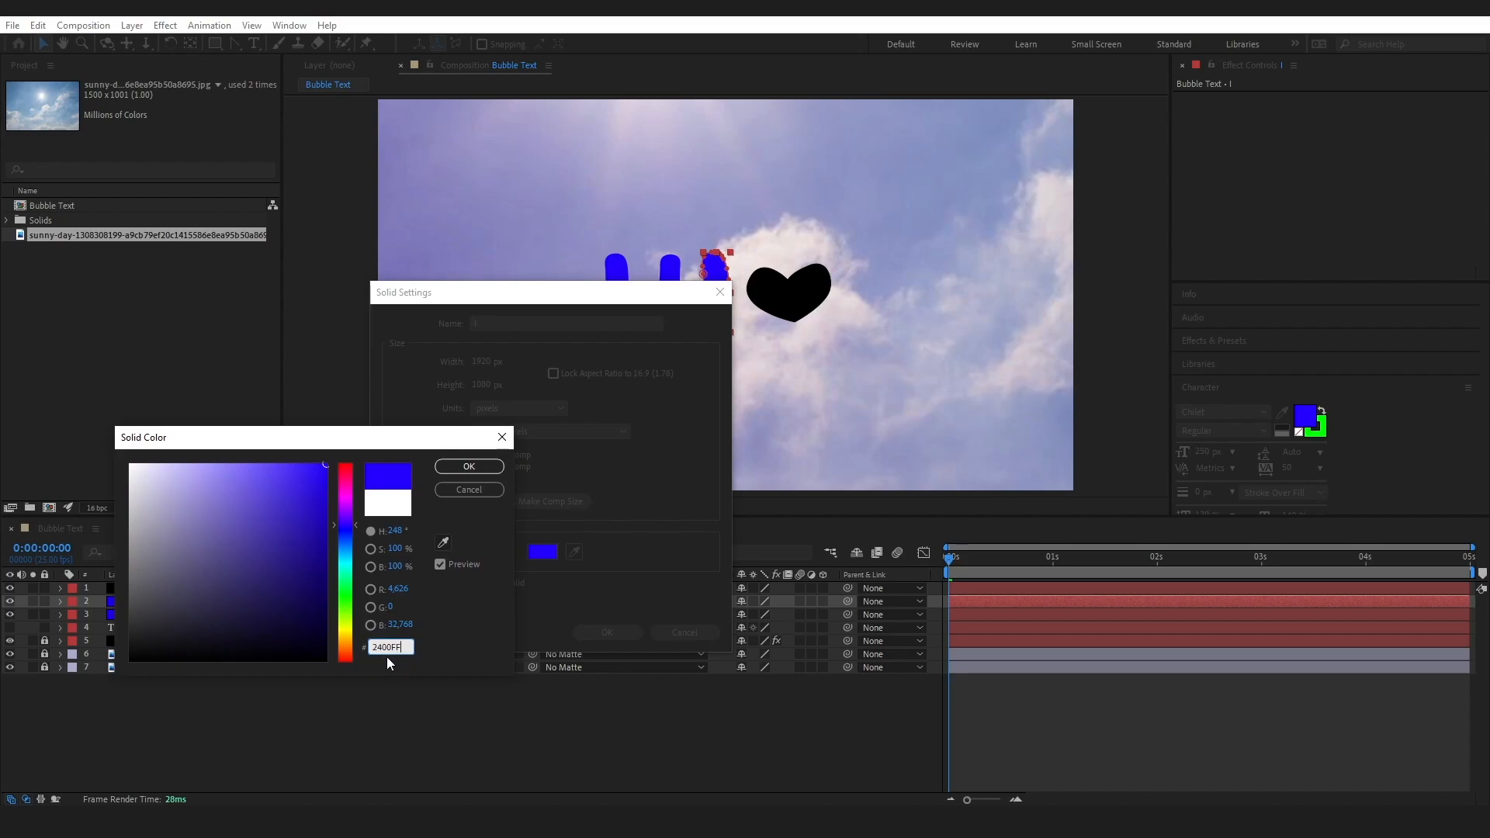
left_click(467, 466)
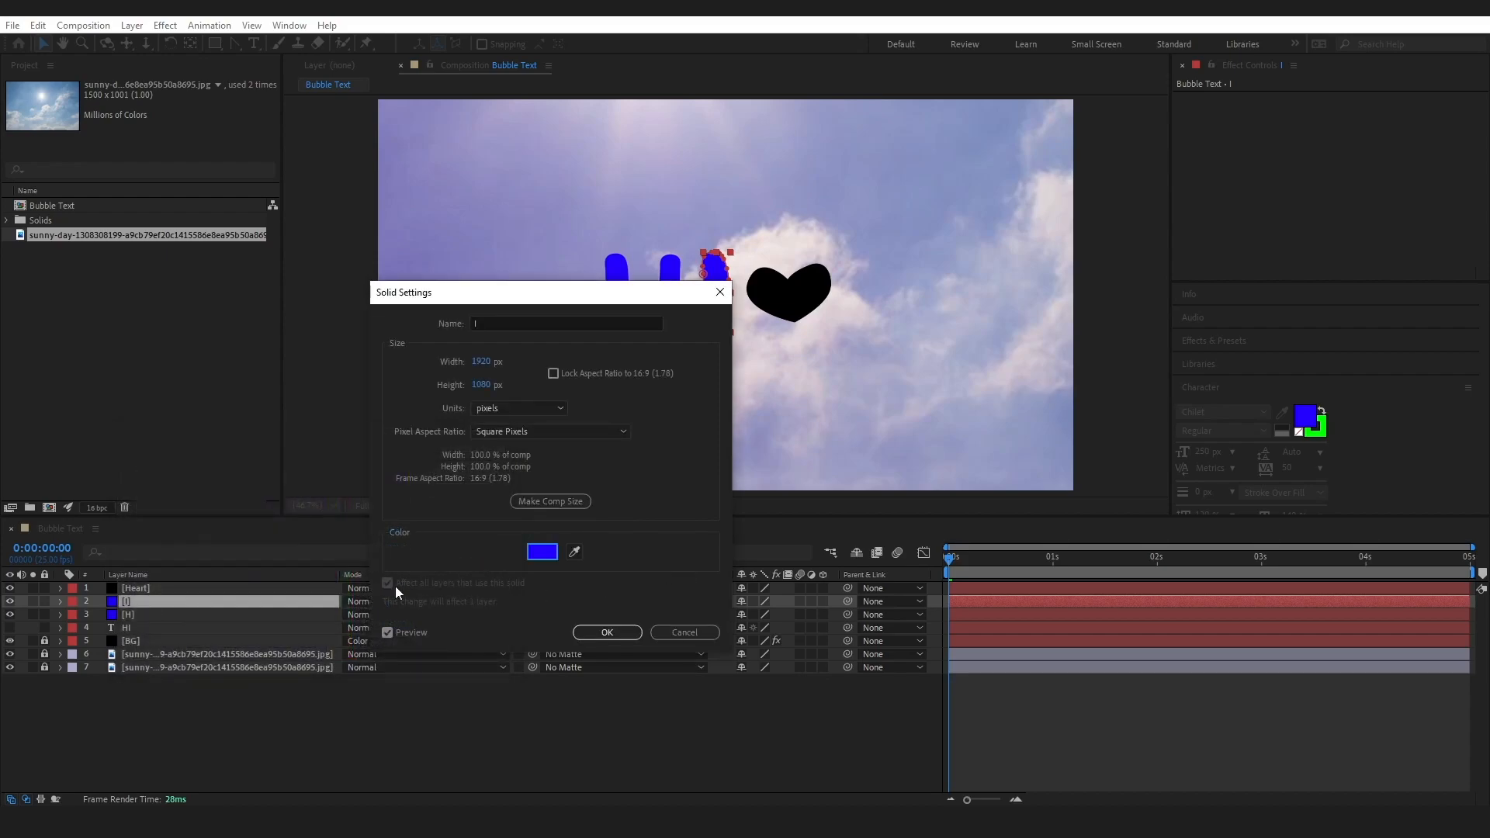
left_click(607, 632)
Set the Heart solid's colour to the same blue, 2400FF
left_click(141, 589)
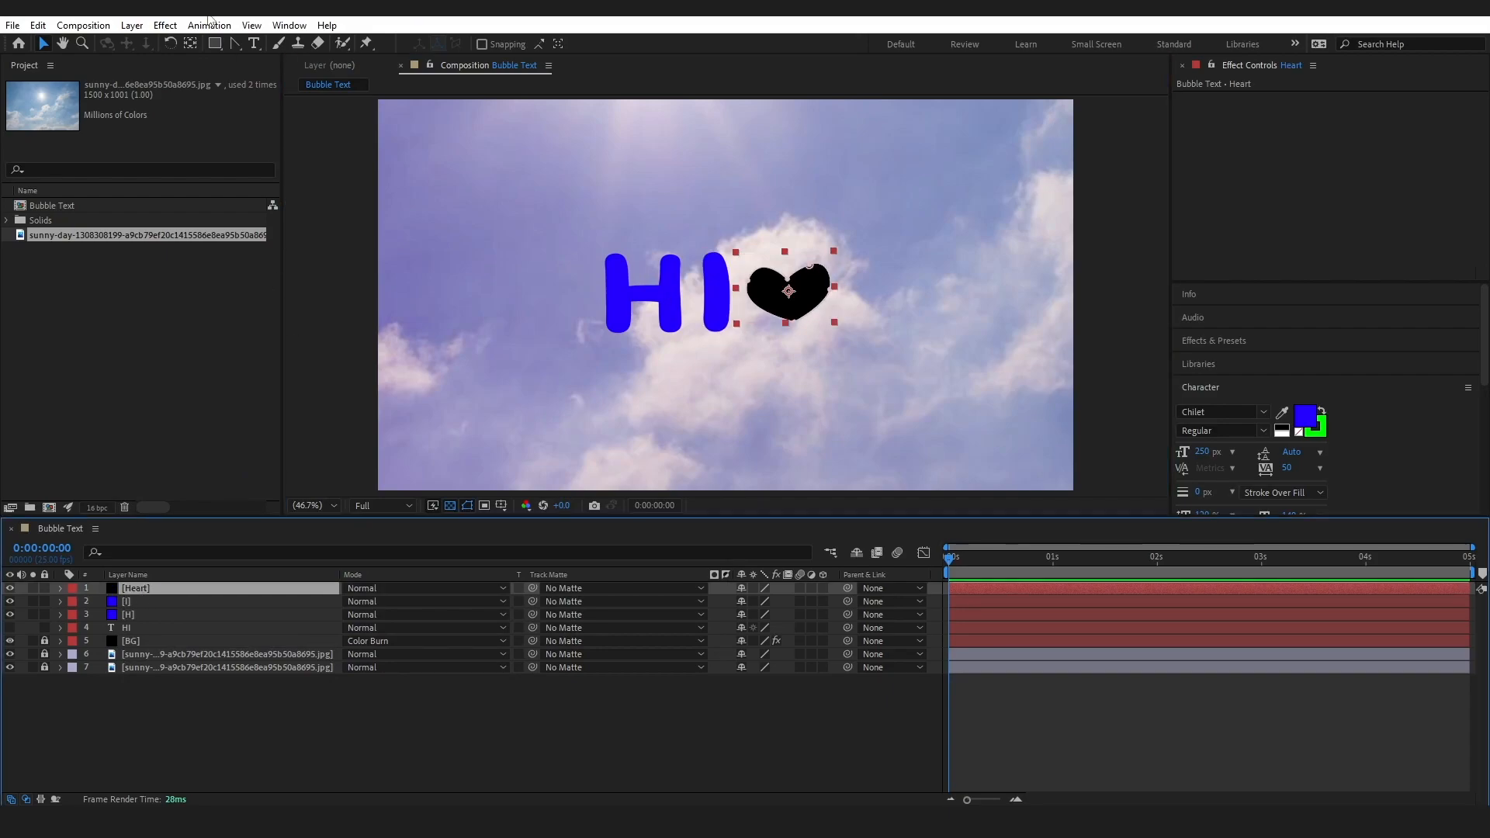
left_click(132, 25)
left_click(173, 60)
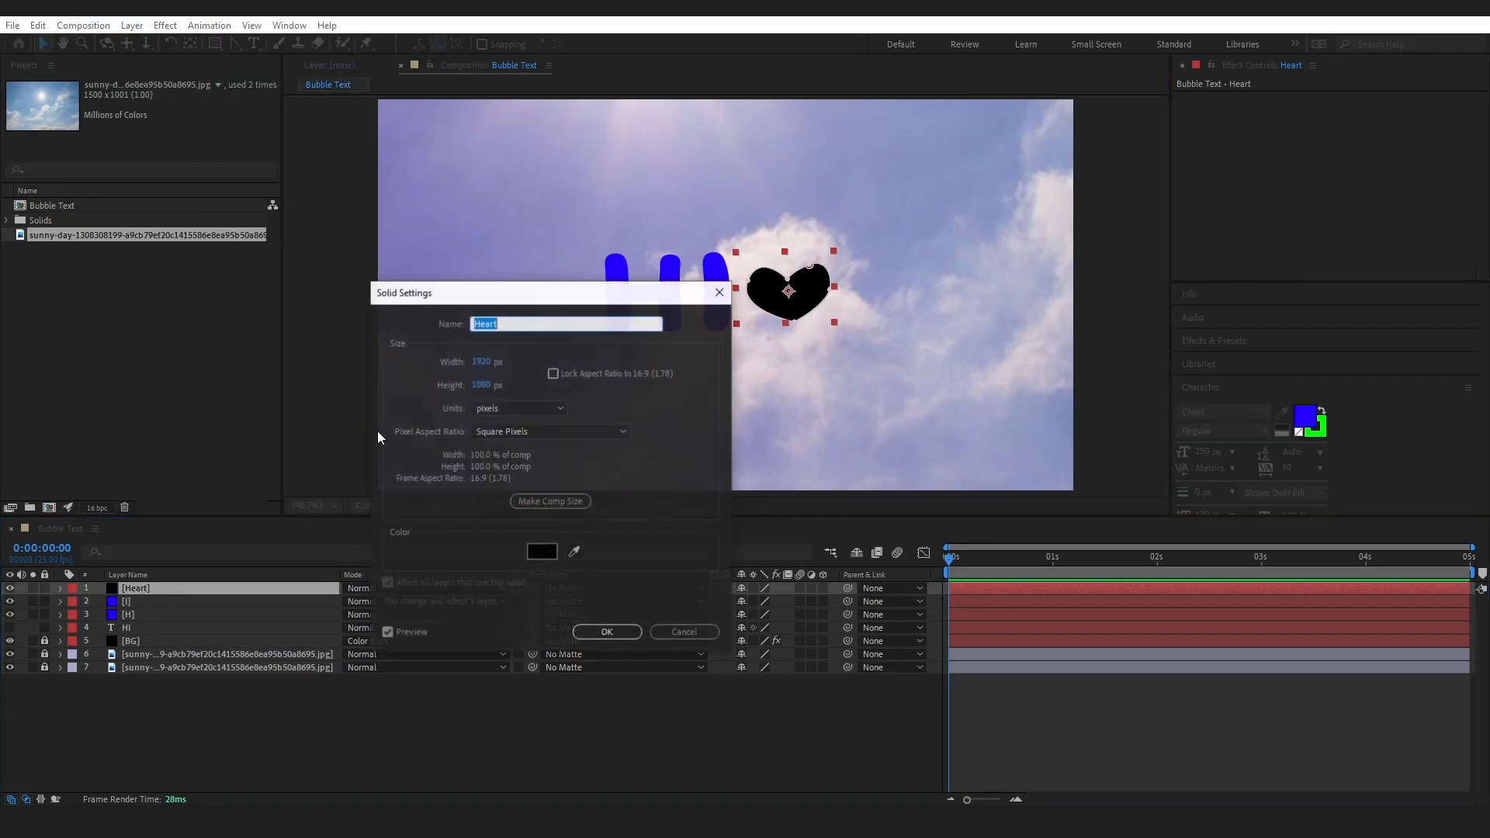
left_click(541, 550)
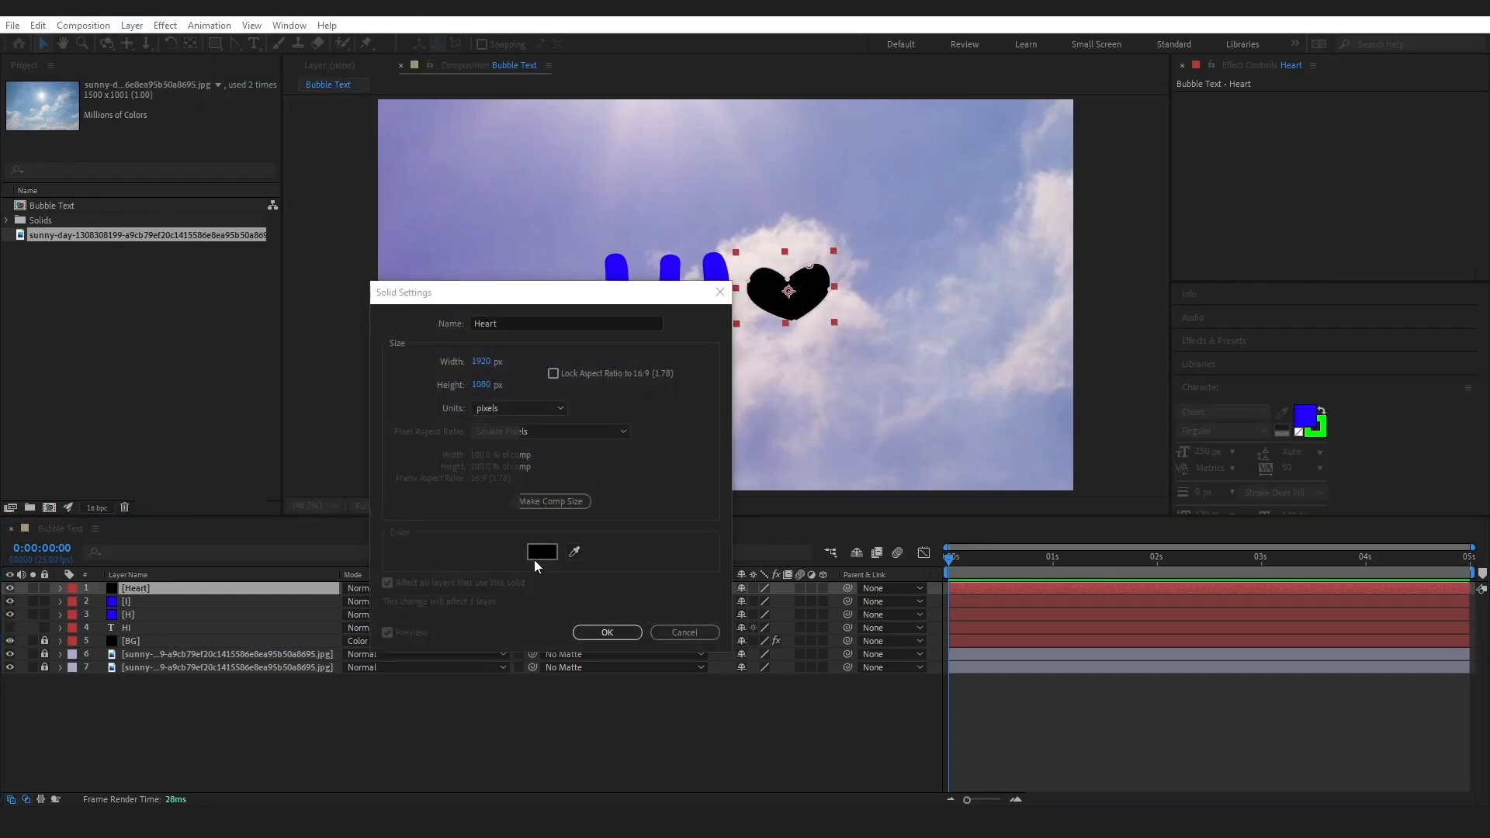
type("2400FF")
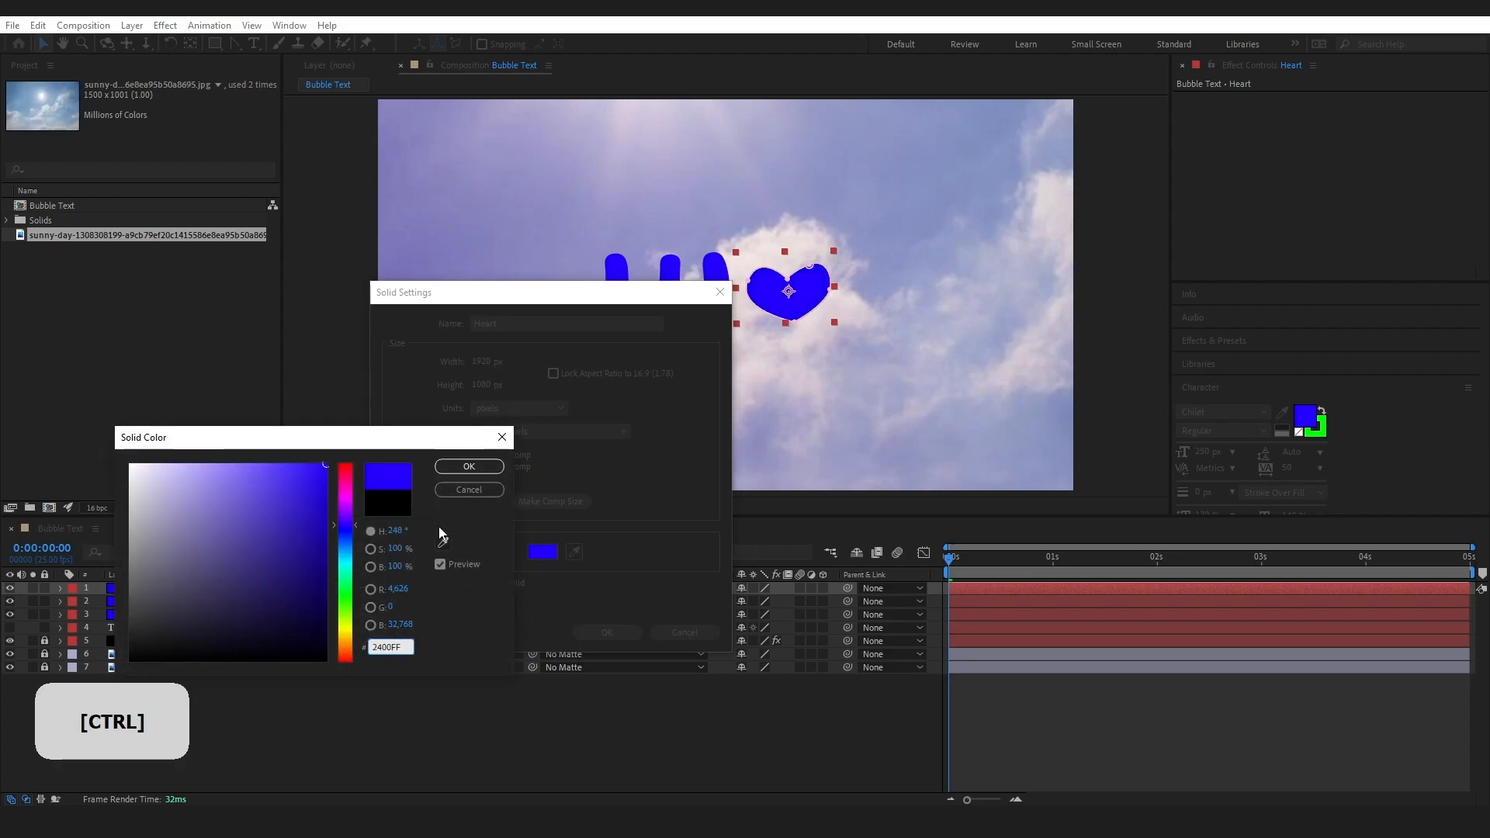
left_click(469, 467)
left_click(596, 633)
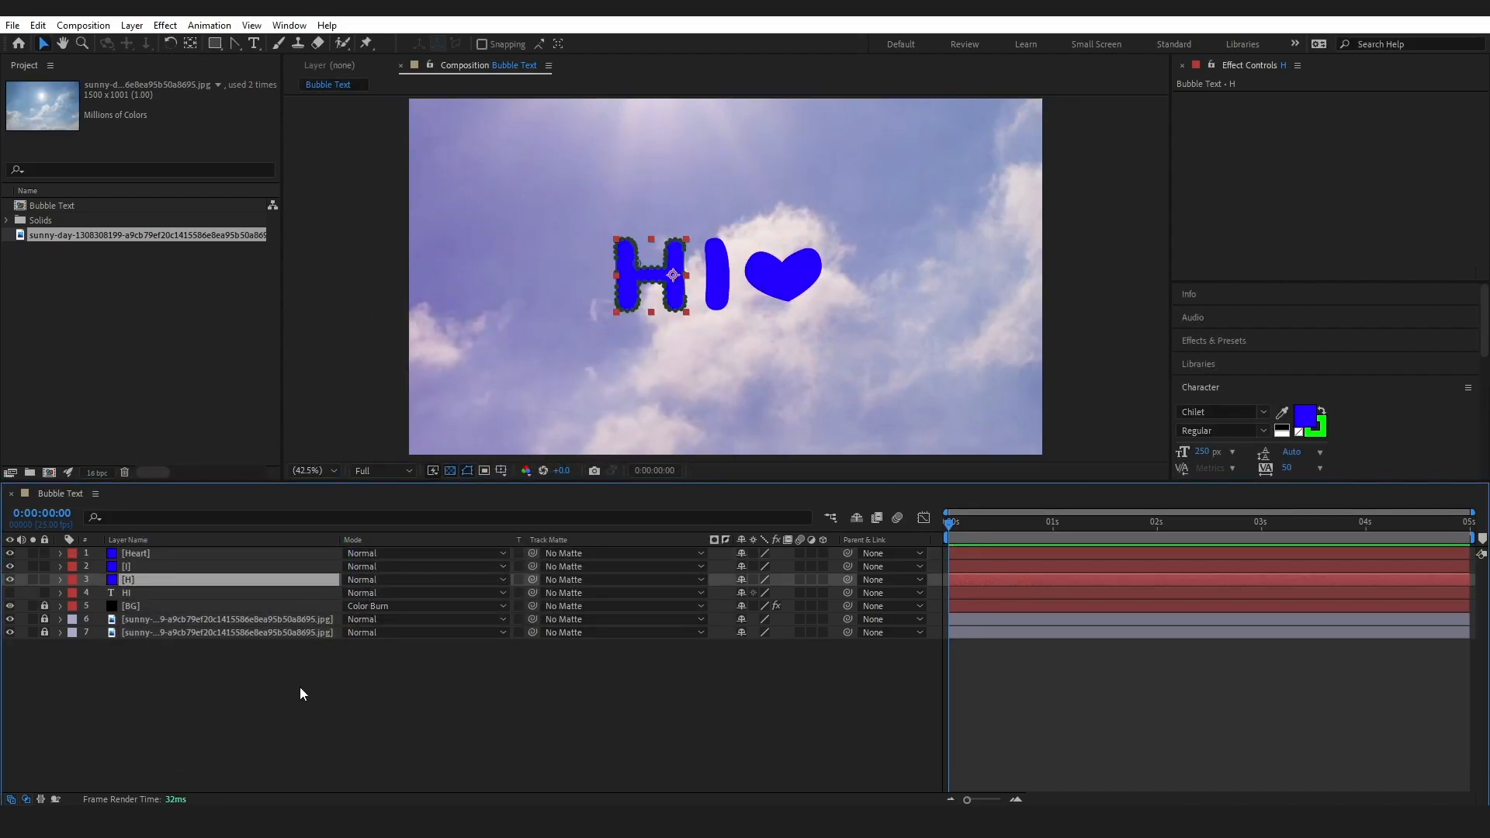
Add a Bevel and Emboss layer style to the H layer
left_click(126, 582)
right_click(137, 584)
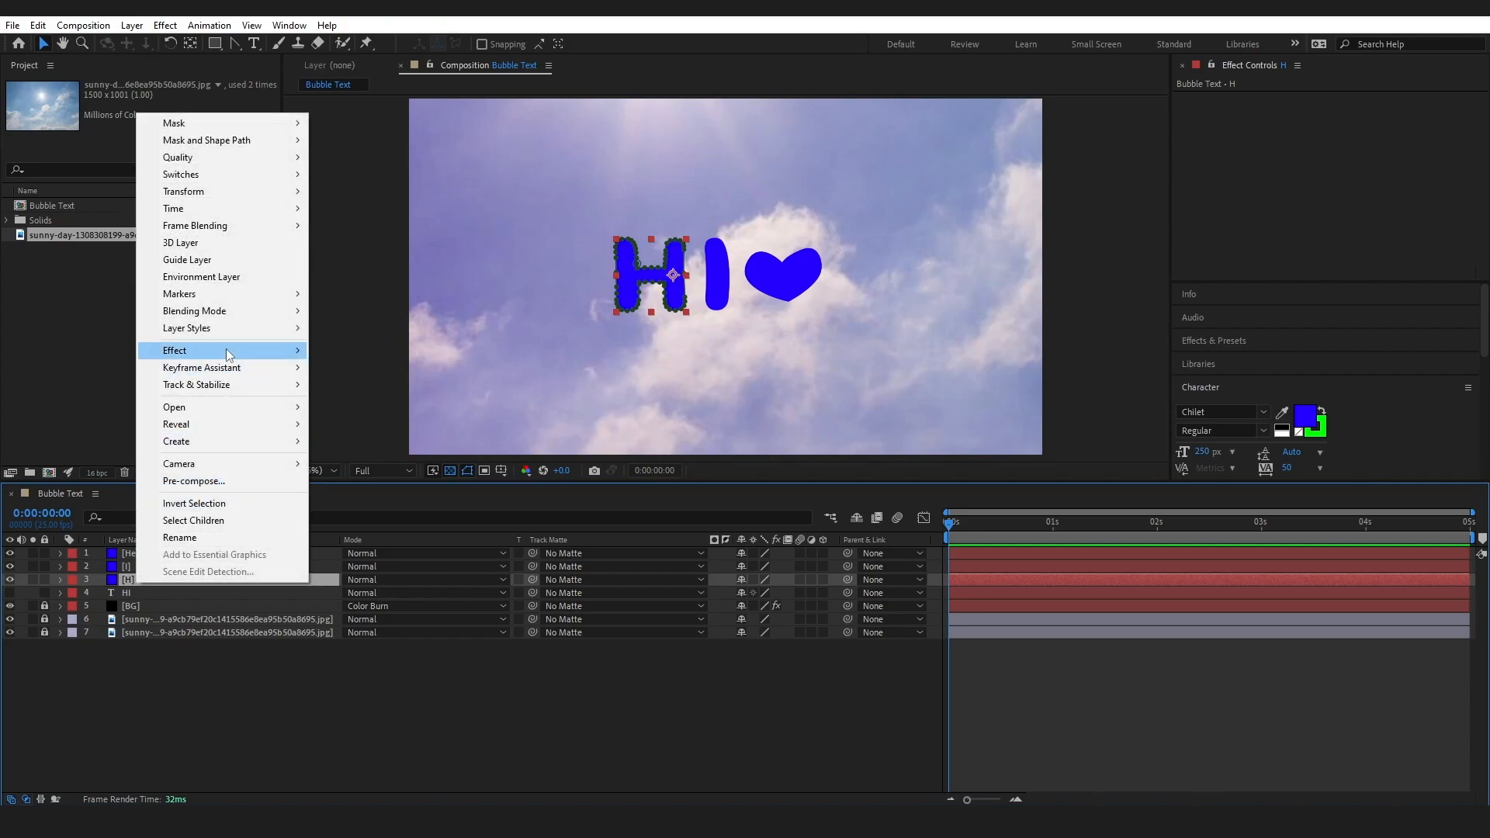
mouse_move(222, 330)
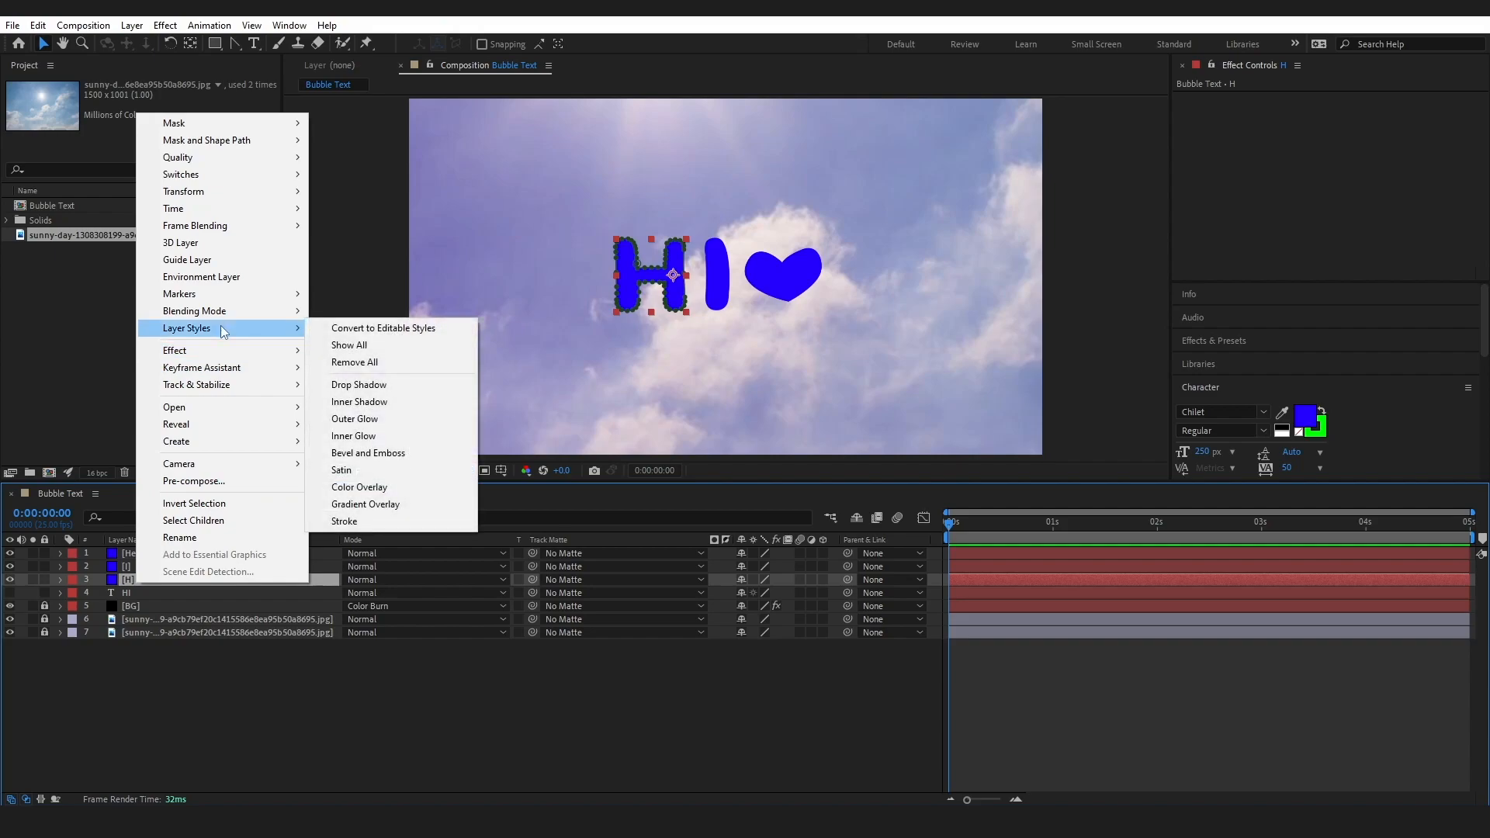
left_click(380, 453)
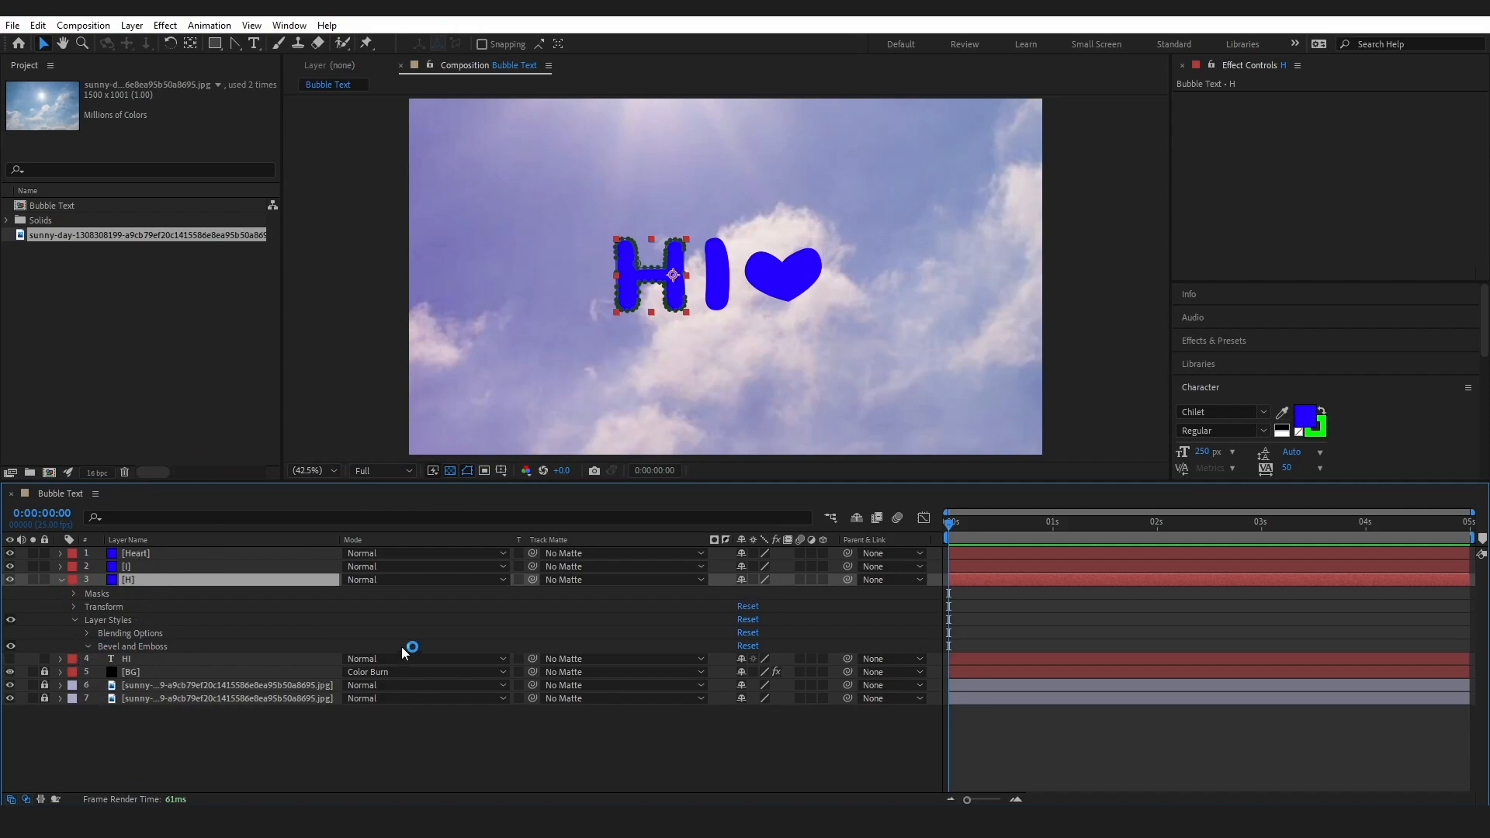
Set the H layer's Fill Opacity to 20% in the advanced blending options of its layer styles
left_click_drag(357, 482, 364, 355)
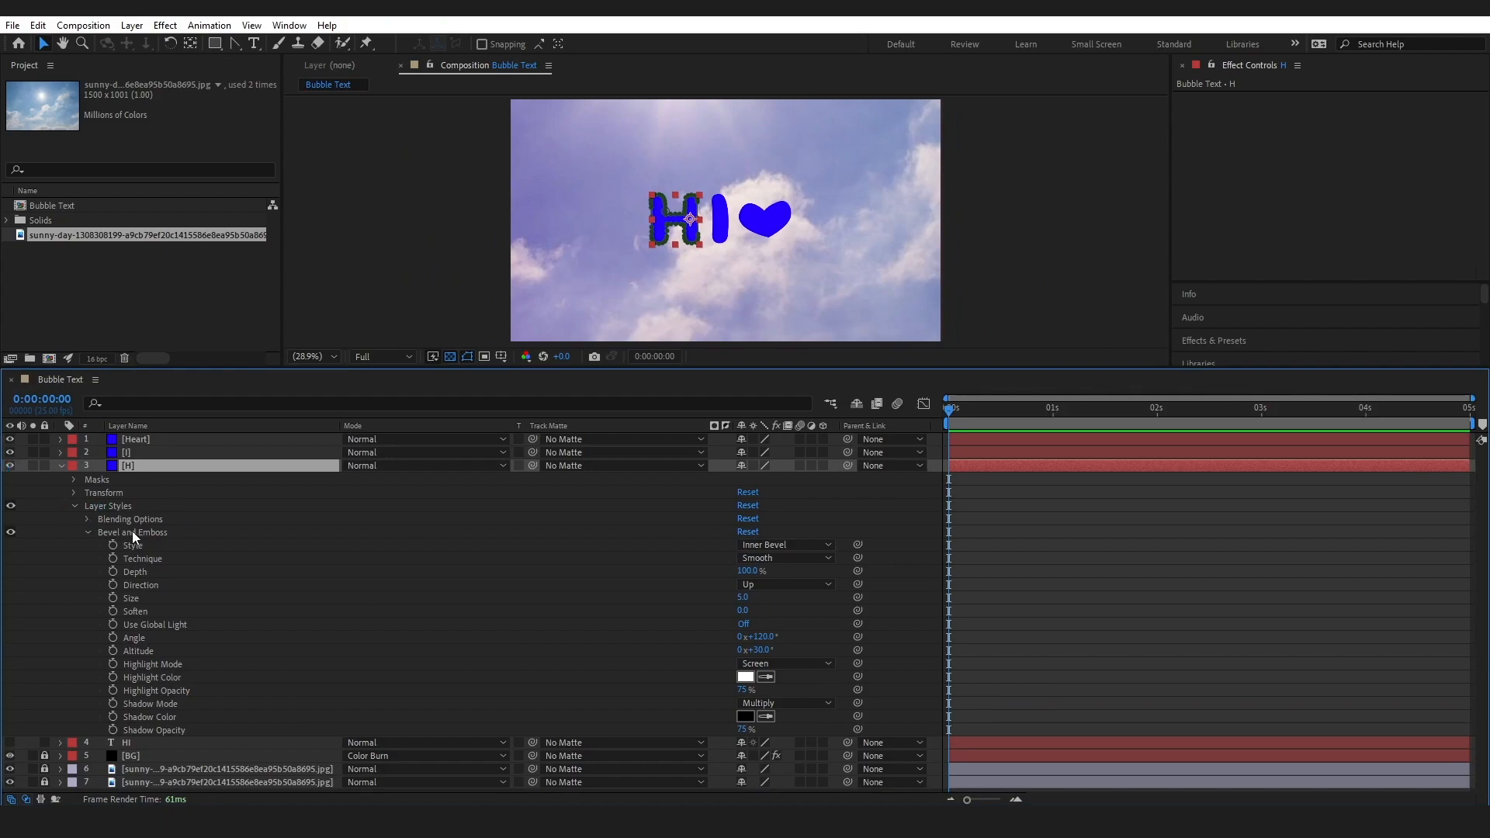
left_click(88, 519)
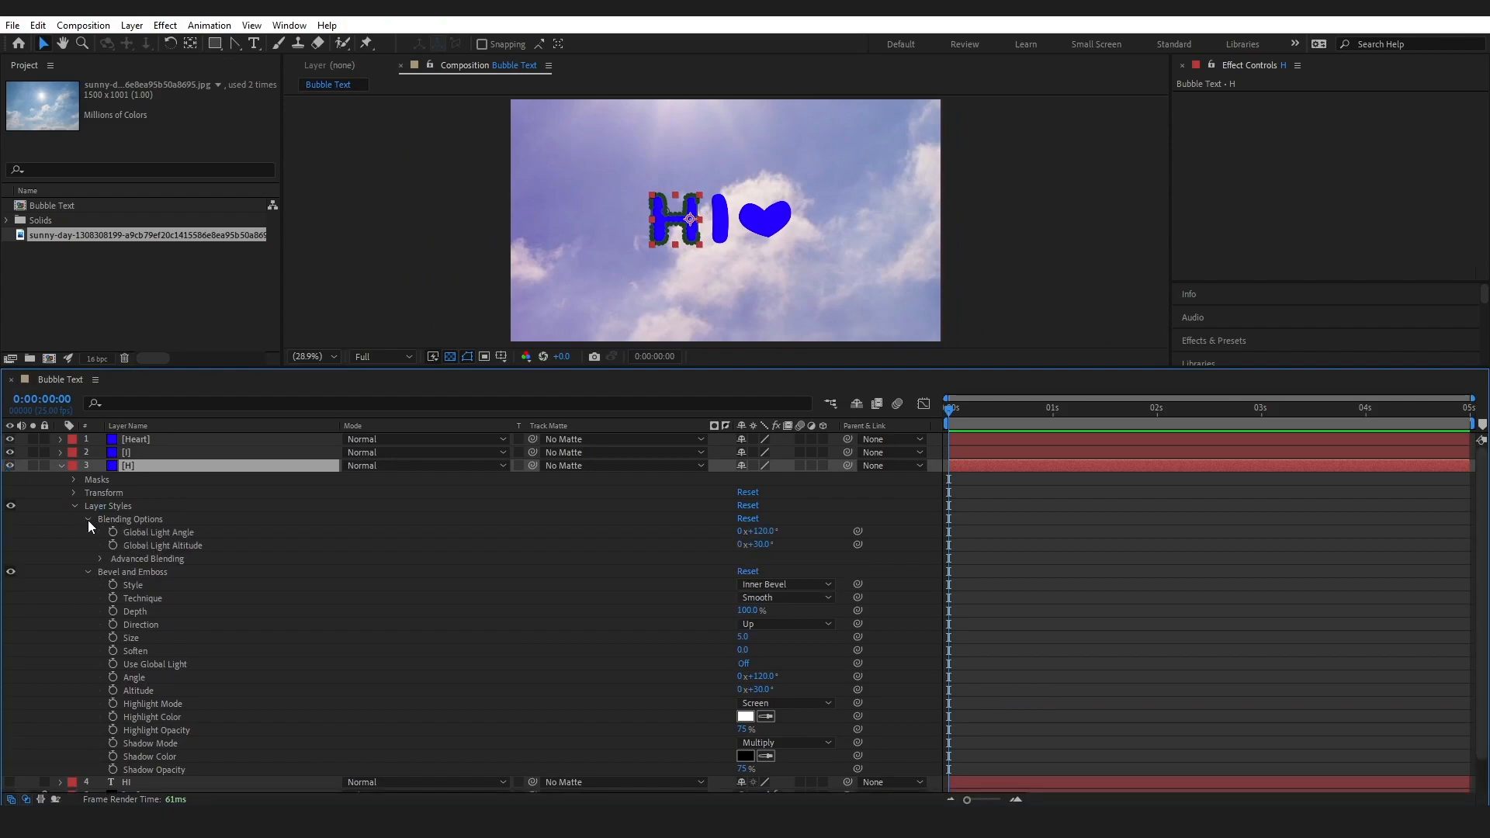
left_click(102, 559)
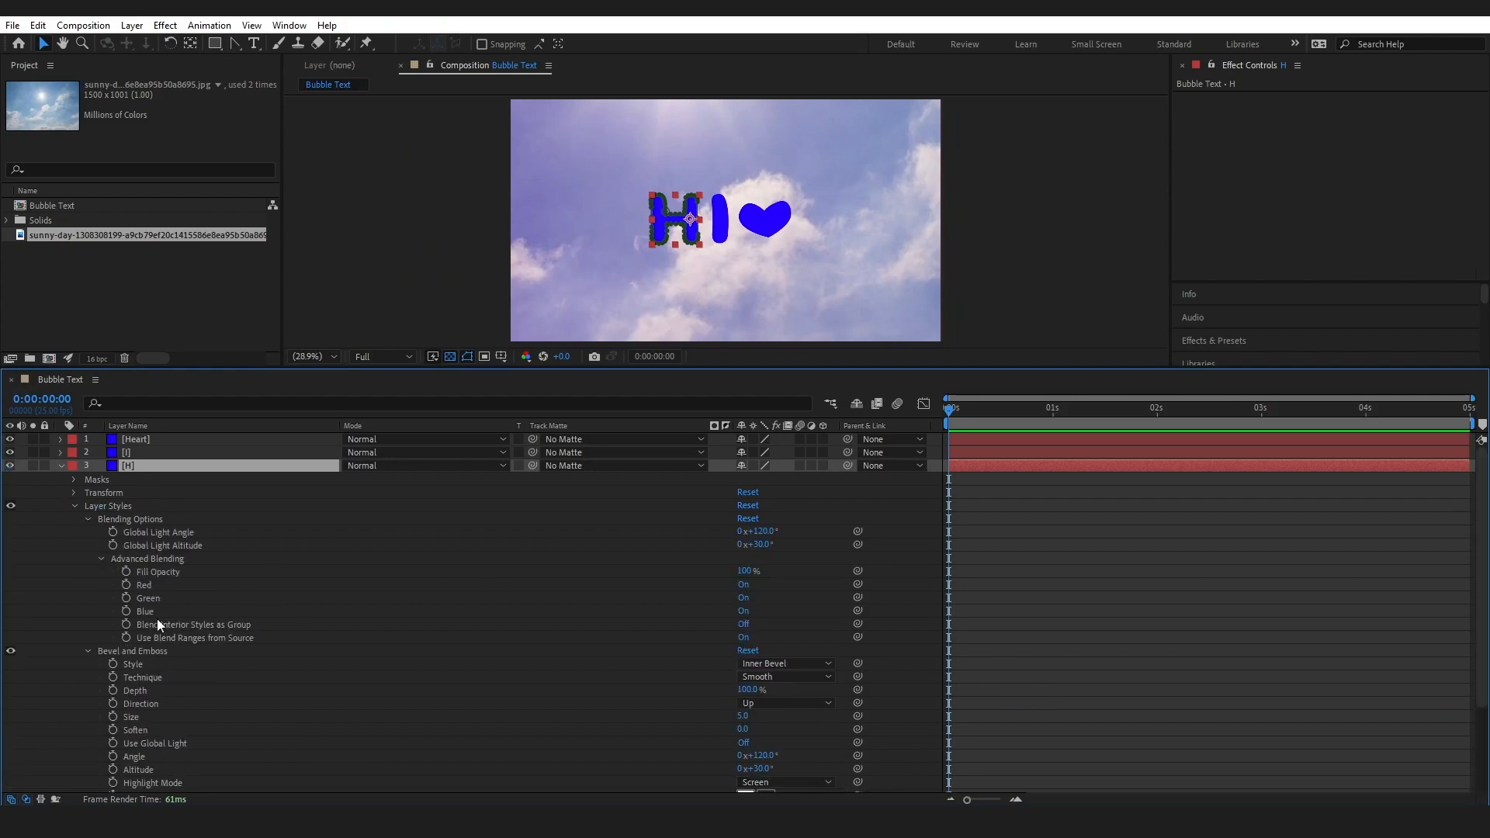
left_click(747, 571)
type("20")
key("Return")
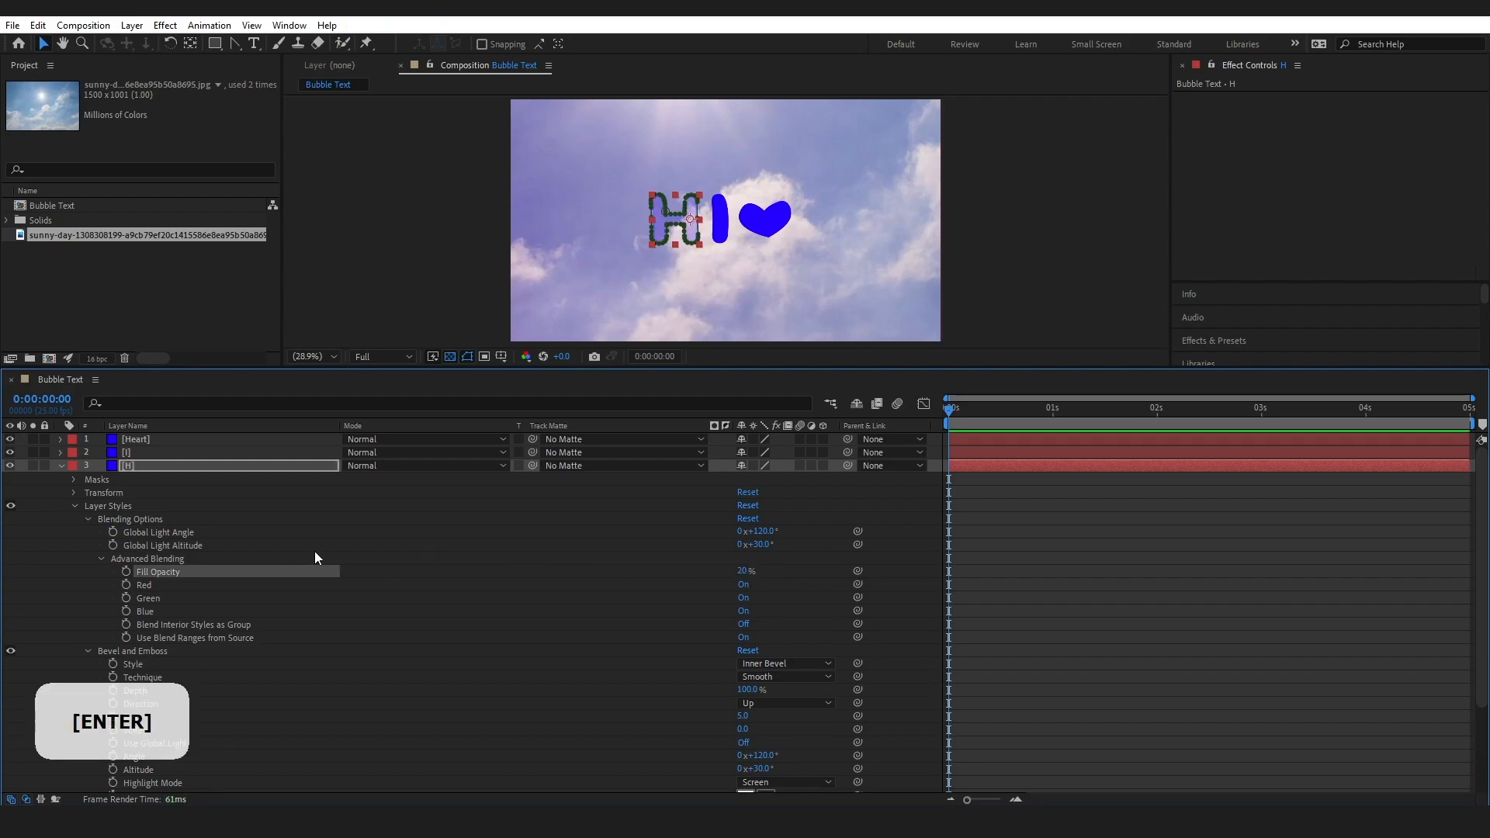
left_click(62, 464)
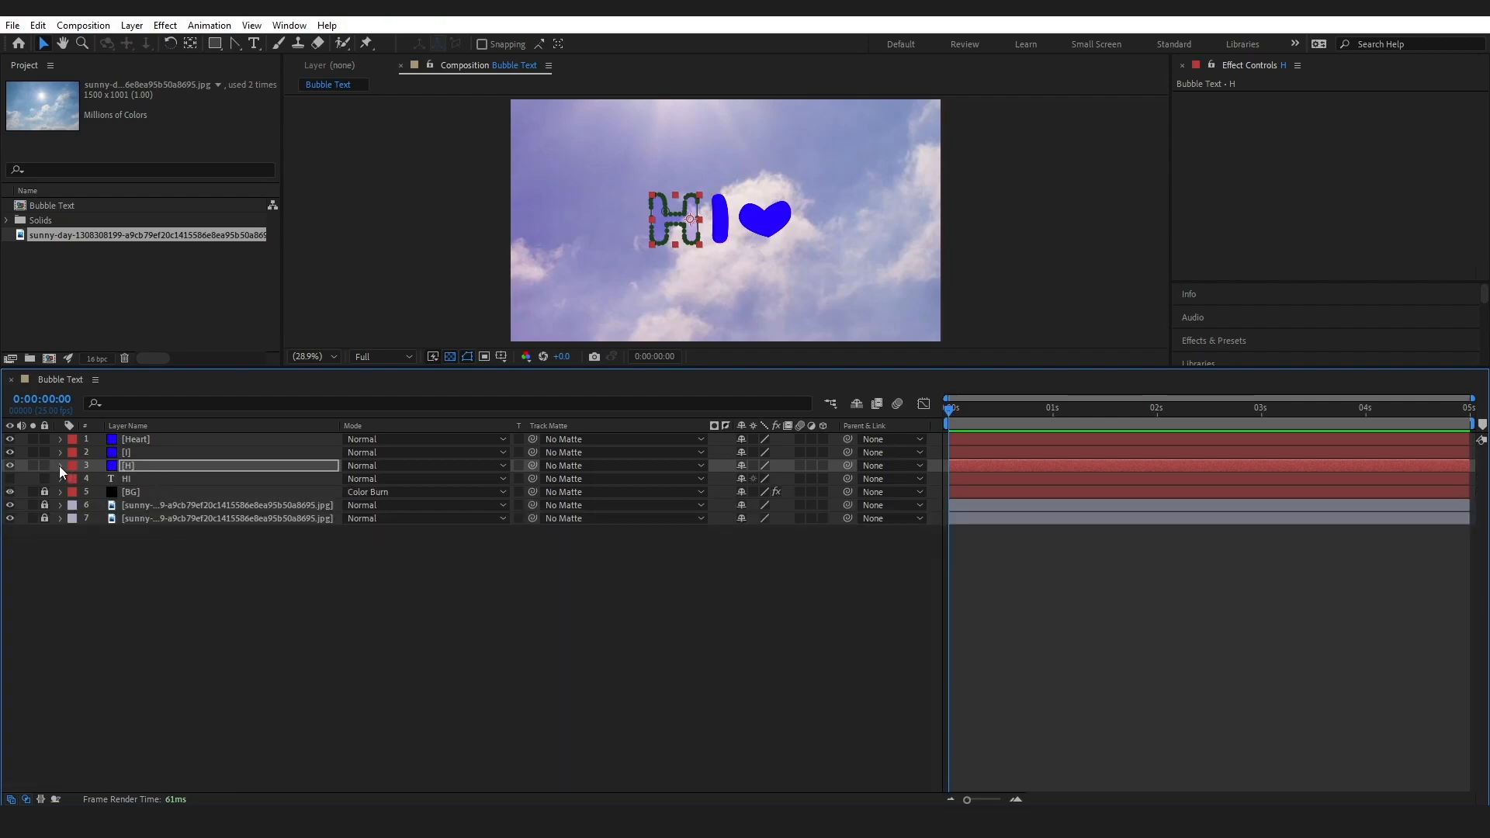
Rename the H layer as H Base and keep its layer style properties expanded
left_click(60, 465)
right_click(116, 450)
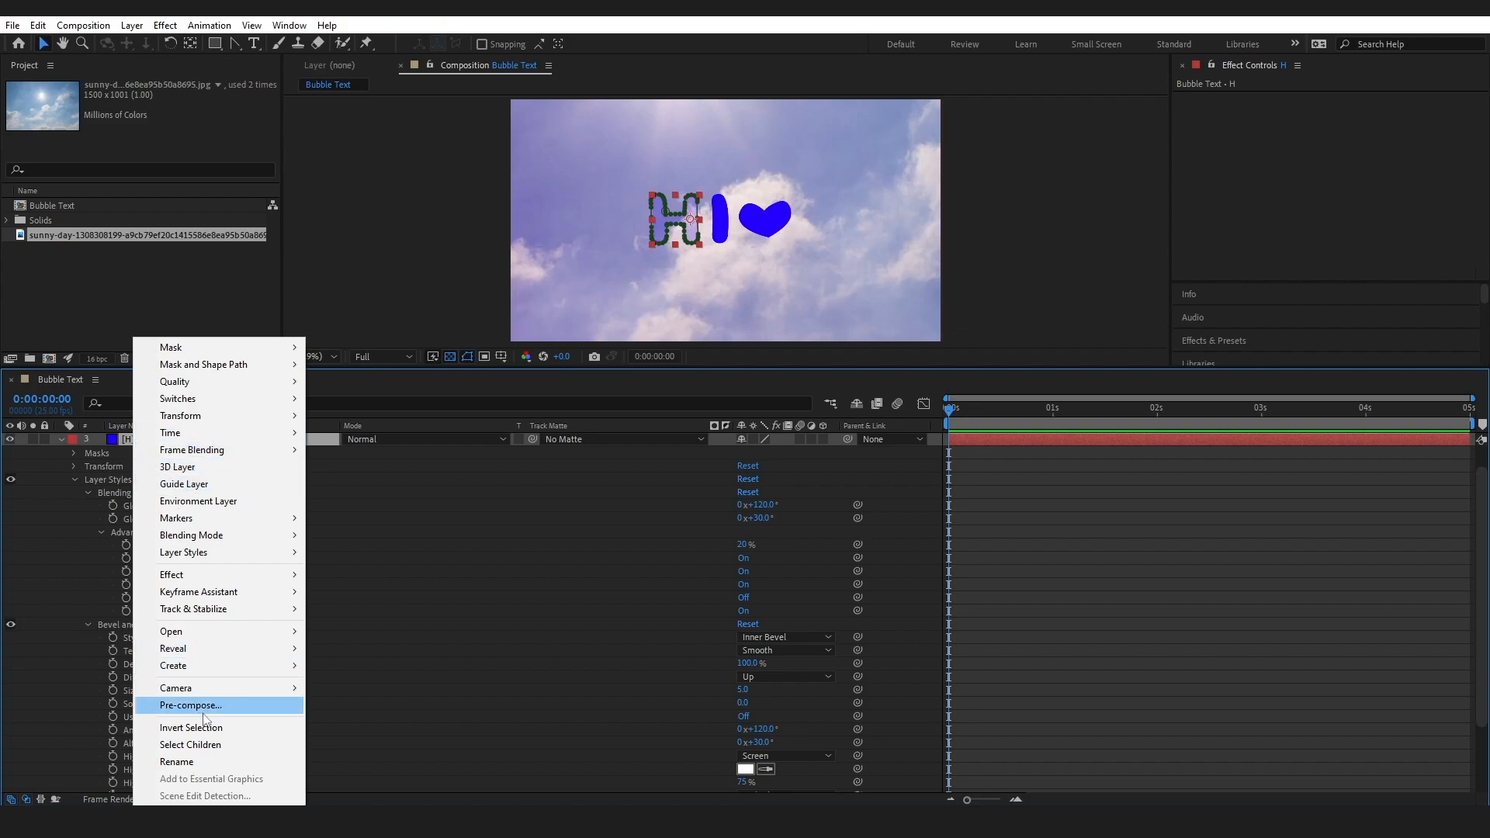
left_click(204, 761)
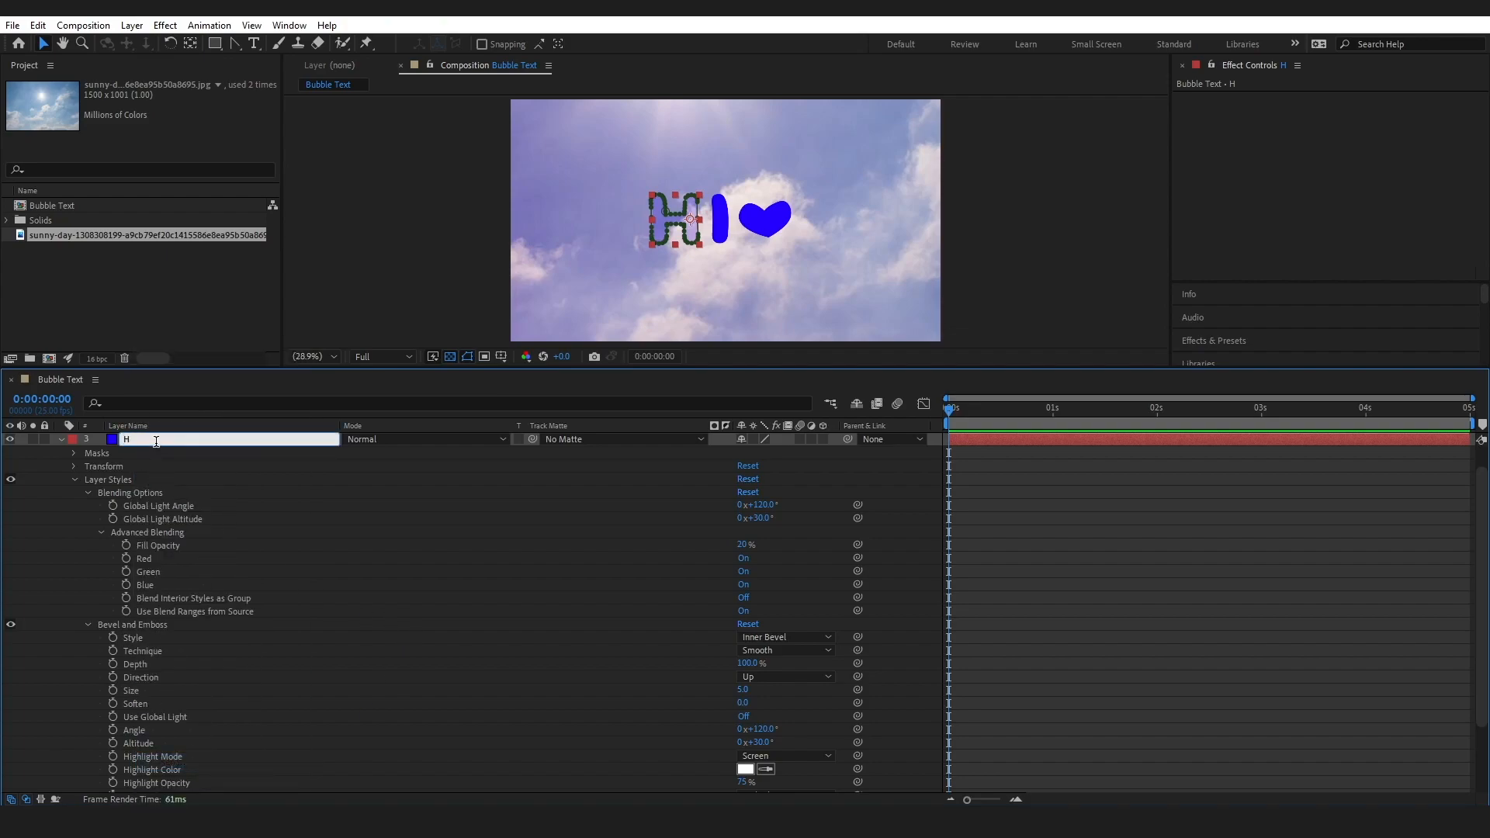
type("Base")
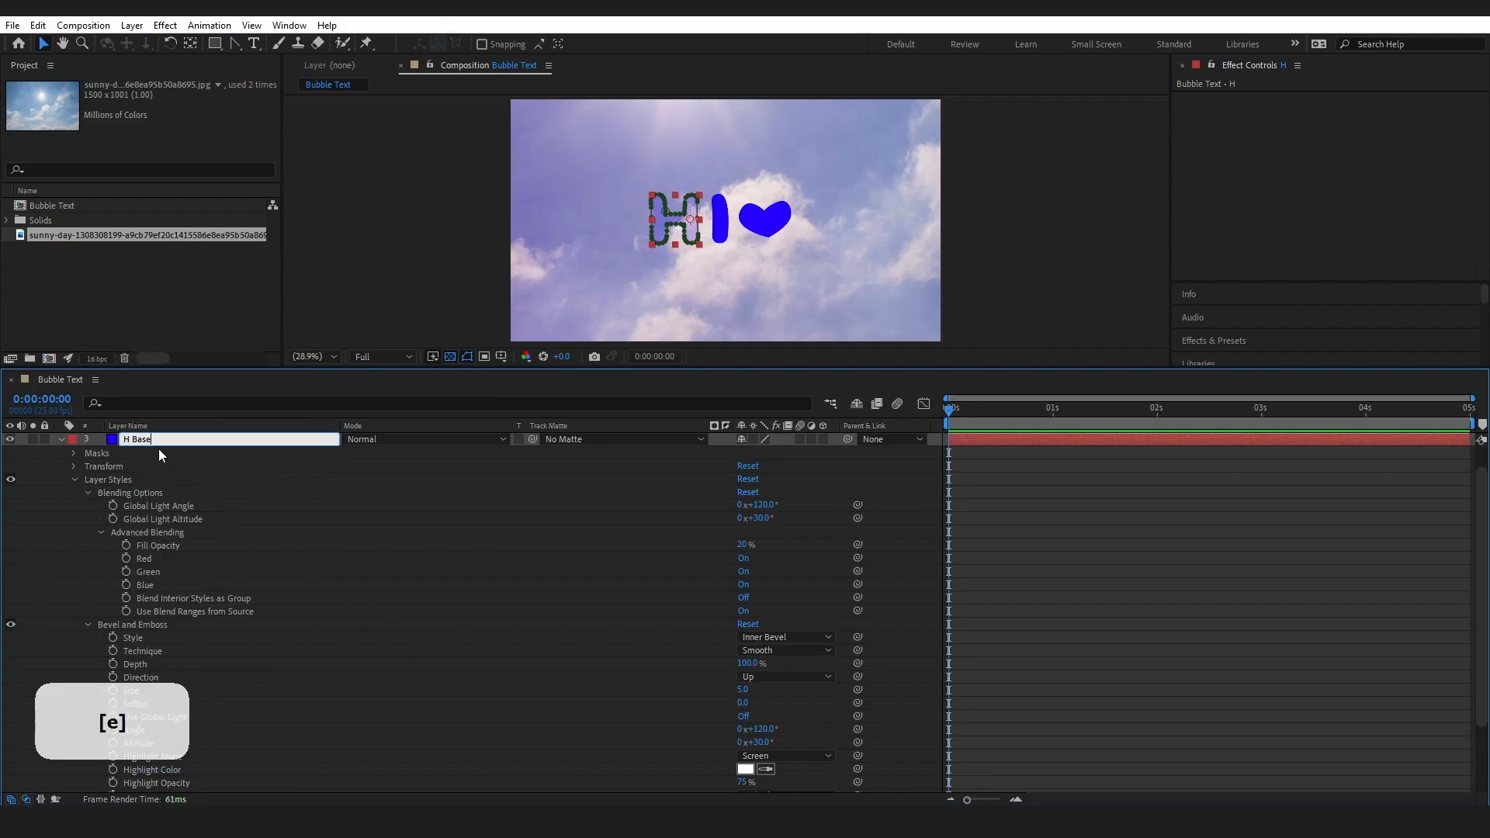
left_click(100, 489)
left_click(105, 478)
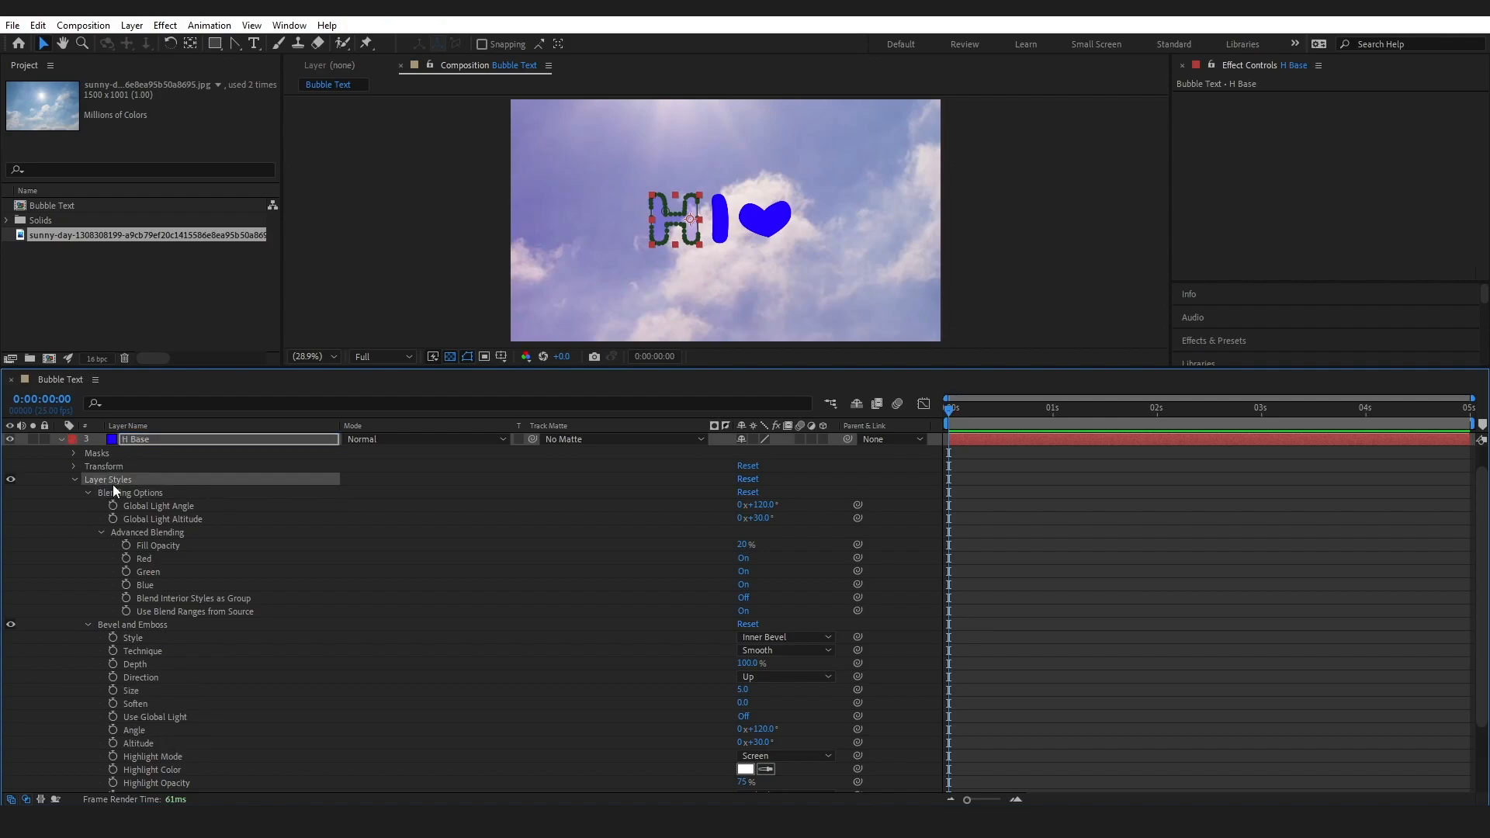
Set the H Base layer's Bevel and Emboss Size to 45 and Soften to 6.9
left_click_drag(225, 369, 225, 348)
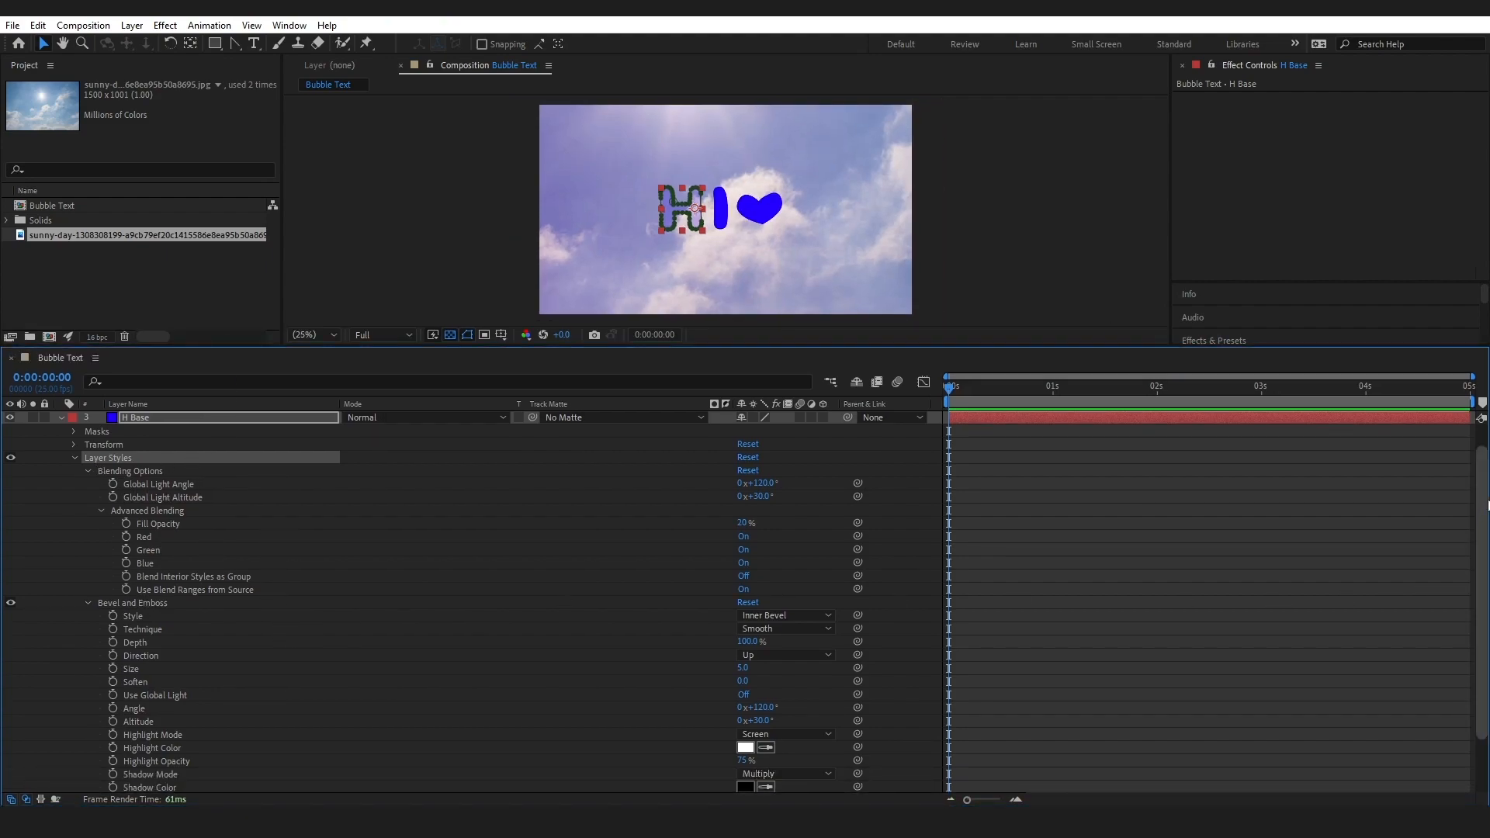
scroll(1482, 497, "down", 1)
scroll(791, 497, "down", 1)
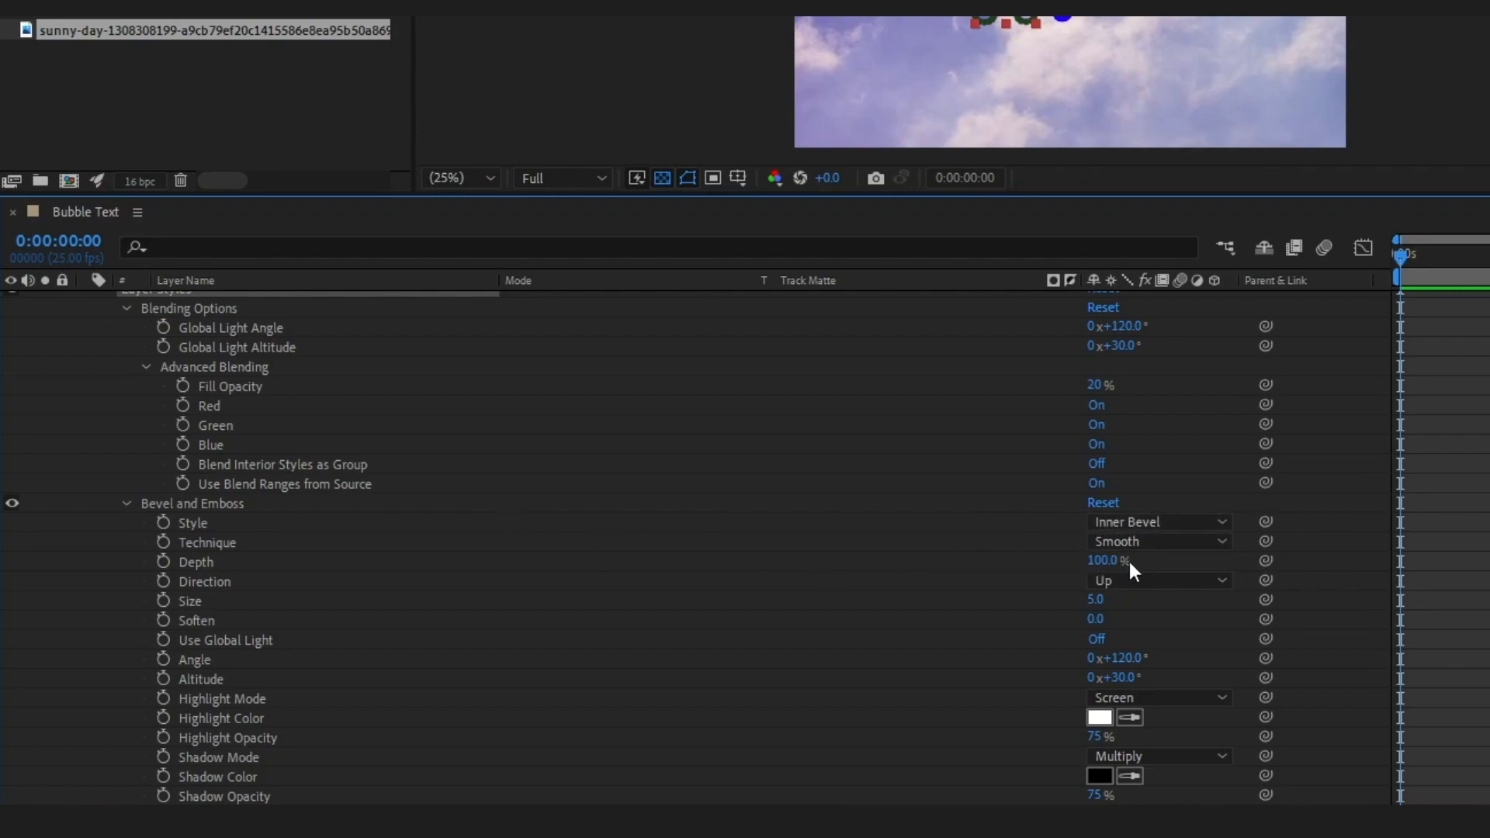
left_click(1097, 600)
type("45")
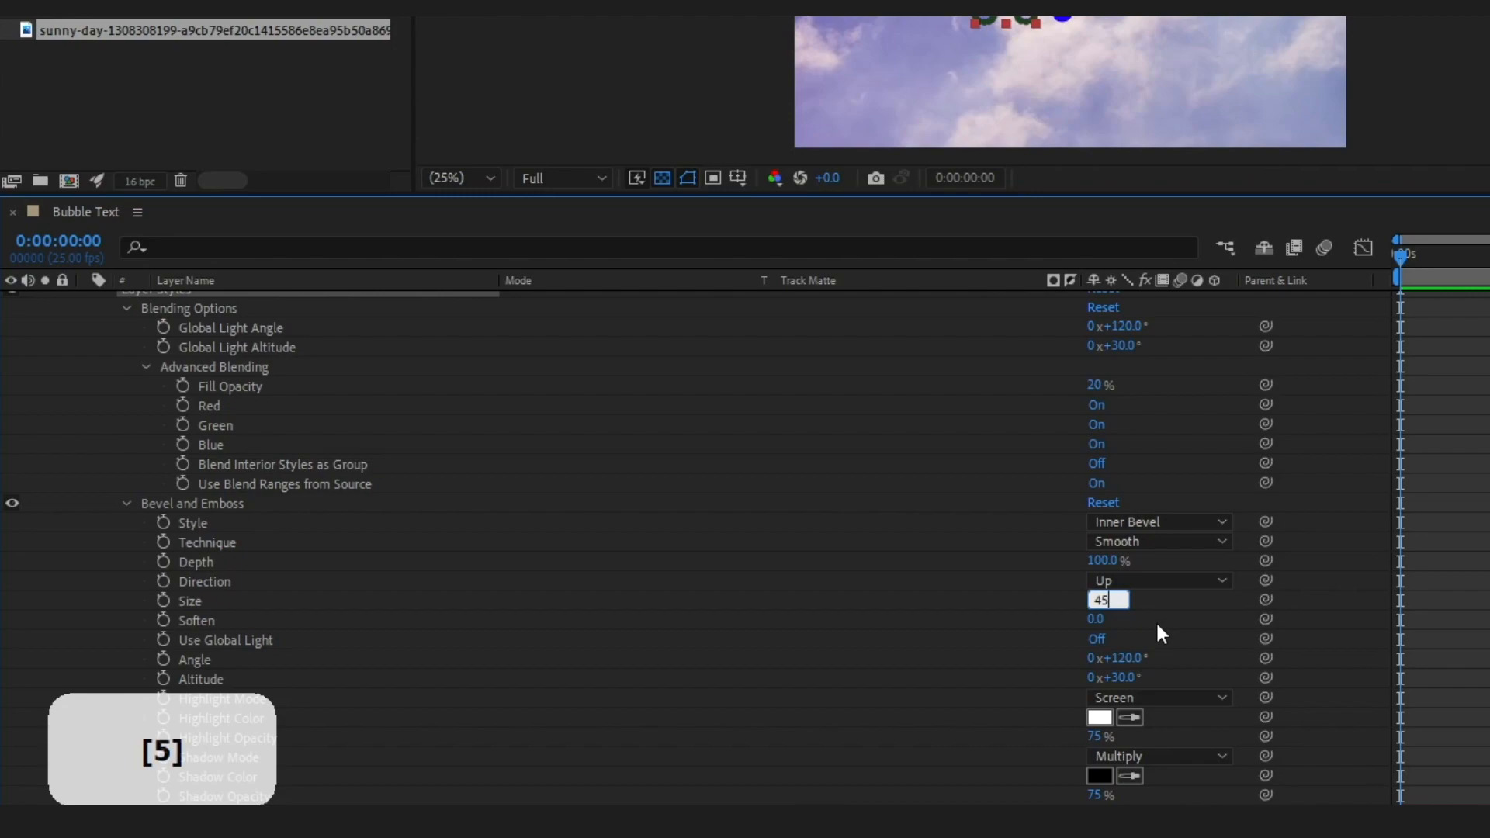
key("Tab")
type("6.9")
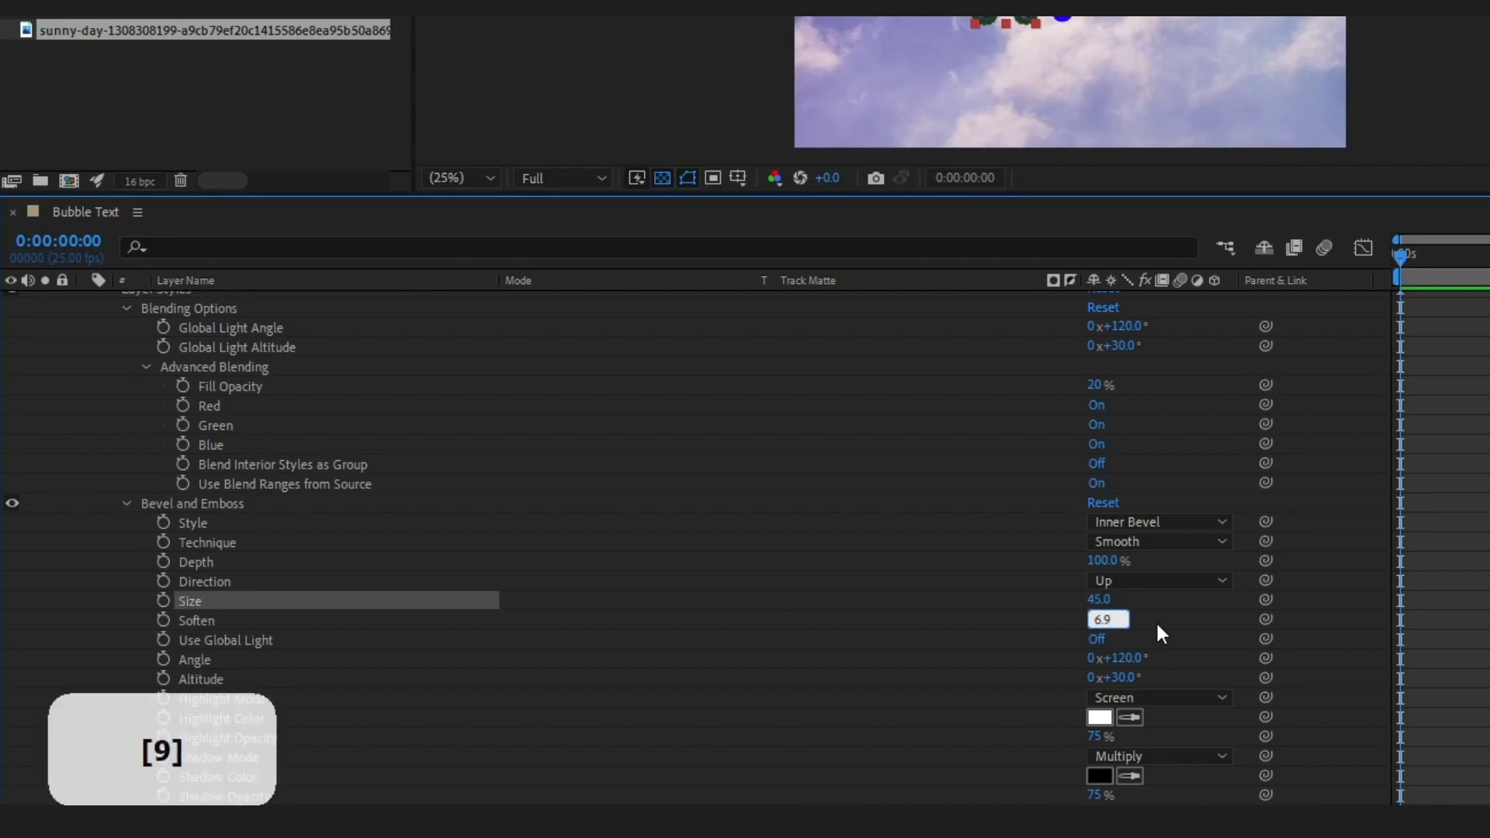
Set the H Base layer's Bevel and Emboss Angle to 122° and Altitude to 60°
left_click(1127, 657)
type("122")
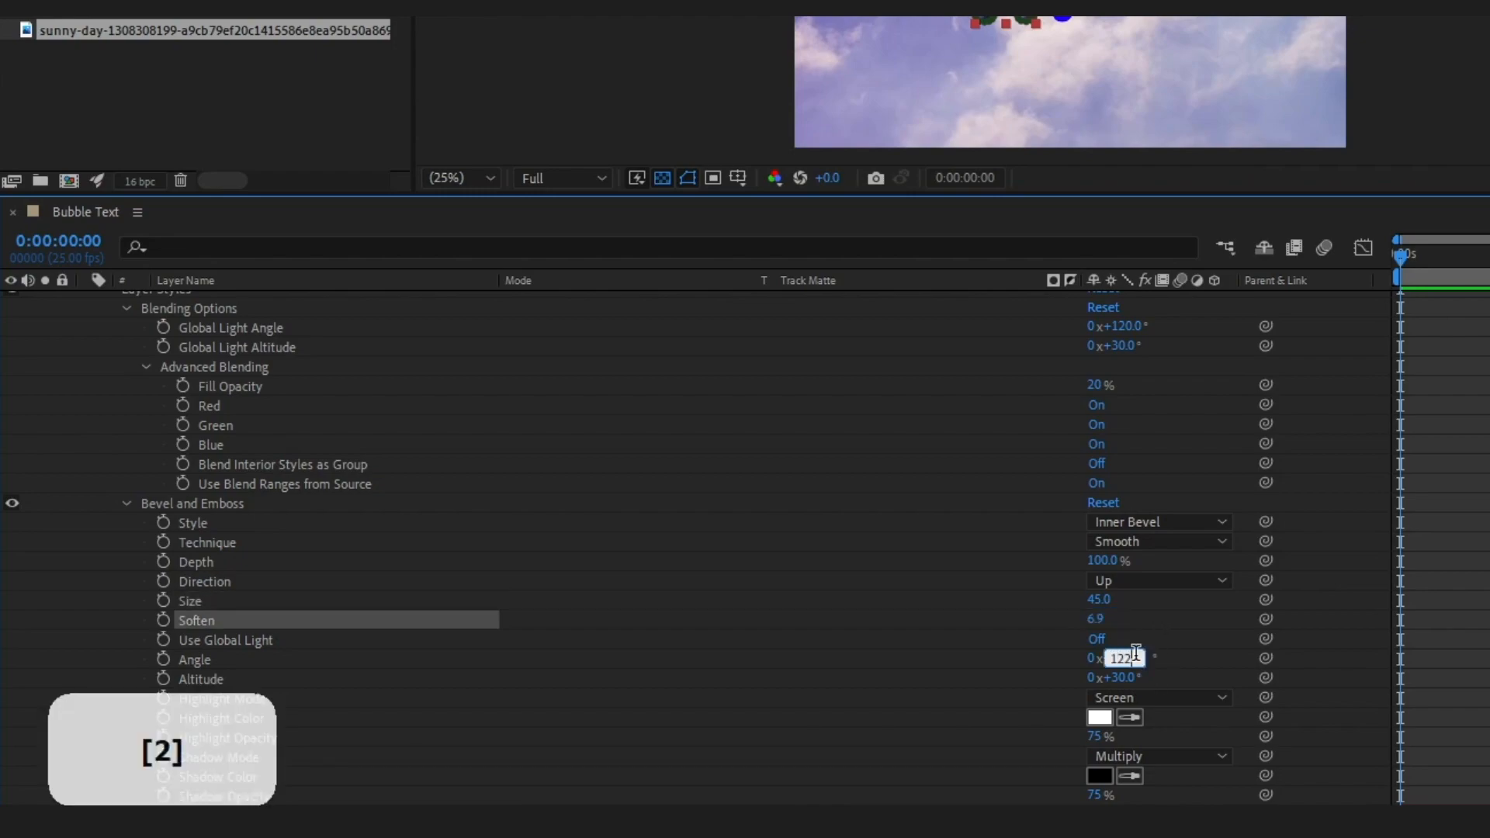
left_click(1121, 676)
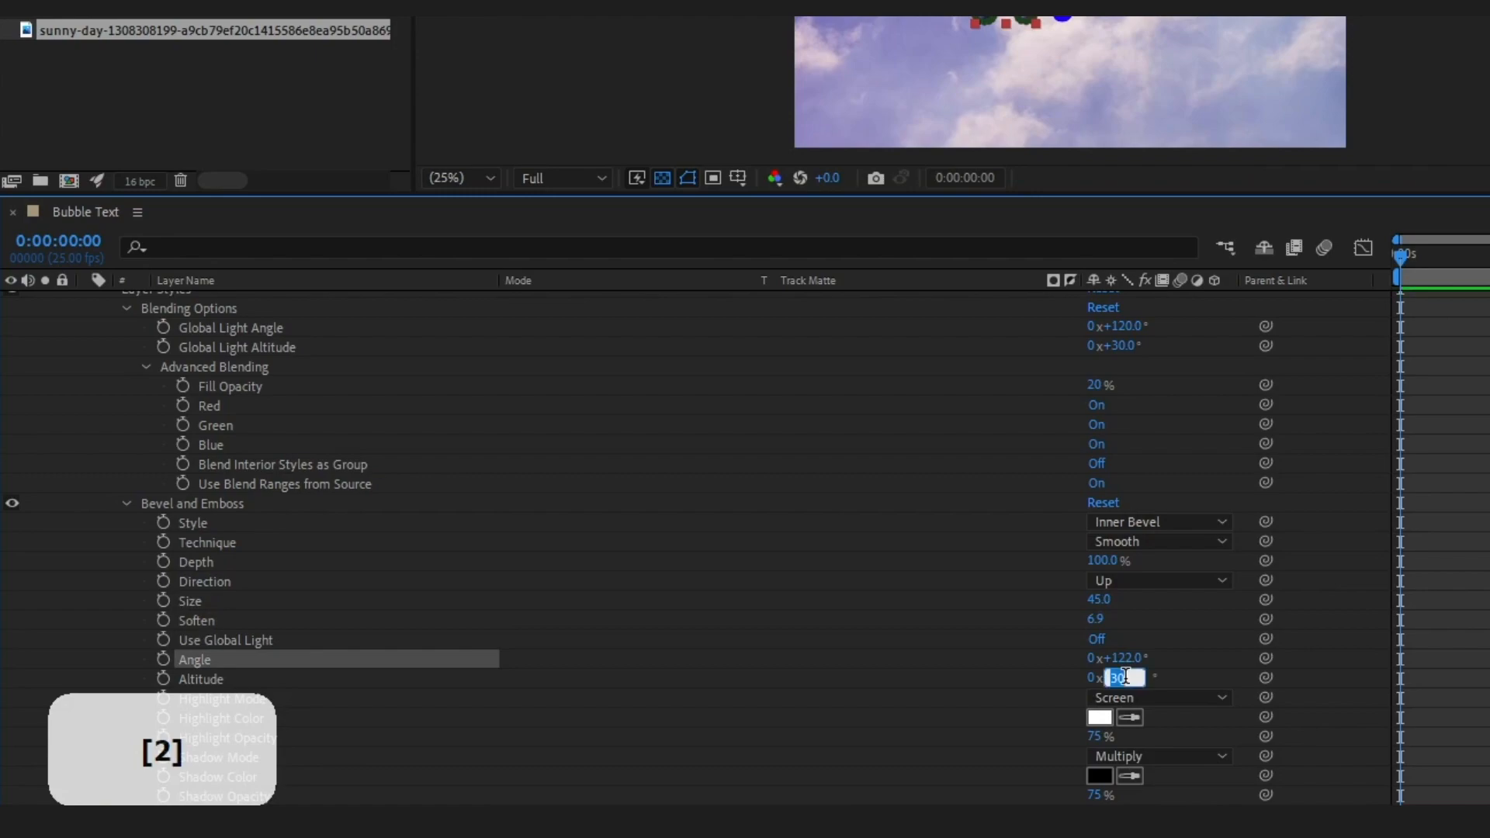
type("60")
left_click(995, 656)
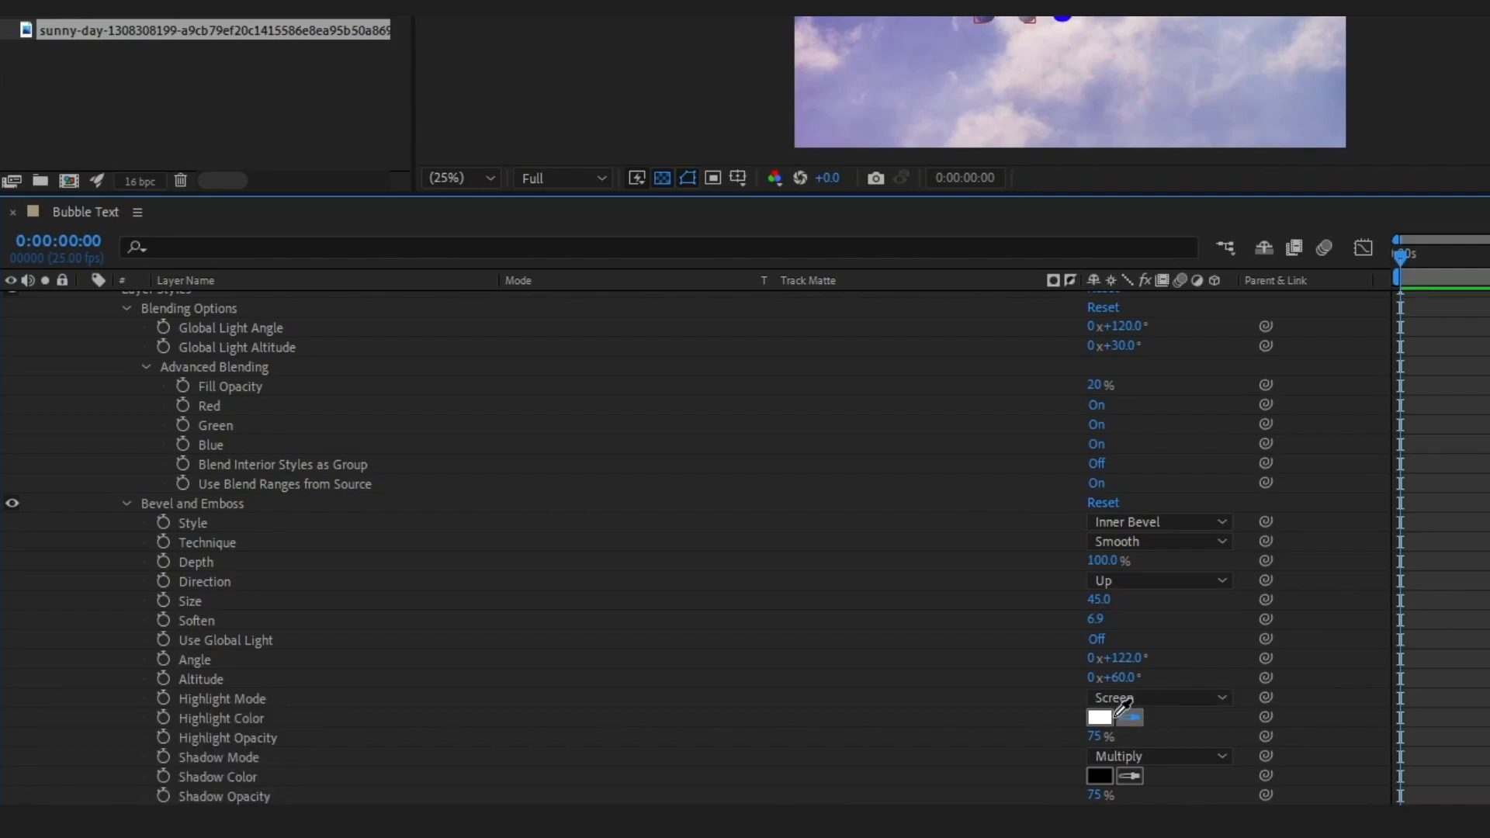
Set the Highlight Color of the H Base layer's Bevel and Emboss to FFC6C6
left_click(1106, 720)
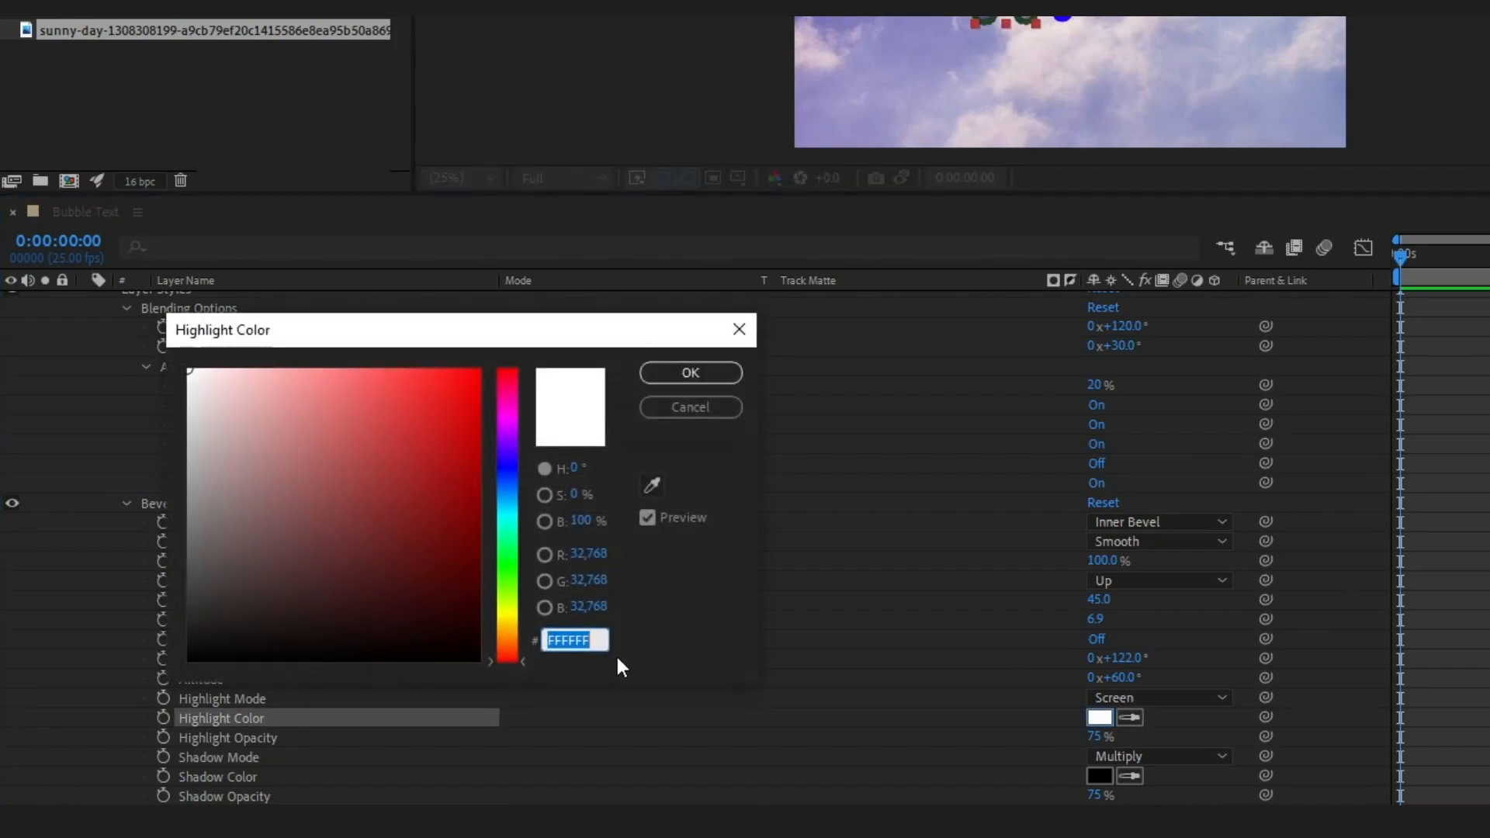
key("Caps_Lock")
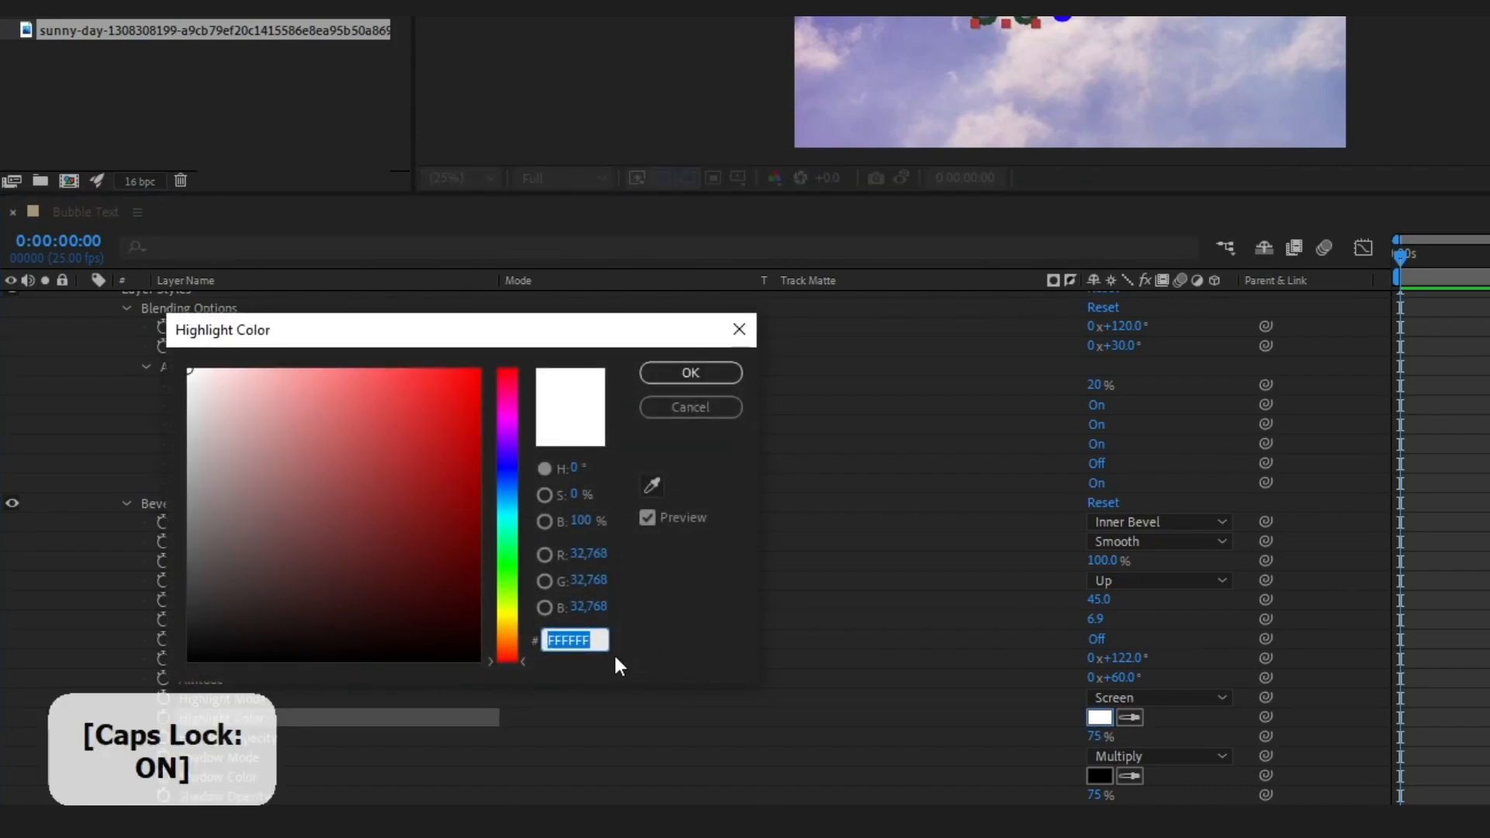
type("FFC")
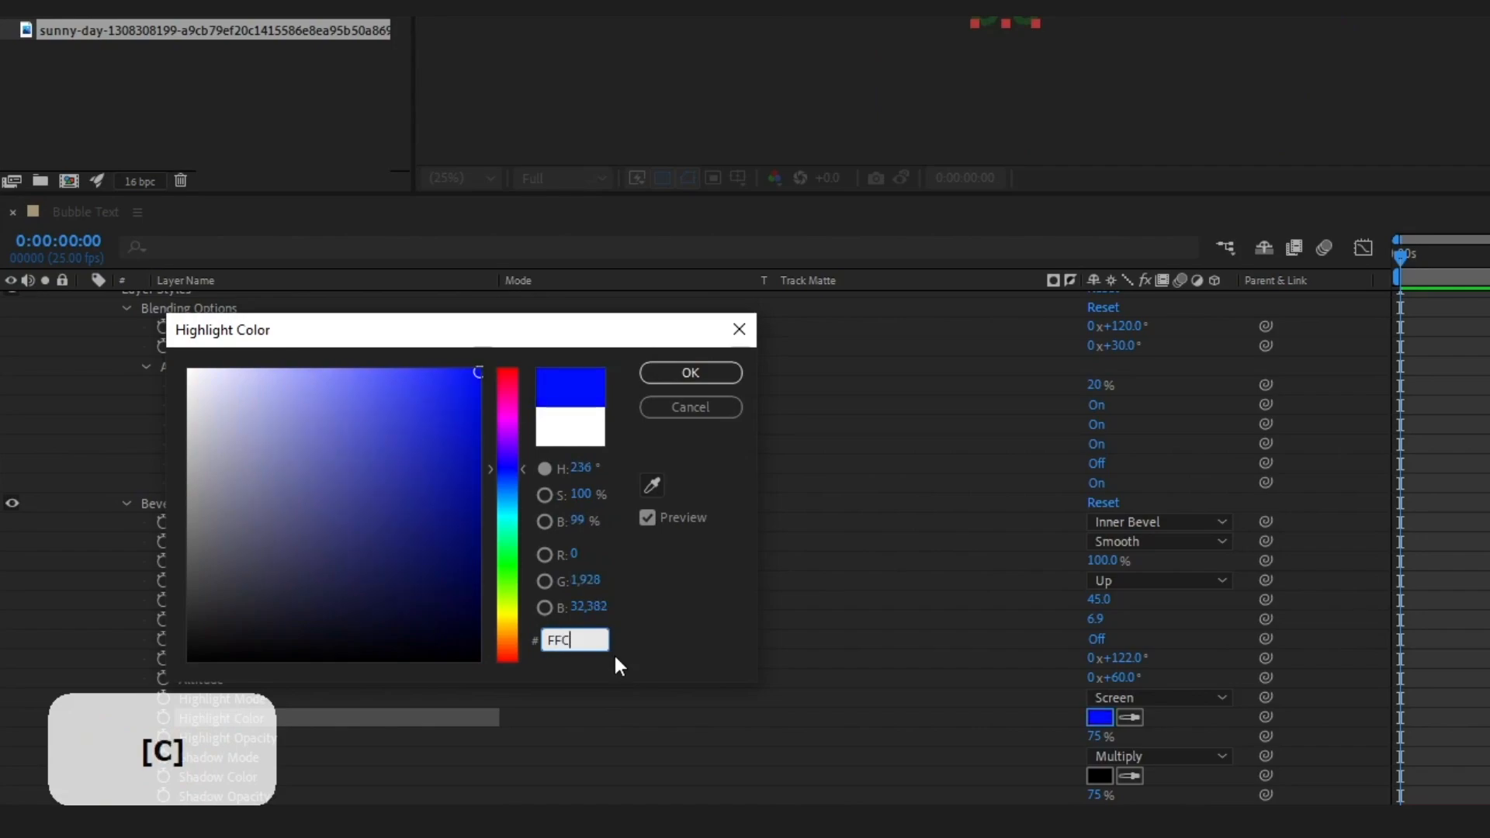
type("6")
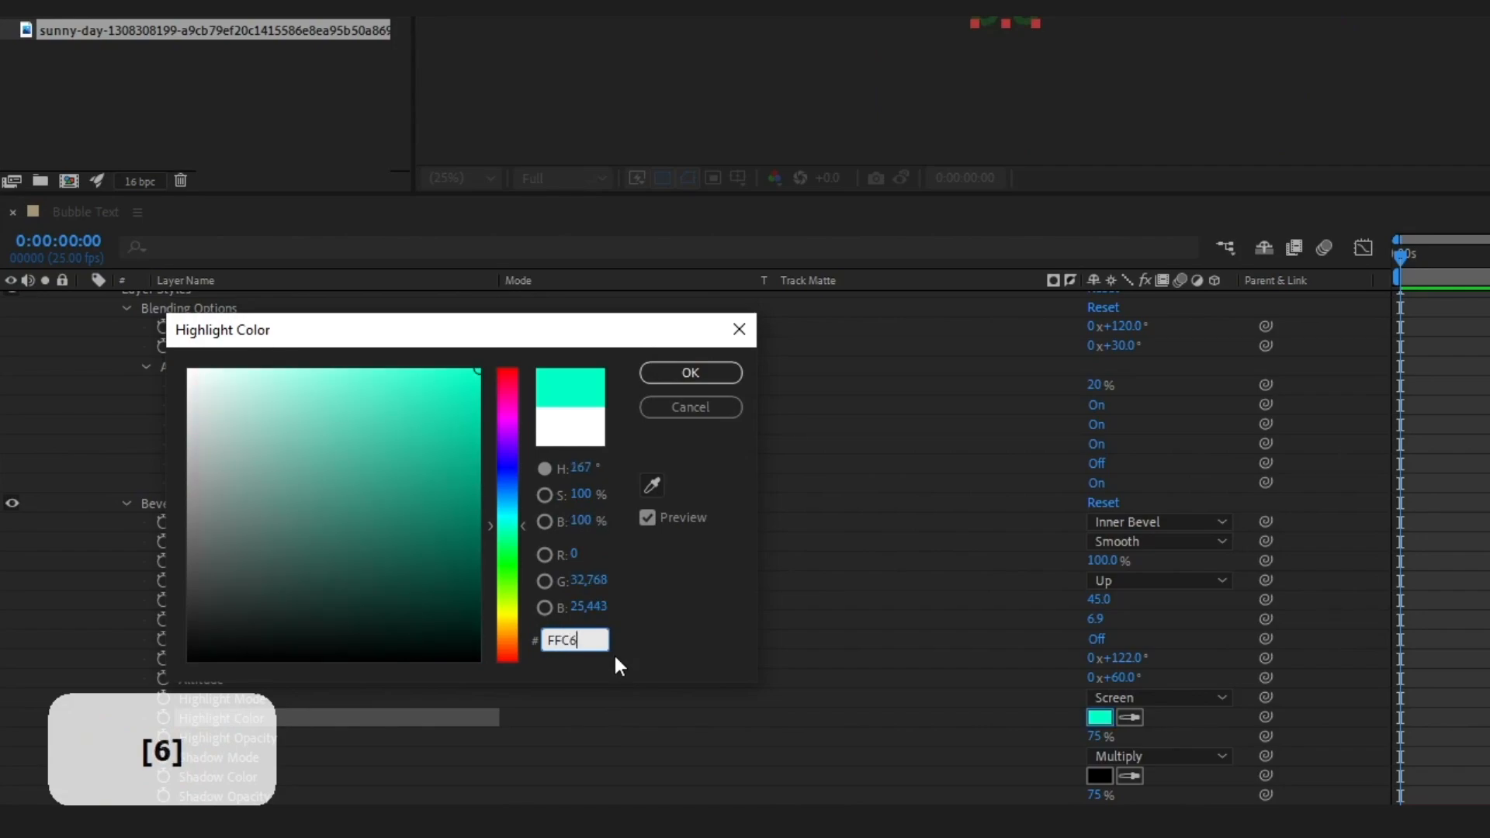
type("C6")
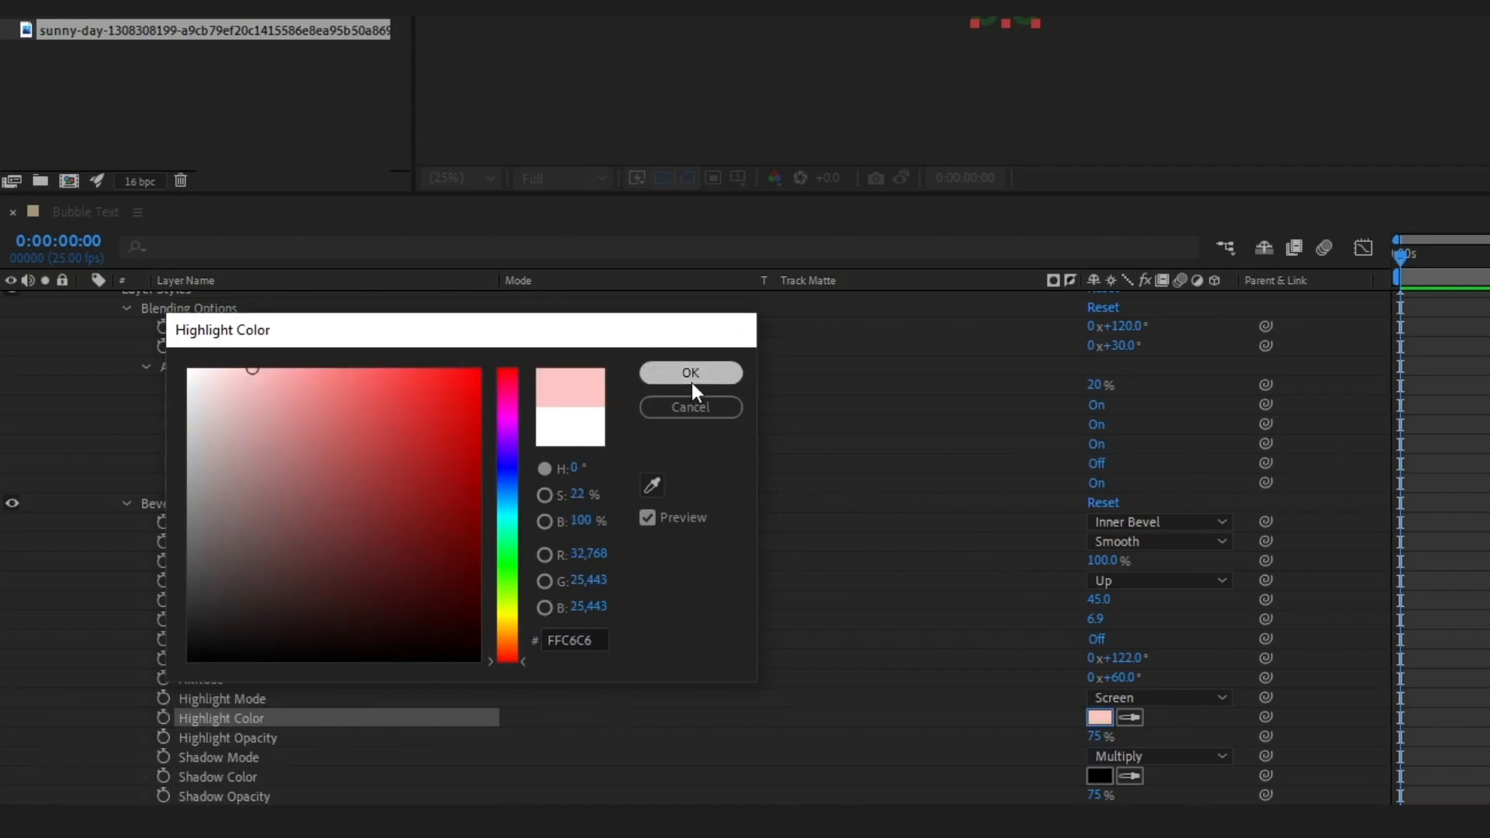
left_click(691, 379)
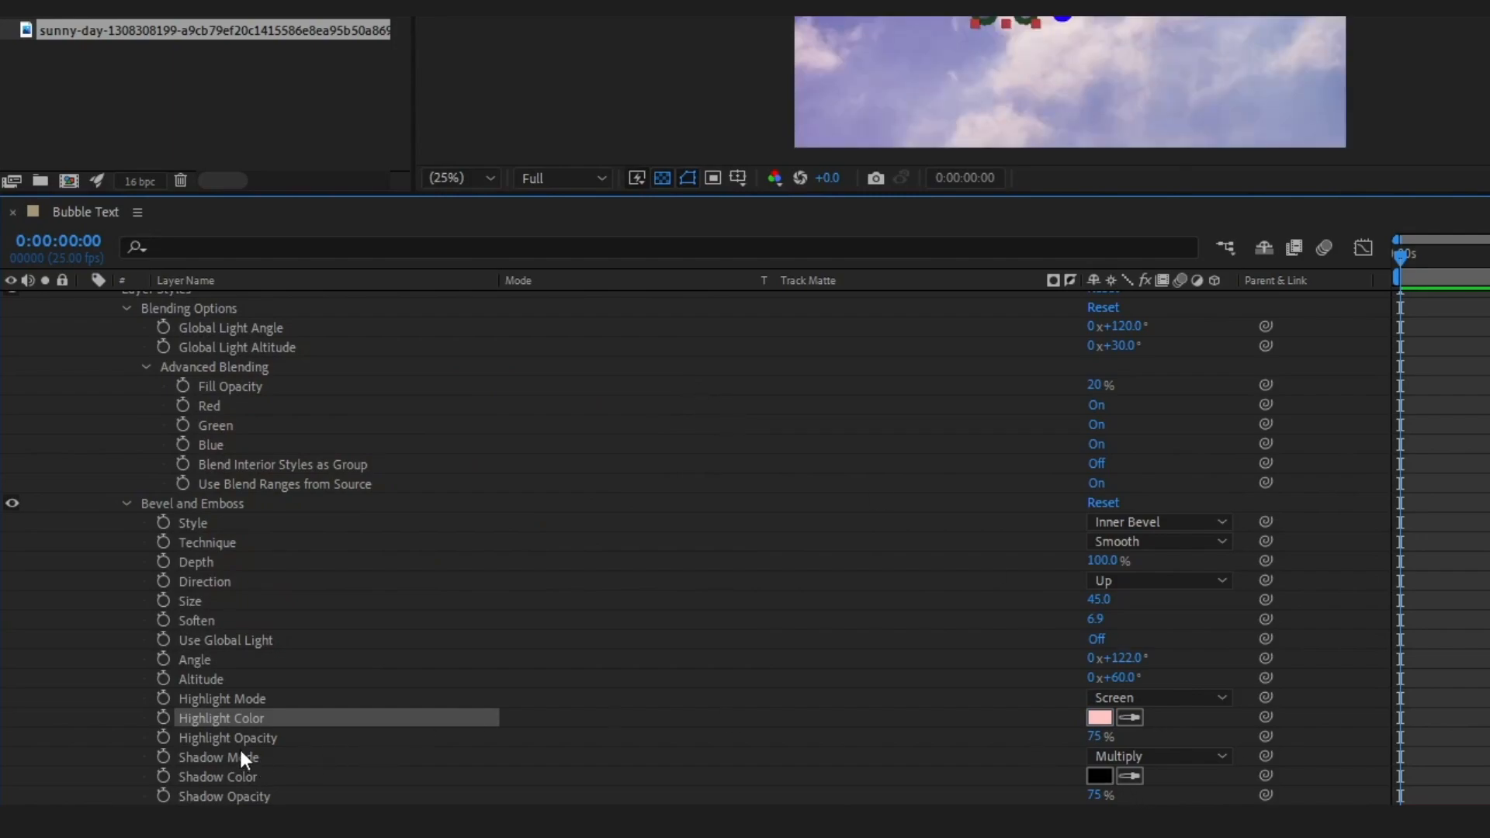
Set the H Base bevel's Highlight Opacity to 30% and Shadow Opacity to 0%
left_click(1100, 737)
type("30")
key("Return")
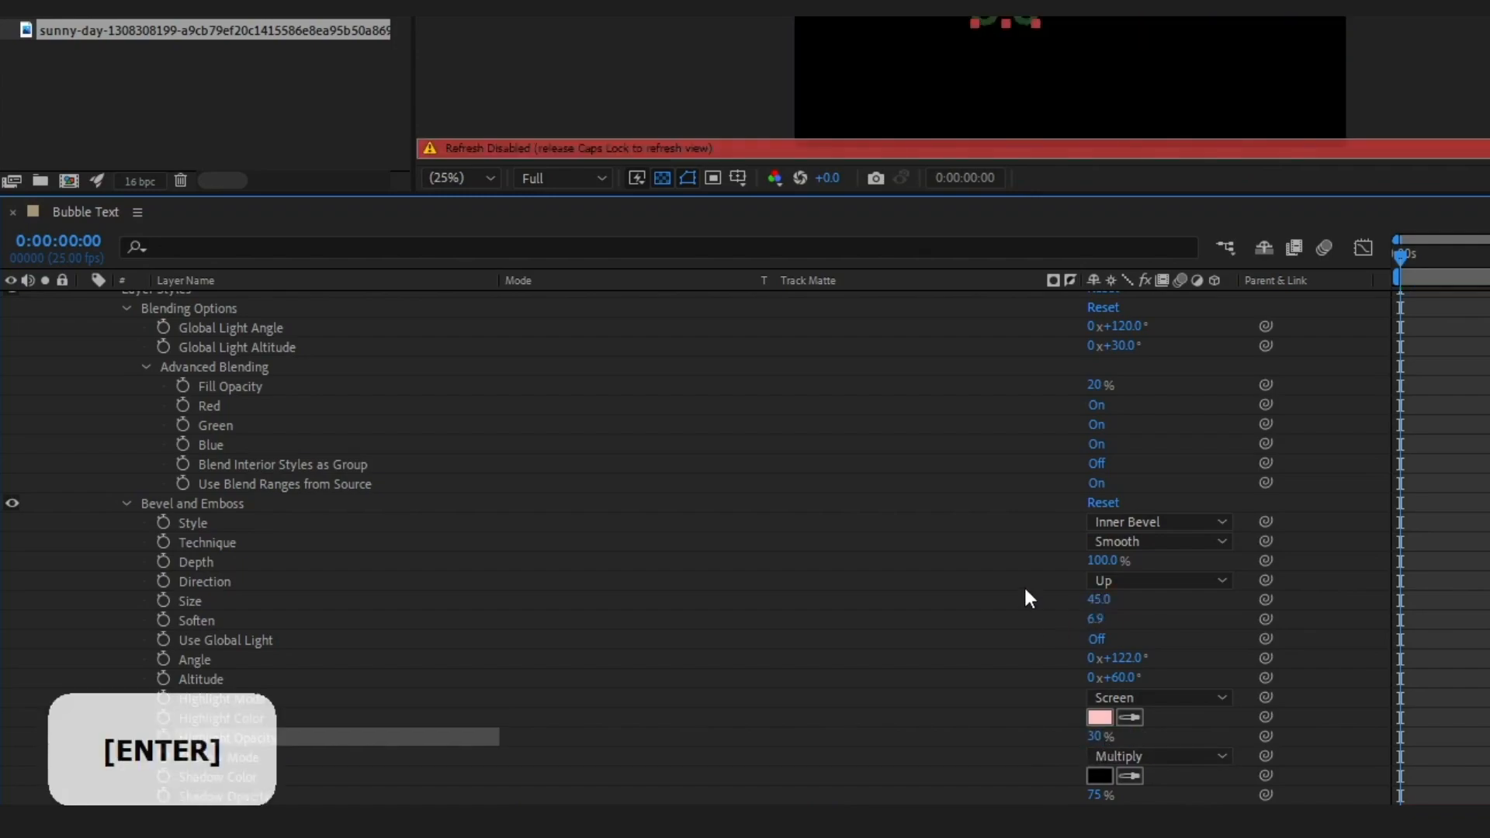
key("Caps_Lock")
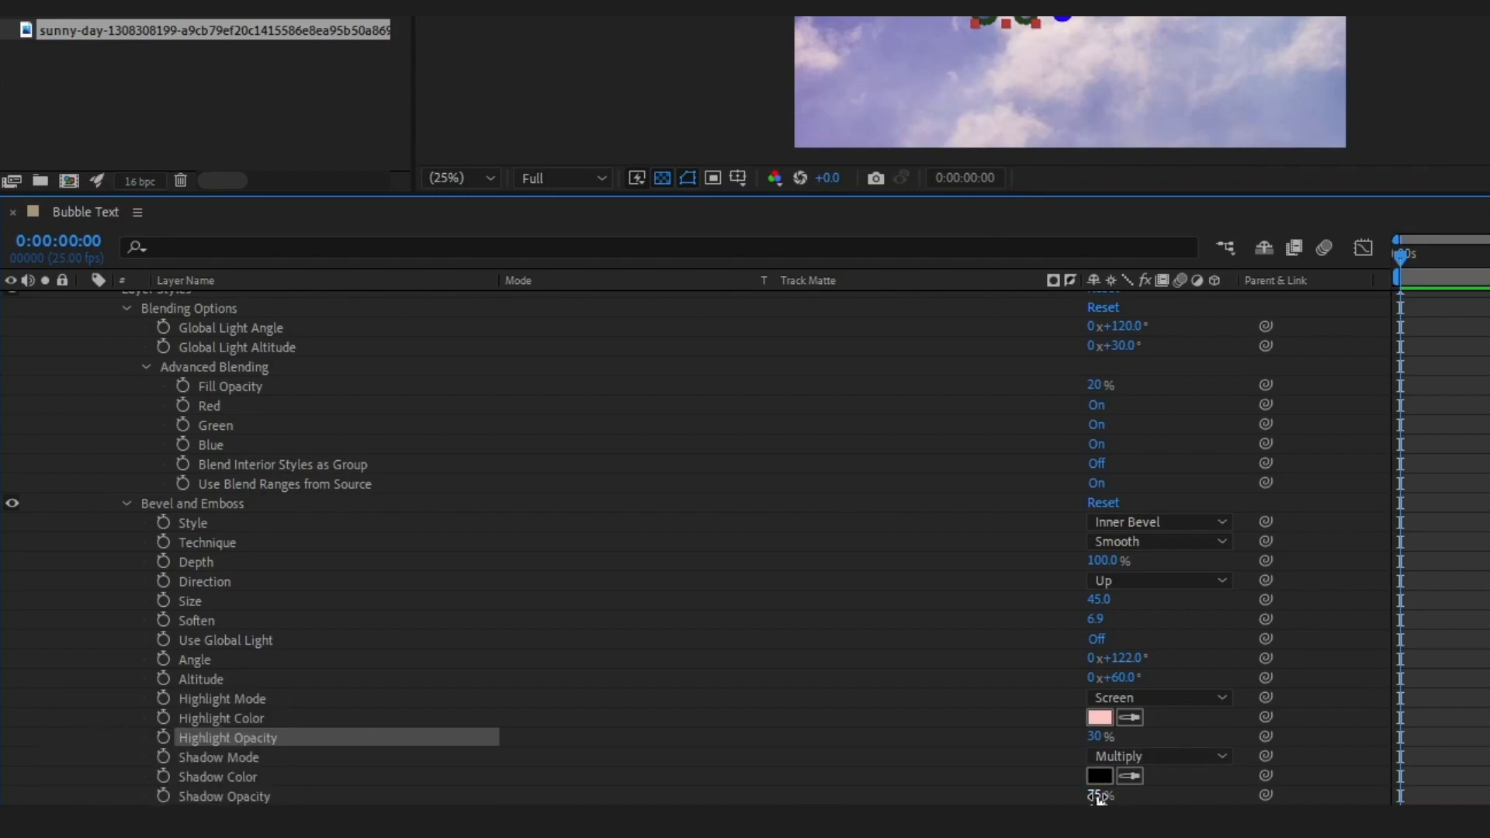
left_click(1095, 796)
type("0")
key("Return")
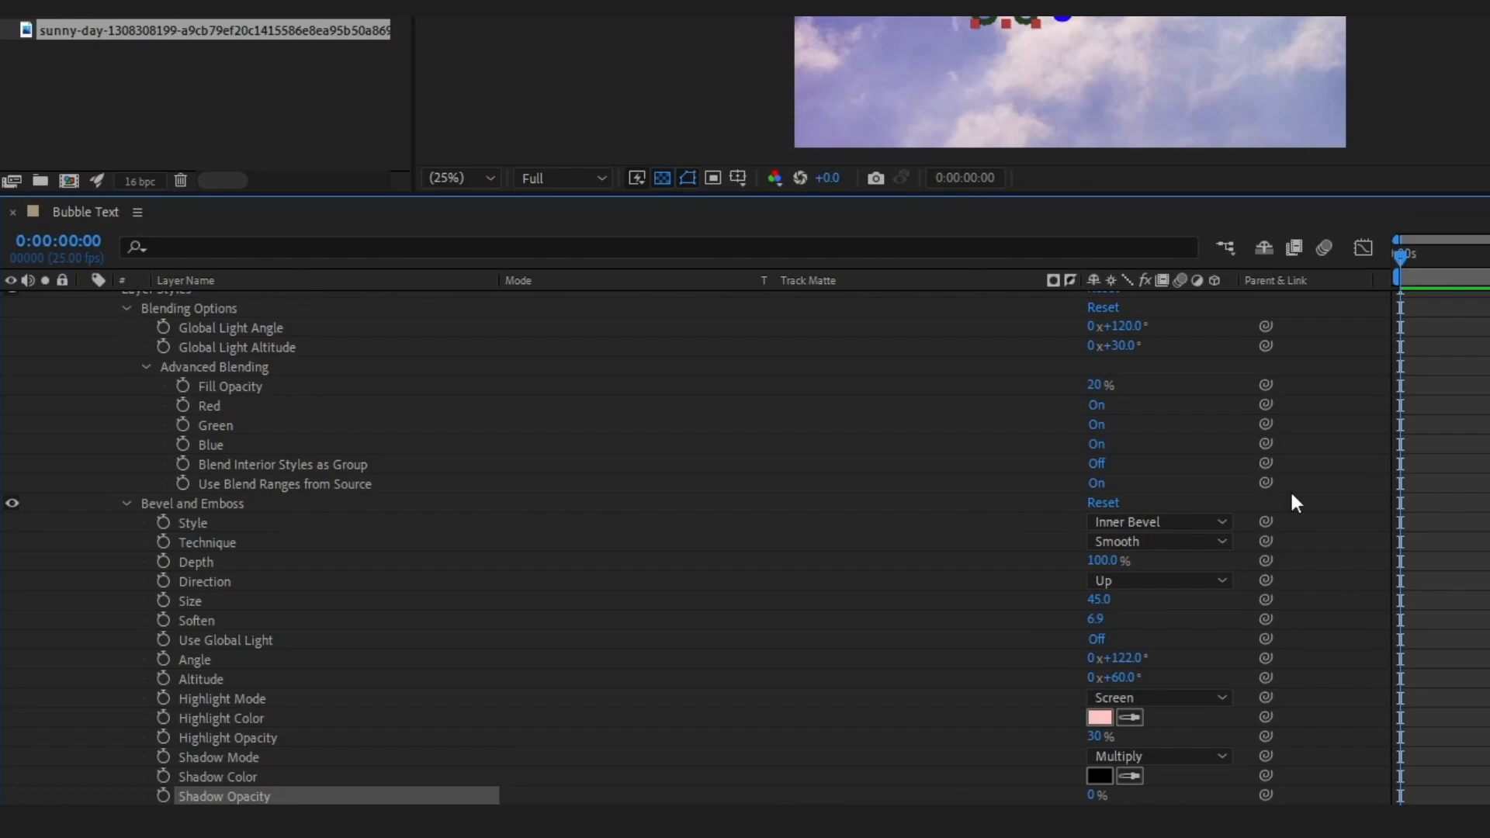
Find the Gradient Ramp effect and apply it to the H Base layer
scroll(698, 547, "up", 3)
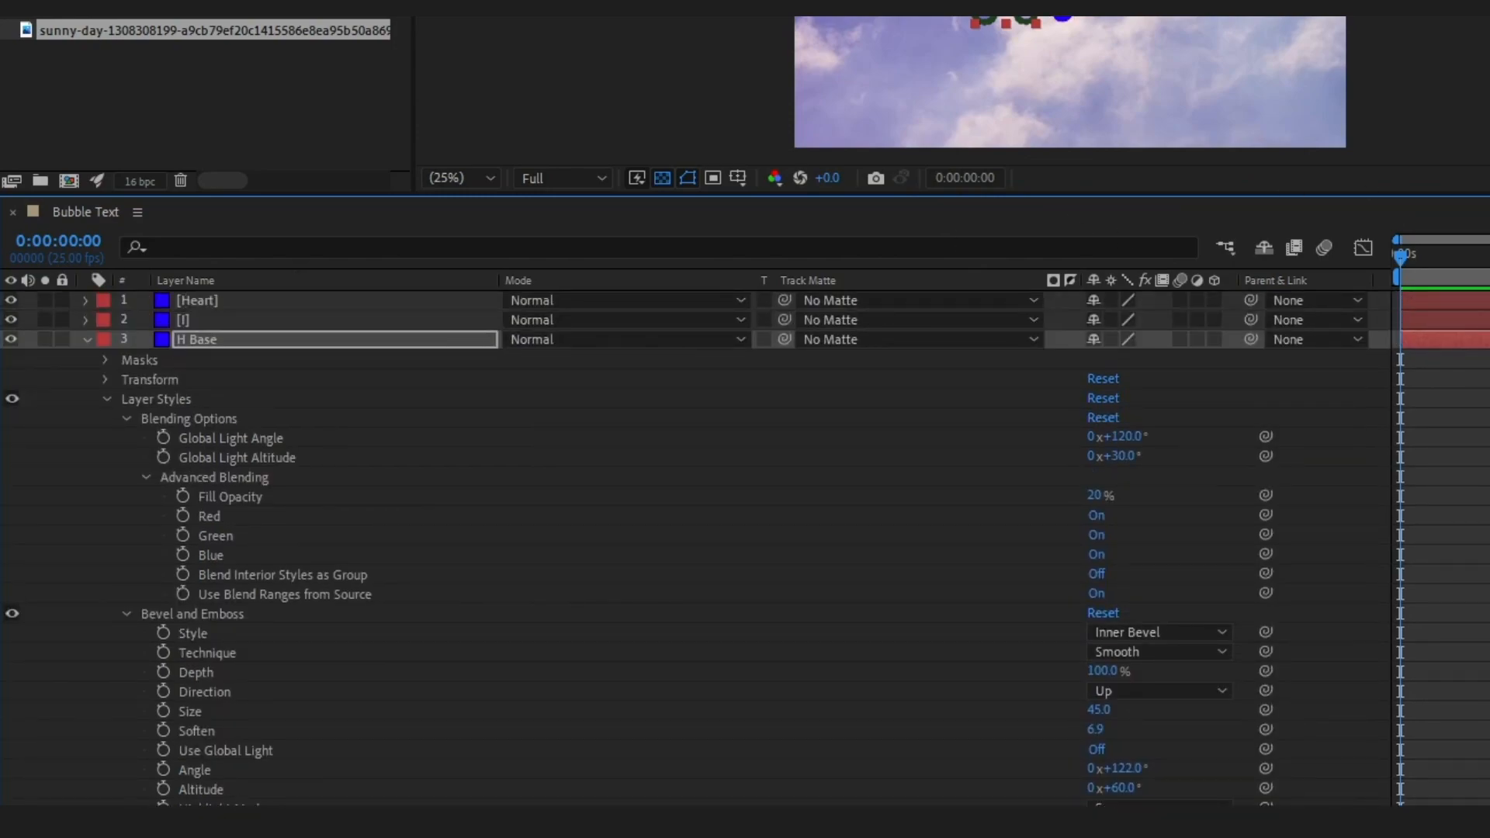
left_click(1244, 339)
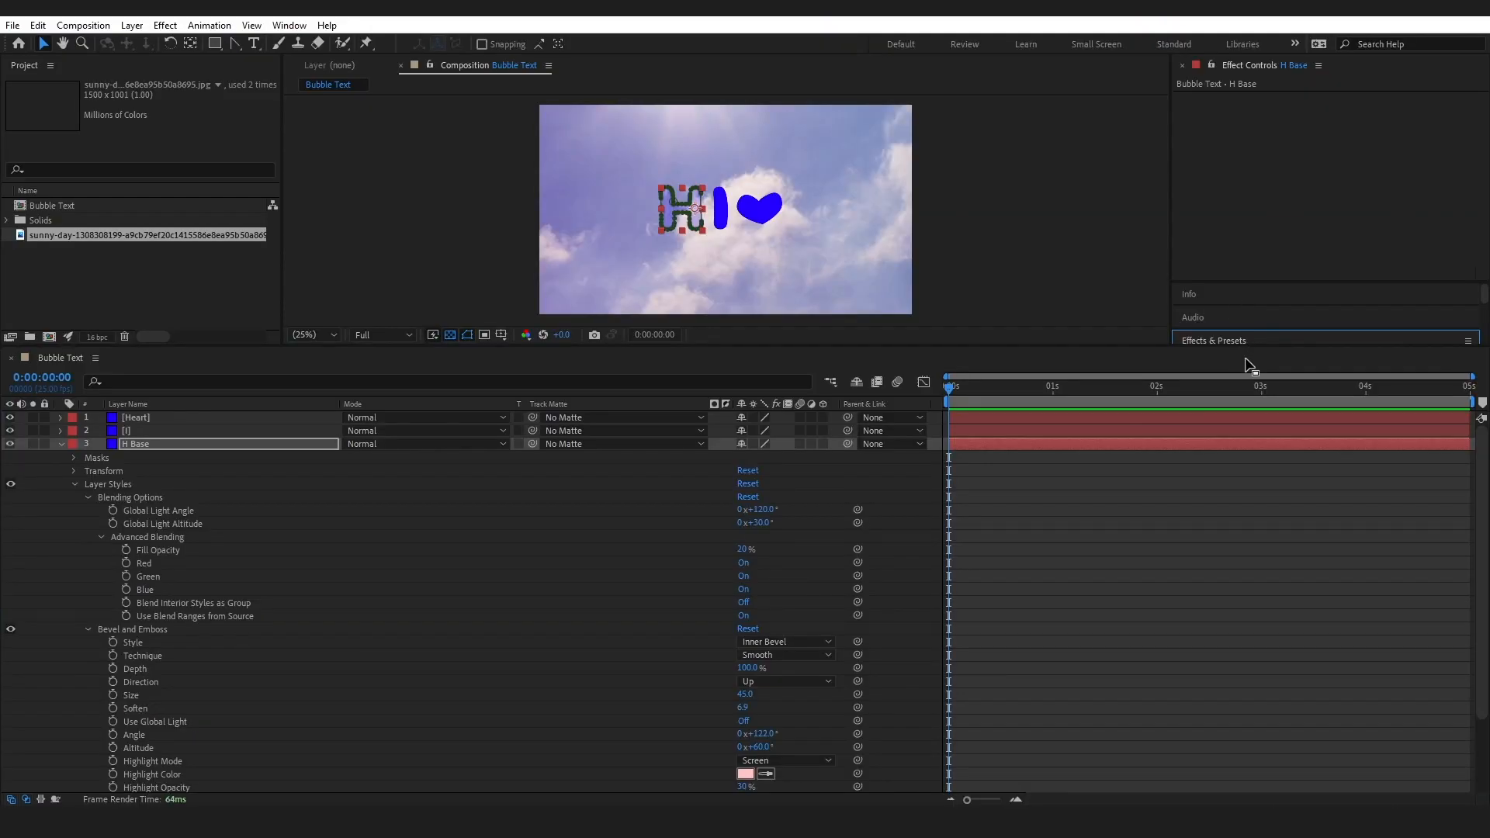
left_click_drag(1246, 343, 1299, 514)
left_click_drag(1269, 441, 190, 624)
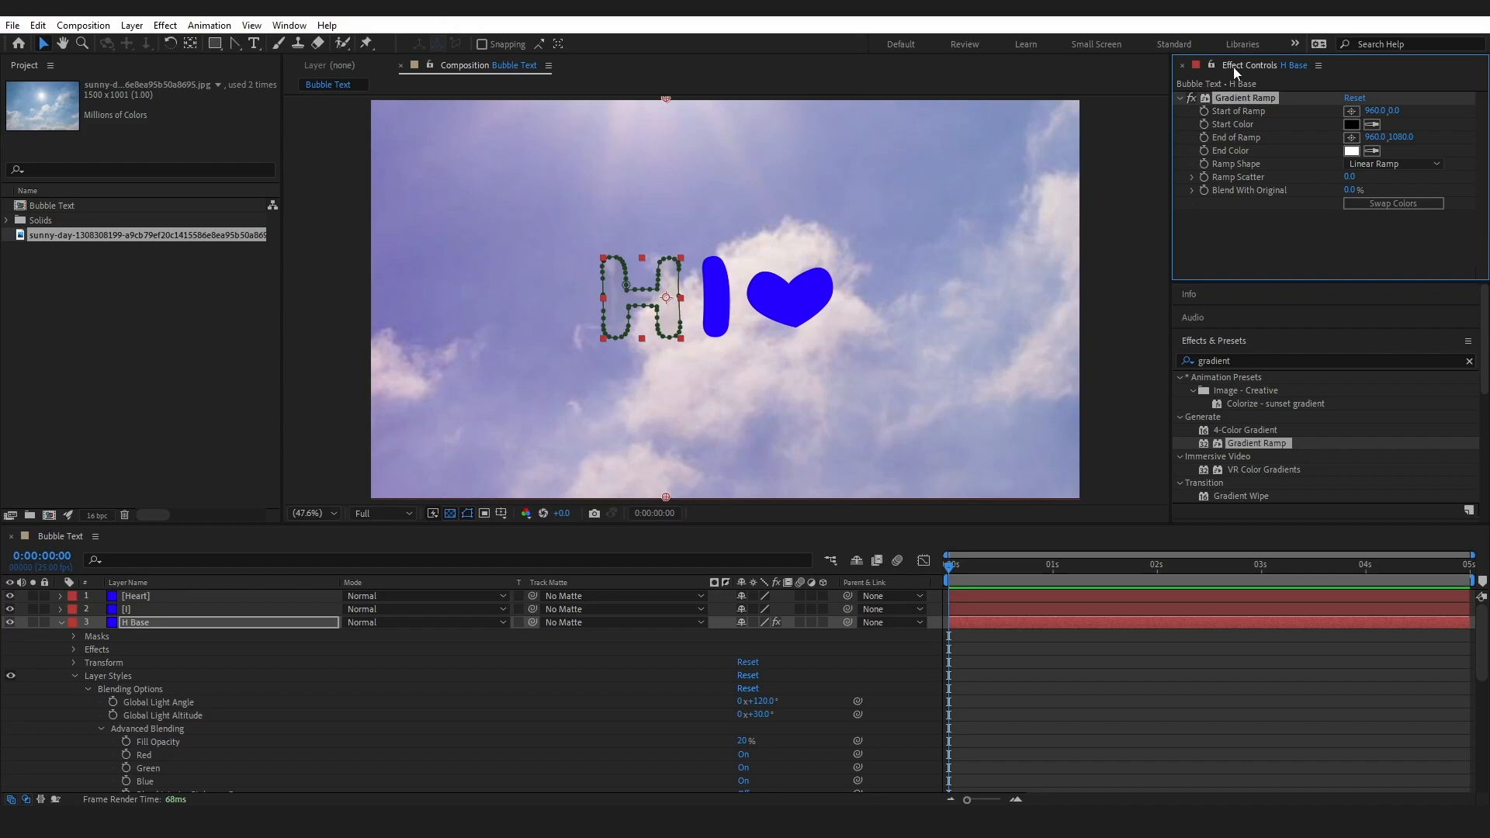
Dock the Effect Controls together with the Project panel, reorder them with Project first, and widen the group
left_click_drag(1232, 67, 214, 72)
left_click(192, 67)
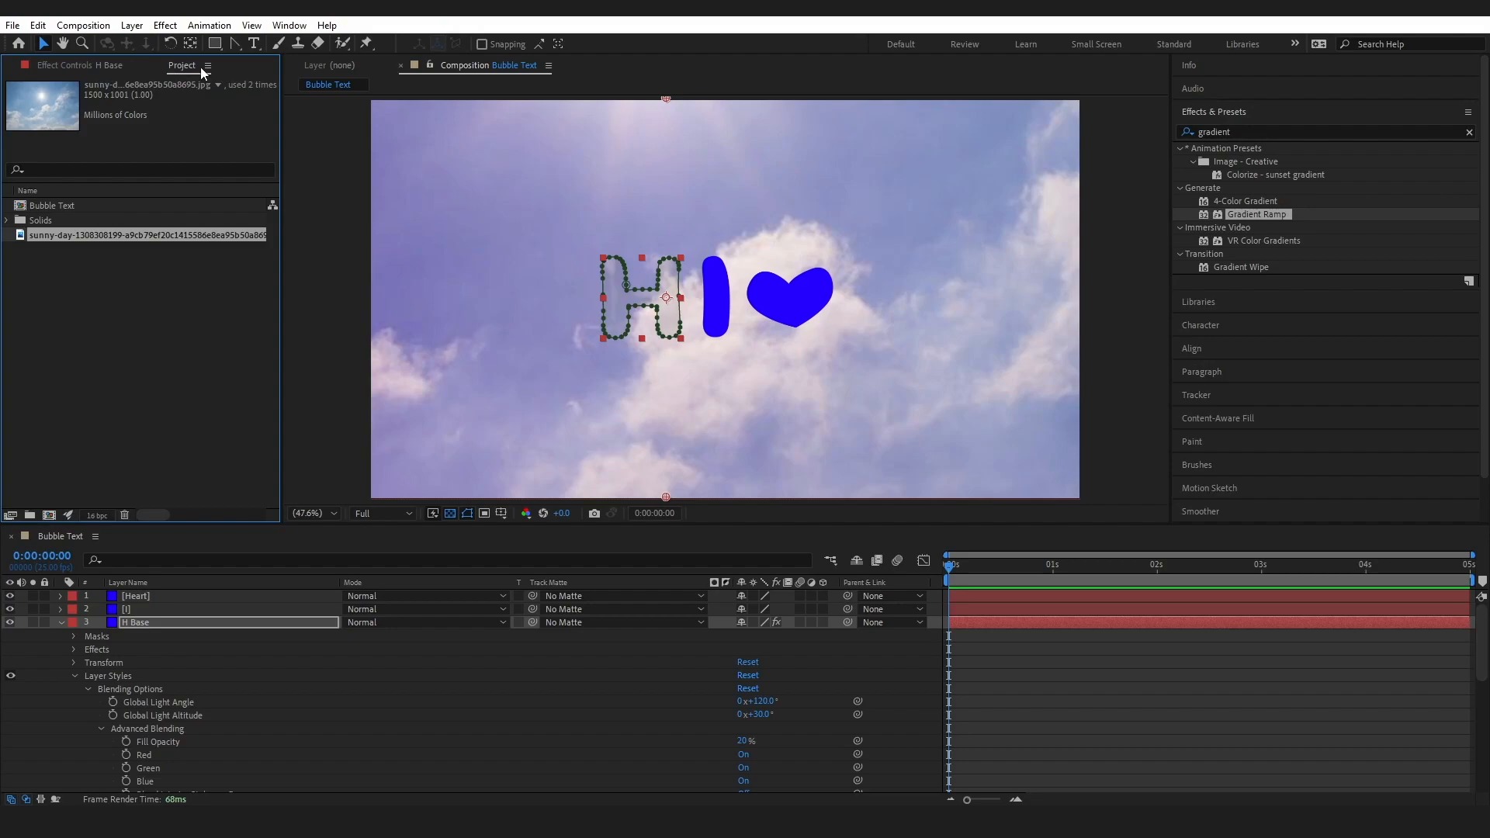
left_click(204, 66)
left_click_drag(184, 65, 62, 64)
left_click(169, 69)
left_click_drag(284, 132, 373, 132)
Set the Start Color of the H Base layer's Gradient Ramp to EEB3FF
left_click(207, 124)
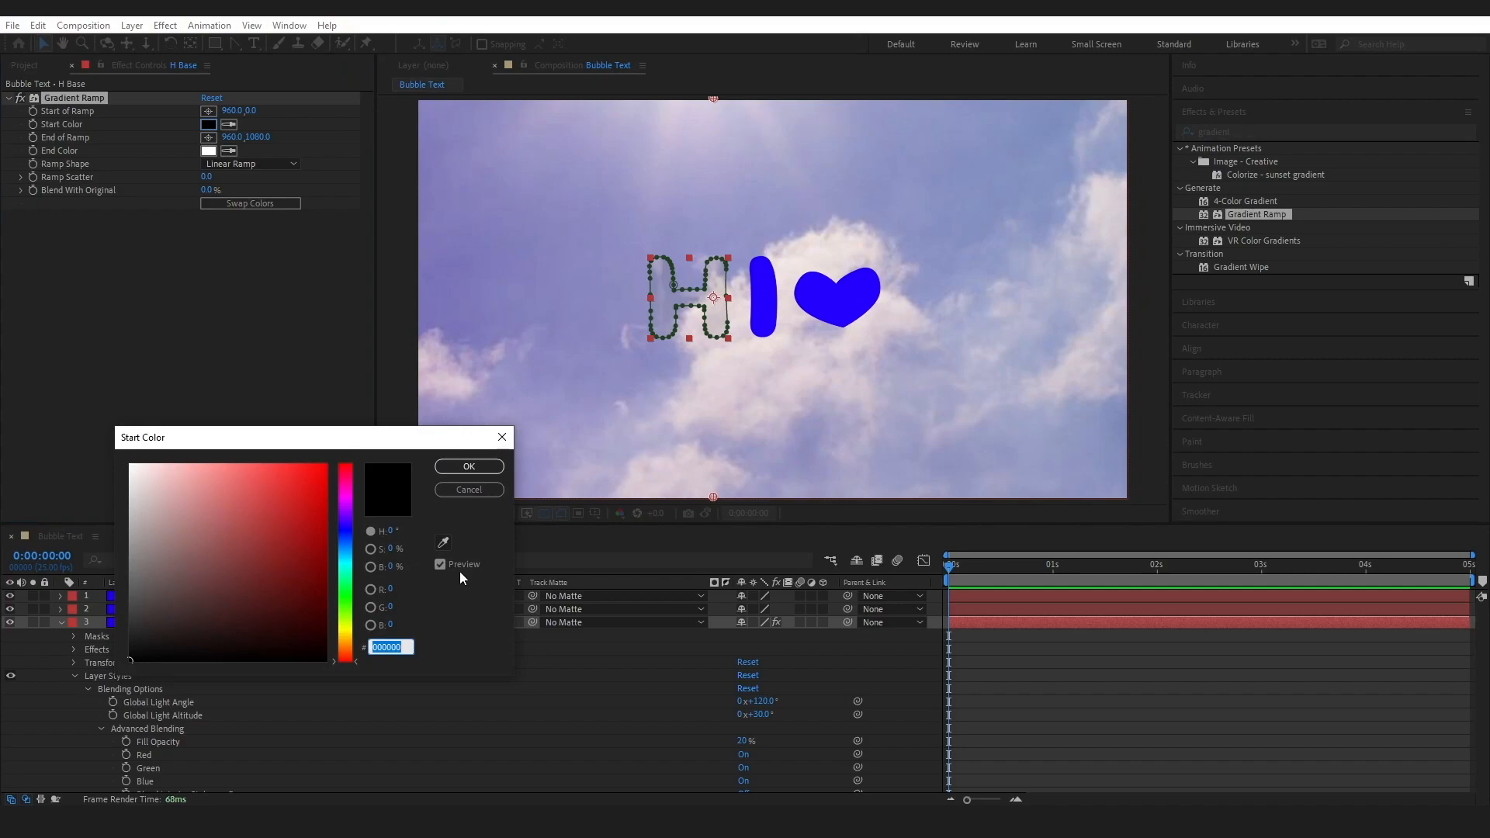
key("Caps_Lock")
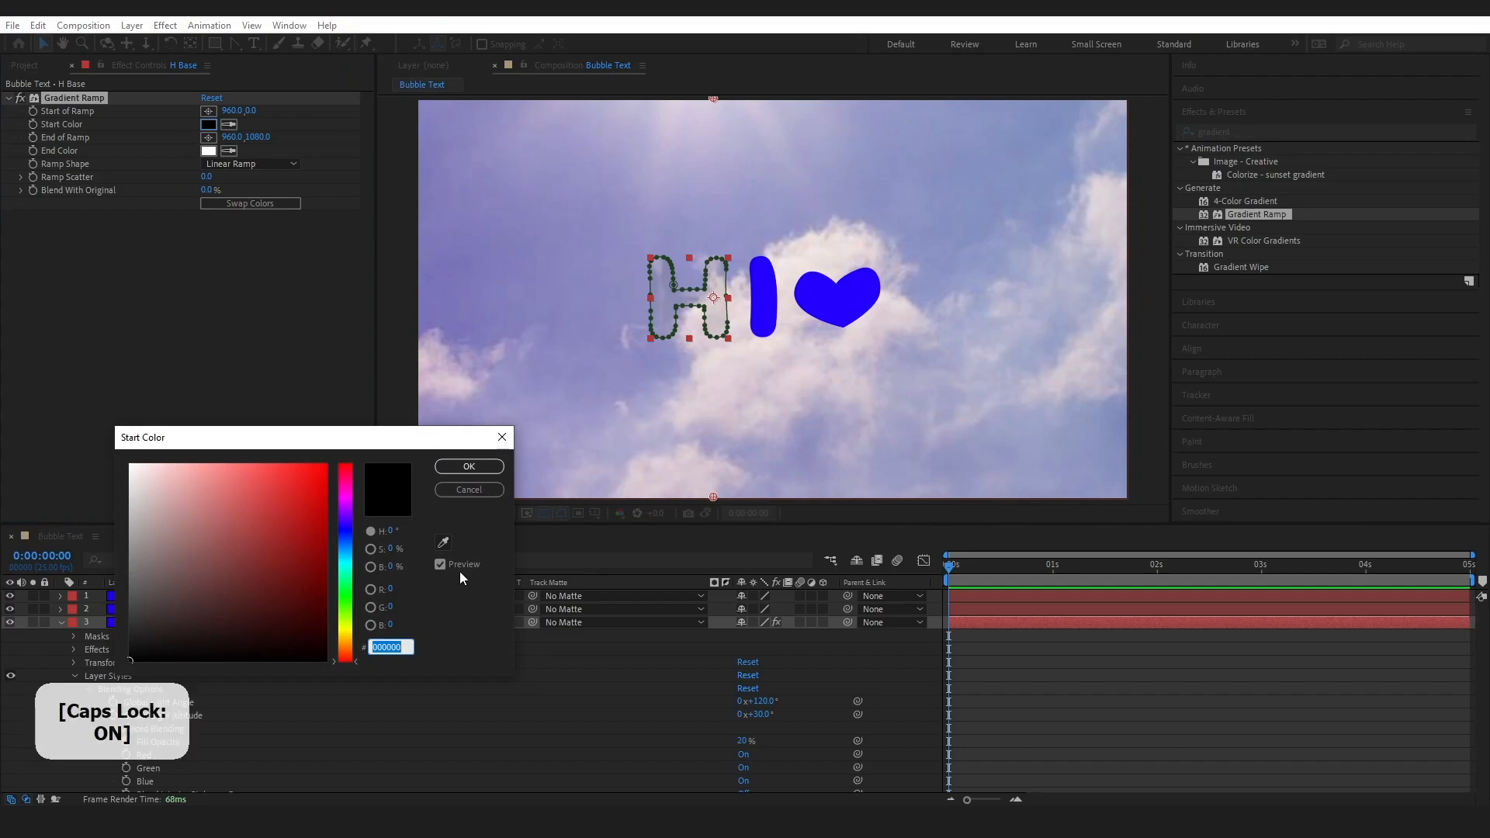
type("EE")
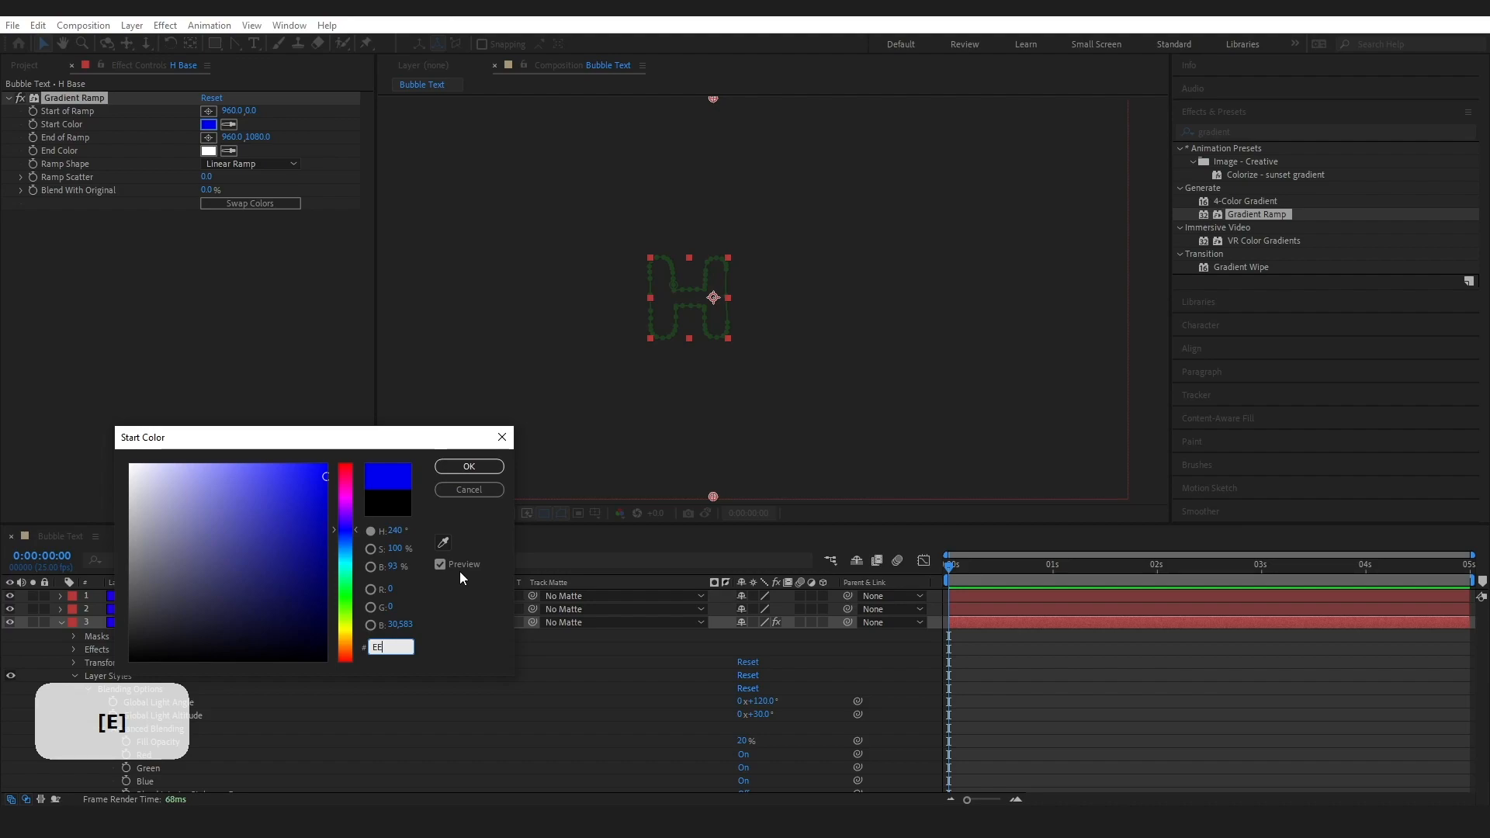
type("B3FF")
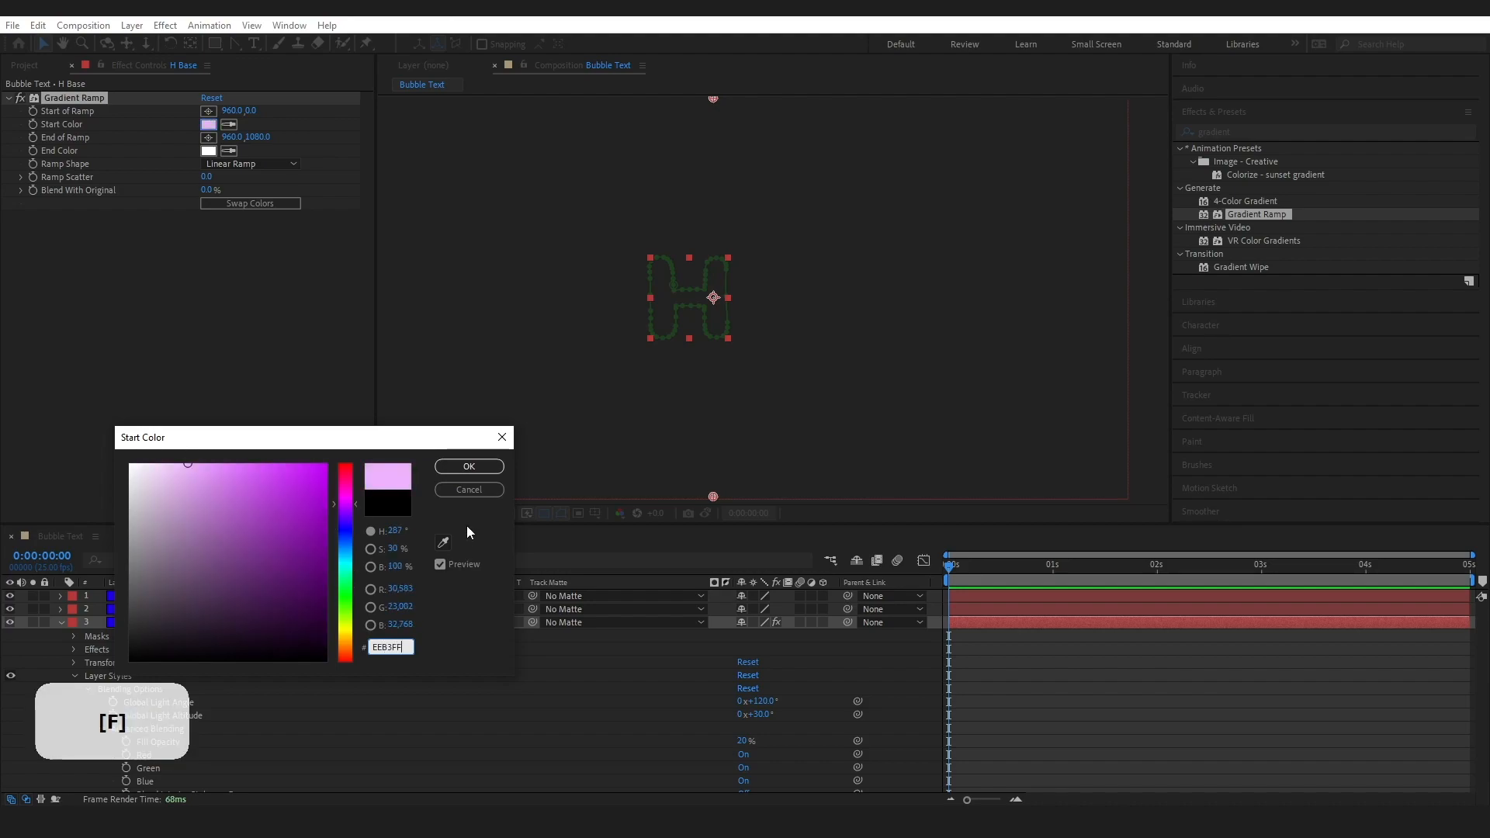
left_click(472, 466)
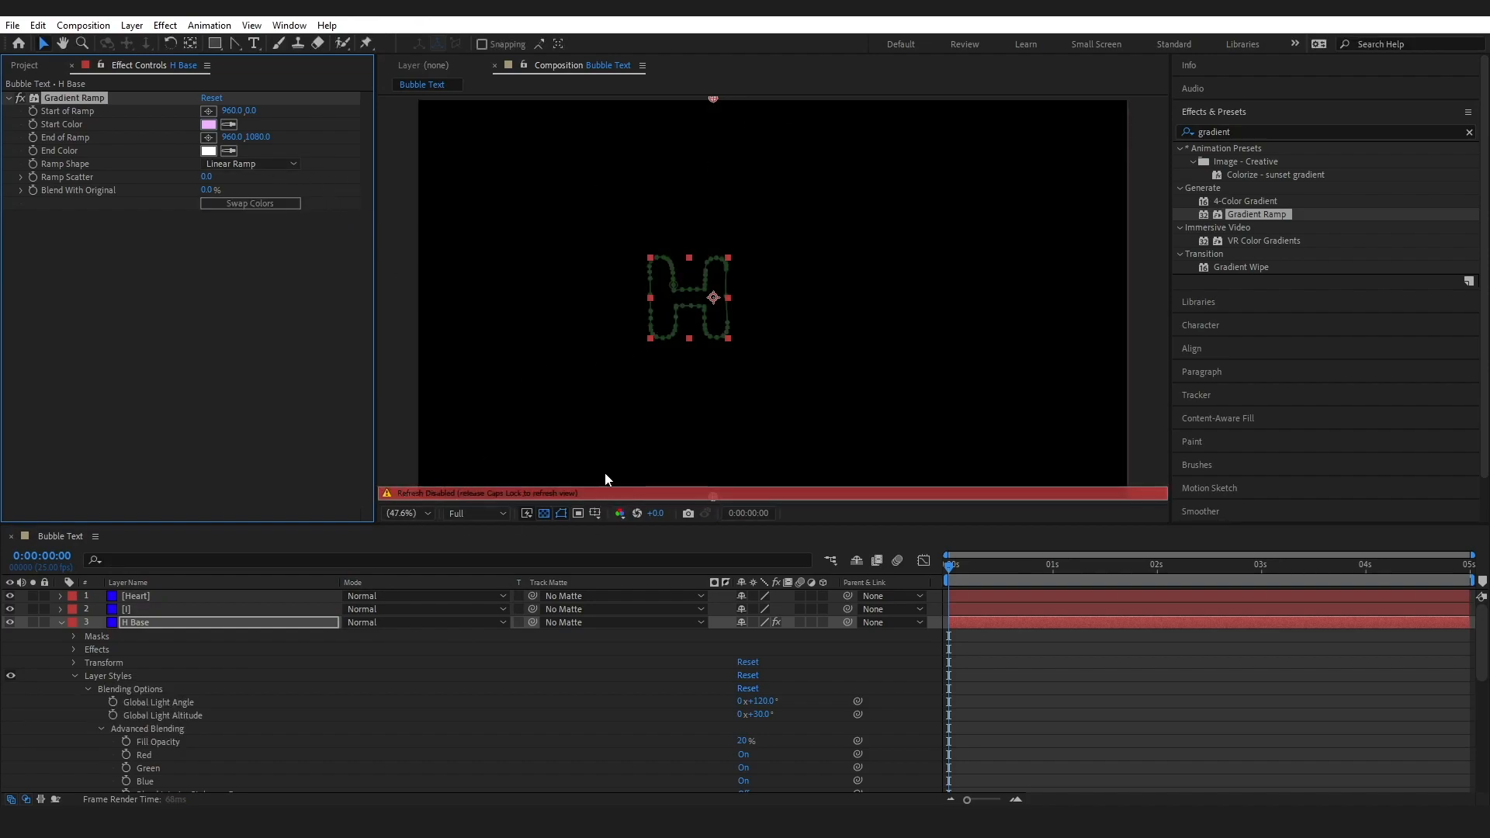
key("Caps_Lock")
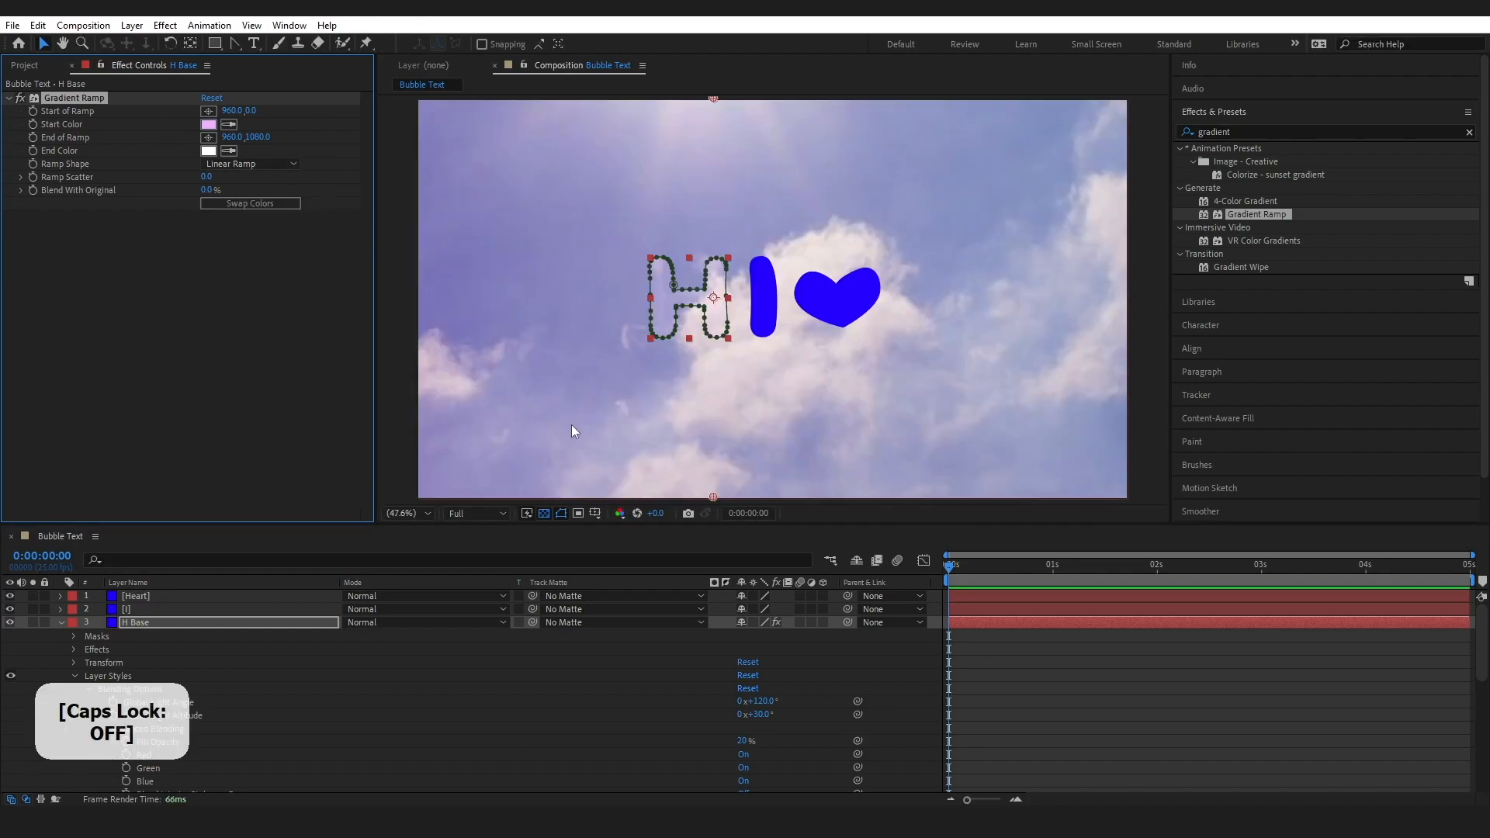
Set the End Color of the H Base layer's Gradient Ramp to EB6BCE
left_click(208, 152)
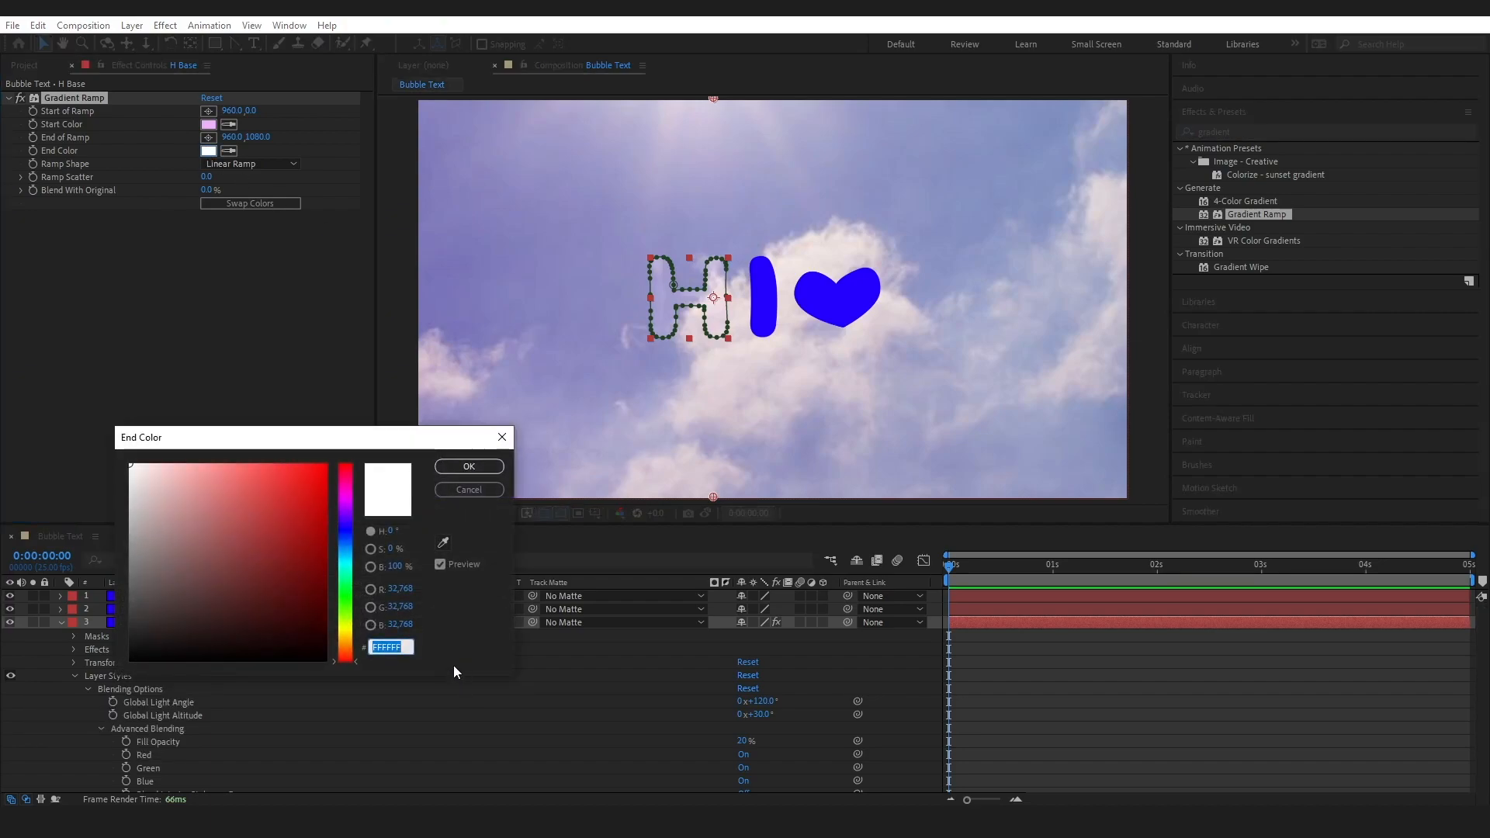
type("eb6")
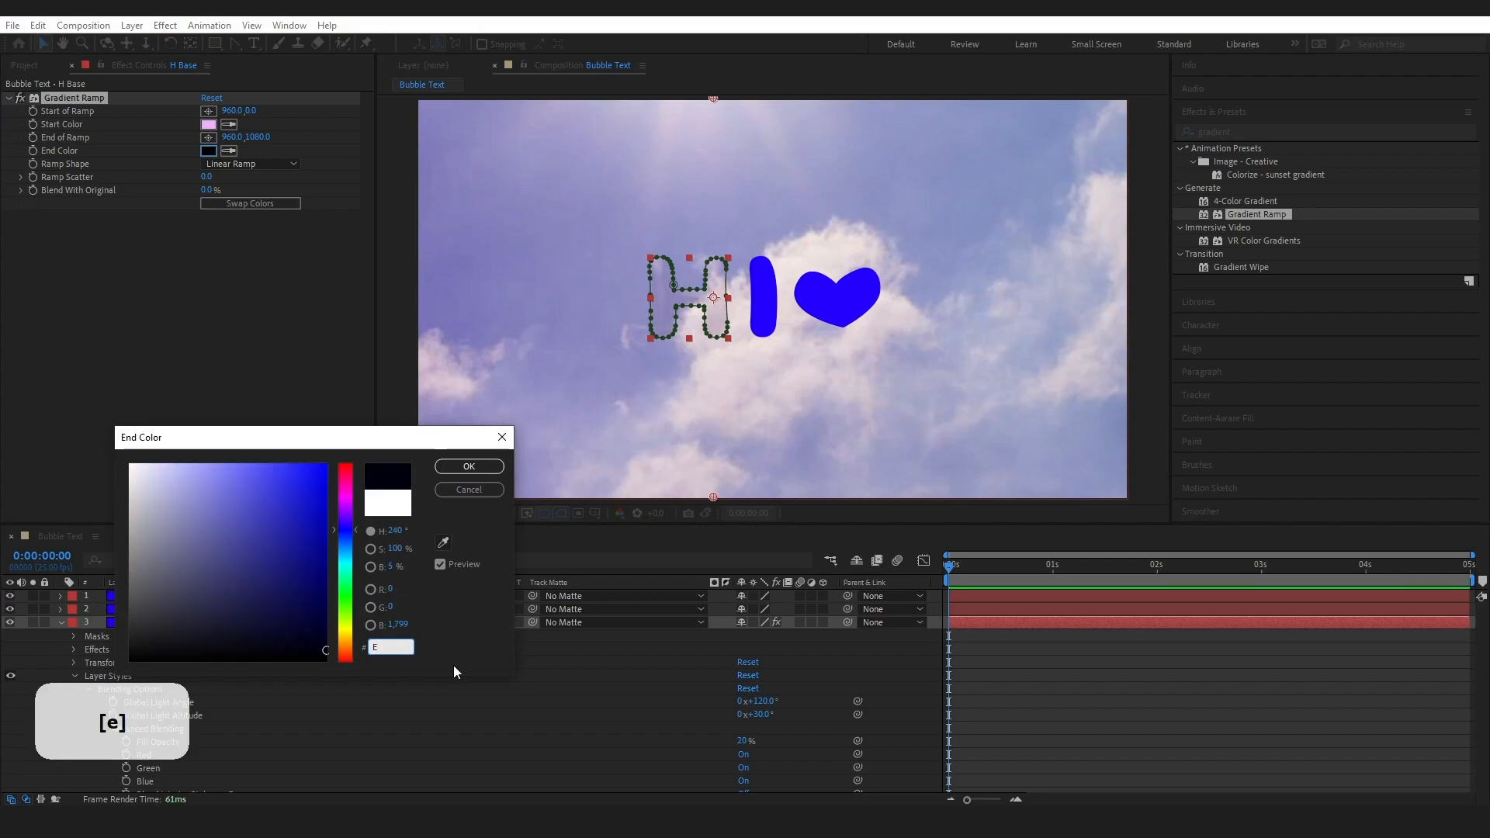
type("bce")
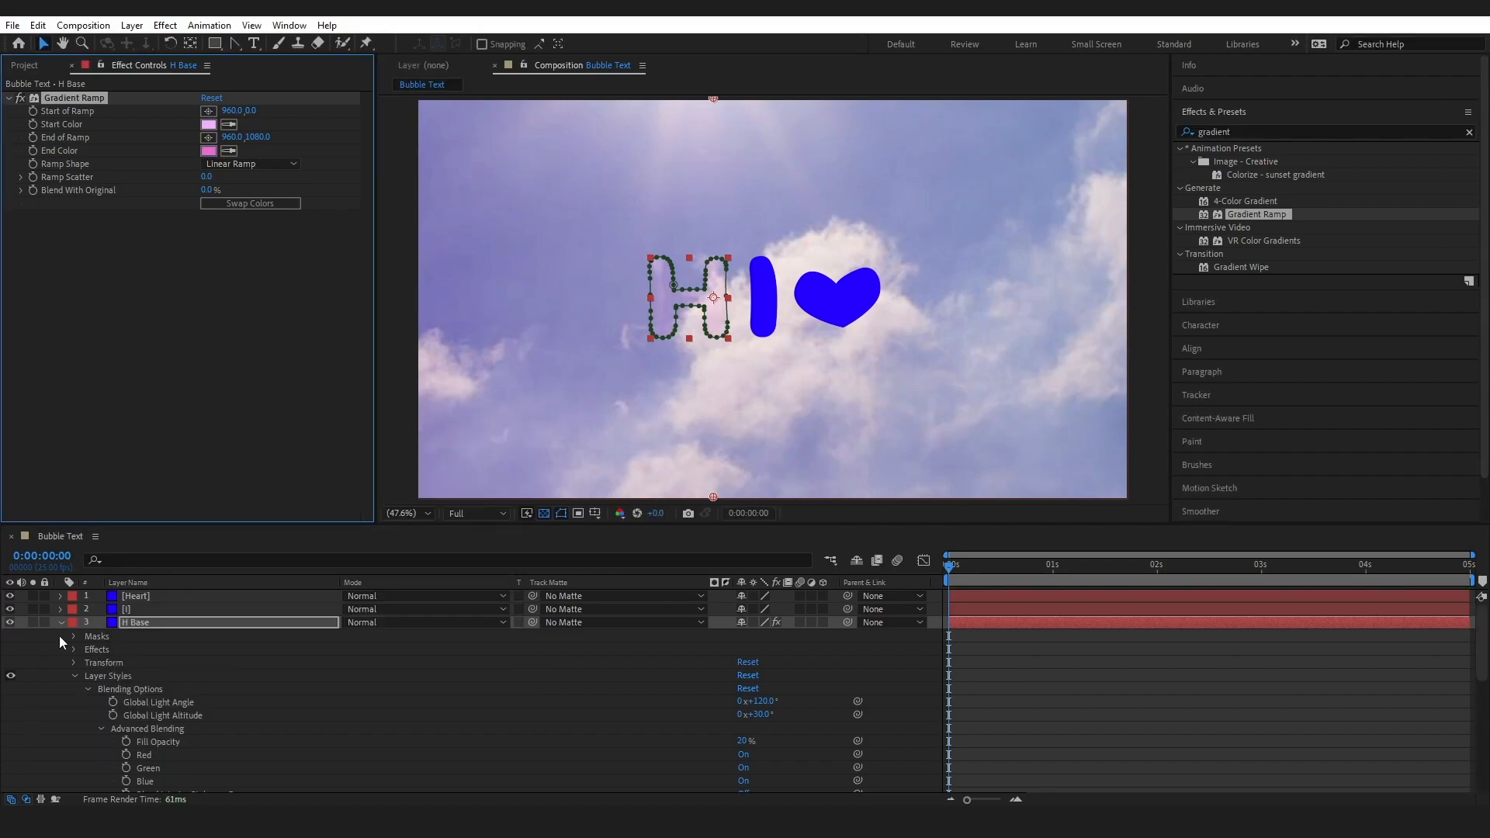
Set the H mask's feather to 10 pixels and its expansion to 1 pixel, then collapse and deselect the H Base layer
left_click(73, 636)
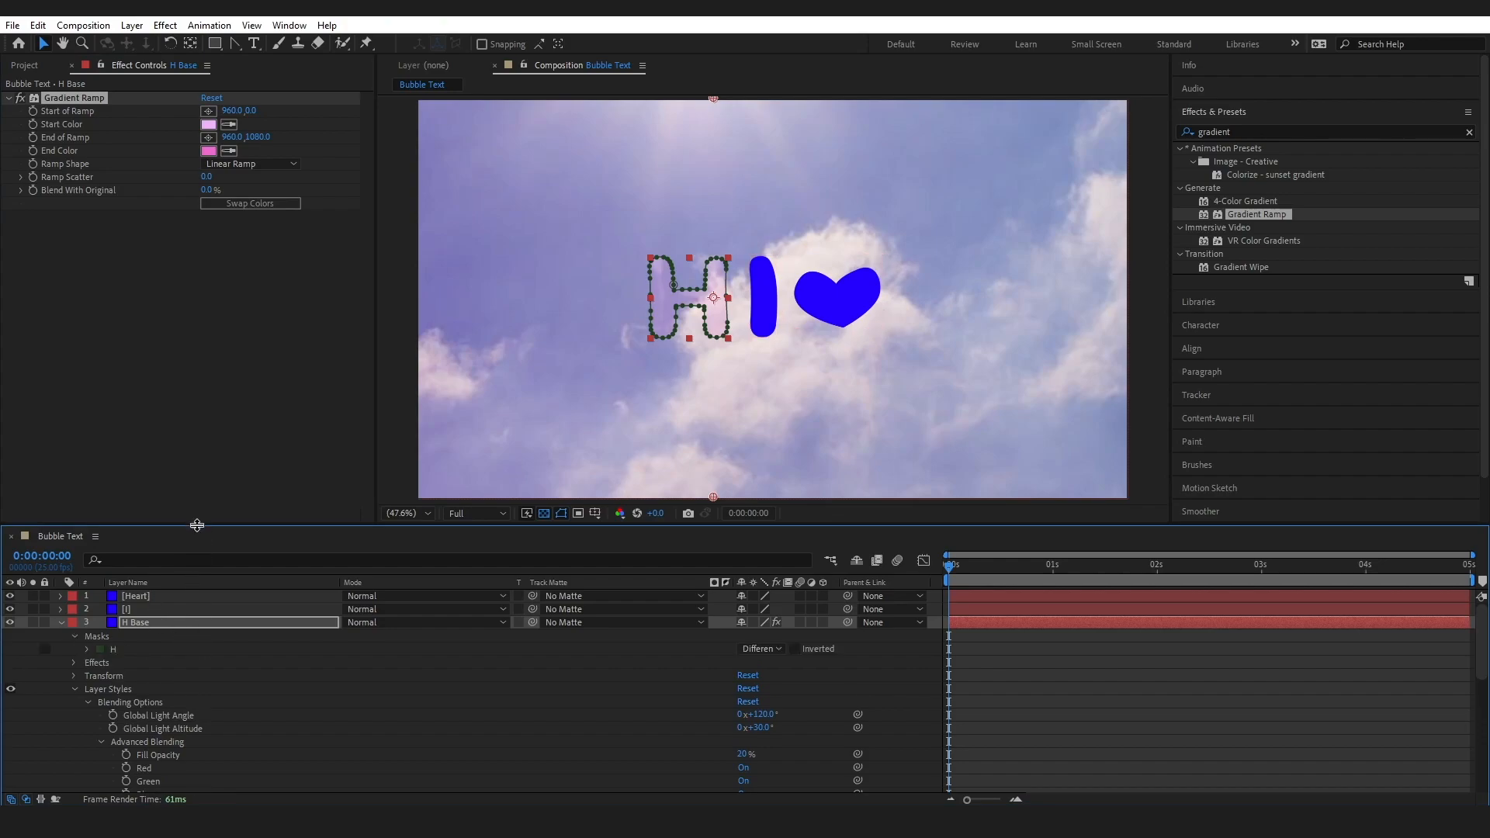
left_click_drag(197, 527, 197, 477)
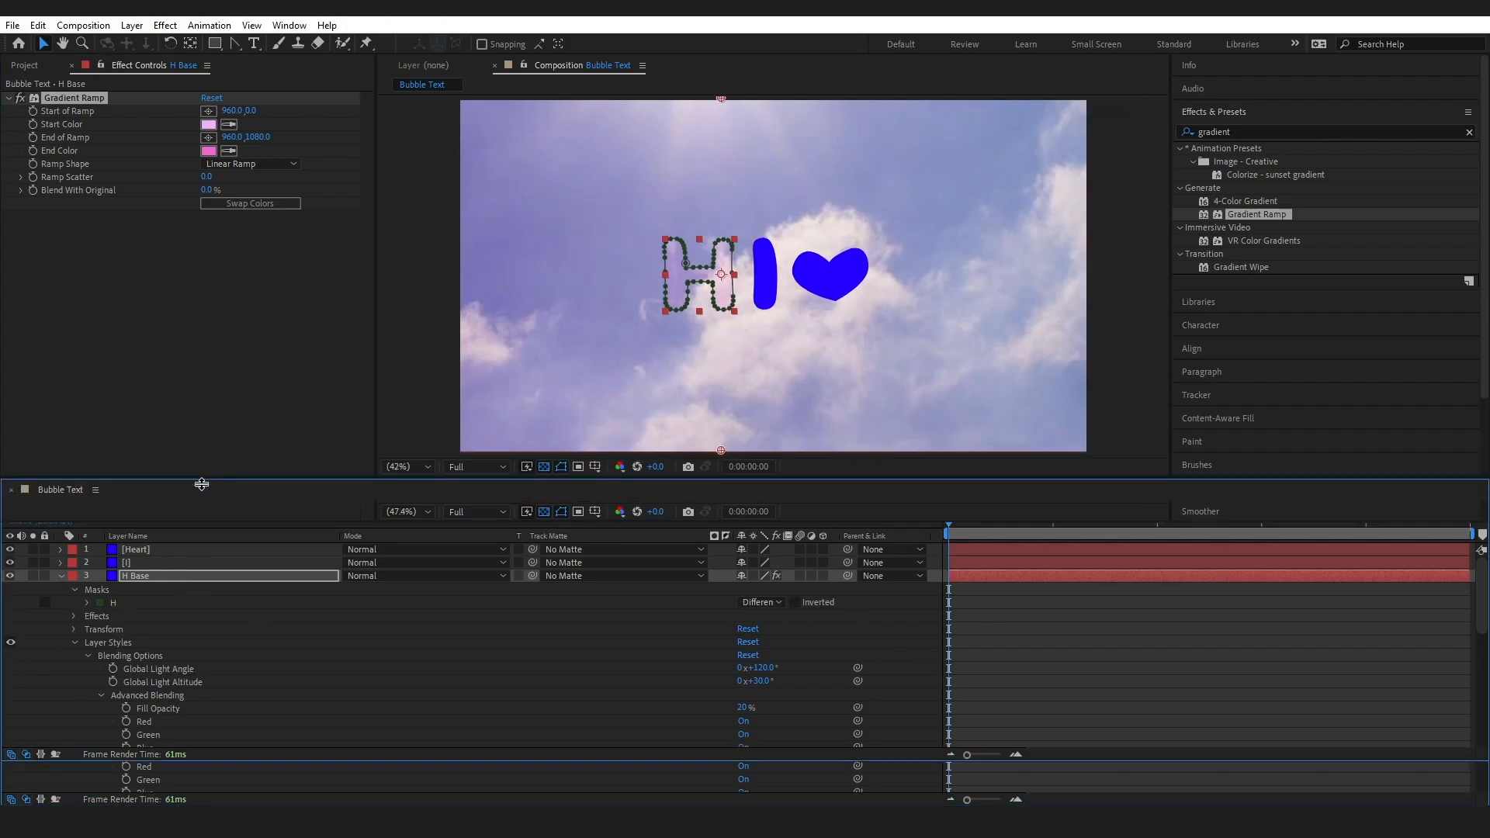
left_click(87, 599)
left_click(755, 625)
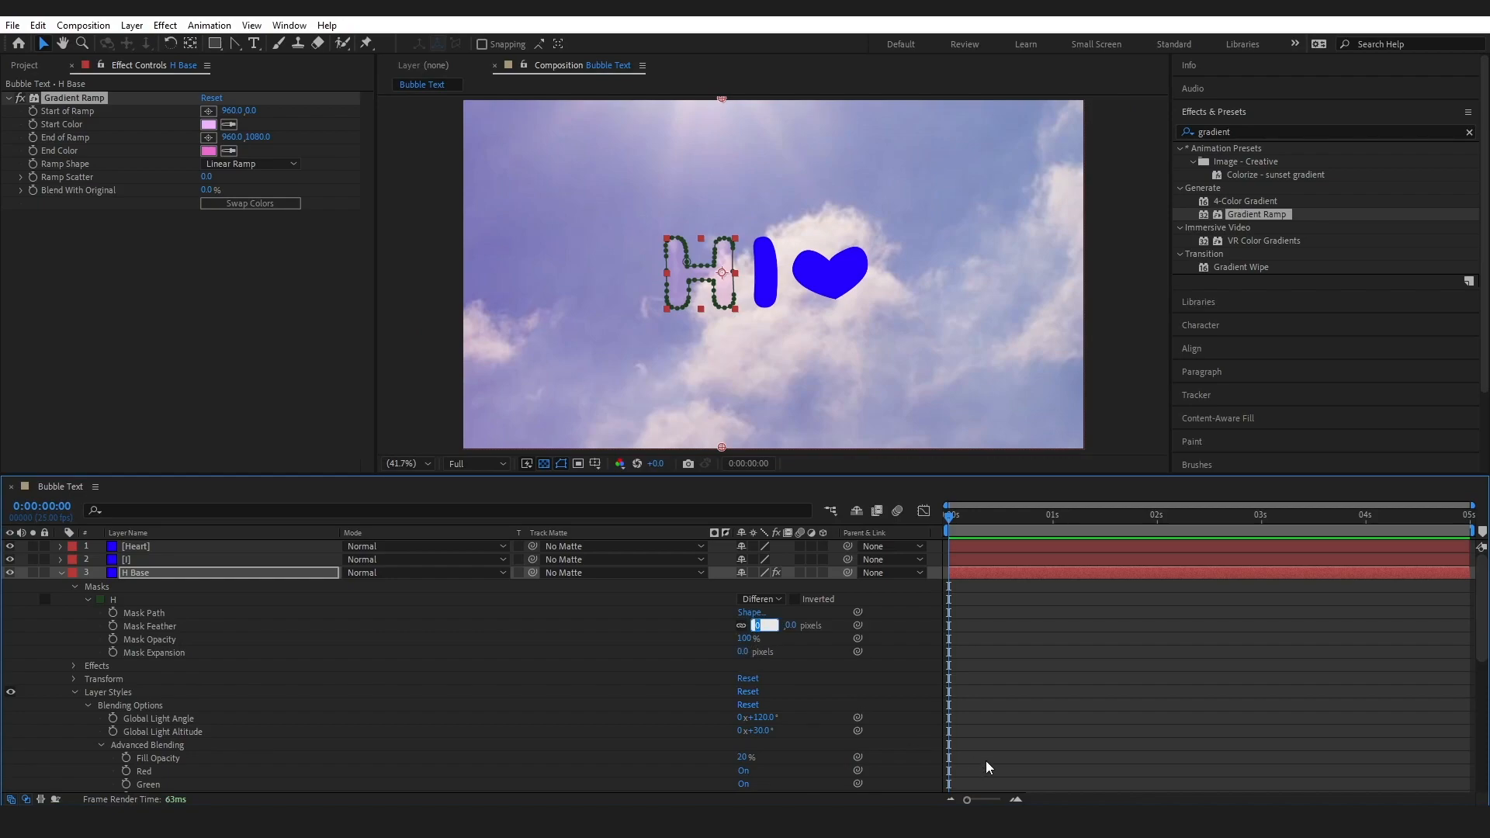
type("10")
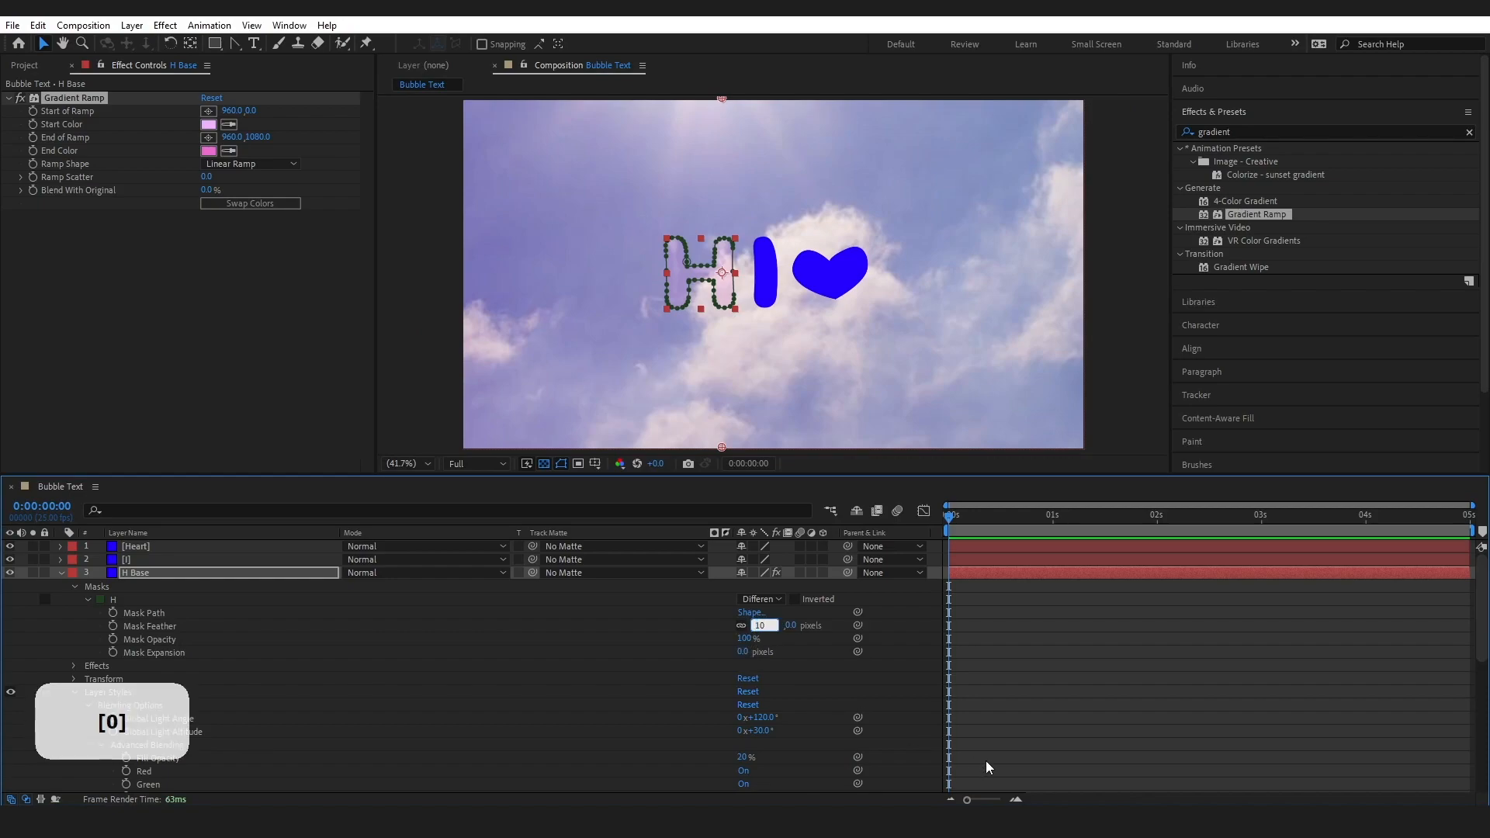
left_click(743, 652)
type("1")
key("Return")
left_click(61, 574)
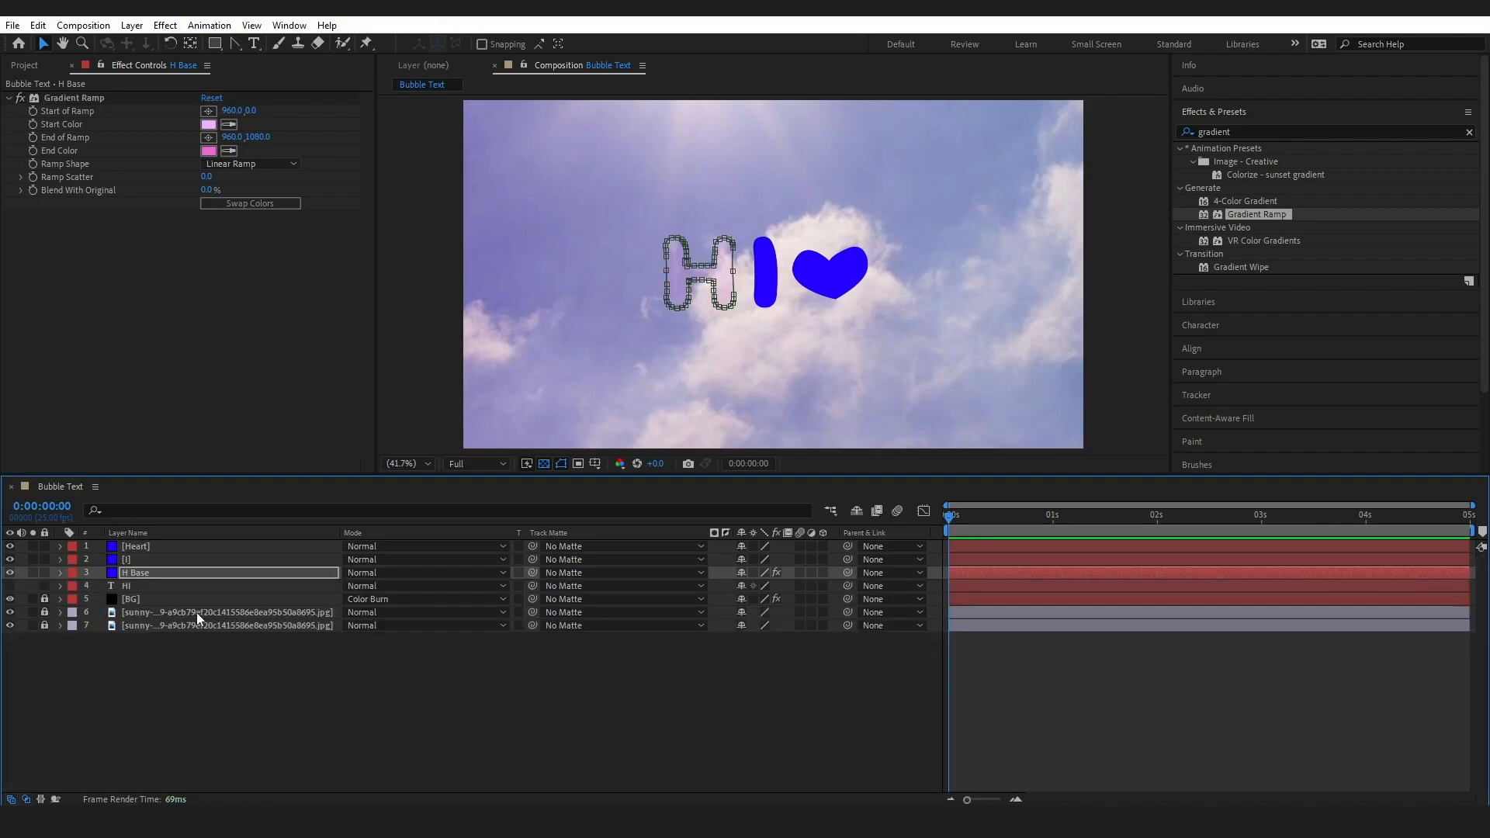
left_click(170, 683)
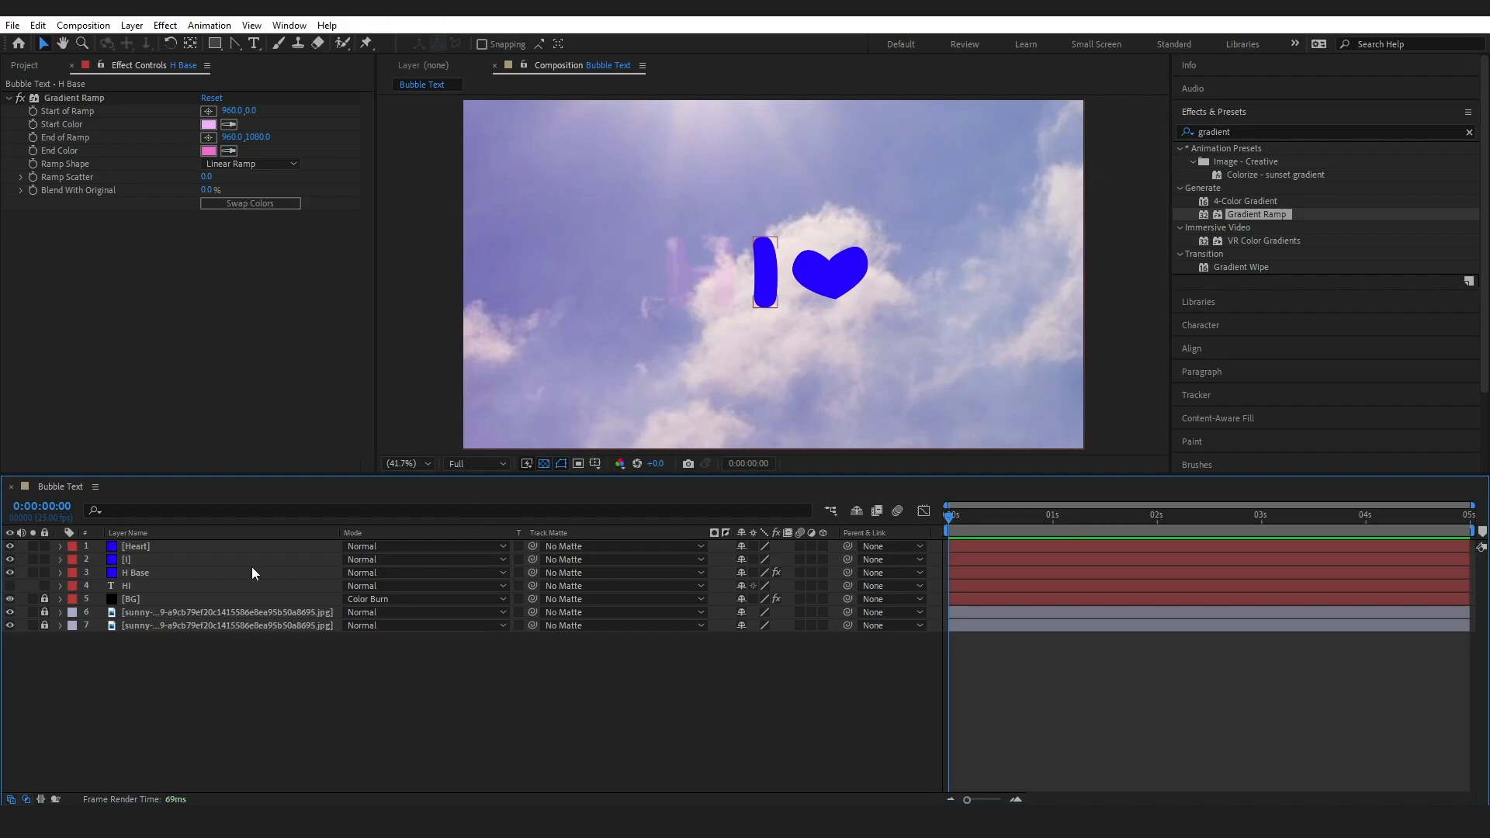
Duplicate the H Base layer and rename the copy H Internal Highlight 1
left_click(256, 572)
key("ctrl+d")
right_click(133, 577)
left_click(179, 530)
left_click_drag(132, 572, 244, 571)
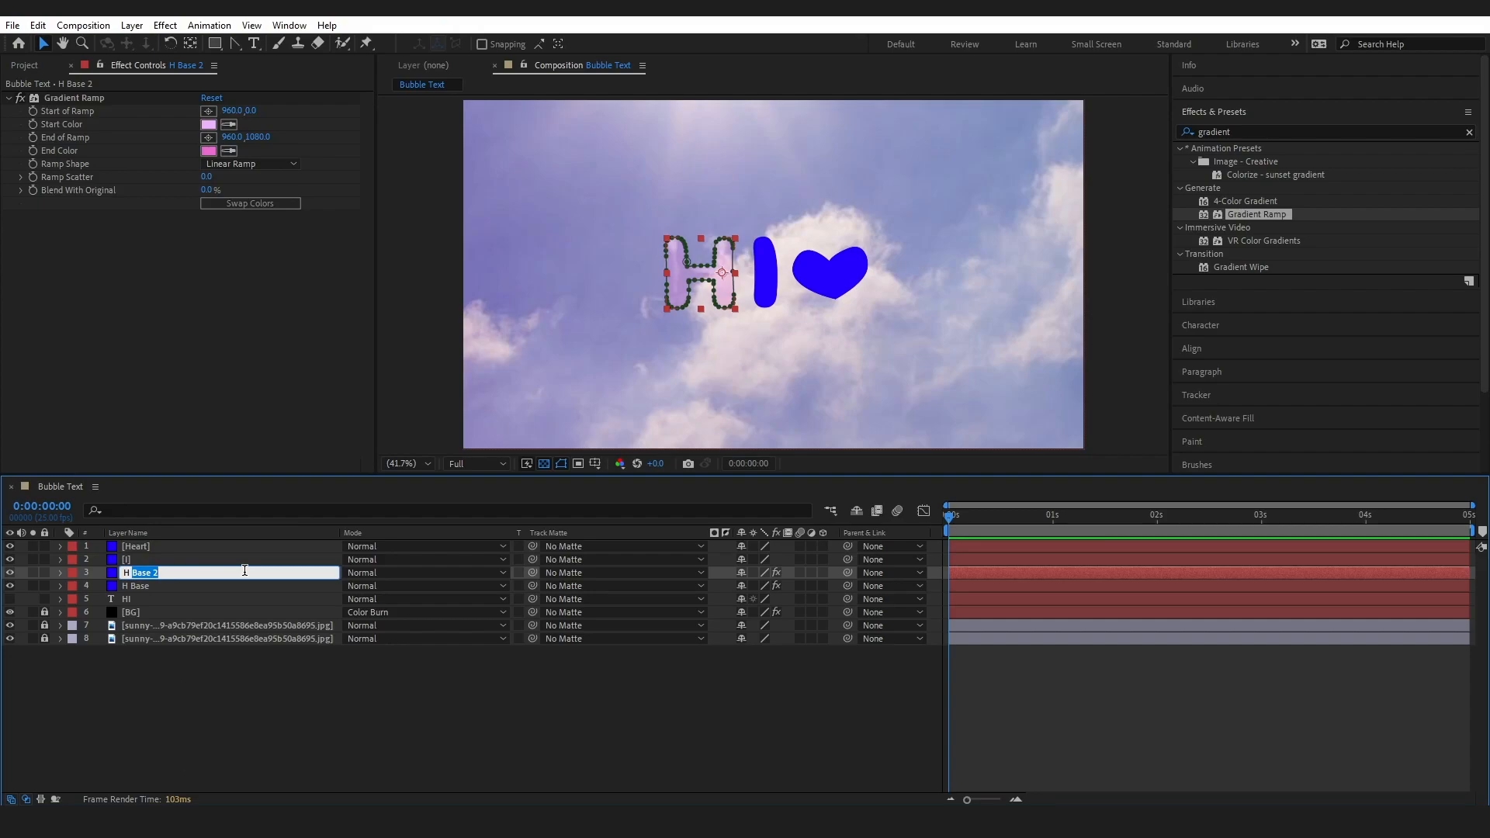
type("Internal")
key("Caps_Lock")
type("Highlight")
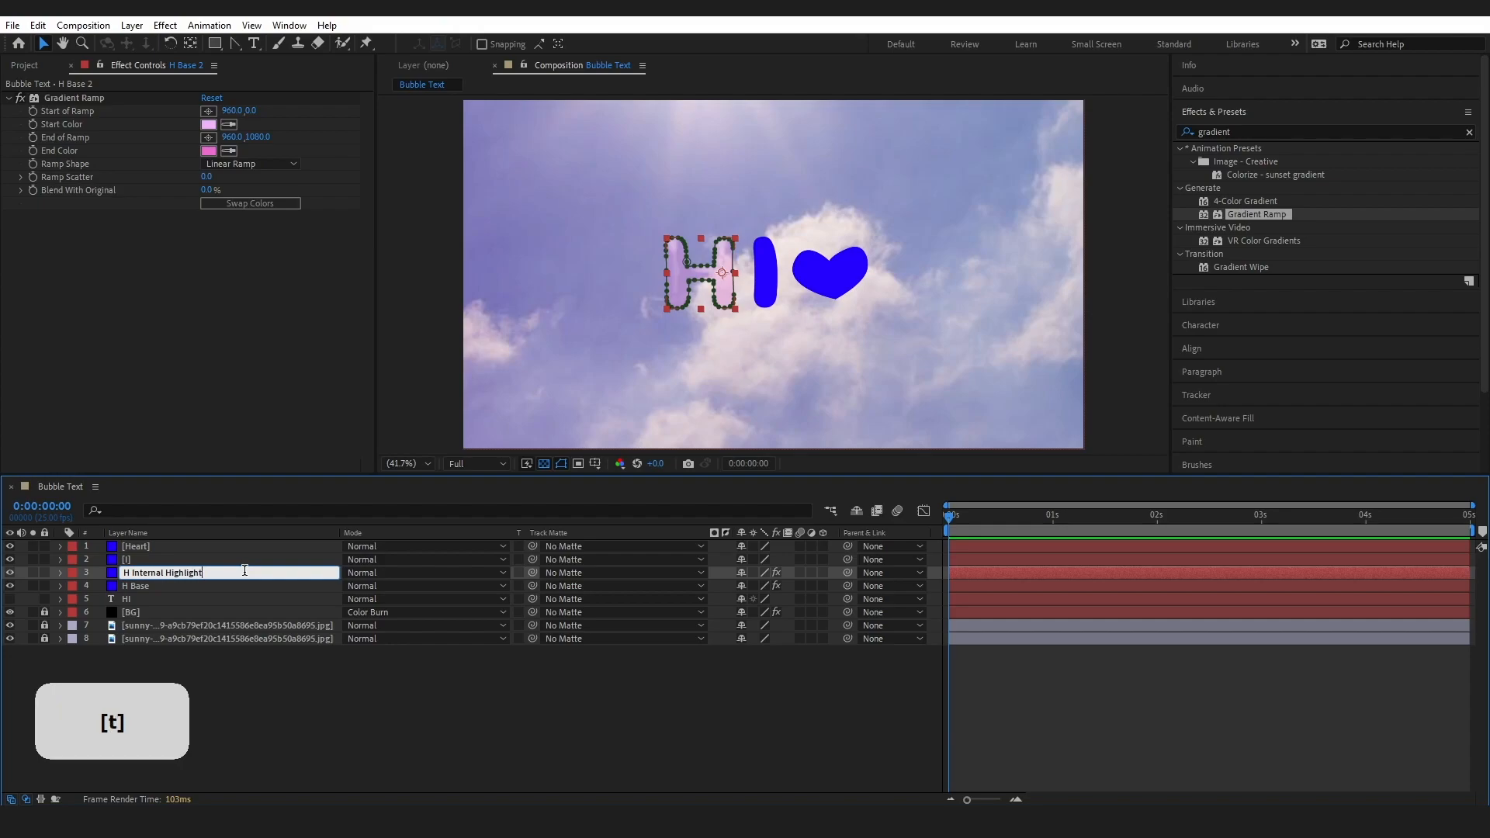
type(" 1")
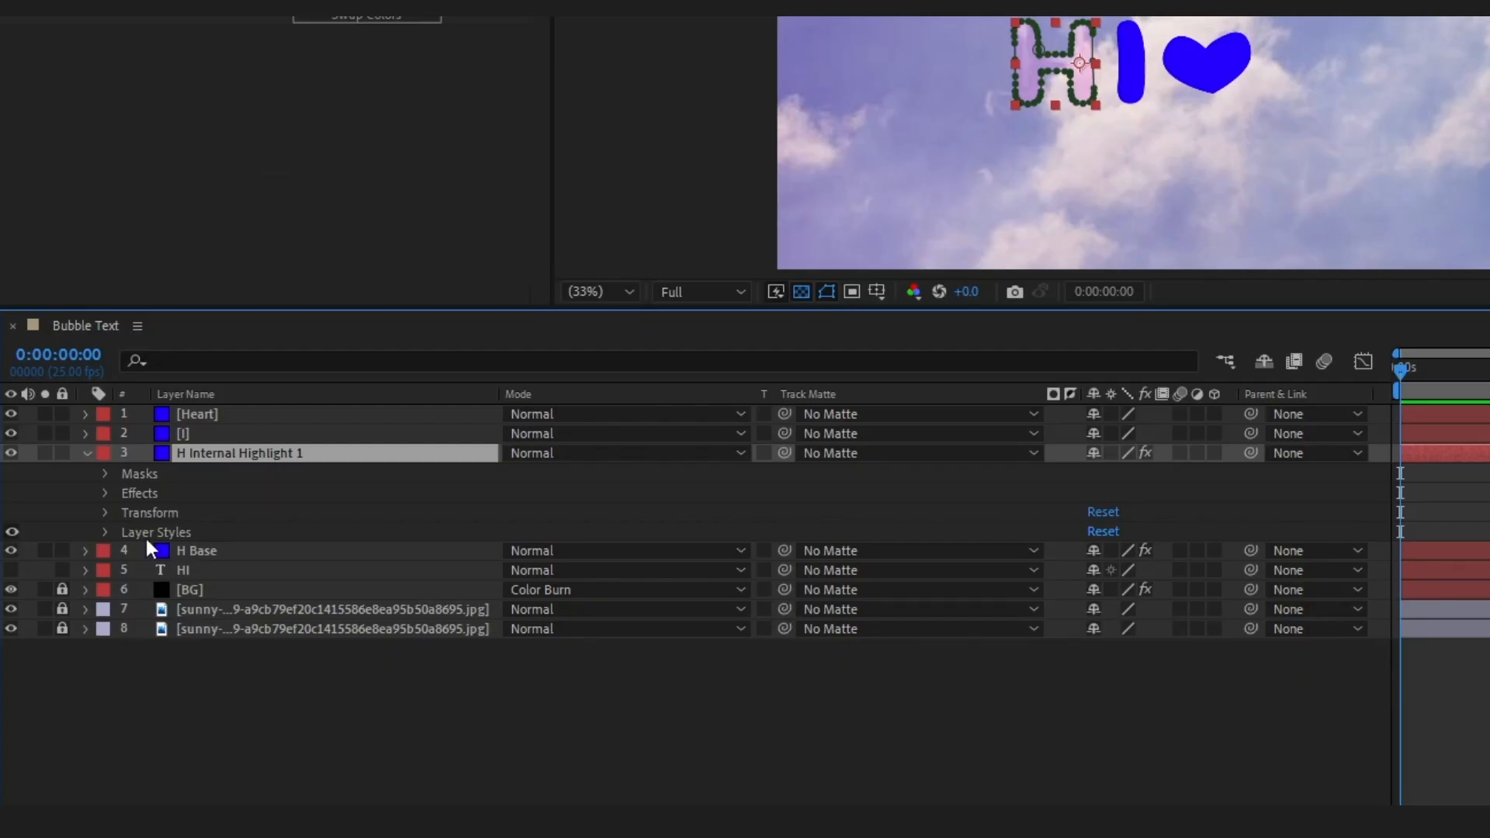
Delete all effects from the H Internal Highlight 1 layer, keeping its layer styles
left_click(103, 533)
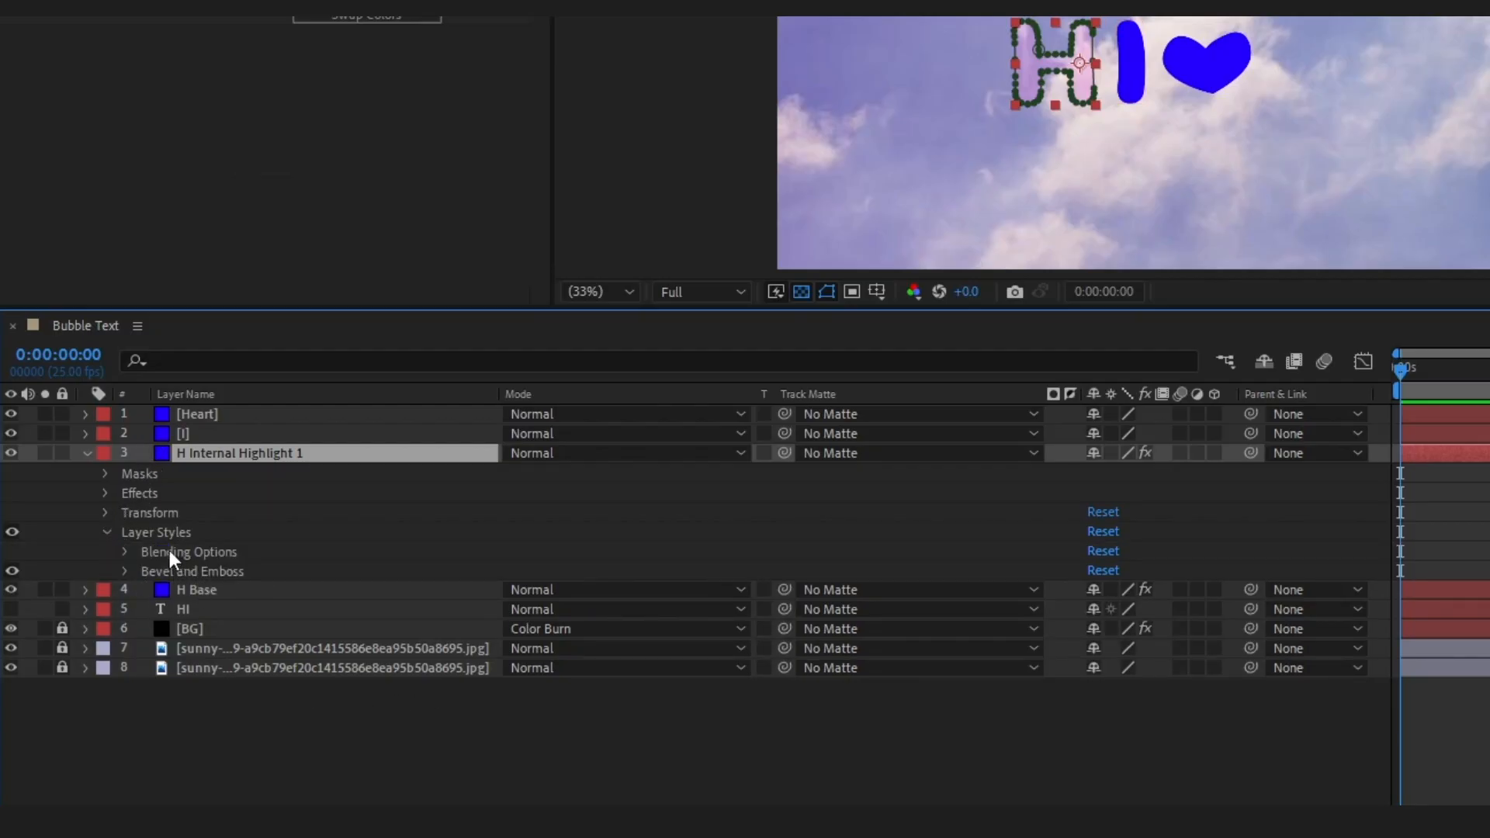
left_click(147, 496)
key("Delete")
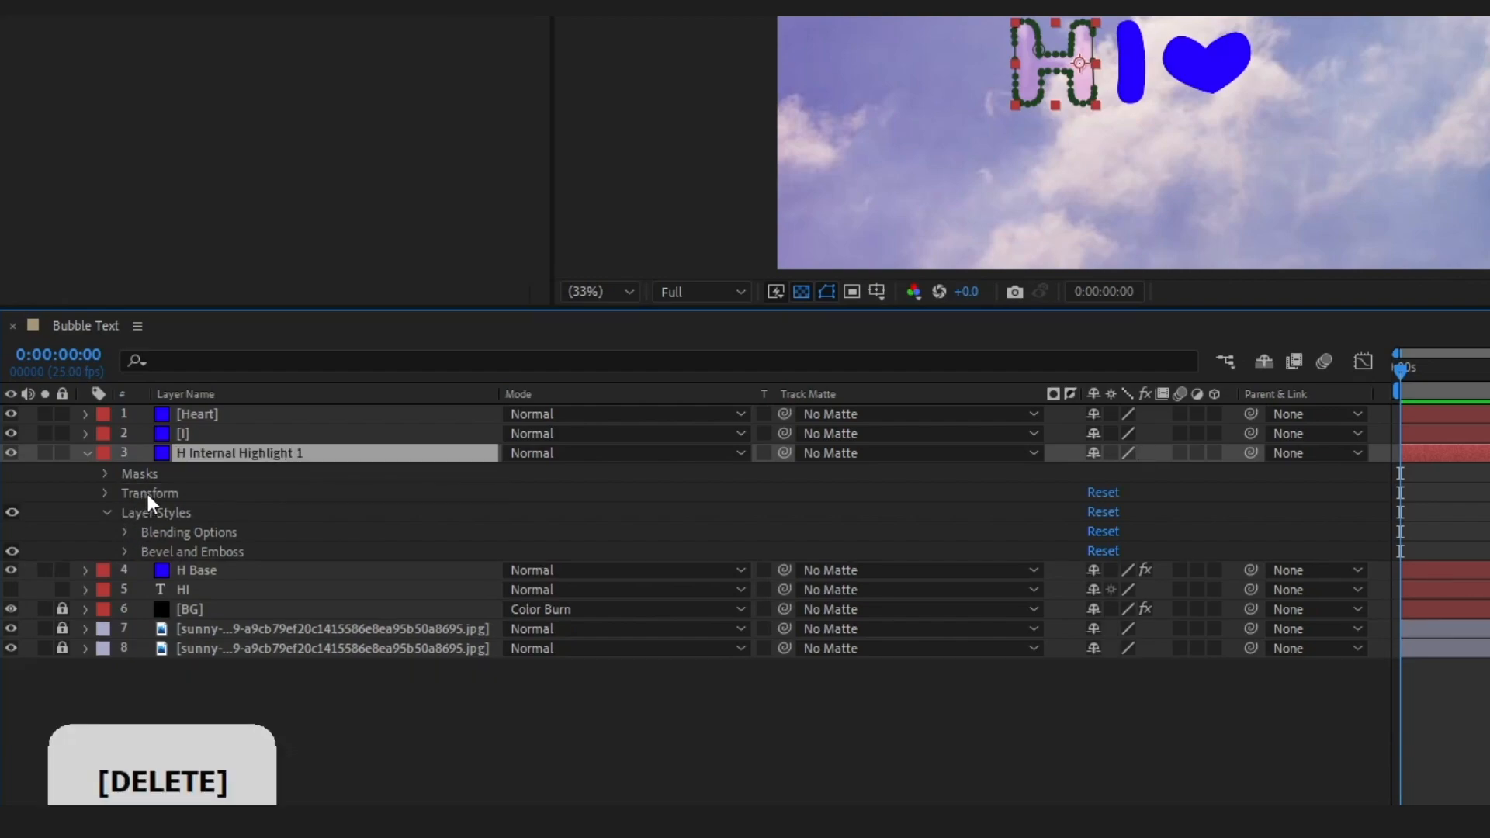
Set the Fill Opacity of H Internal Highlight 1 to 0% in its Advanced Blending options
left_click(125, 533)
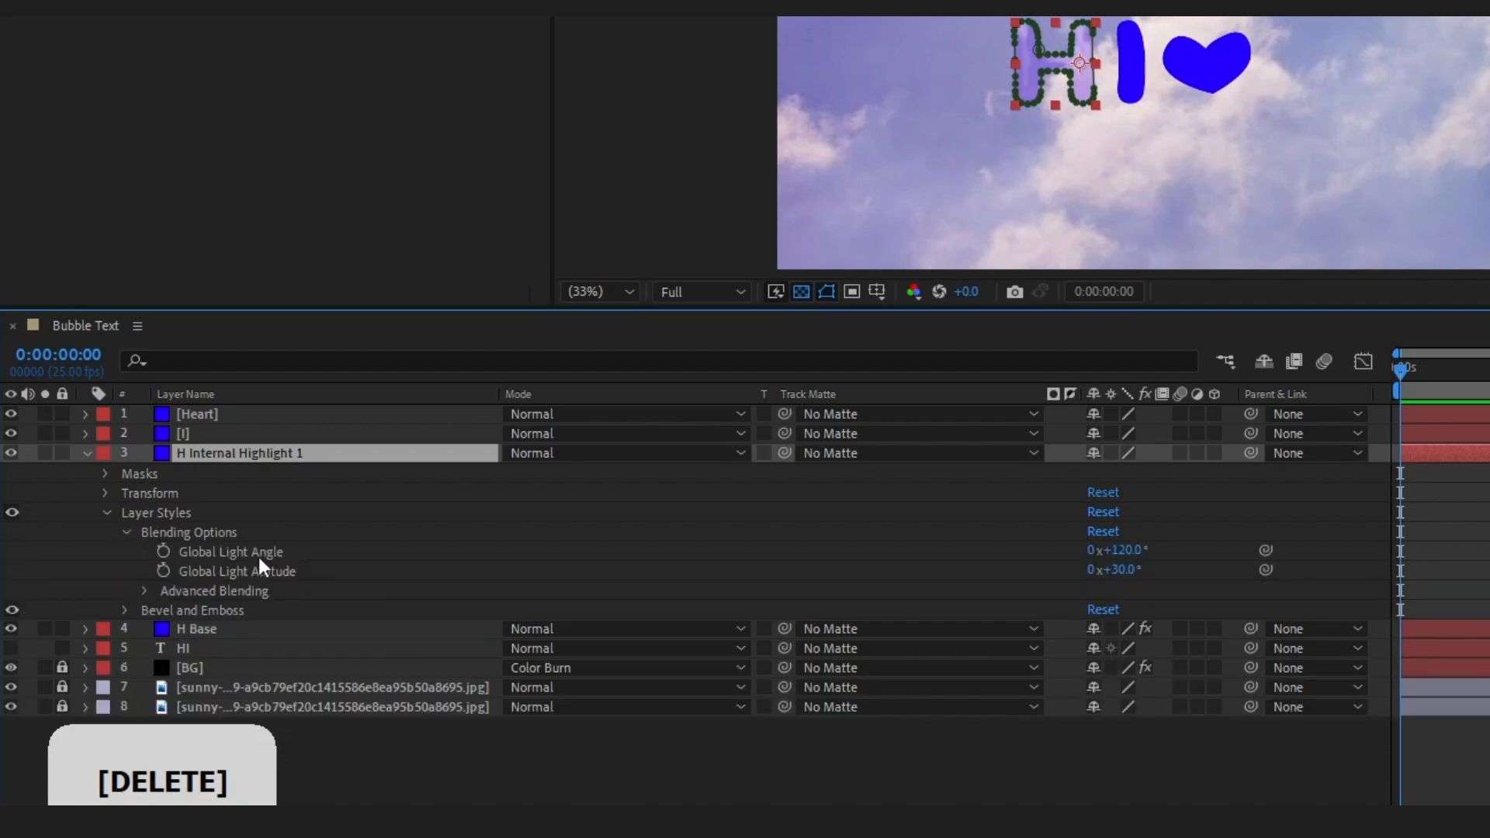
left_click(144, 589)
left_click(1096, 613)
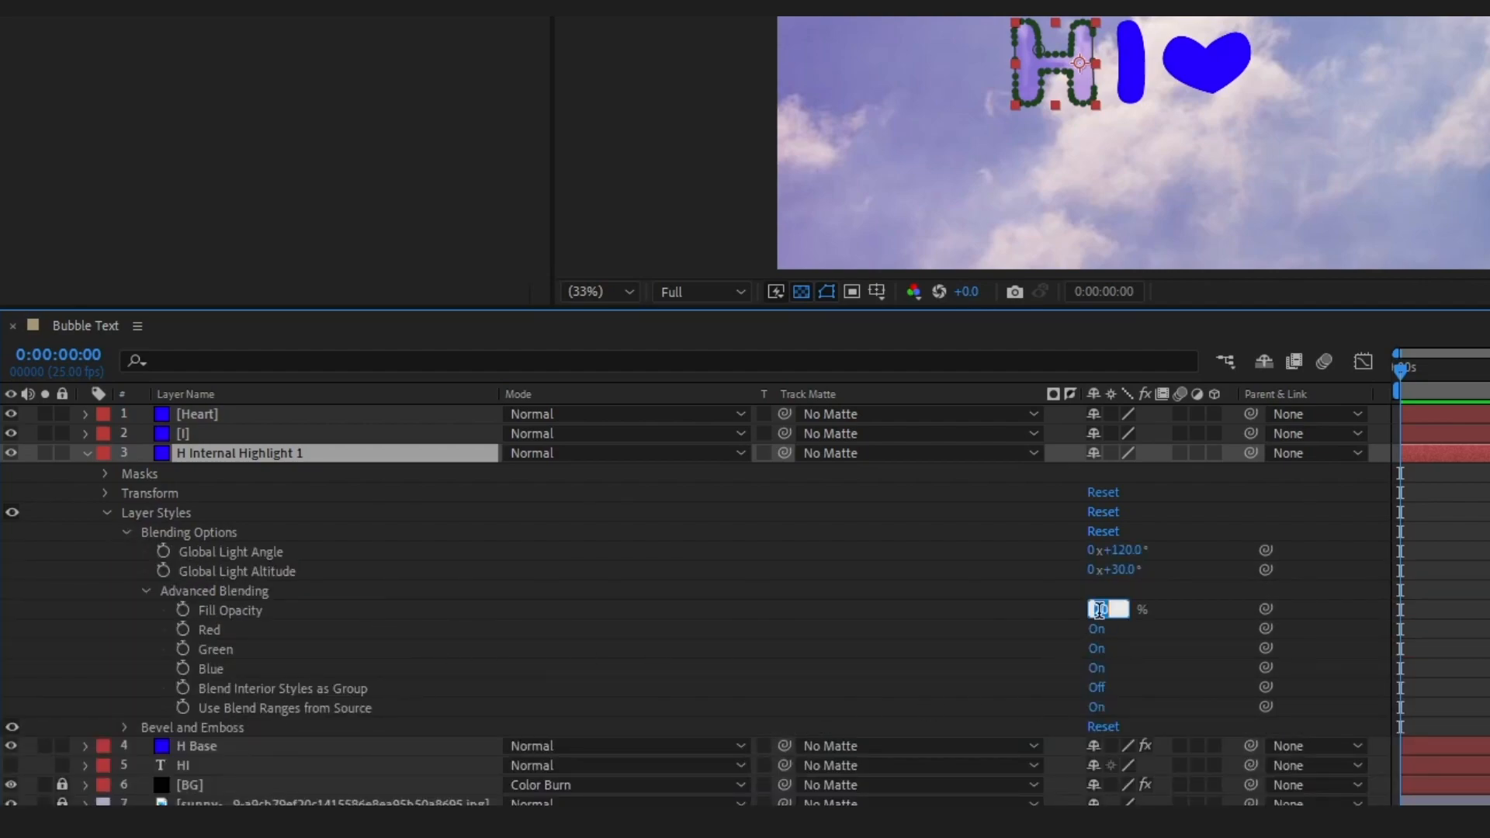
type("0")
key("Return")
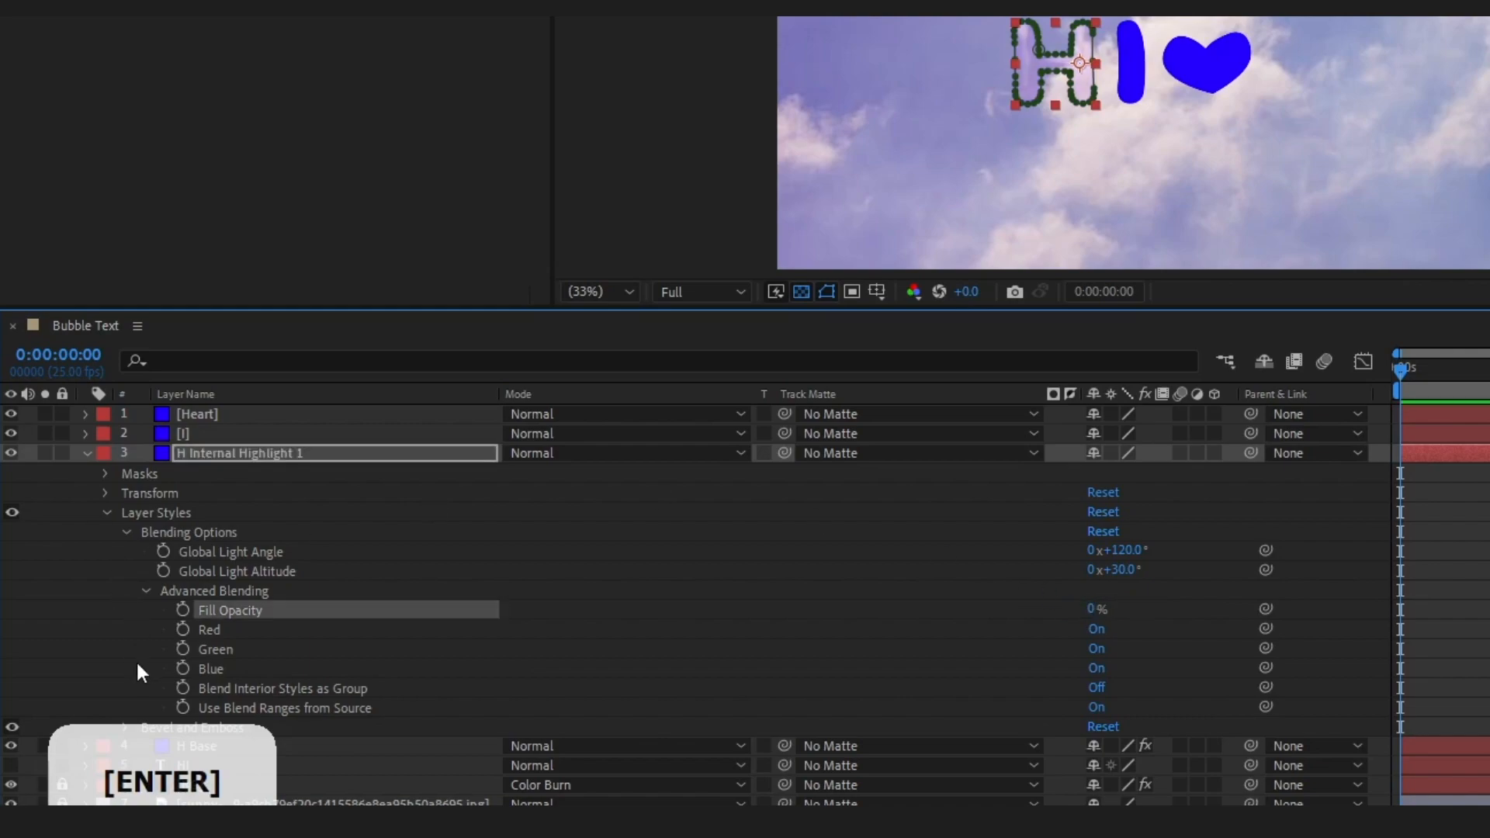
left_click(161, 594)
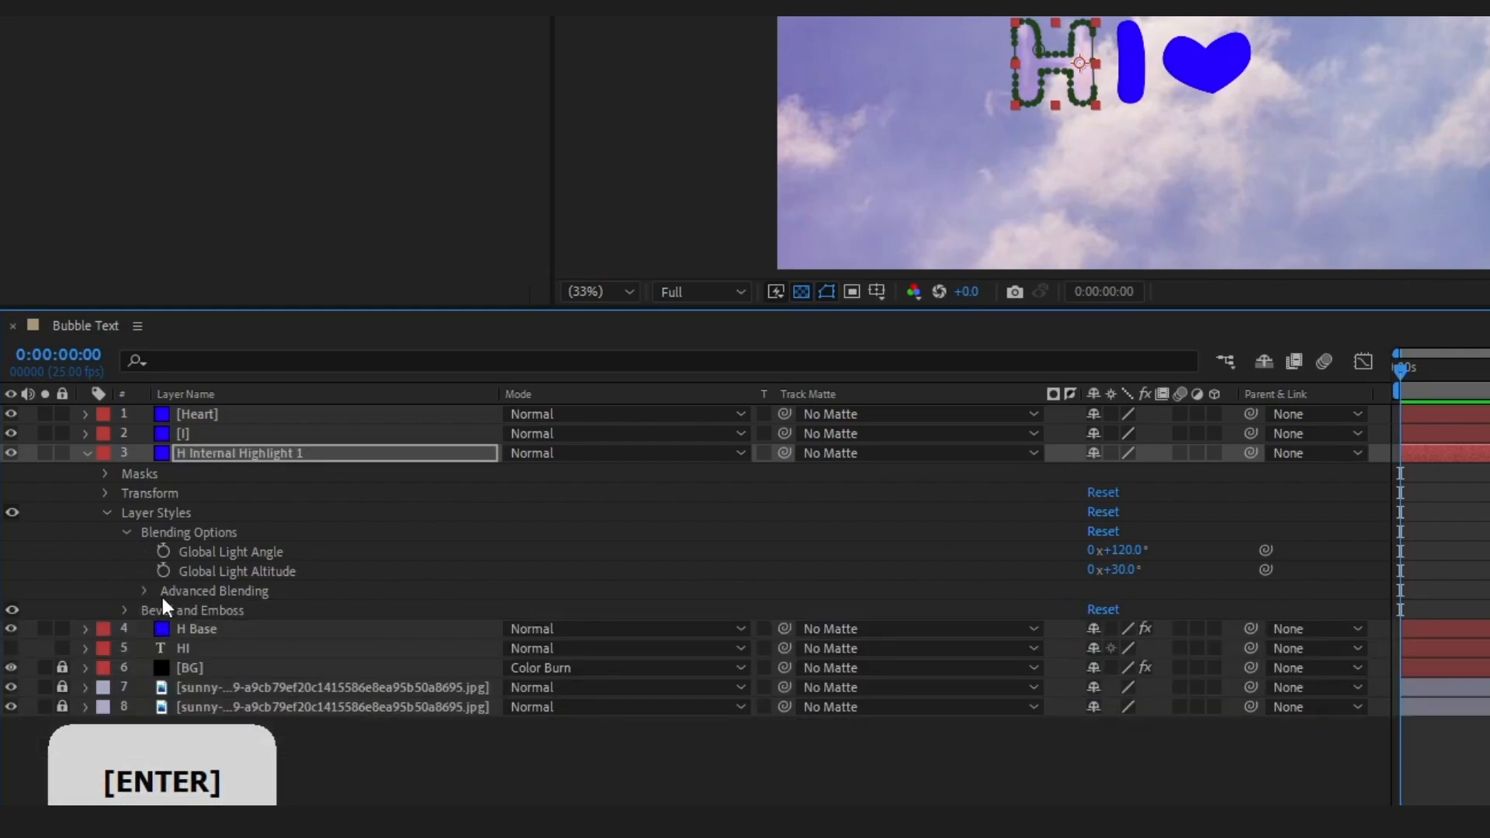
Change the Bevel and Emboss style of H Internal Highlight 1 to Pillow Emboss and set its Size to 70
left_click(125, 610)
left_click_drag(432, 309, 437, 145)
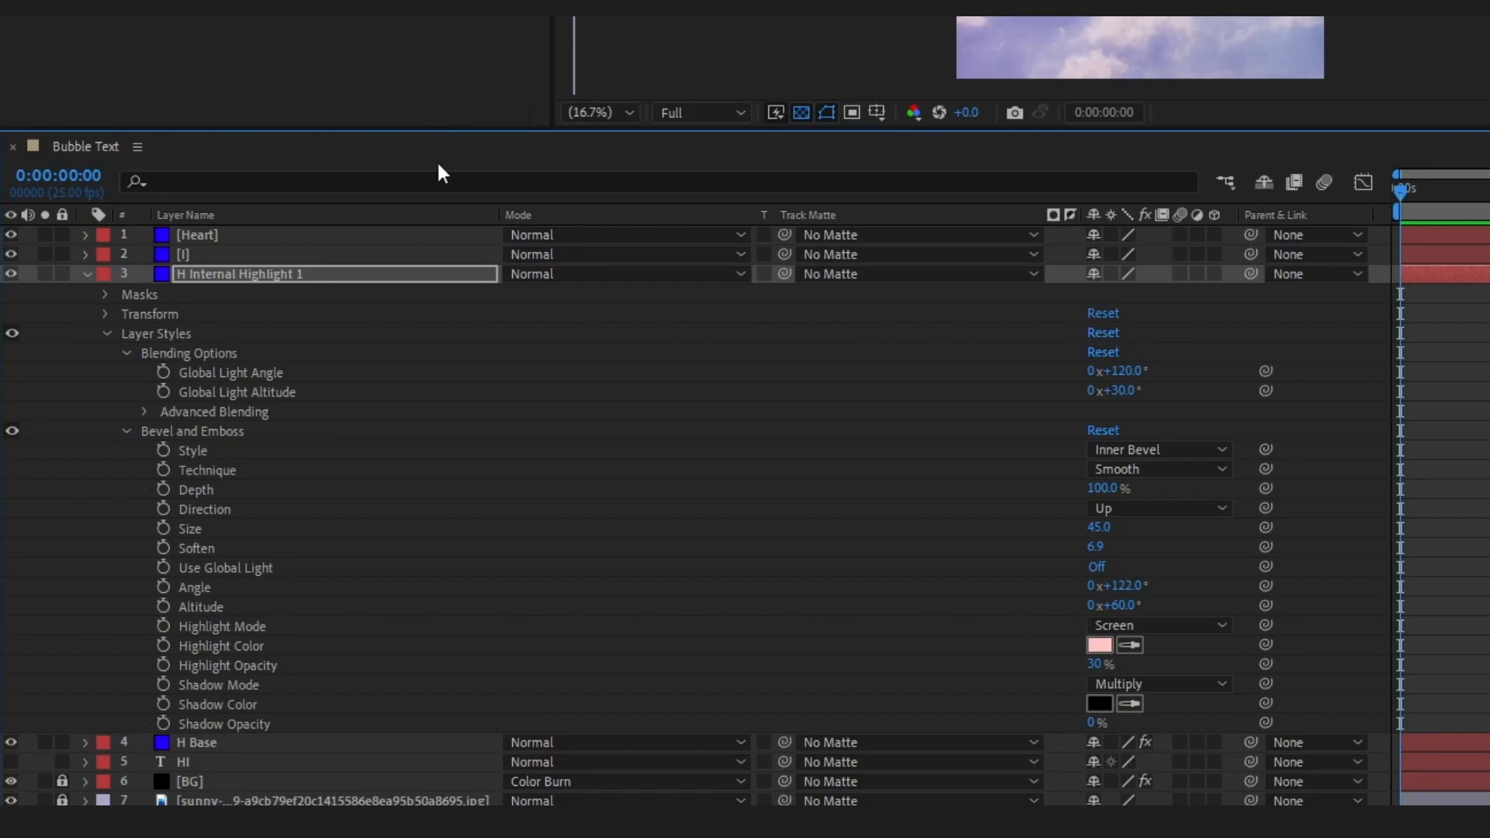
left_click(1170, 450)
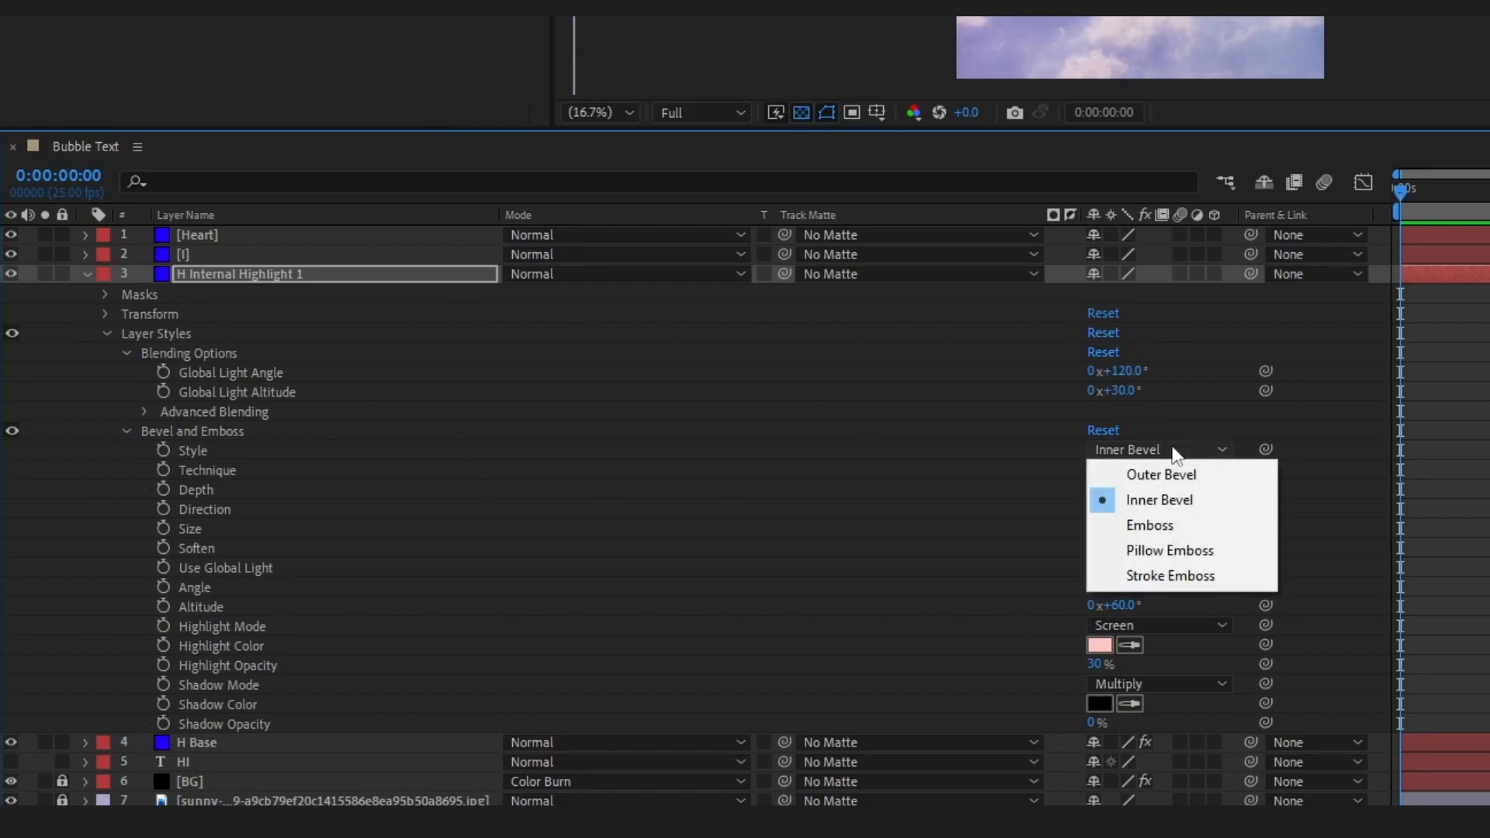
left_click(1168, 553)
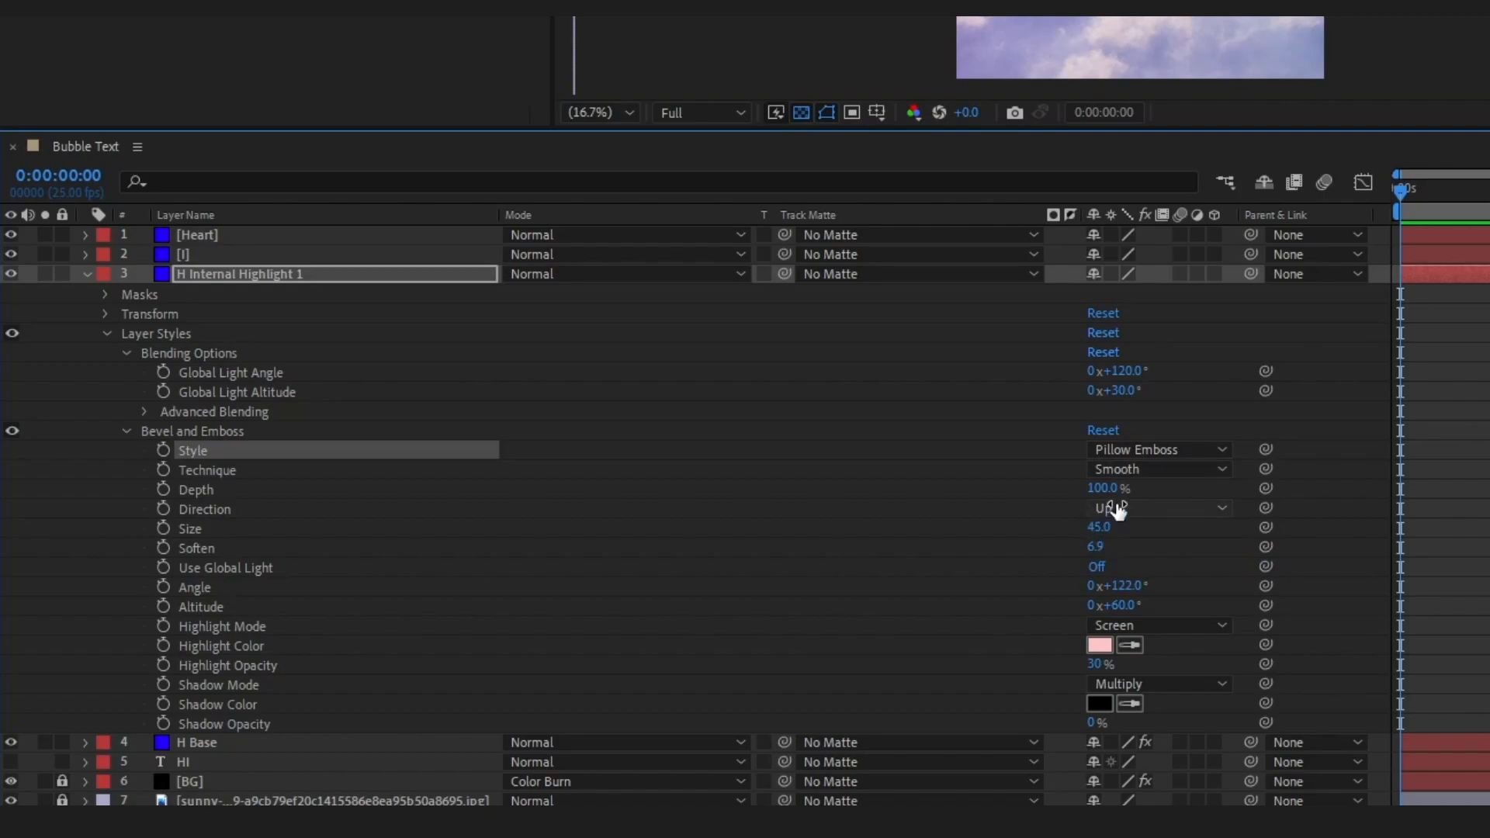
left_click(1101, 526)
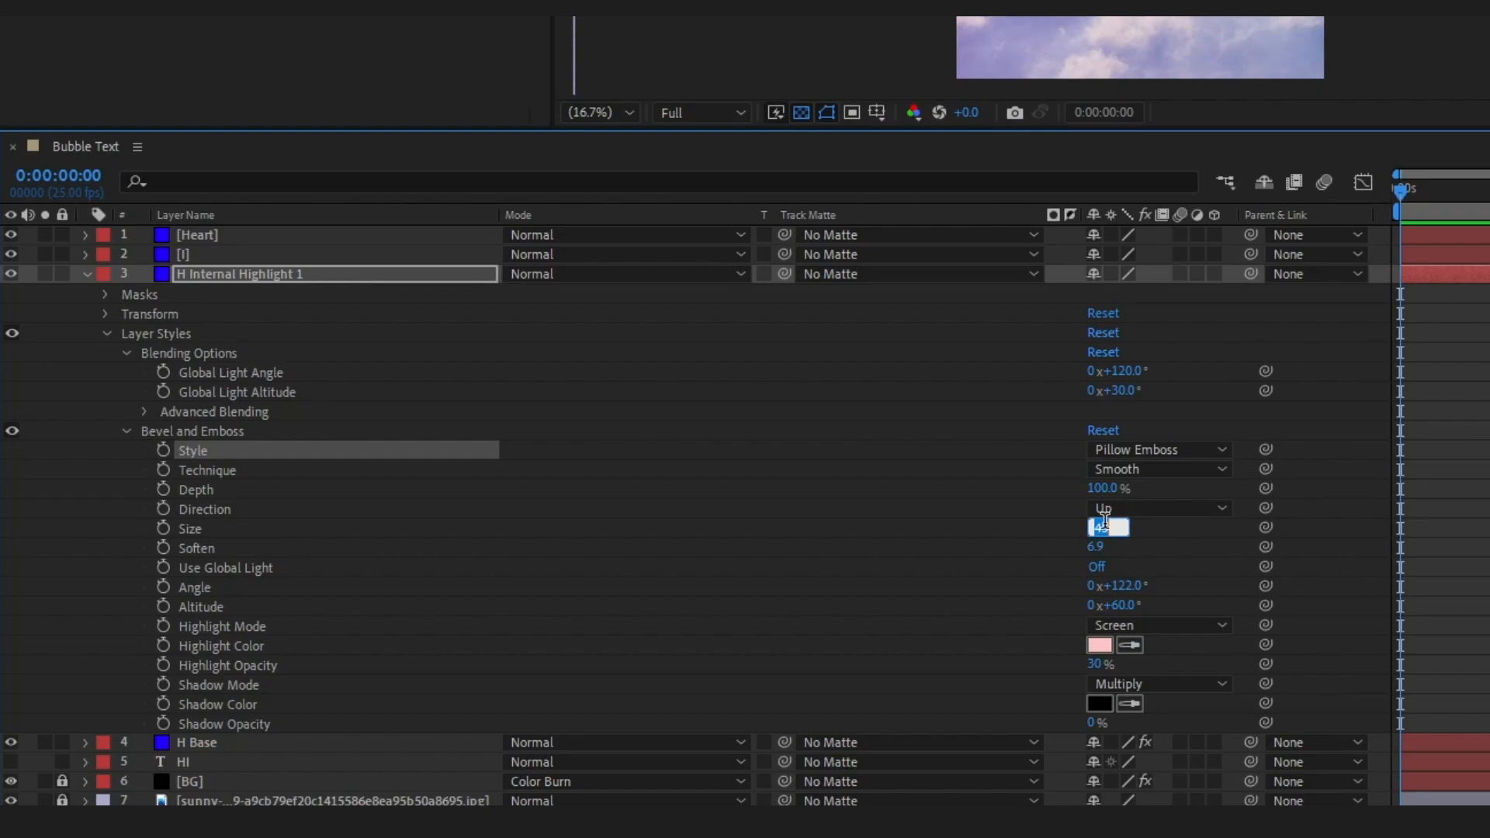
type("70")
key("Return")
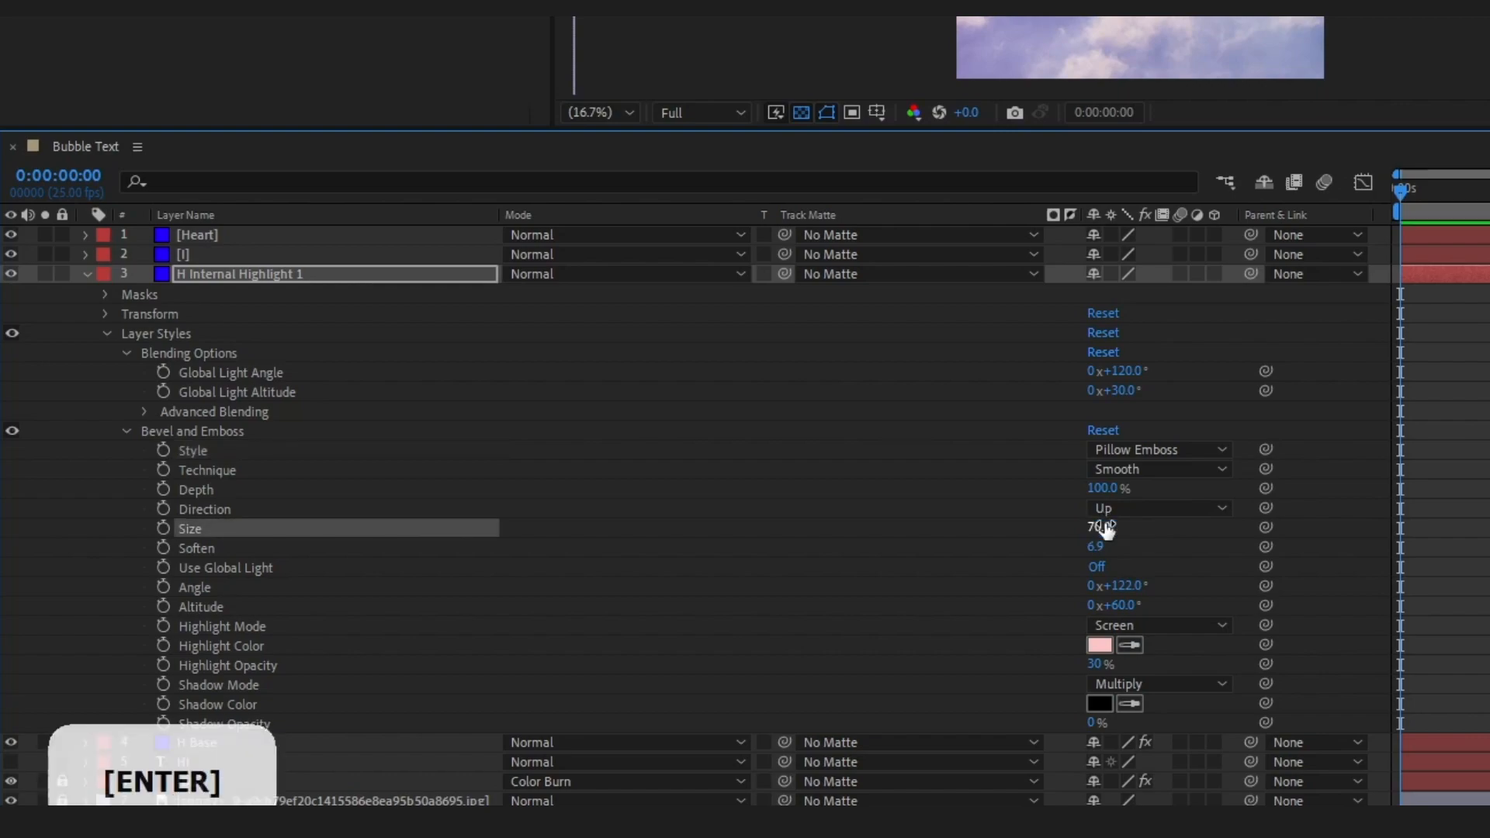
Set the bevel's Soften to 0 and its Altitude to 80° on H Internal Highlight 1
left_click(1097, 546)
key("Return")
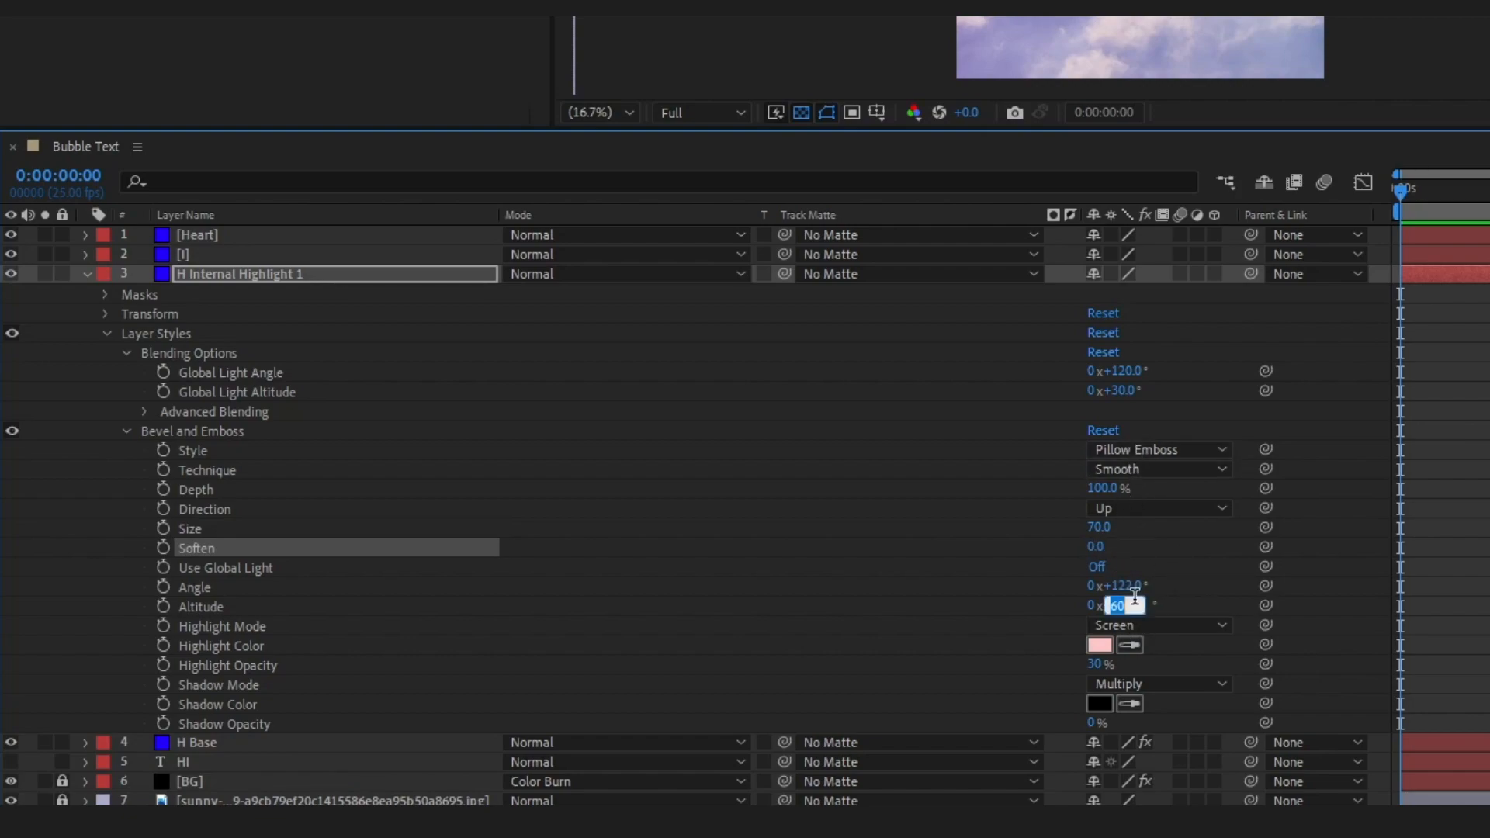
type("80")
key("Return")
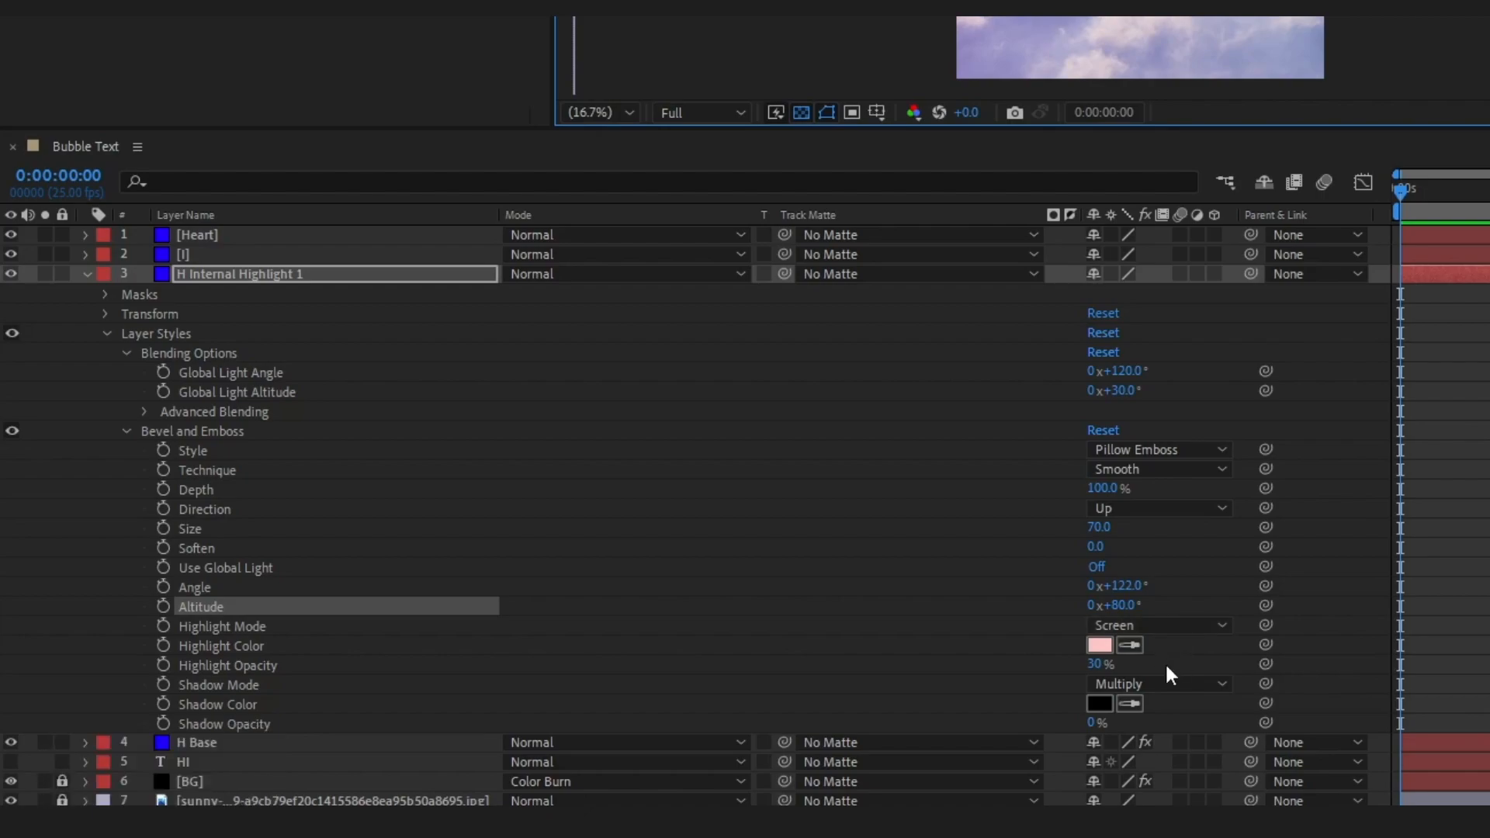
Set the bevel's Highlight Color to 1600BA and its Highlight Opacity to 100%
left_click(1098, 649)
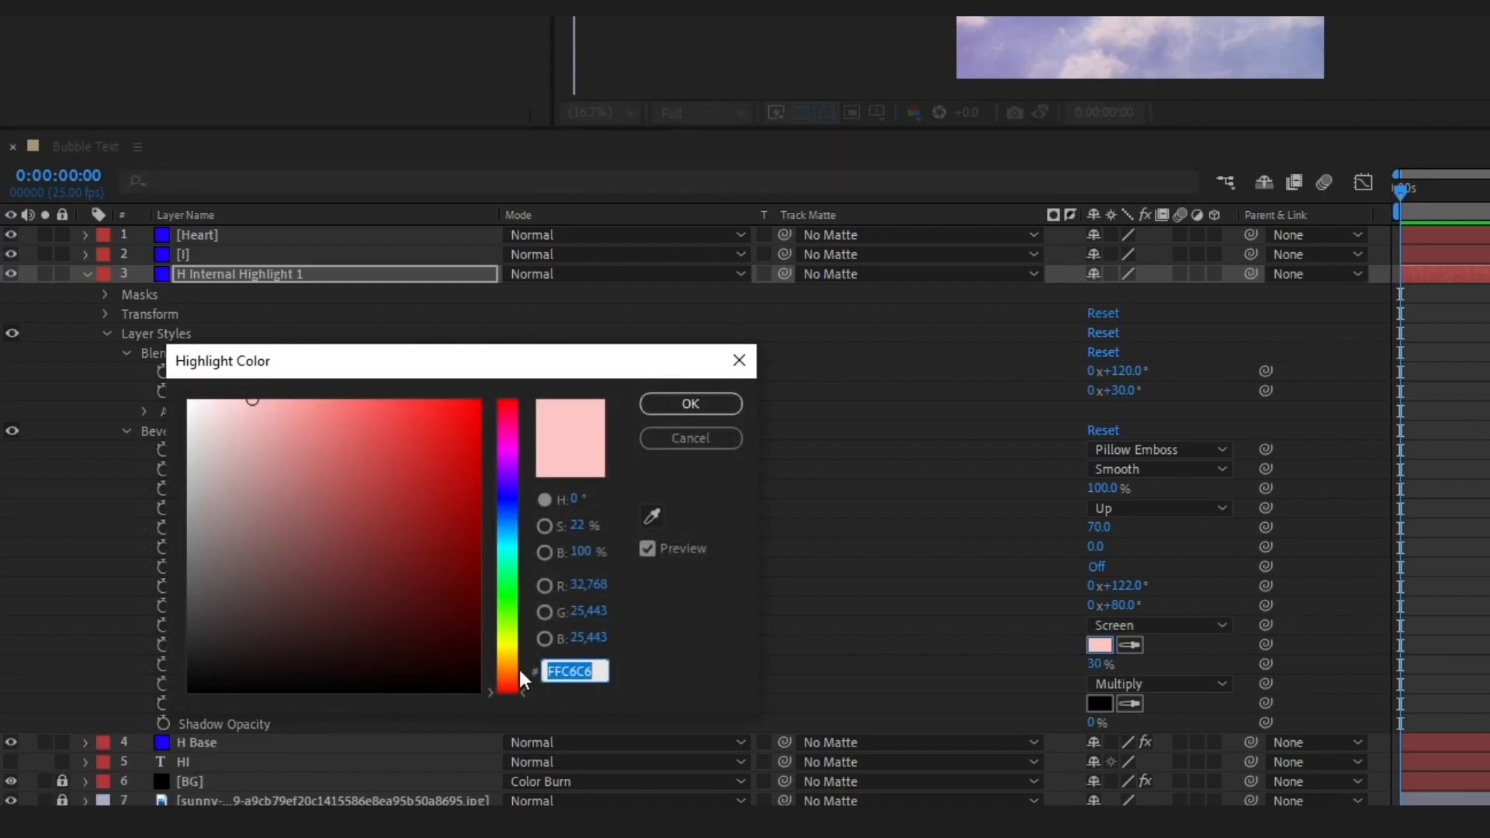
type("16")
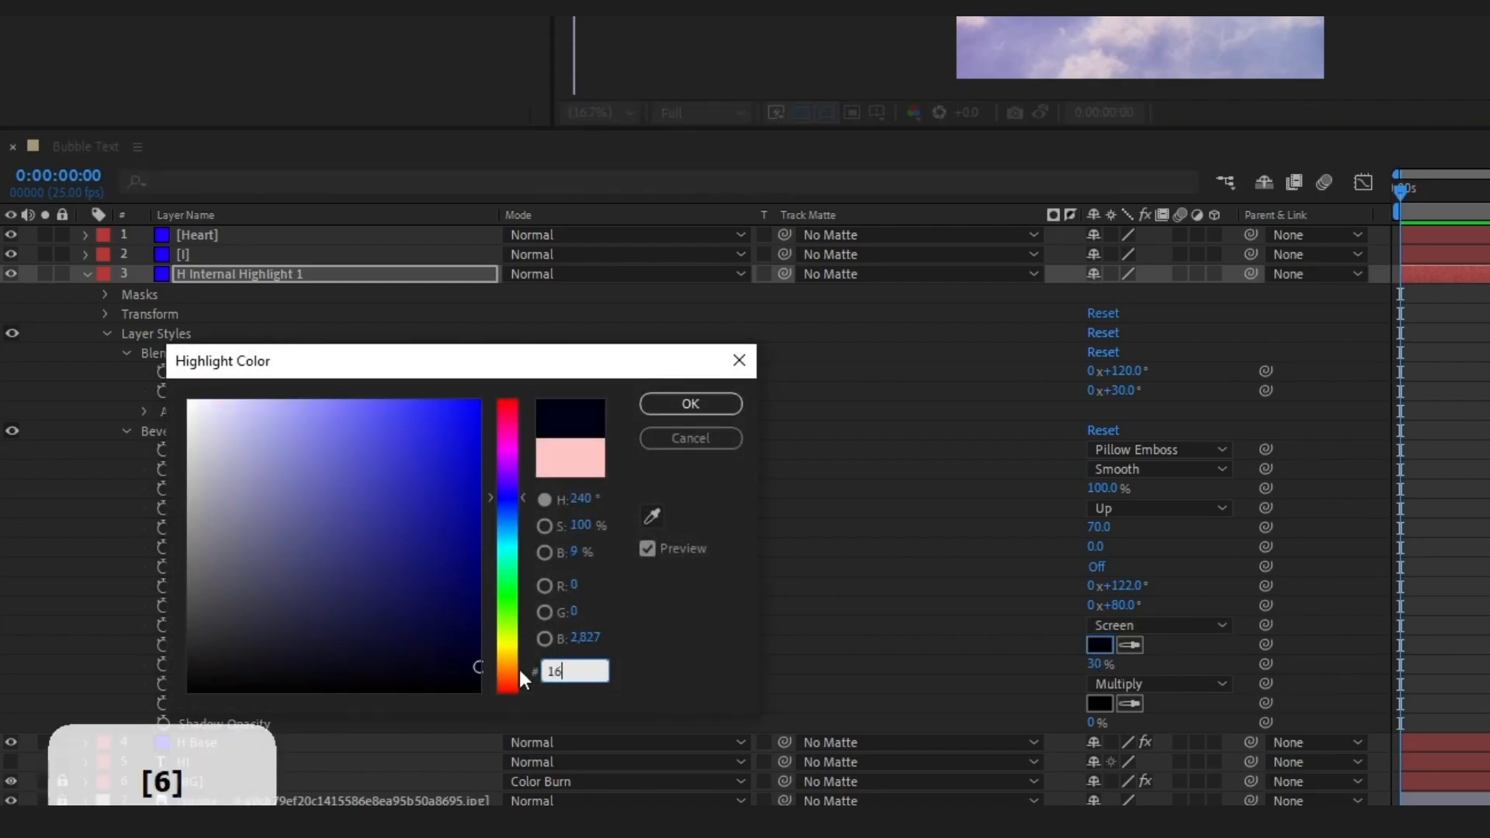
type("00")
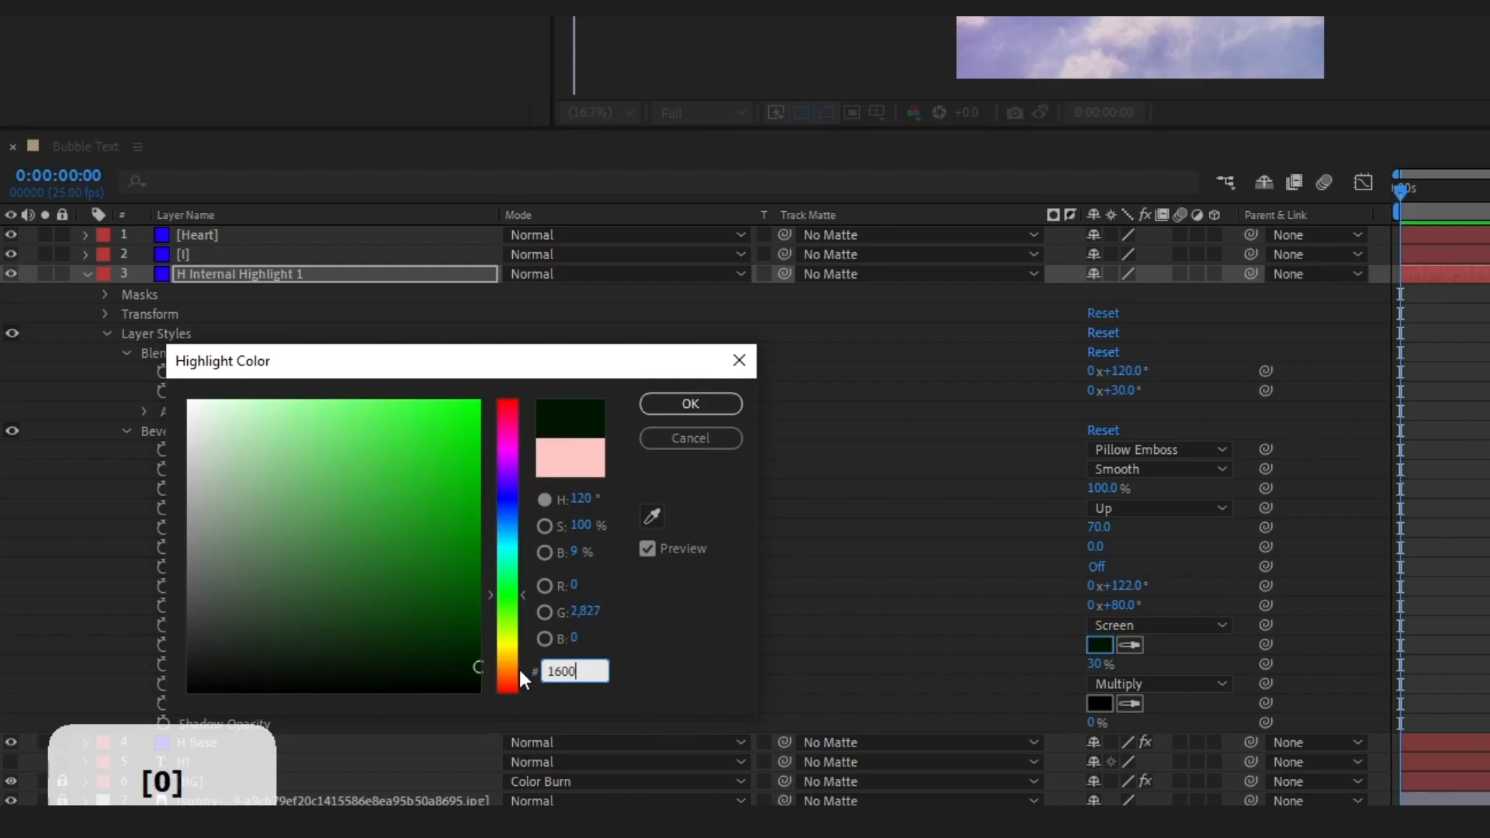
type("ba")
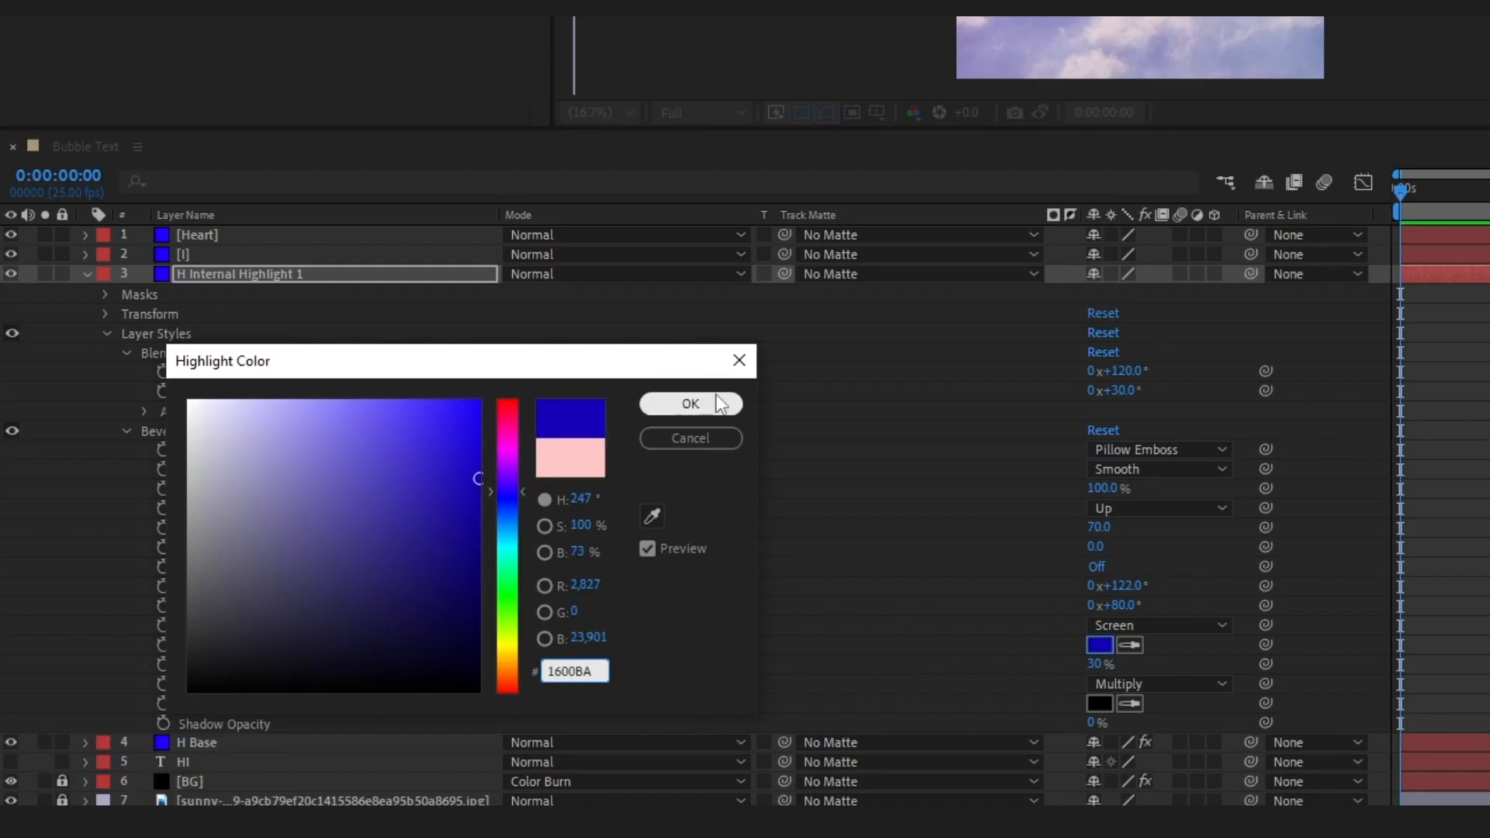
left_click(720, 404)
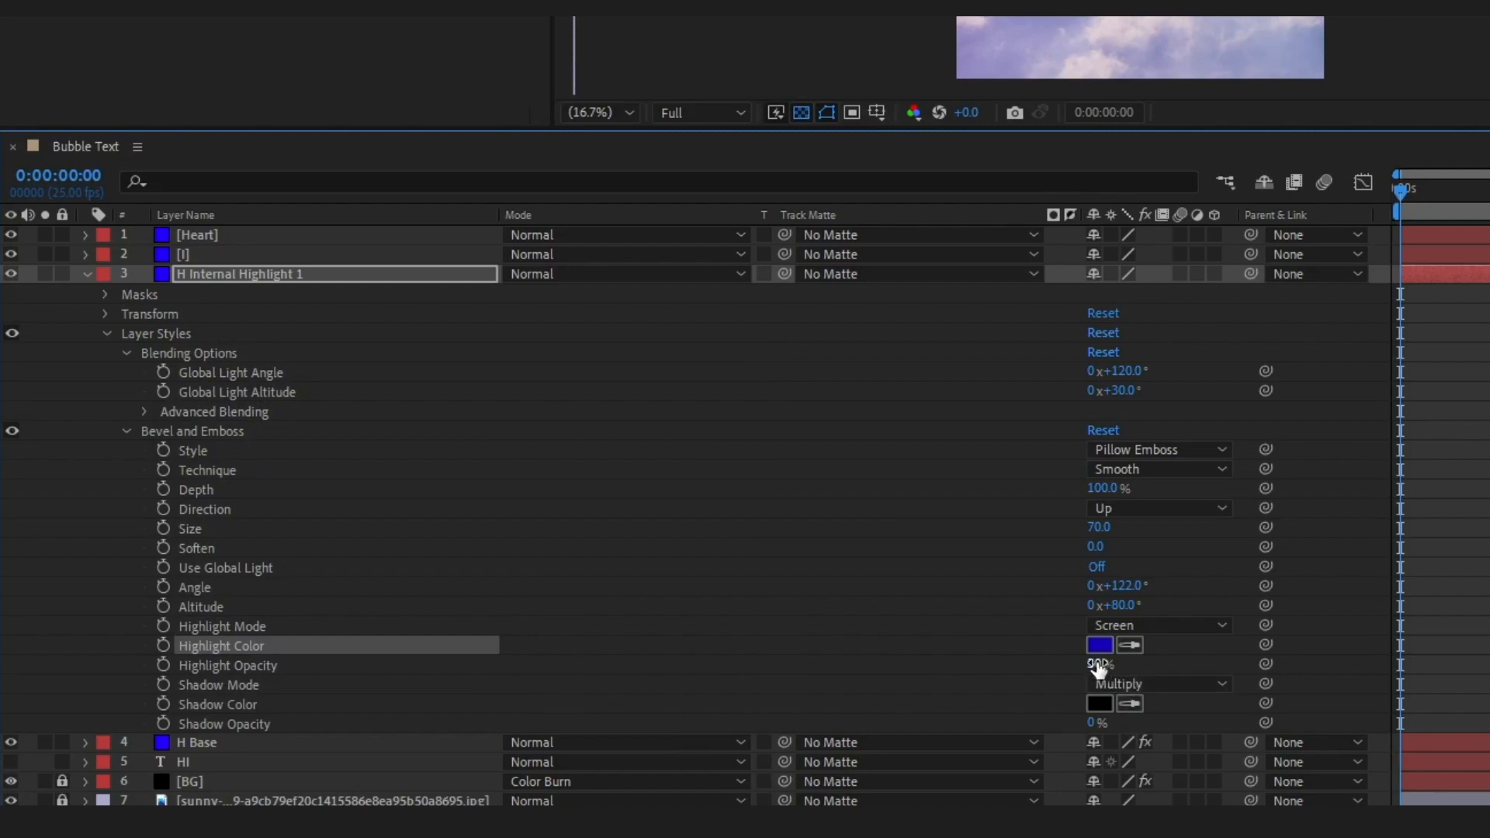
left_click_drag(1094, 665, 1319, 672)
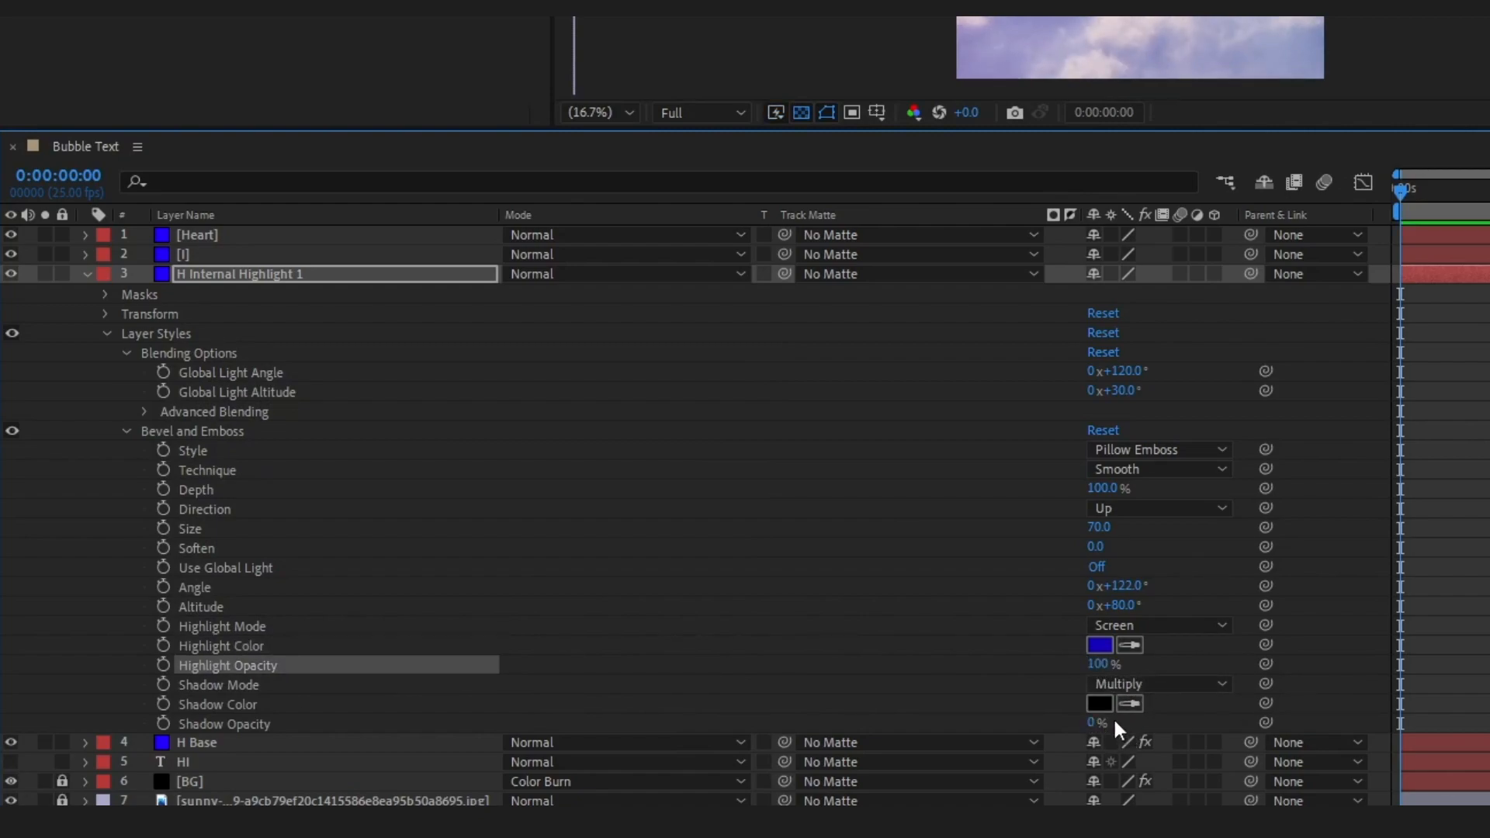
Set the H mask's feather and expansion to 0 pixels on H Internal Highlight 1, then collapse the layer
left_click(105, 295)
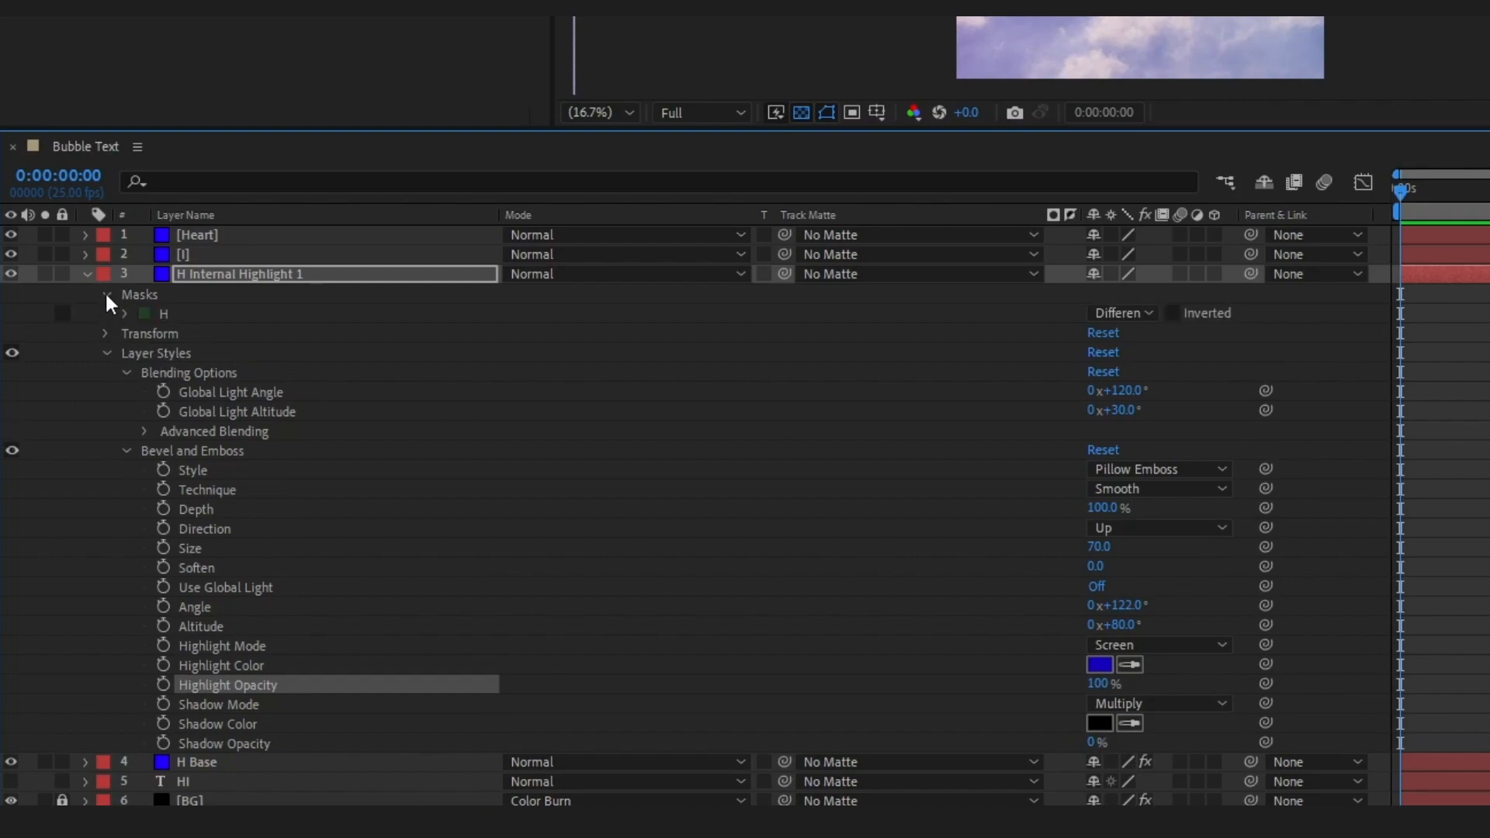
left_click(126, 314)
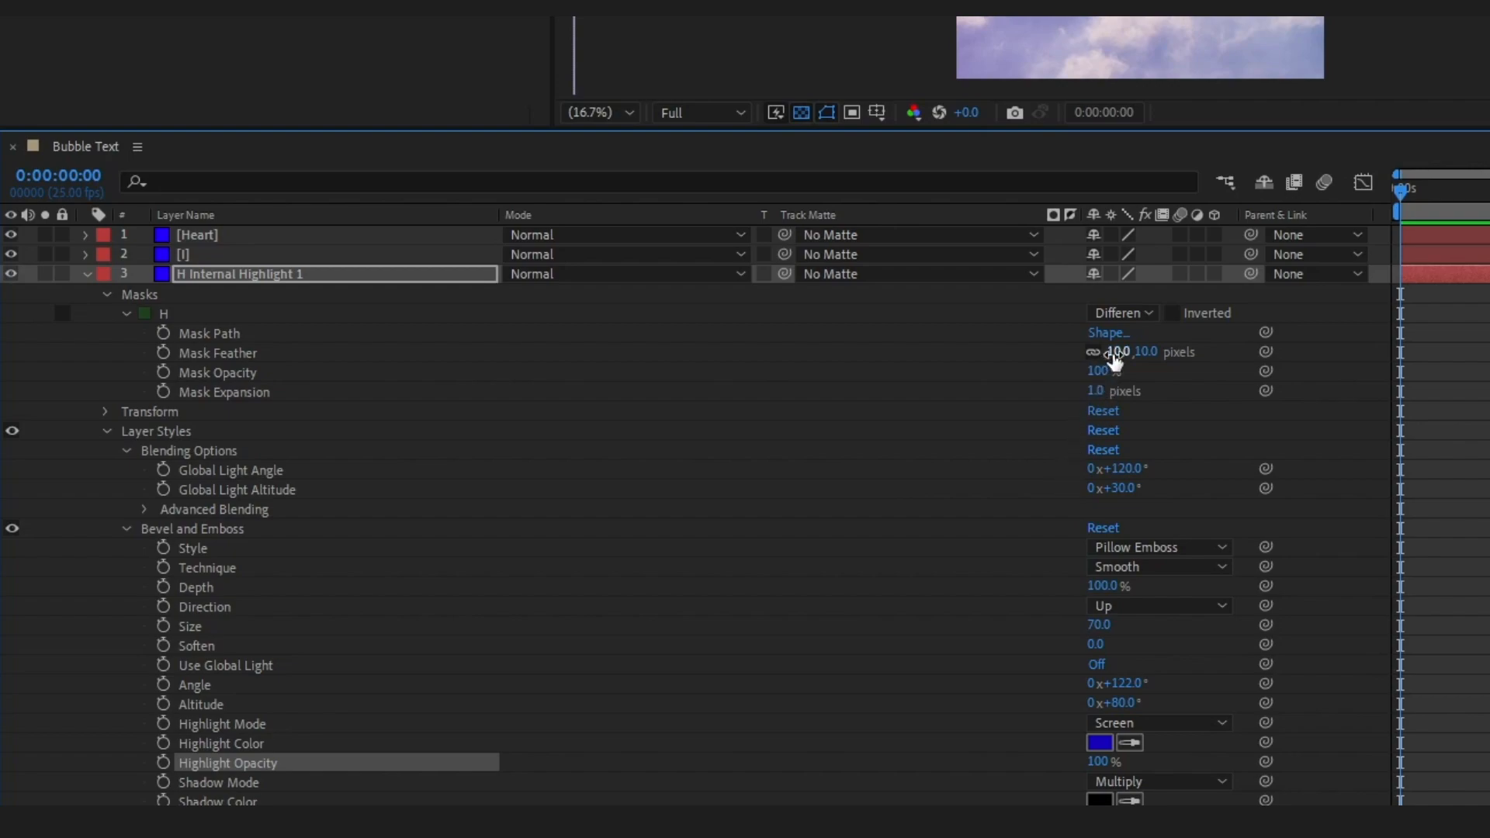
left_click(1113, 353)
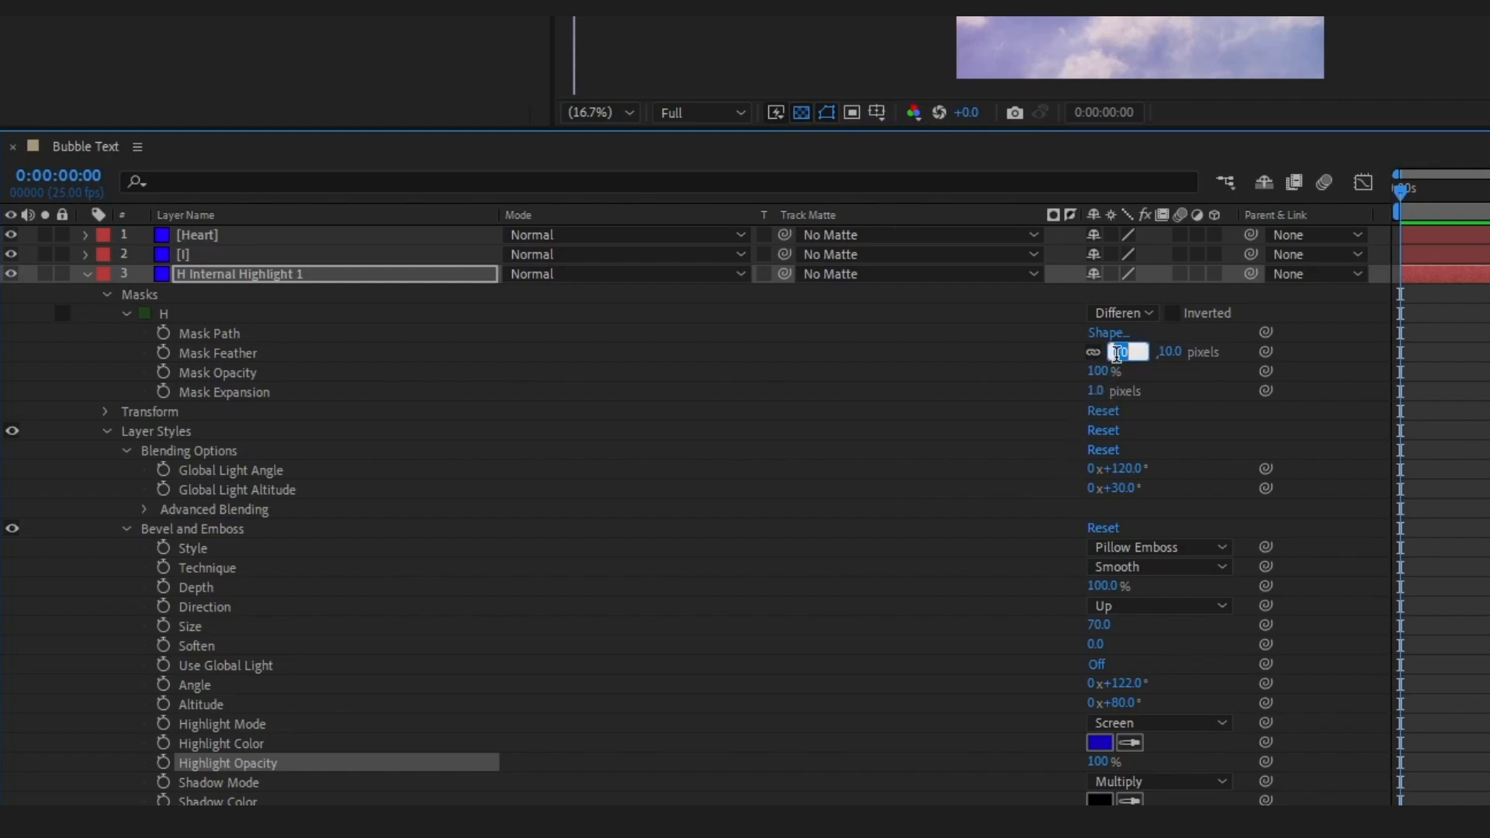
type("0")
key("Tab")
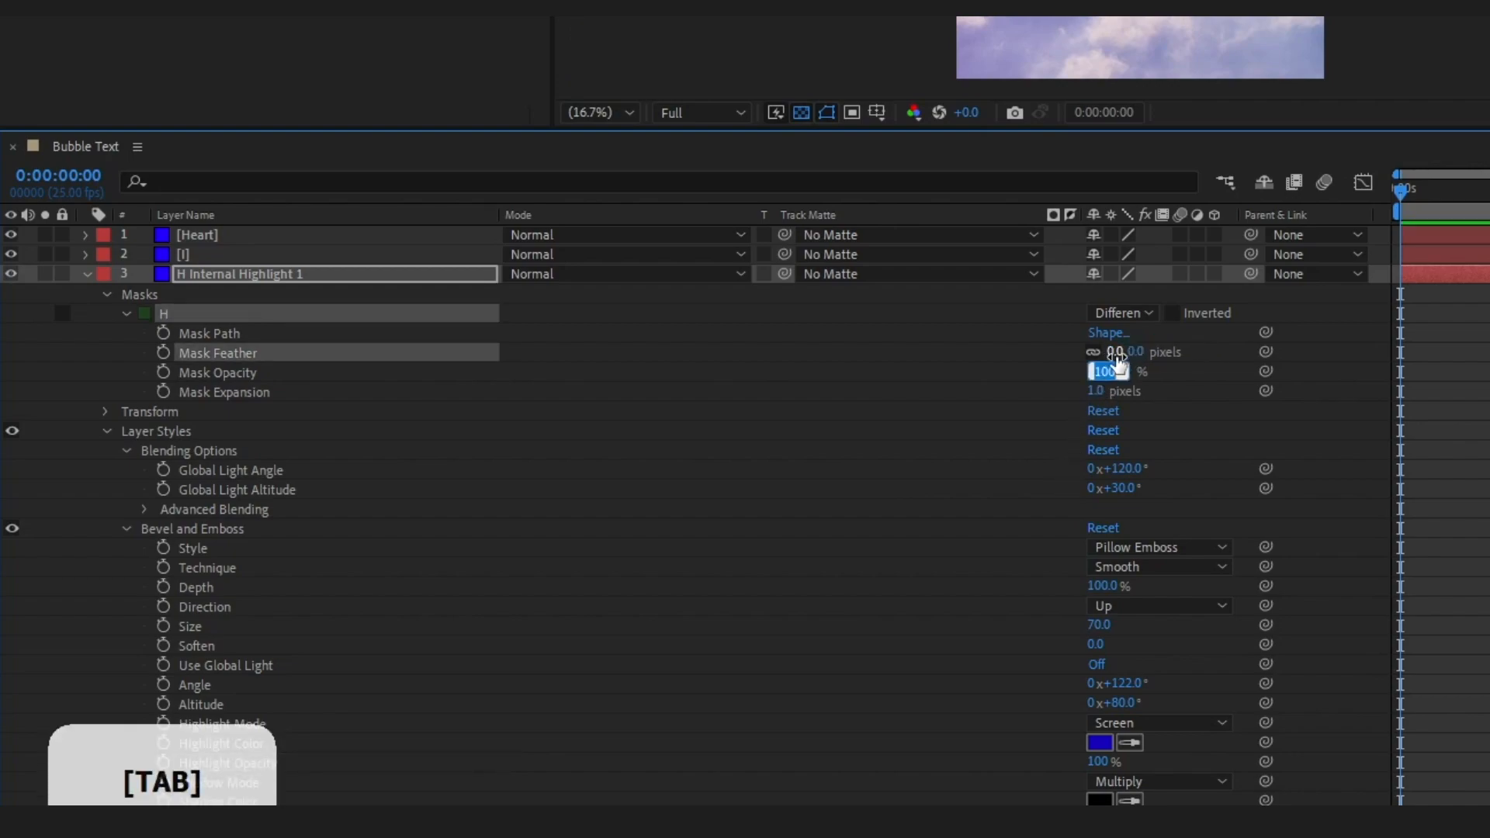
key("Tab")
type("0")
key("Return")
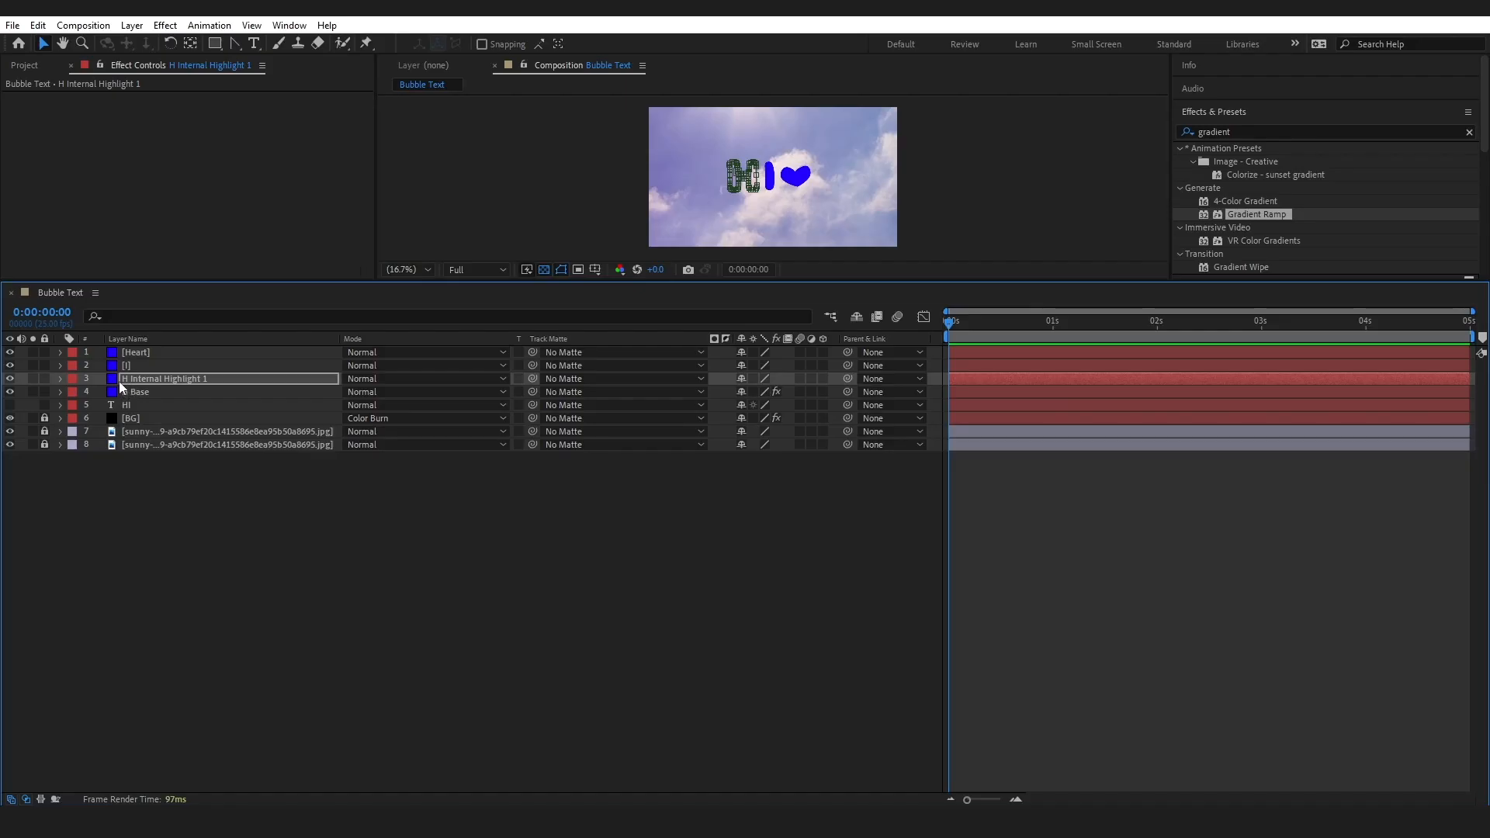
left_click(140, 415)
left_click(114, 381)
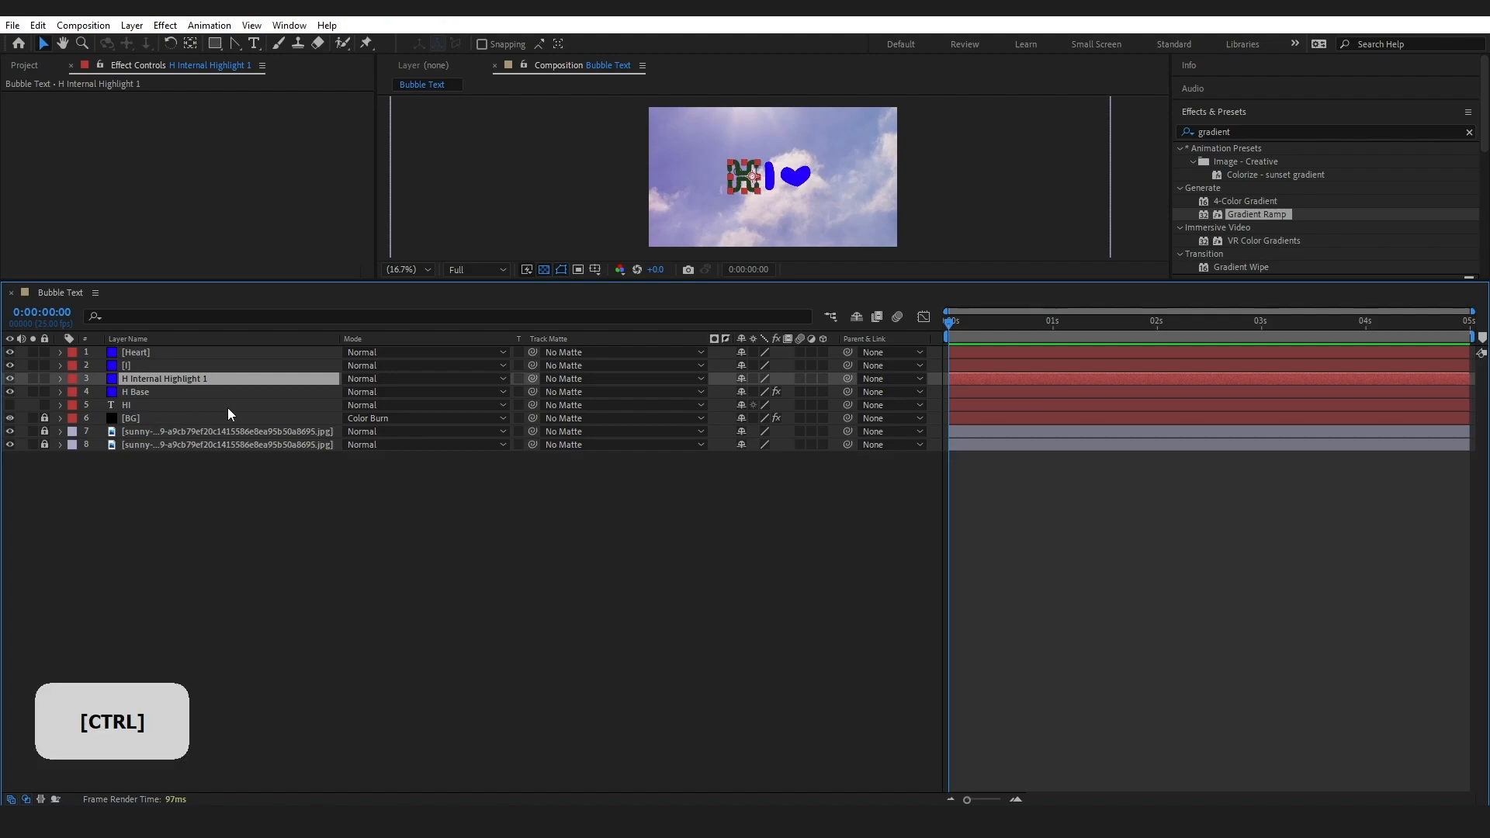
Duplicate the H Internal Highlight 1 layer and check the Fill Opacity in the copy's Advanced Blending options
key("ctrl+d")
left_click_drag(287, 281, 287, 403)
left_click(60, 500)
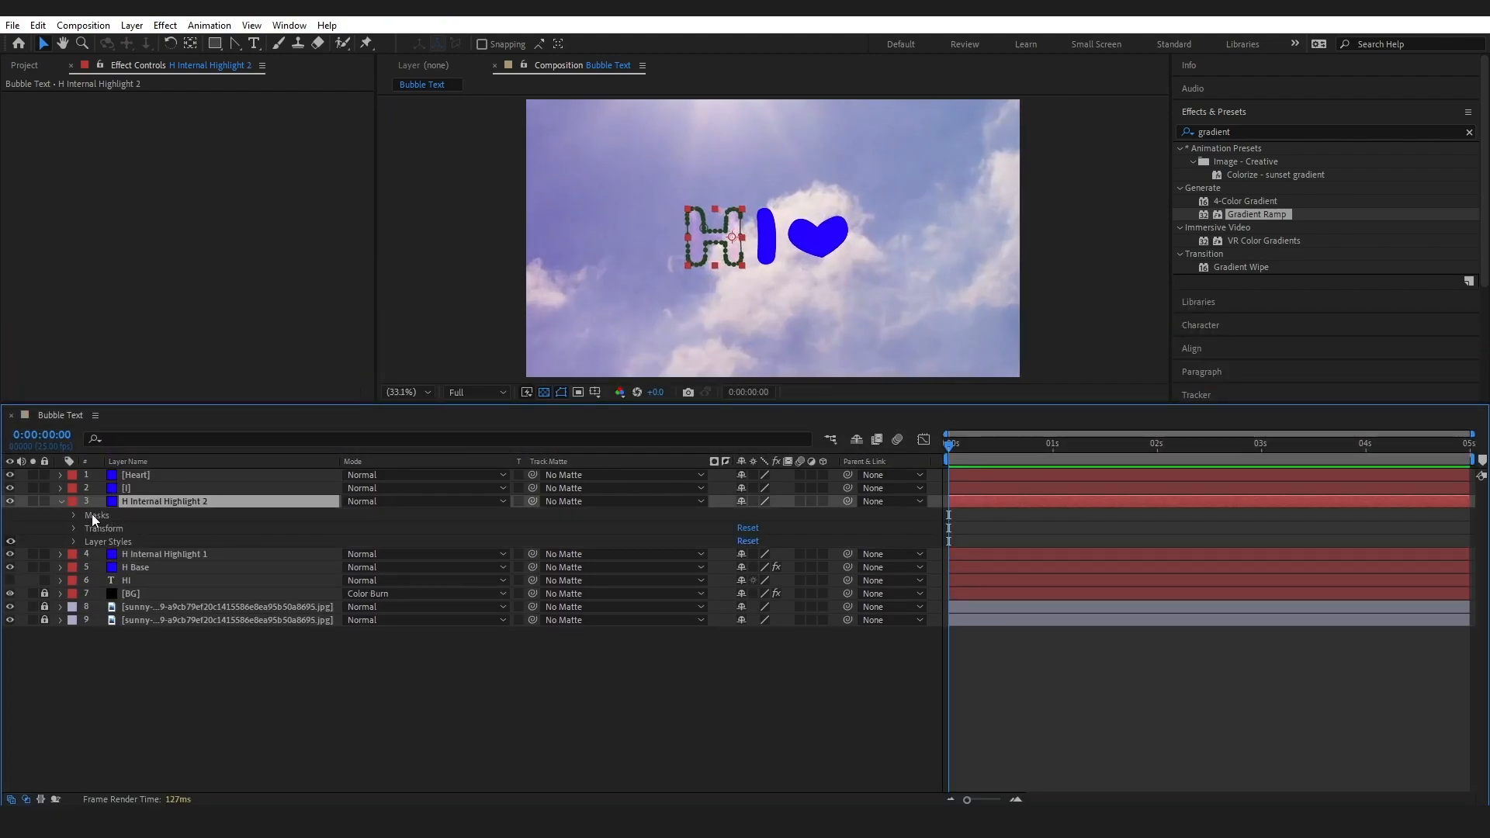
left_click(73, 541)
left_click(124, 535)
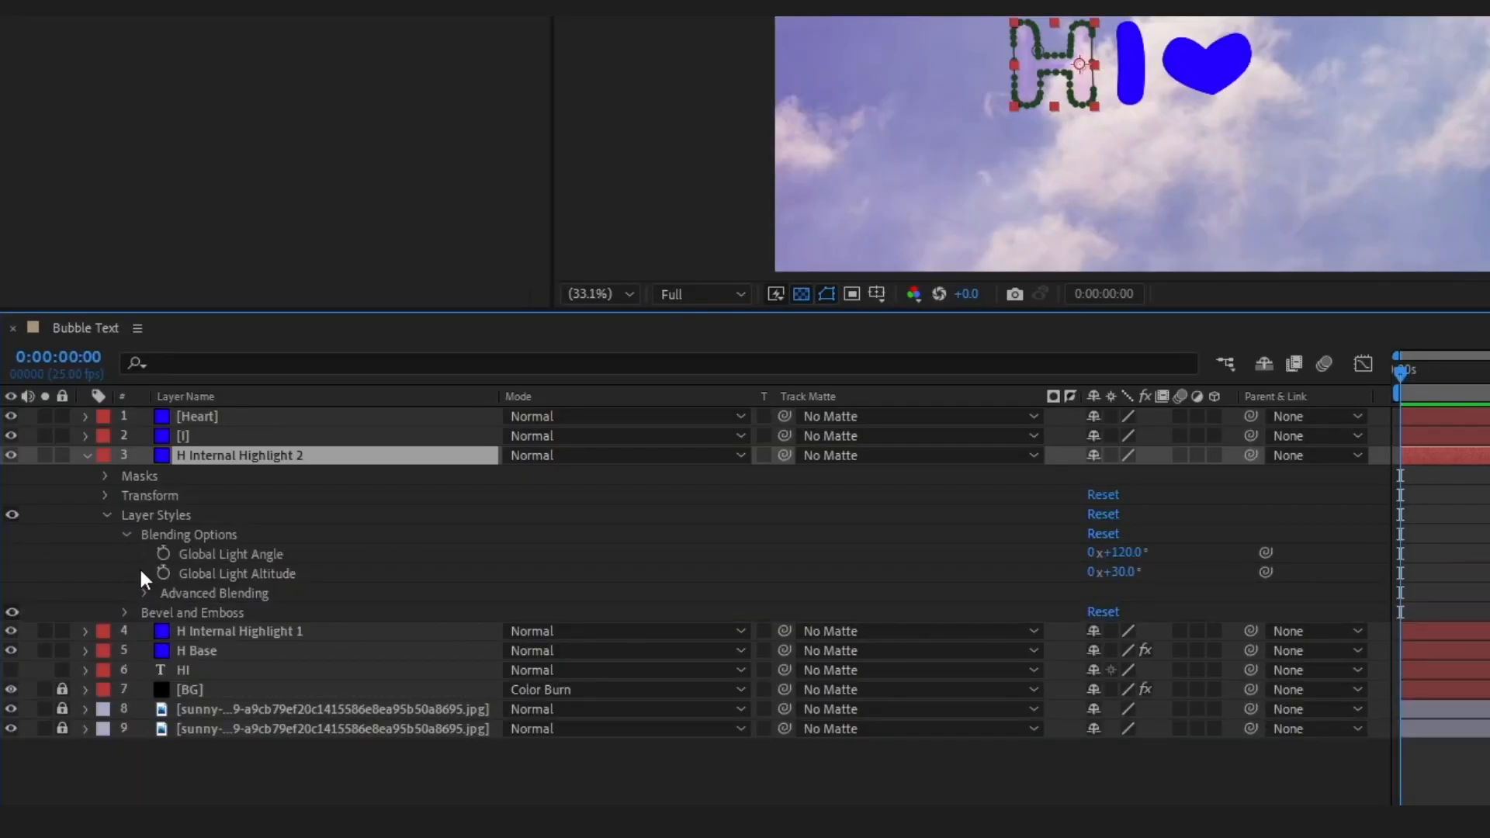
left_click(143, 593)
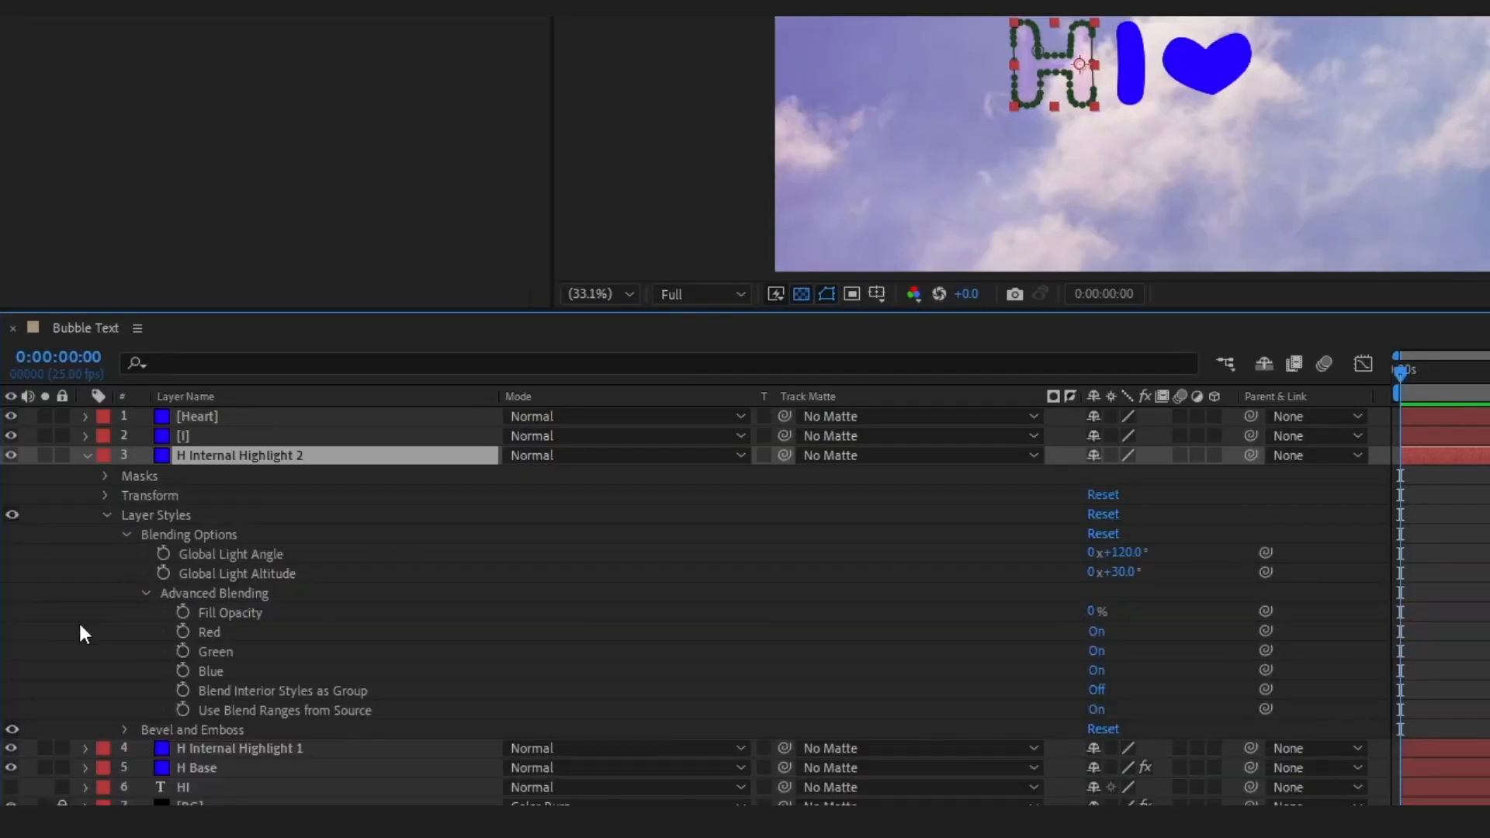
left_click(125, 535)
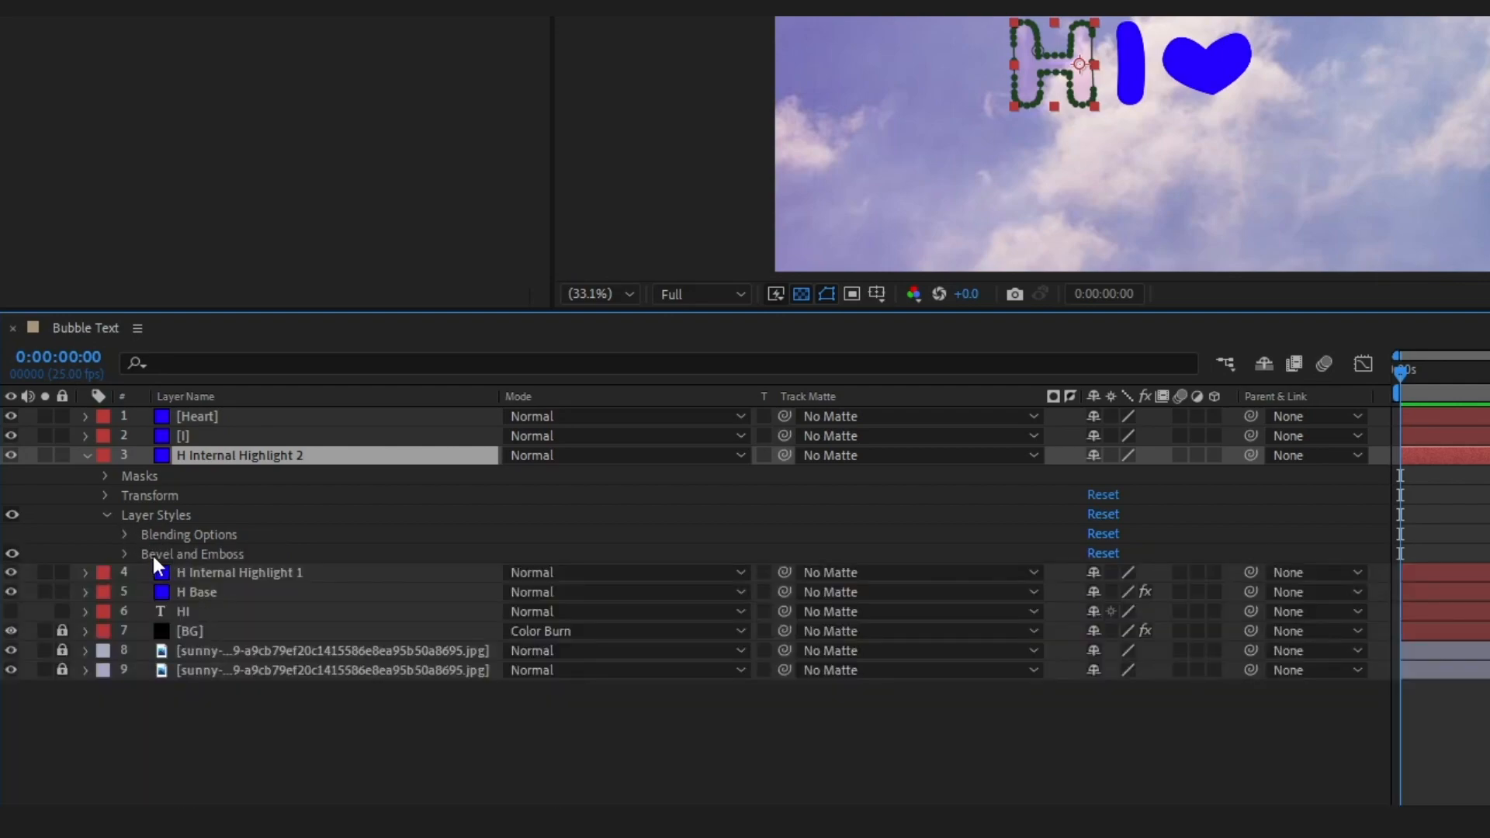
Set the bevel's Depth to 50% and its Size to 15 on H Internal Highlight 2
left_click(125, 553)
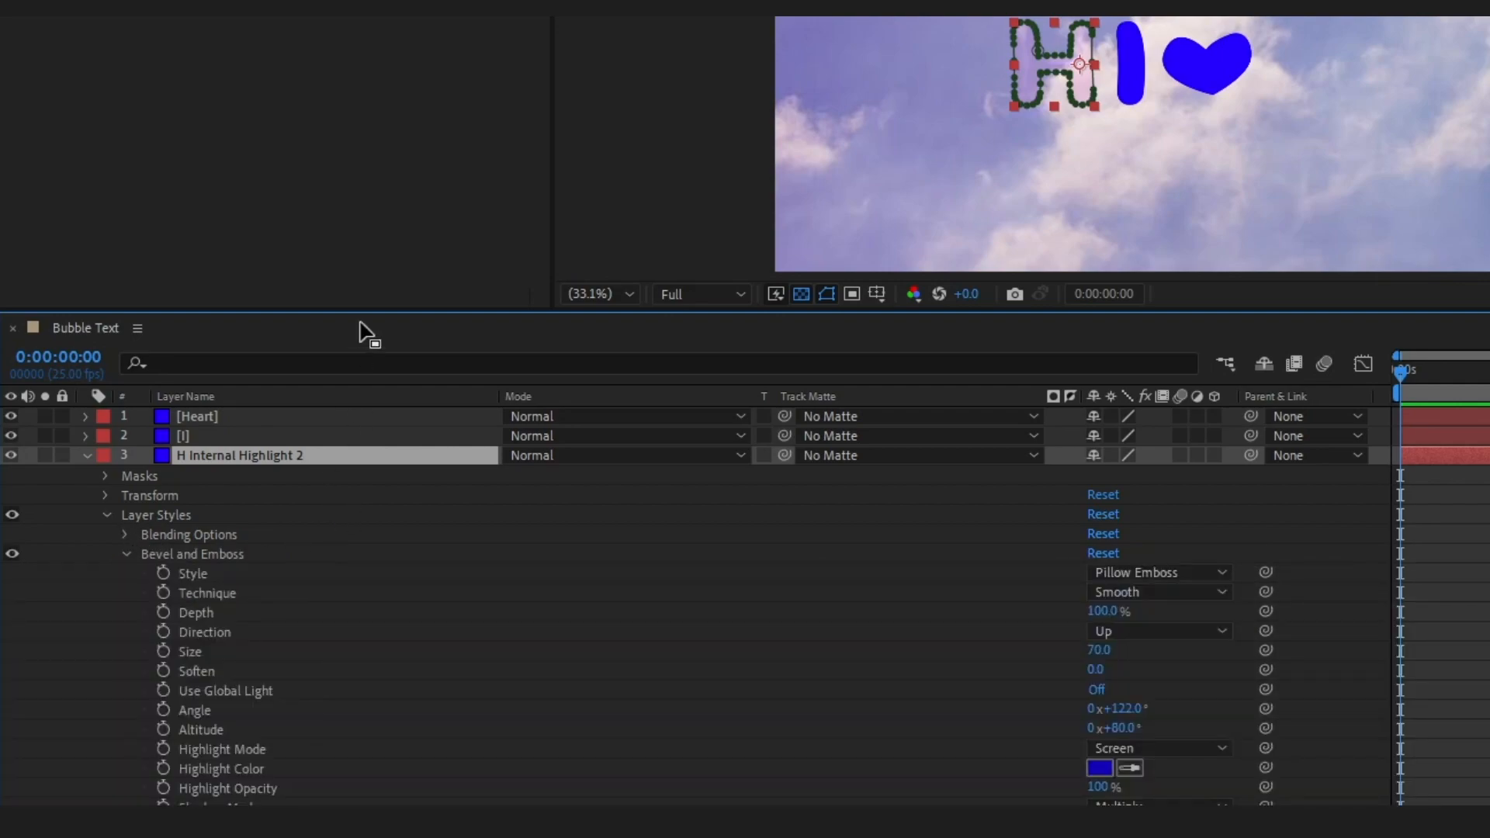
left_click_drag(362, 311, 362, 236)
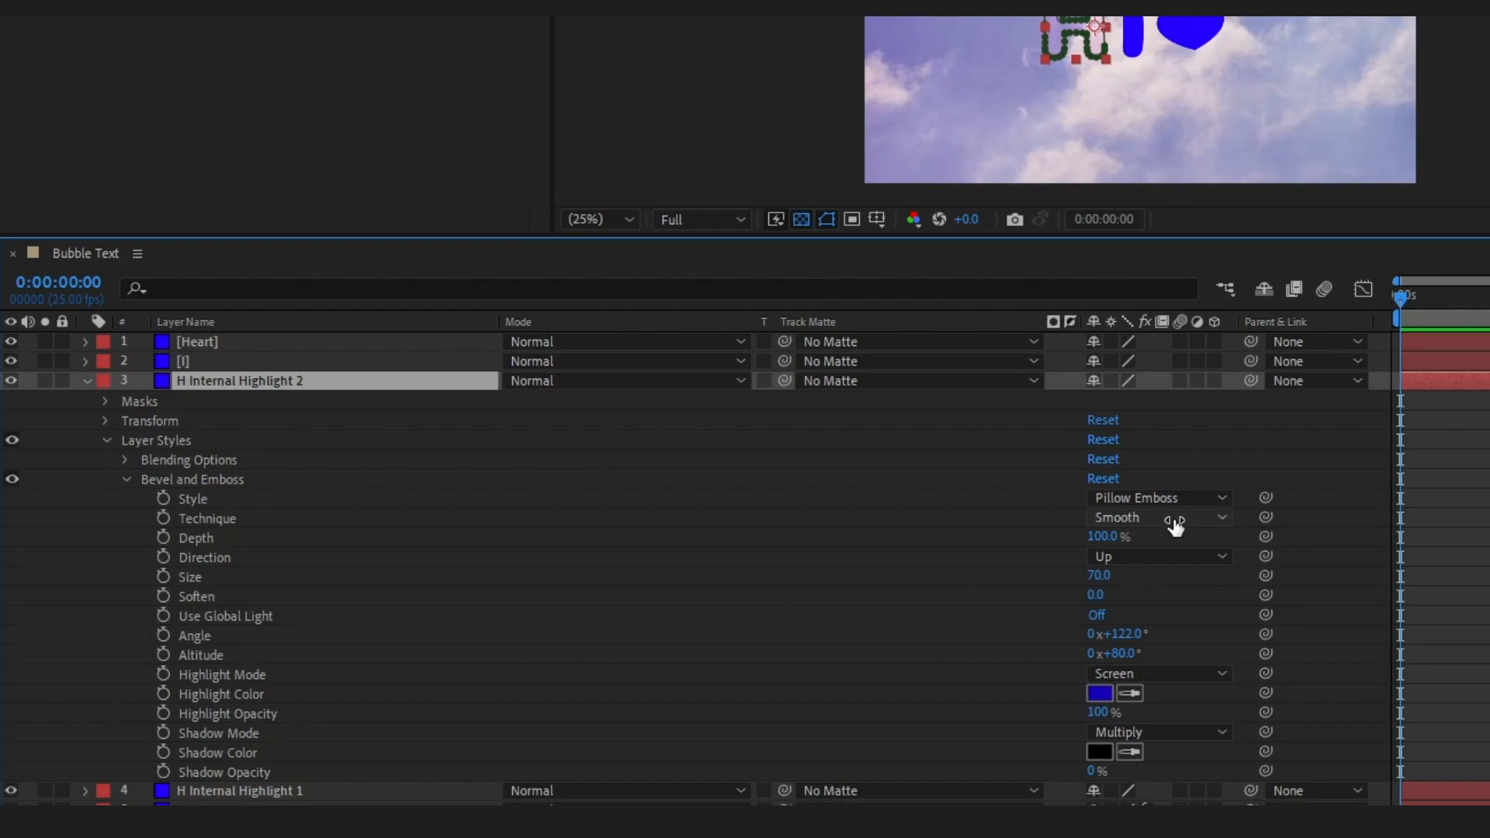
left_click(1102, 537)
type("50")
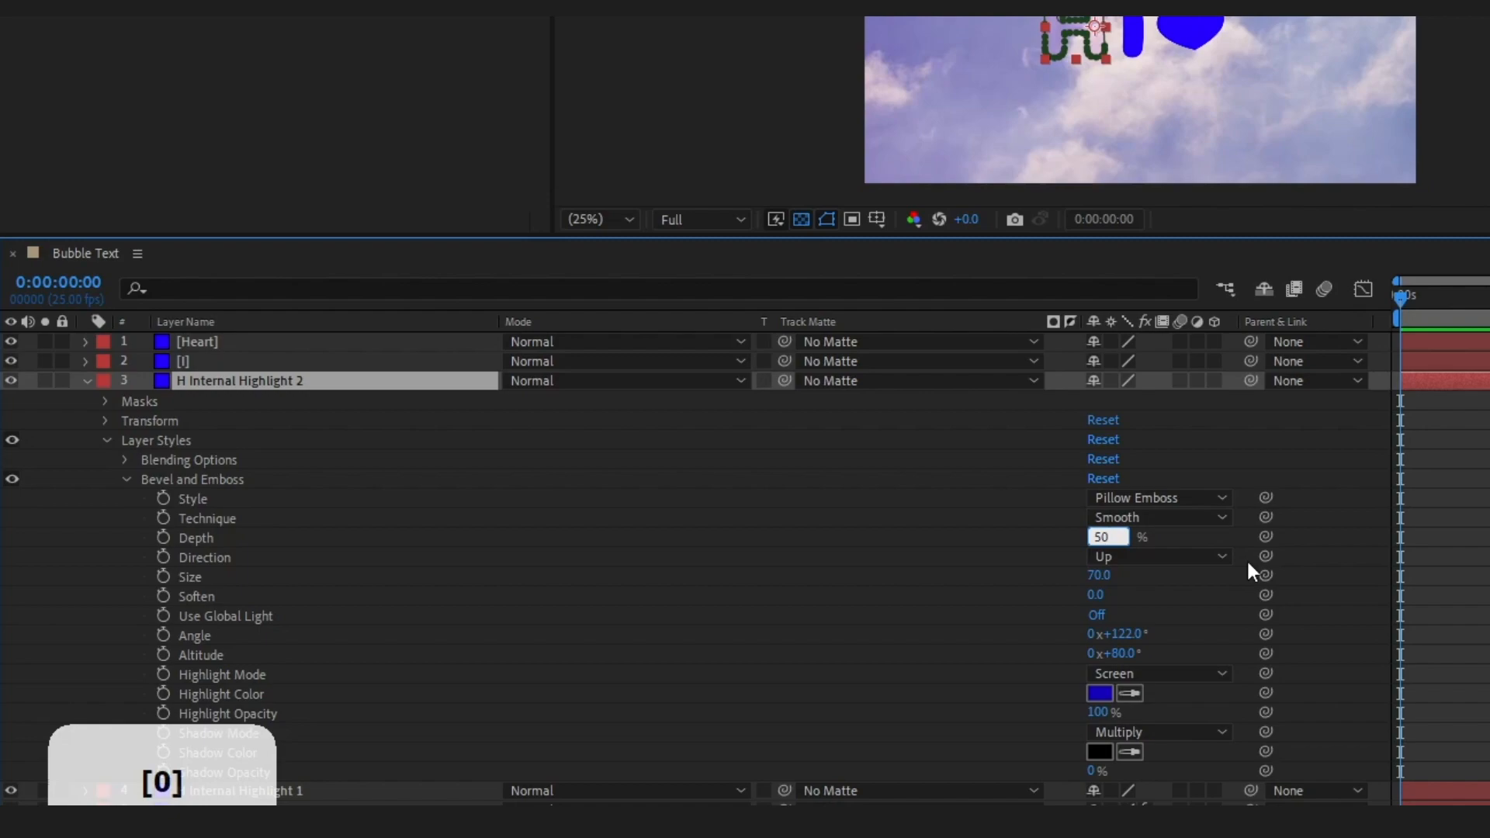
key("Tab")
type("70")
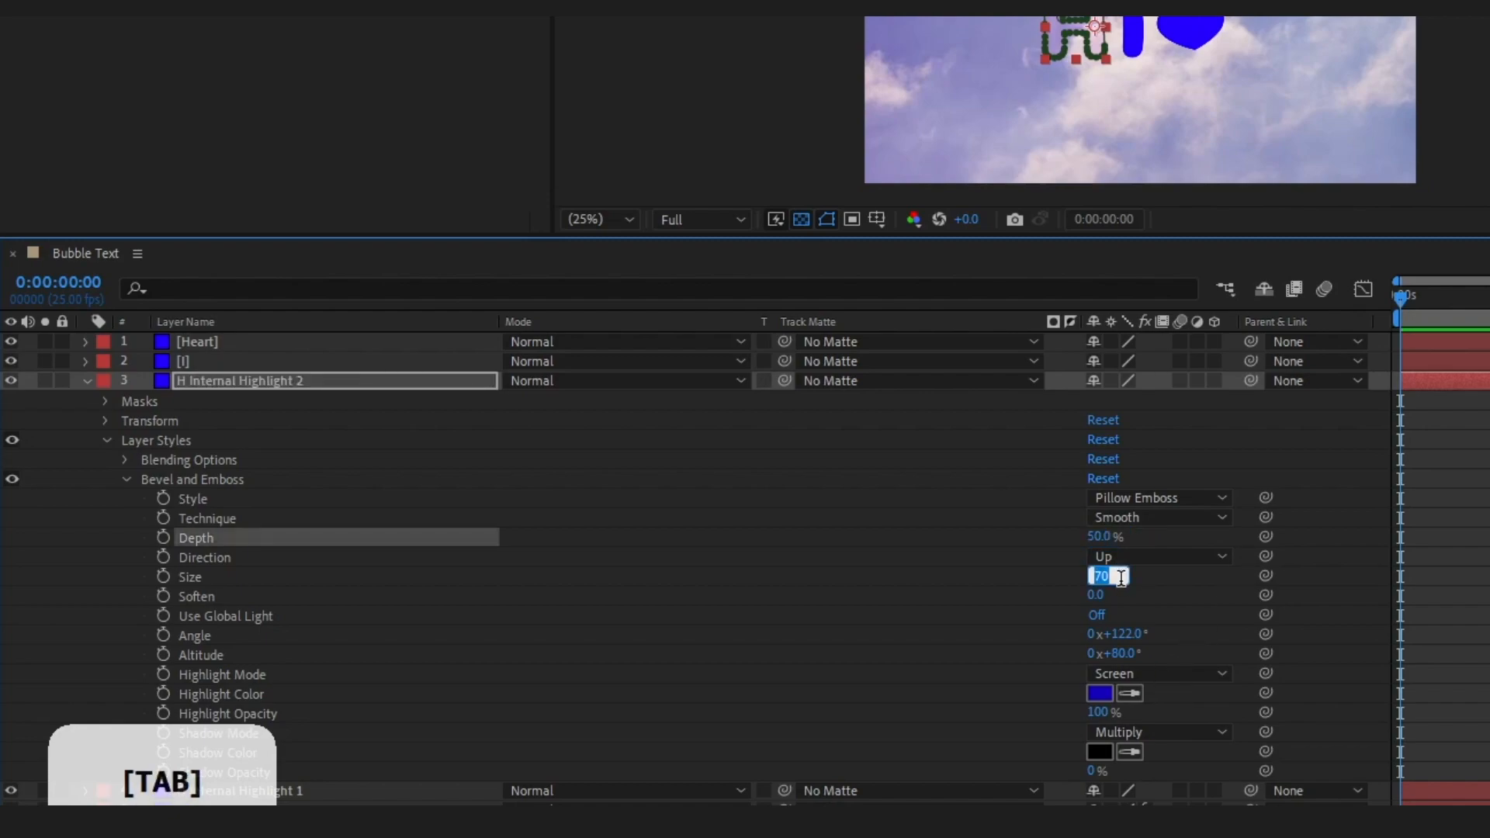
type("15")
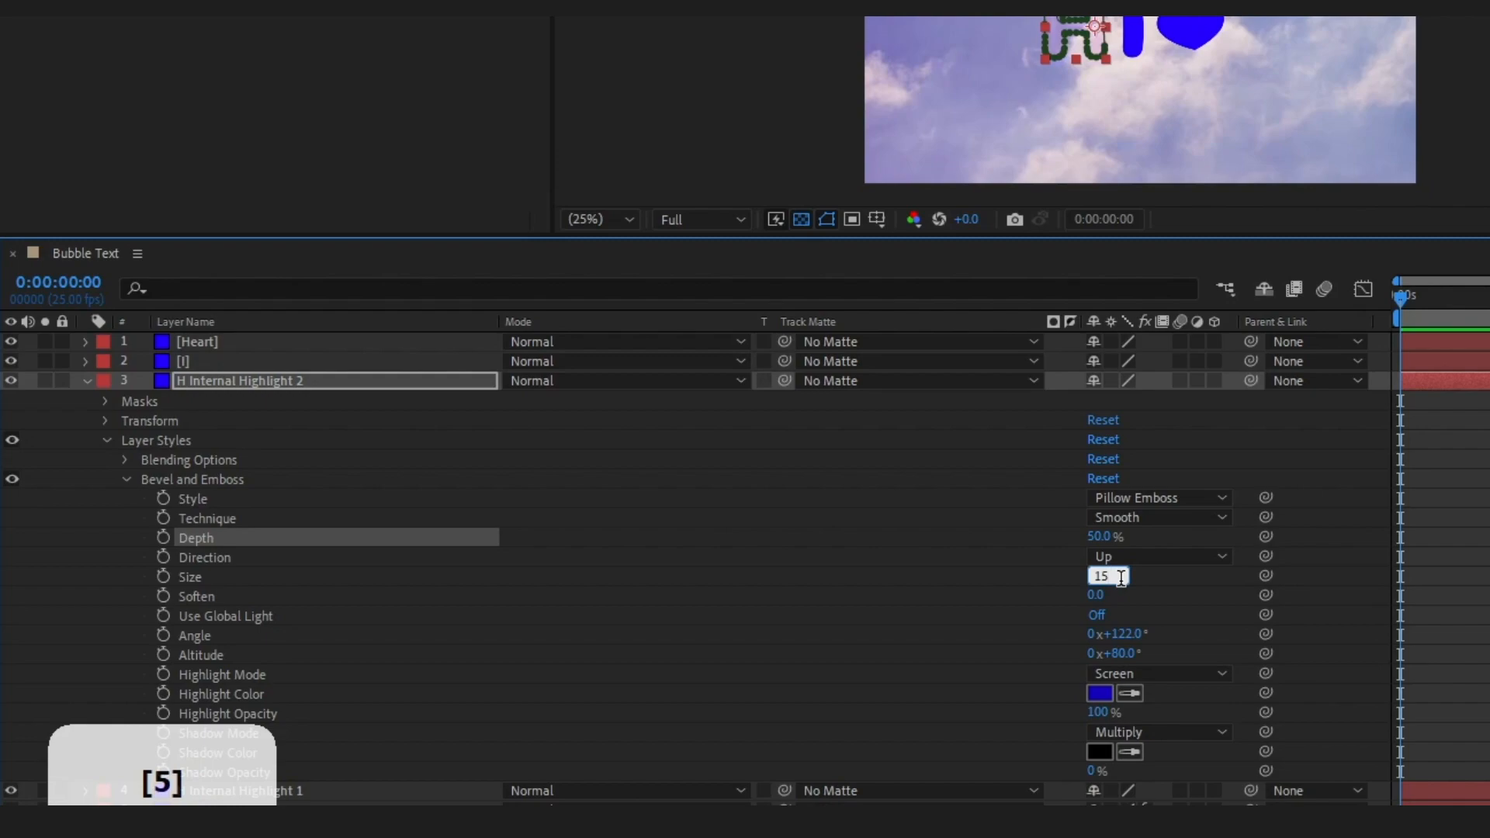
Set the bevel's Soften to 16 and its Angle to 100° on H Internal Highlight 2
key("Tab")
type("16")
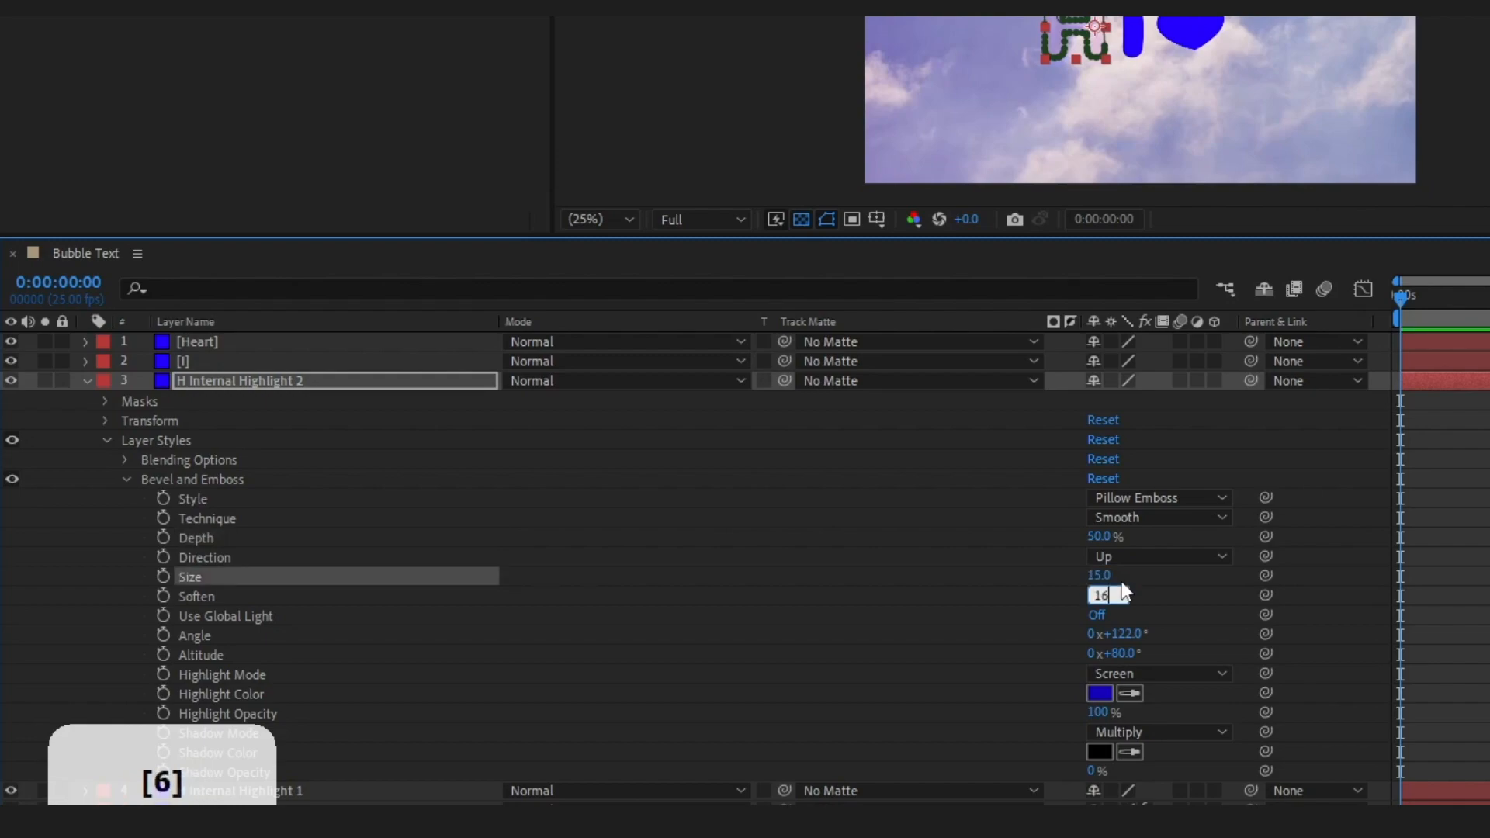
key("Tab")
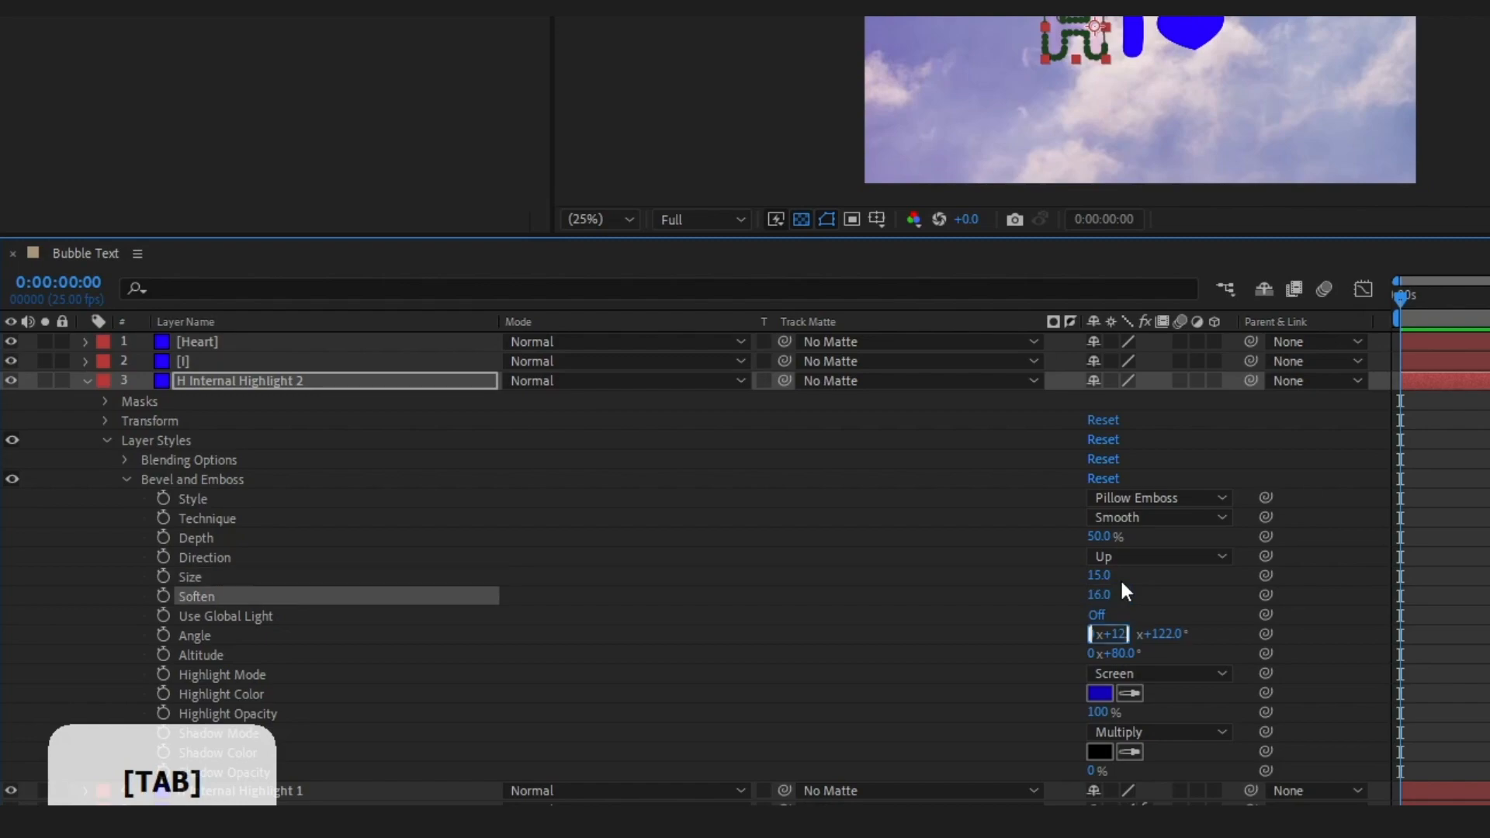
type("100")
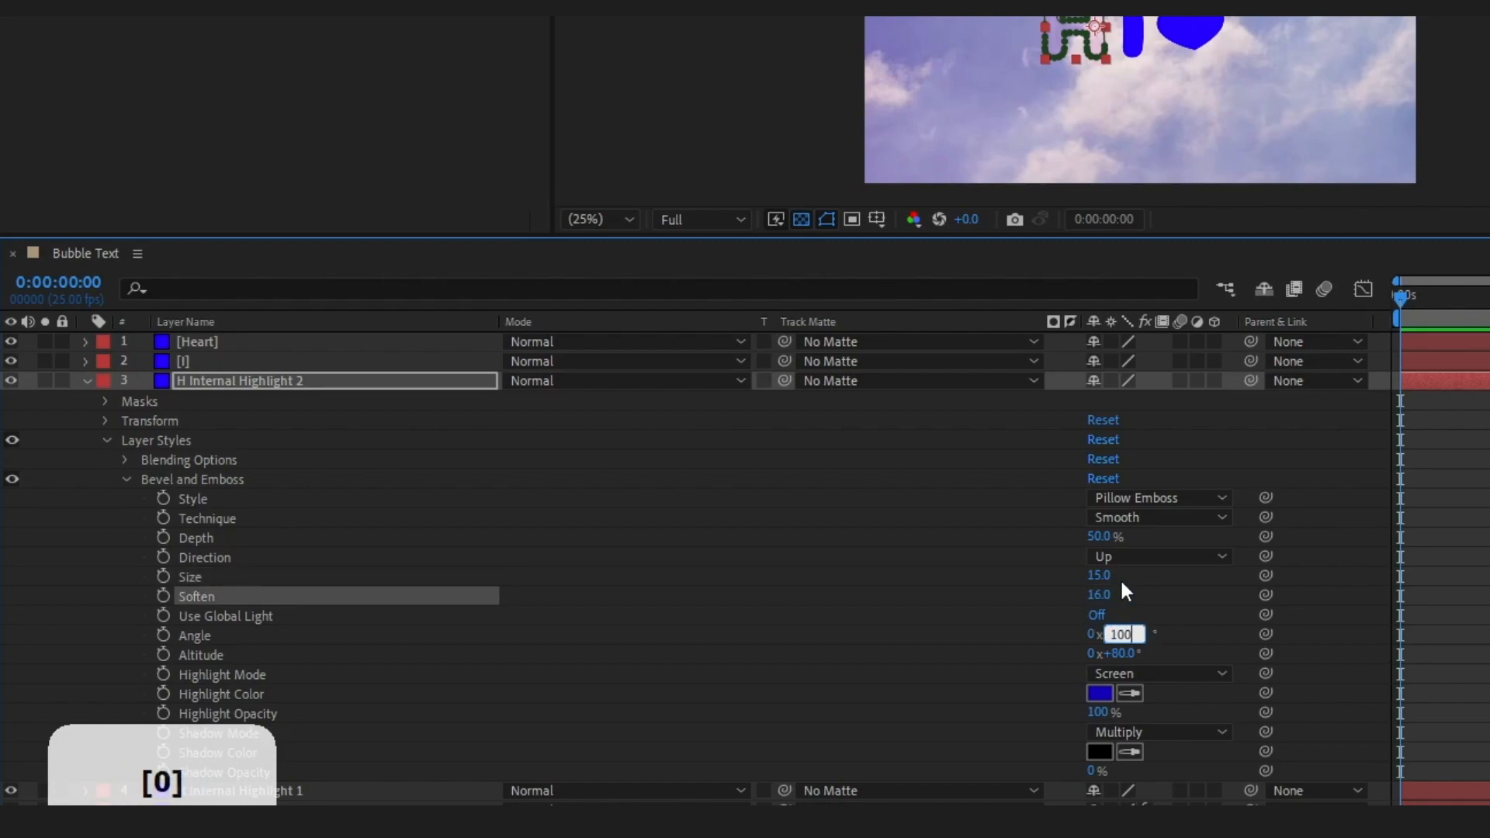
key("Tab")
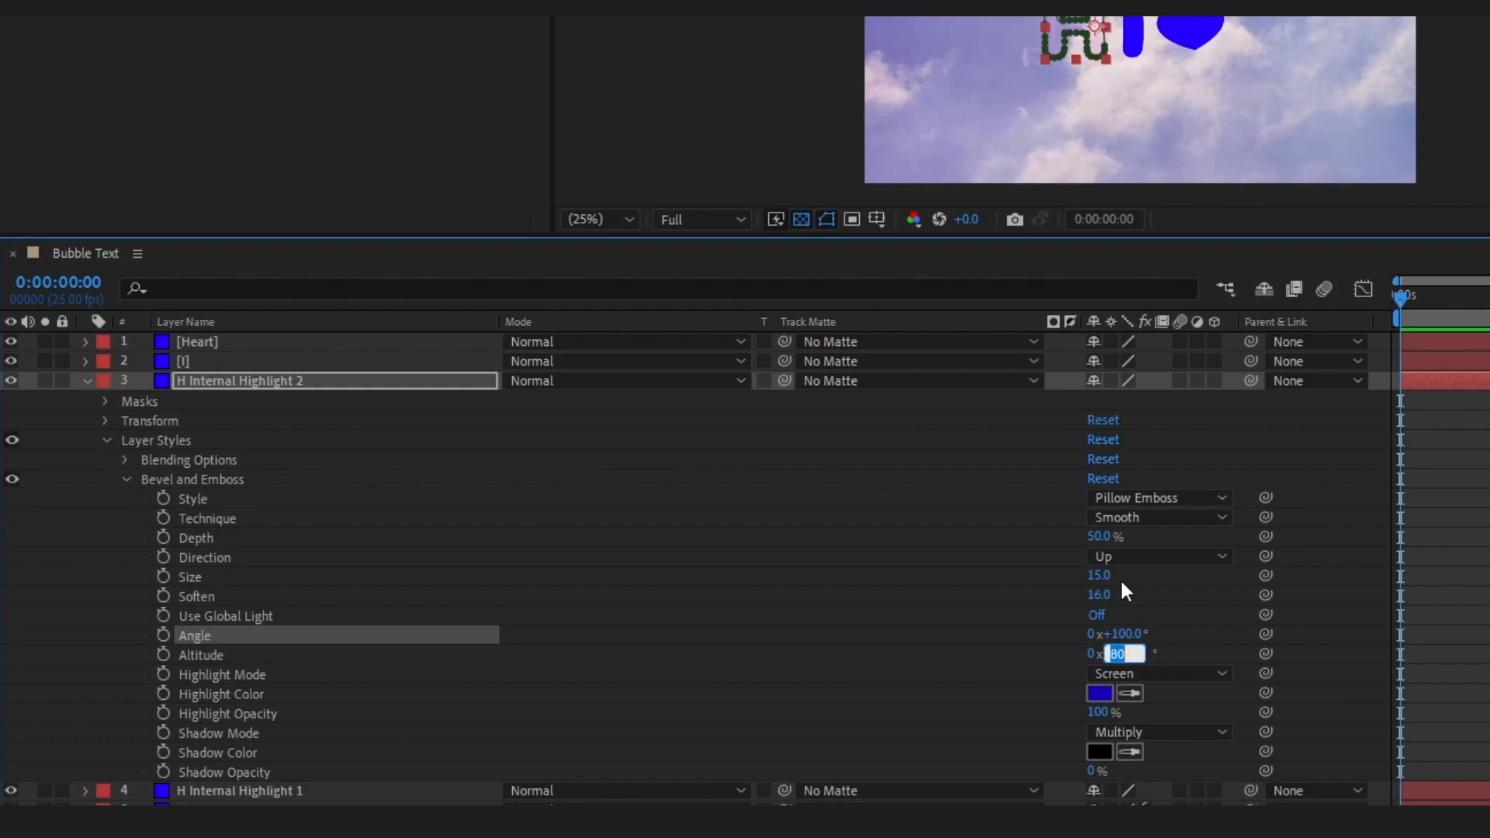
Set the bevel's Highlight Mode to Linear Light and its Highlight Color to B5FFD3
left_click(1160, 673)
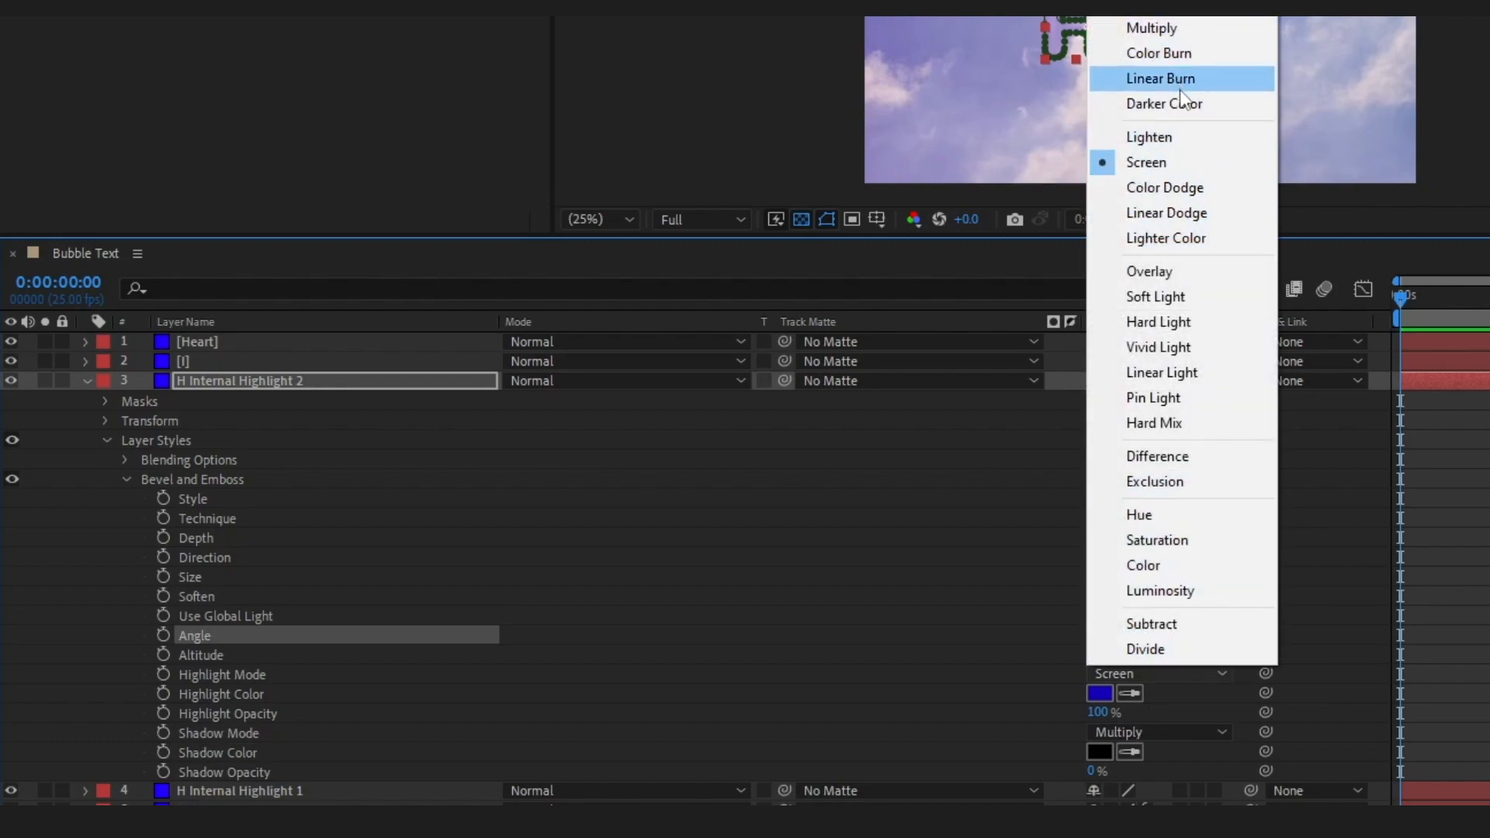
left_click(1180, 374)
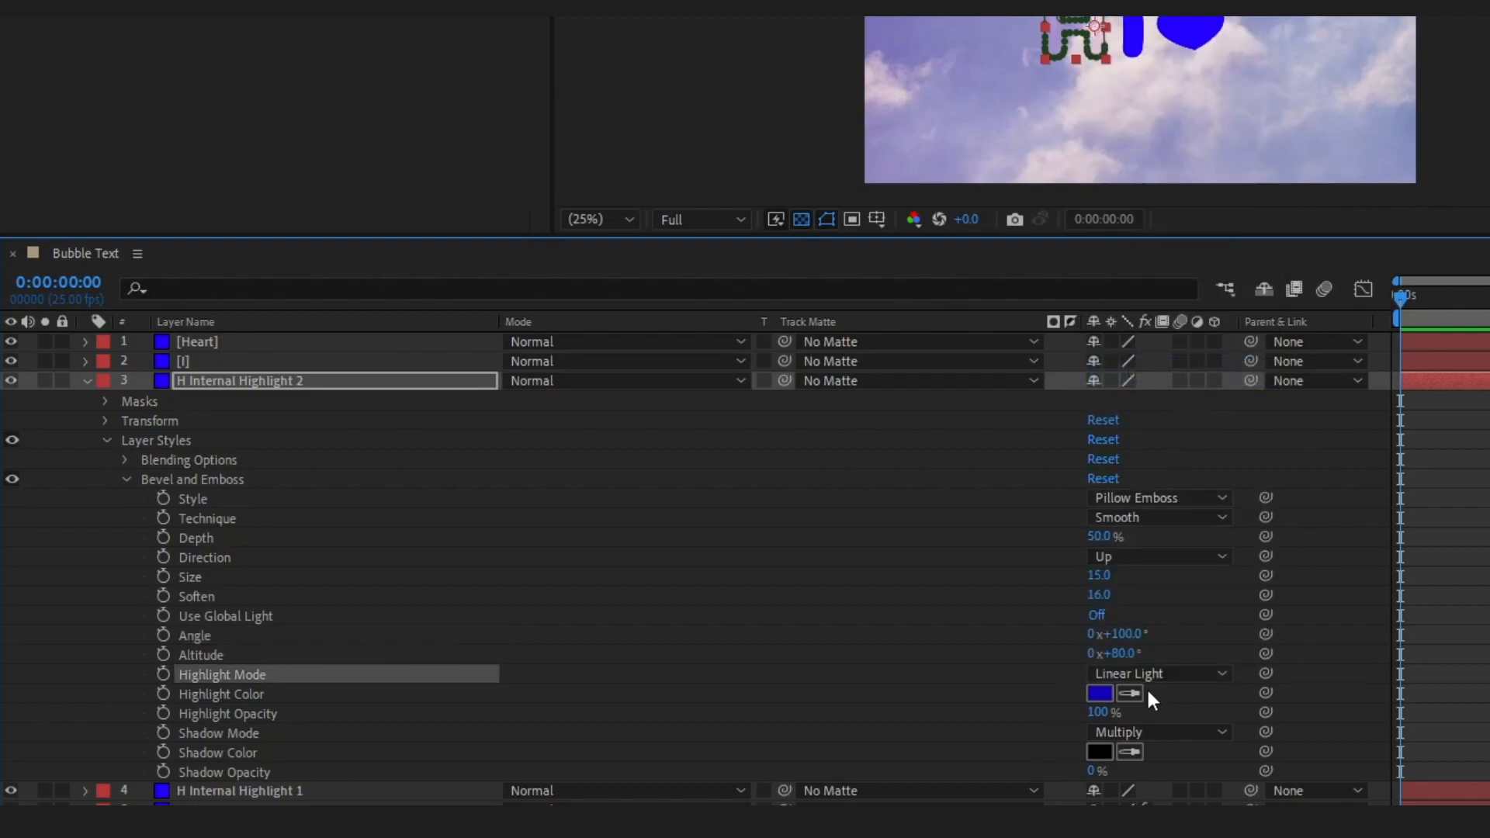
left_click(1097, 693)
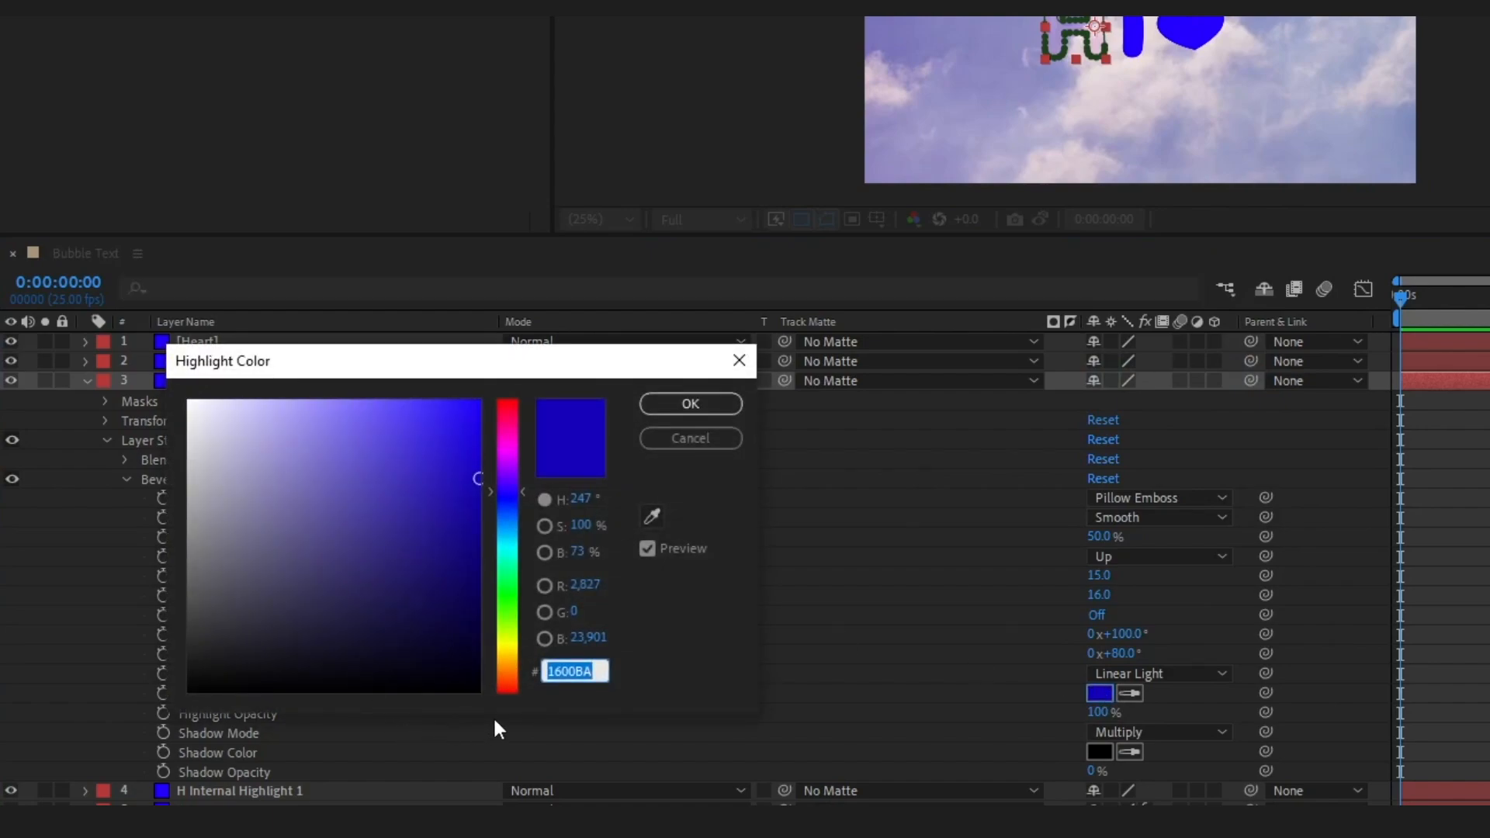
type("B5FF")
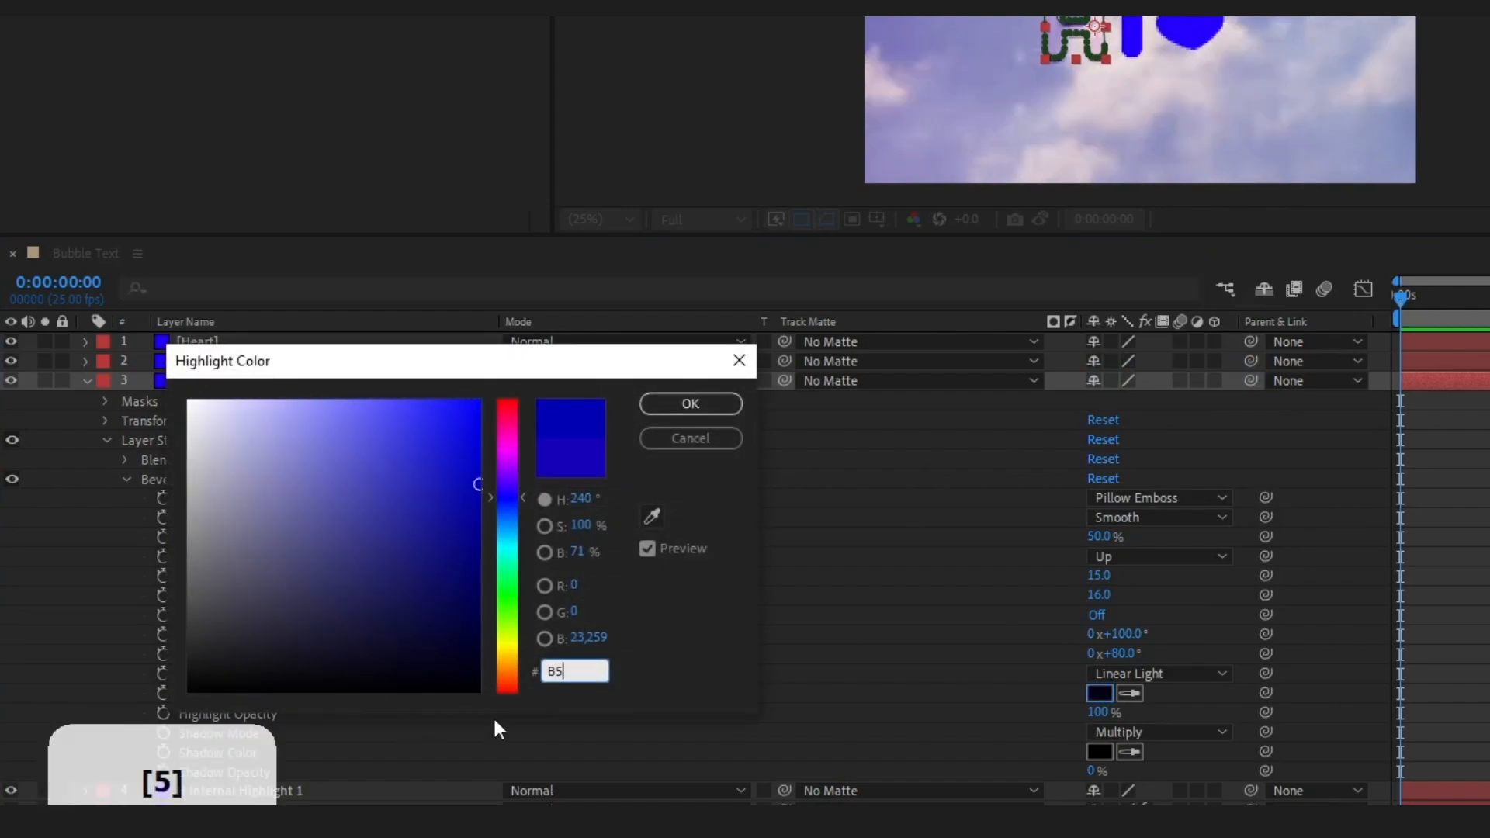
type("D3")
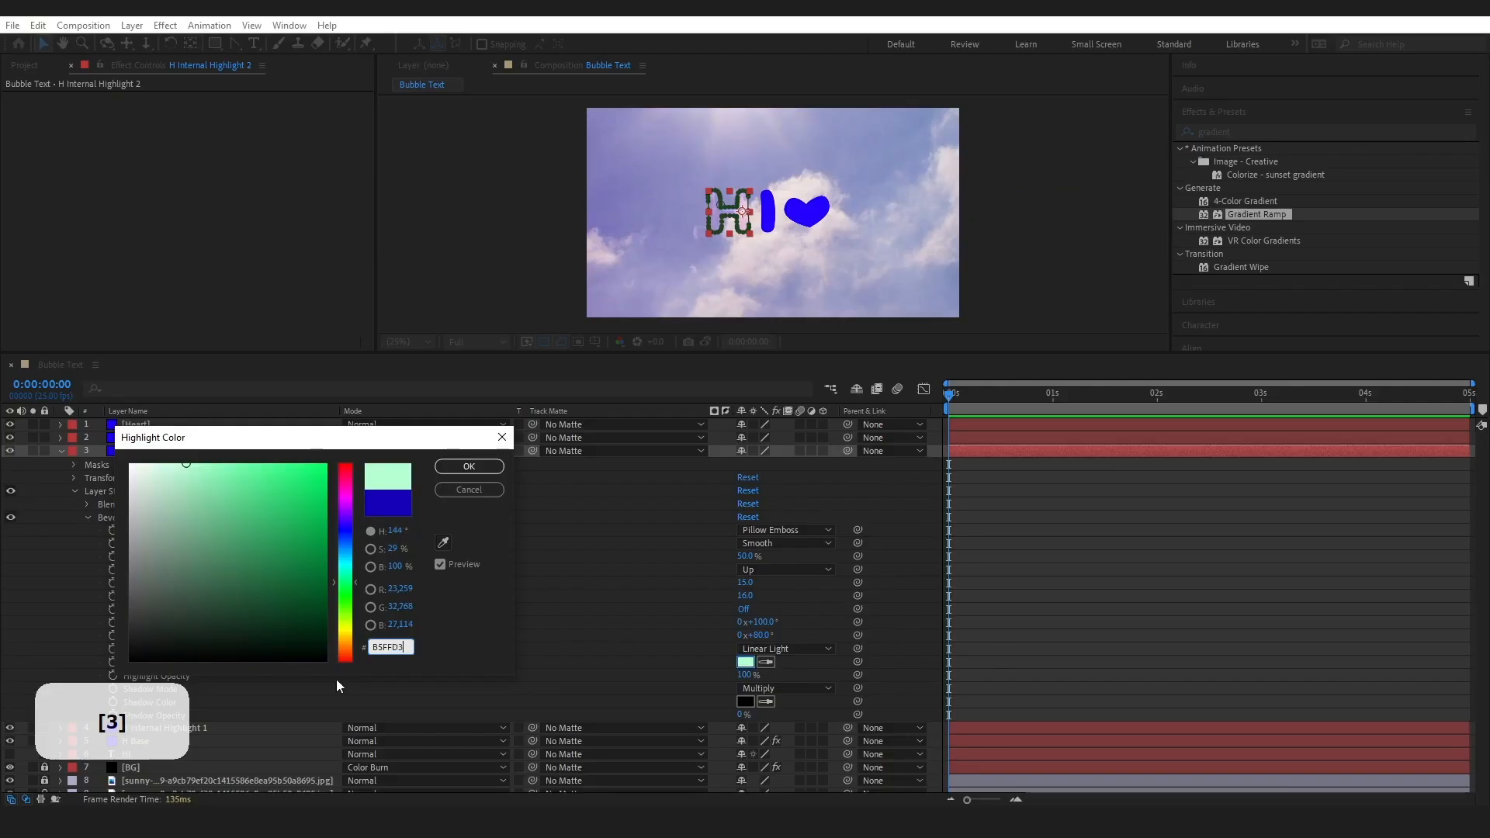
left_click(470, 467)
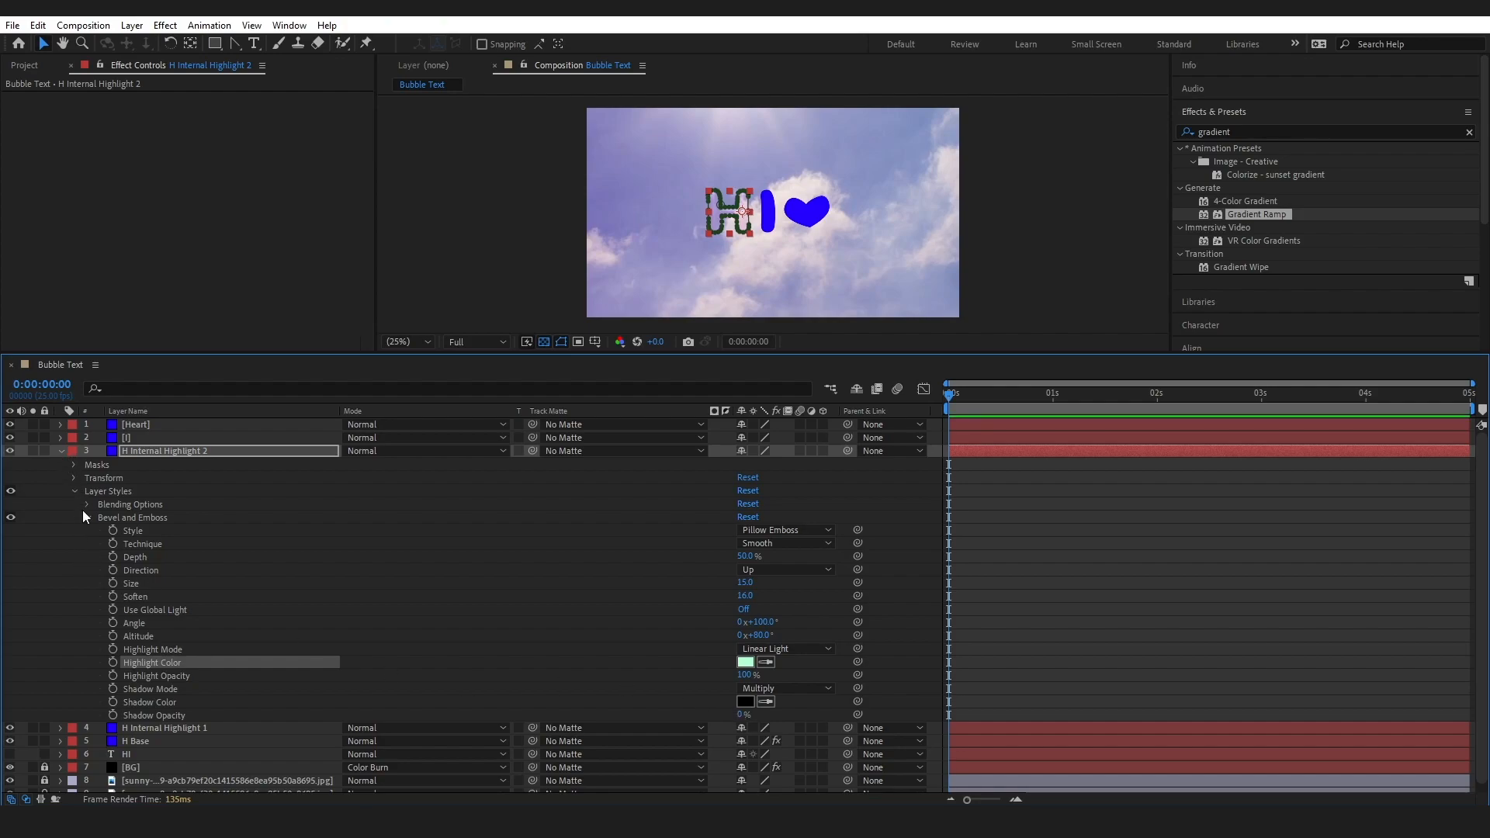
Check the H mask's feather and expansion on H Internal Highlight 2, then collapse the layer
left_click(73, 464)
left_click(87, 478)
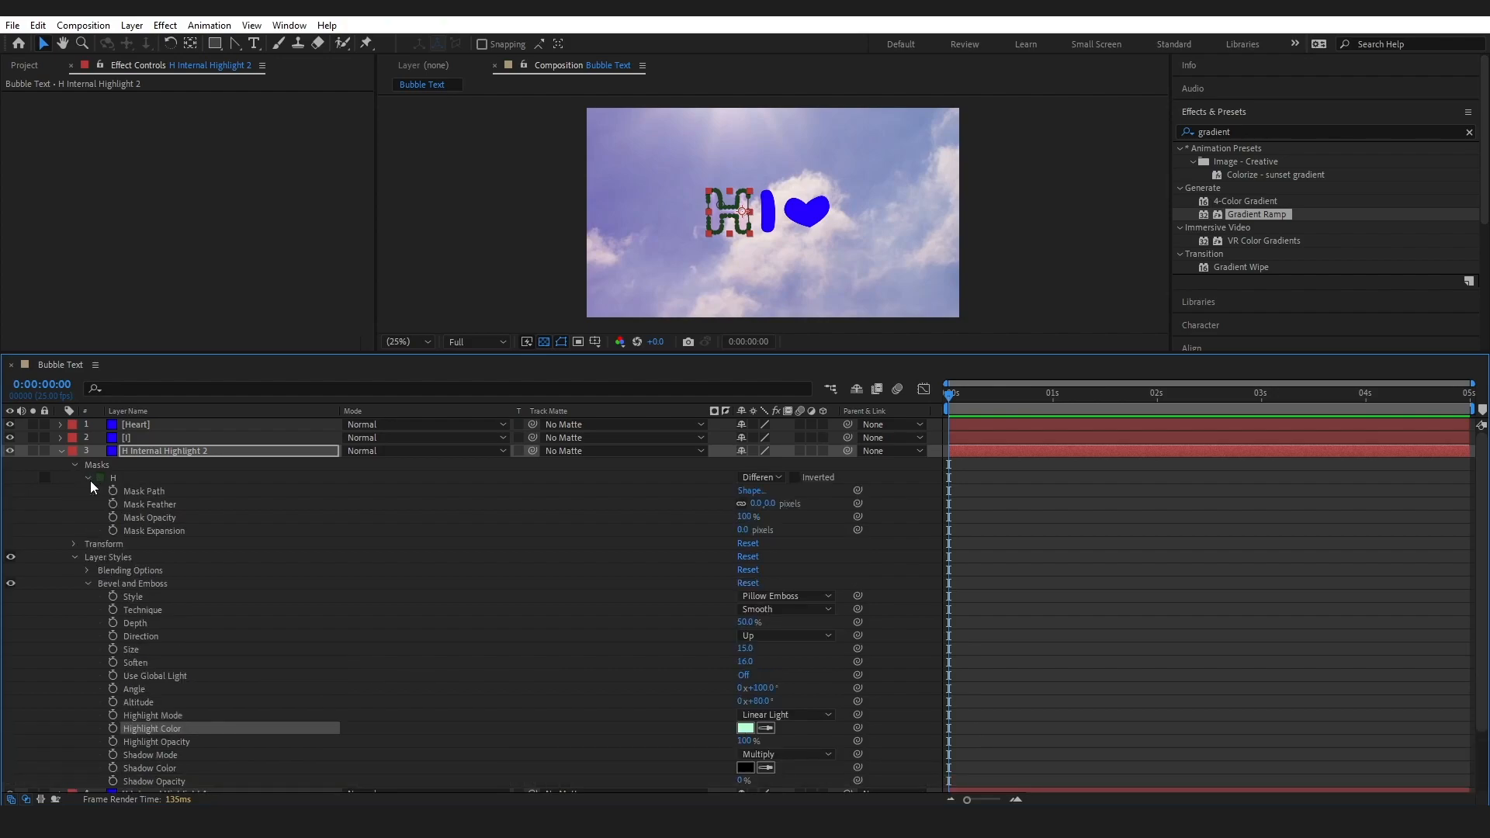
left_click(61, 451)
Set the H mask's feather to 10 pixels on H Internal Highlight 1, then collapse the layer
left_click(153, 465)
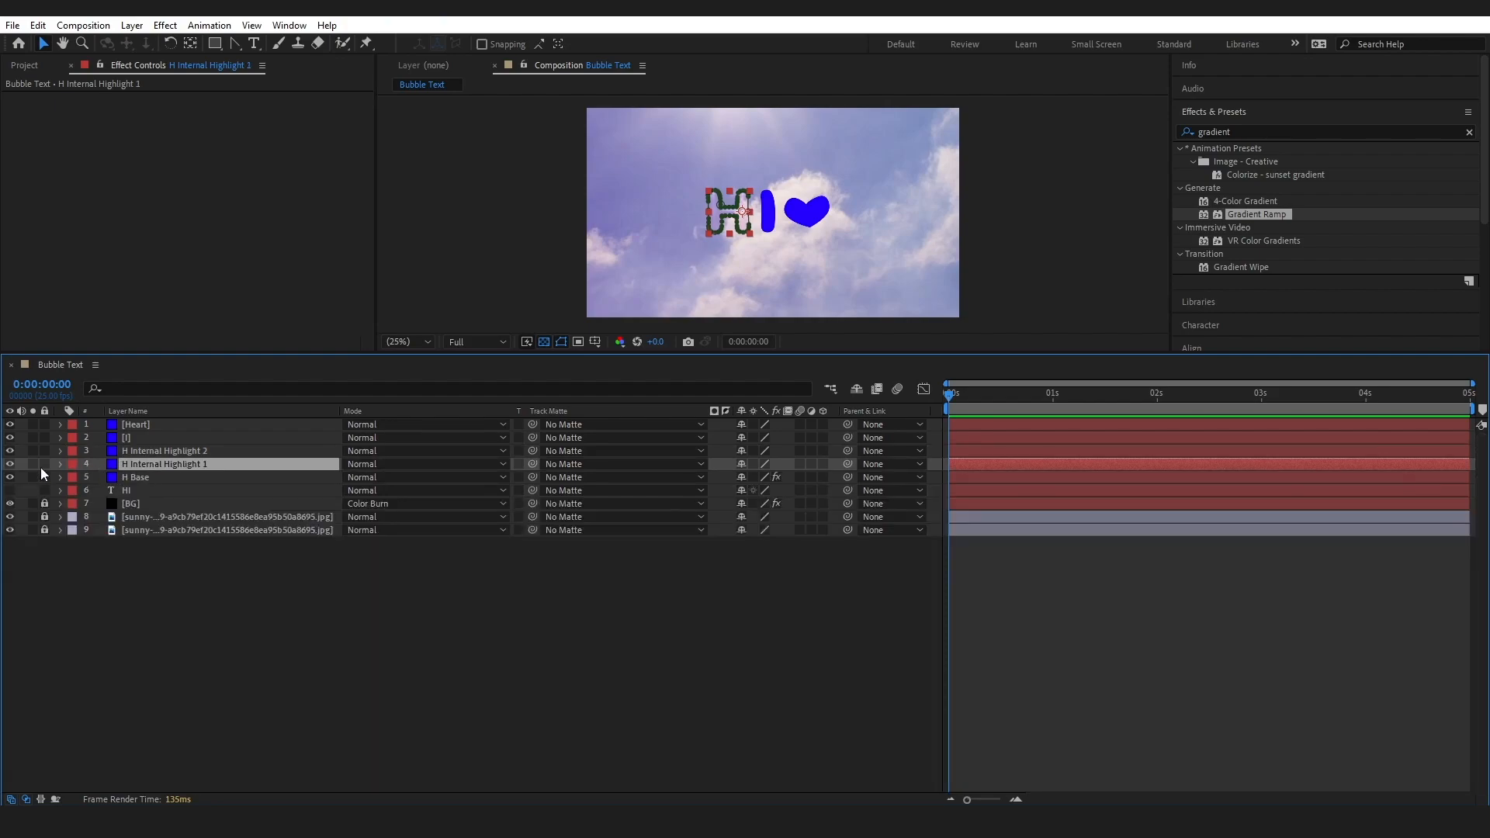
left_click(60, 464)
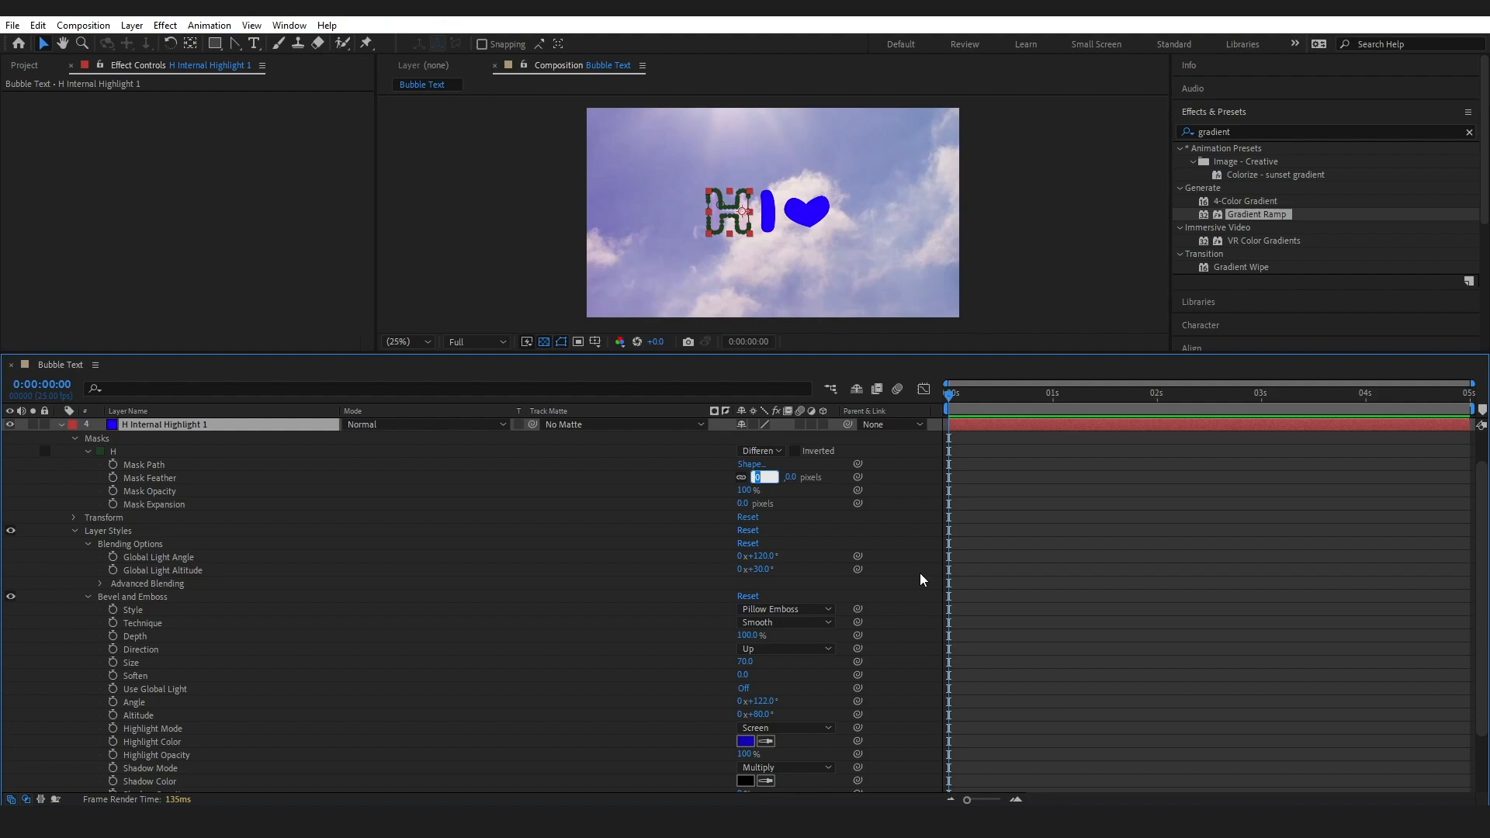
type("10")
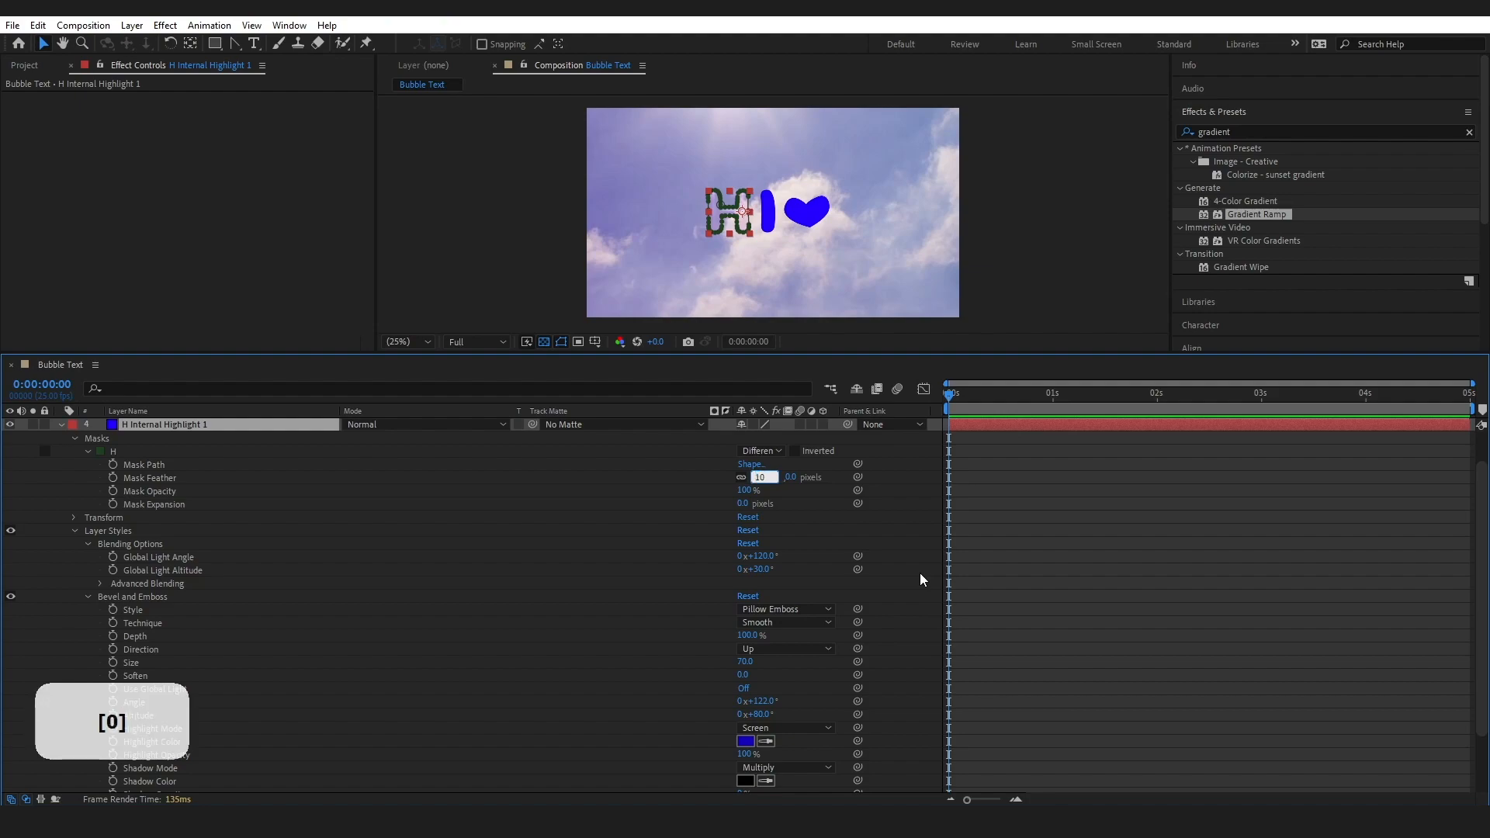
left_click(203, 462)
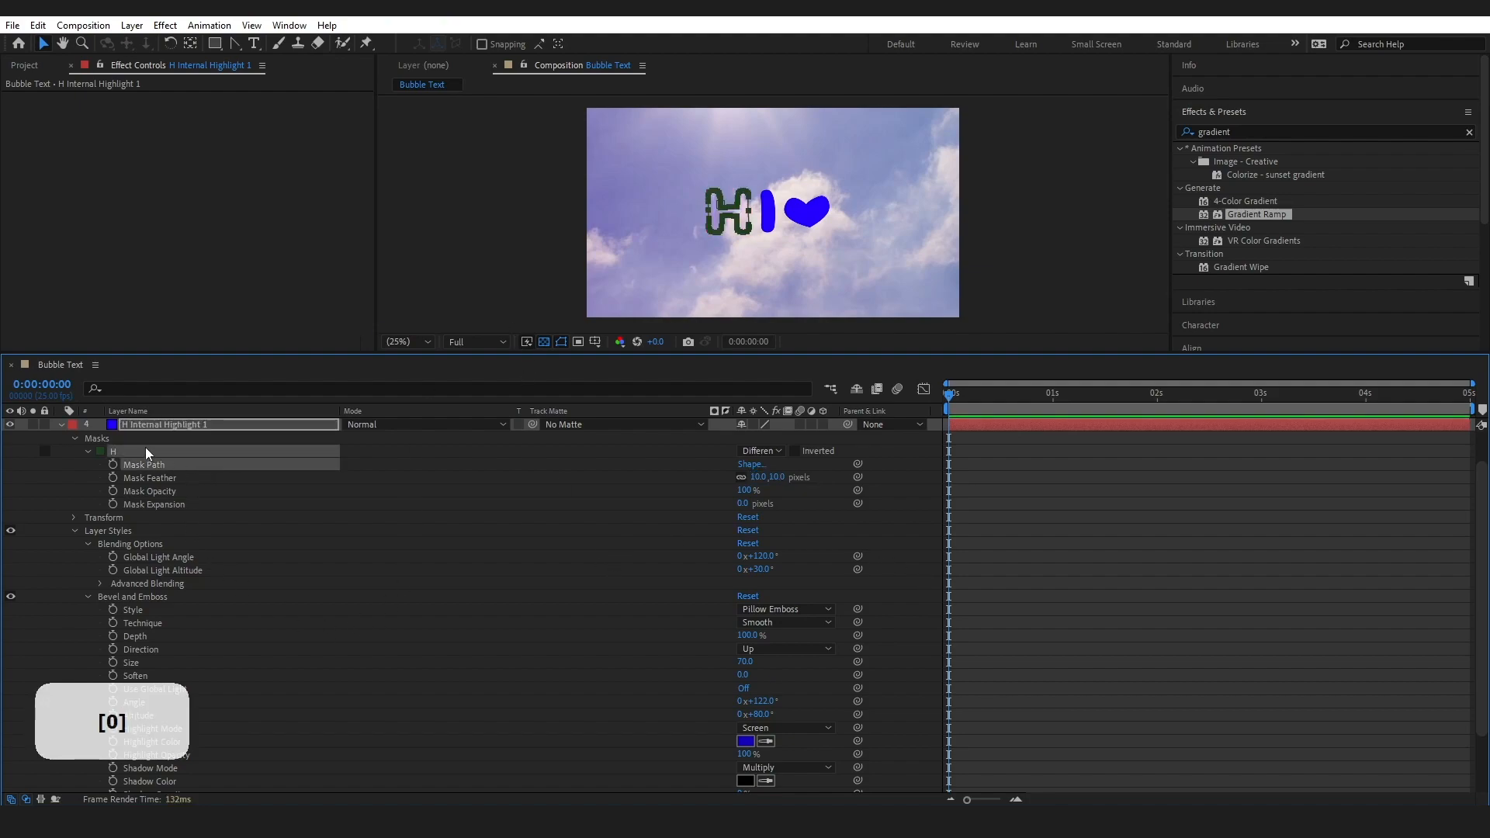
left_click(62, 425)
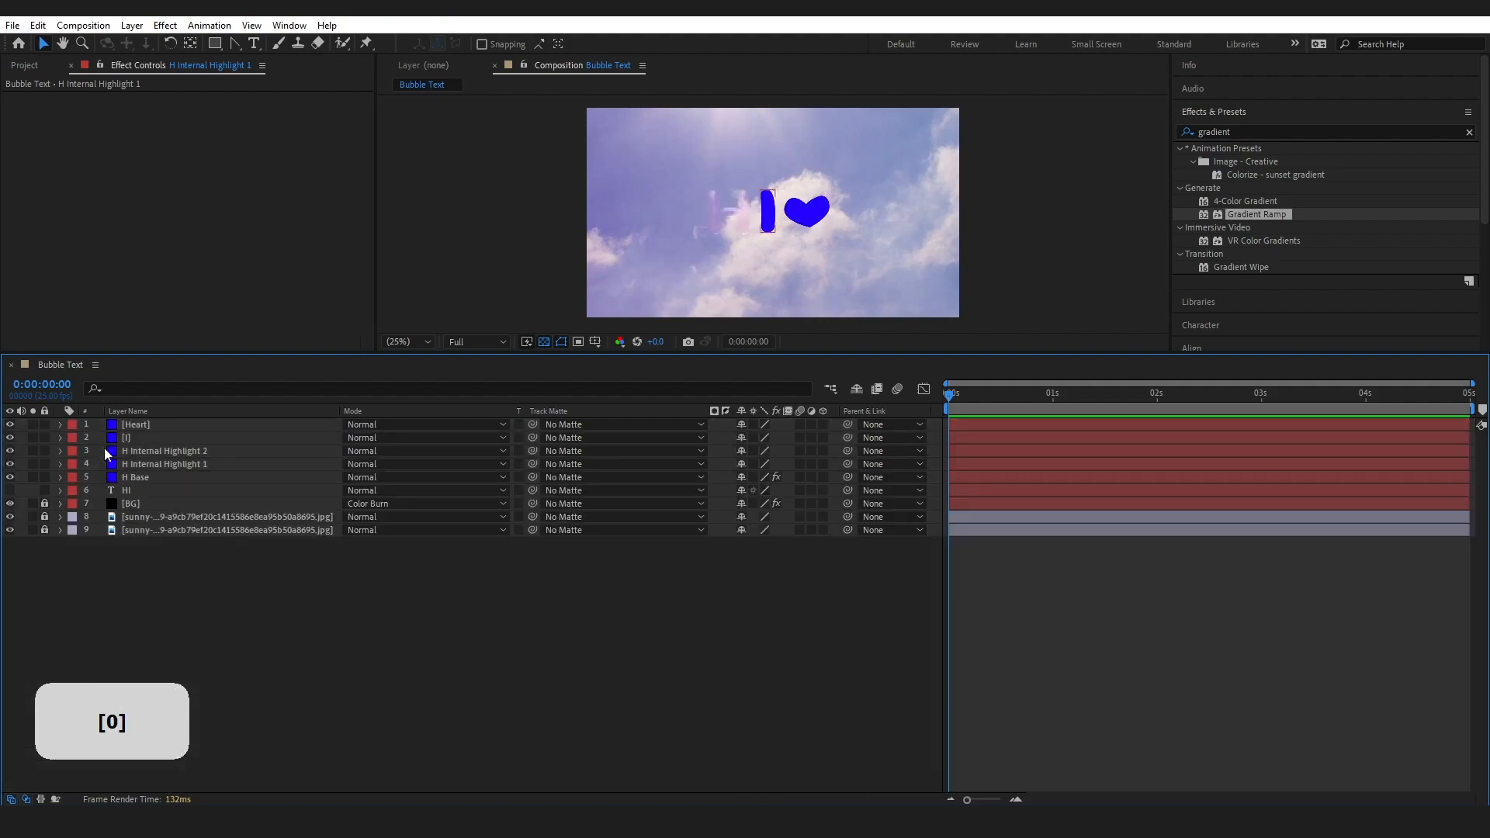
Duplicate the H Internal Highlight 2 layer
left_click(155, 450)
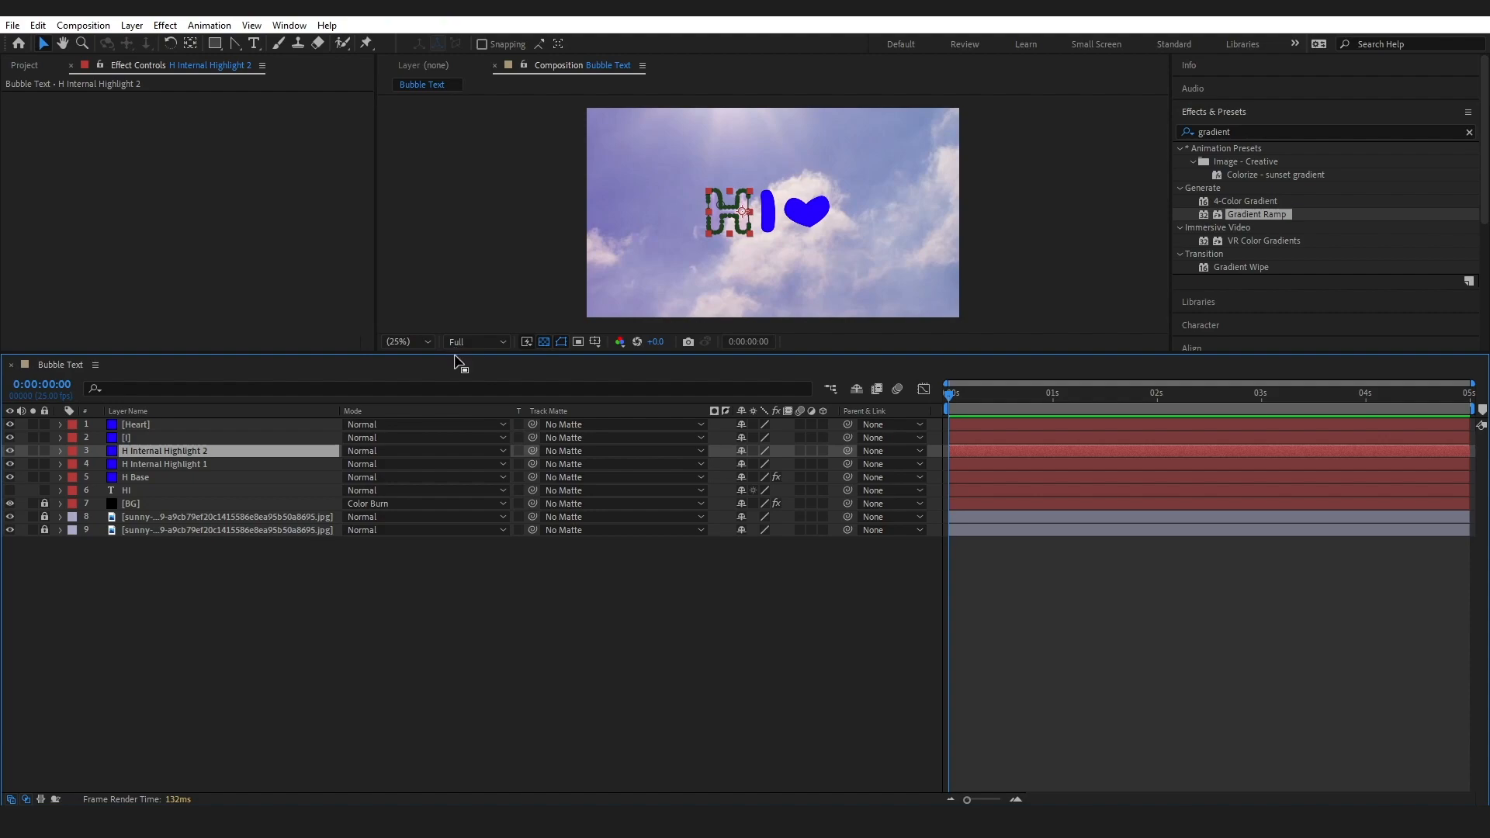
left_click_drag(452, 355, 495, 440)
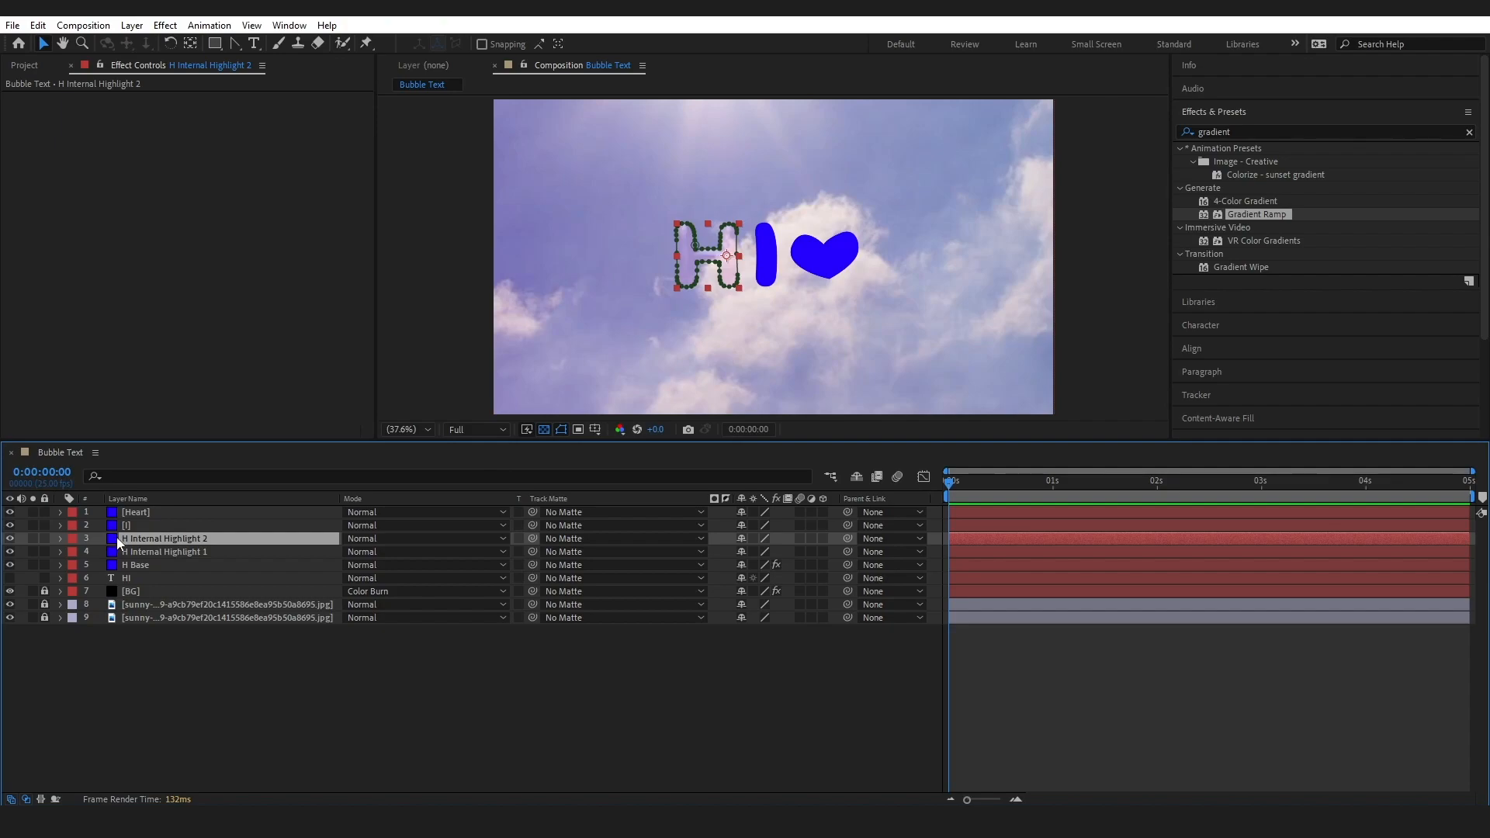
key("ctrl+d")
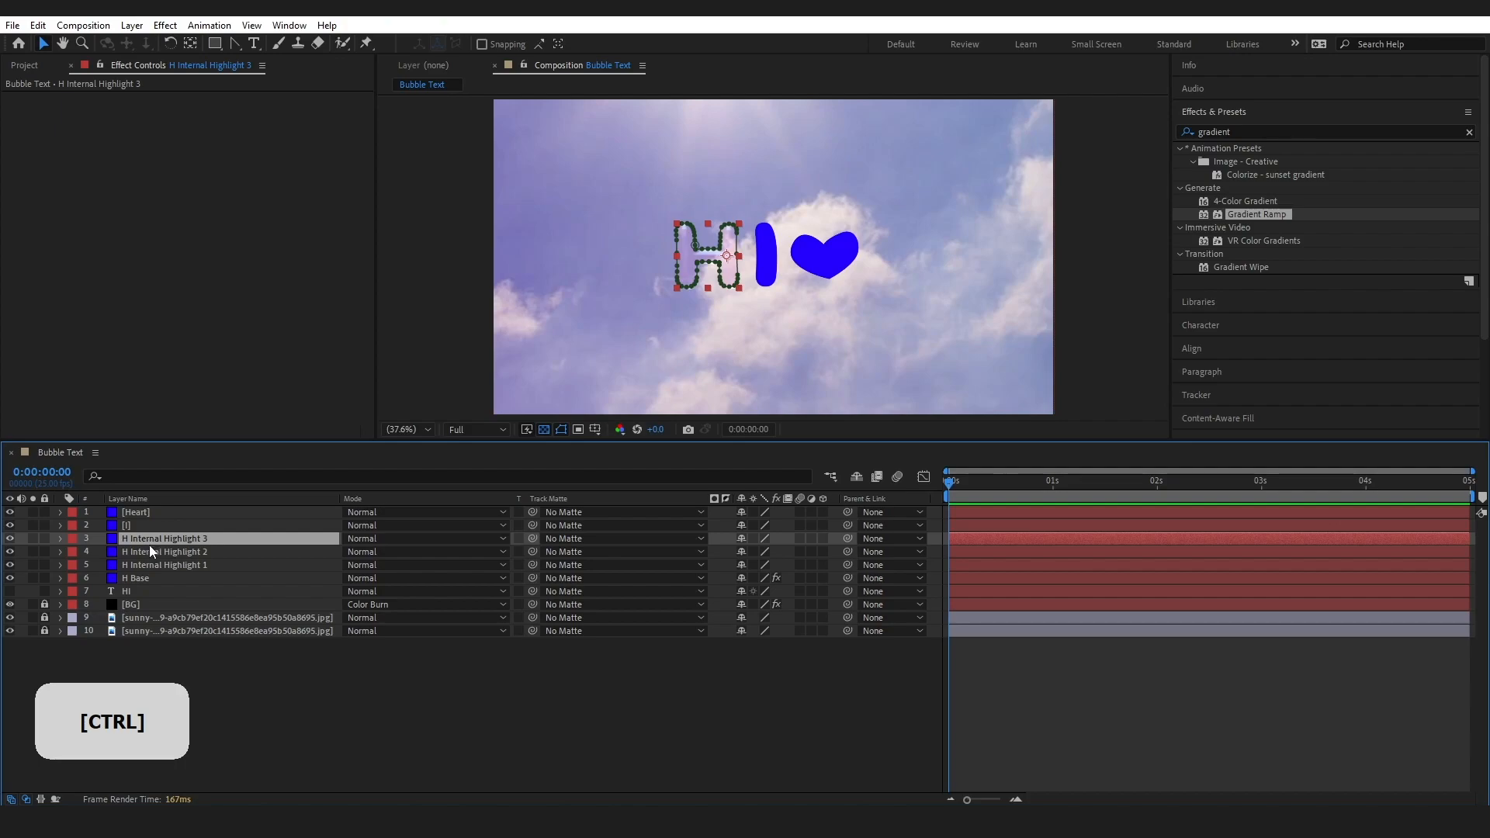
Set the bevel's Depth to 100%, Size to 27 and Soften to 0 on H Internal Highlight 3
left_click(59, 539)
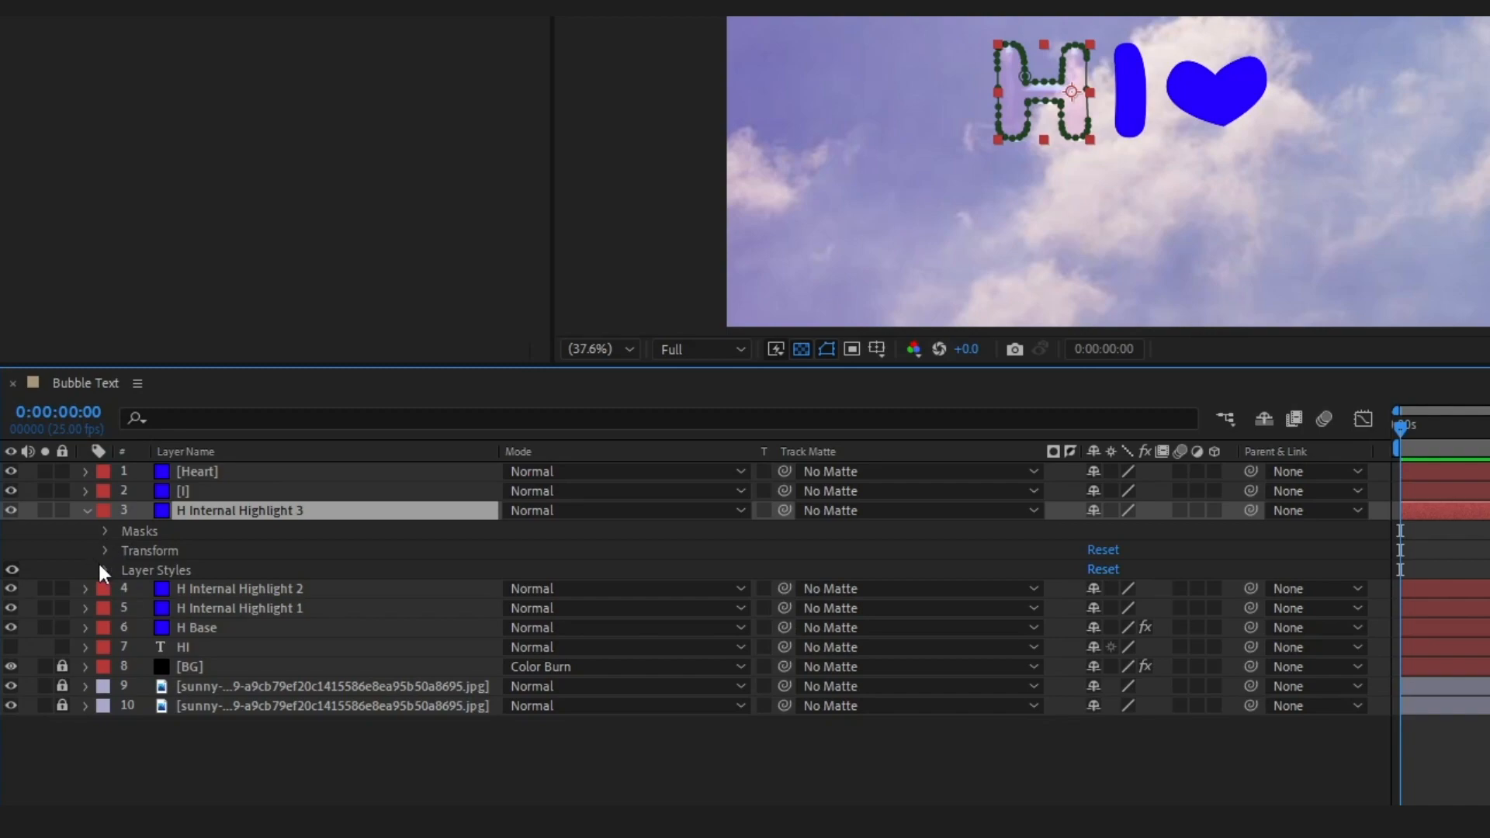
left_click(73, 579)
left_click_drag(482, 370, 489, 222)
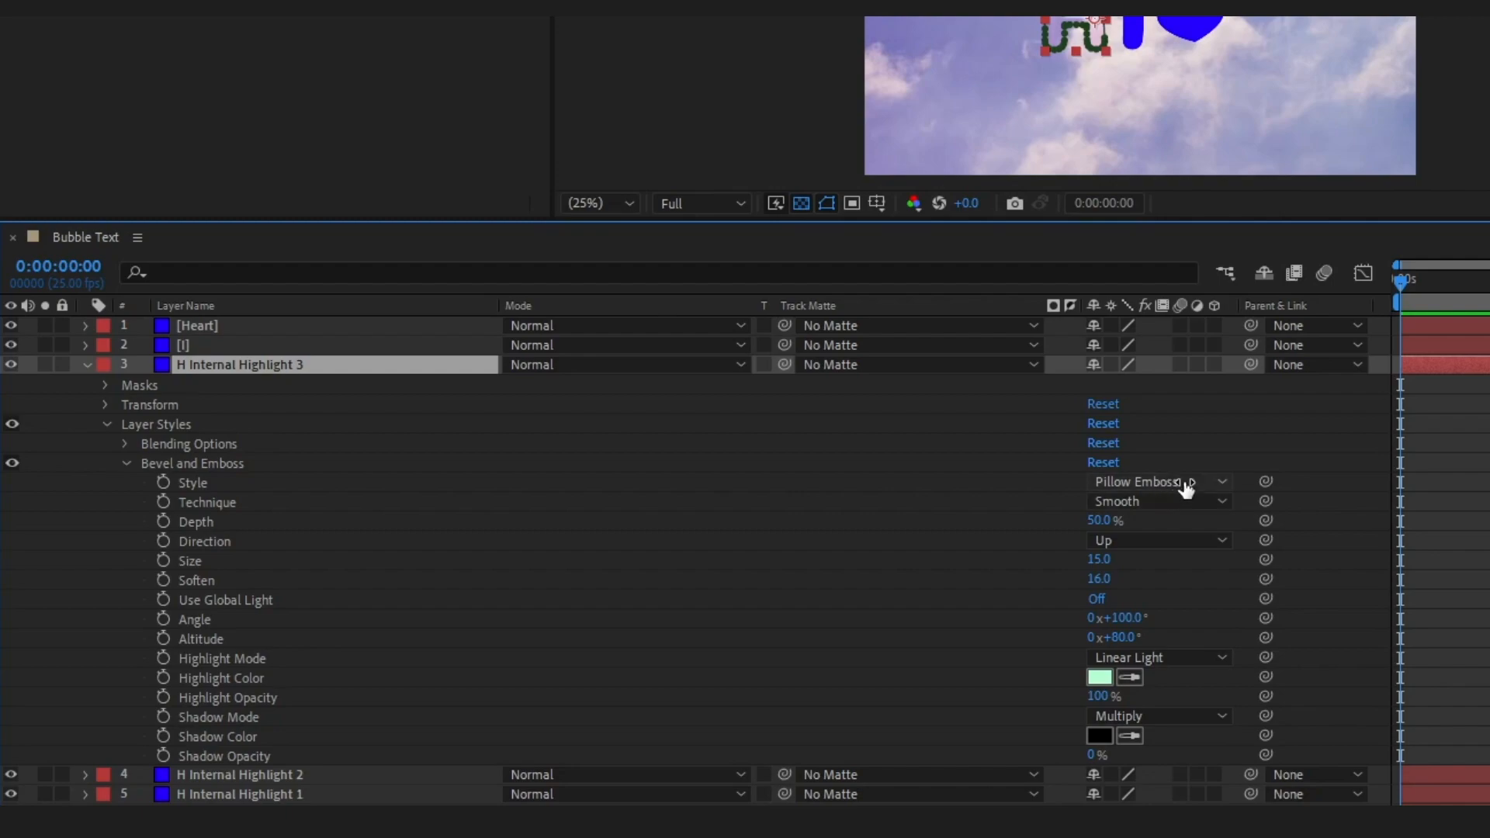
left_click(1106, 521)
type("100")
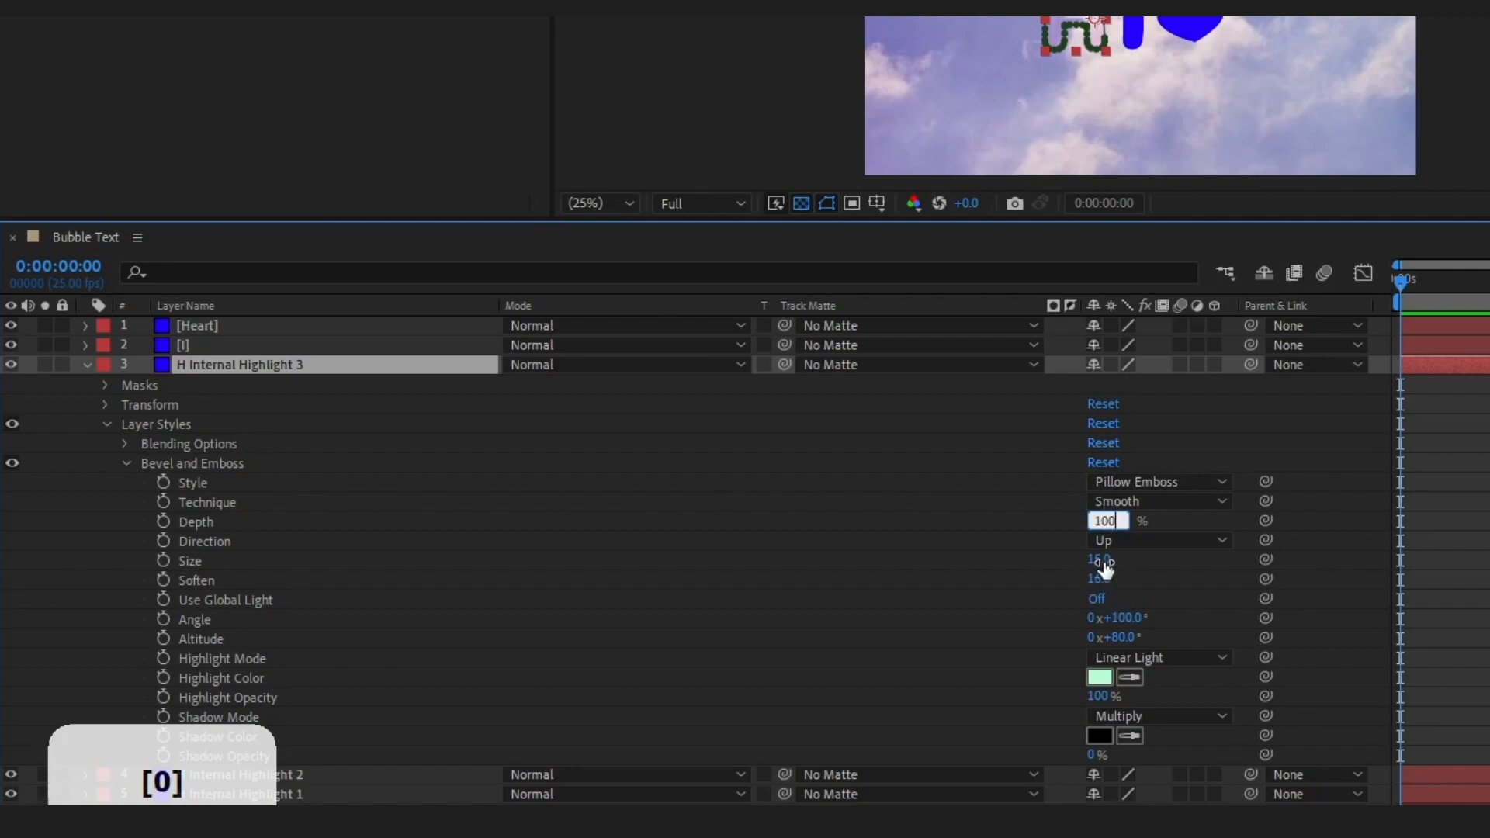
left_click(1105, 557)
type("27")
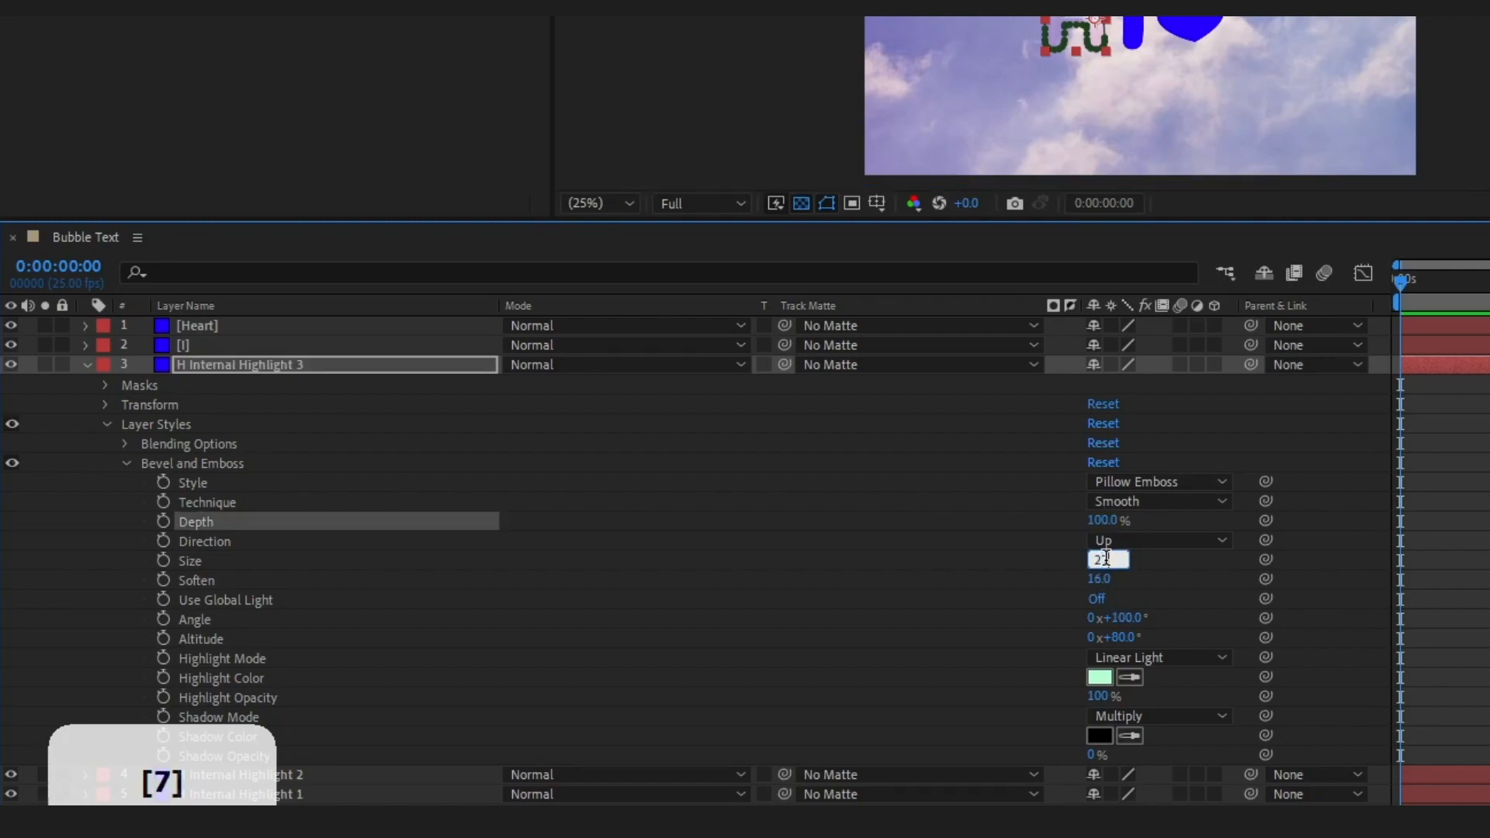
key("Tab")
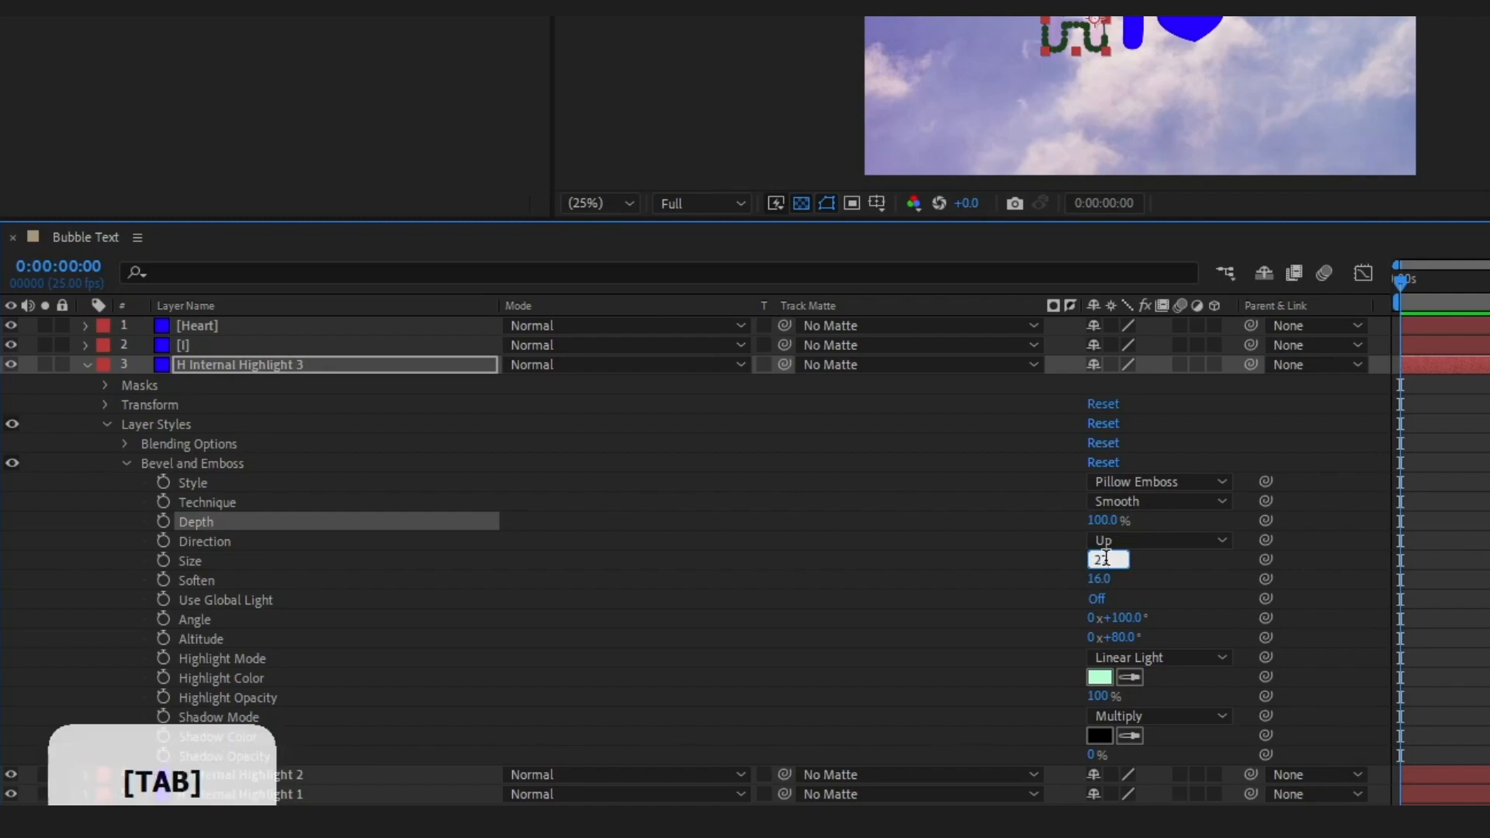
type("0")
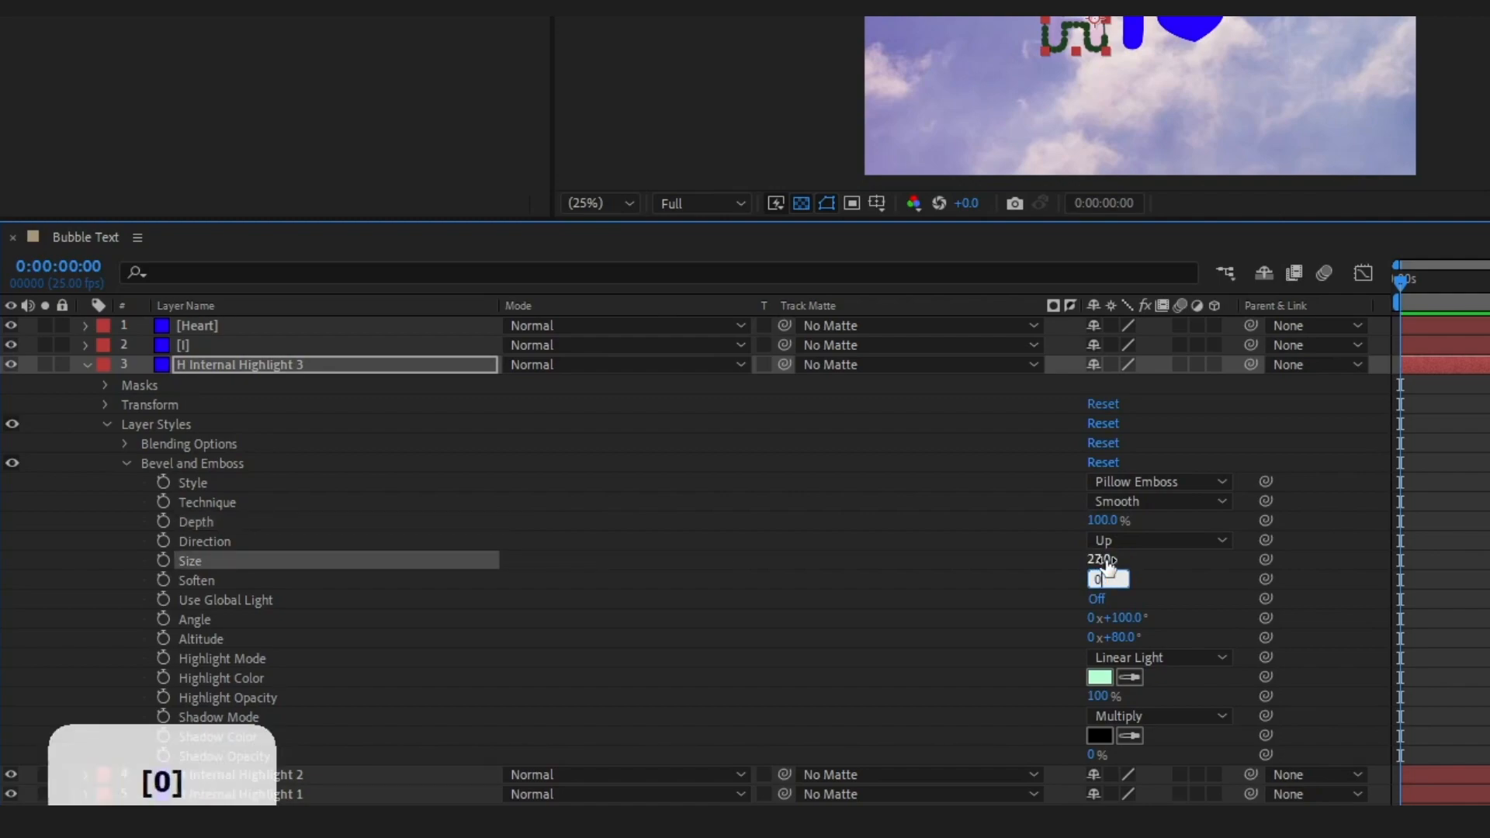
key("Return")
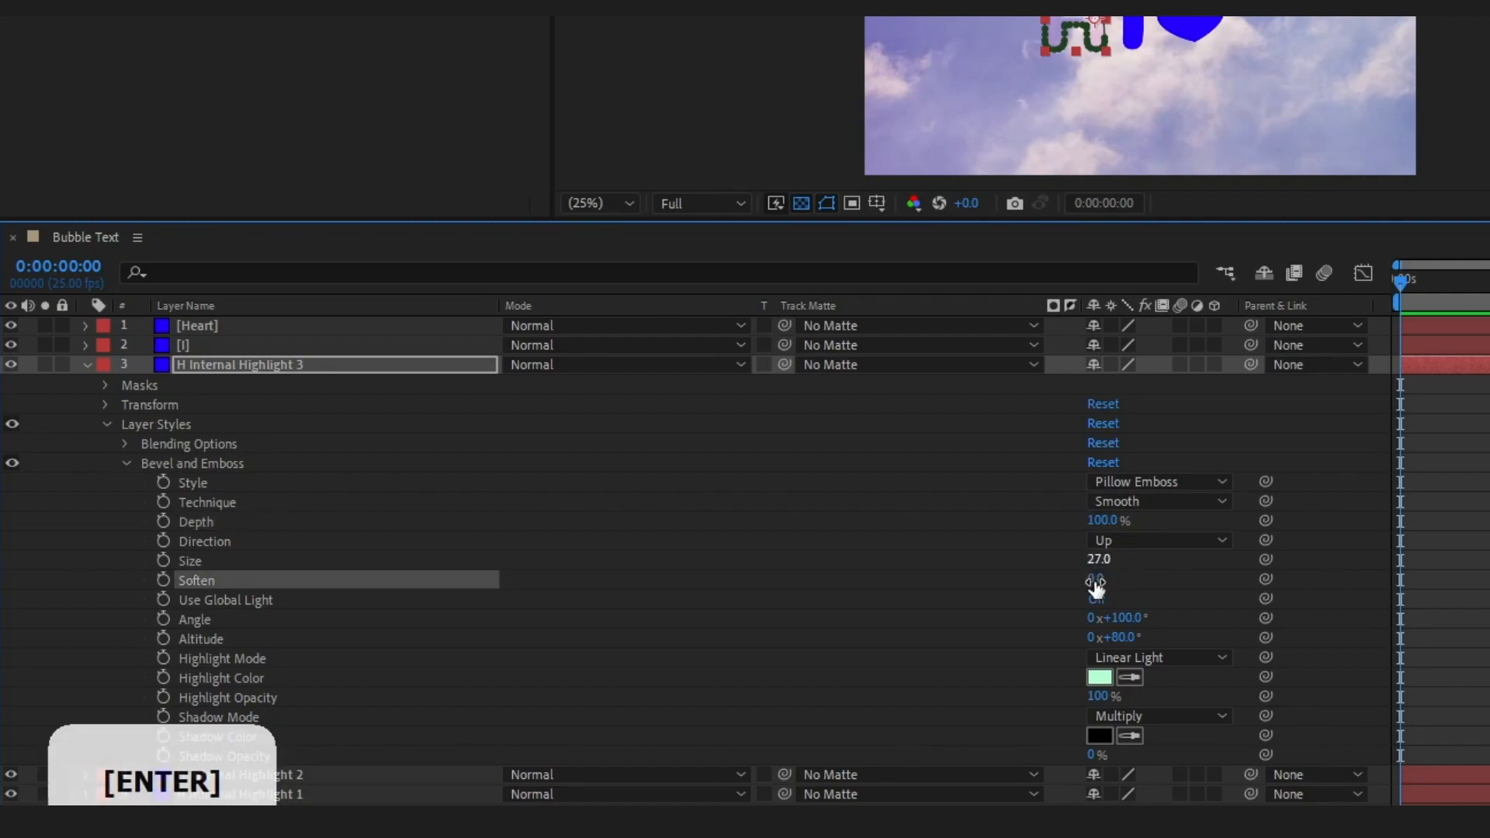
Set the bevel's Angle to 16° and its Highlight Mode to Screen on H Internal Highlight 3
left_click(1126, 619)
type("16")
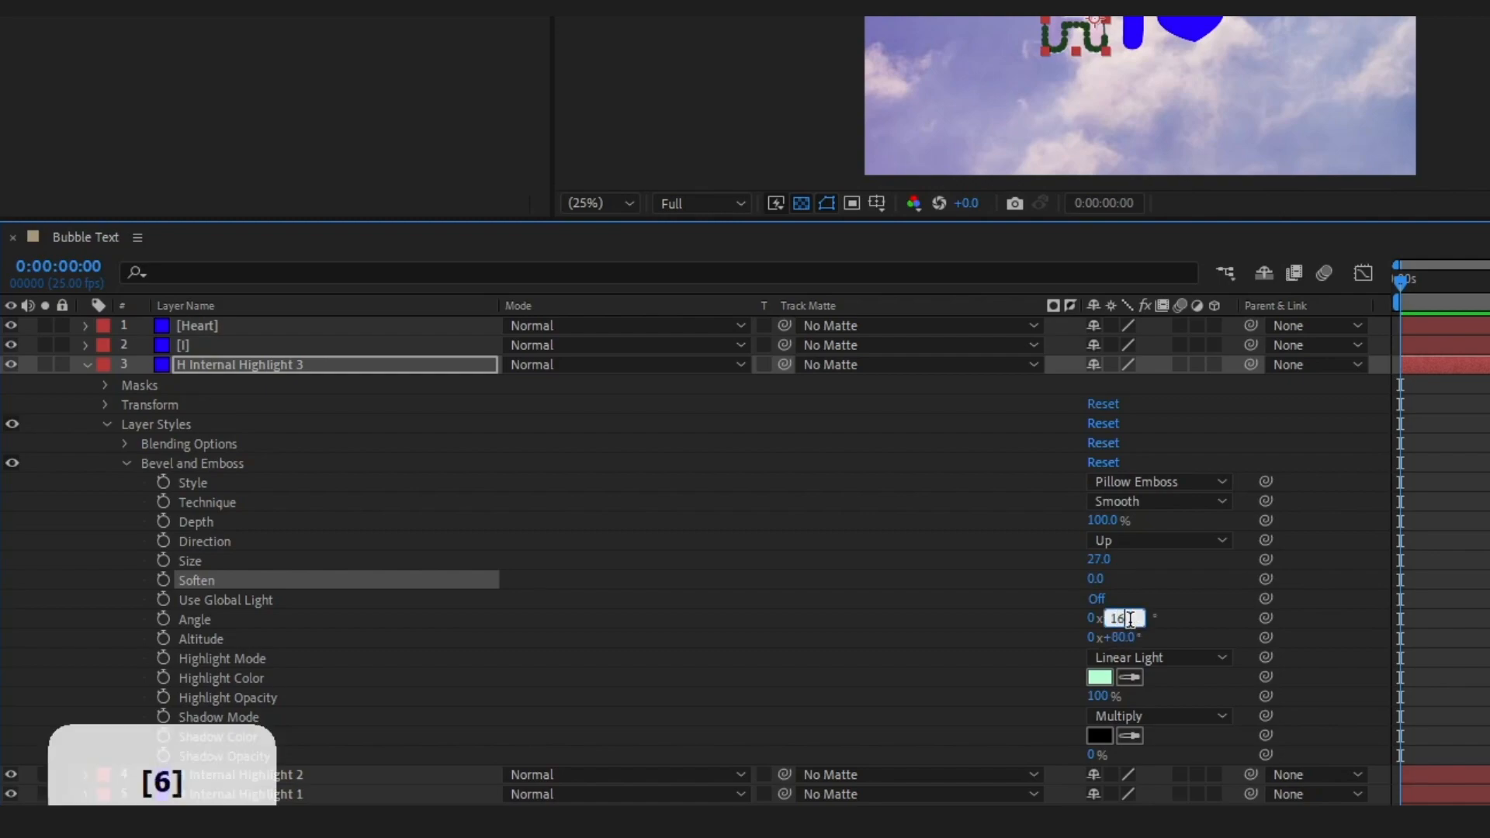
key("Tab")
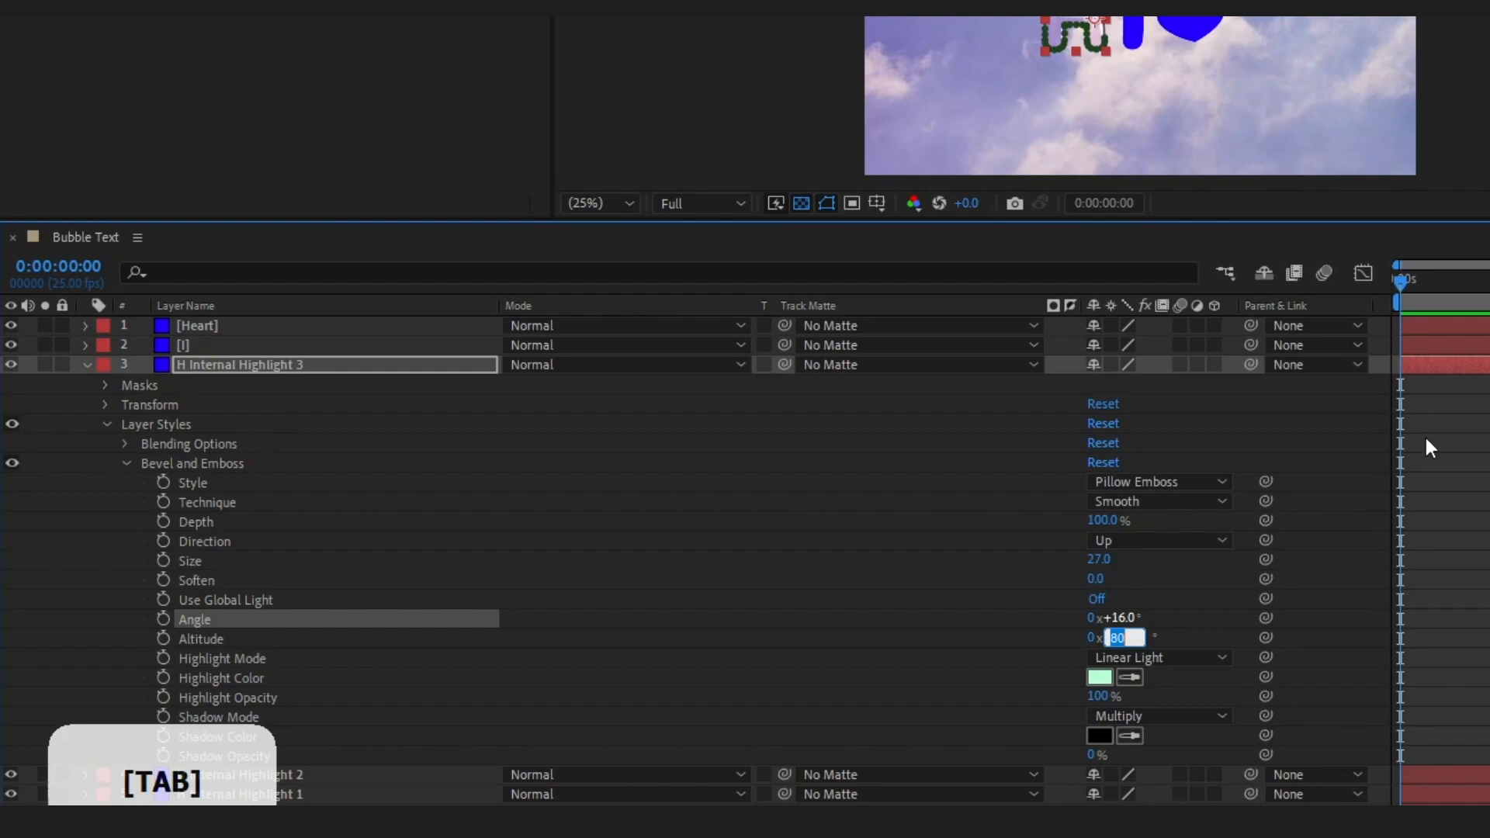
left_click(1127, 661)
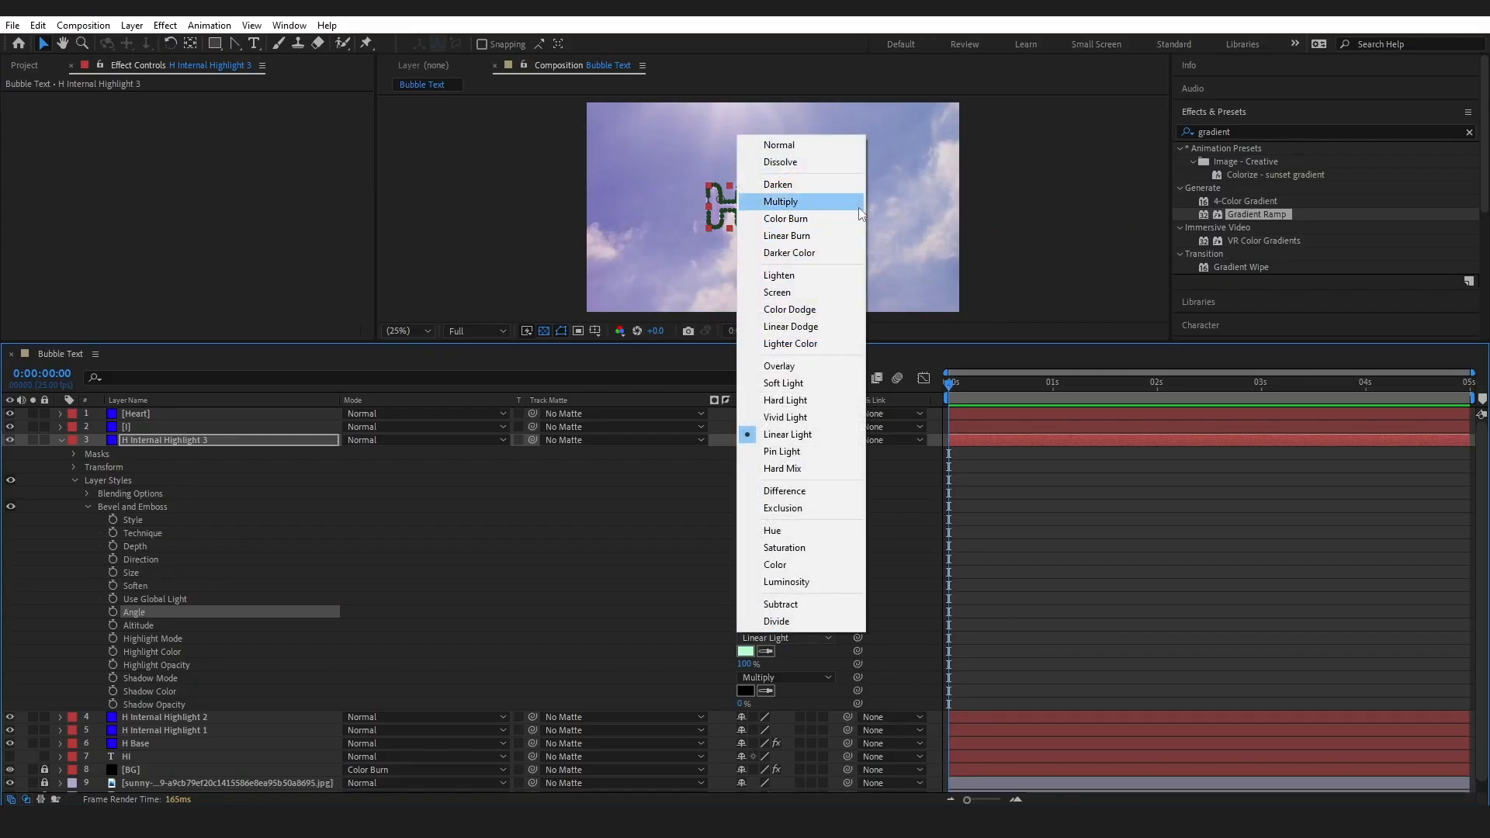
left_click(805, 292)
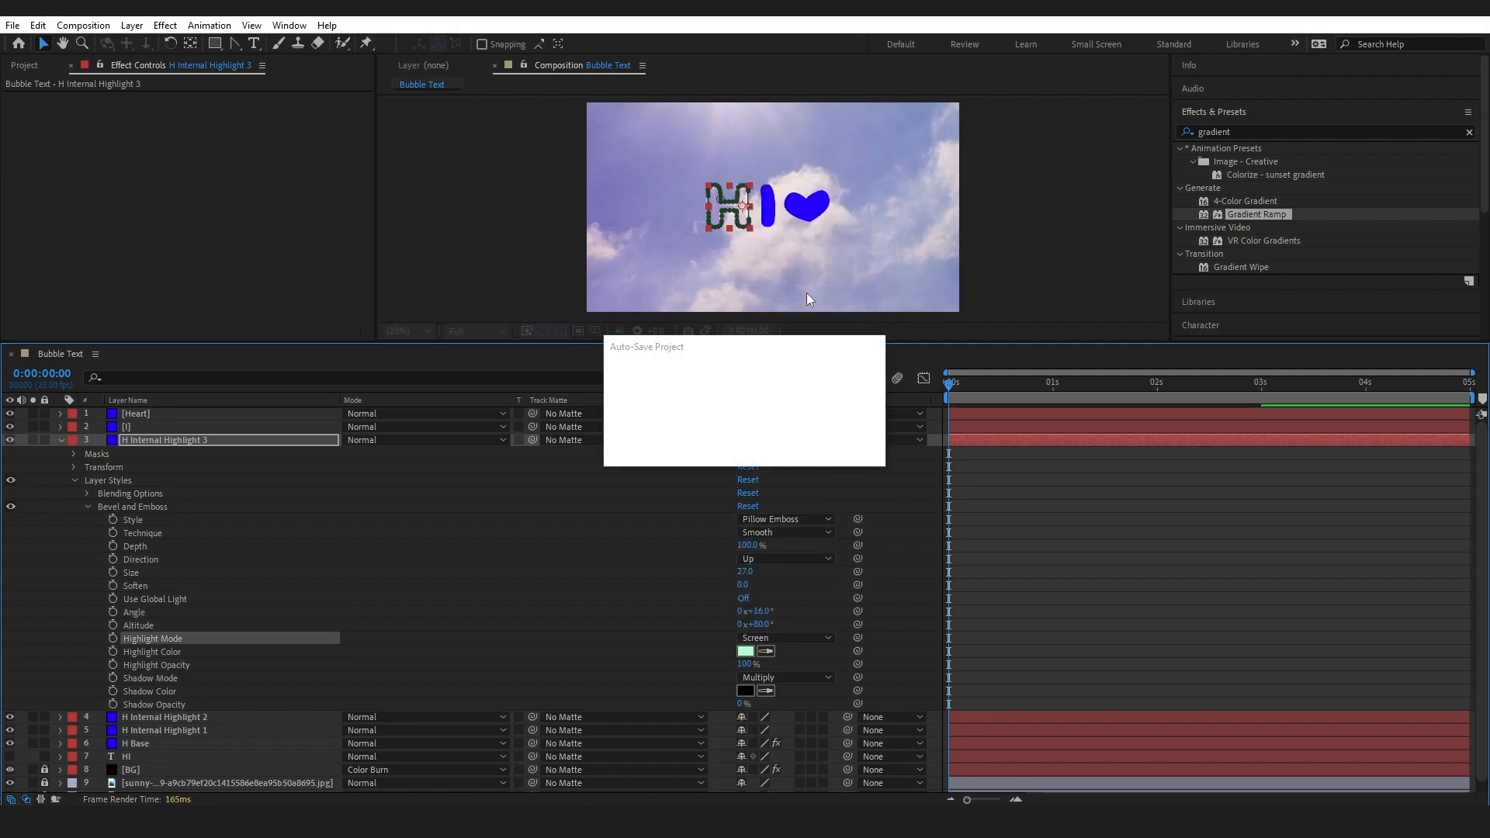
Set the bevel's Highlight Color to 10B3FF and its Highlight Opacity to 80% on H Internal Highlight 3
left_click(751, 650)
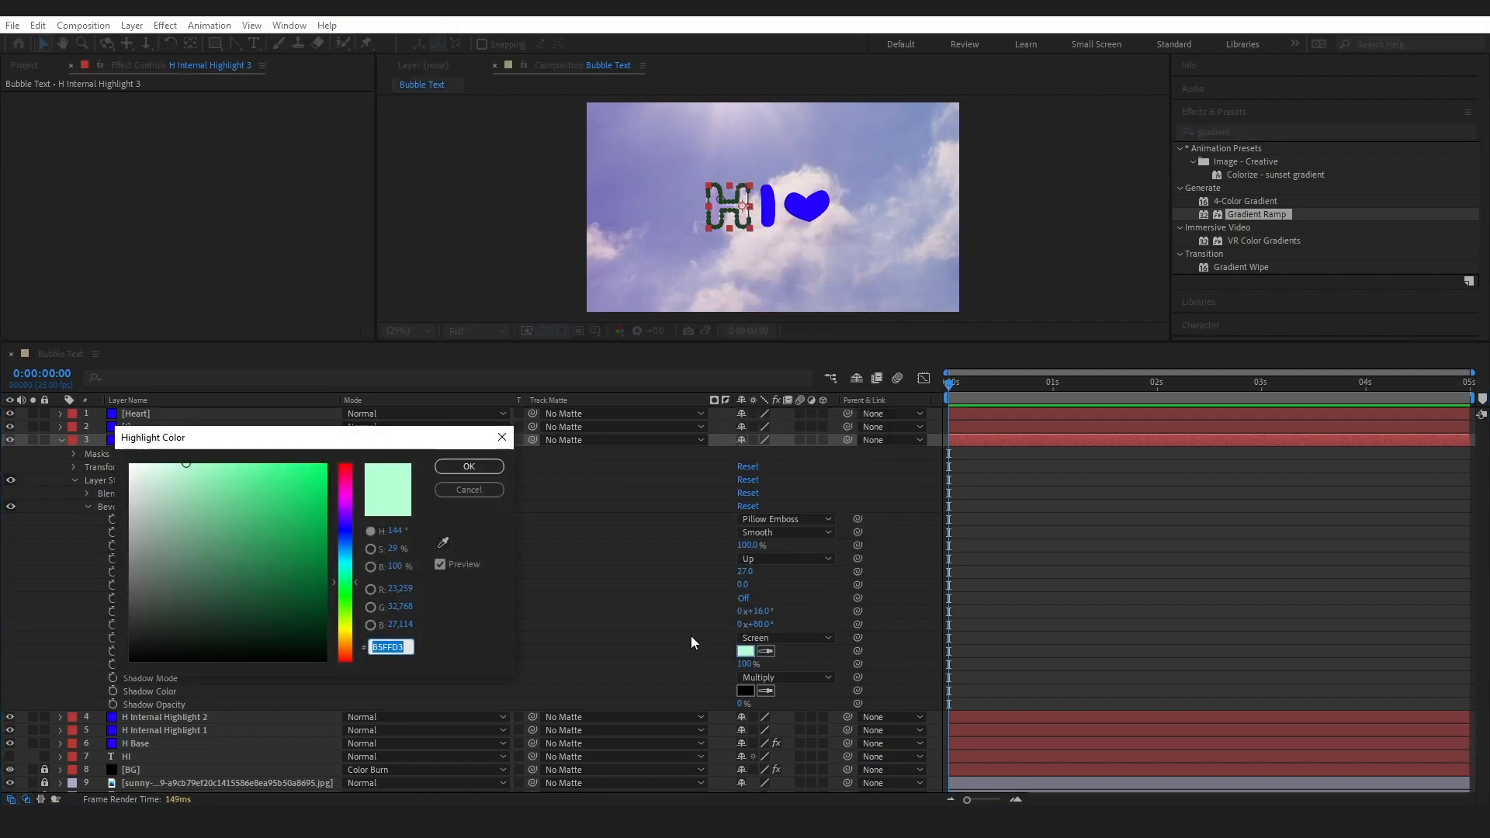
type("10b")
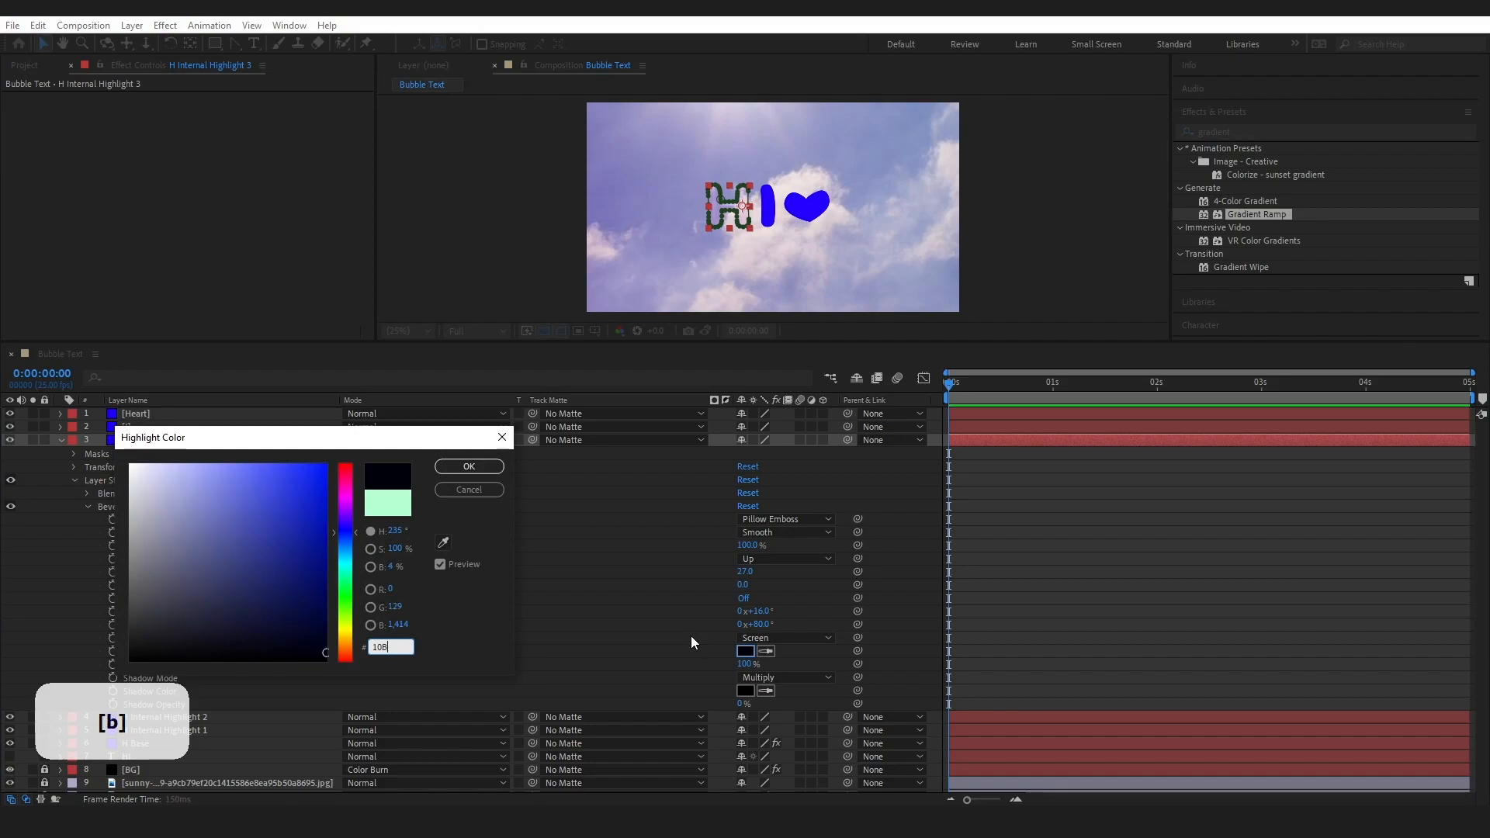
type("3ff")
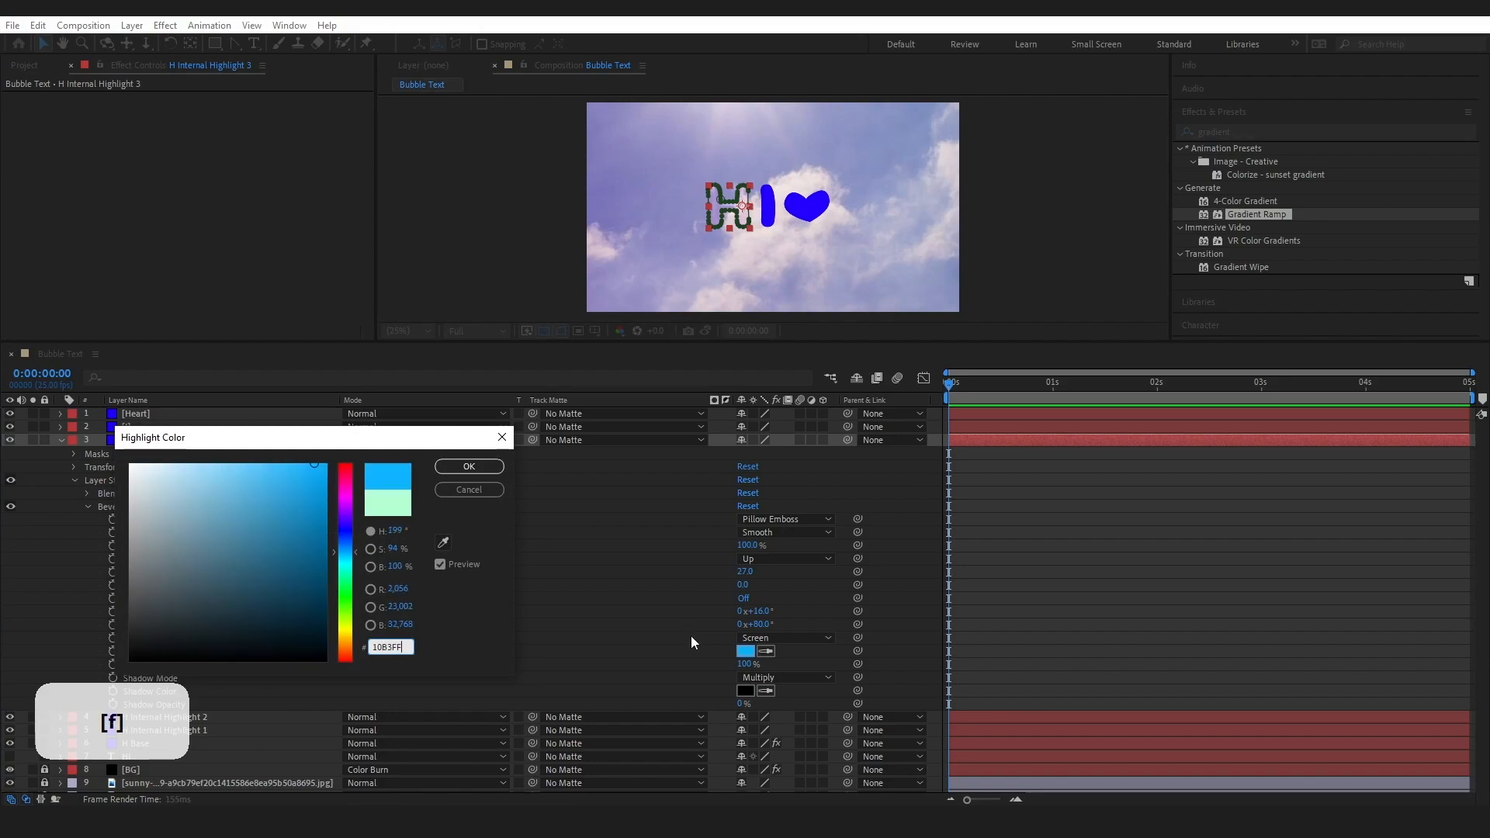
key("Return")
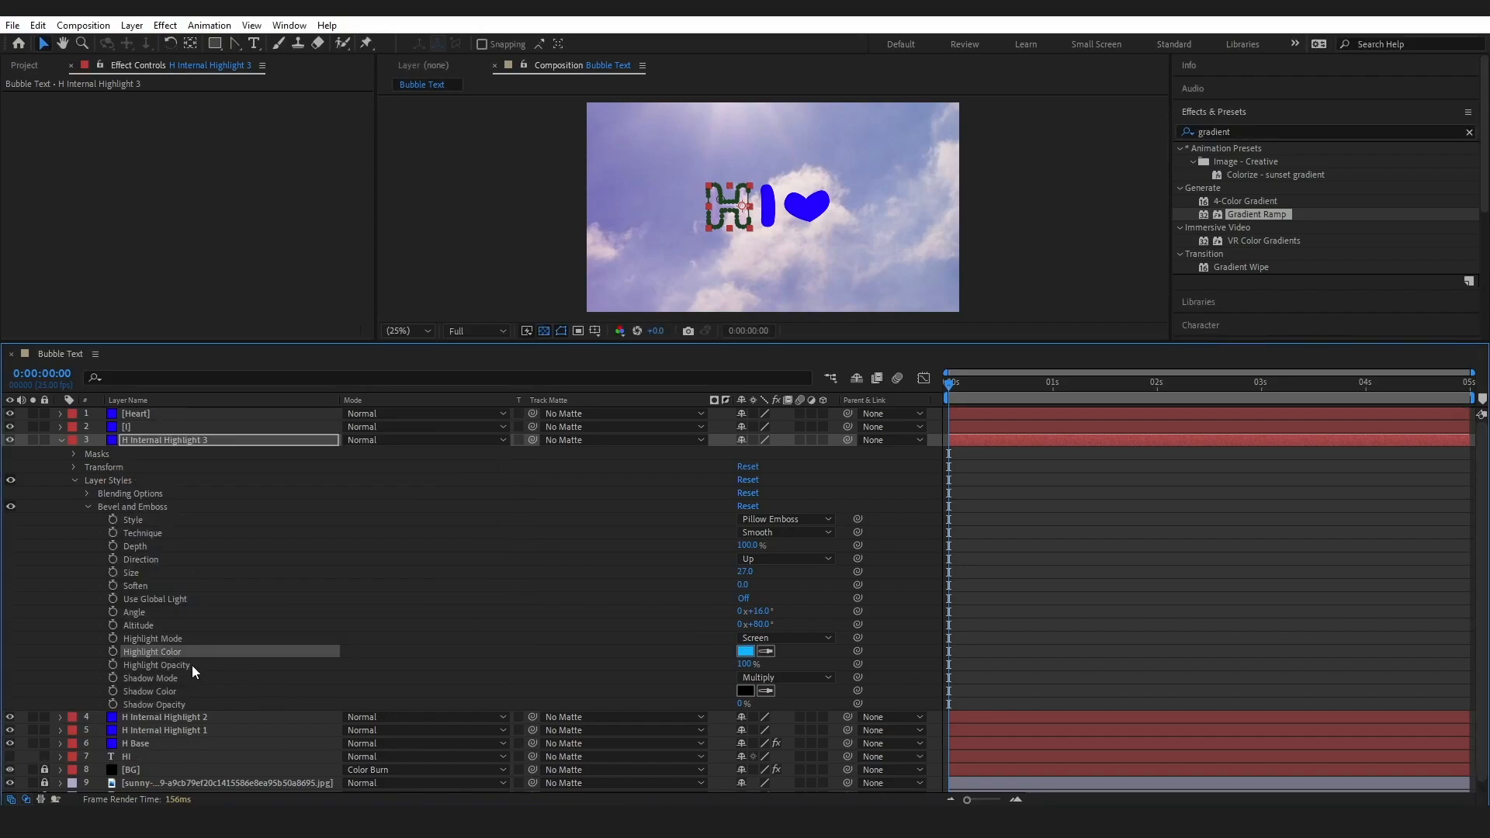
left_click(743, 665)
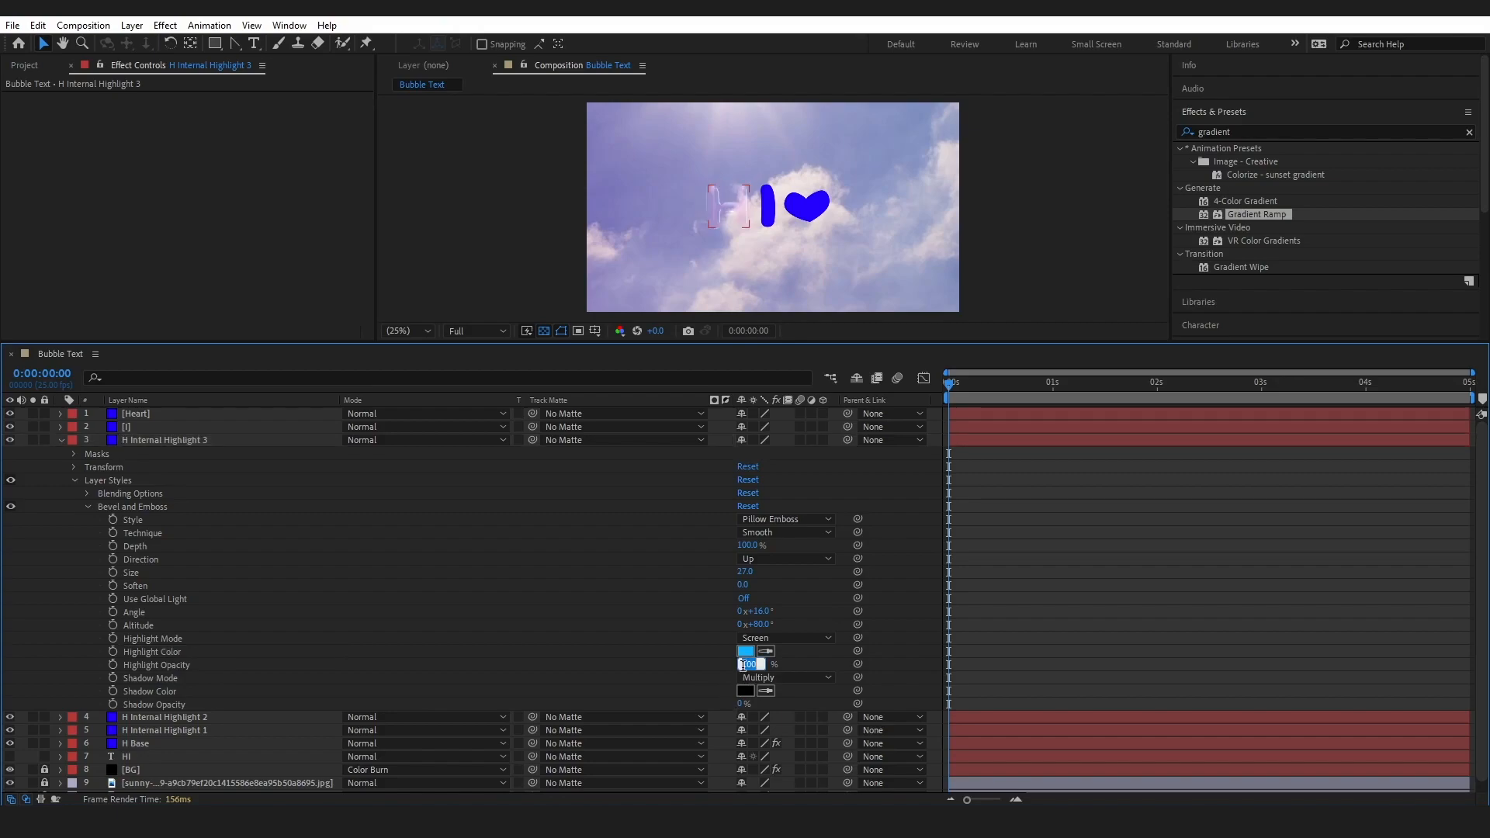
type("80")
key("Return")
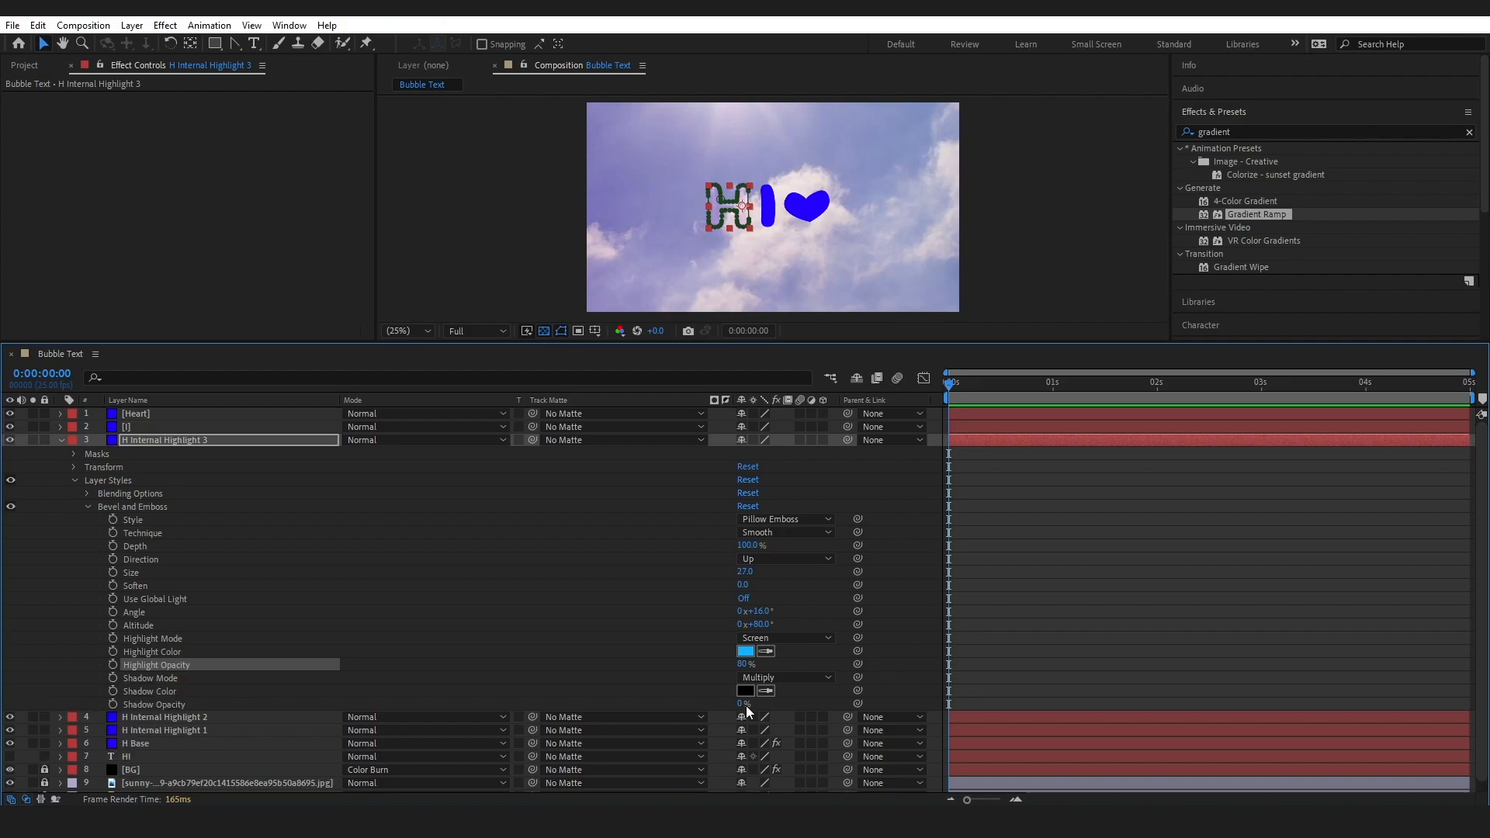
Set the H mask's feather to 10 pixels and its expansion to -5 pixels on H Internal Highlight 3, then collapse the layer
left_click(74, 453)
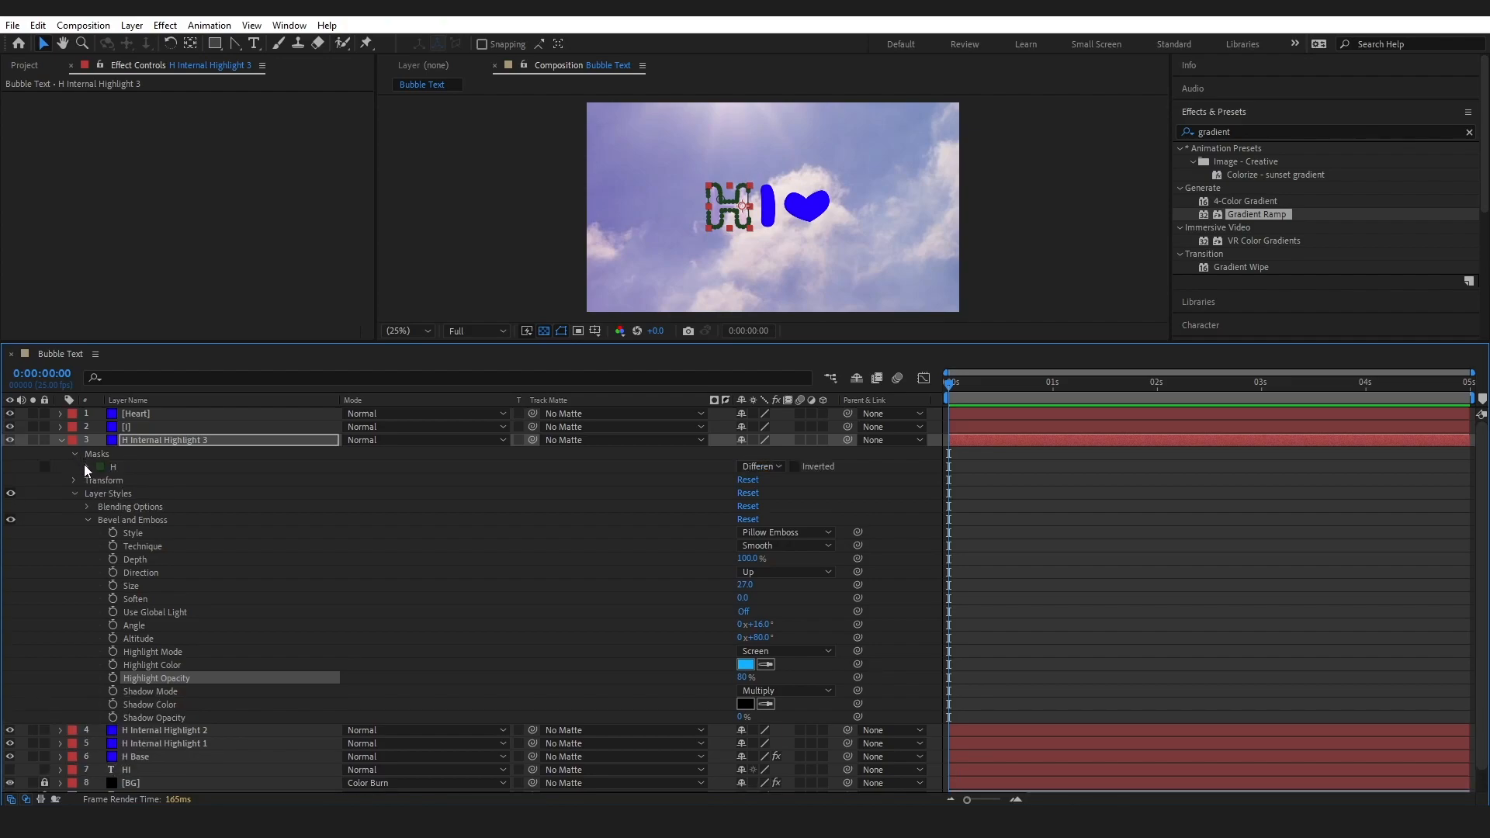
left_click(86, 466)
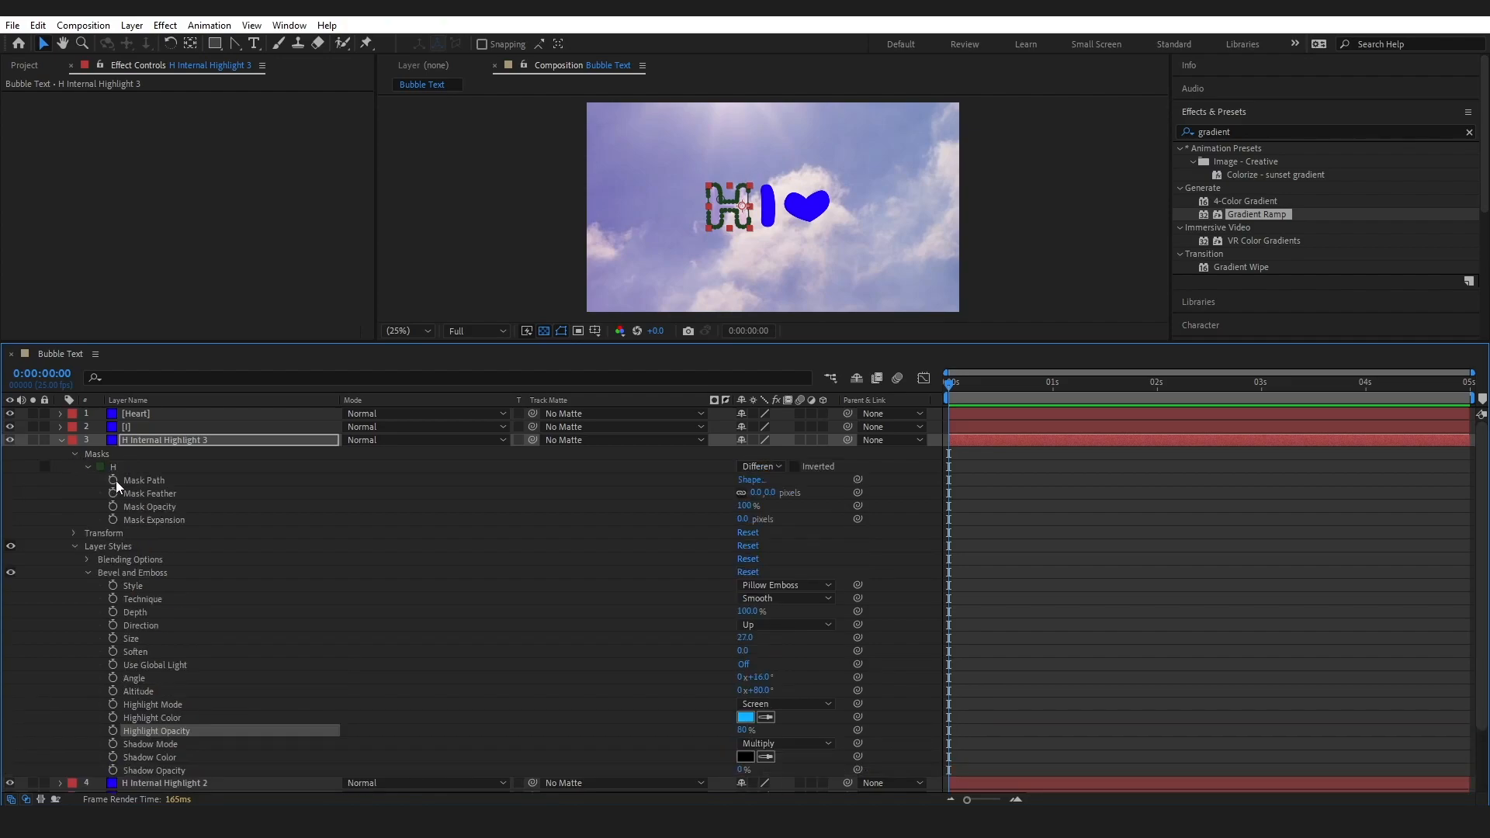
left_click(754, 498)
type("0")
key("Tab")
key("Tab")
key("Tab")
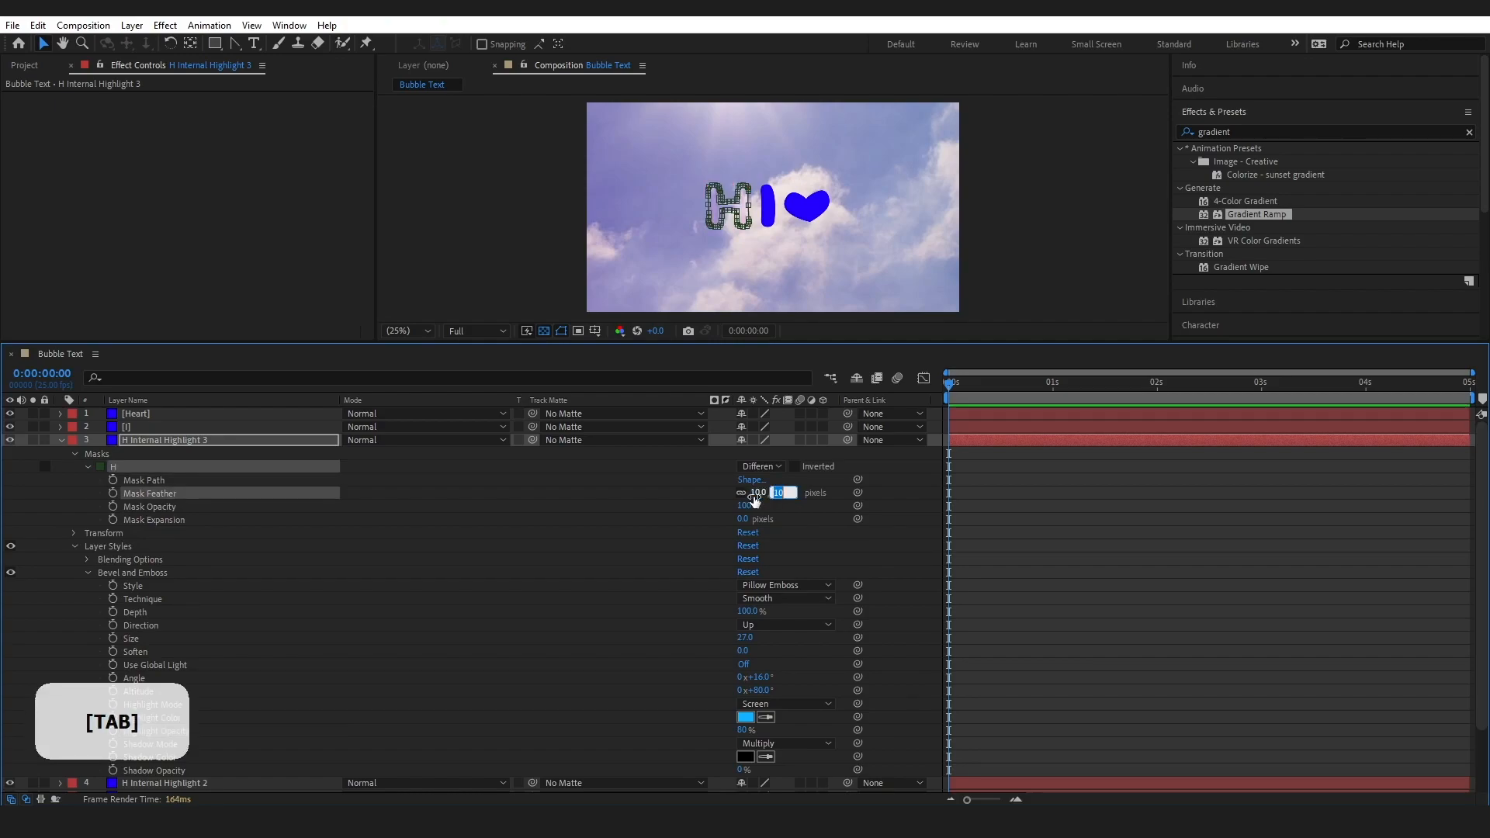
type("-5")
key("Return")
left_click(61, 440)
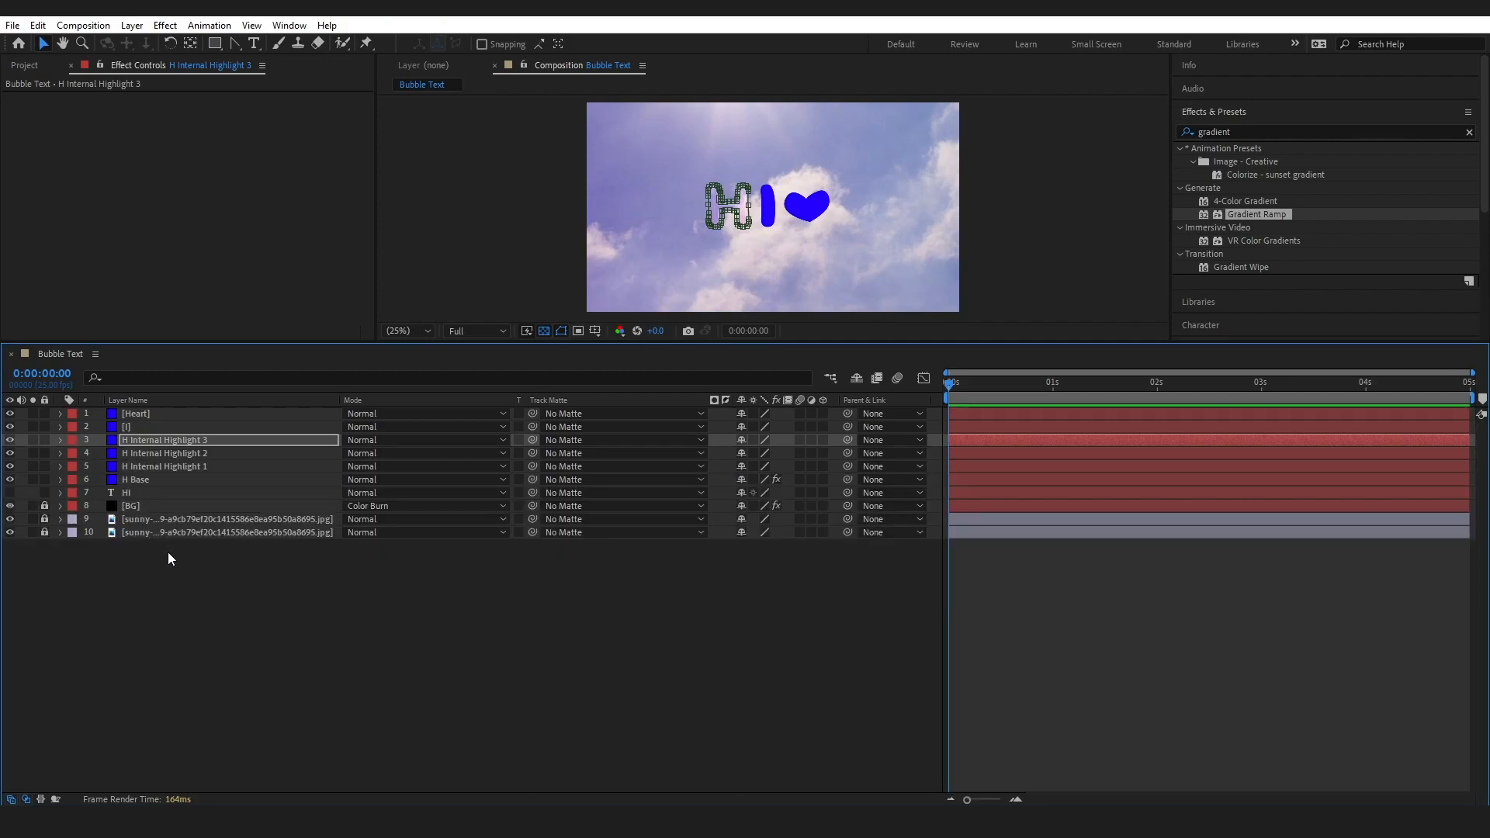
Duplicate the H Internal Highlight 3 layer and rename the copy H Light
left_click(163, 439)
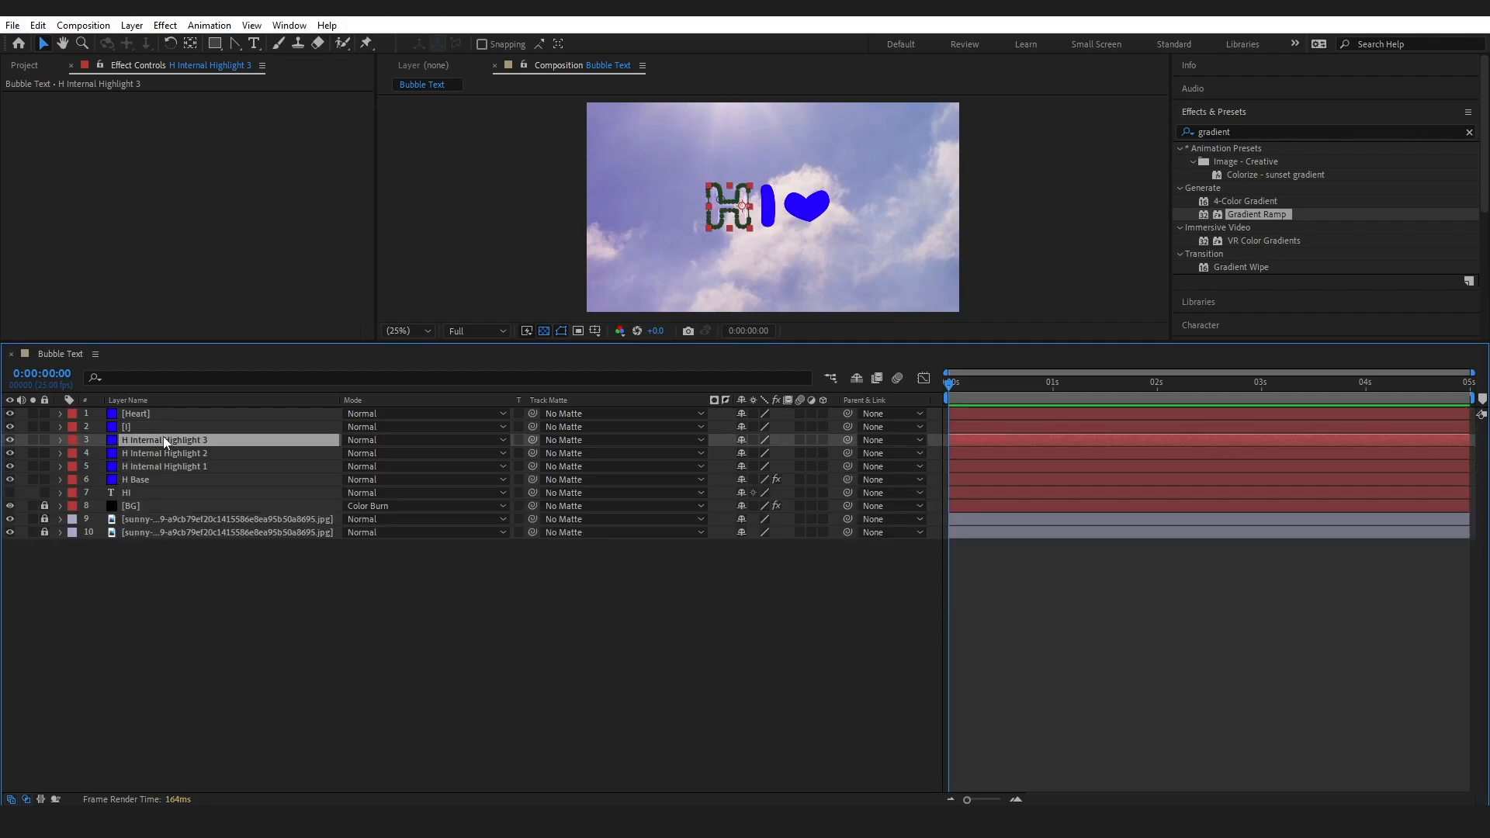
key("ctrl+d")
right_click(163, 439)
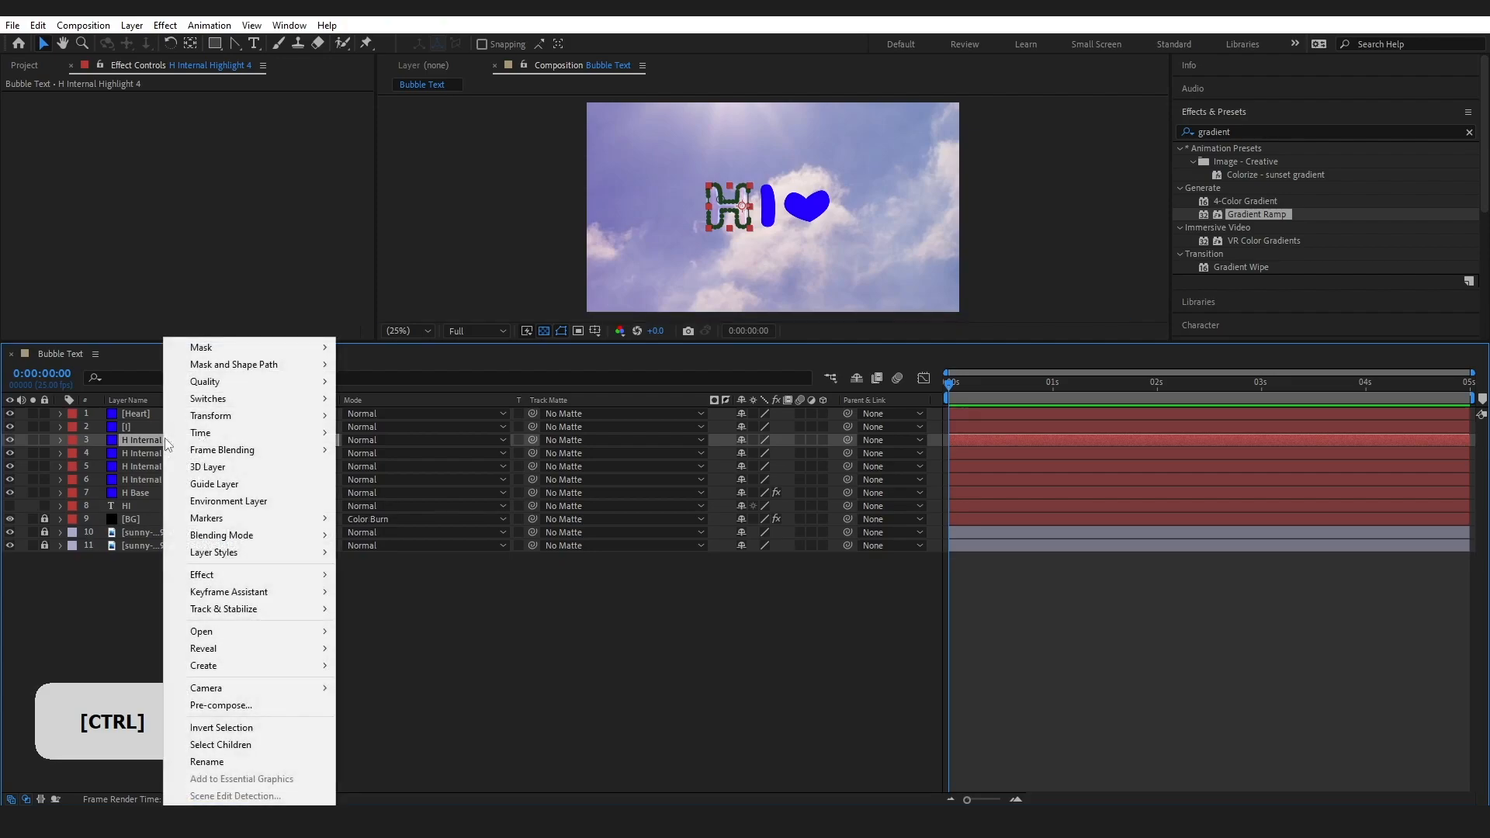
left_click(238, 761)
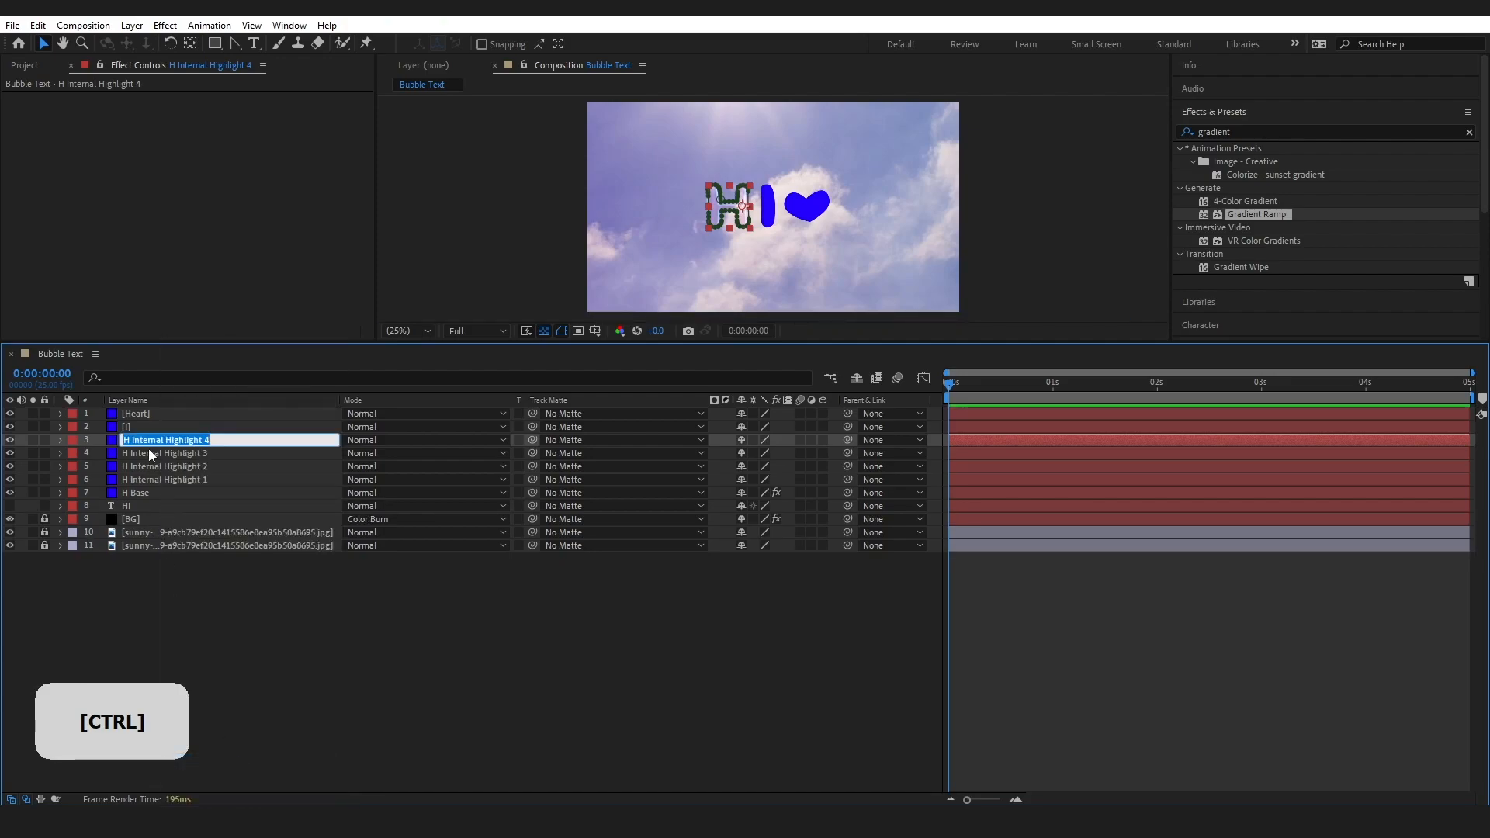
left_click_drag(133, 440, 237, 441)
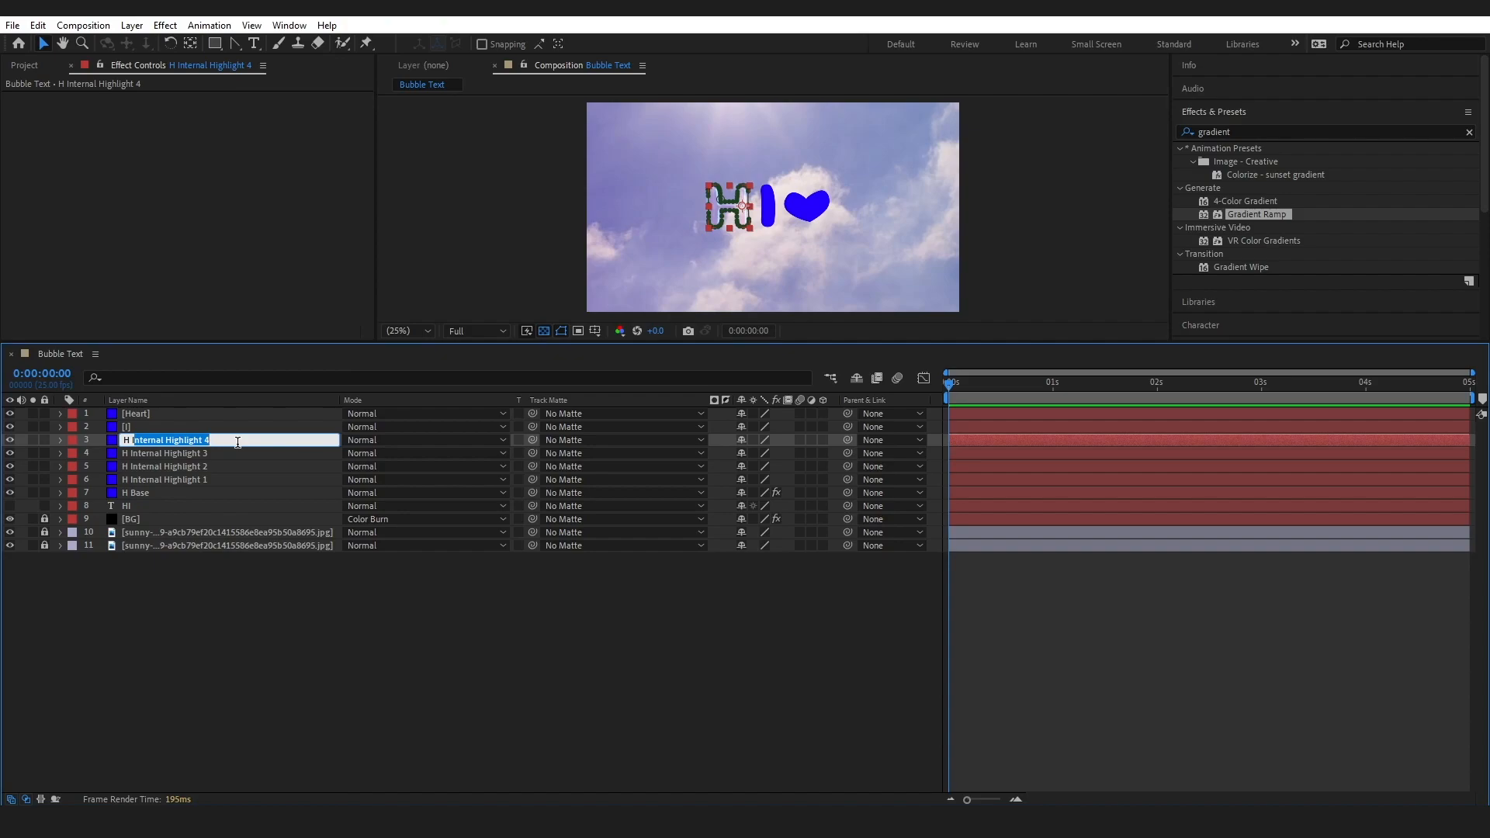
key("BackSpace")
type("L")
key("Caps_Lock")
type("ight")
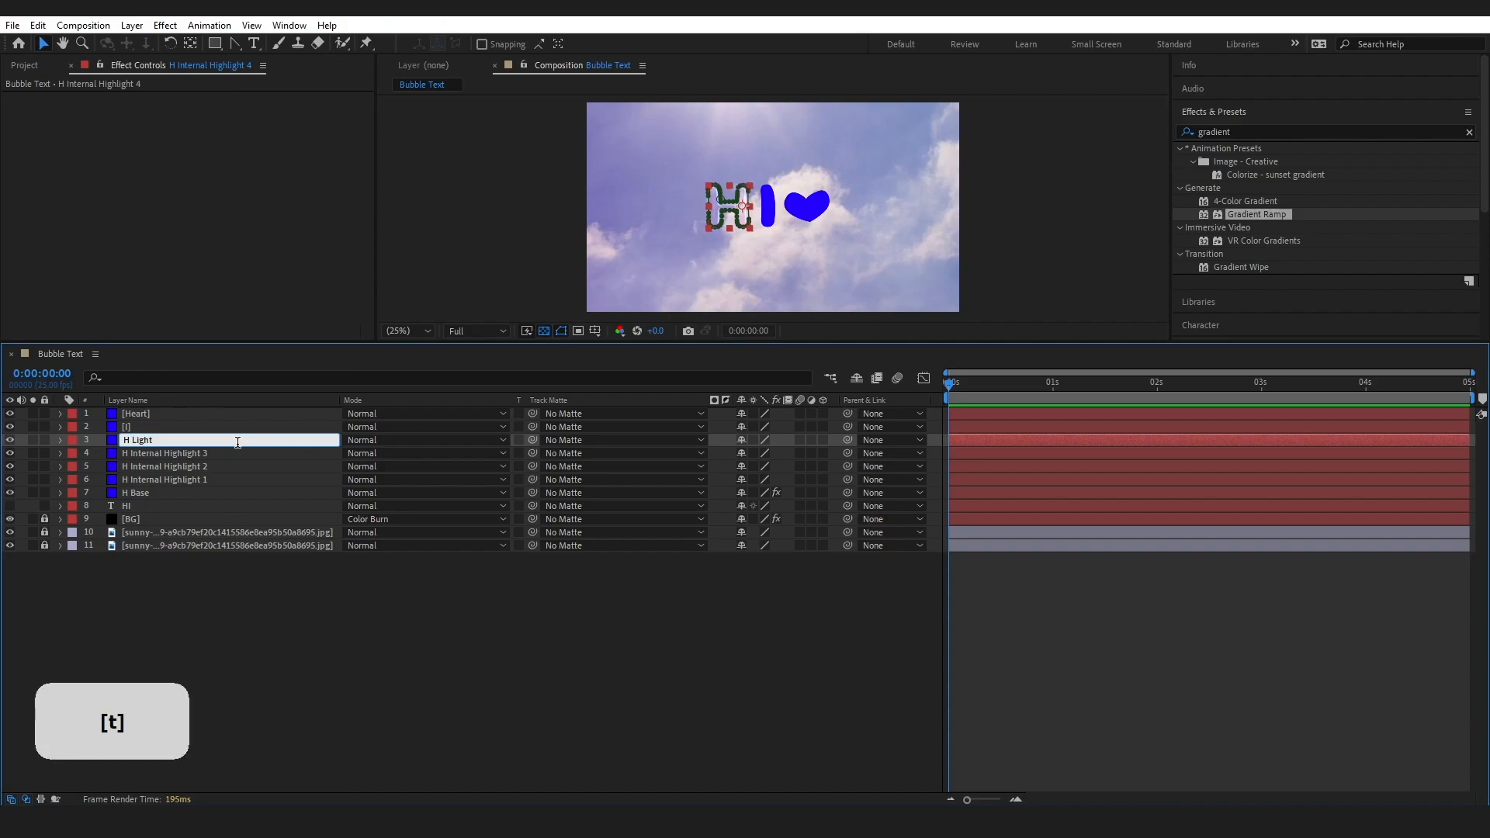
left_click(287, 659)
Apply the 4-Color Gradient effect to the H Light layer
left_click(147, 439)
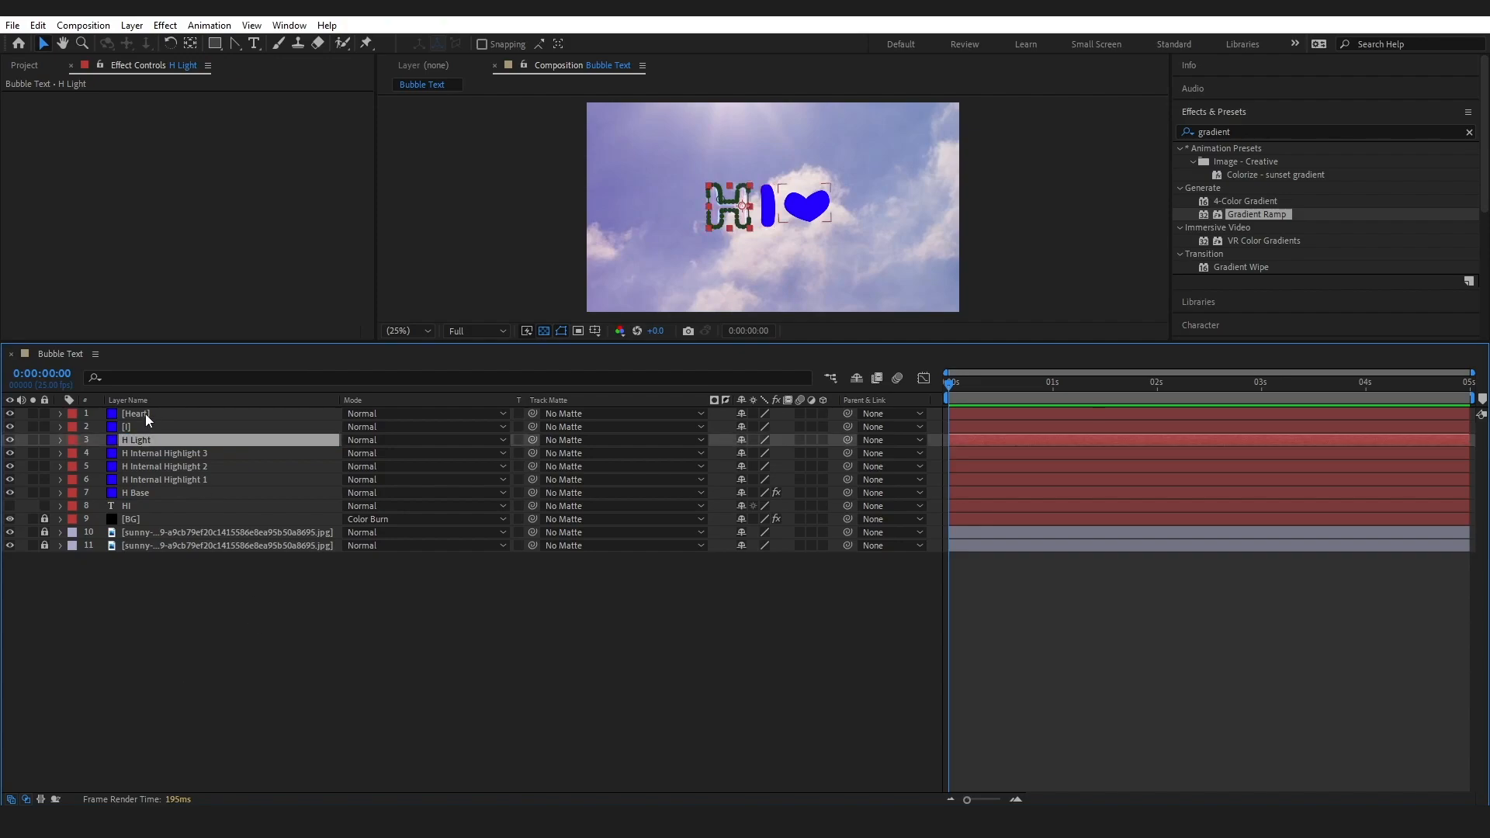
left_click(1251, 132)
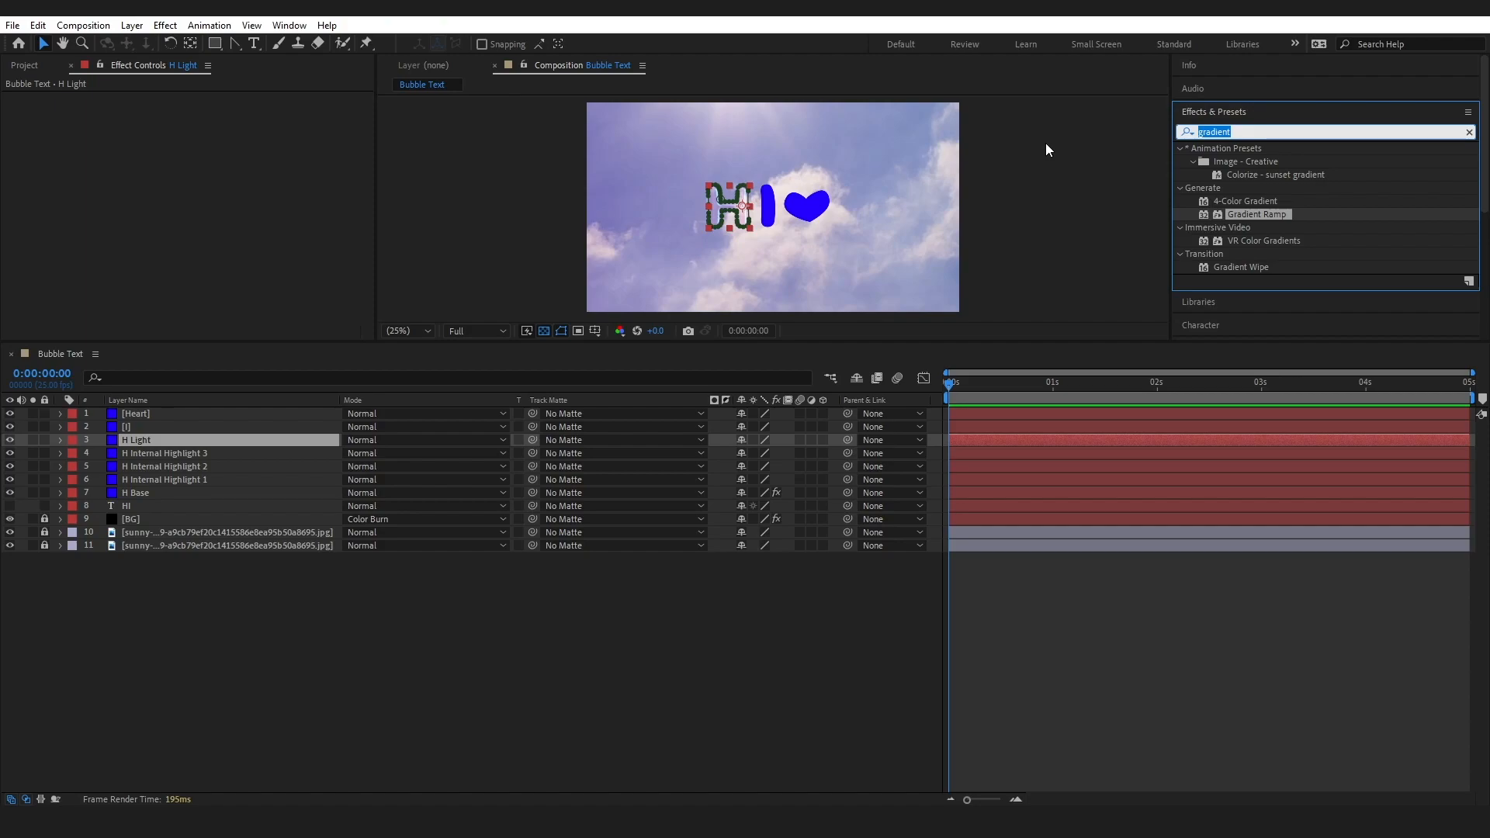
type("4")
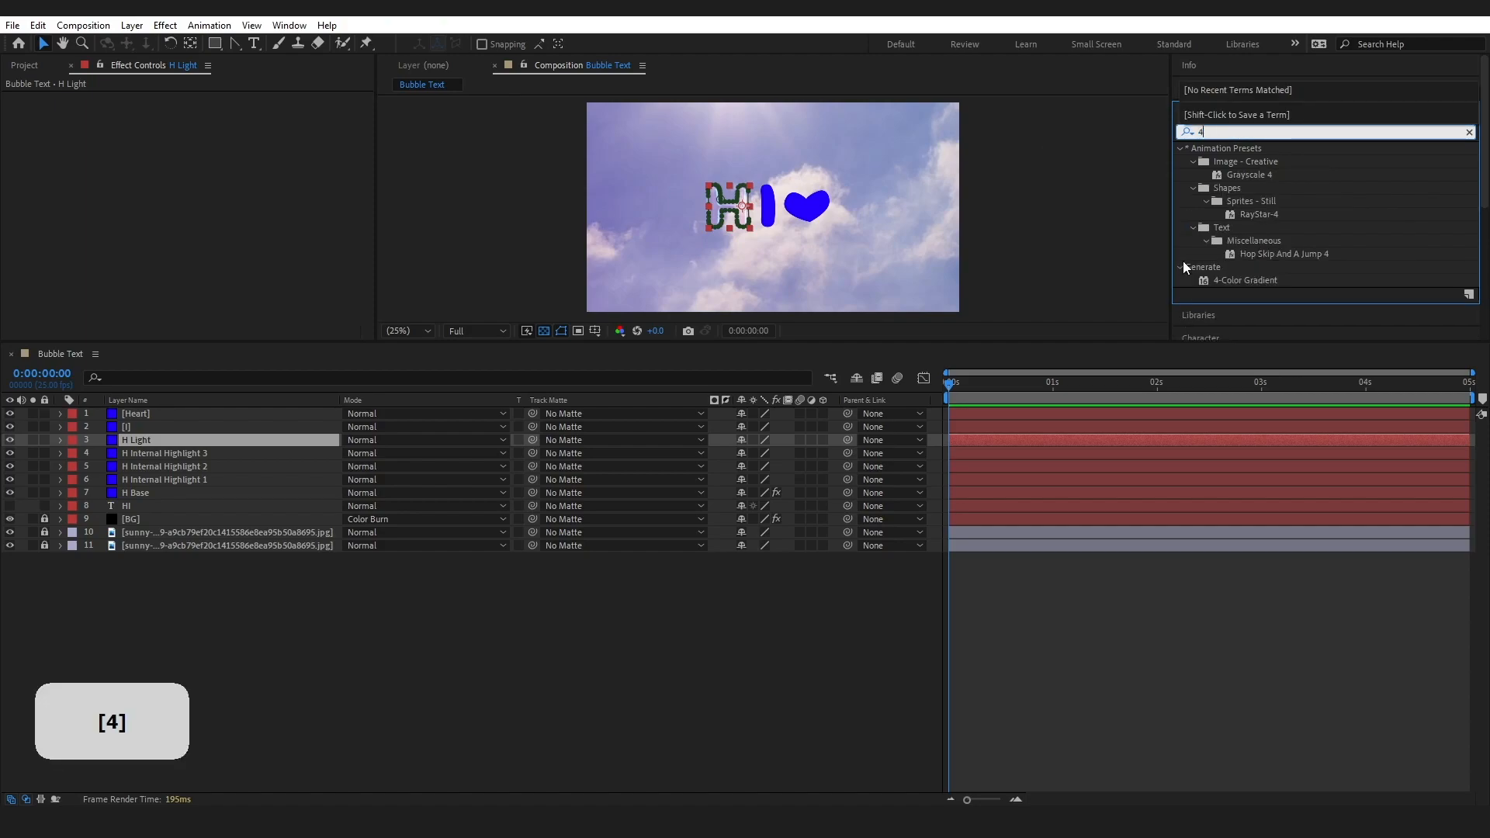
left_click_drag(1232, 281, 191, 436)
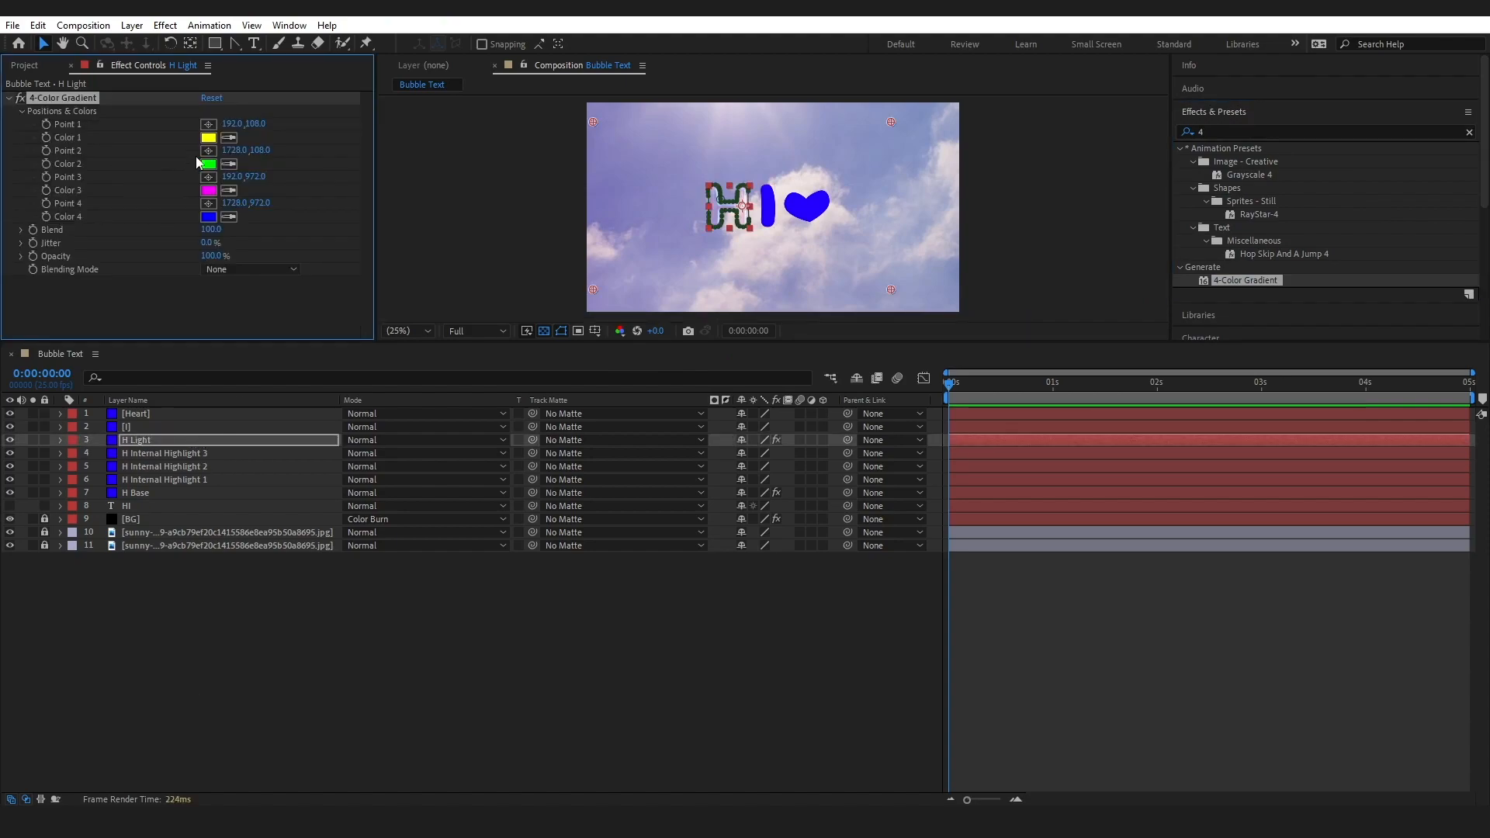
Set the H Light gradient's Color 1 to FFAAC6 and Color 2 to 50ABFF
left_click(207, 138)
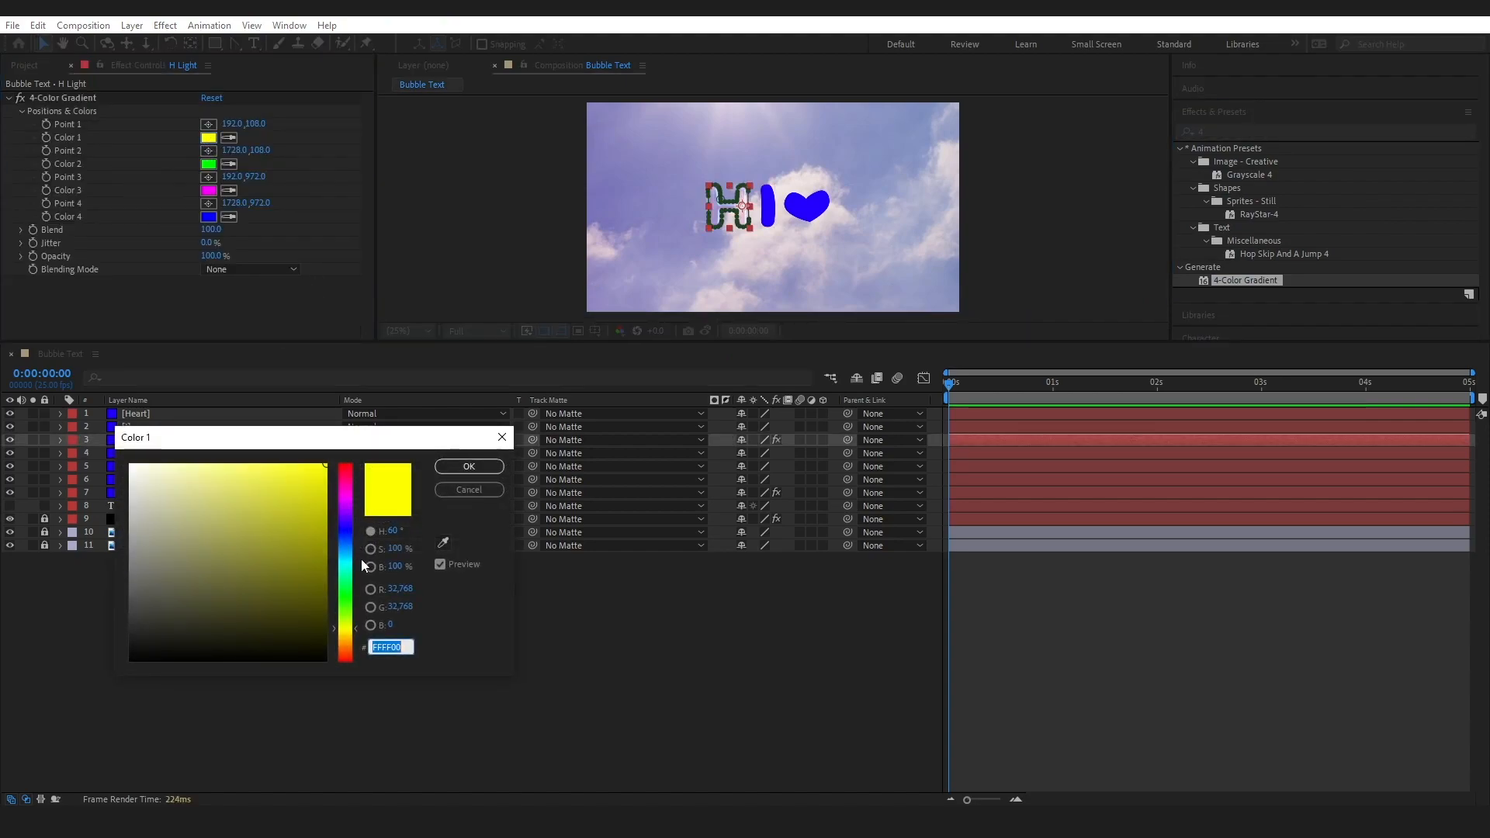
key("Caps_Lock")
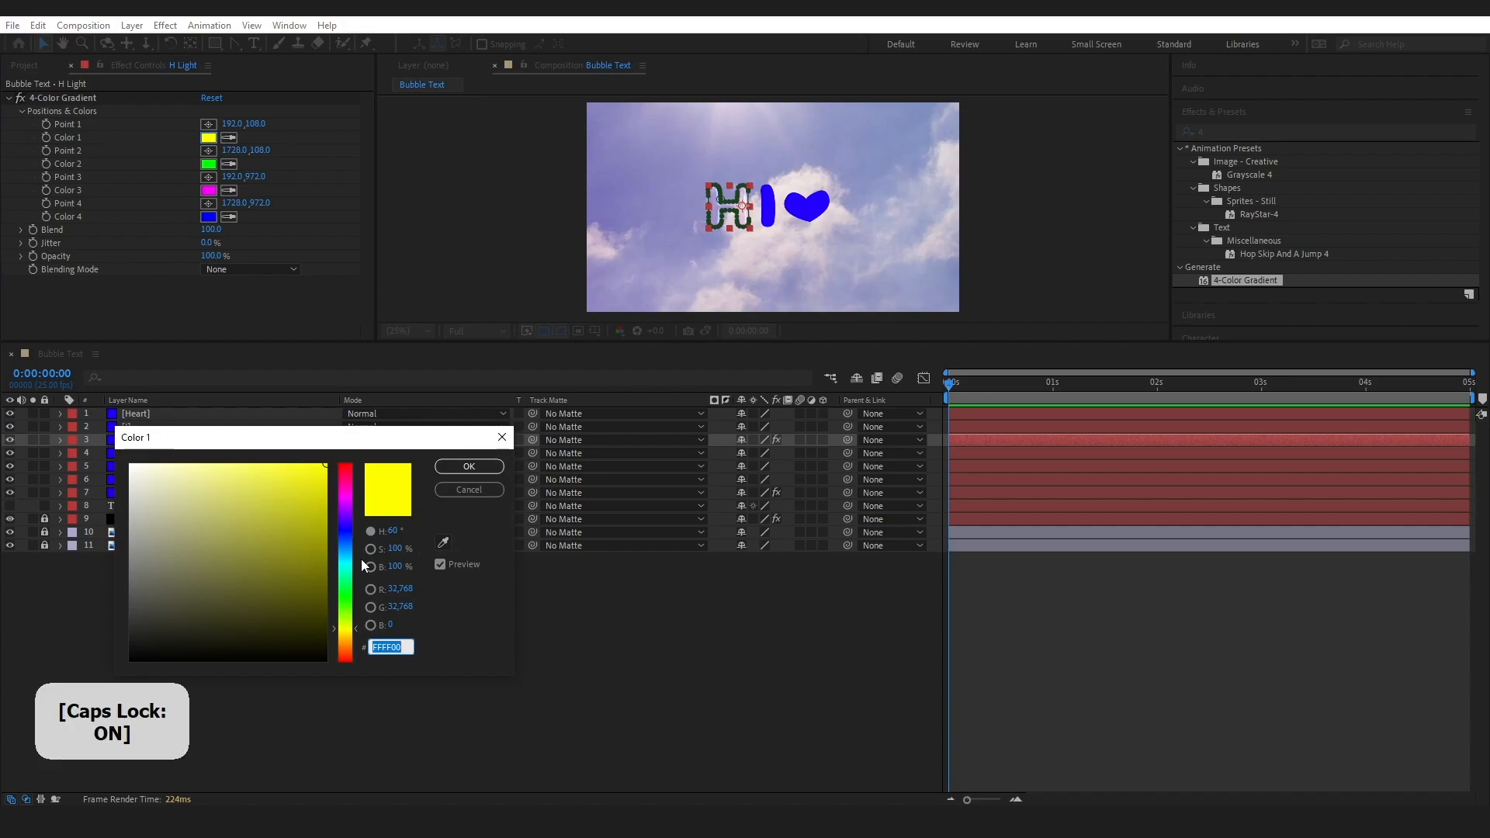
type("FFAAC6")
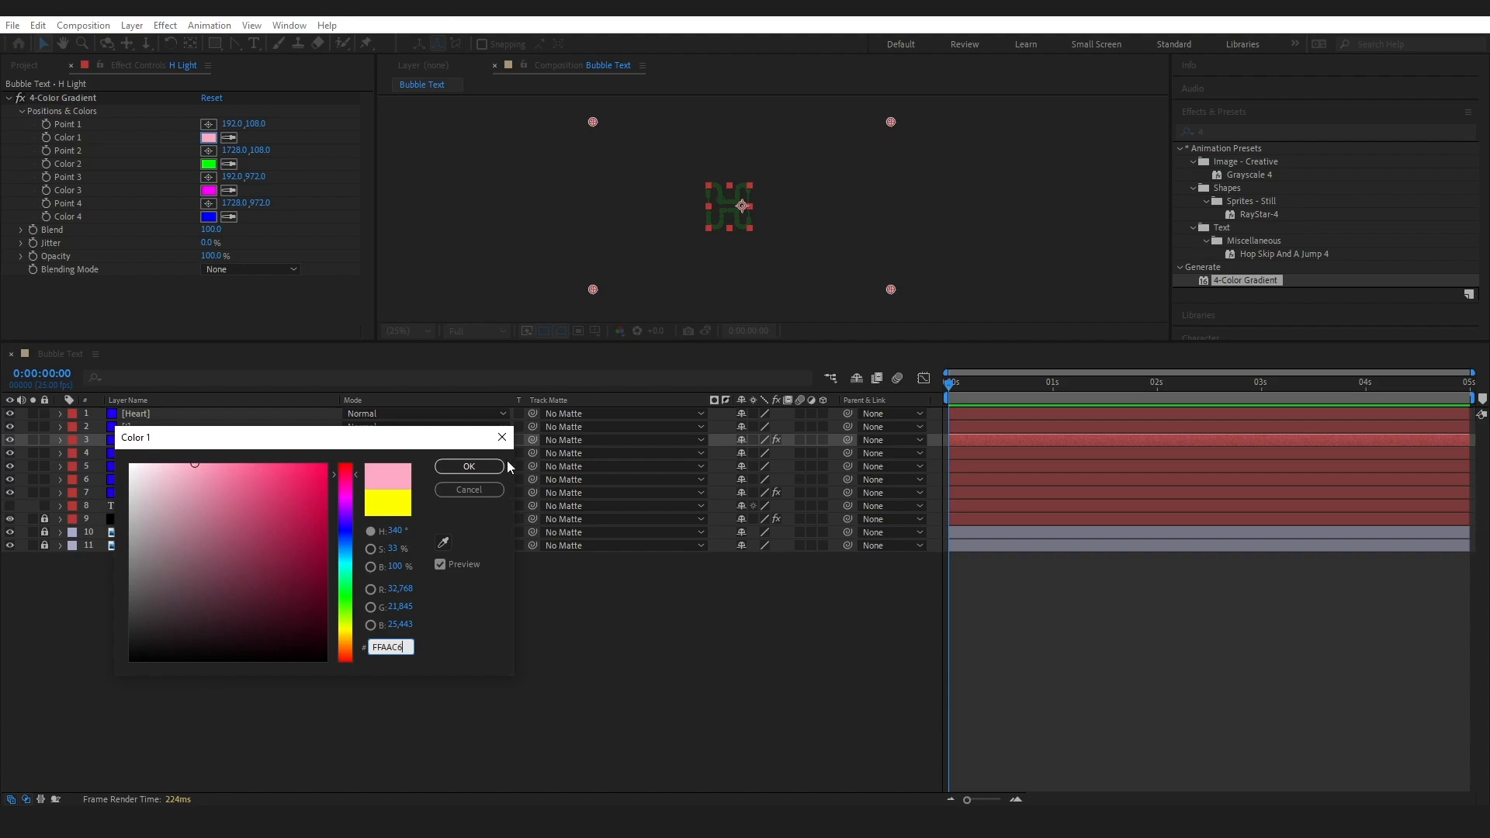
left_click(468, 467)
left_click(208, 163)
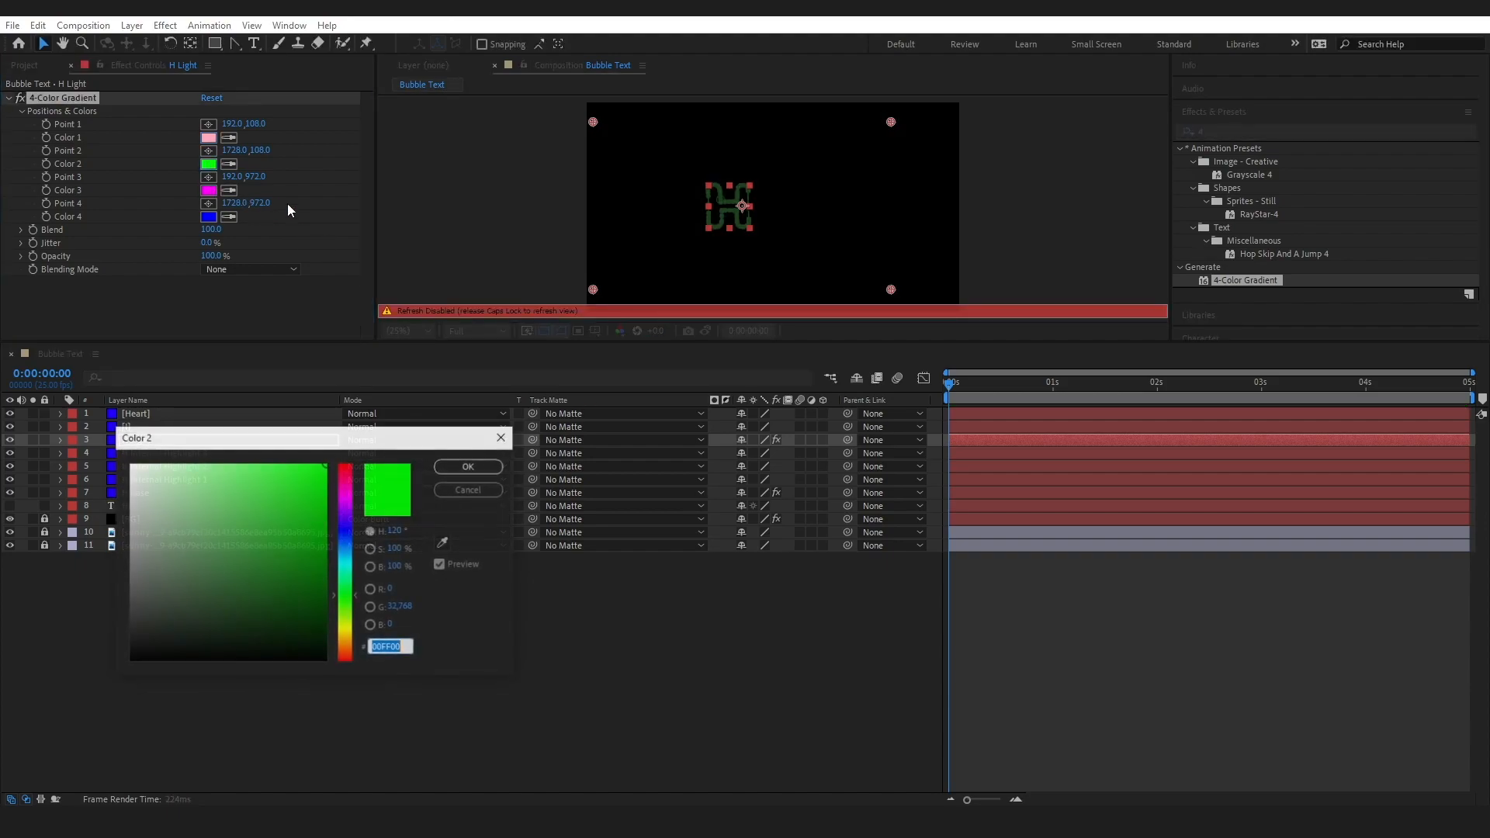
type("50")
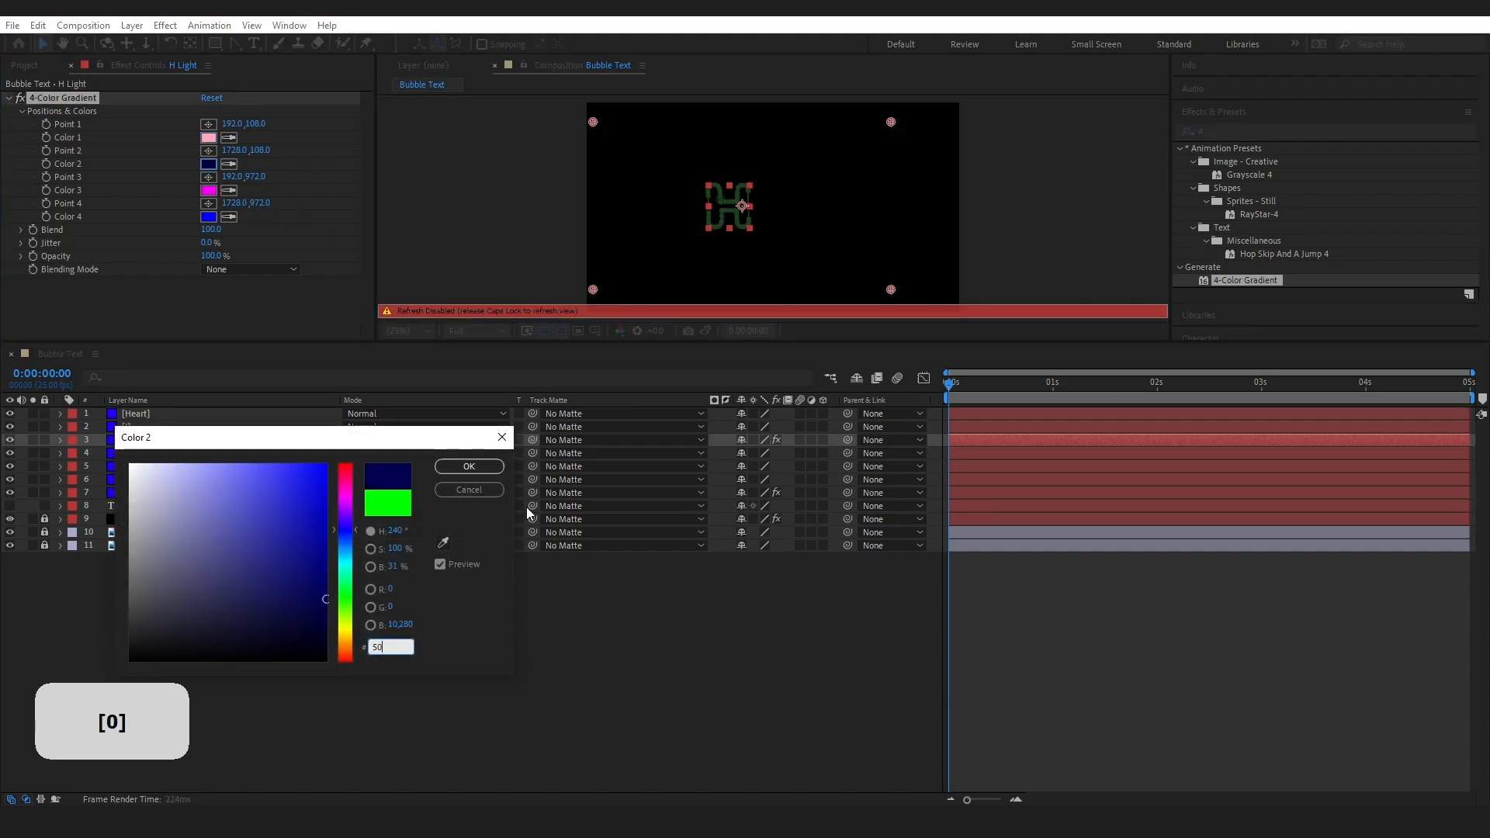
type("A5FF")
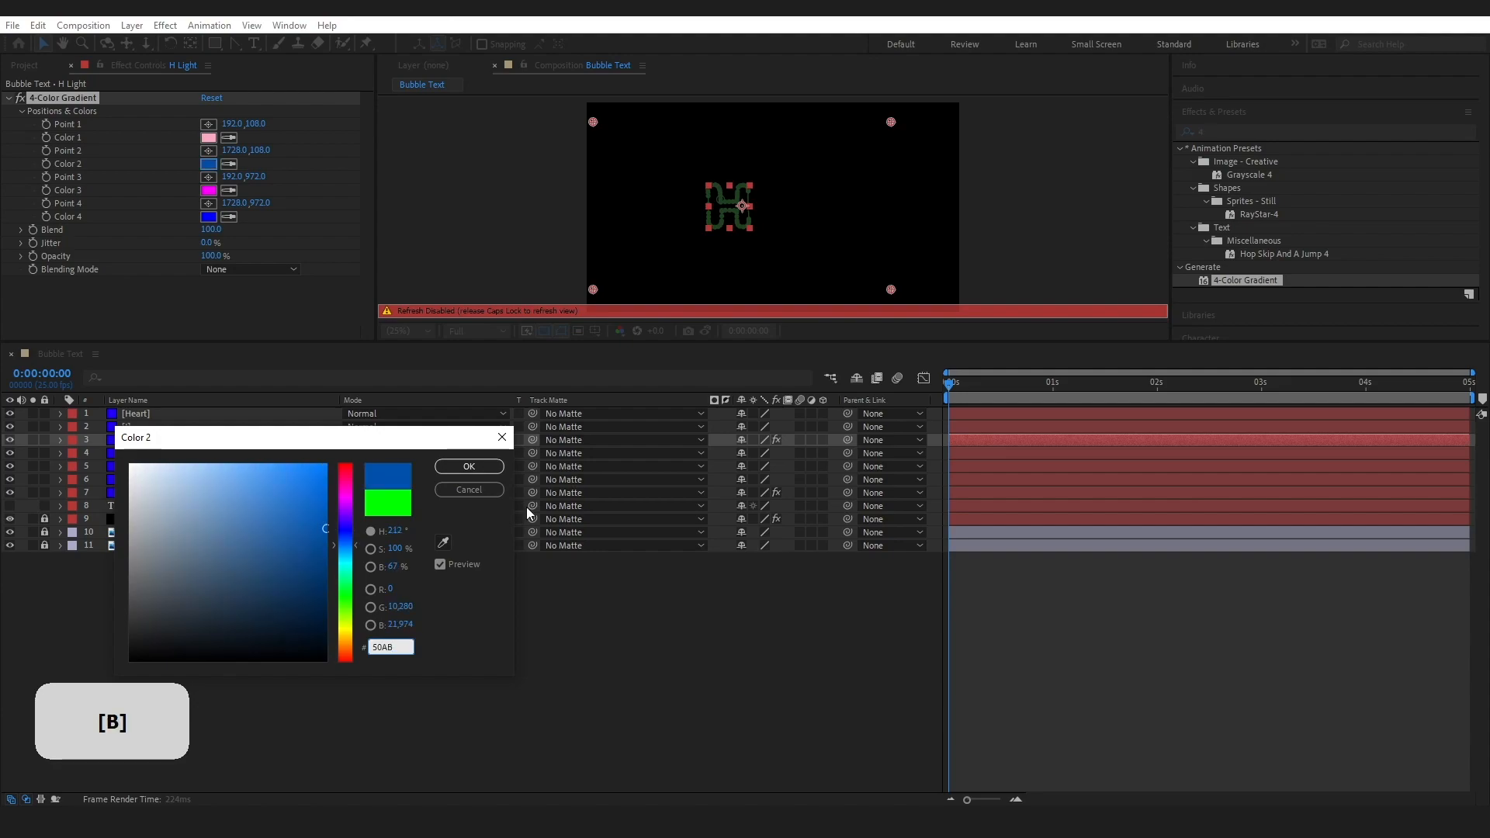
key("Return")
Set the H Light gradient's Color 3 to 48A100 and Color 4 to FFFFFF
left_click(208, 190)
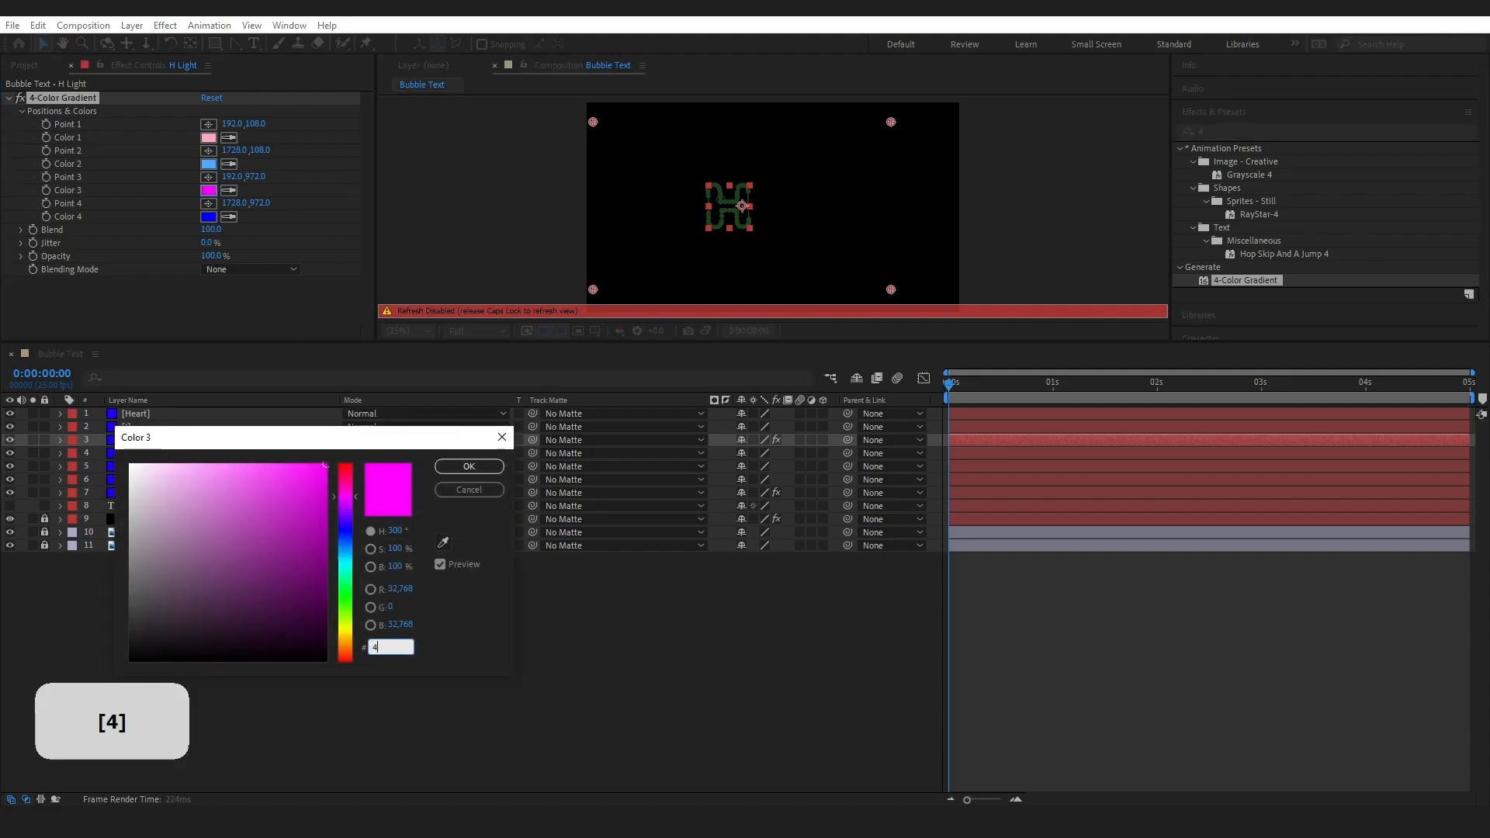
type("48A100")
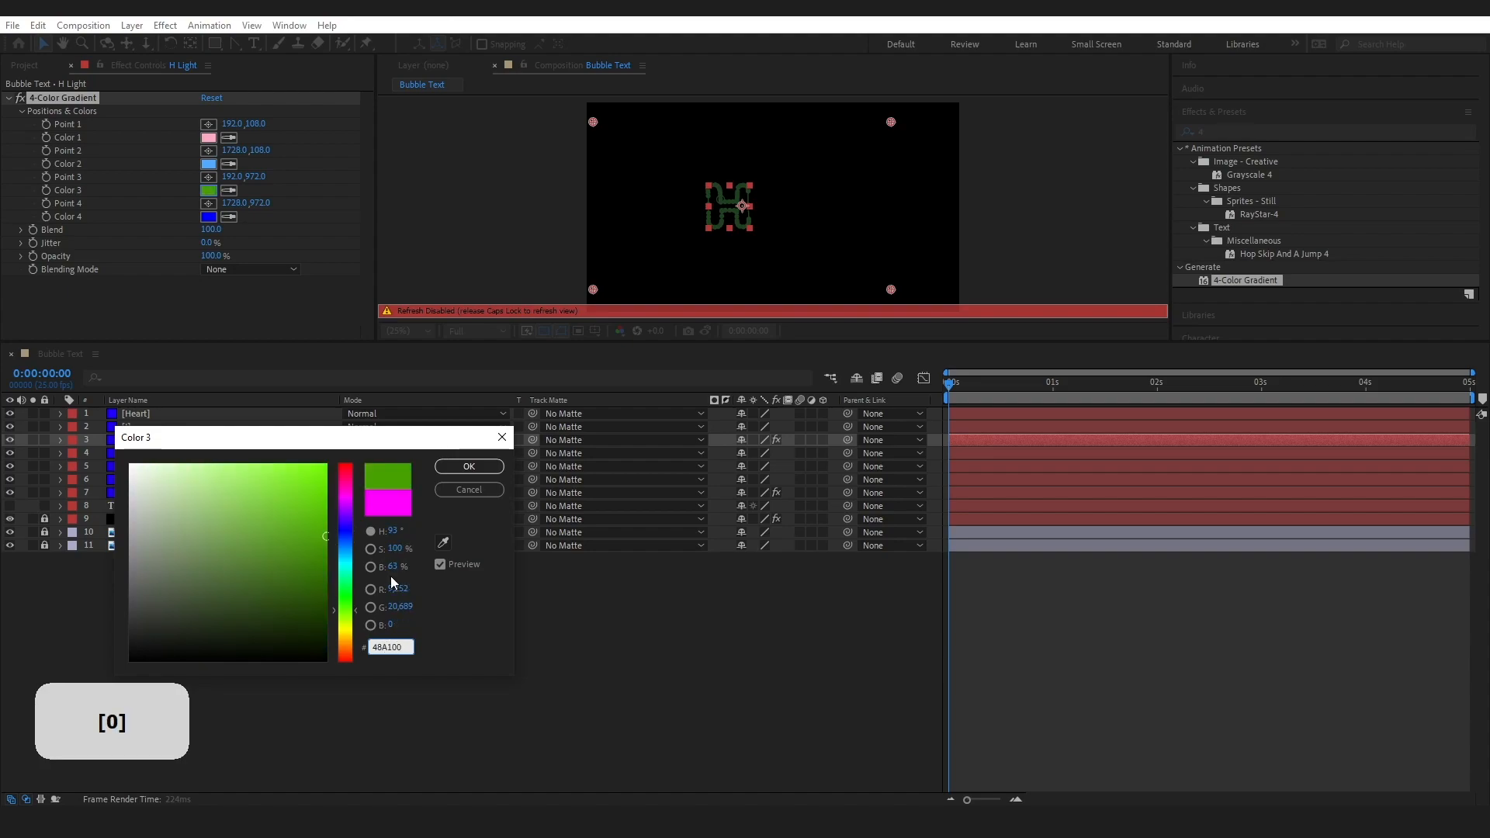
left_click(459, 467)
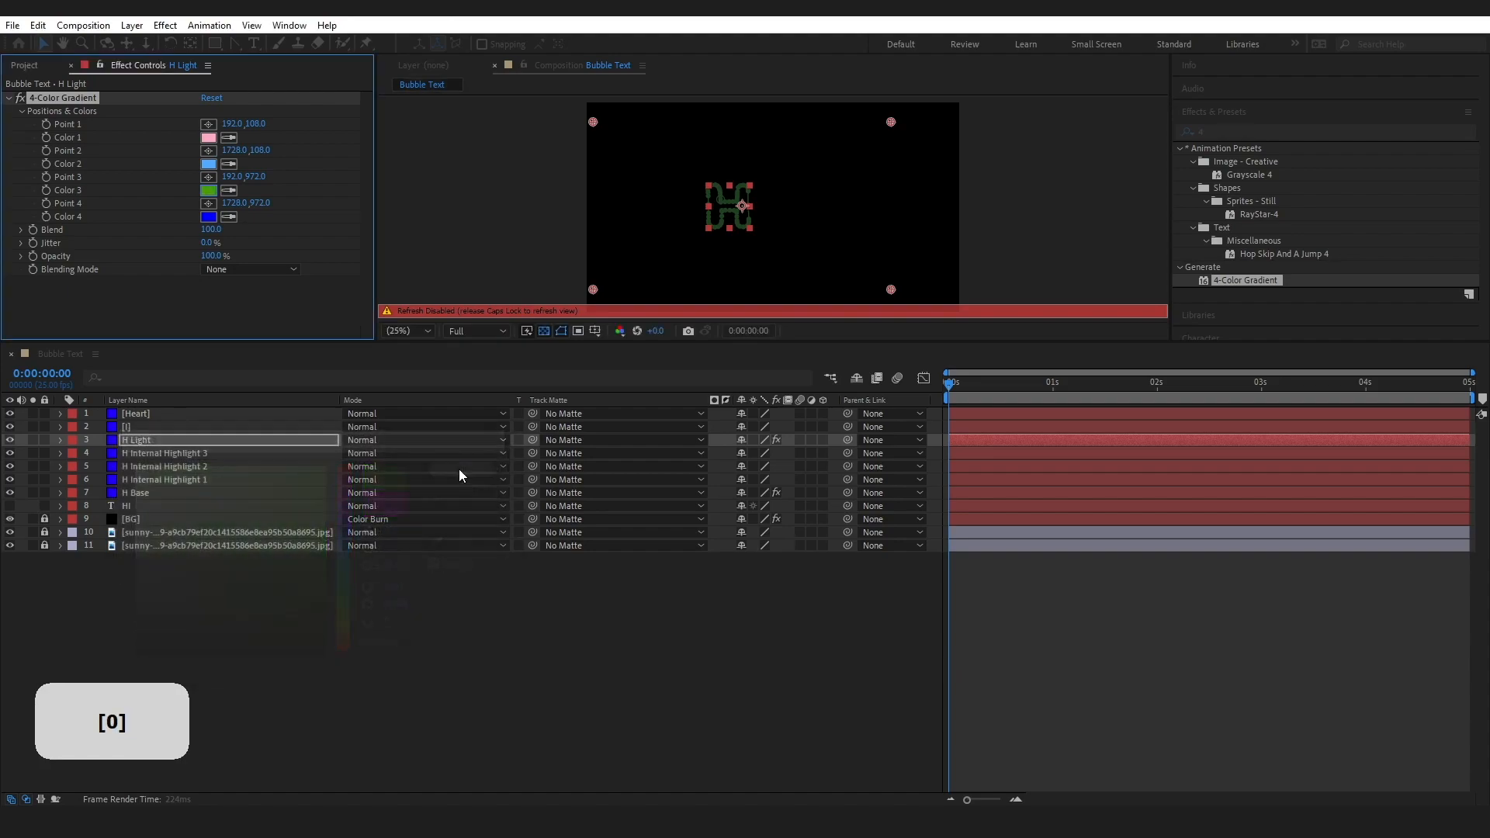
left_click(209, 216)
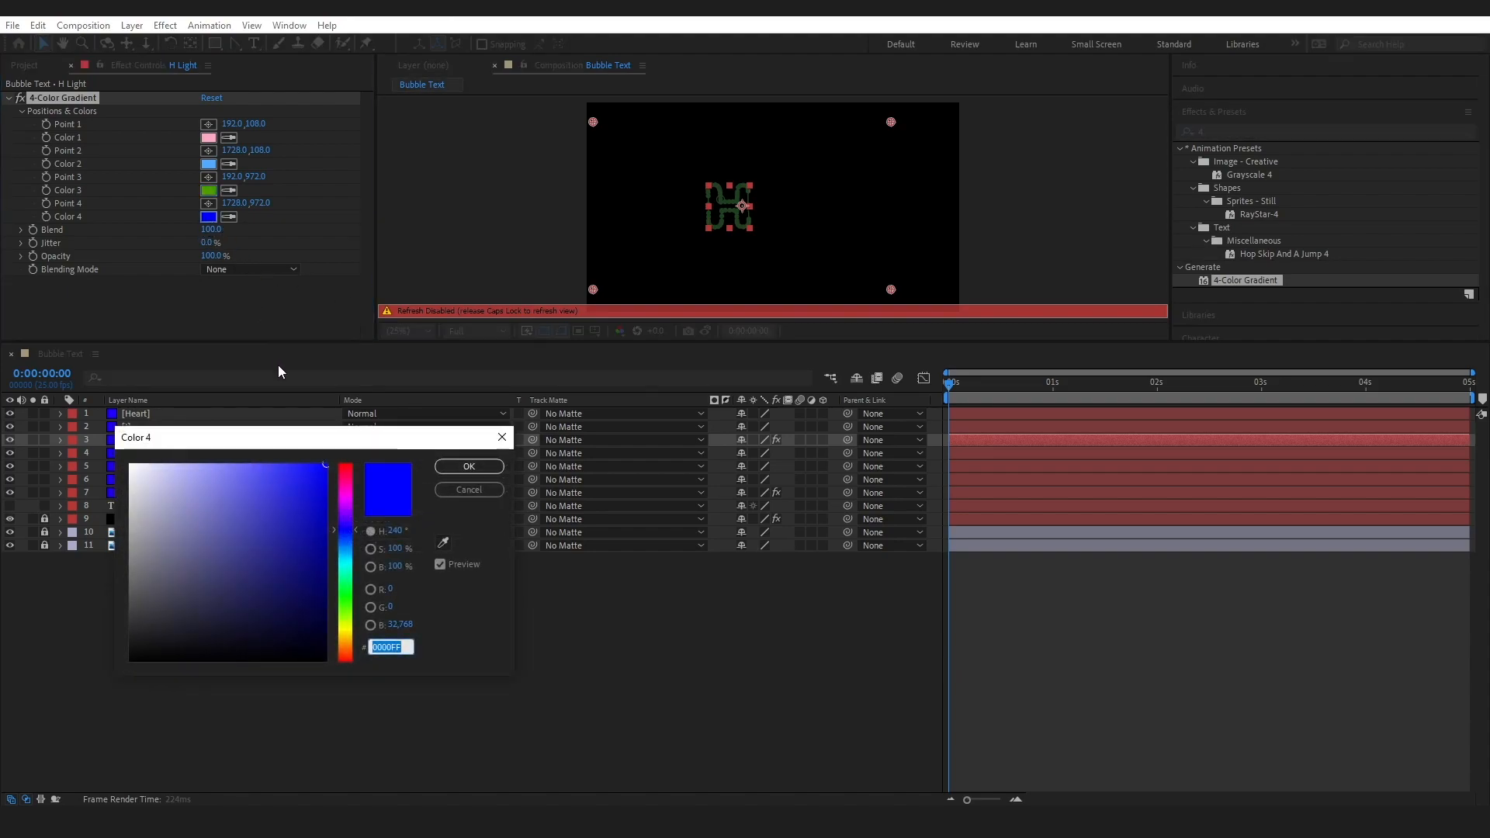
type("ffffff")
left_click(458, 468)
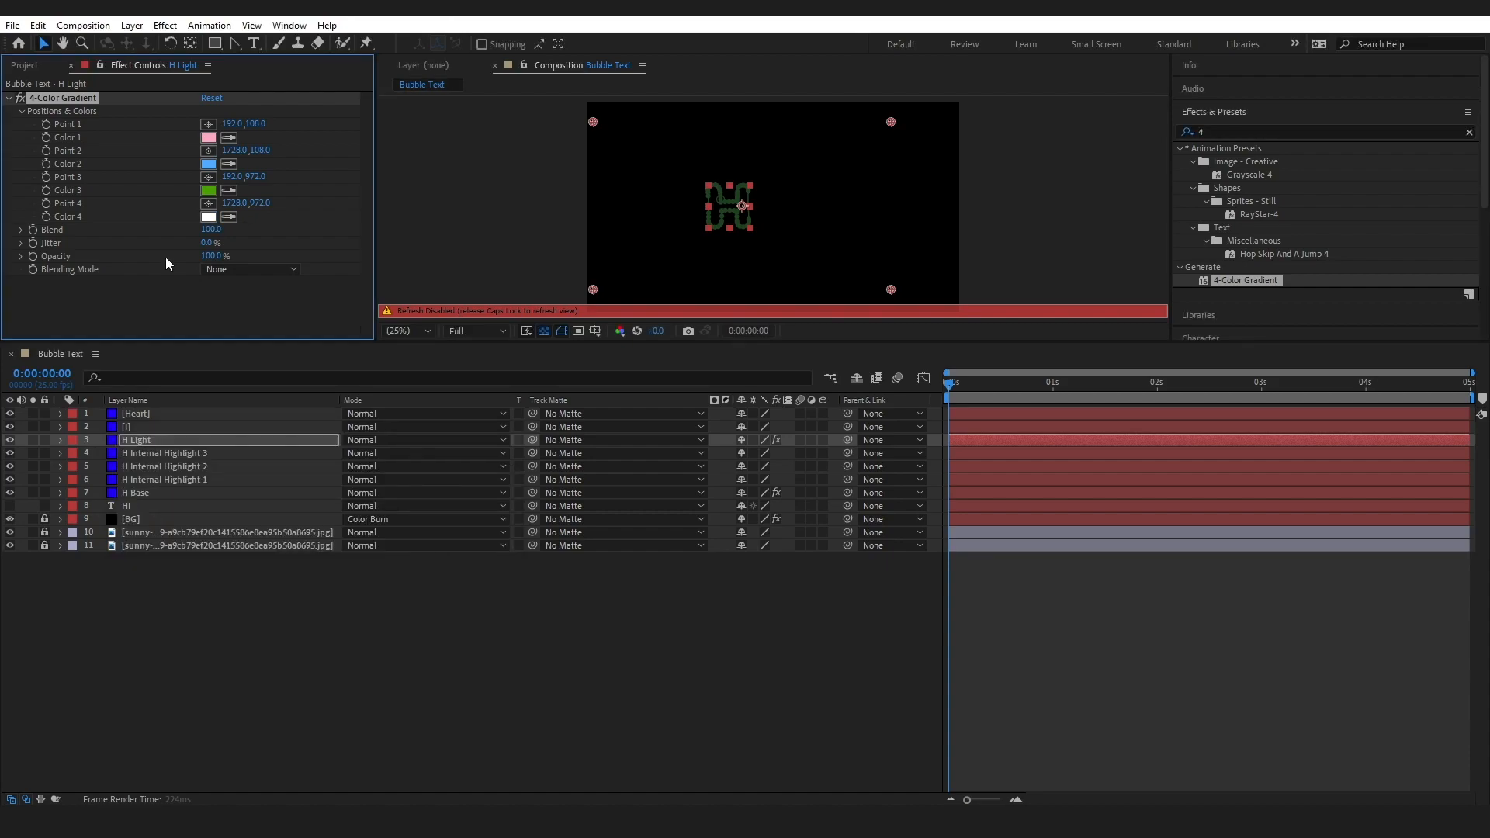
Set the 4-Color Gradient's Blend to 10 on H Light and re-enable the preview refresh
left_click(211, 229)
type("10")
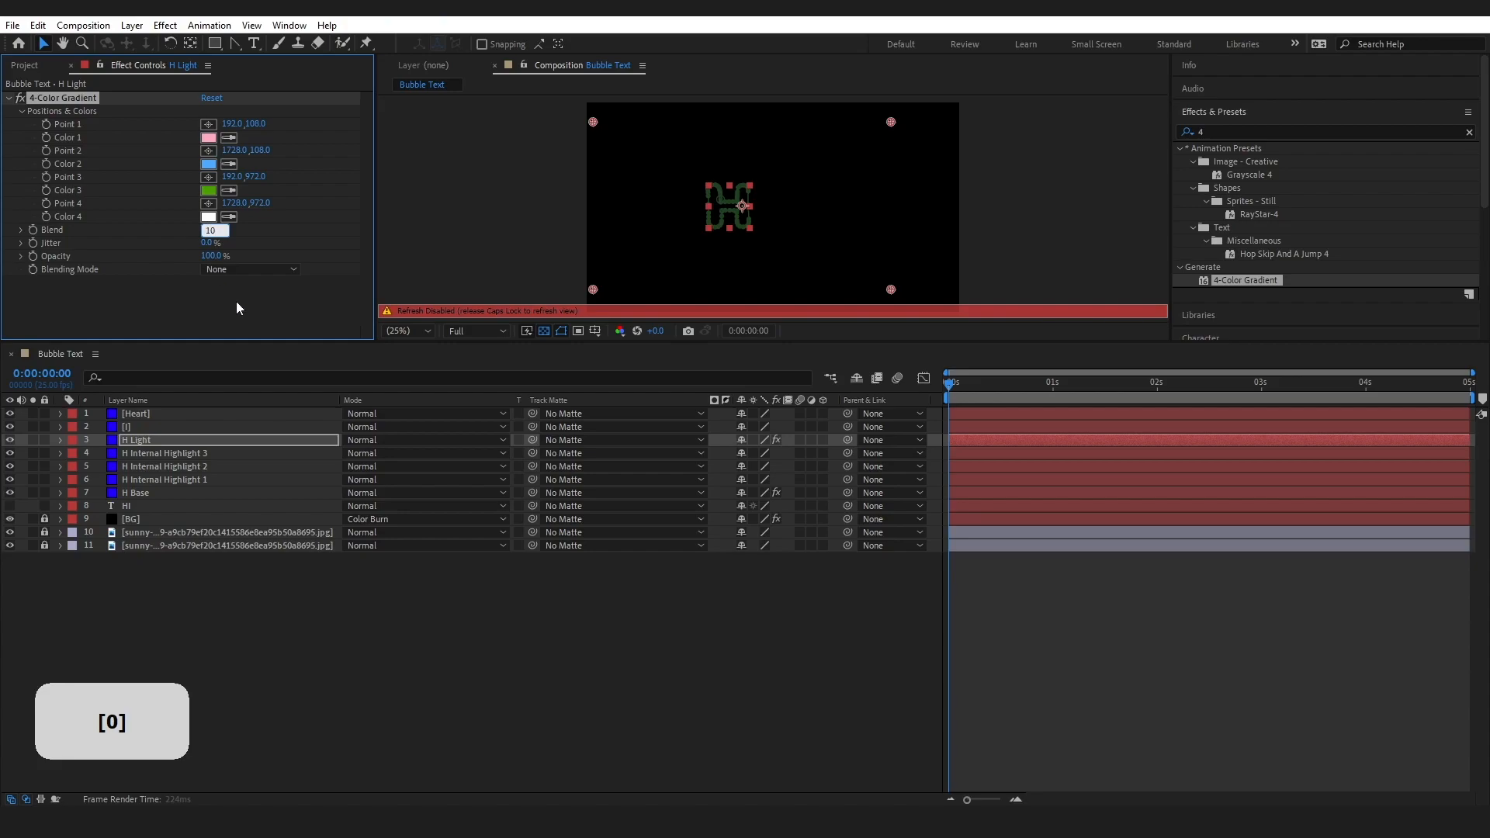
left_click(236, 306)
key("Caps_Lock")
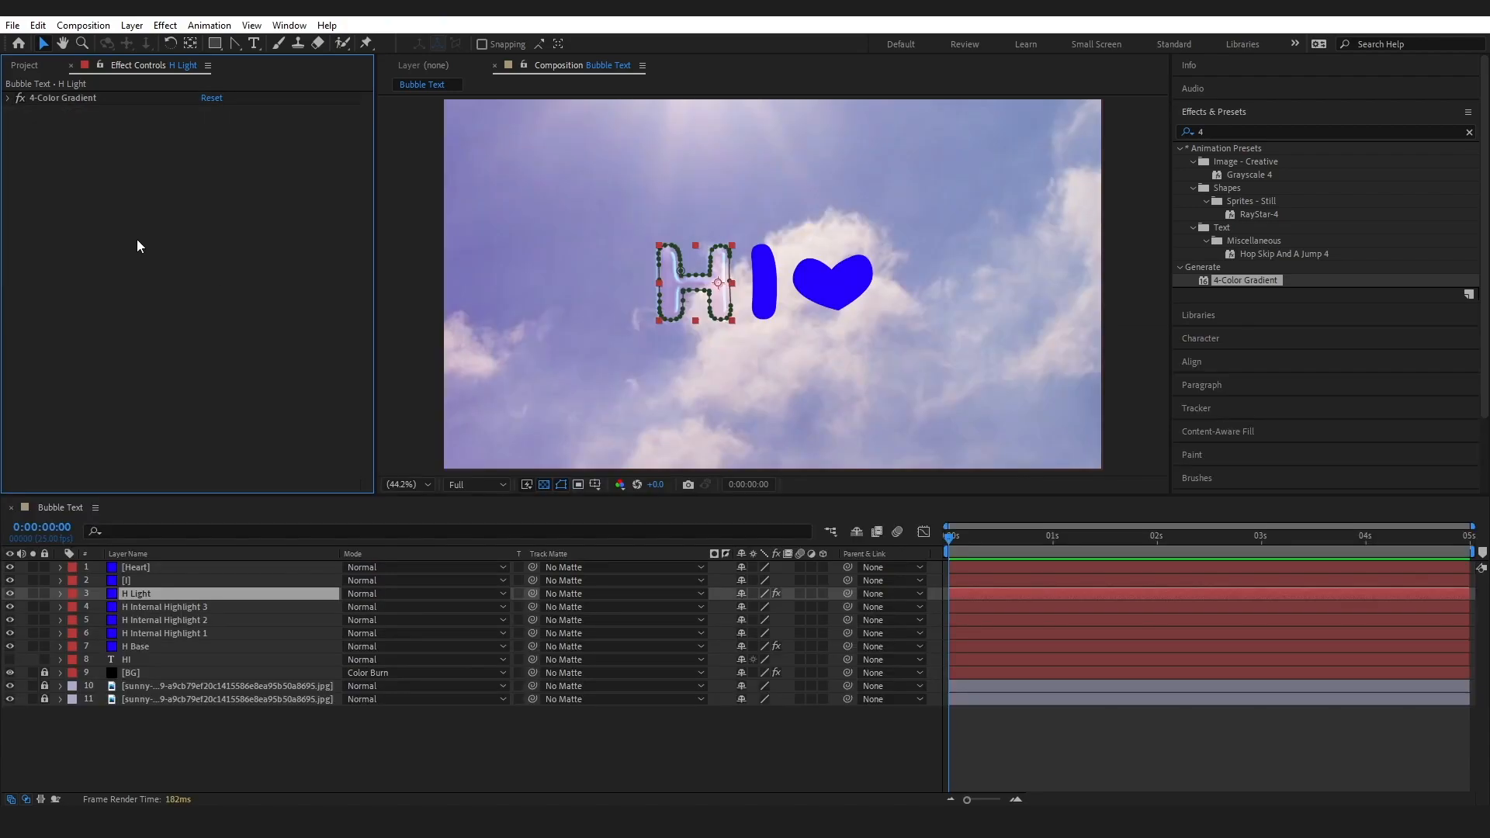
Add the CC Glass effect to the H Light layer after its 4-Color Gradient
left_click(1179, 130)
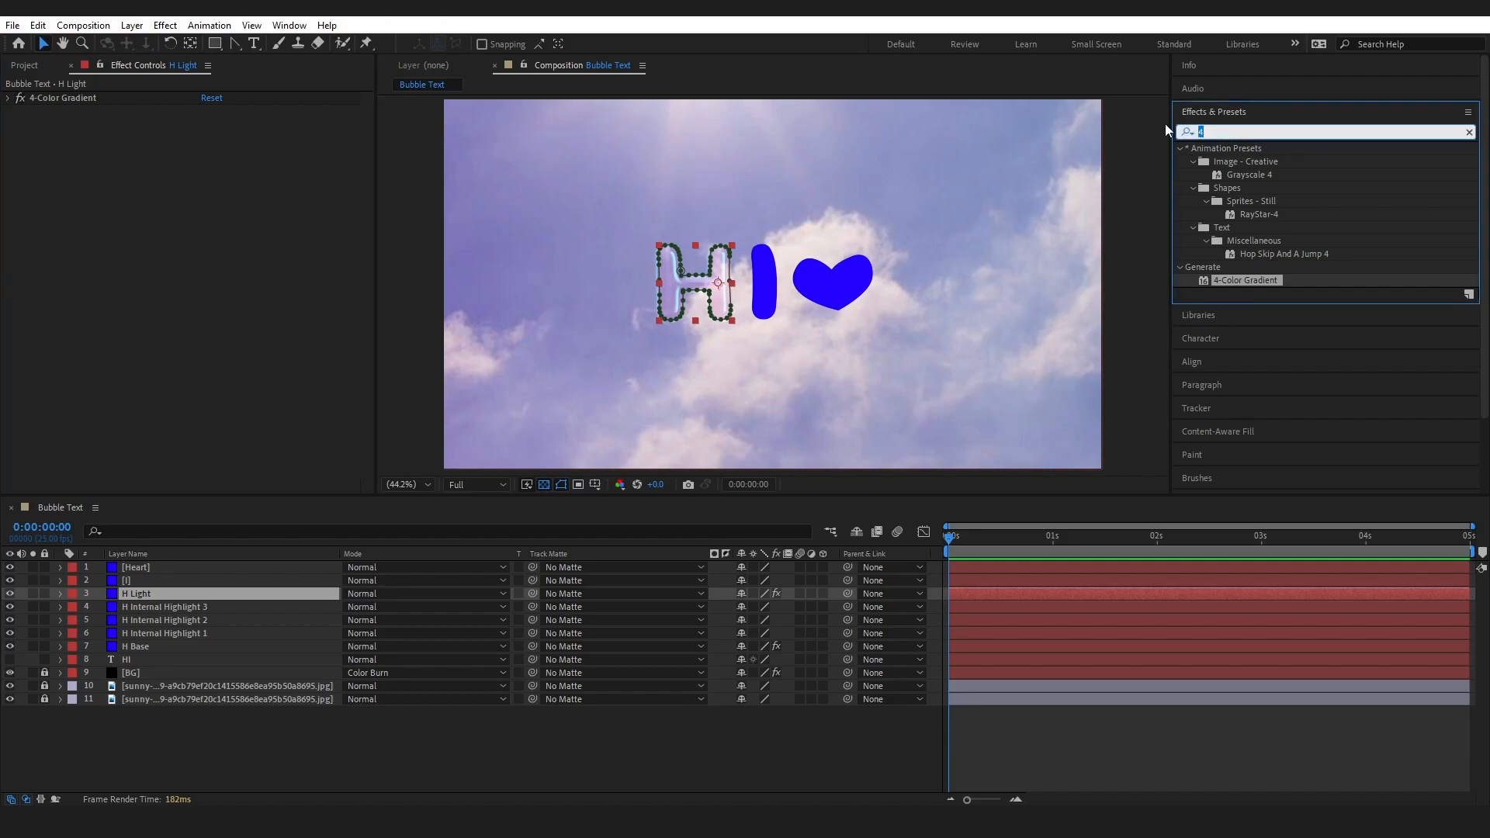
type("cc gl")
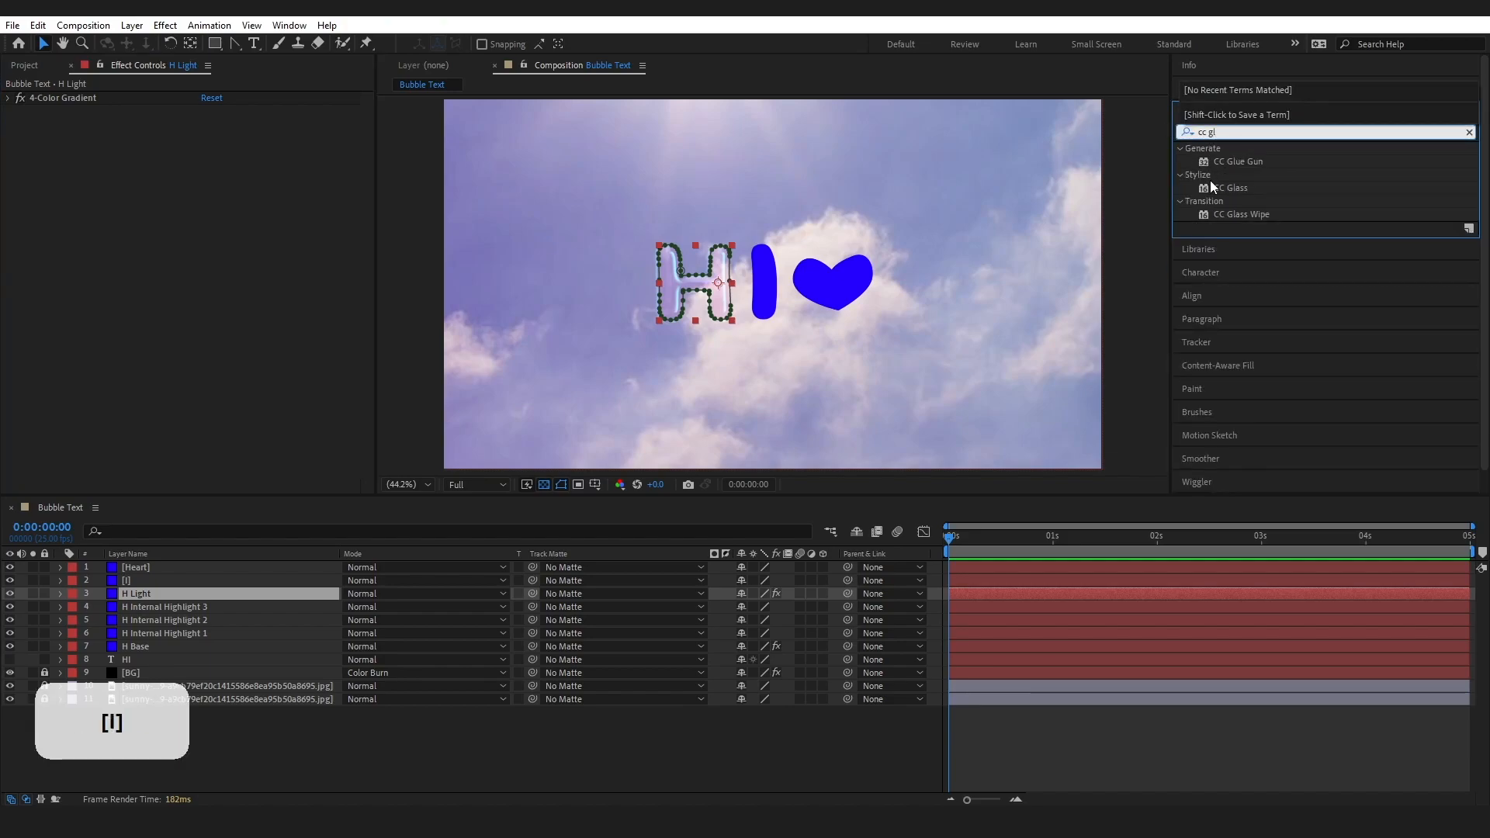
left_click_drag(1230, 188, 226, 259)
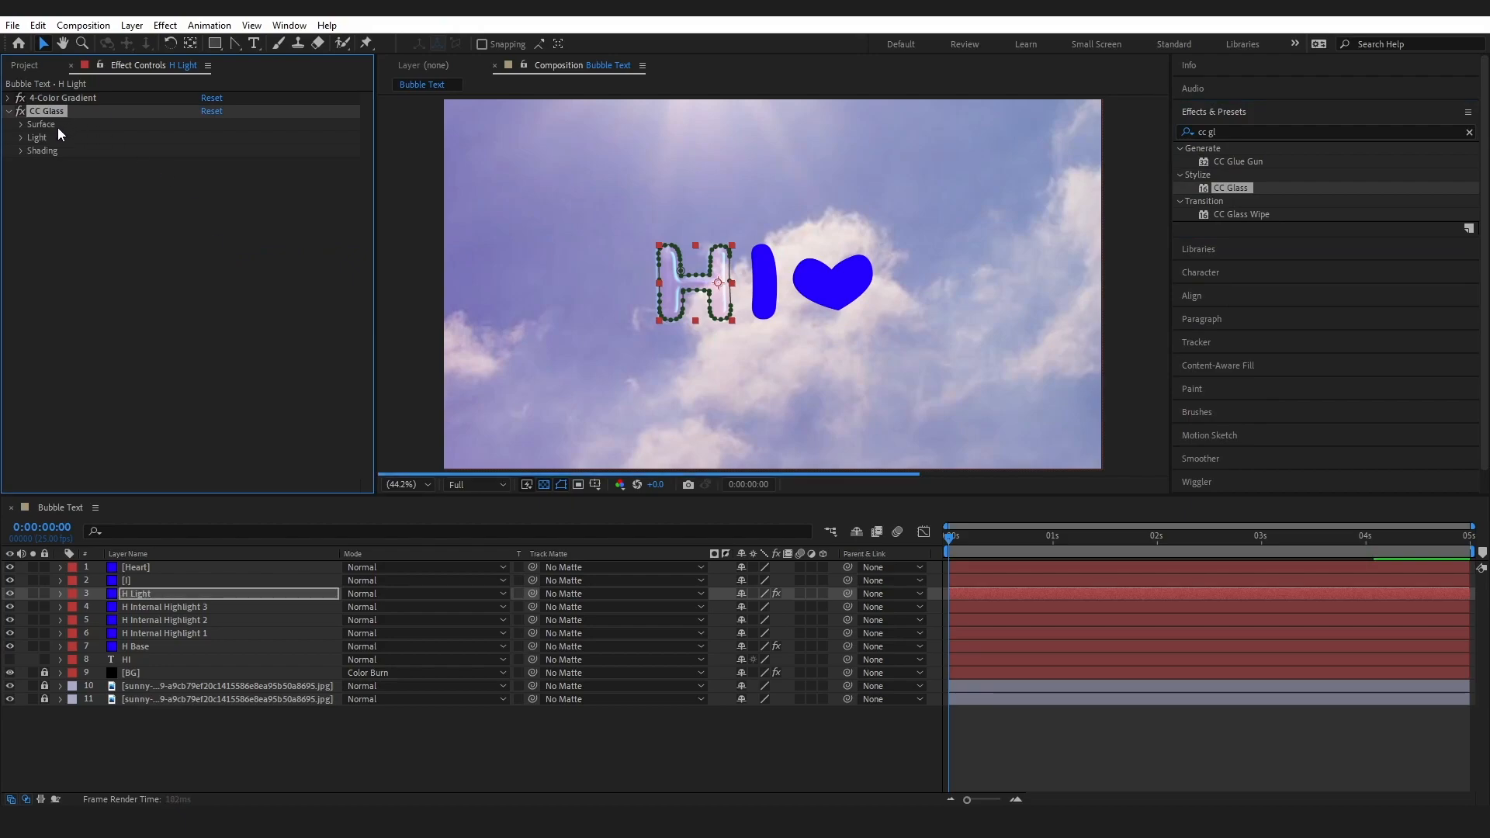
Set the CC Glass Bump Map on H Light to the H Base layer and its Softness to 100
left_click(21, 125)
left_click(245, 138)
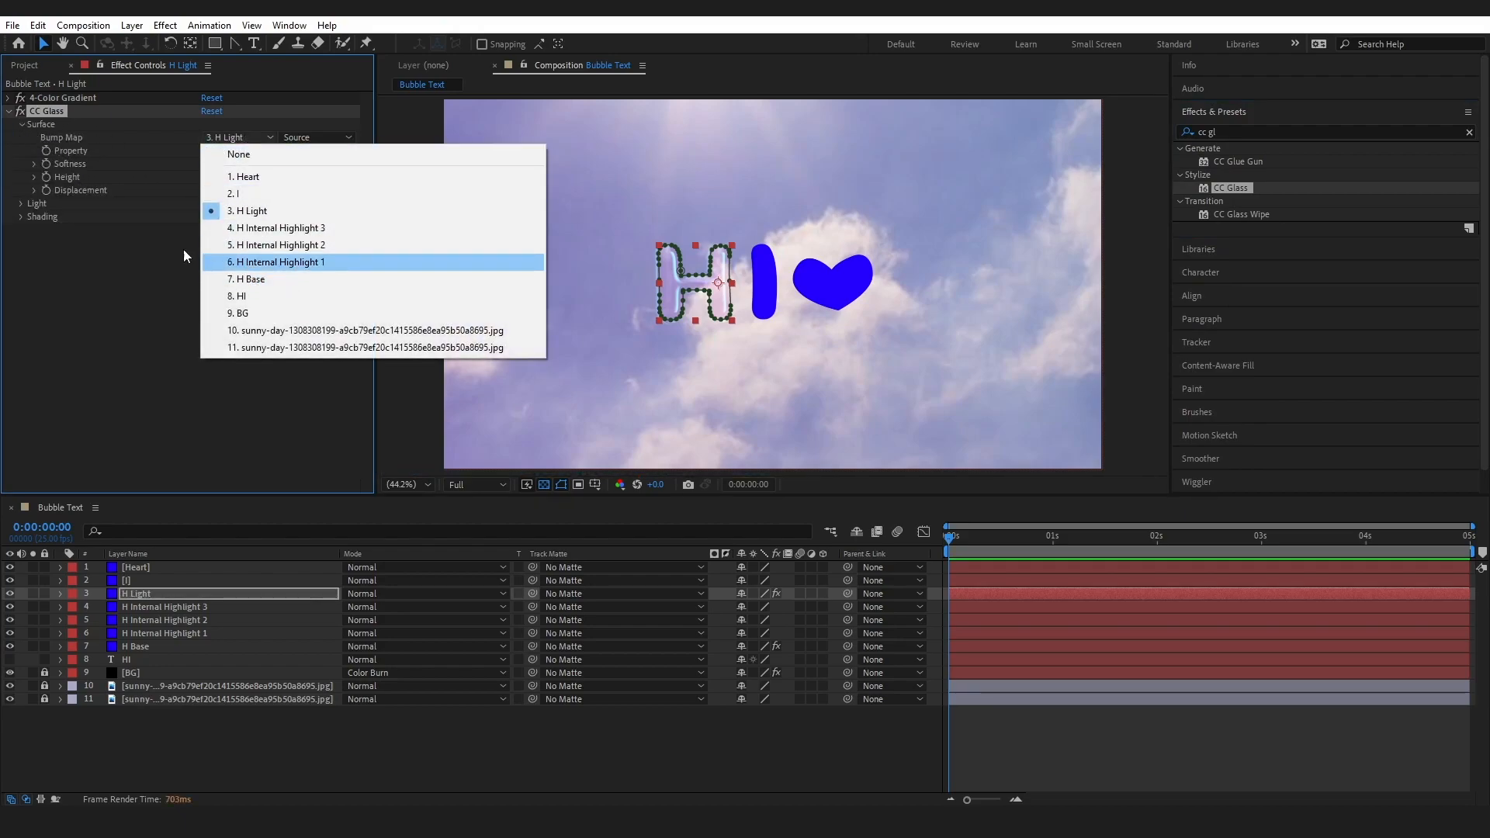
left_click(268, 282)
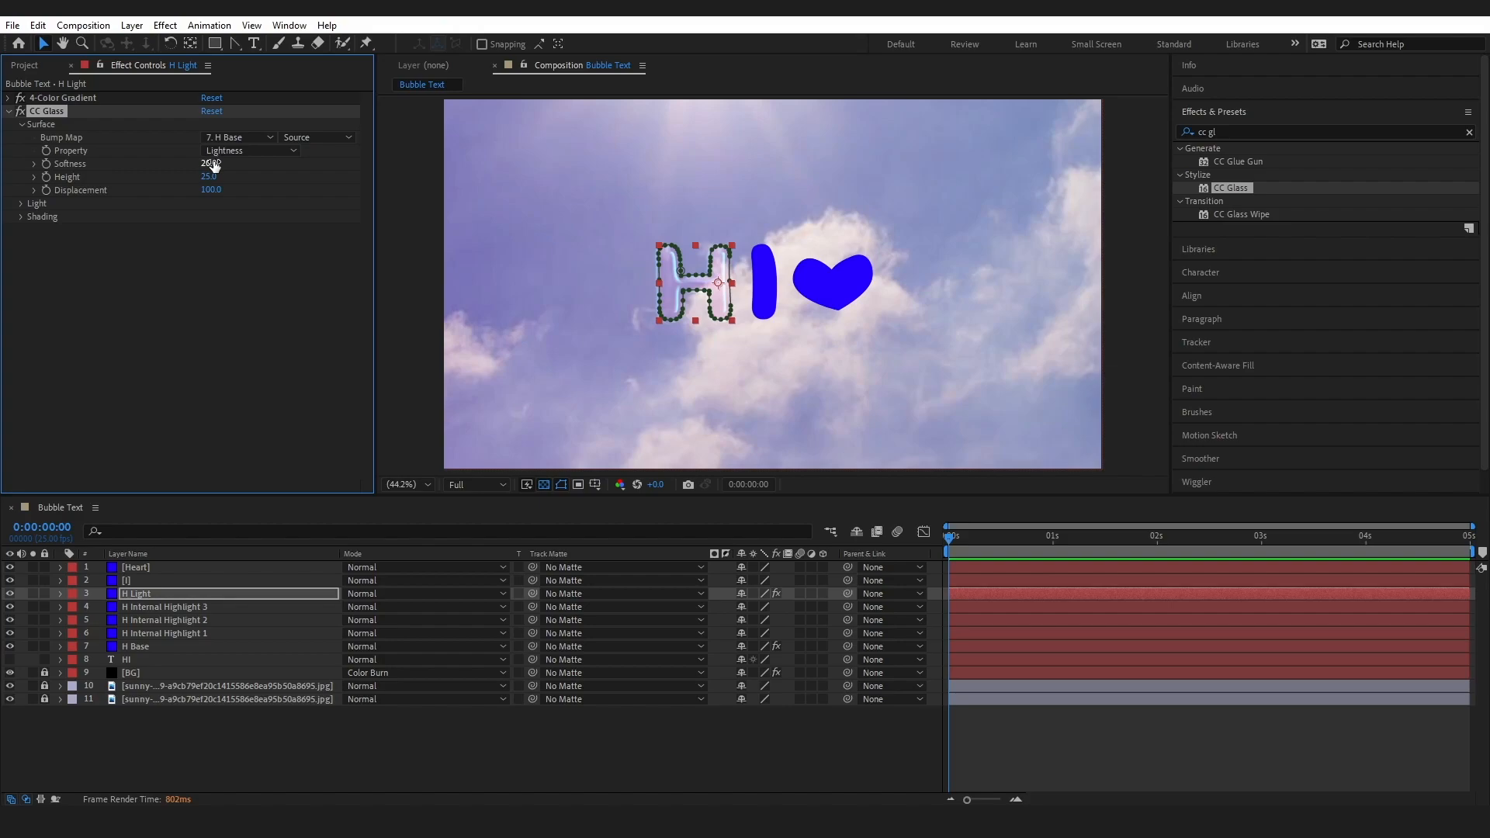
left_click(211, 164)
type("100")
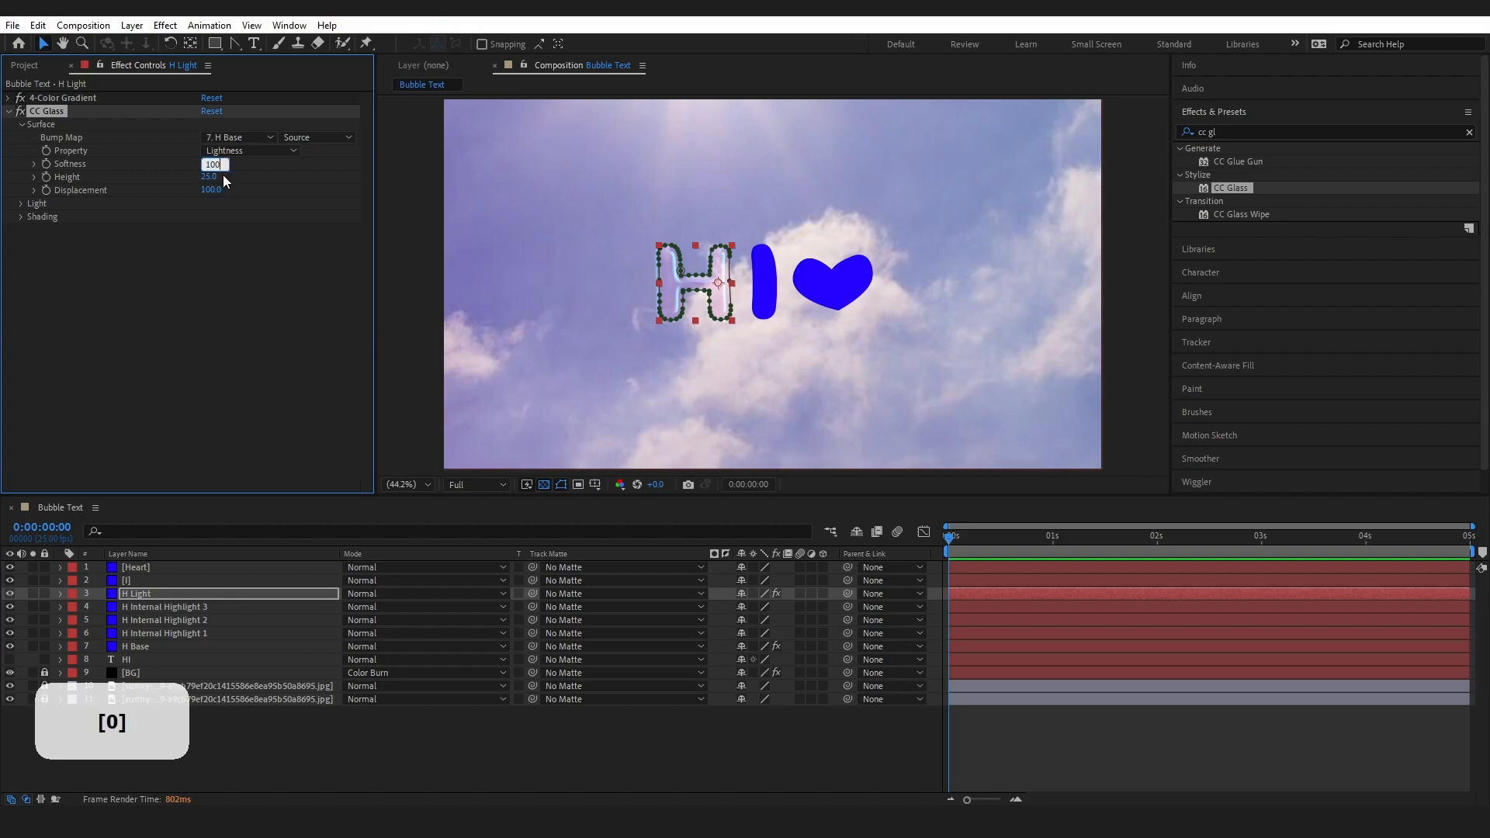
Set the CC Glass surface Height to 70 and Displacement to -100 on H Light
left_click(206, 178)
type("70")
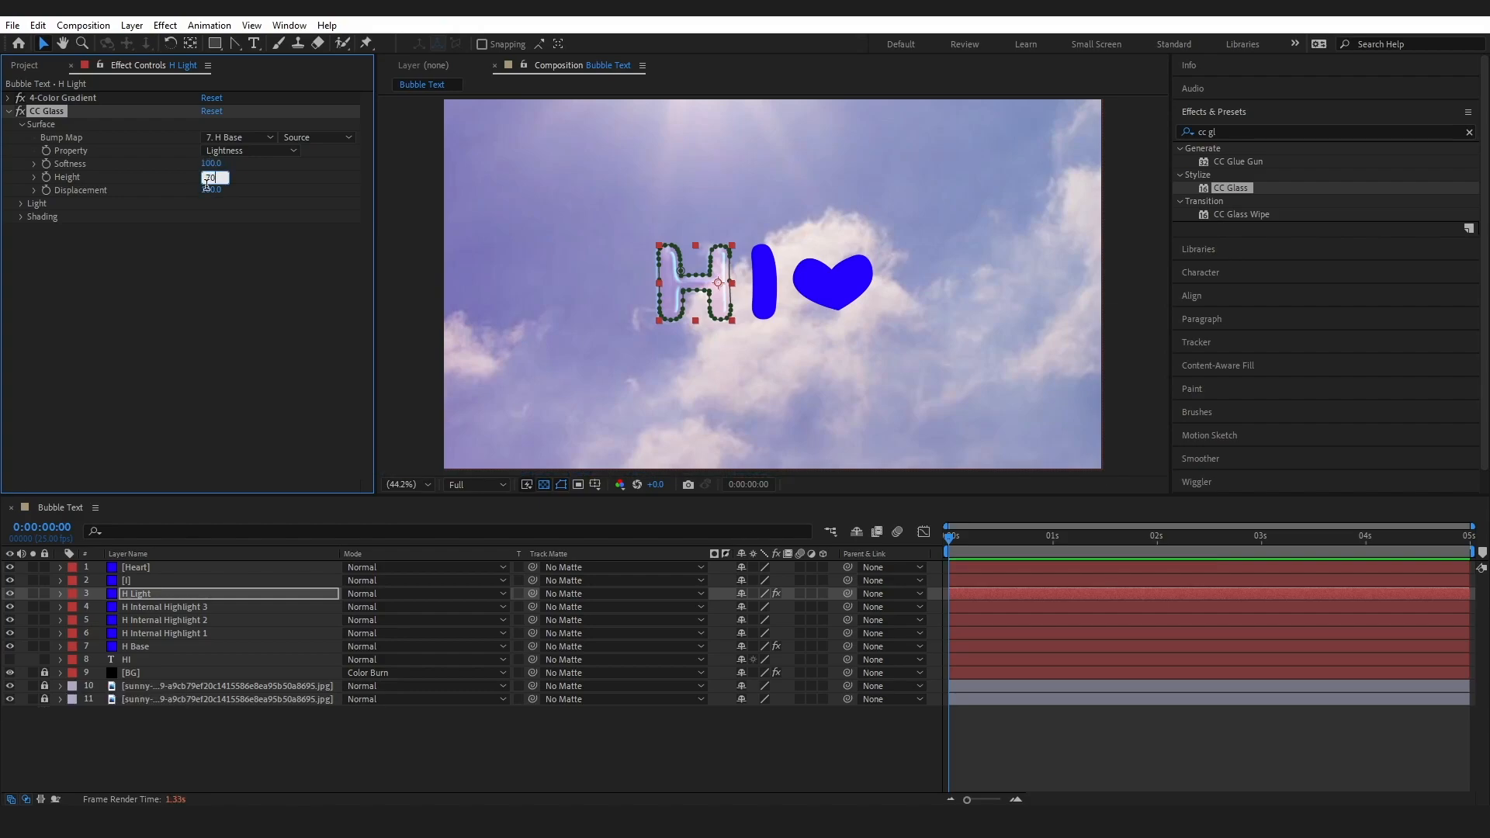
key("Tab")
type("-100")
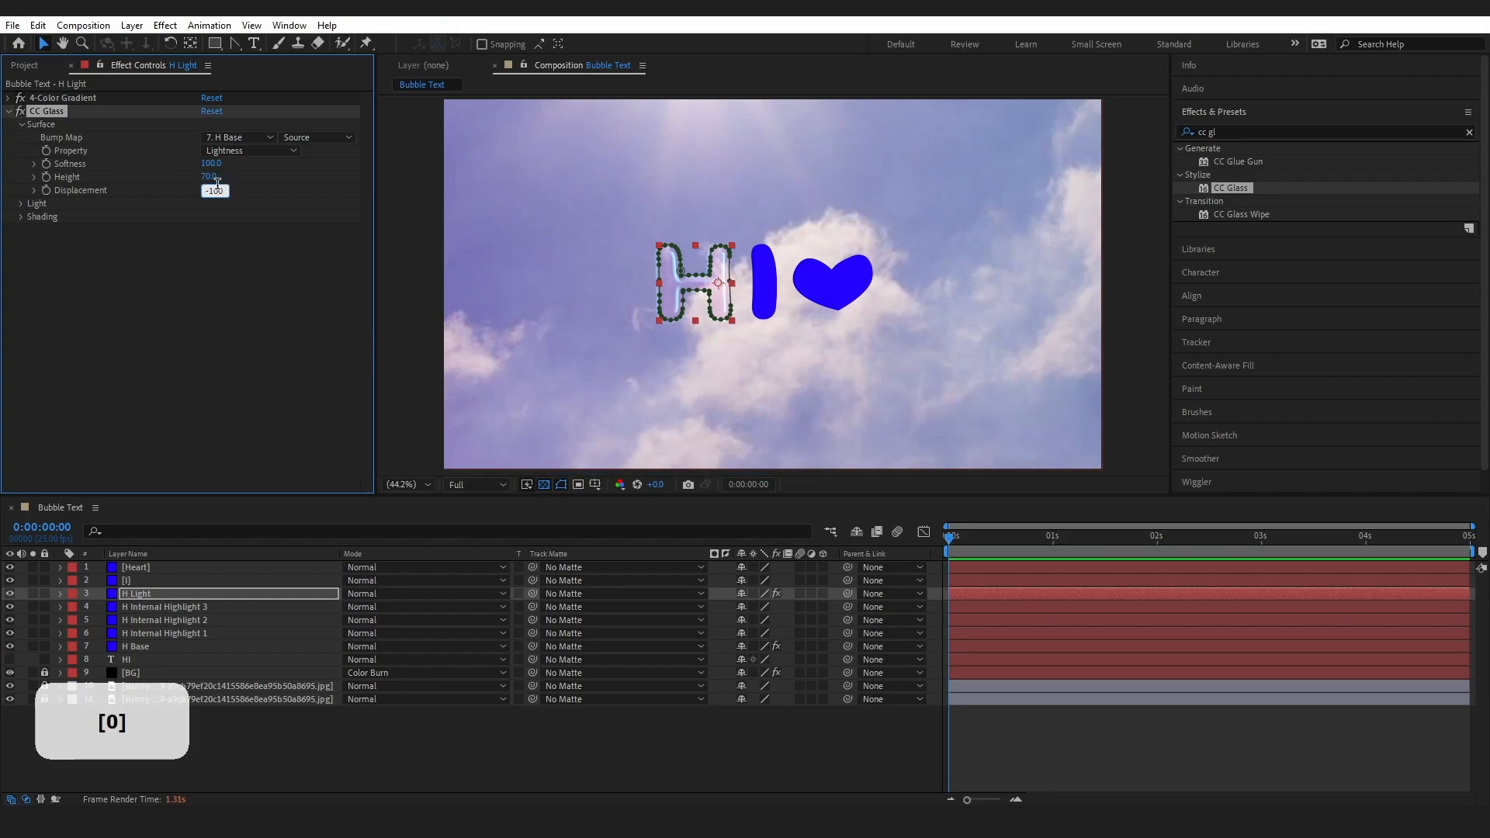
left_click(89, 256)
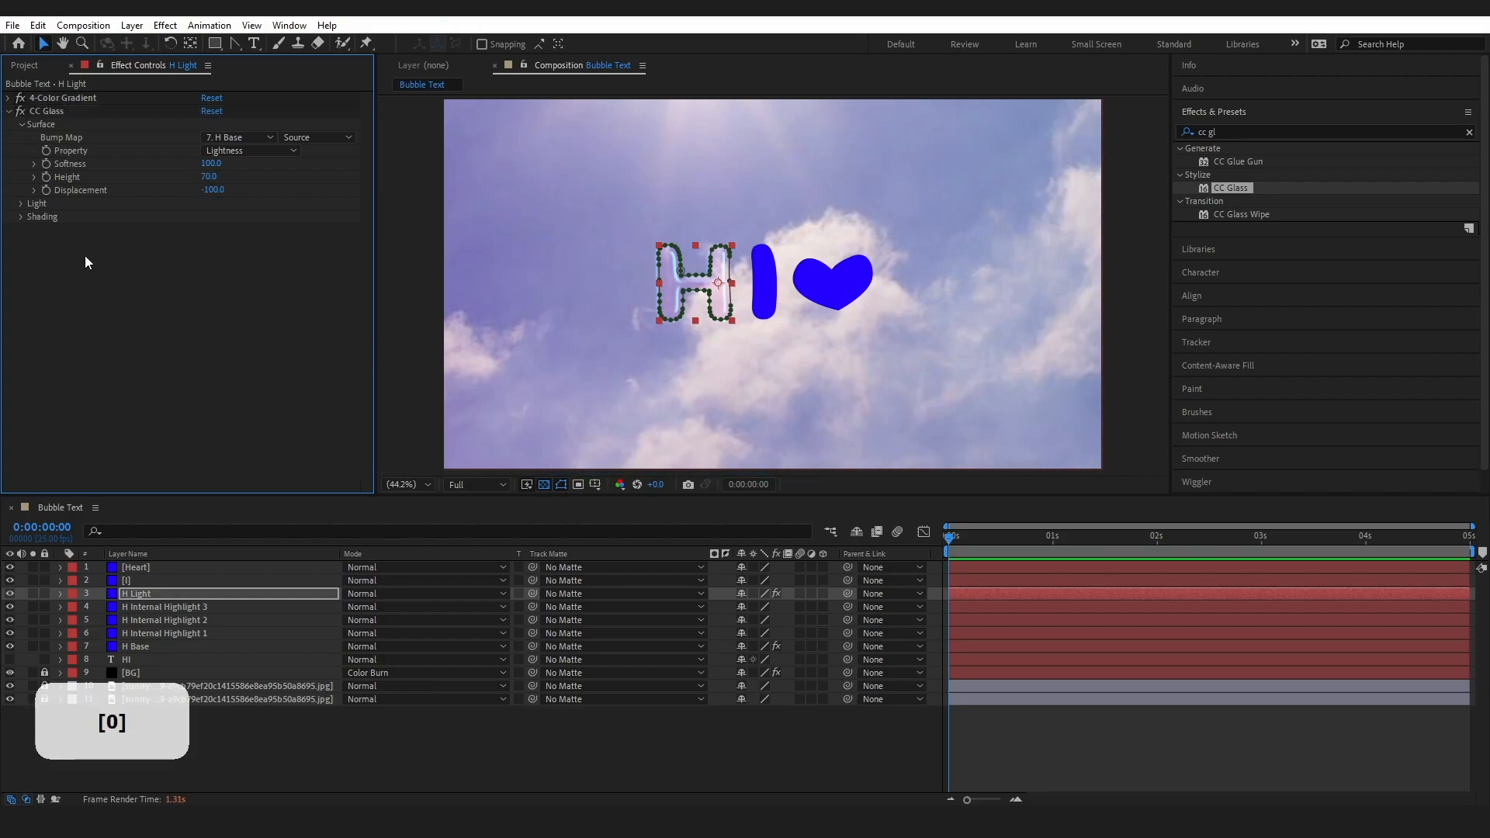
Set the CC Glass Light Intensity to 30 and Light Height to 80, and collapse the effect
left_click(23, 204)
left_click(211, 230)
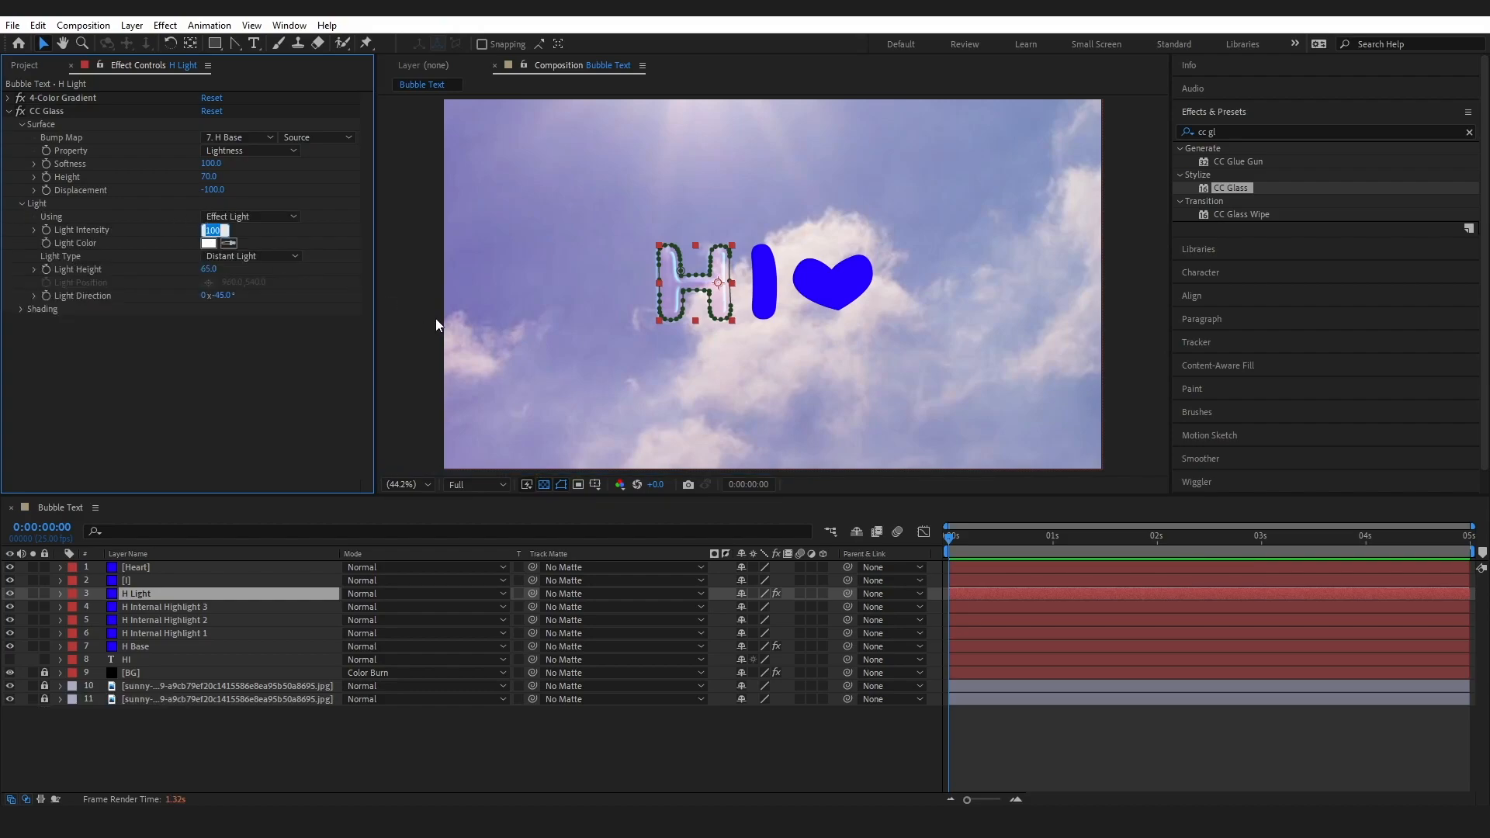
type("30")
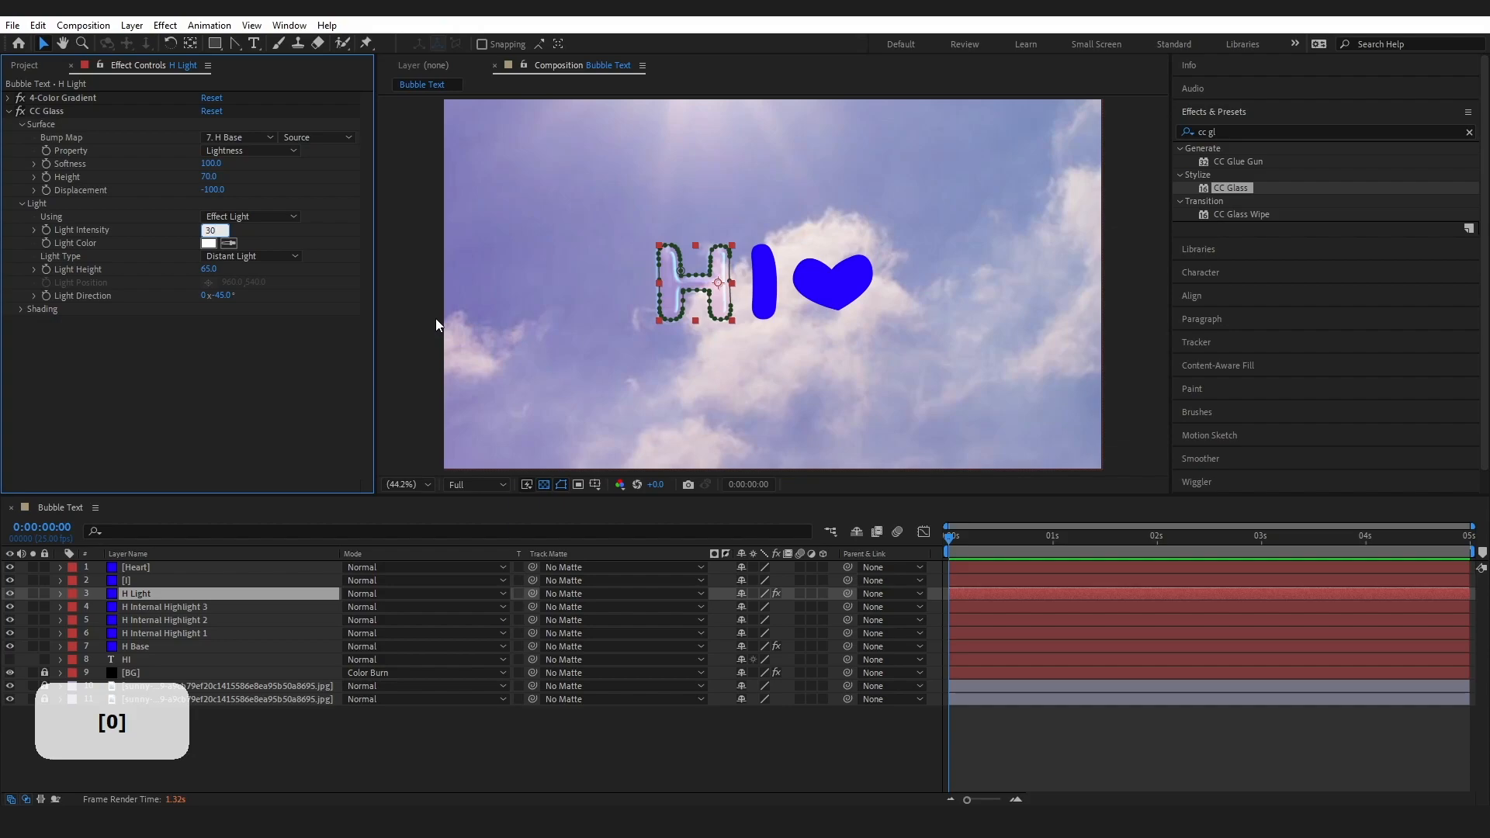
left_click(338, 310)
key("Return")
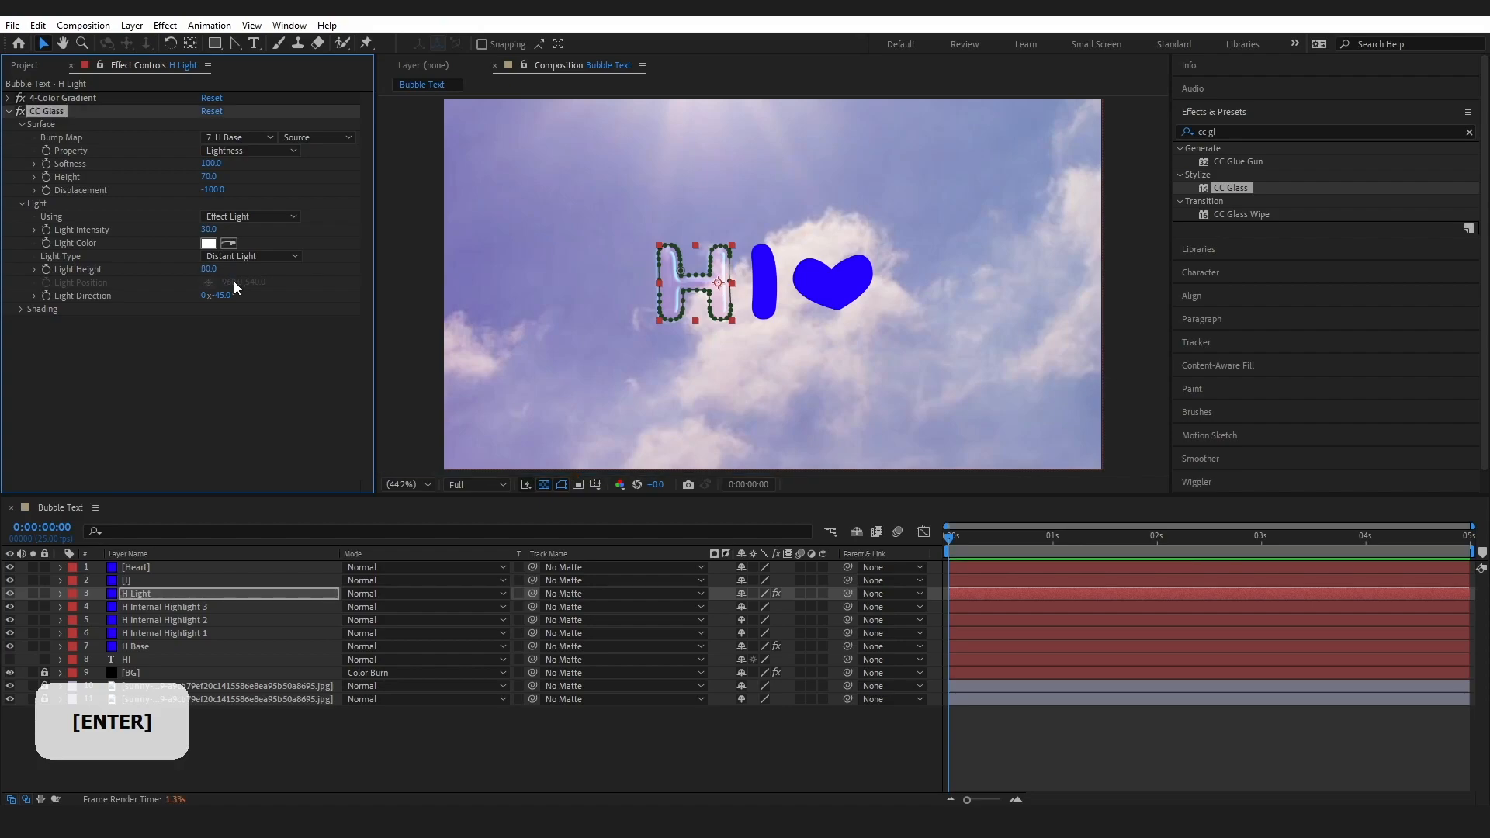
left_click(10, 111)
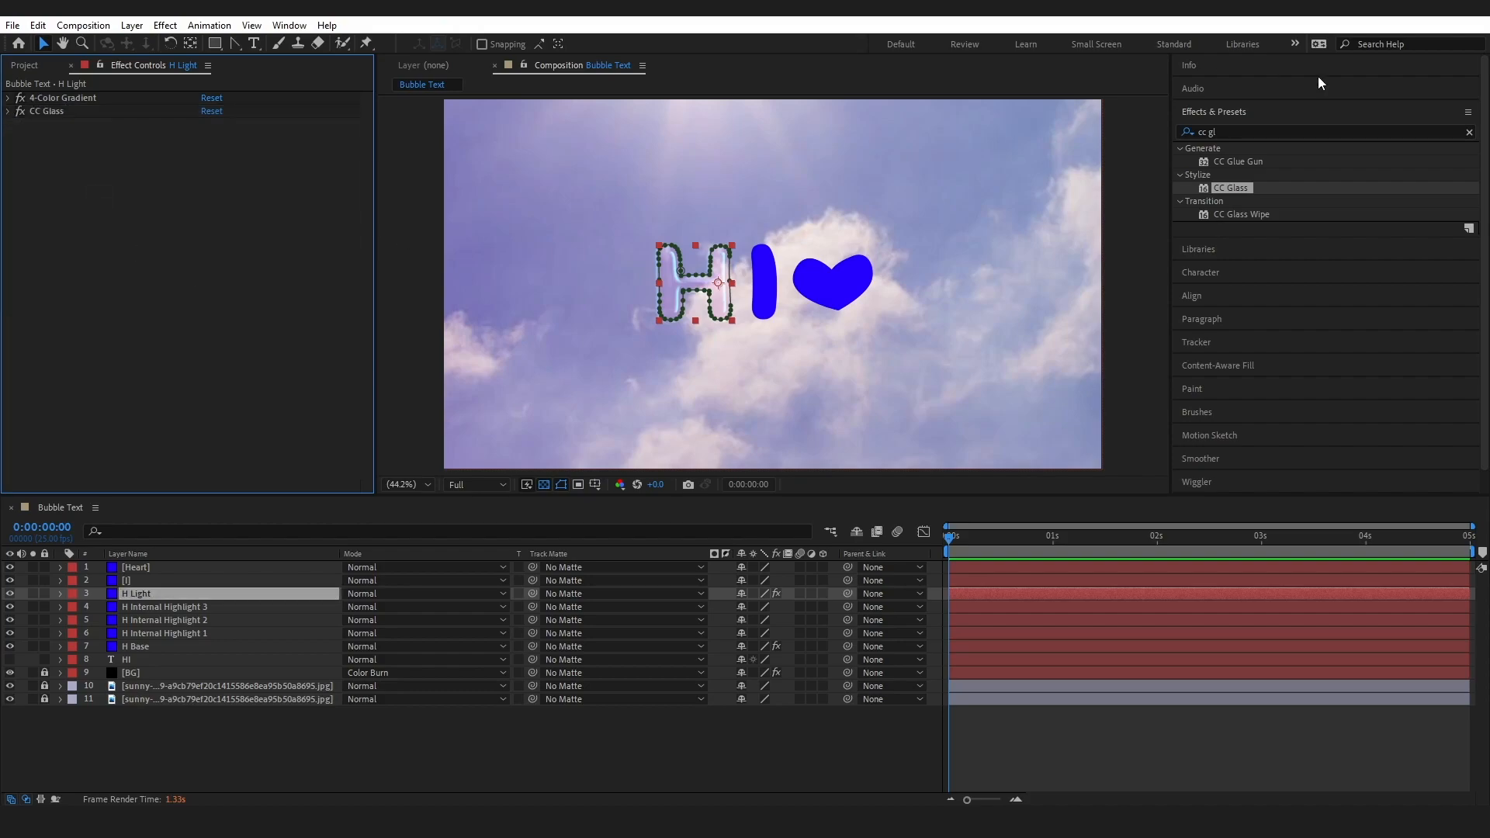
Find the Turbulent Displace effect and add it to H Light after CC Glass
left_click_drag(1276, 134, 1181, 142)
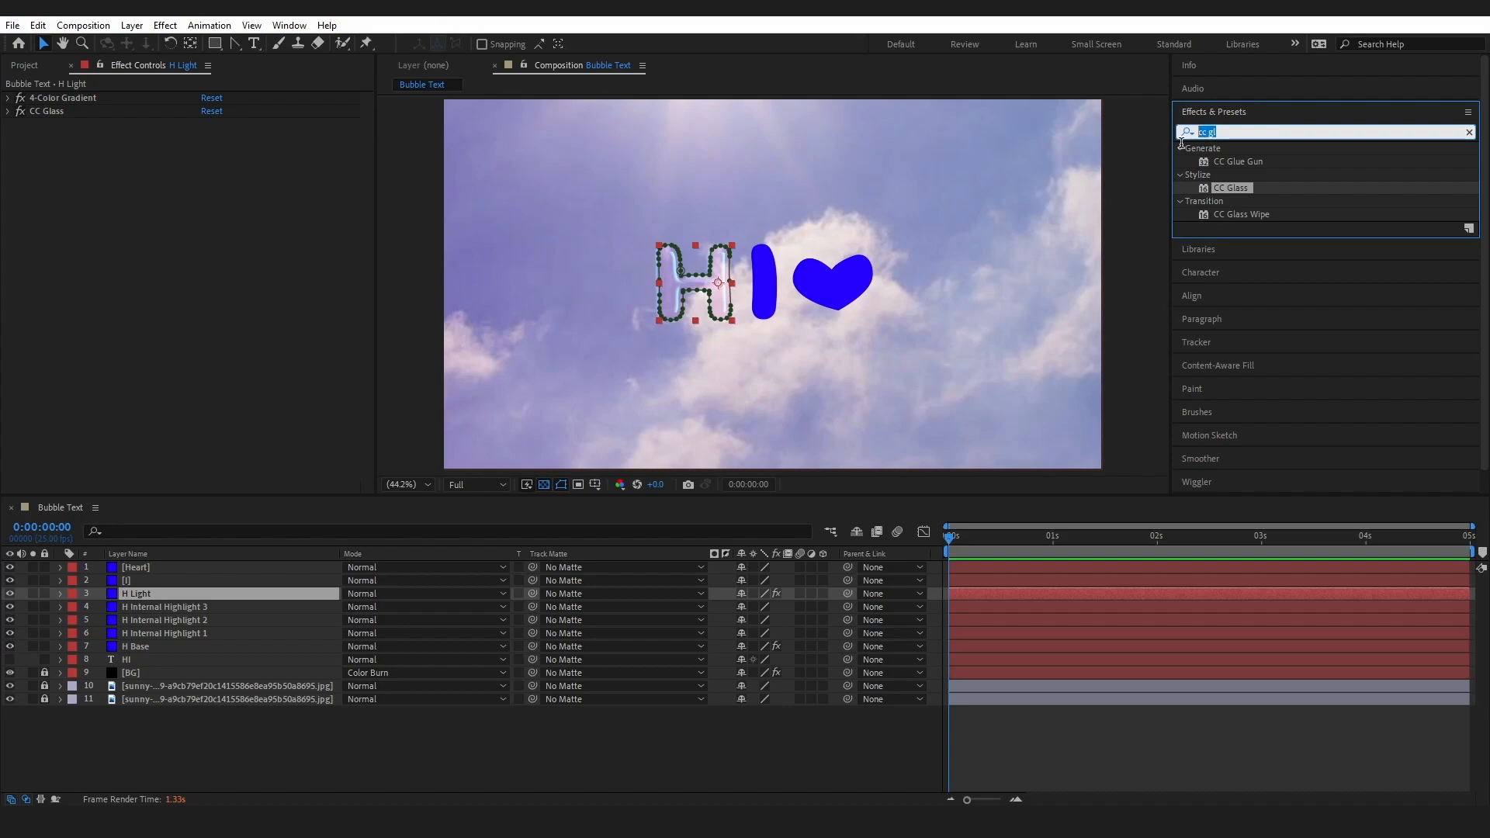
type("turb")
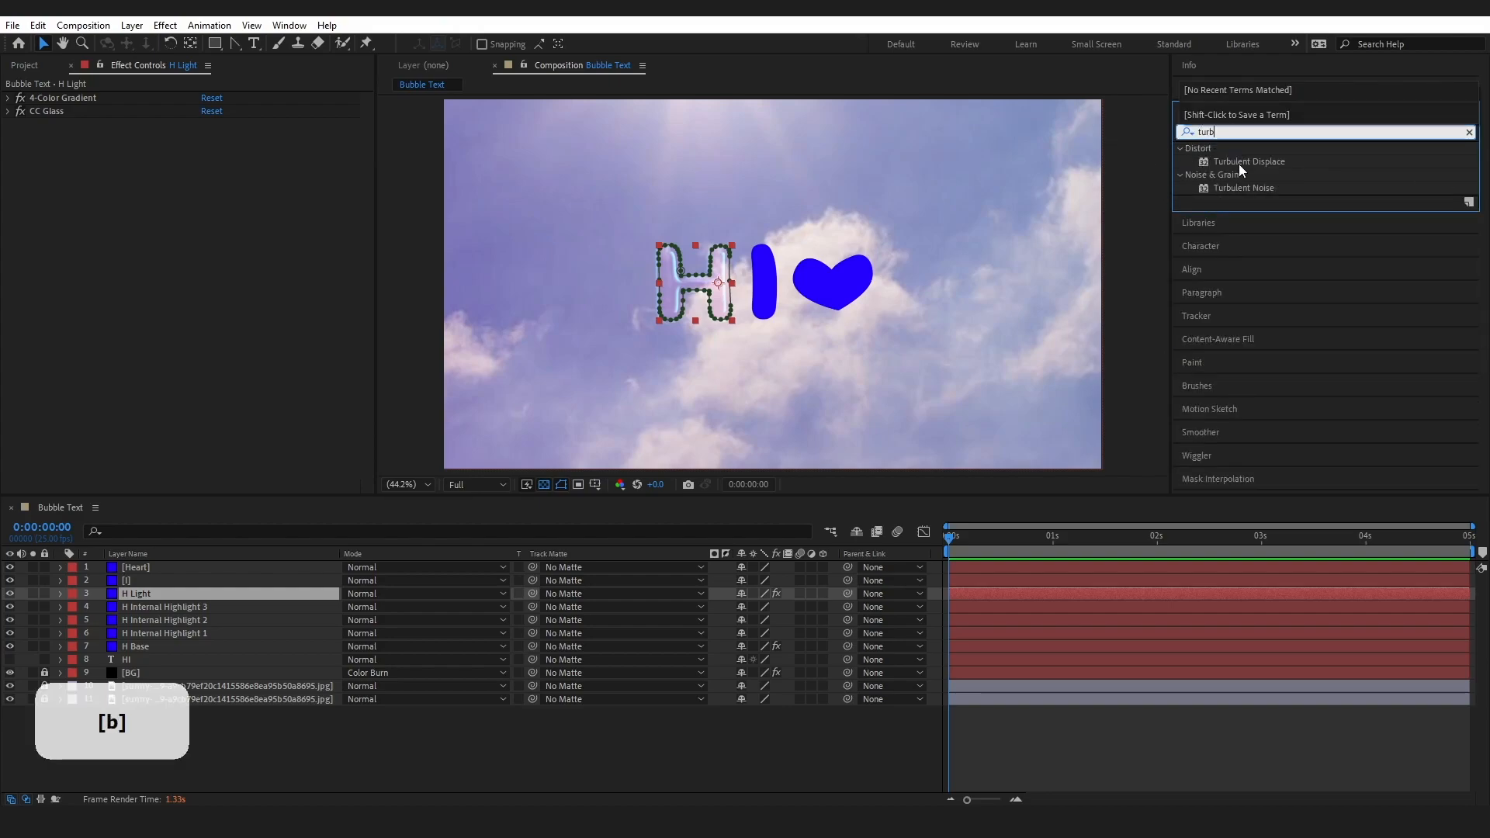
left_click_drag(1238, 165, 230, 320)
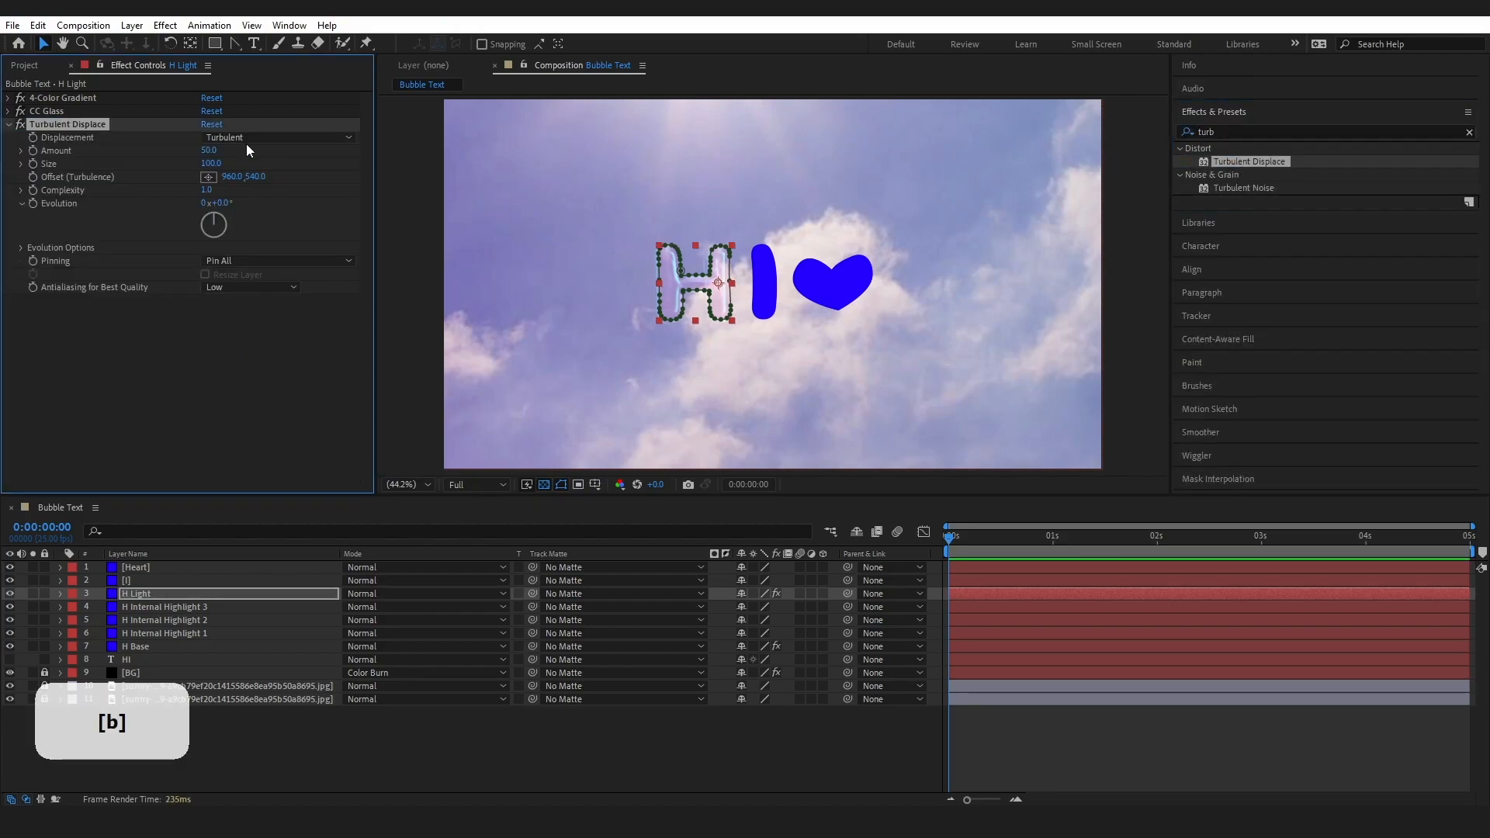
Set the Turbulent Displace Amount to 20 and Size to 80 on H Light
left_click(209, 150)
type("2")
key("Return")
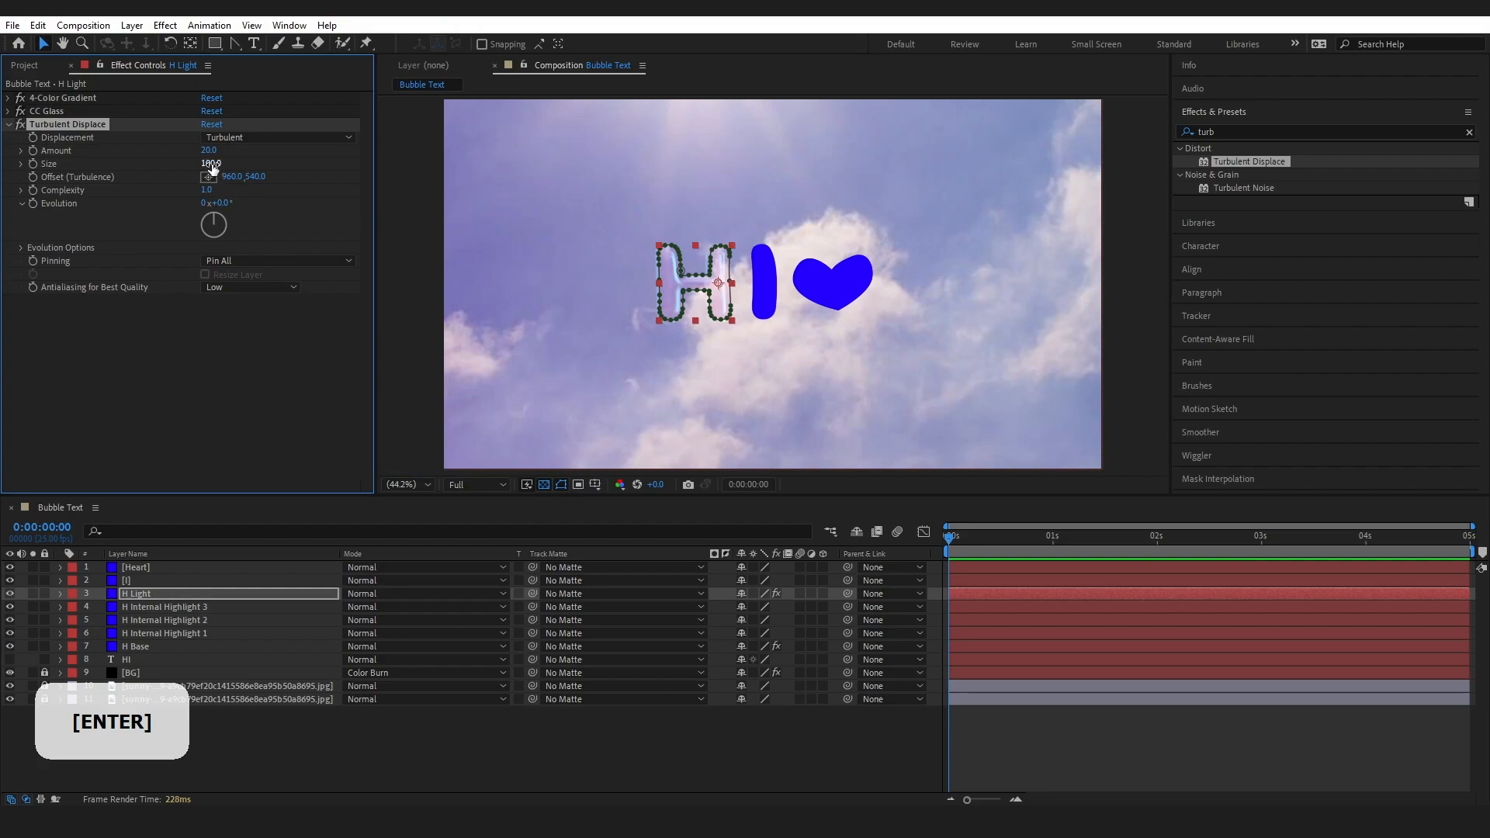
left_click(212, 164)
type("80")
key("Return")
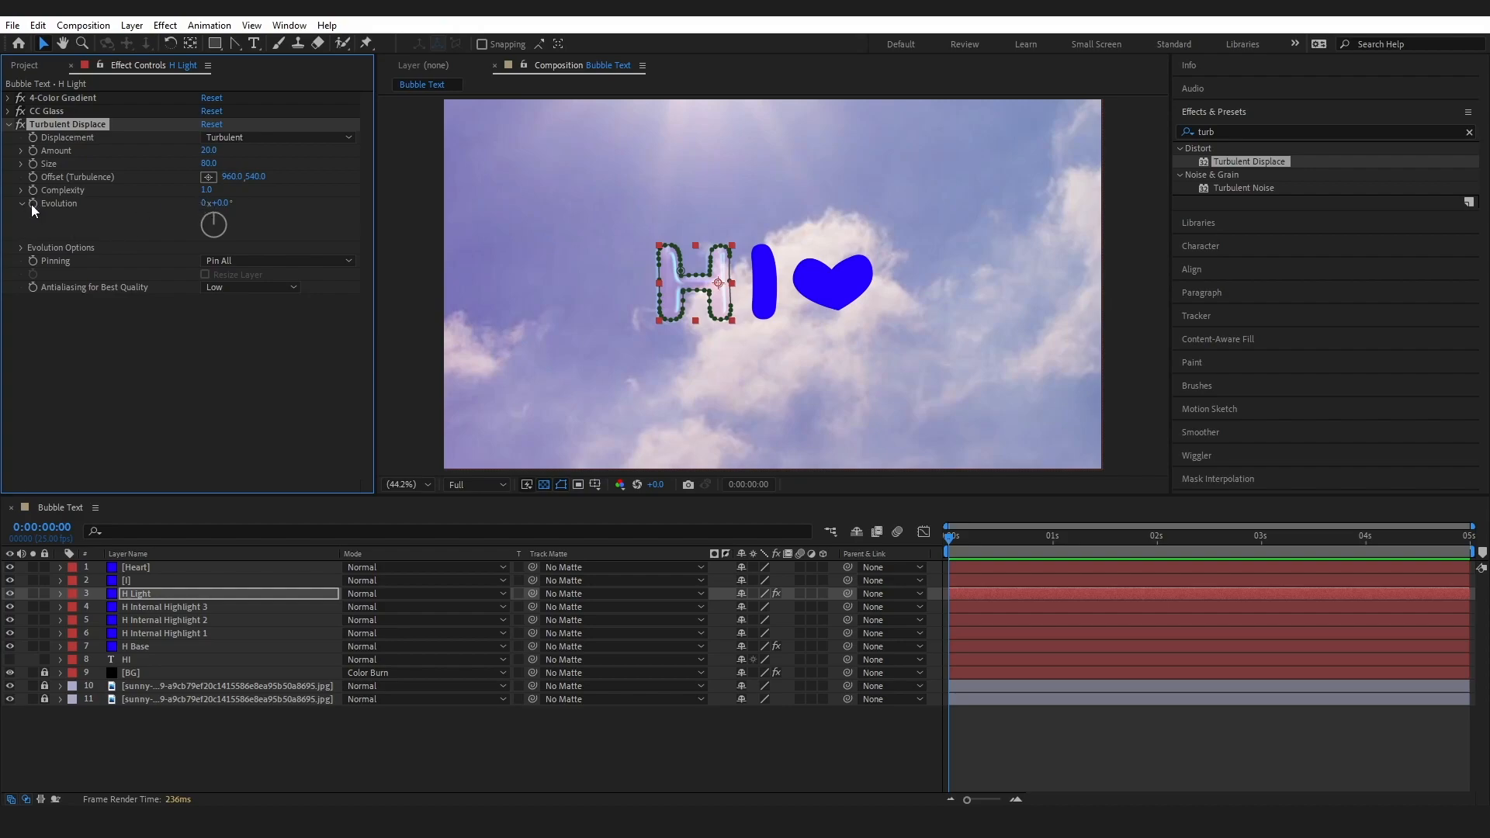
Add the expression time*100 to the Turbulent Displace Evolution on H Light and preview the animation
key("alt")
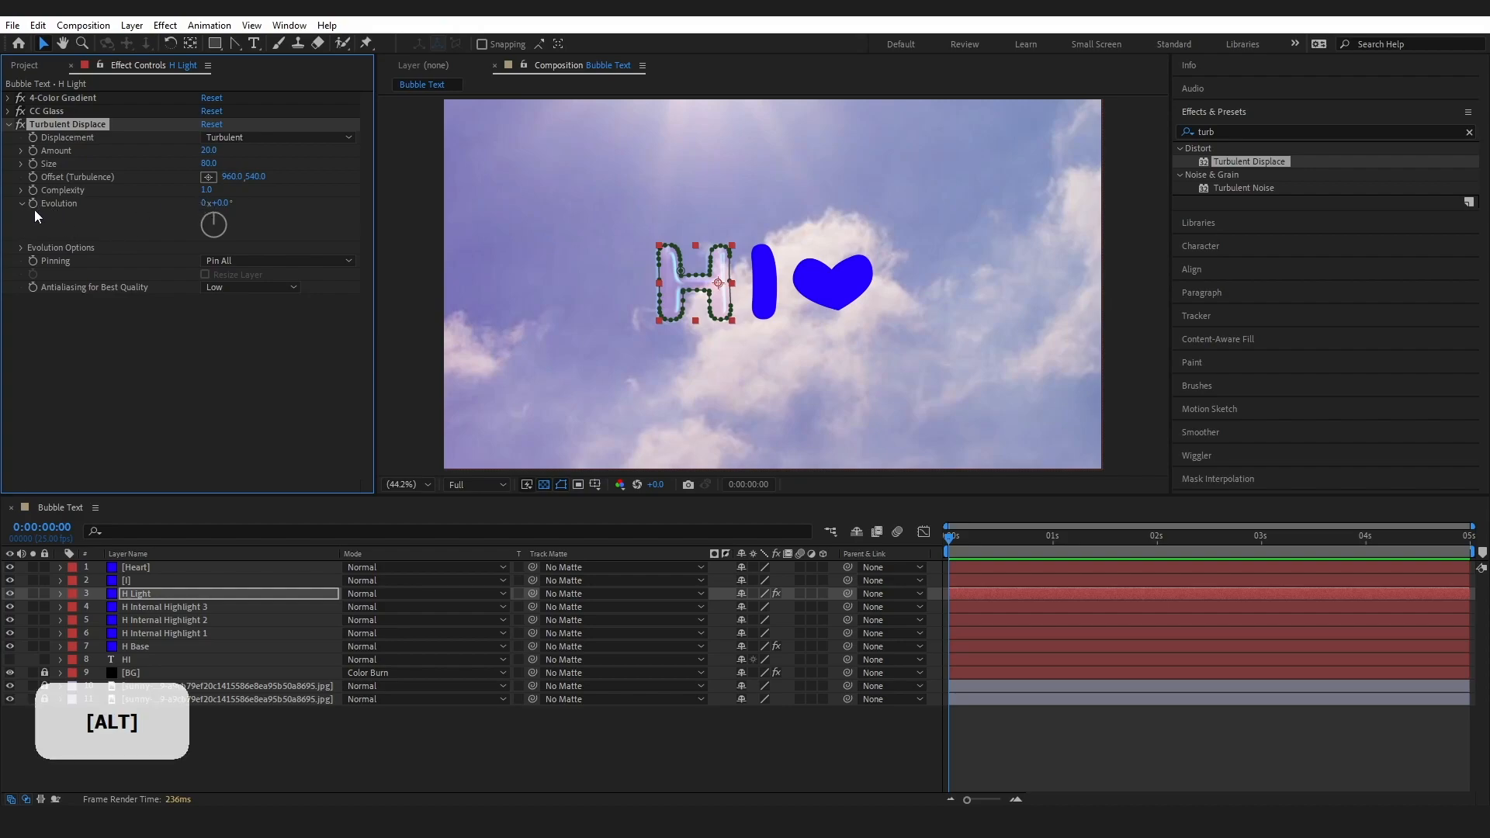
left_click(32, 203, "alt")
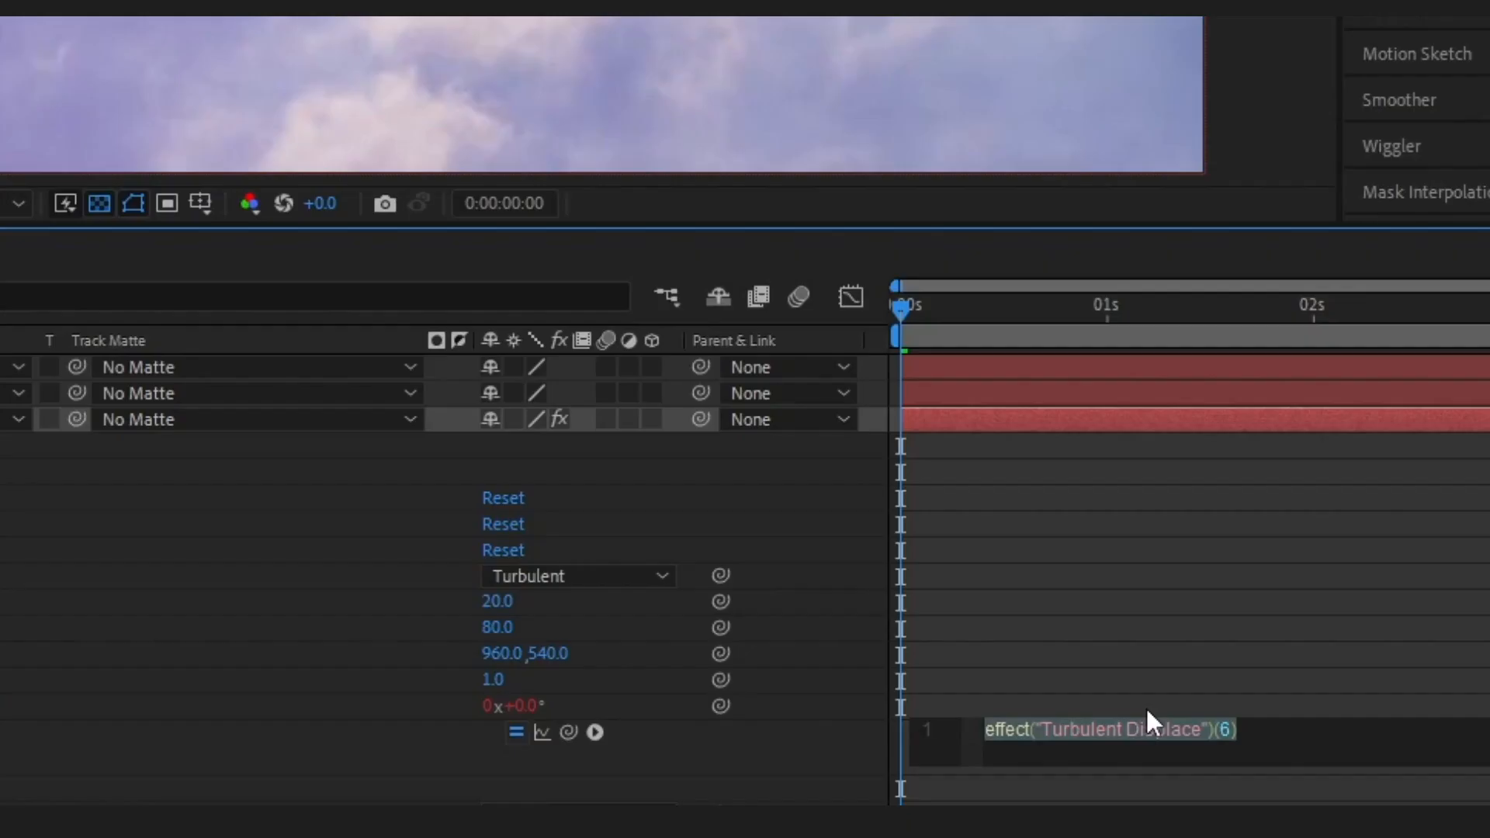
type("time")
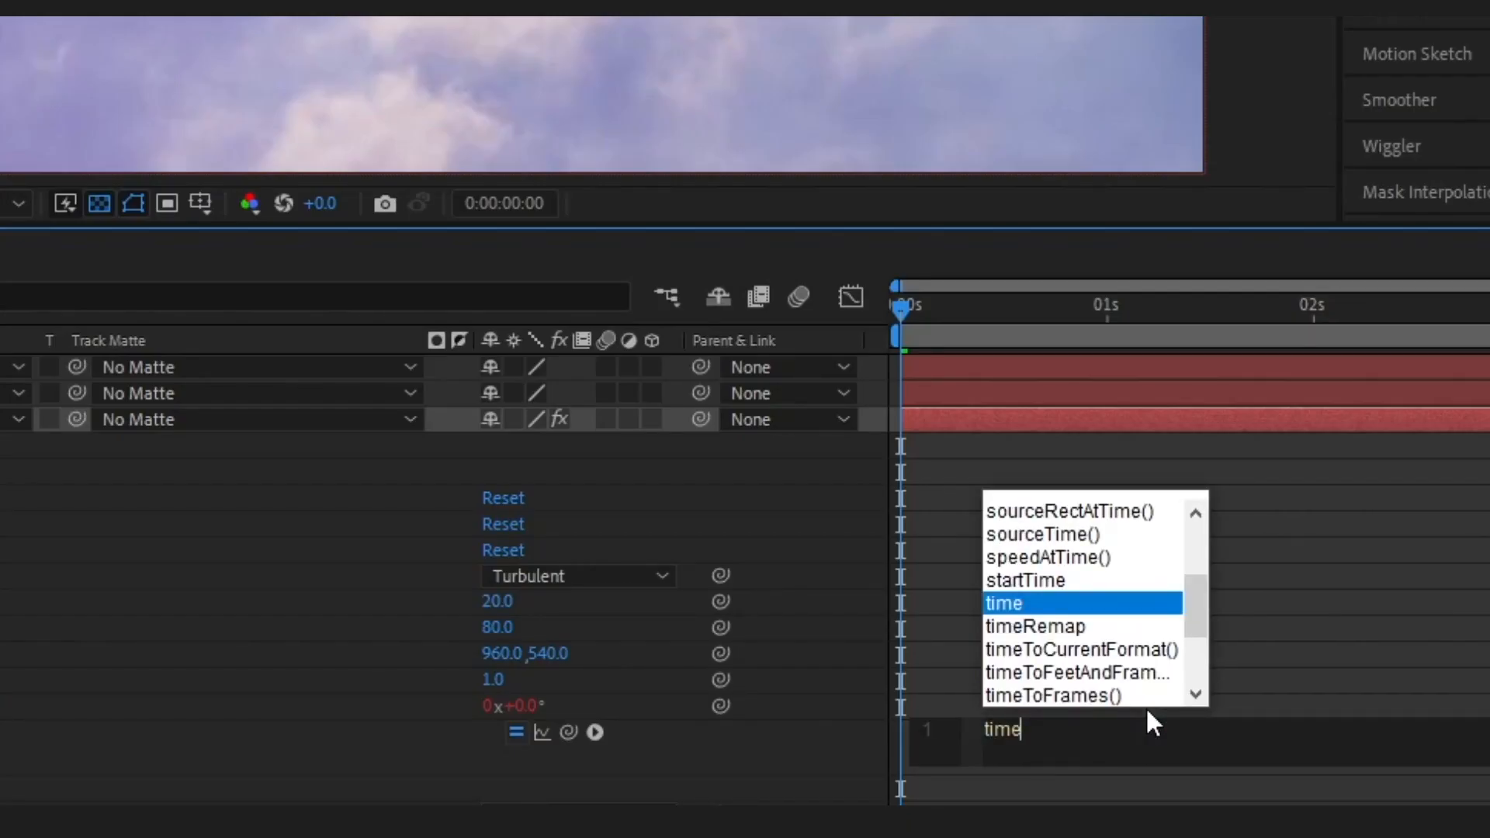
type("*")
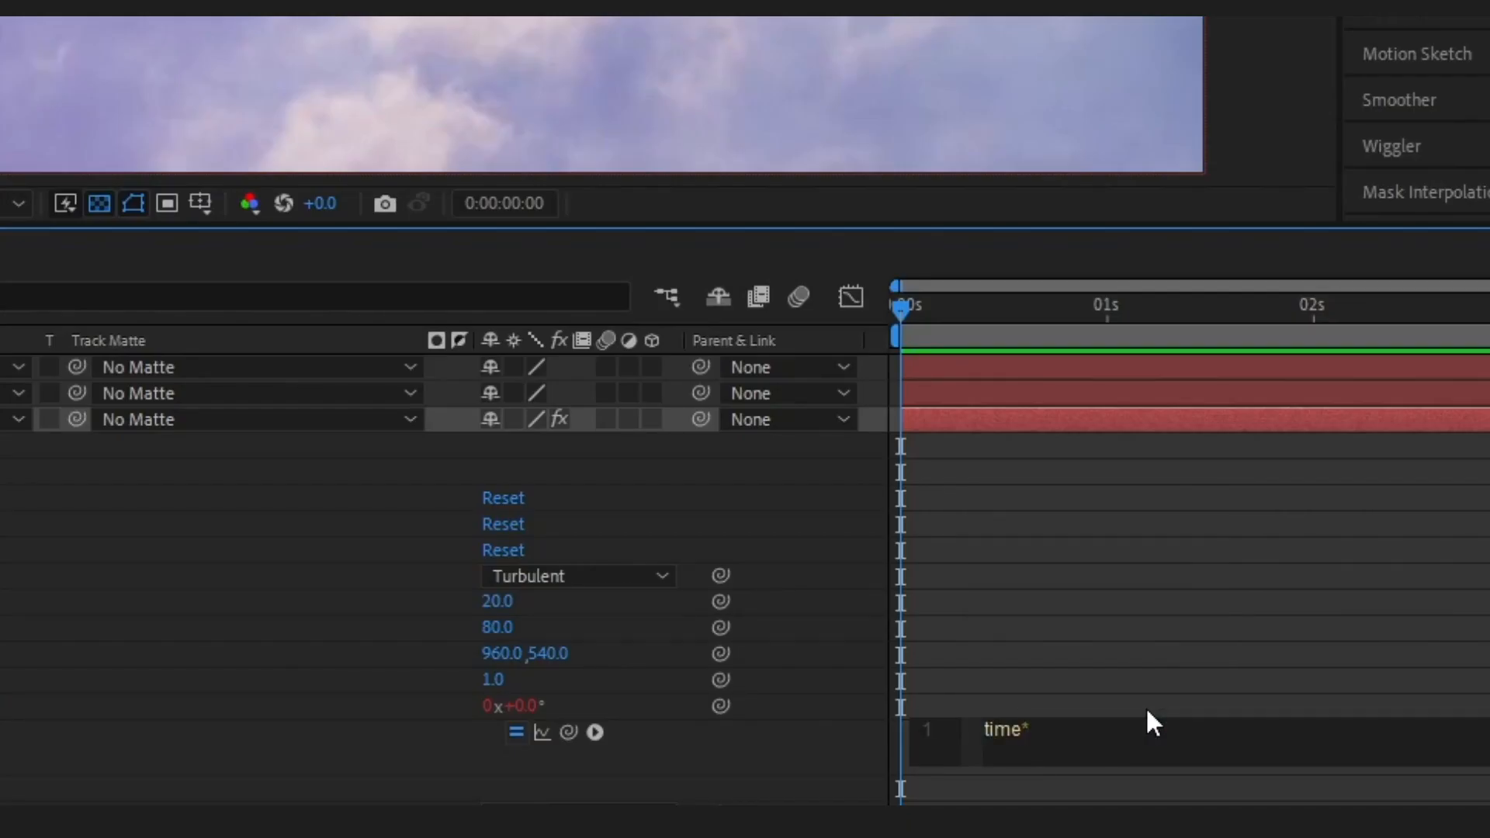
type("100")
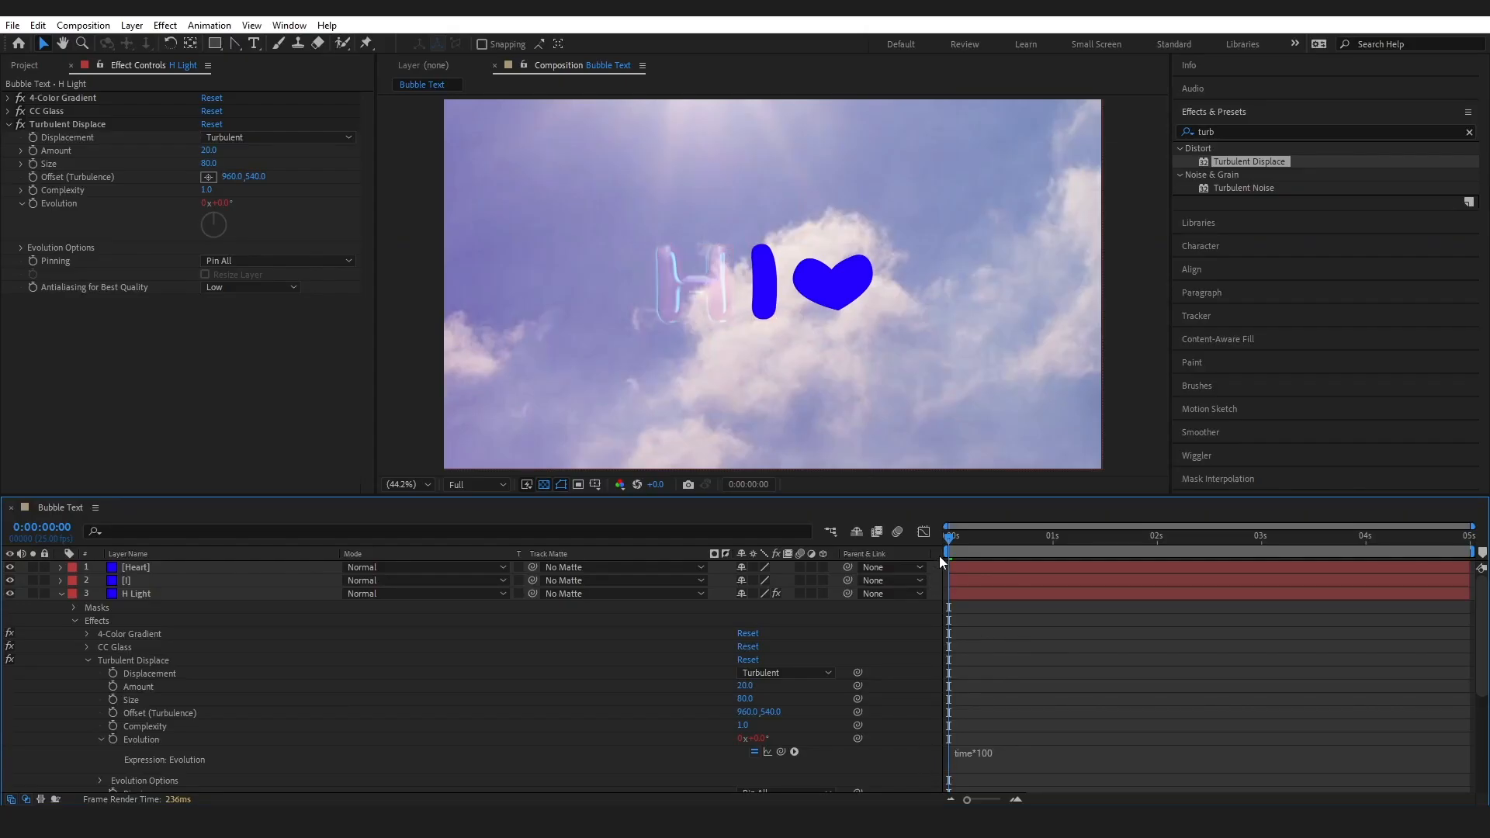
key("space")
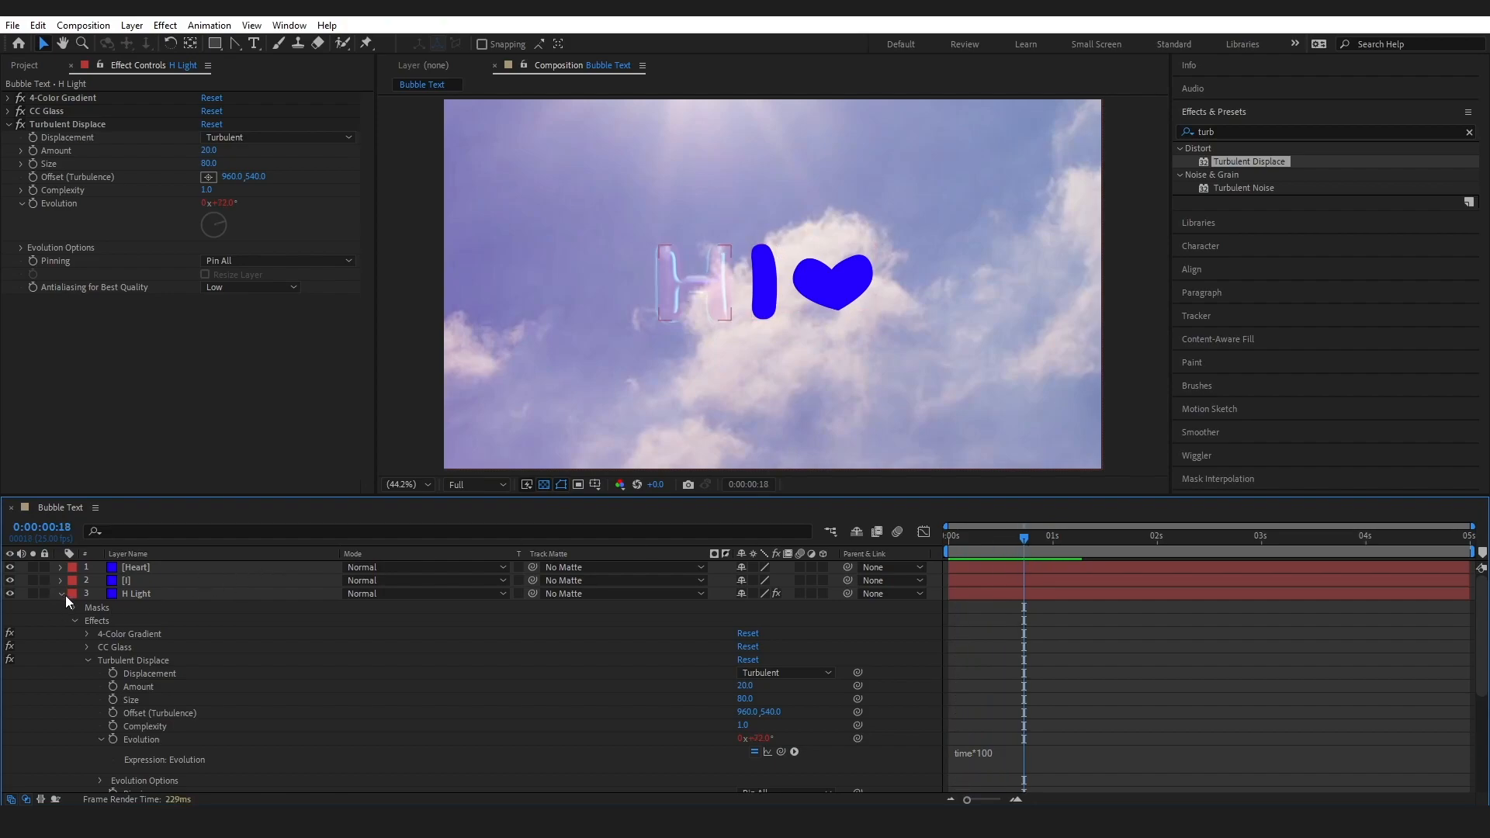
Delete the Layer Styles from the H Light layer
left_click(135, 594)
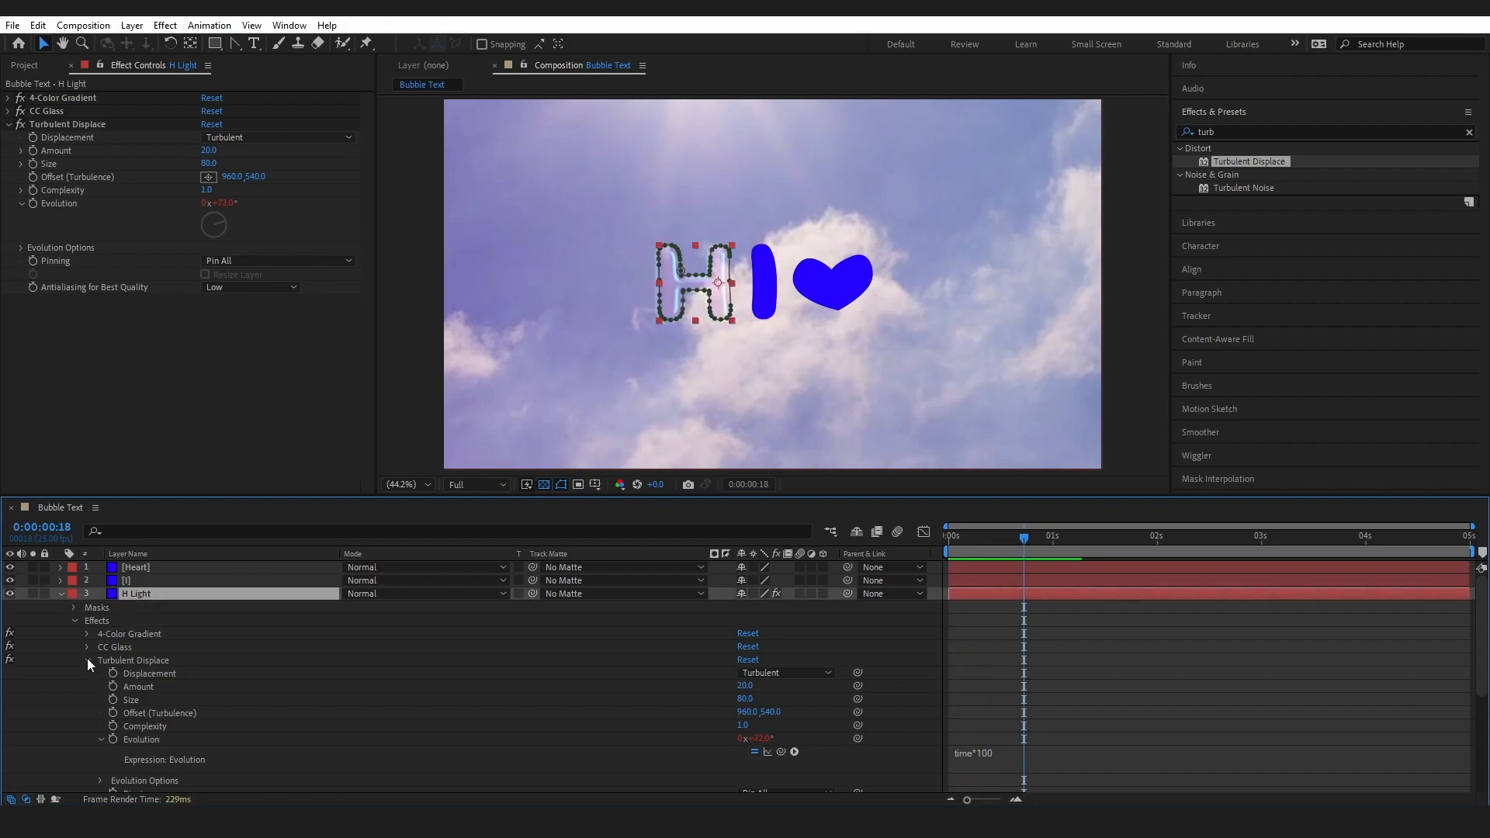
left_click(87, 660)
left_click(115, 687)
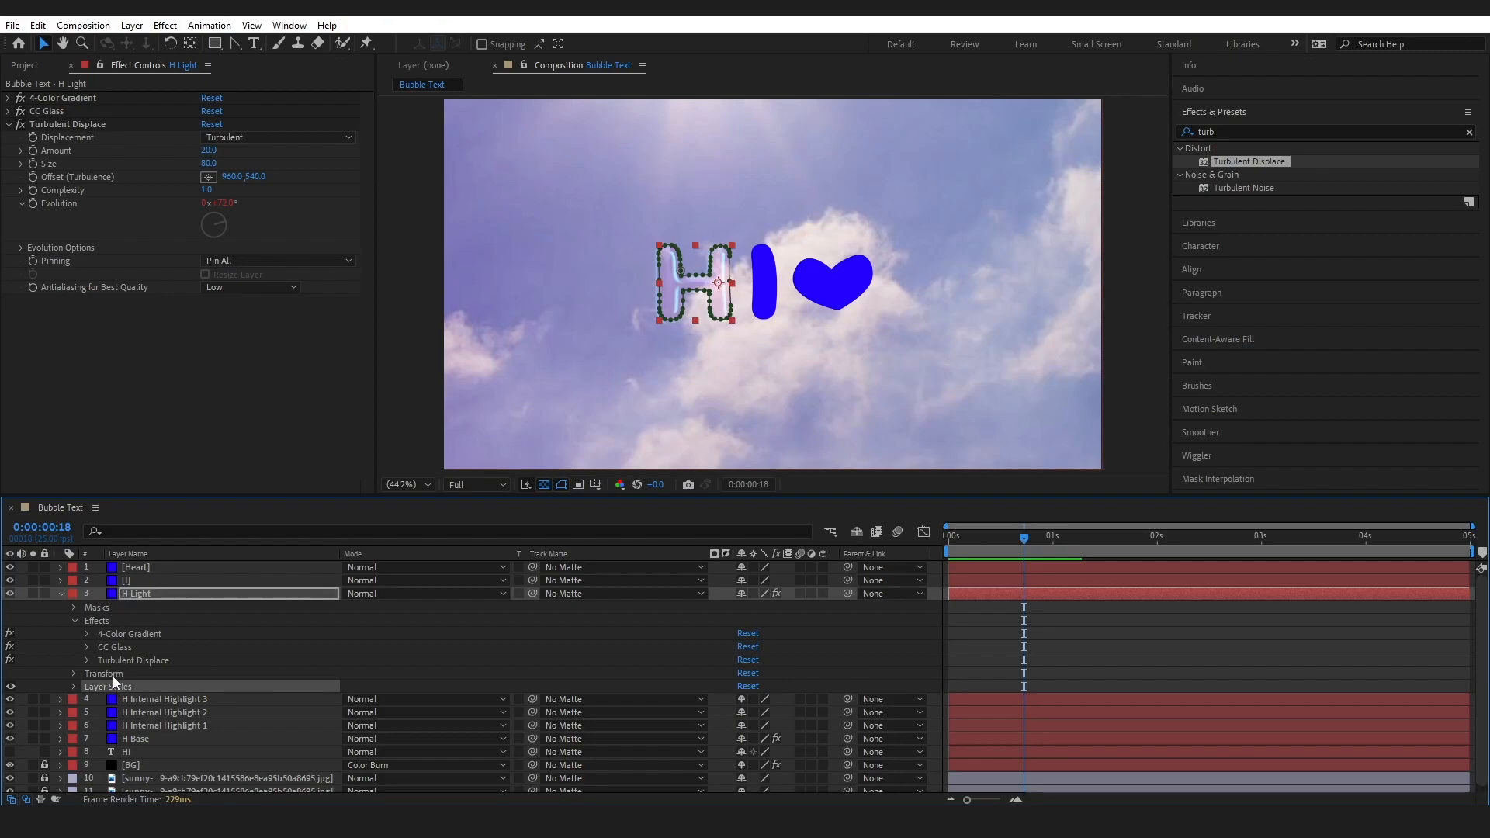
key("Delete")
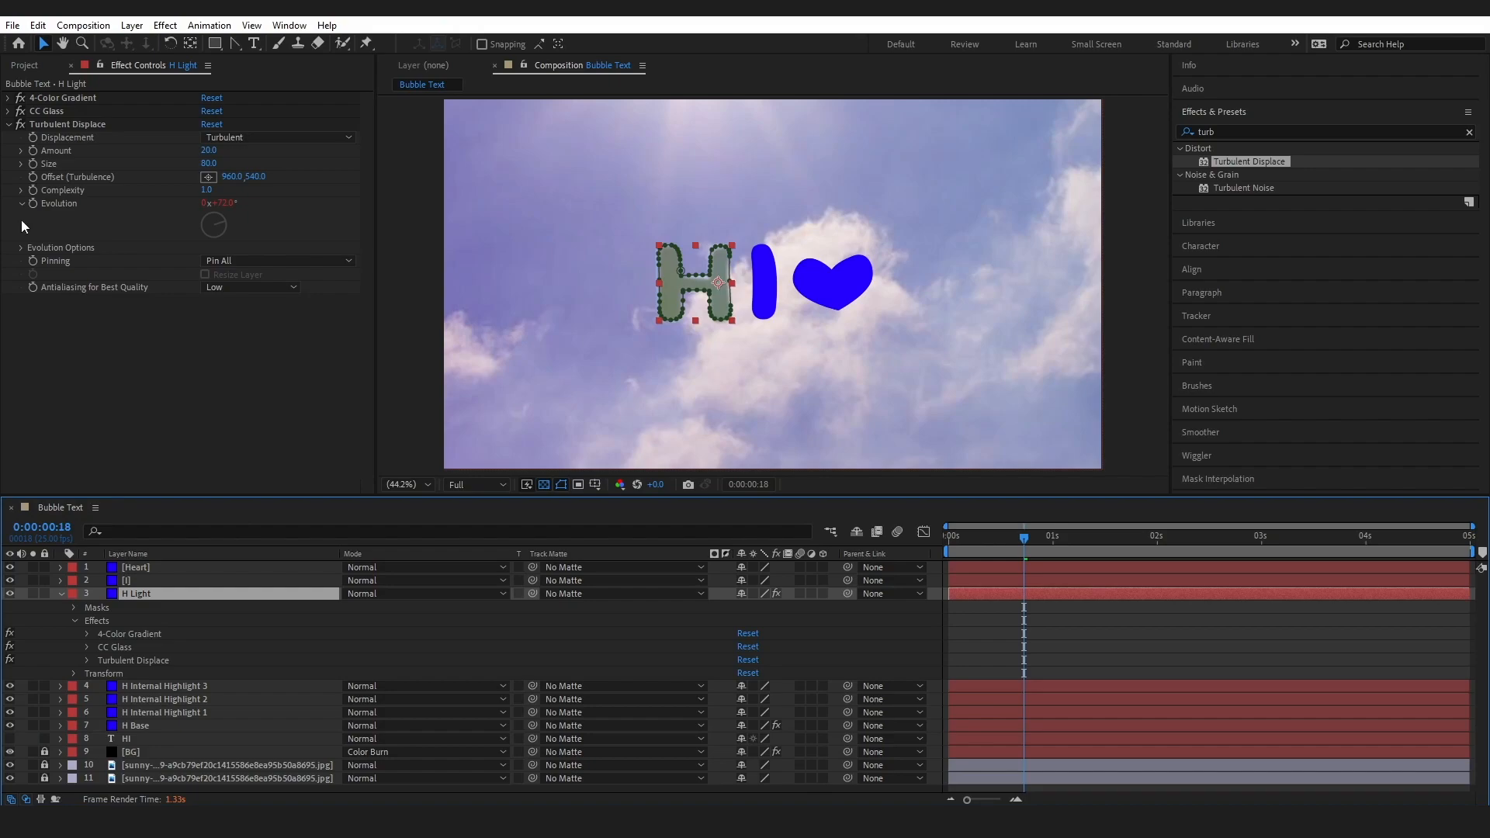
Copy H Light's Turbulent Displace effect to H Internal Highlight 3, H Internal Highlight 2, H Internal Highlight 1 and H Base
left_click(8, 124)
left_click(57, 122)
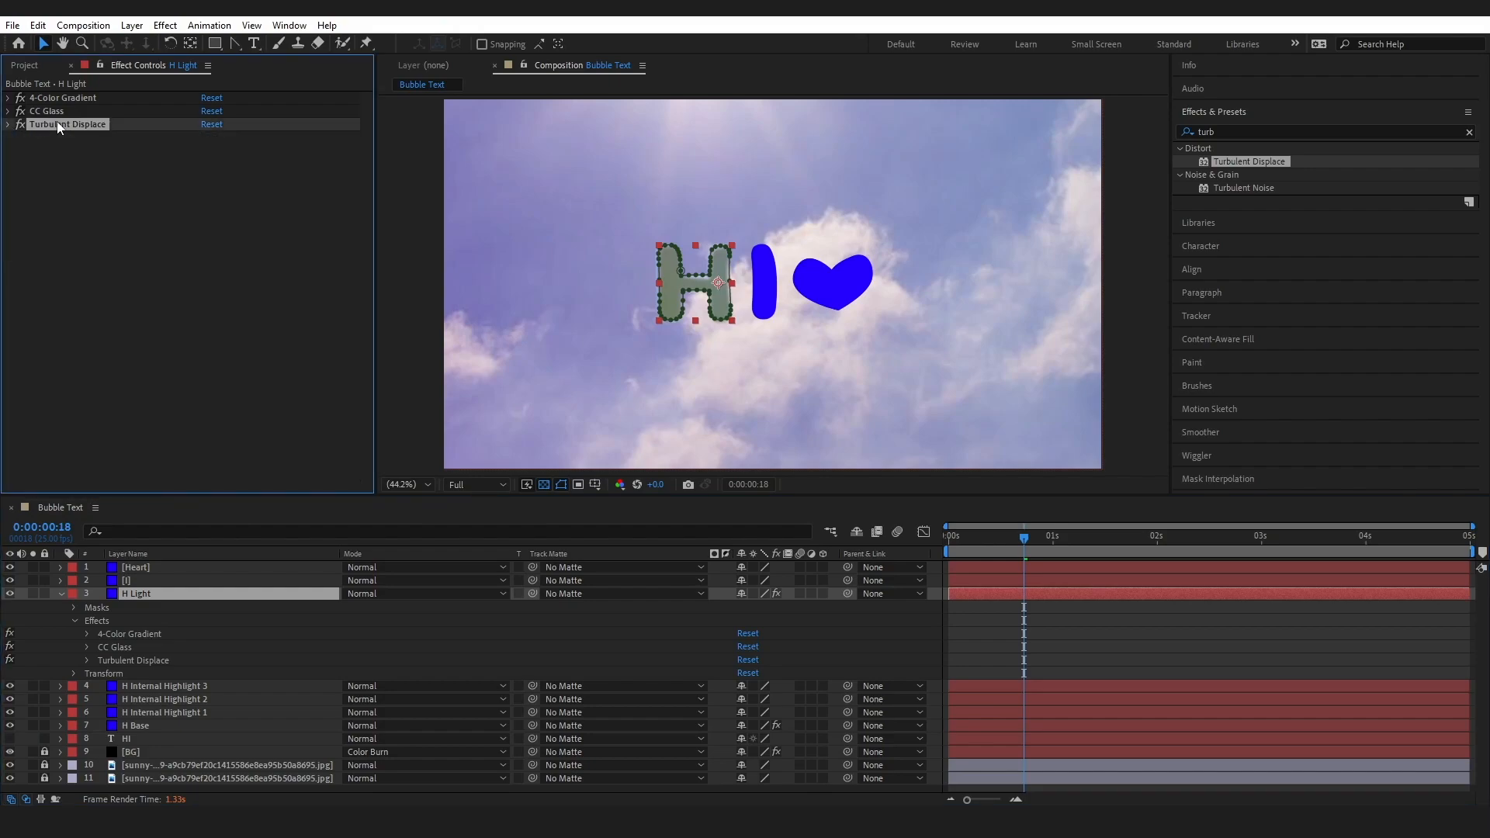
key("ctrl")
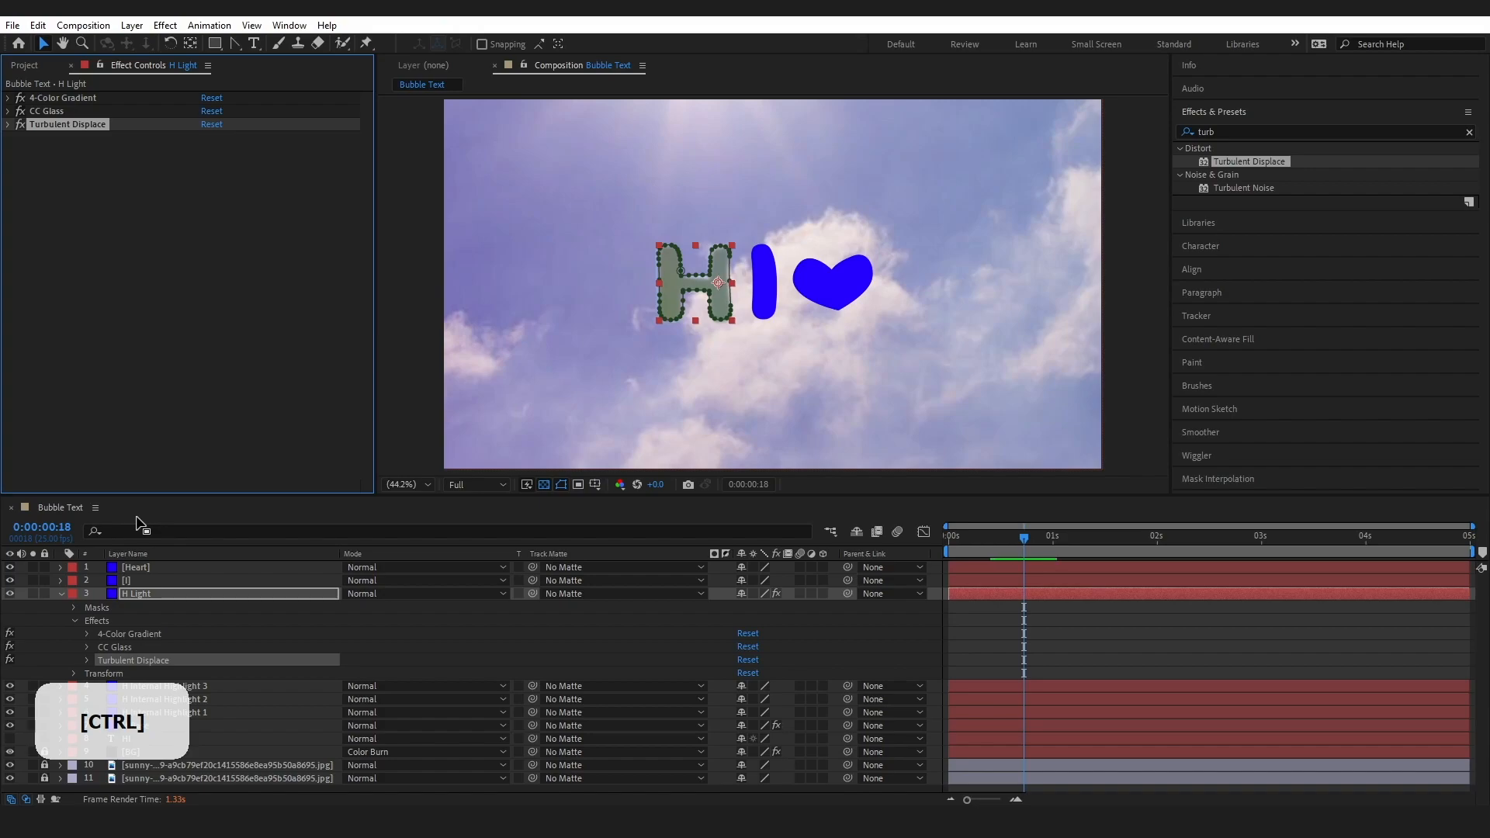
left_click(142, 683)
key("ctrl+v")
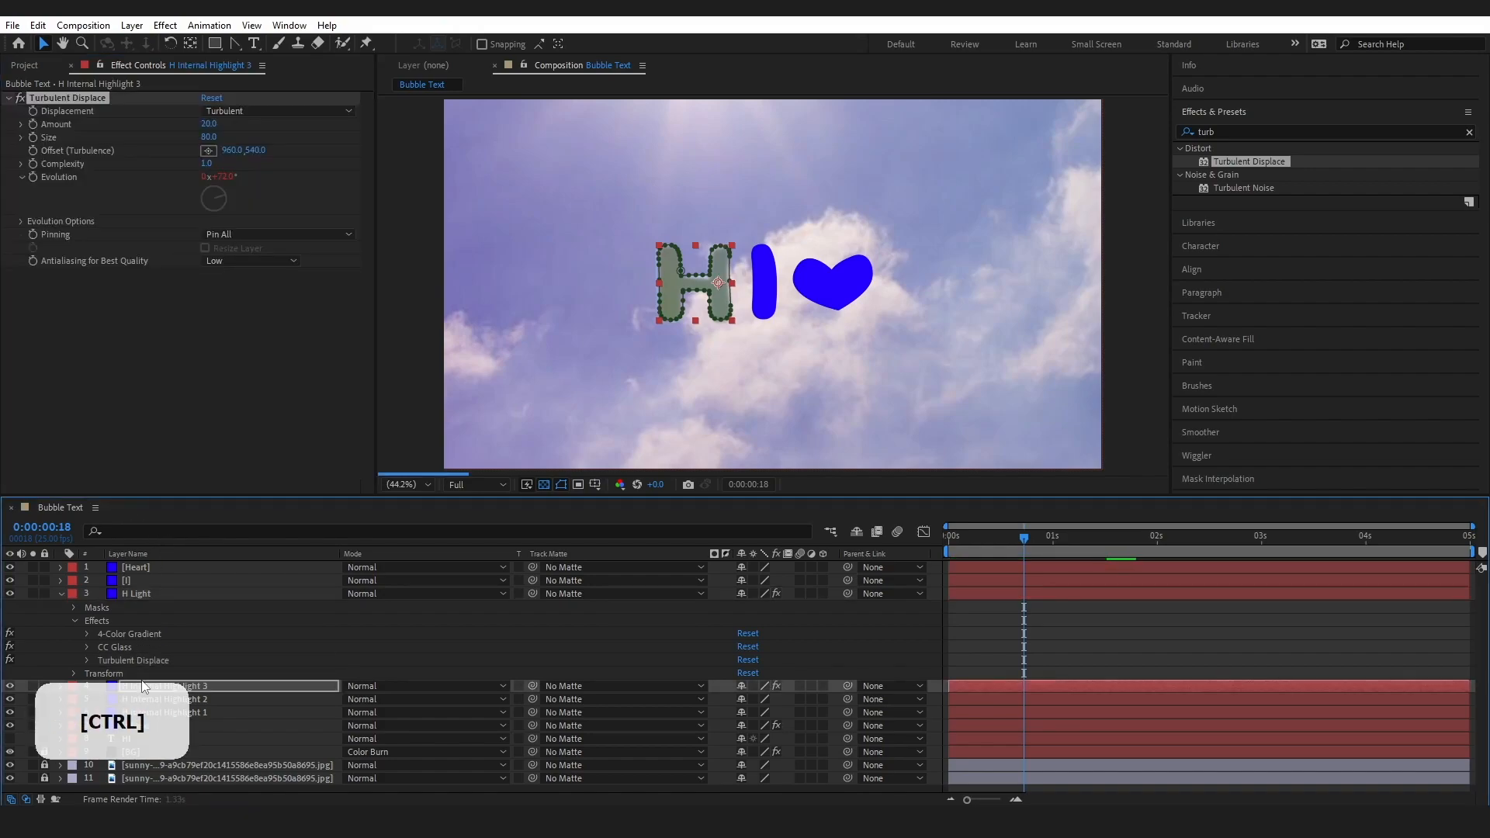
left_click(212, 700)
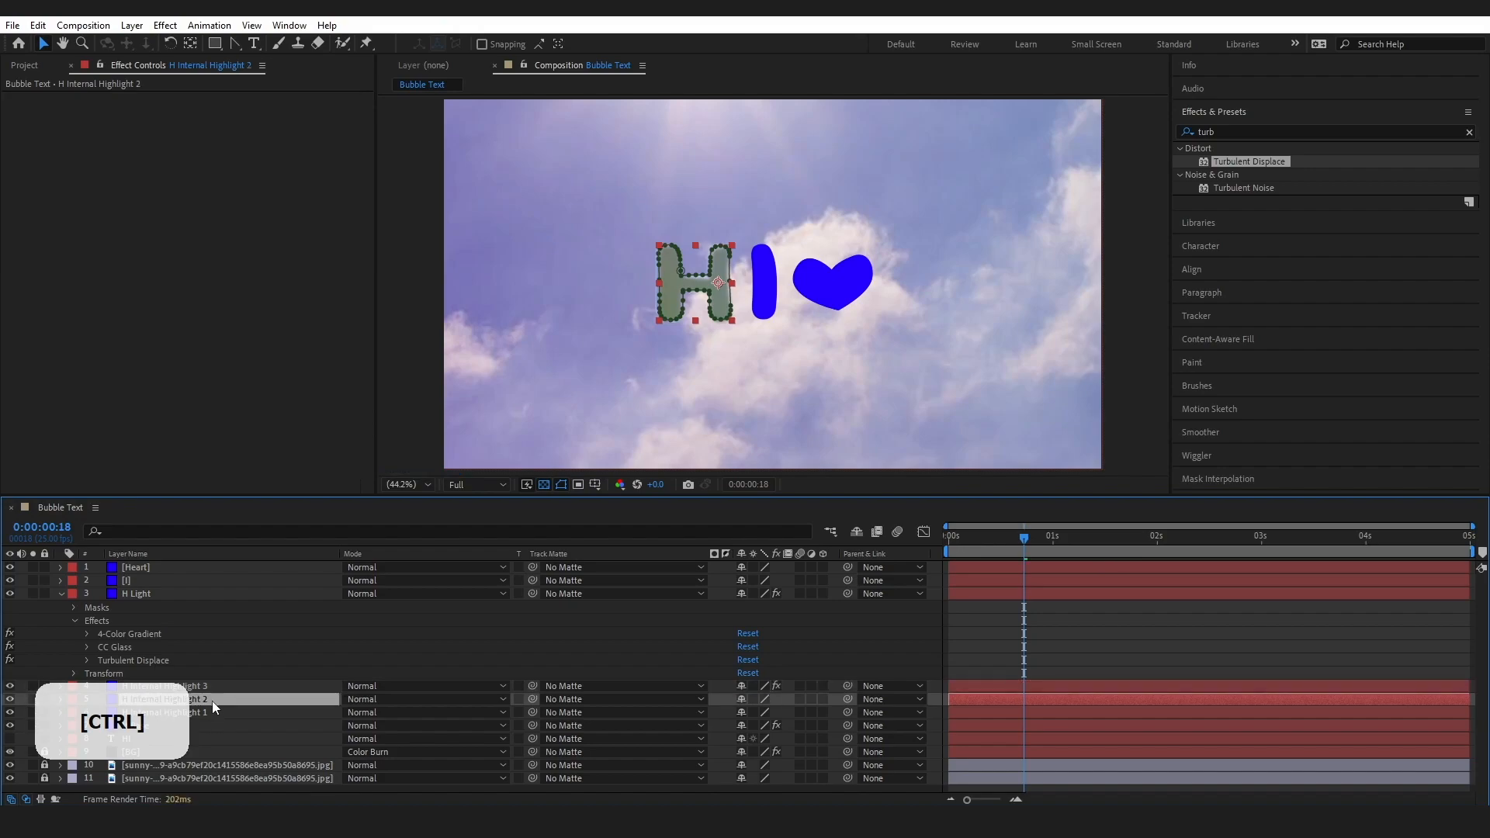
key("ctrl+v")
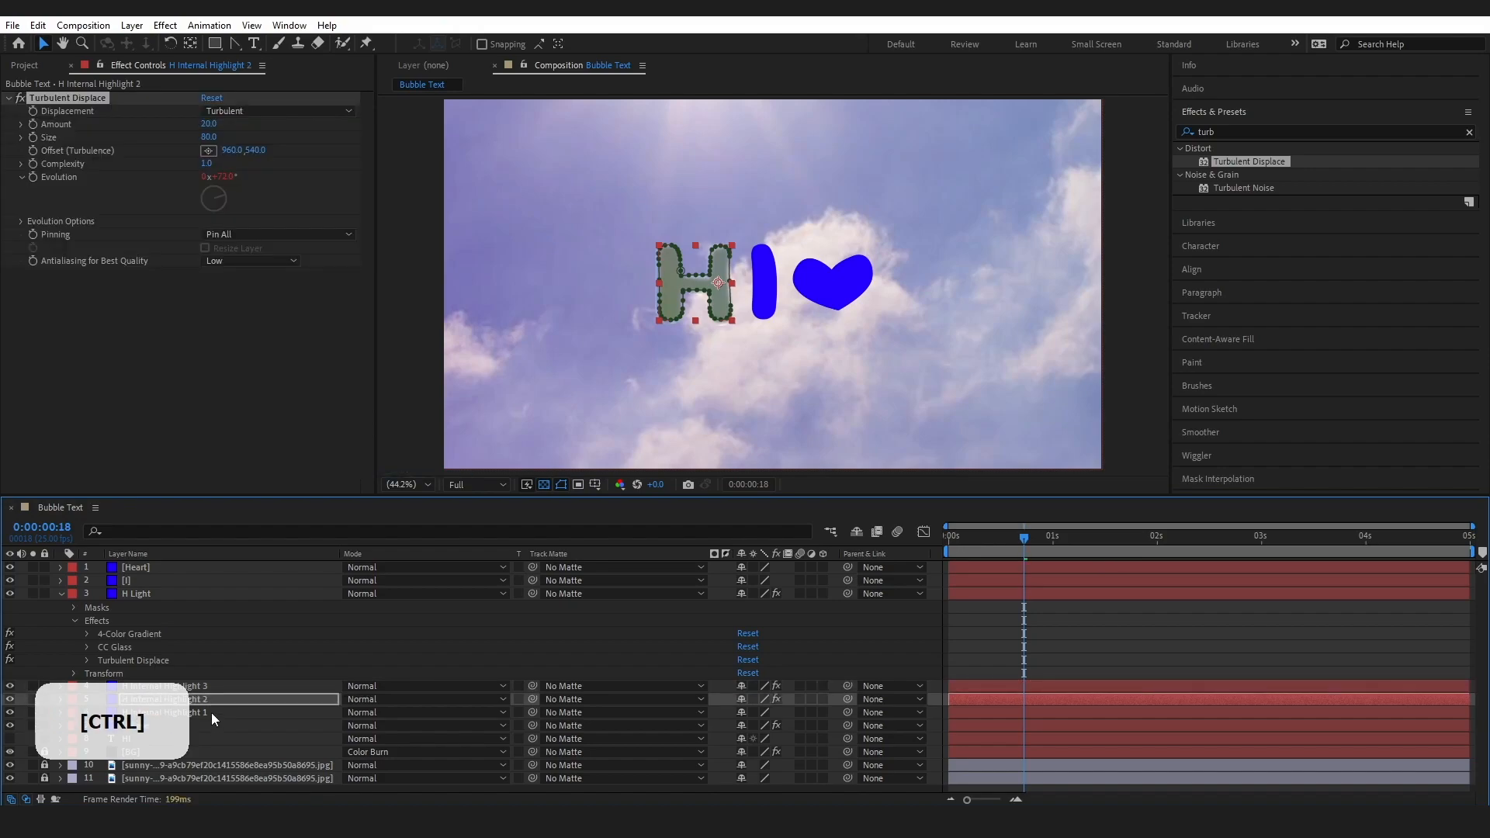
left_click(211, 712)
key("ctrl")
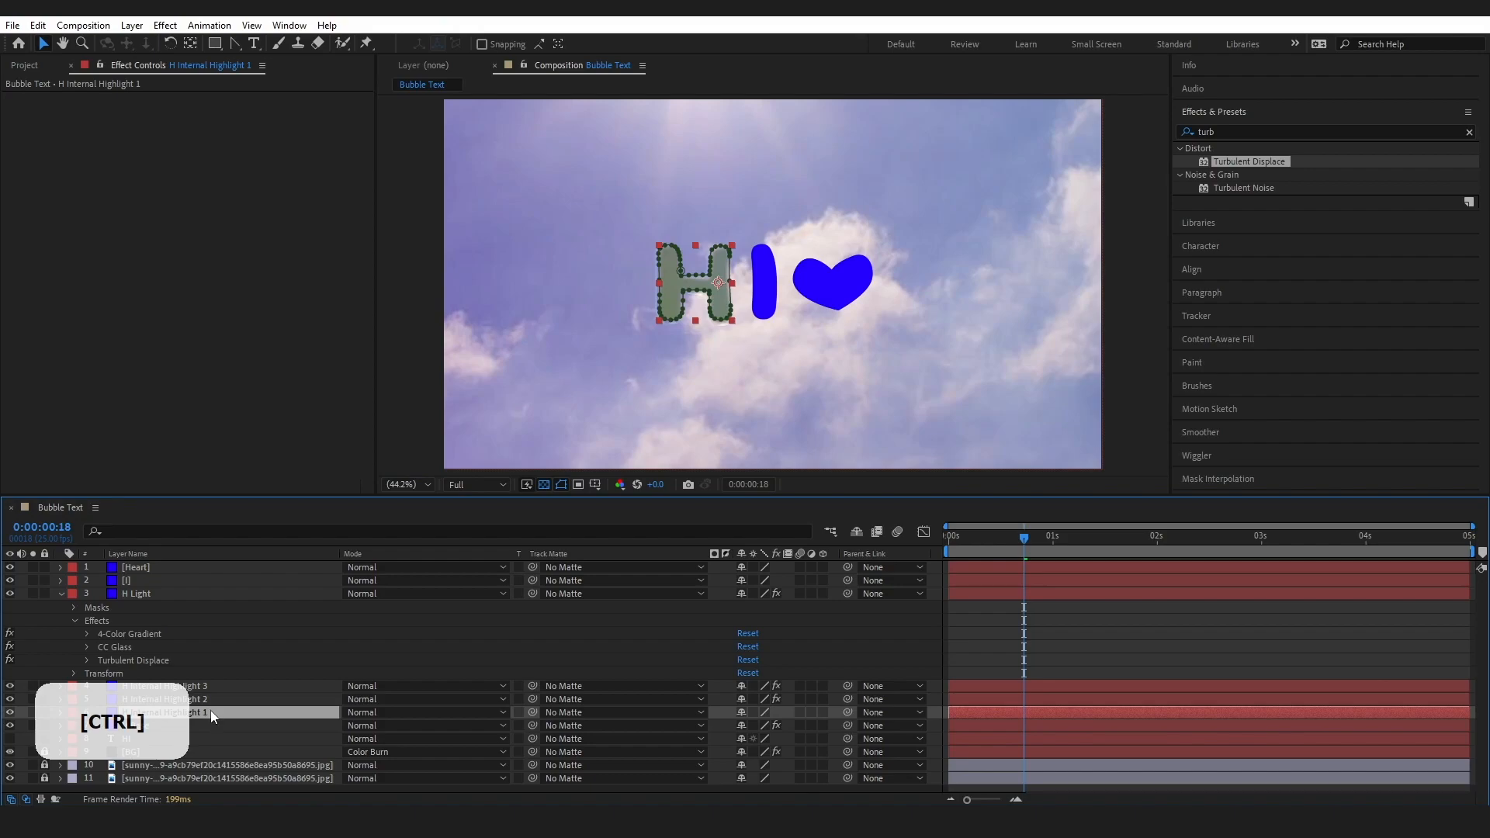
key("ctrl+v")
left_click(207, 727)
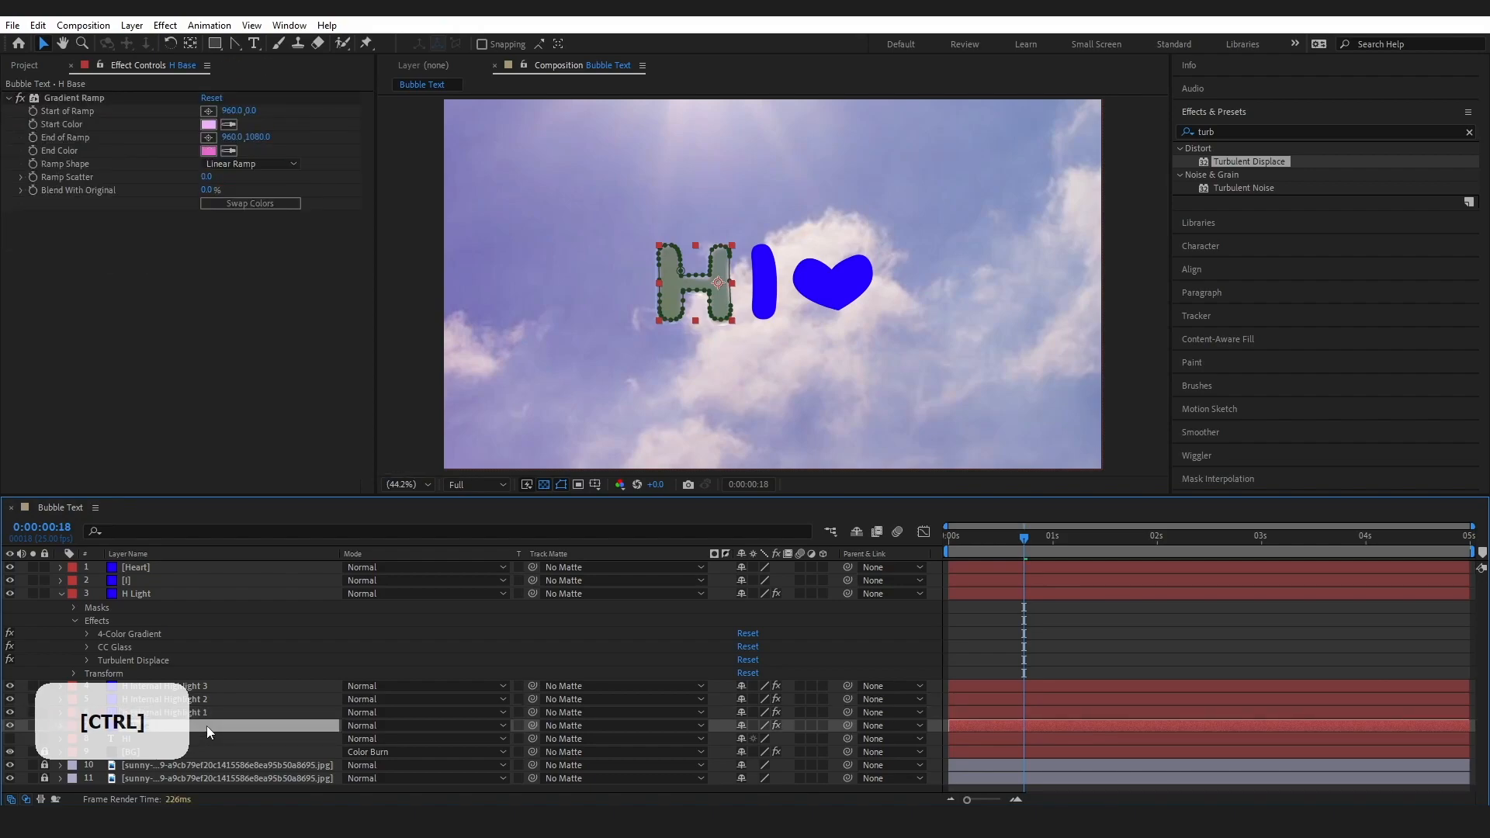
key("ctrl+v")
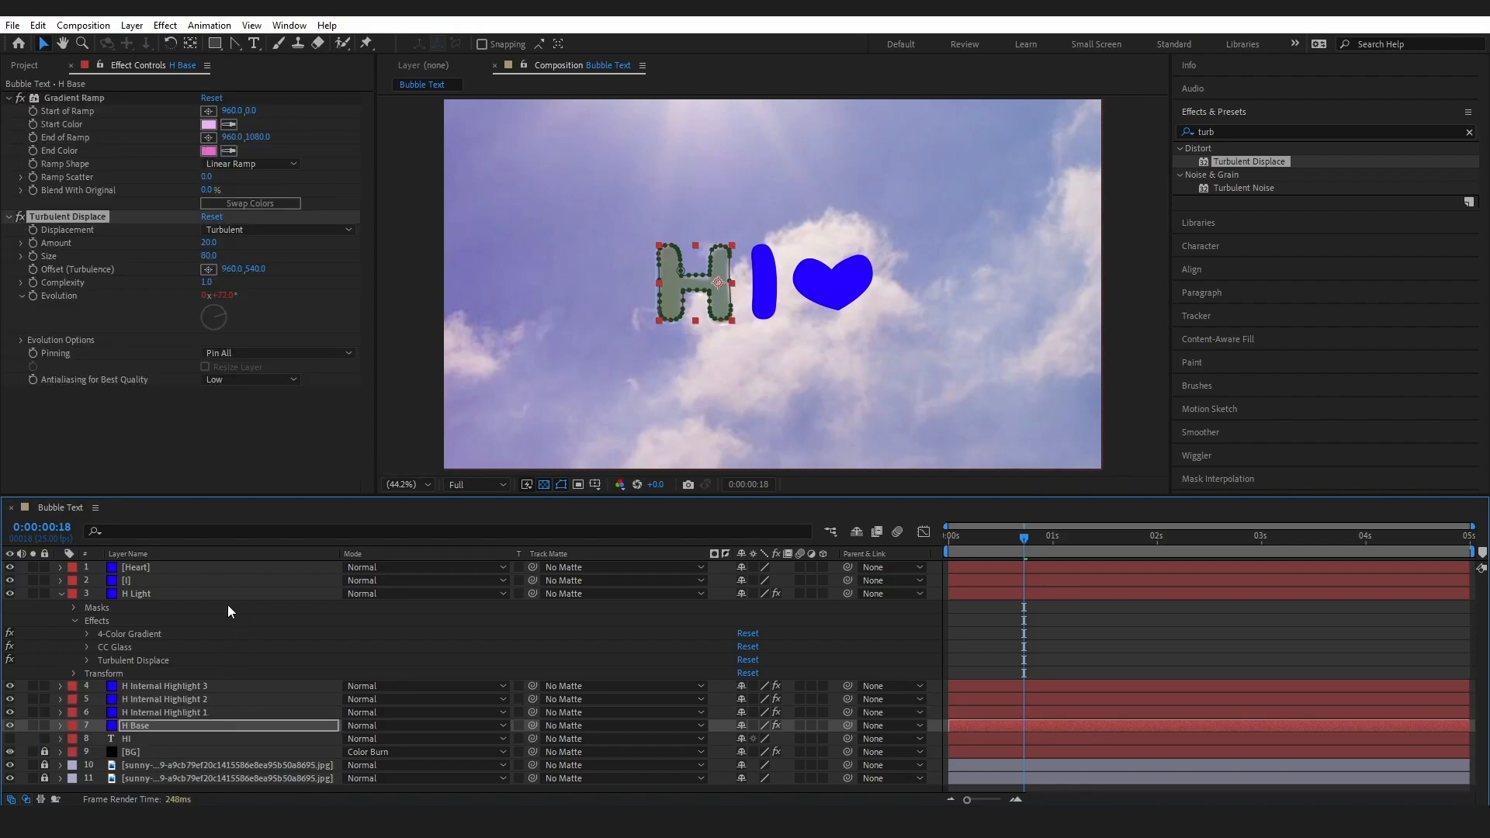
Set the H Light layer's blending mode to Soft Light and play back the composition
left_click(150, 593)
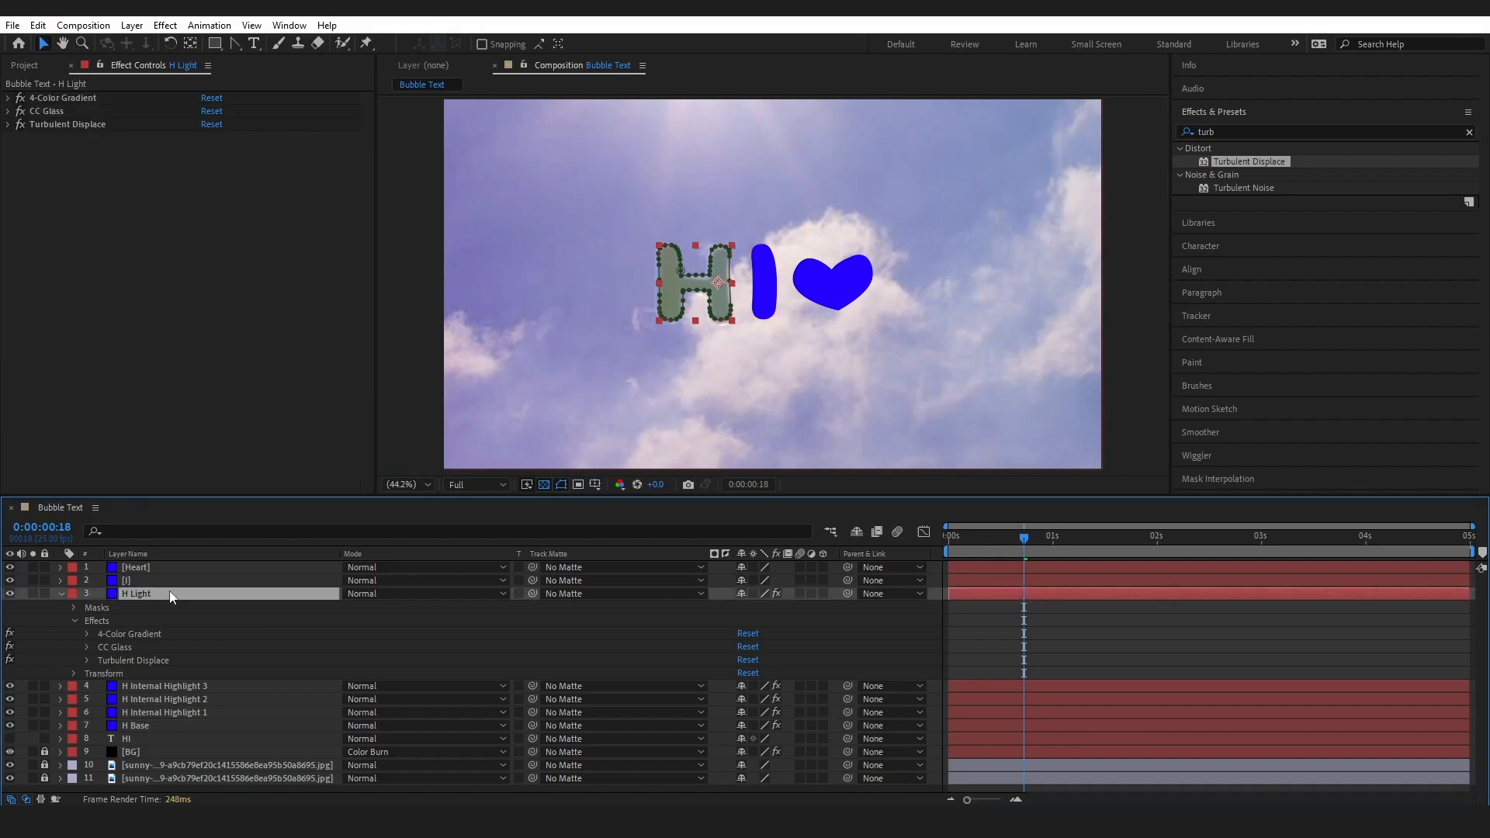
left_click(370, 595)
left_click(305, 593)
left_click(426, 593)
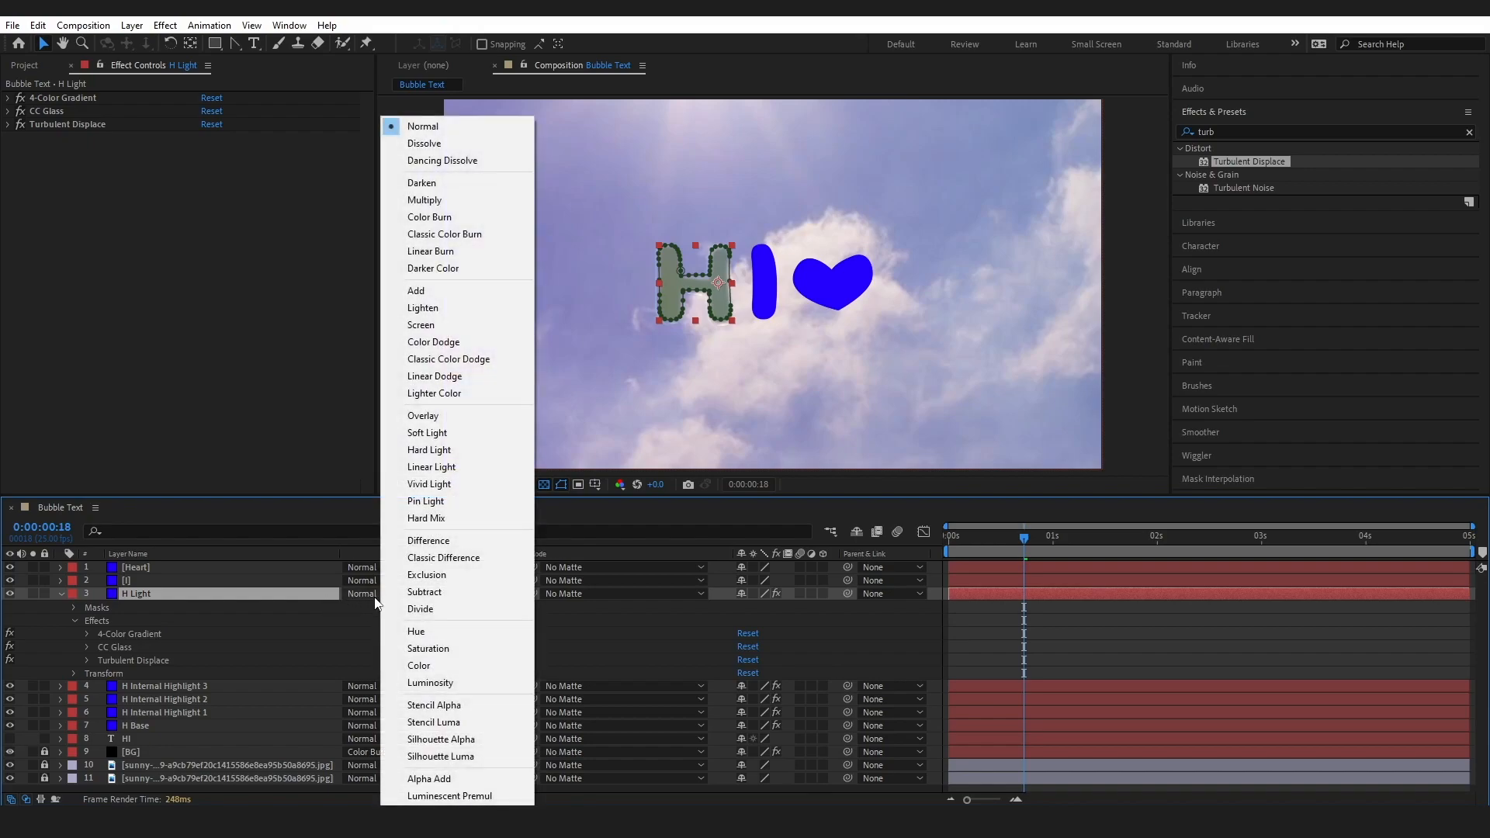
left_click(431, 437)
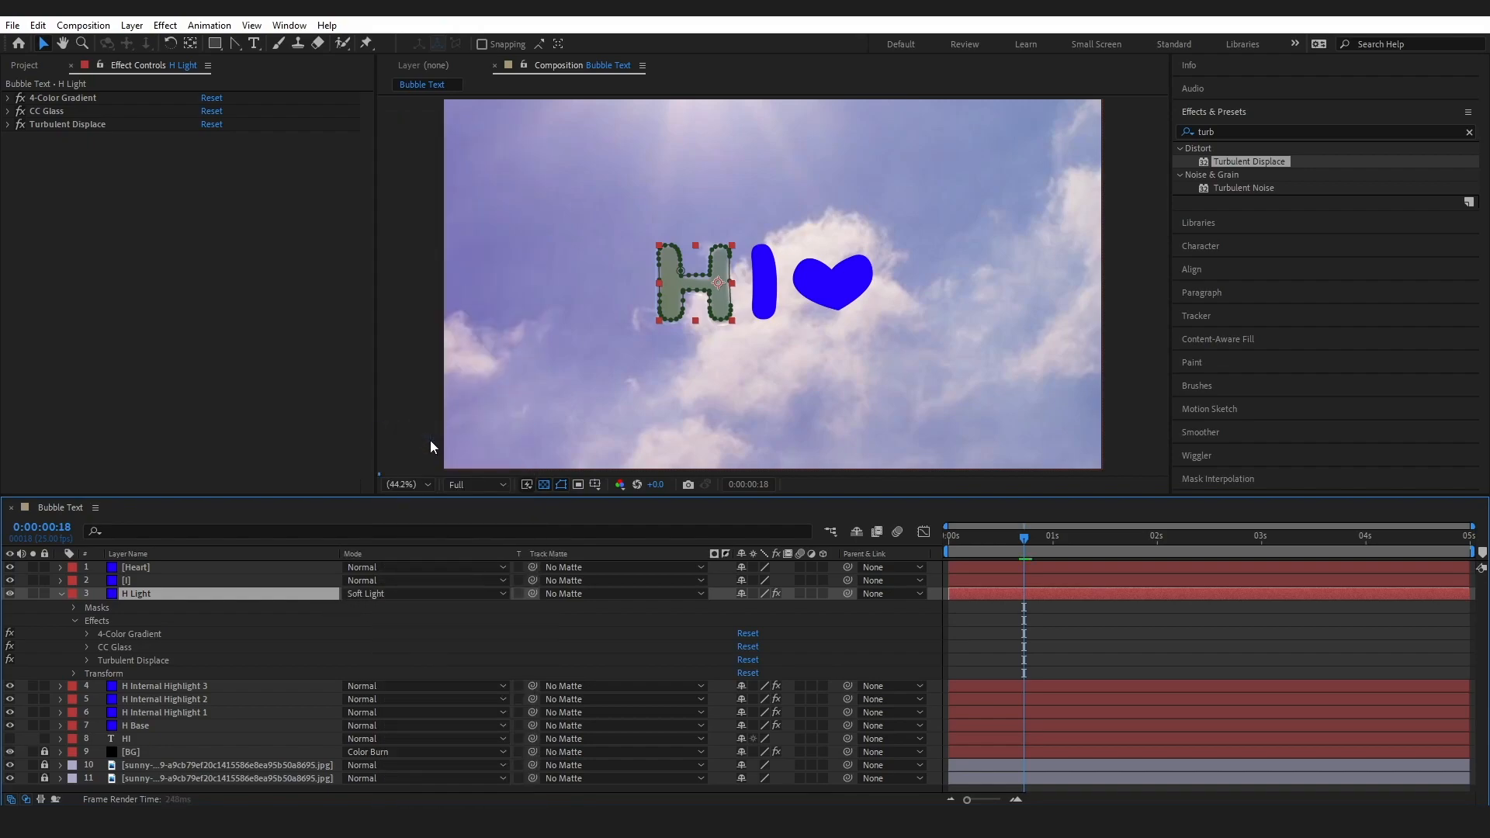
key("space")
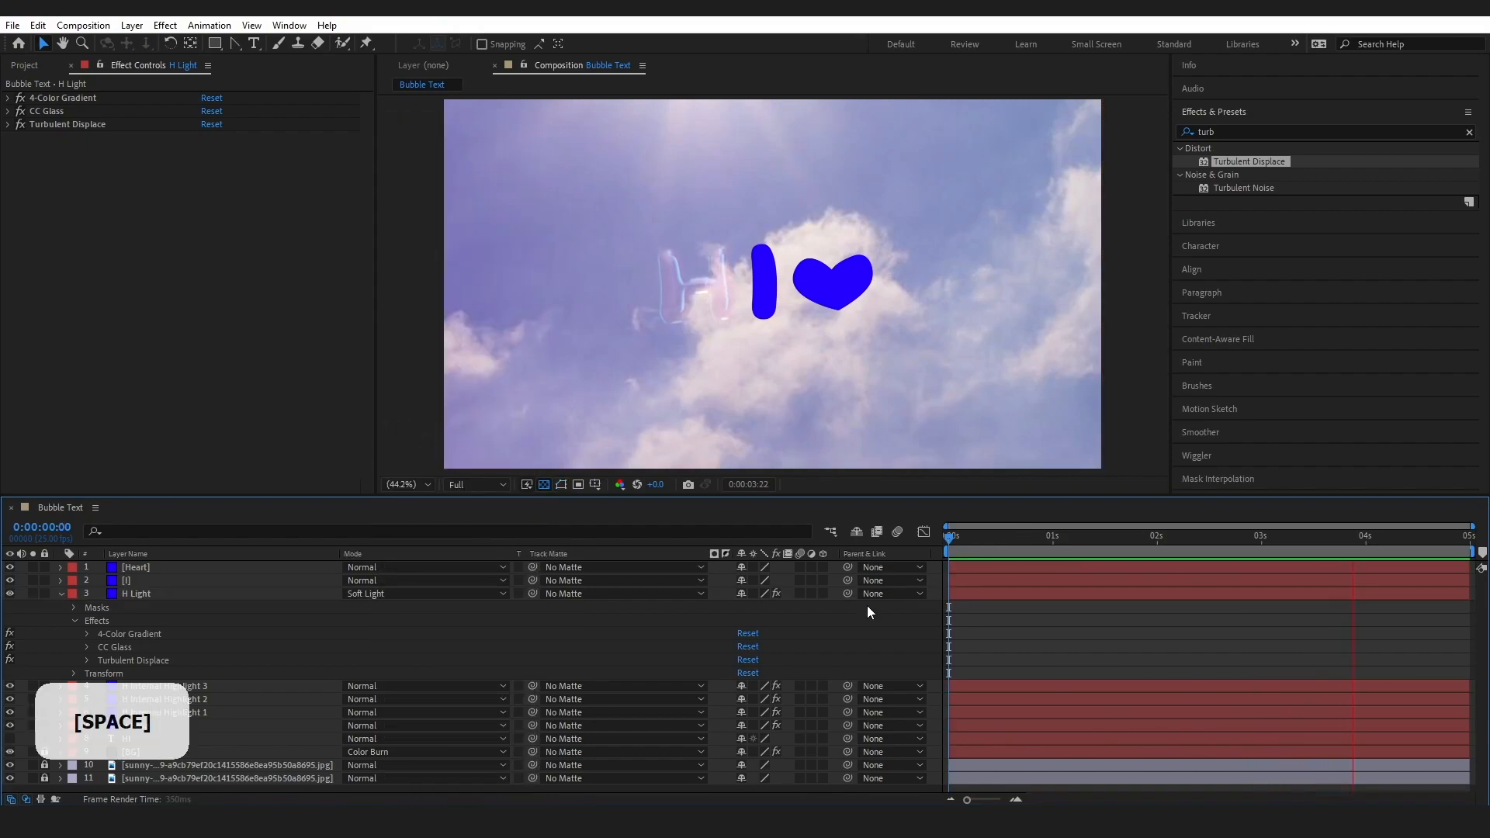
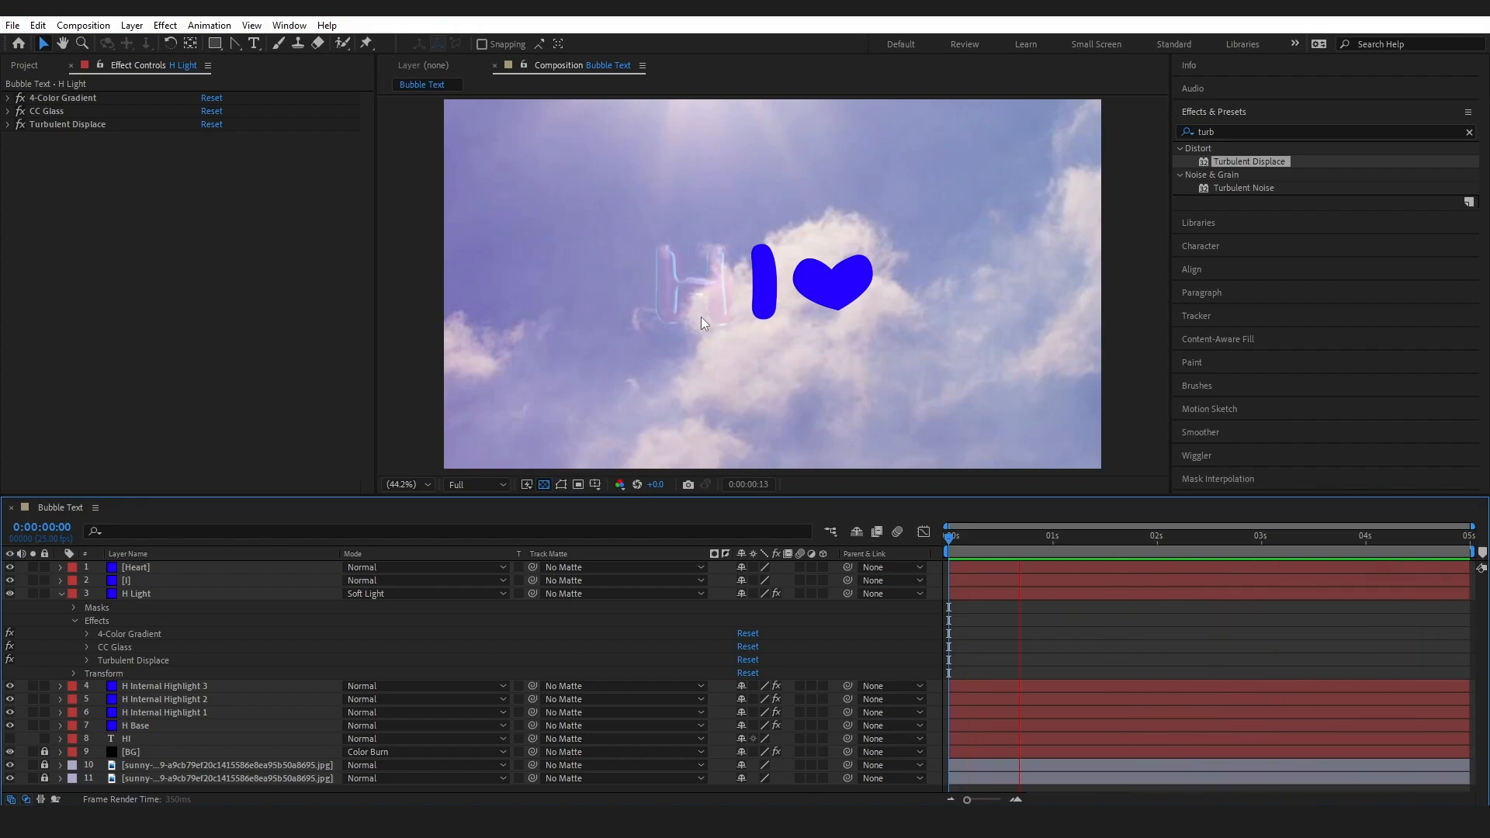
Stop the playback and set the H Base layer's Opacity to 31%
left_click(62, 596)
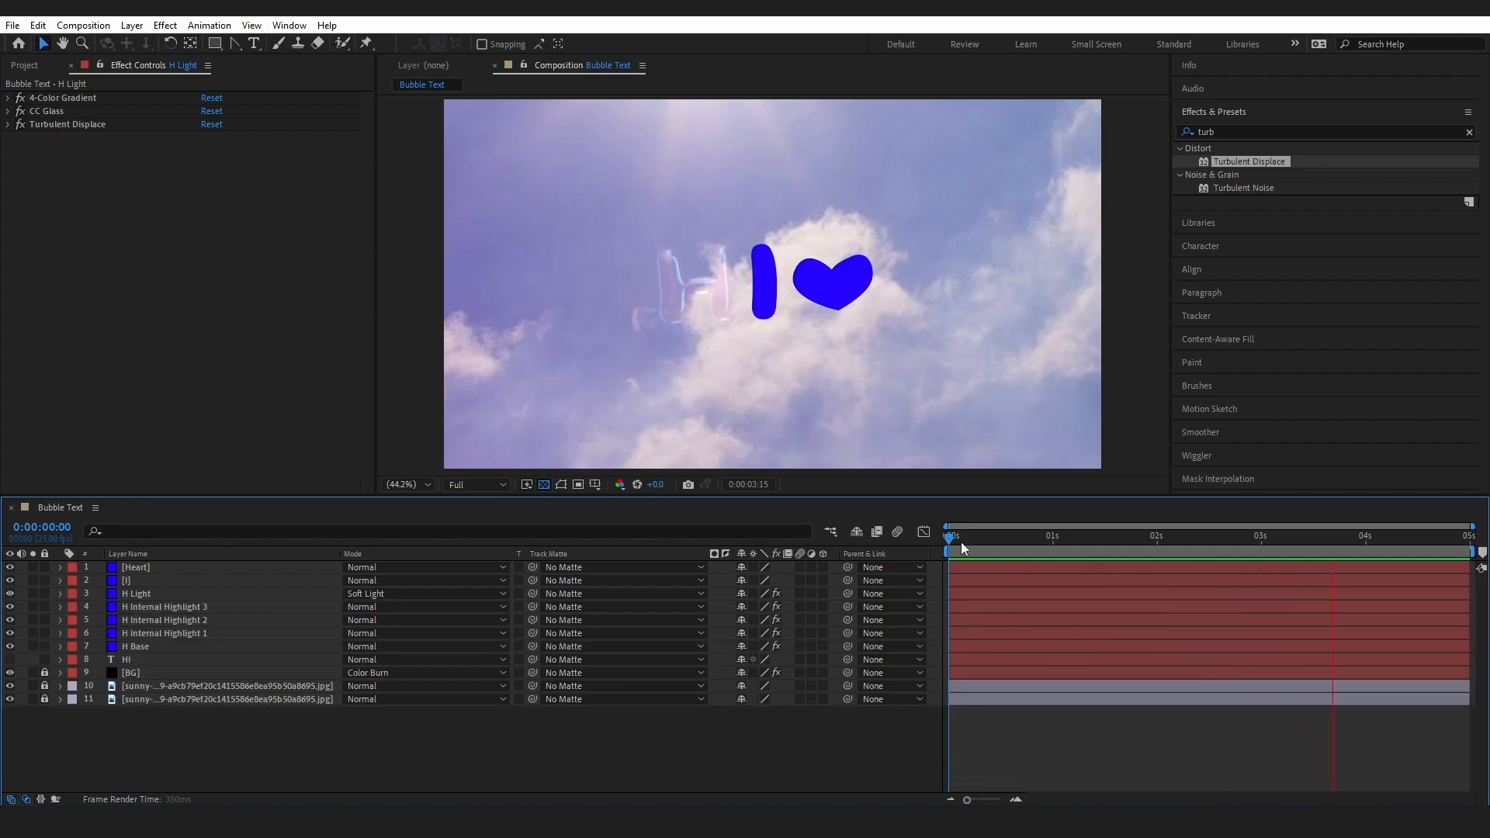
key("space")
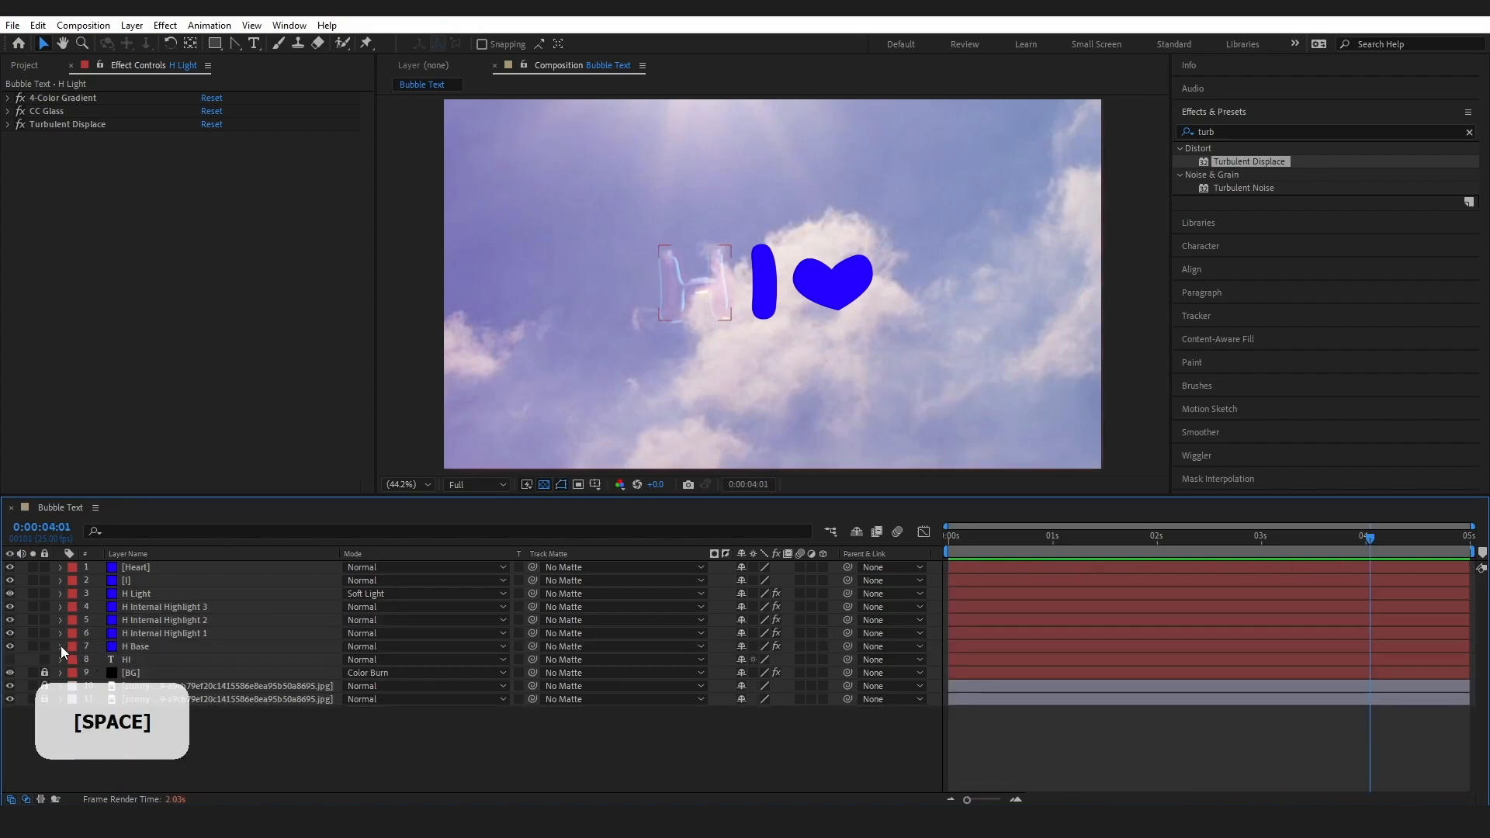
left_click(61, 646)
scroll(61, 646, "down", 3)
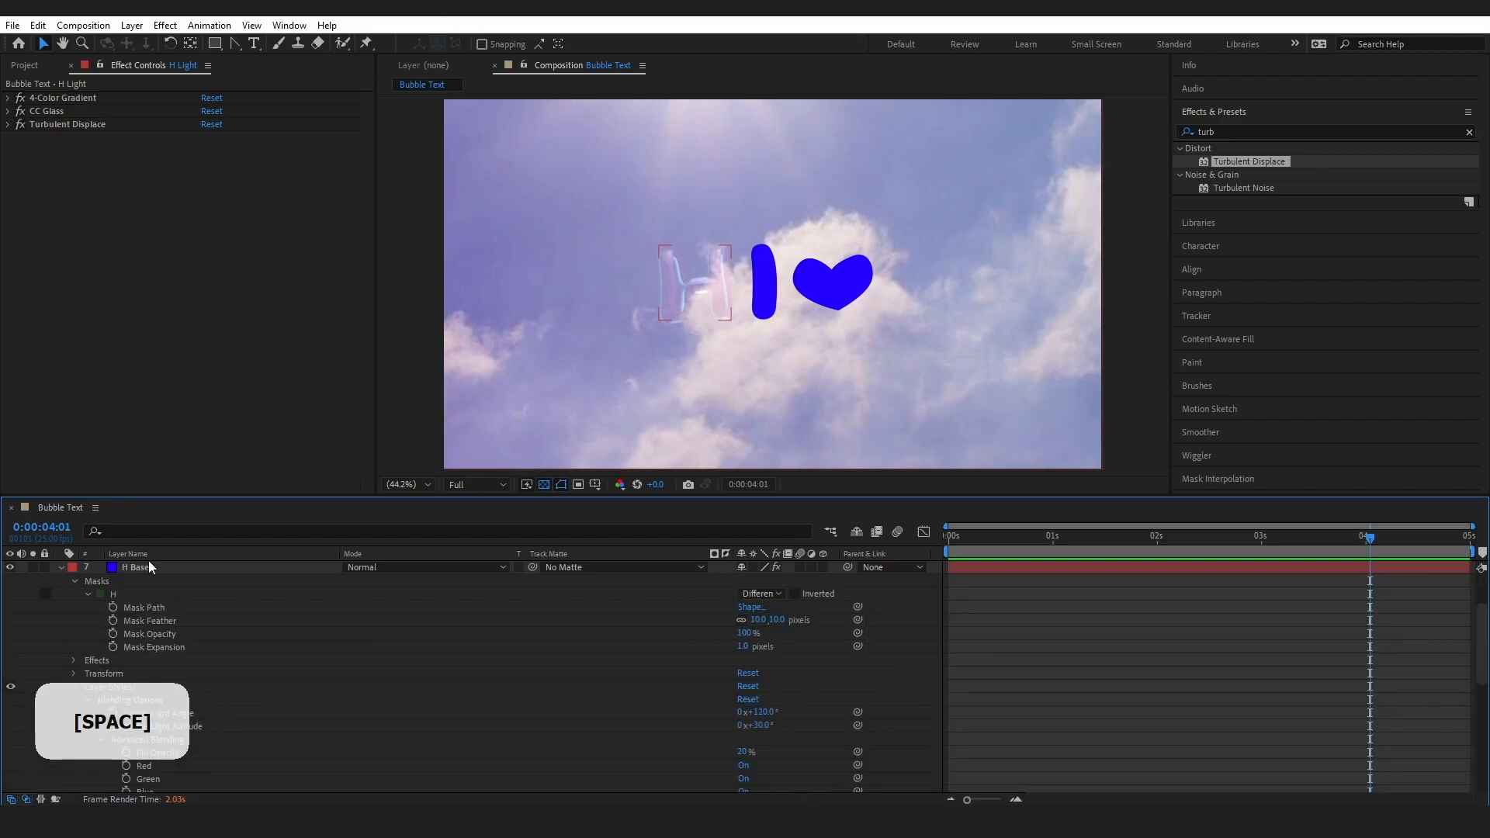
left_click(74, 582)
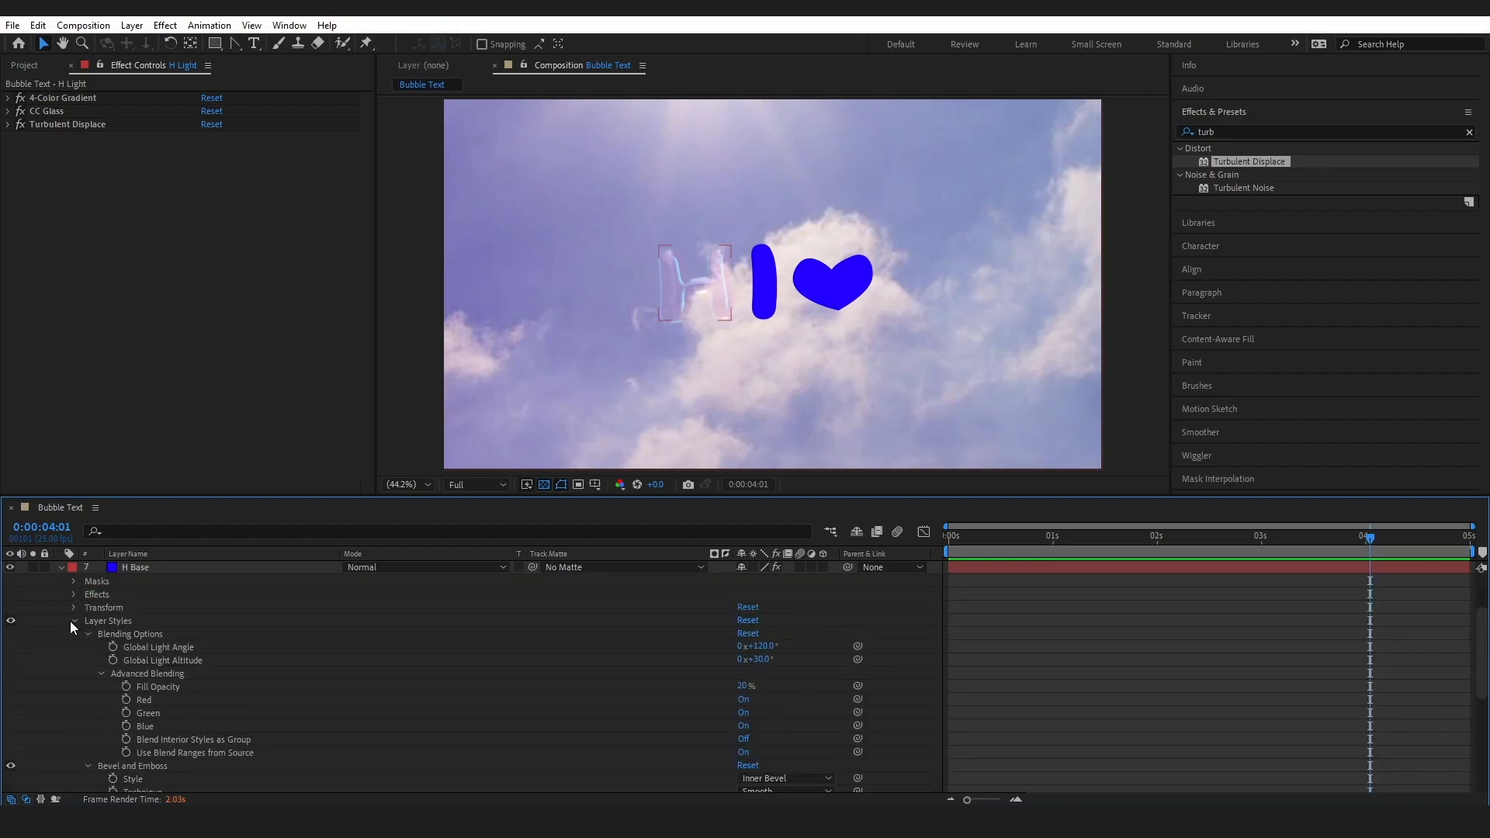
left_click(73, 623)
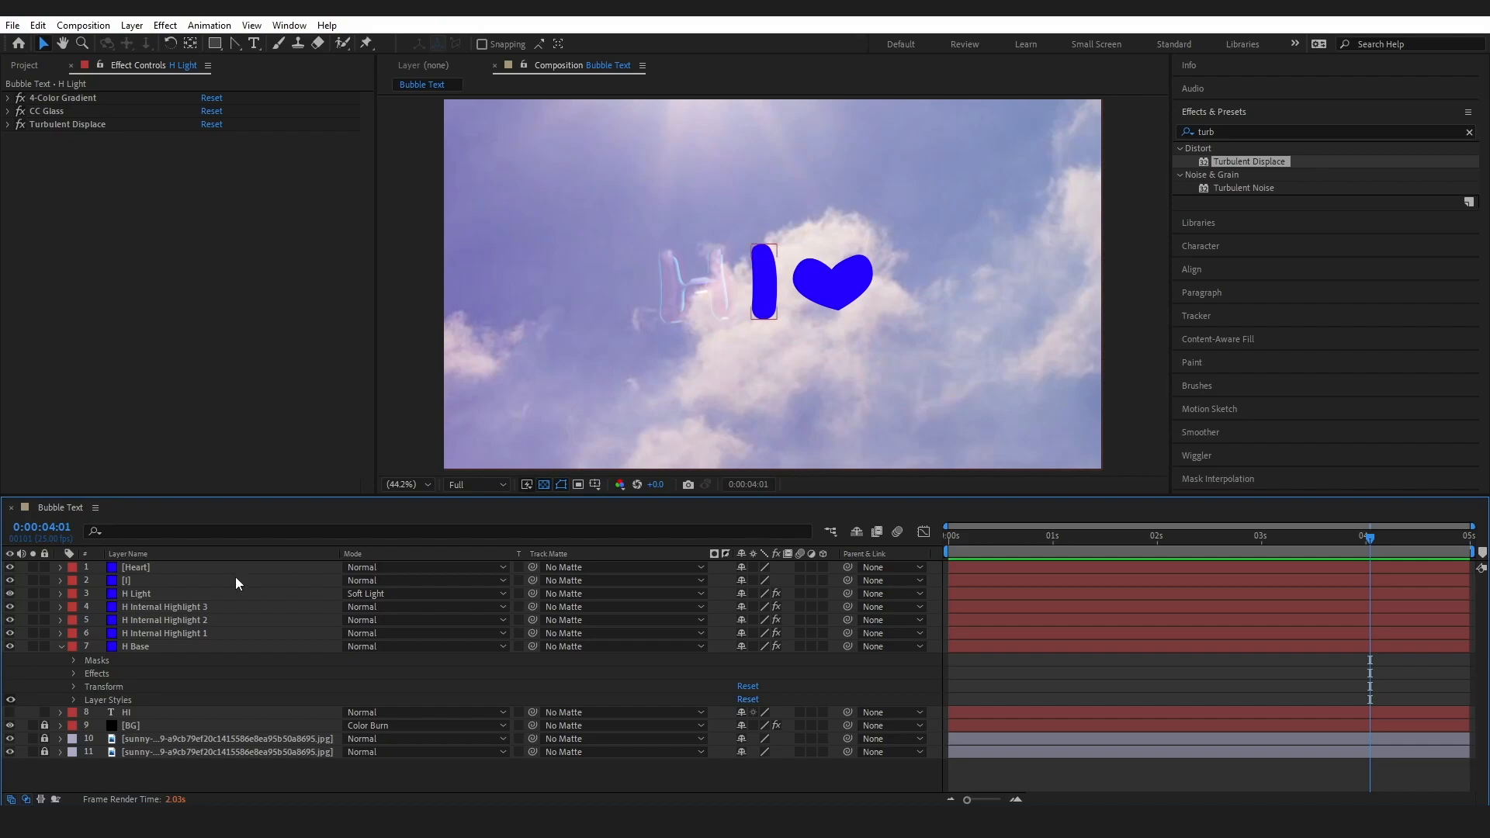
left_click(94, 687)
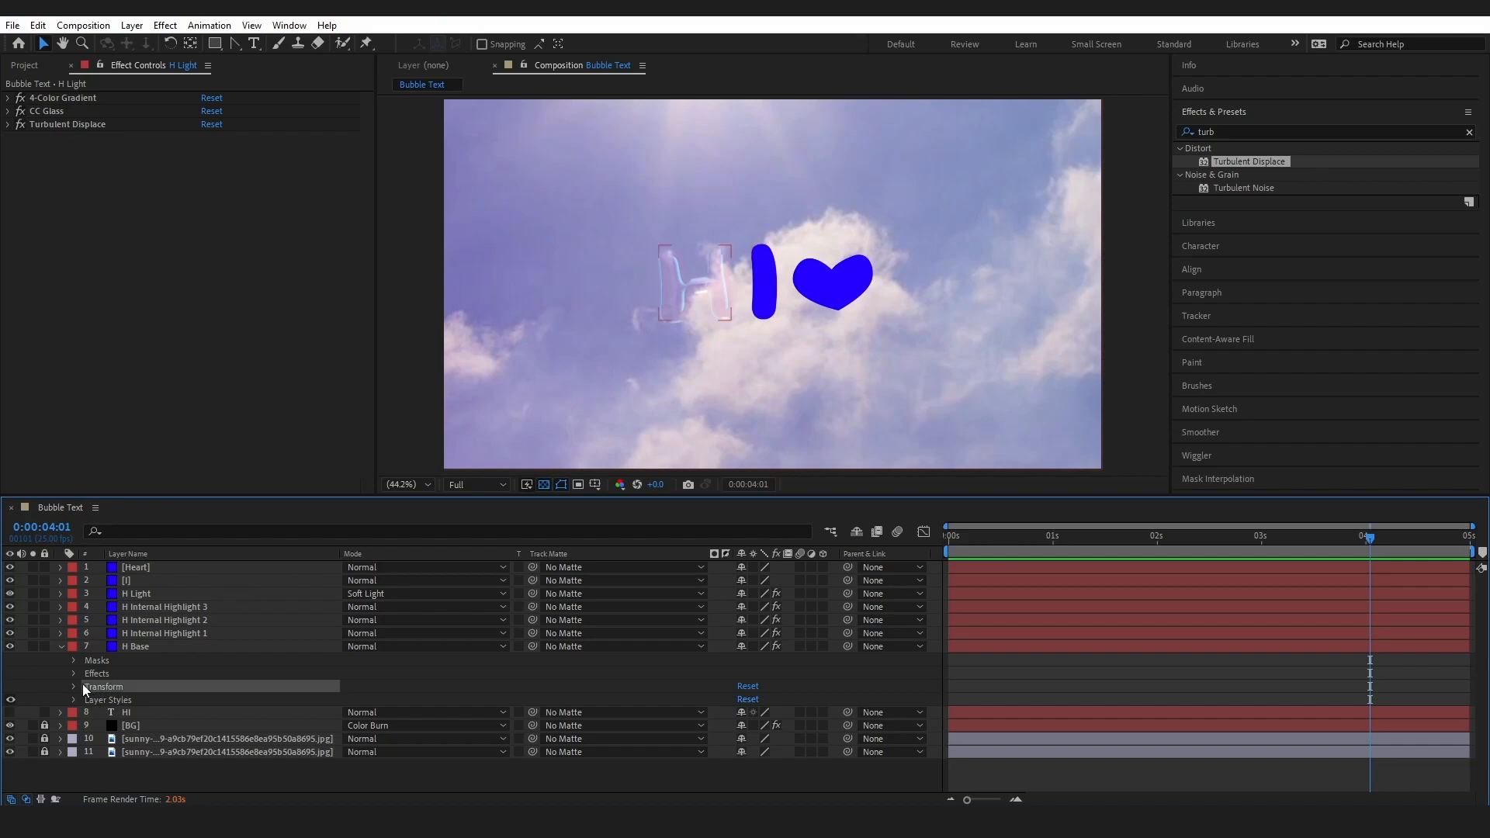
left_click(74, 685)
left_click(744, 751)
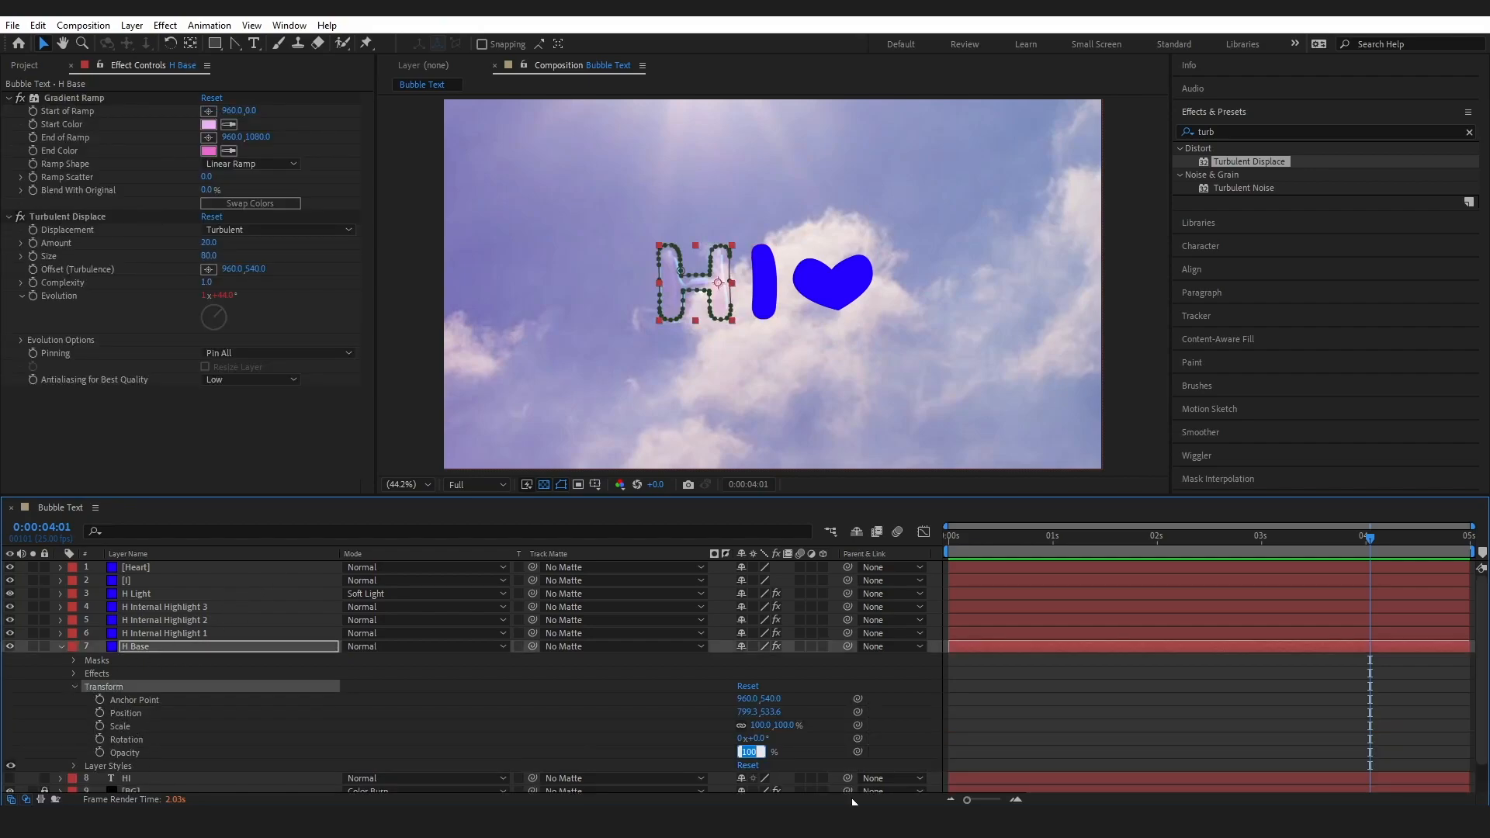
type("31")
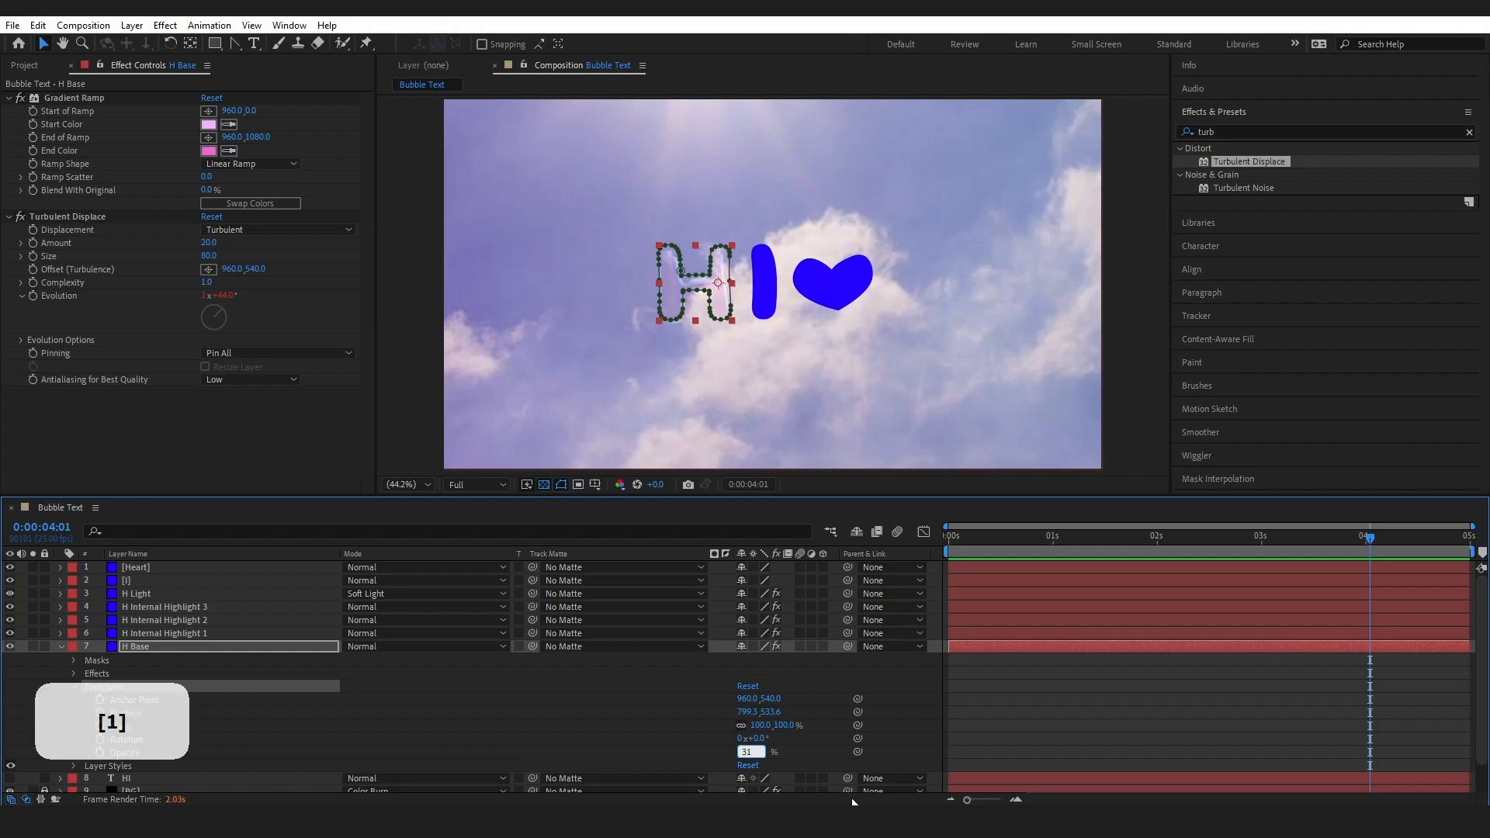
key("Return")
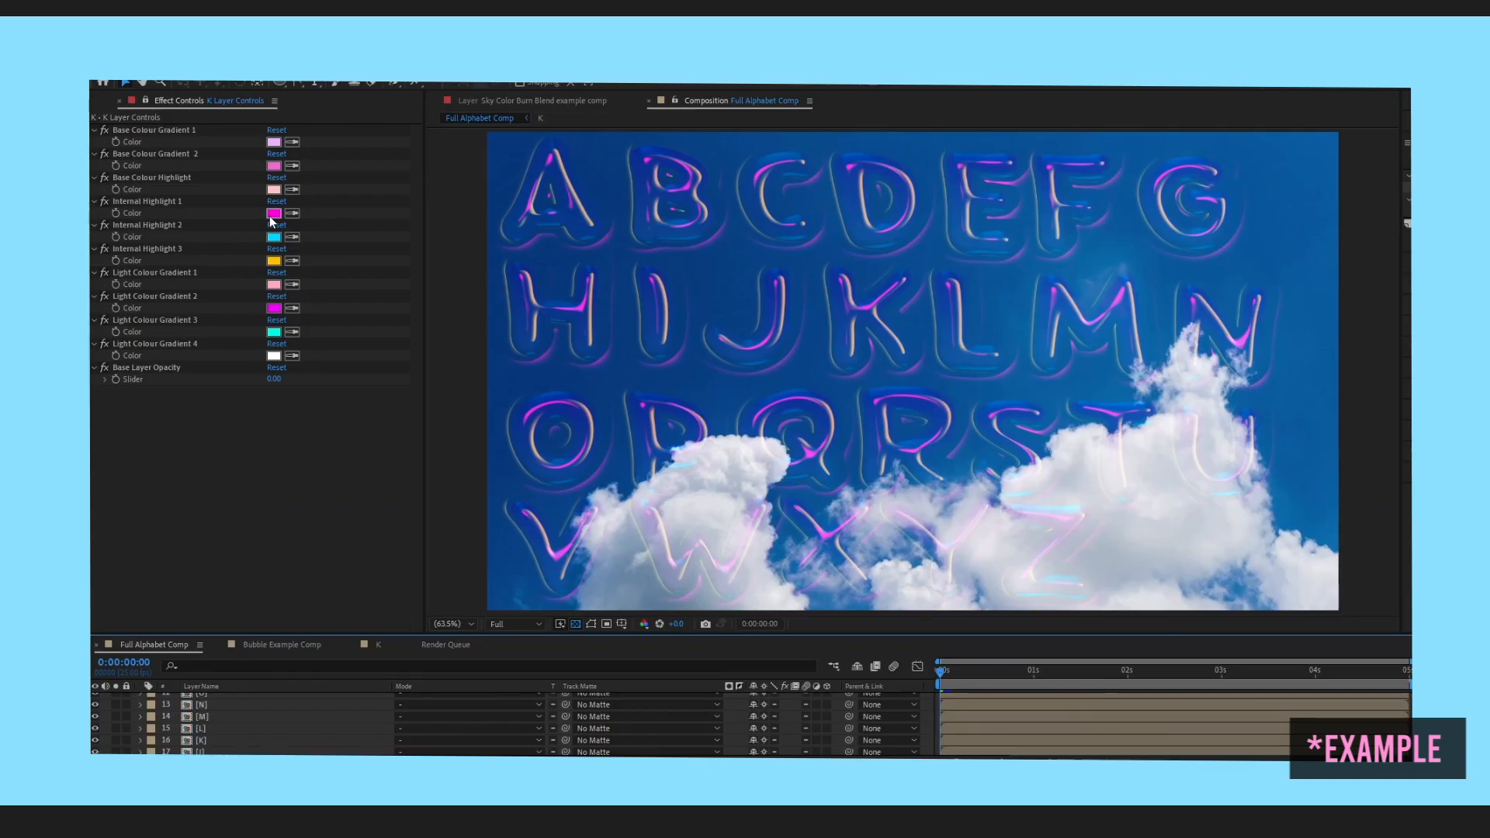
In the alphabet example's K Layer Controls, change Internal Highlight 1 to red and raise Base Layer Opacity close to its maximum
left_click(273, 213)
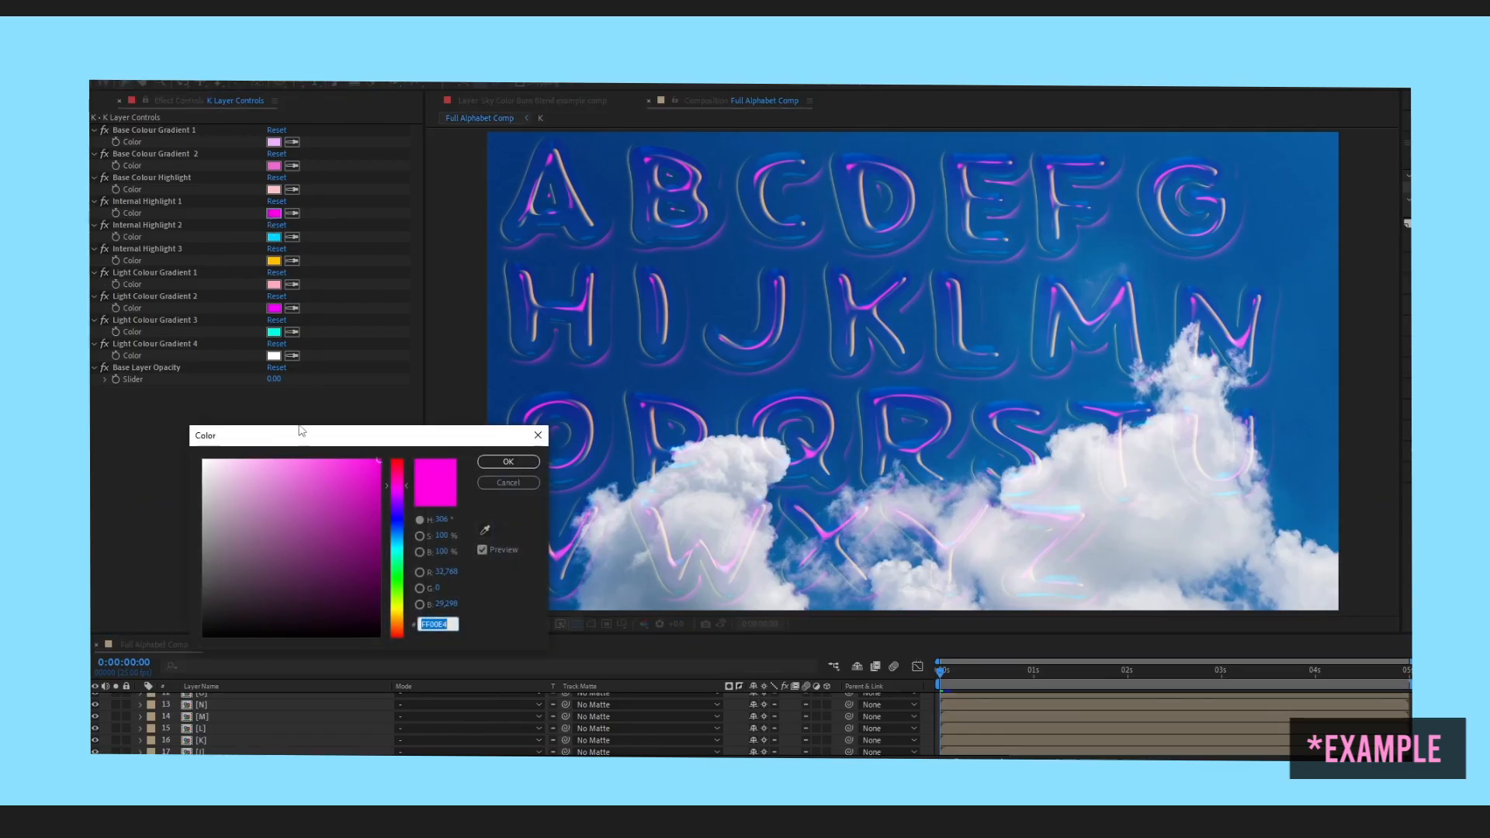
left_click_drag(398, 478, 392, 459)
left_click(493, 463)
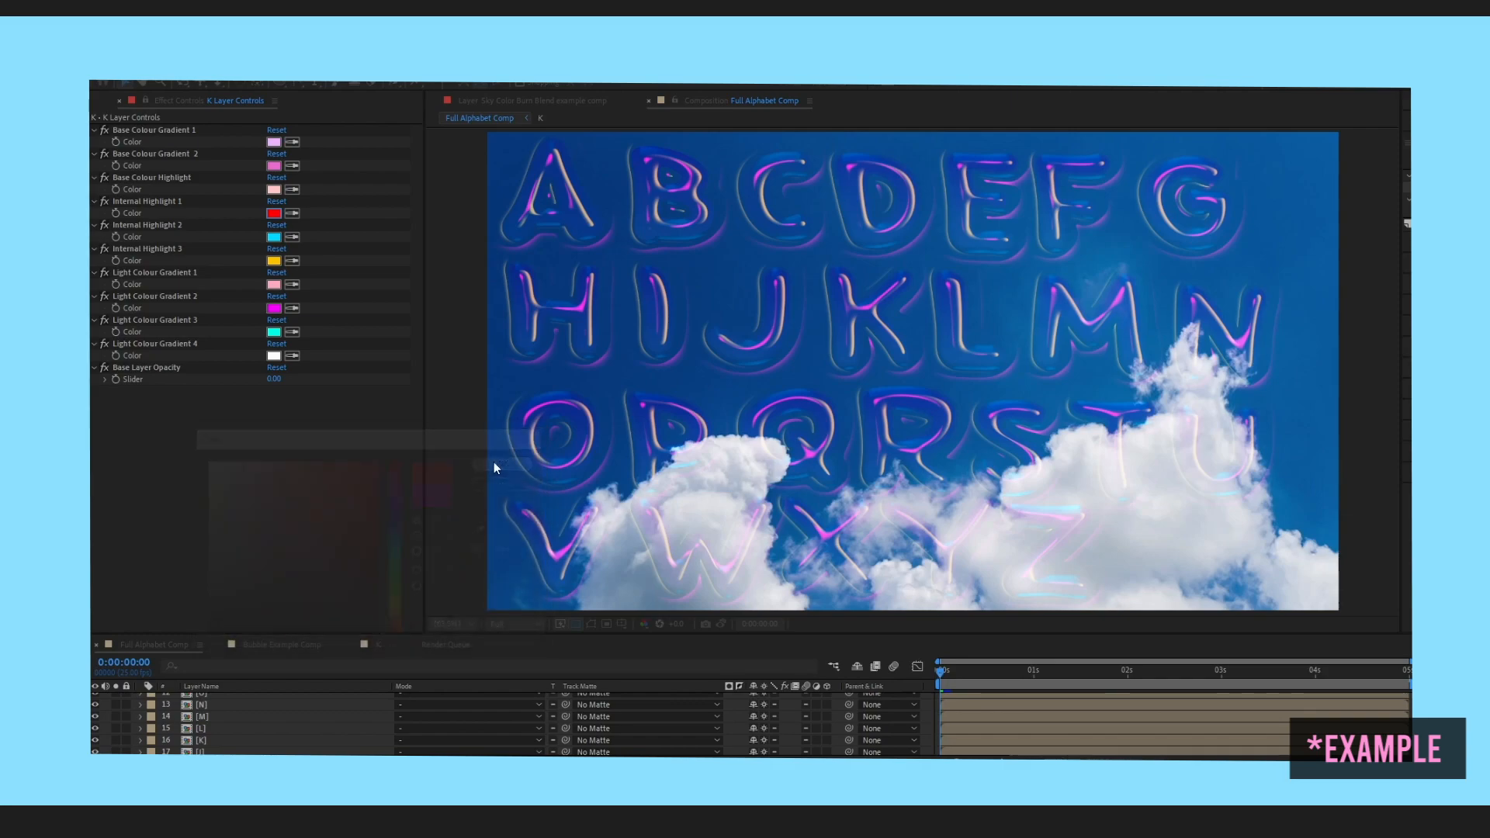
left_click(105, 379)
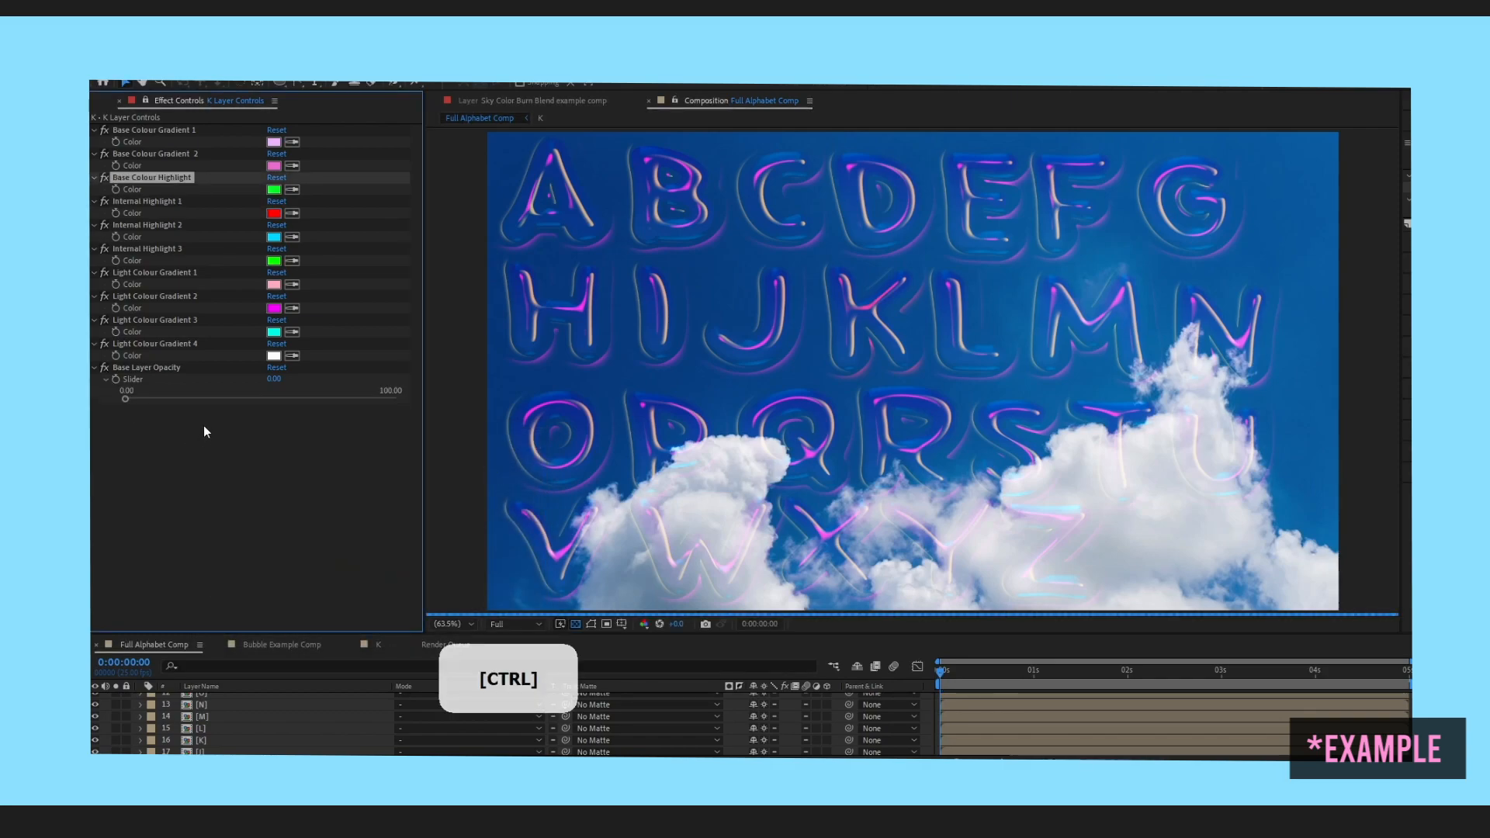
left_click_drag(126, 398, 388, 394)
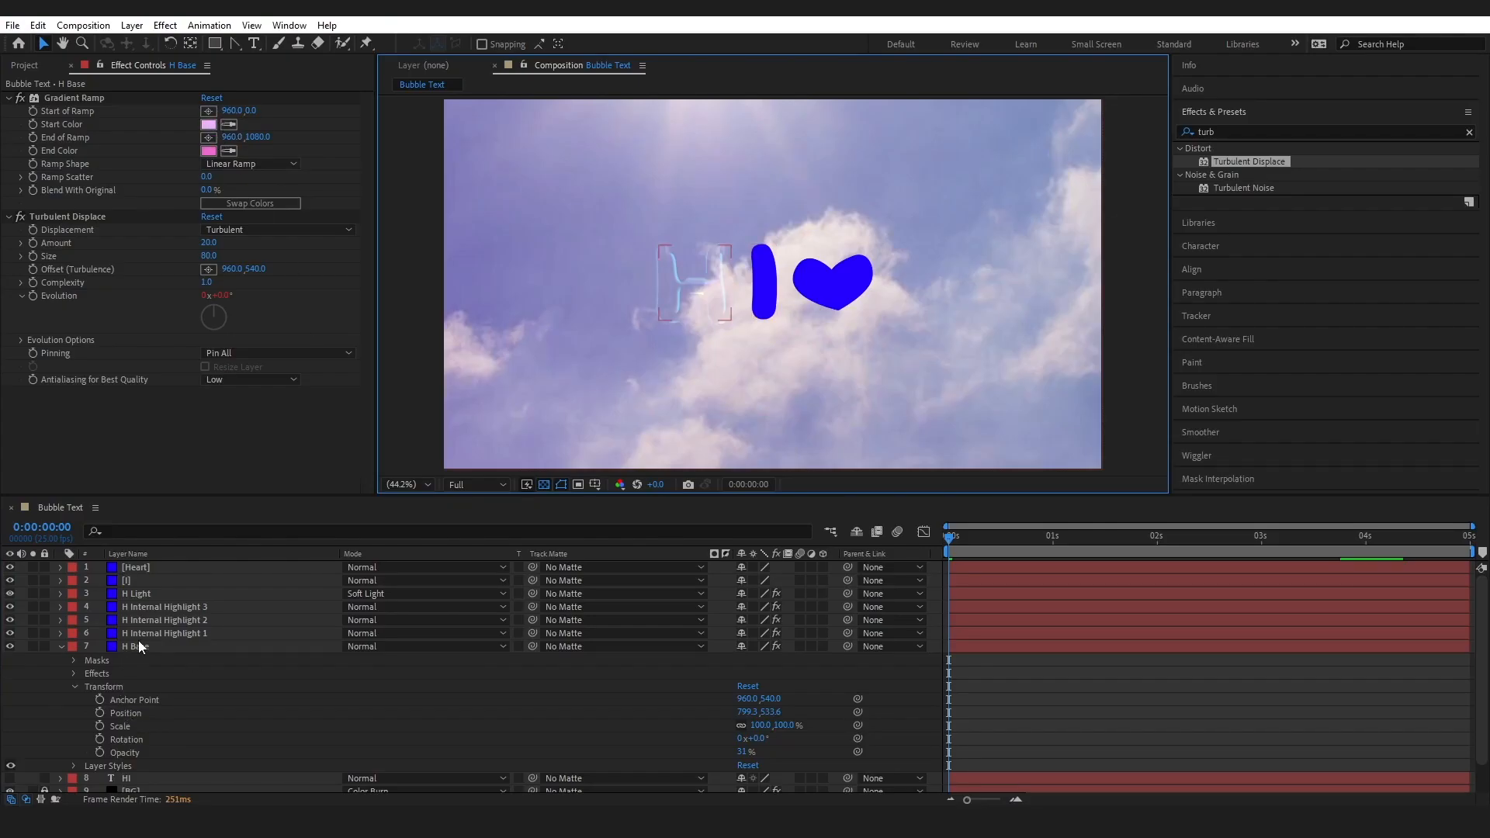
Try red as the Bevel and Emboss Highlight Color of the H Internal Highlight 3 layer
left_click(150, 605)
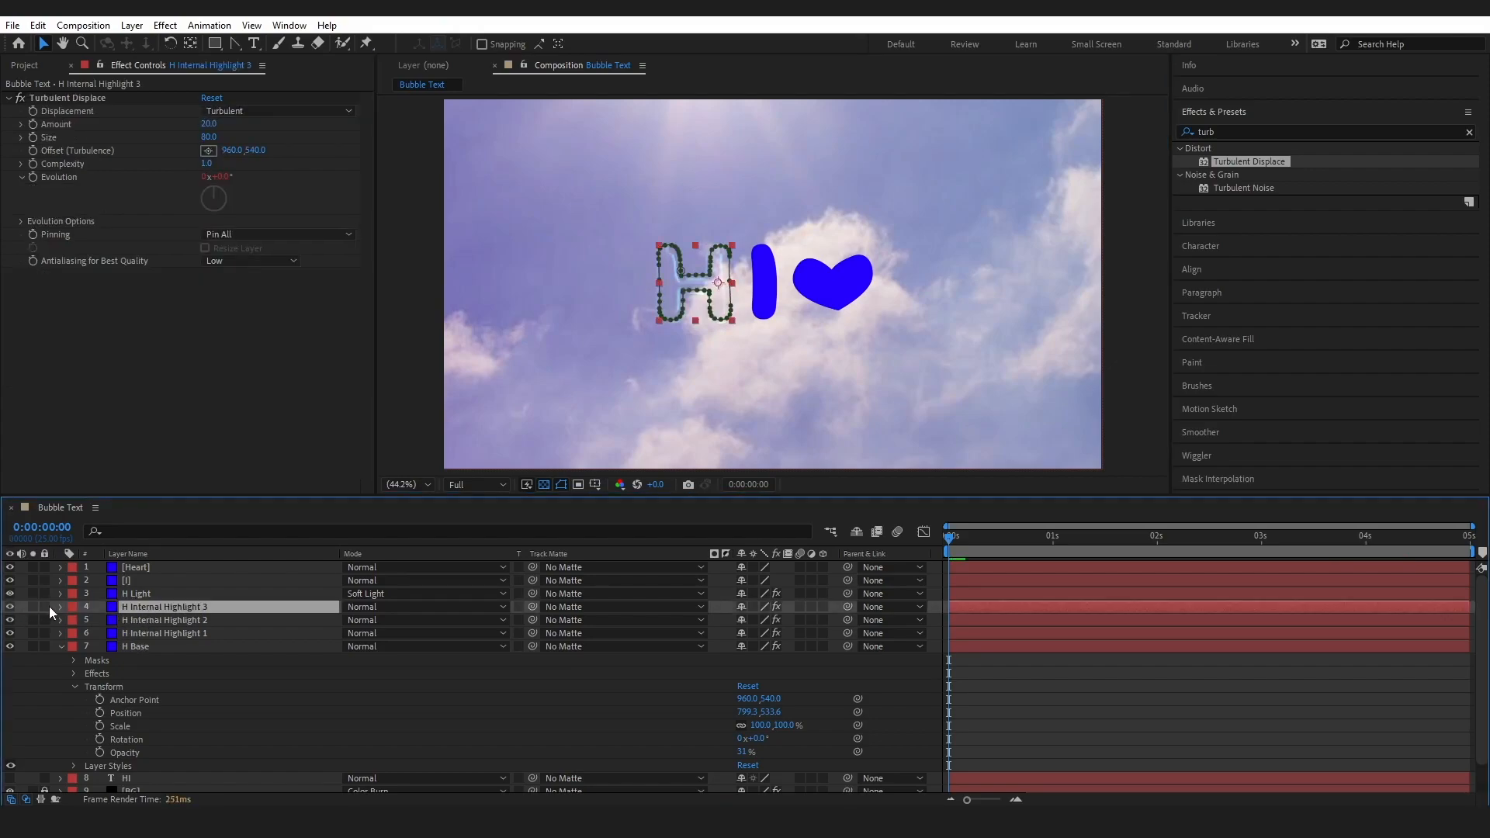
left_click(60, 606)
left_click(87, 594)
left_click(131, 659)
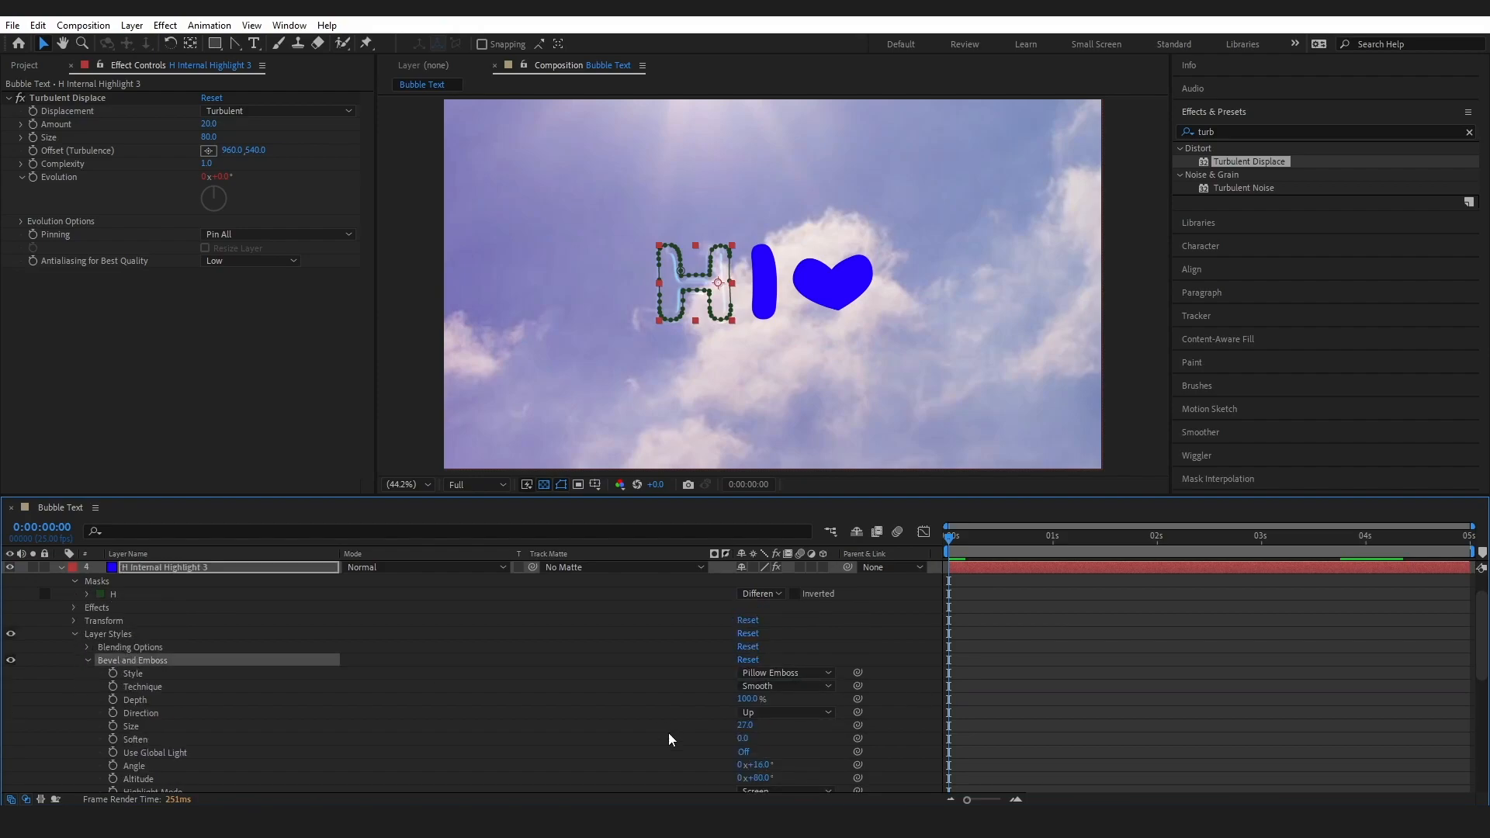
left_click_drag(1481, 630, 1480, 674)
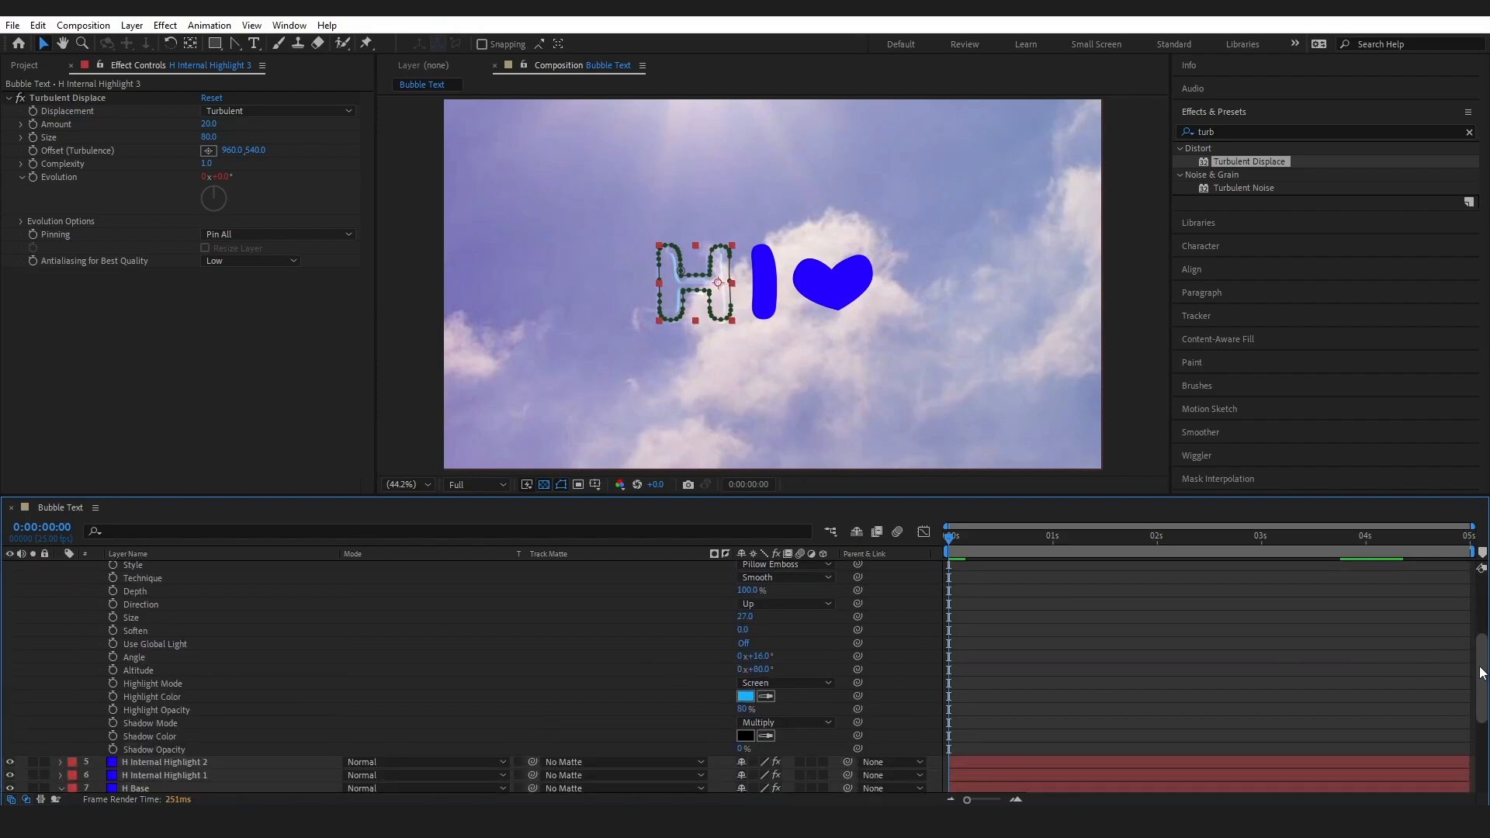
left_click(746, 697)
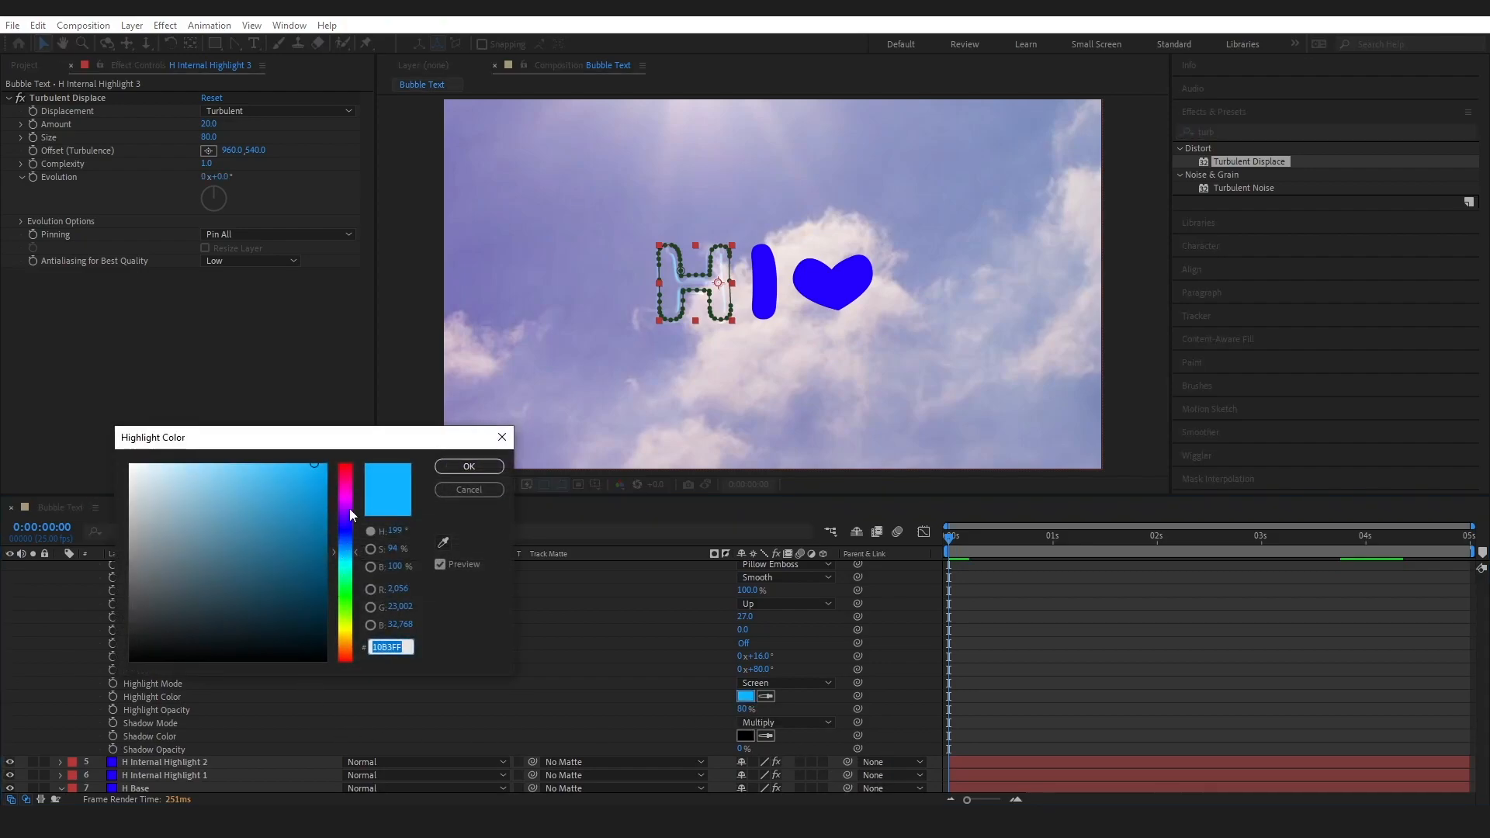
left_click_drag(346, 509, 349, 463)
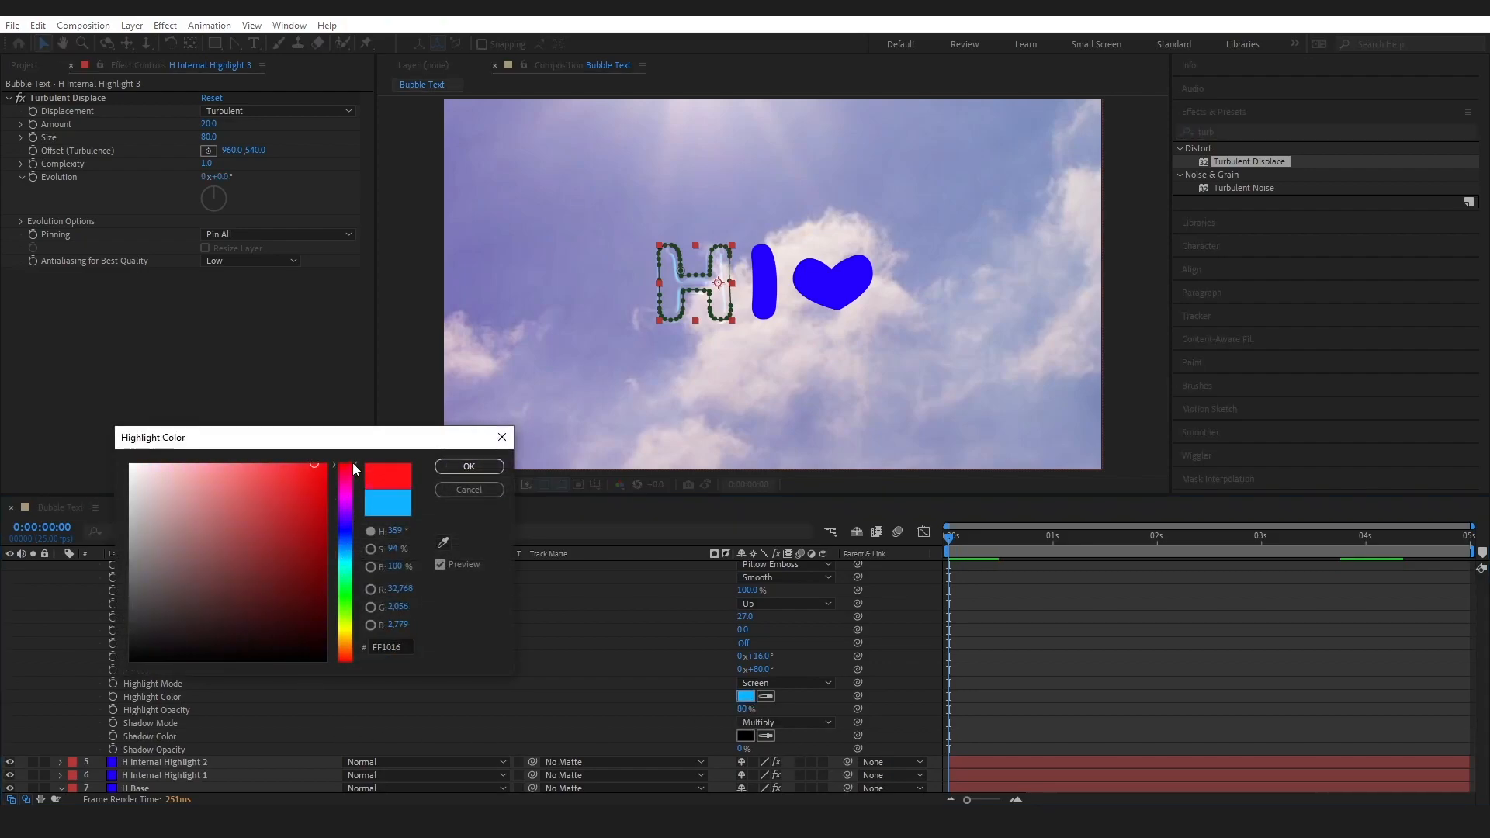
left_click(324, 464)
left_click(469, 468)
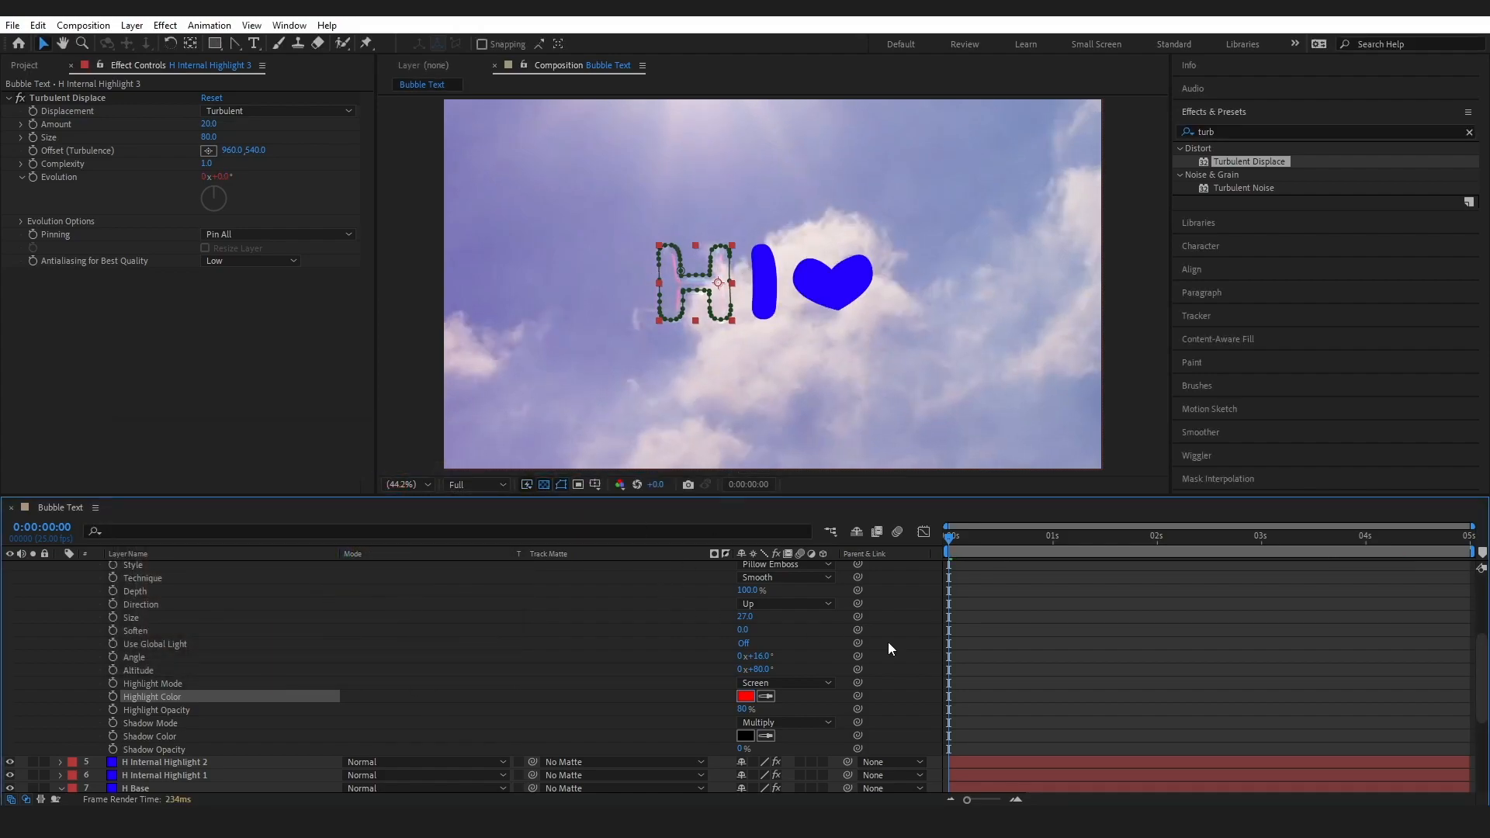
Pre-compose the five layers from H Light to H Base as H and enable Collapse Transformations on the new layer
left_click(162, 645)
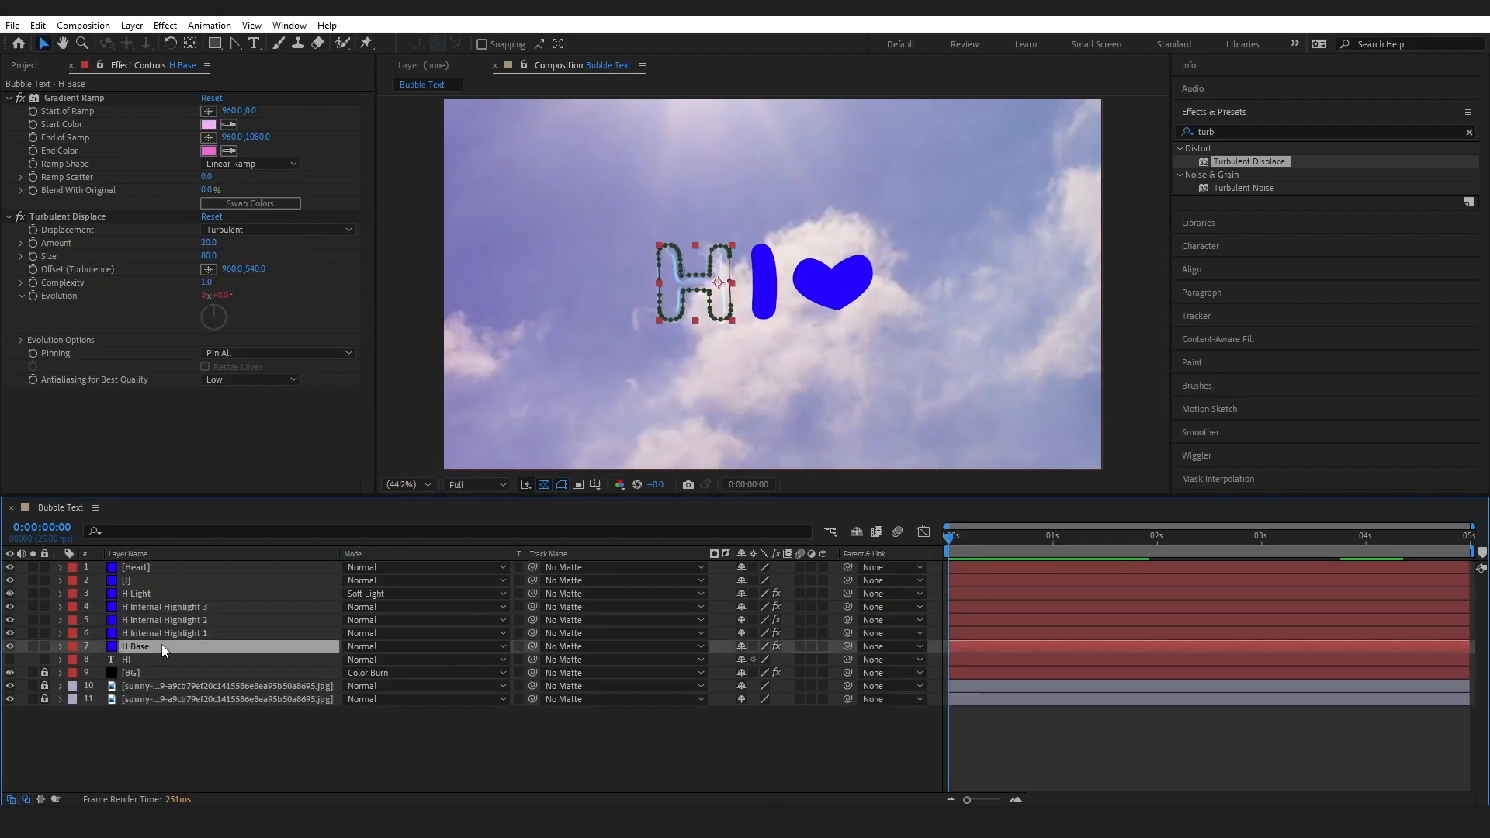
left_click(151, 593, "shift")
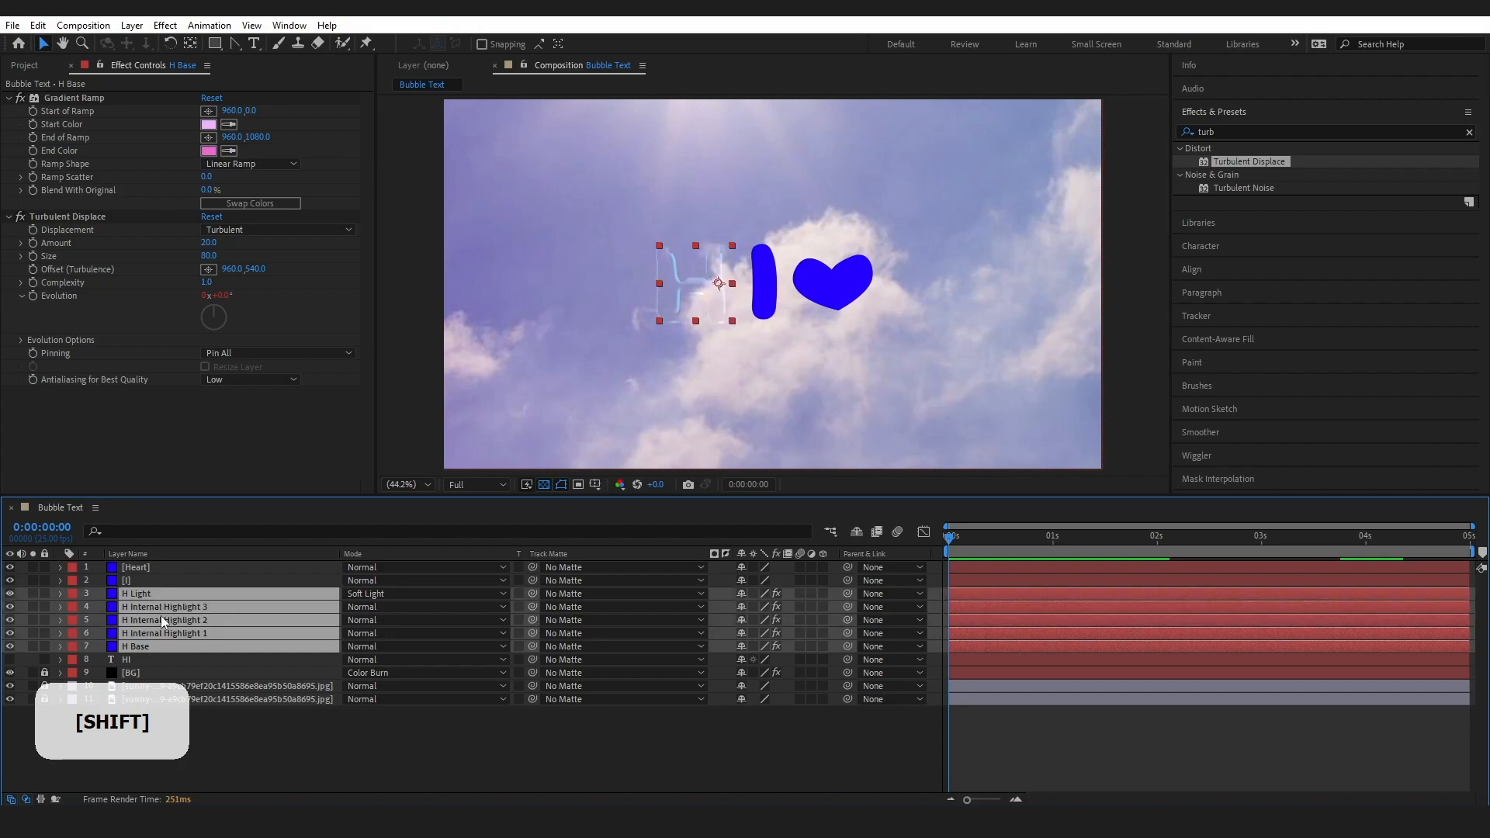
right_click(161, 616)
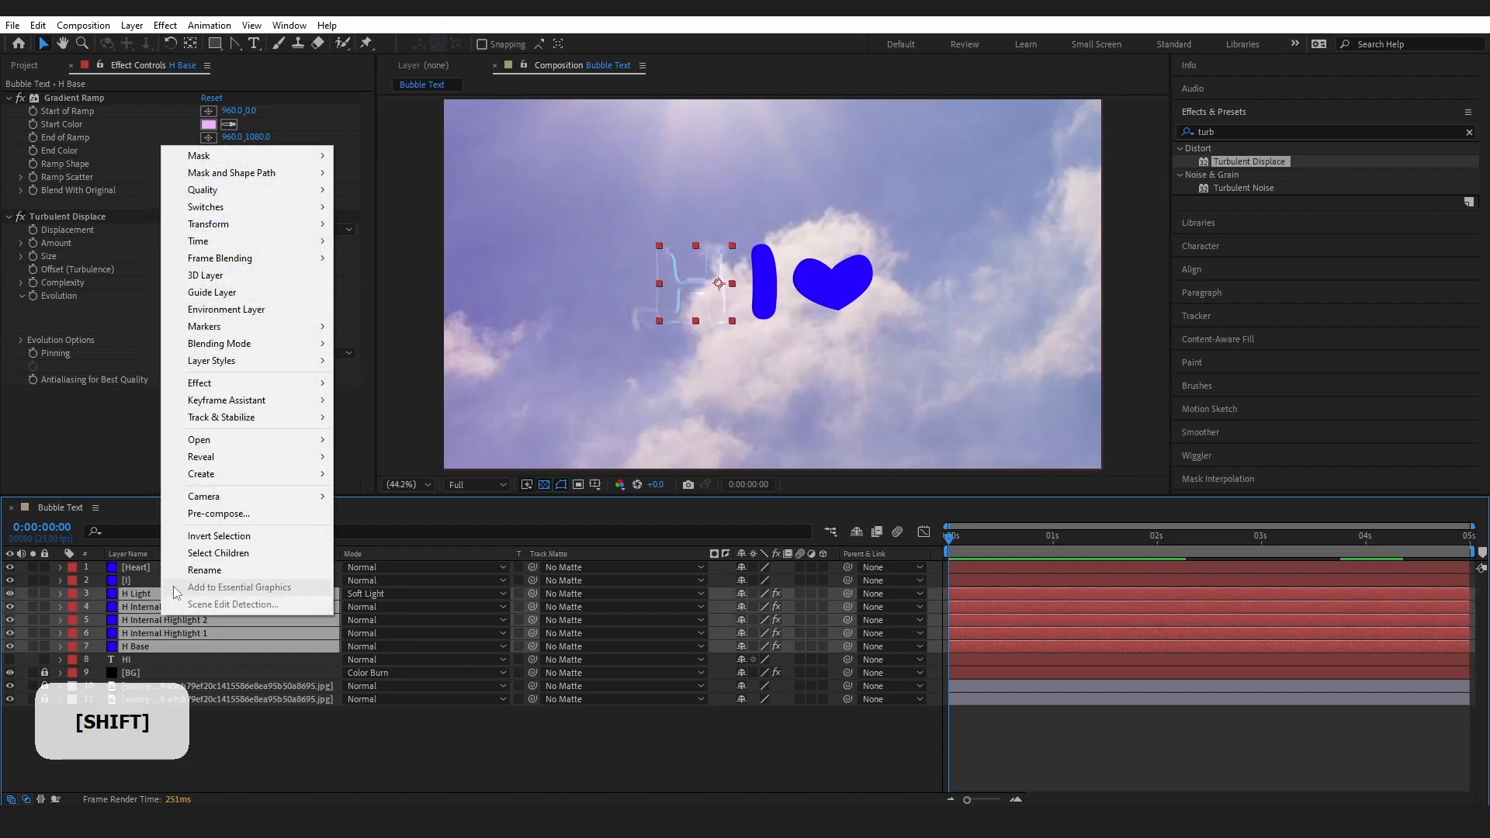
left_click(216, 514)
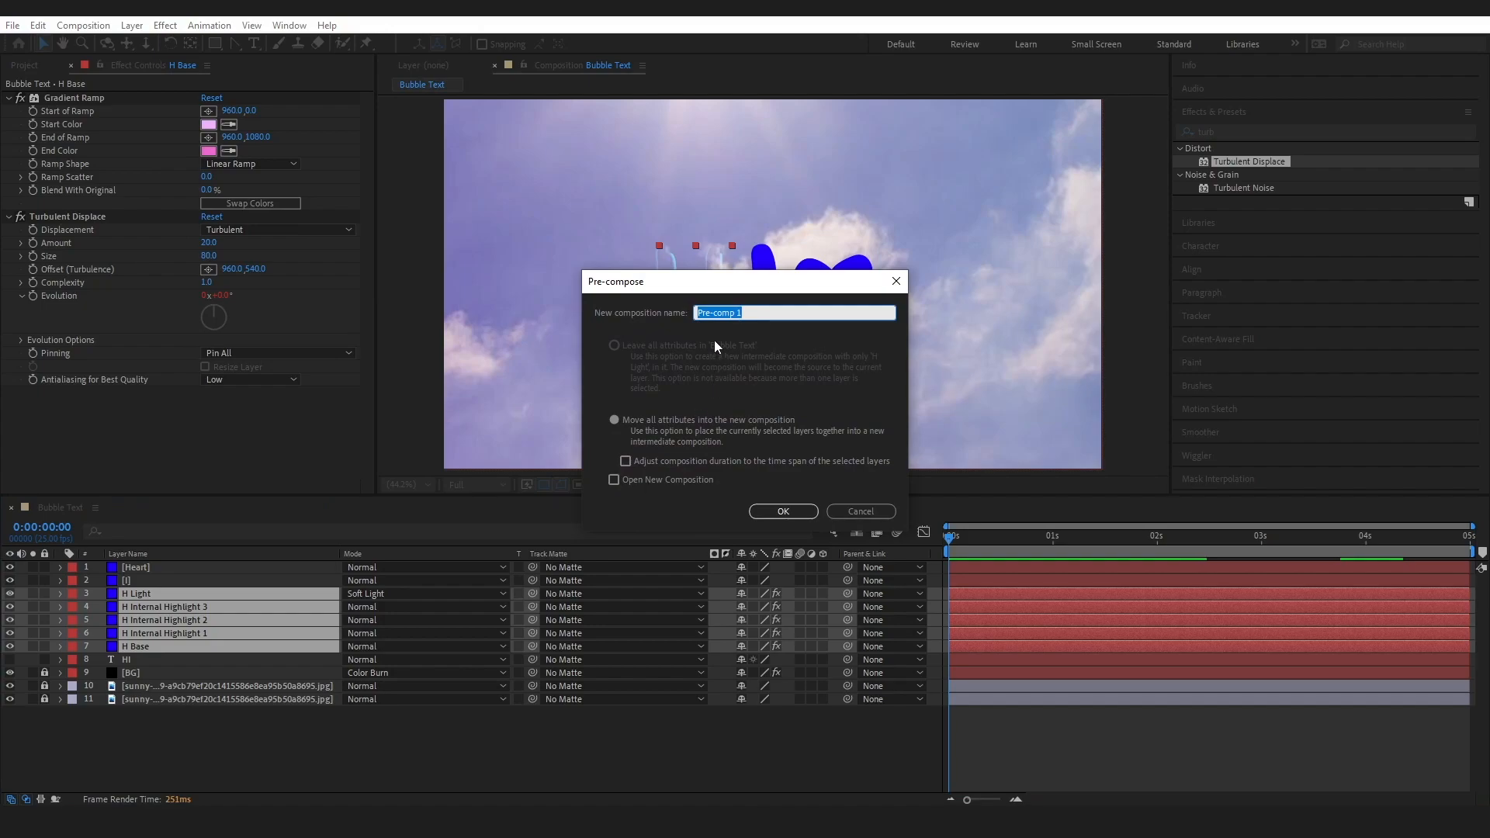
key("Caps_Lock")
type("H")
key("Caps_Lock")
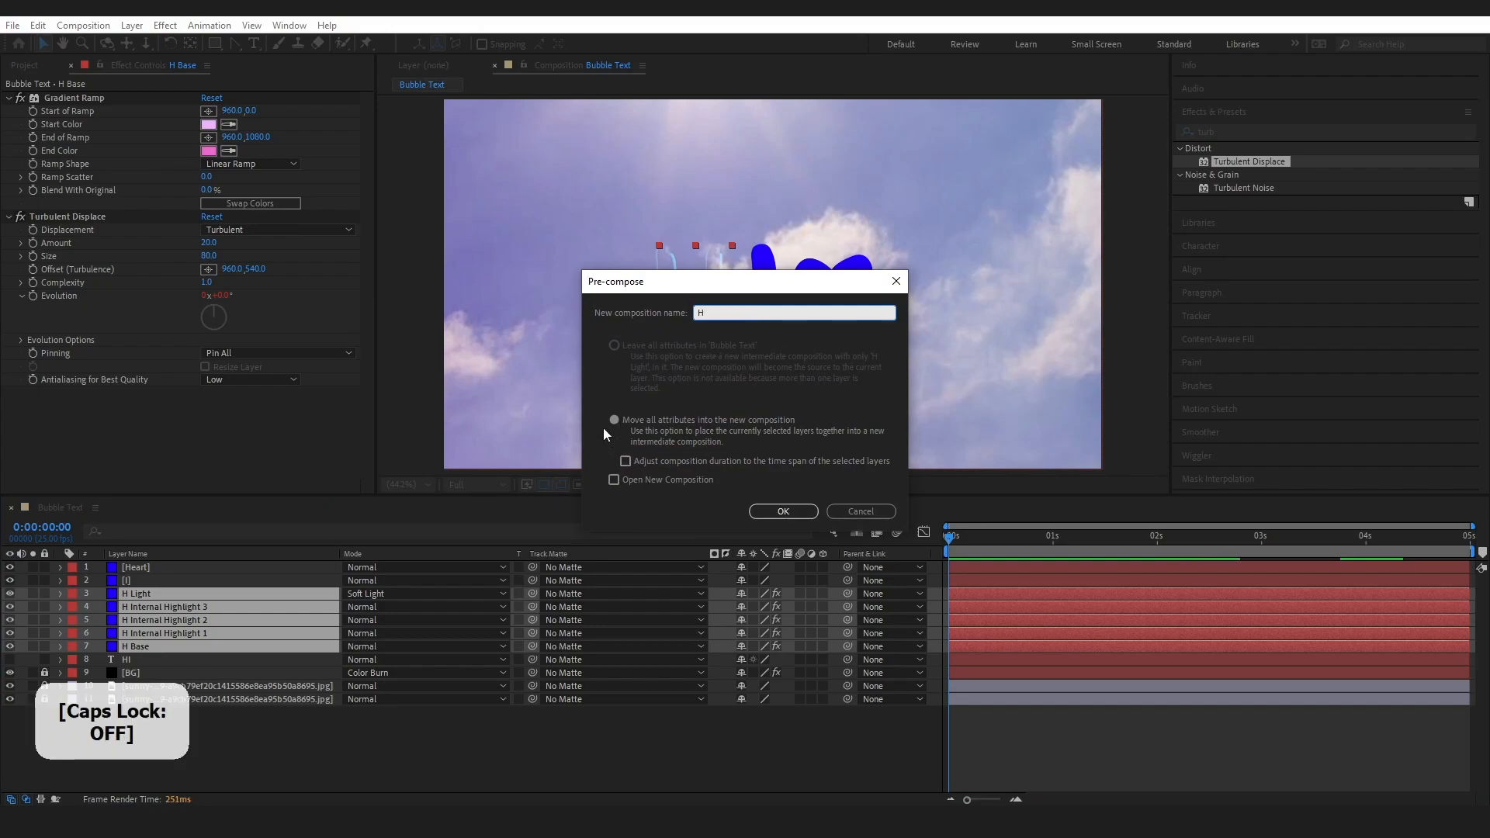
left_click(782, 512)
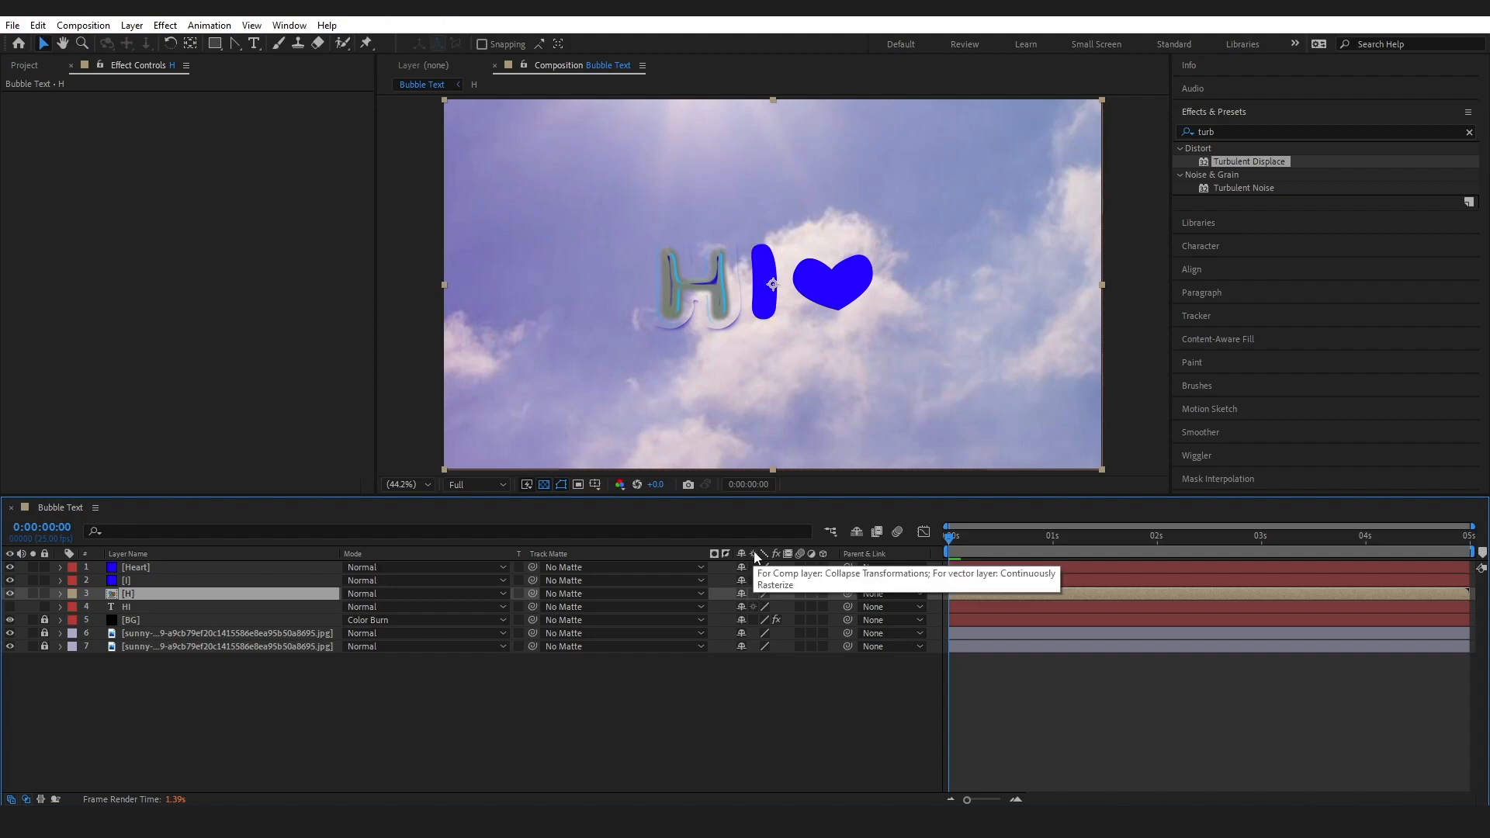
left_click(753, 593)
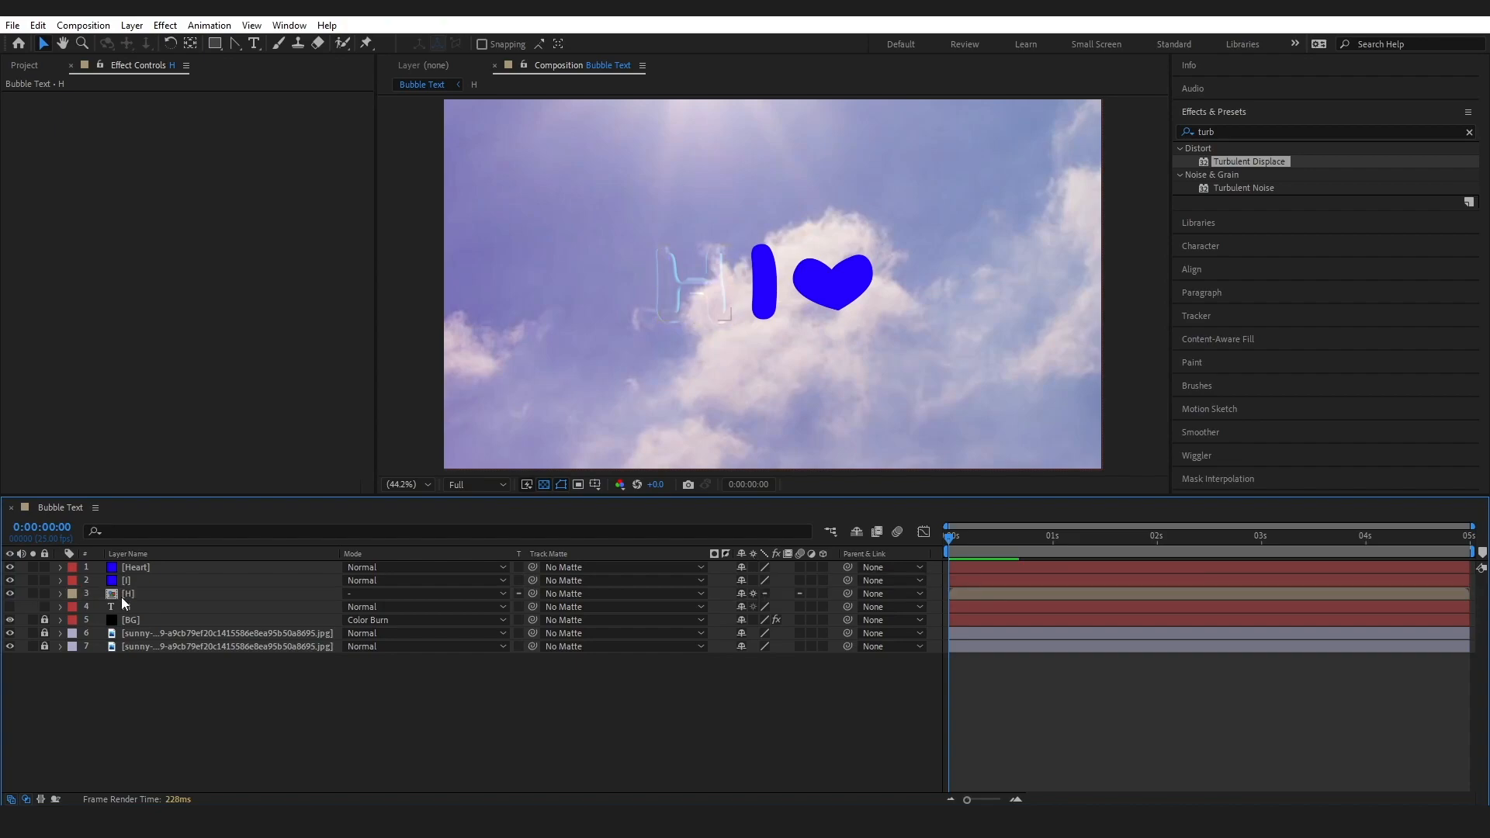
Hide the Heart and I layers and set the H pre-comp's Scale to 160%
left_click(59, 593)
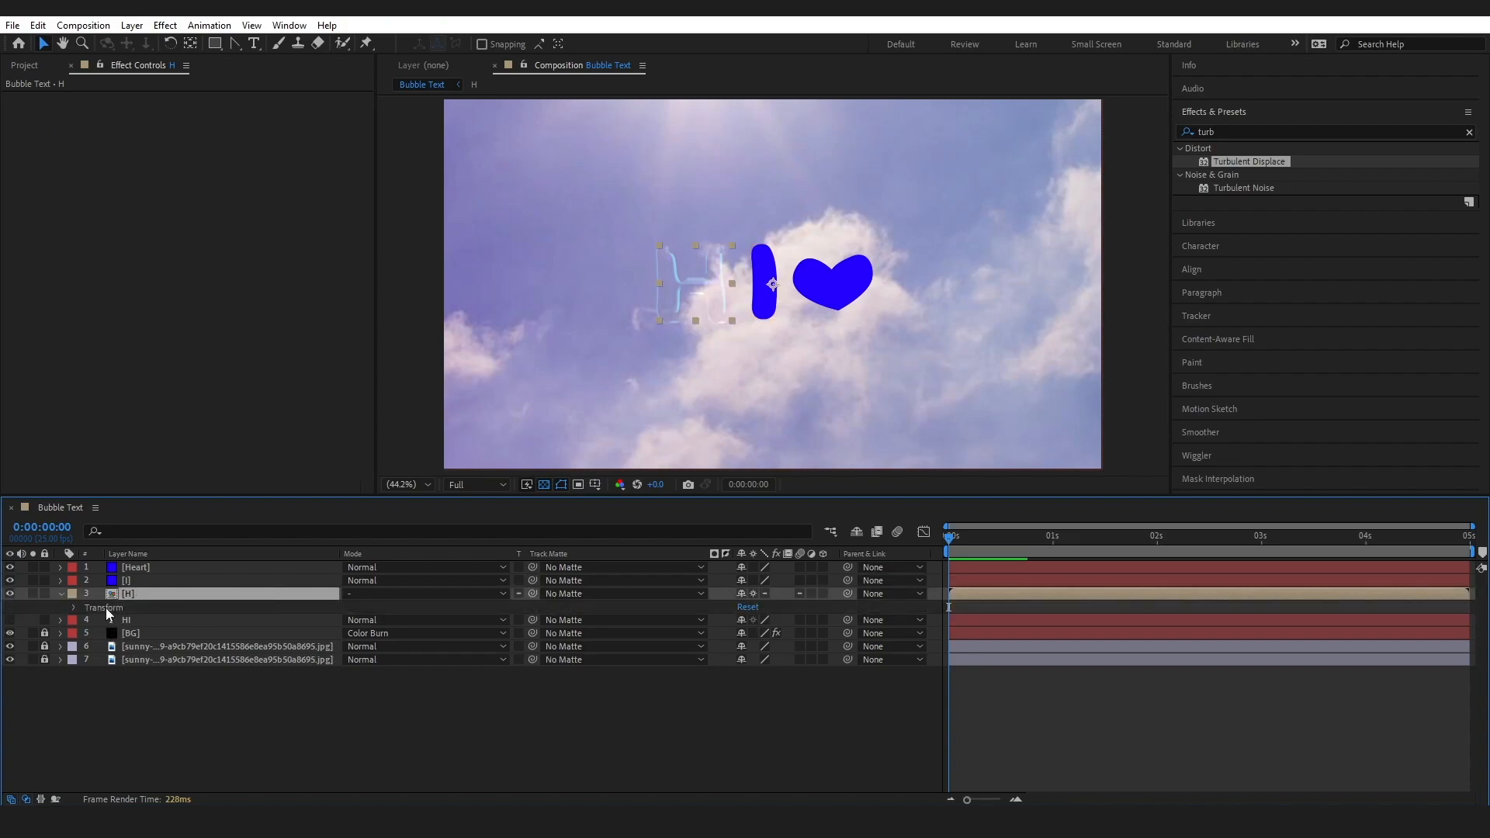
left_click(74, 608)
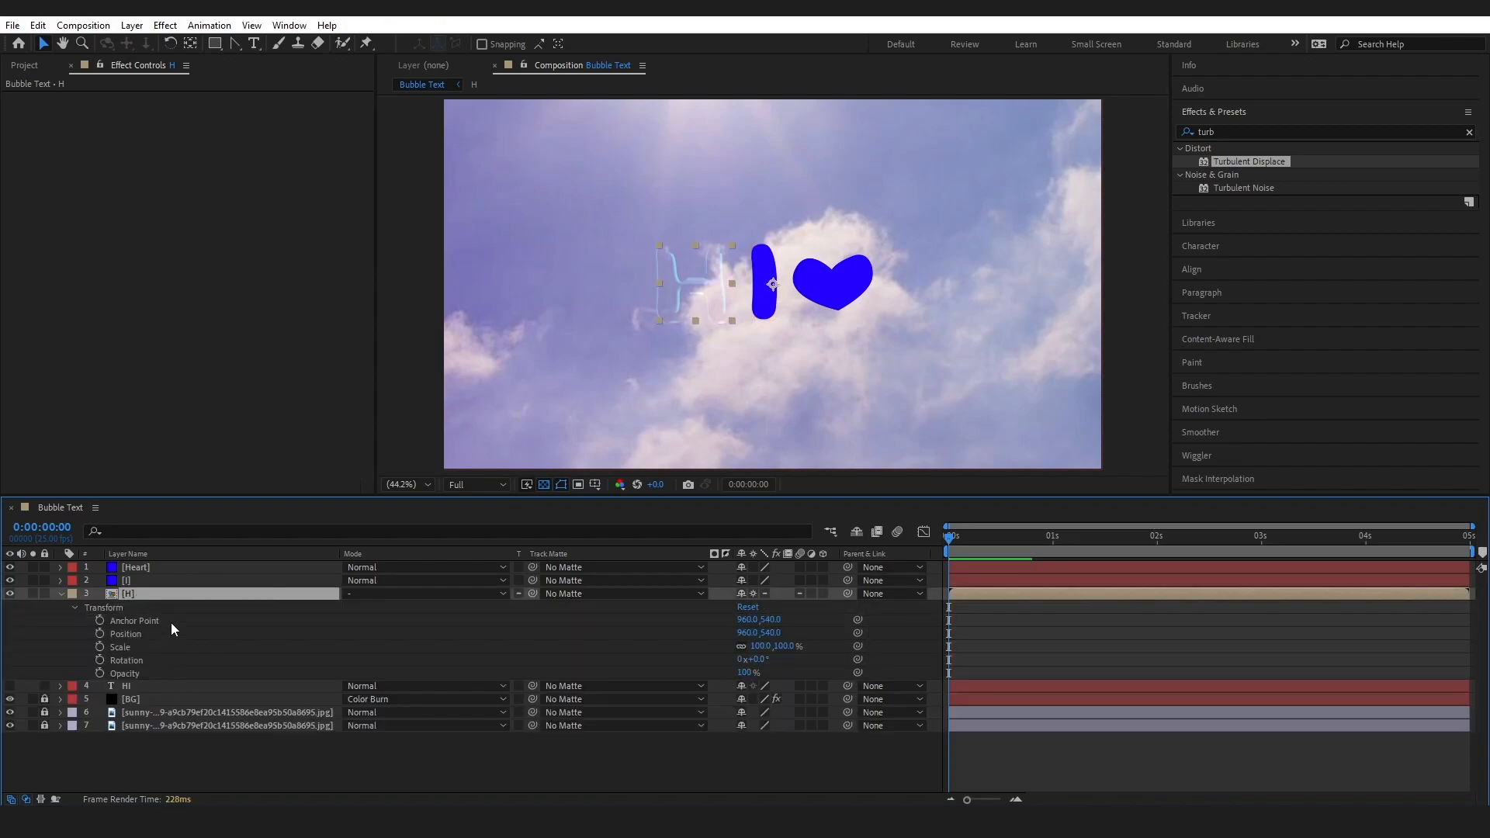
left_click_drag(10, 567, 10, 580)
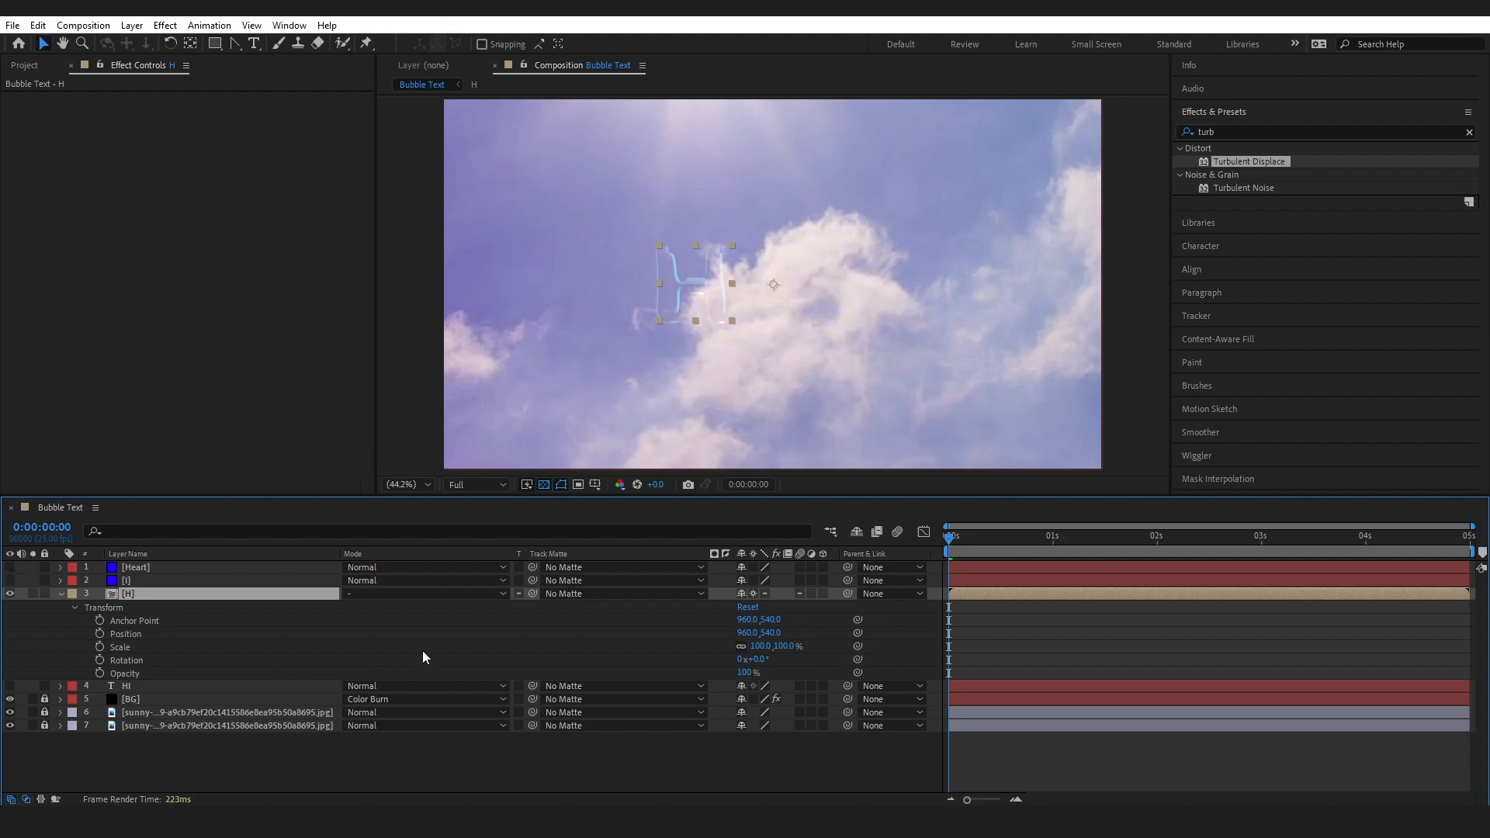
left_click(756, 649)
type("160")
key("Return")
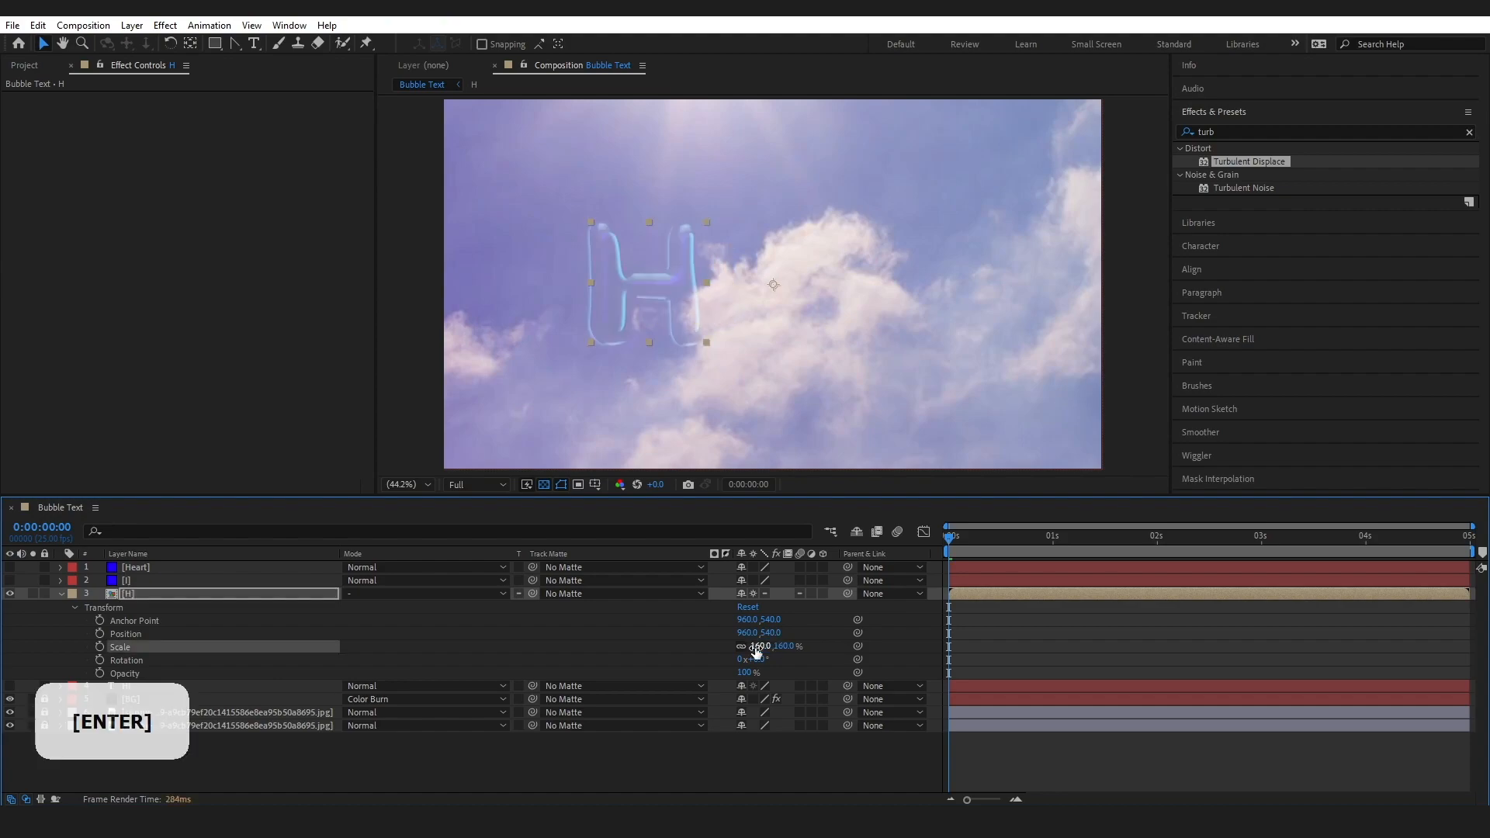
Add the expression wiggle(0.1,10) to the H pre-comp's Rotation
key("alt")
left_click(100, 661, "alt")
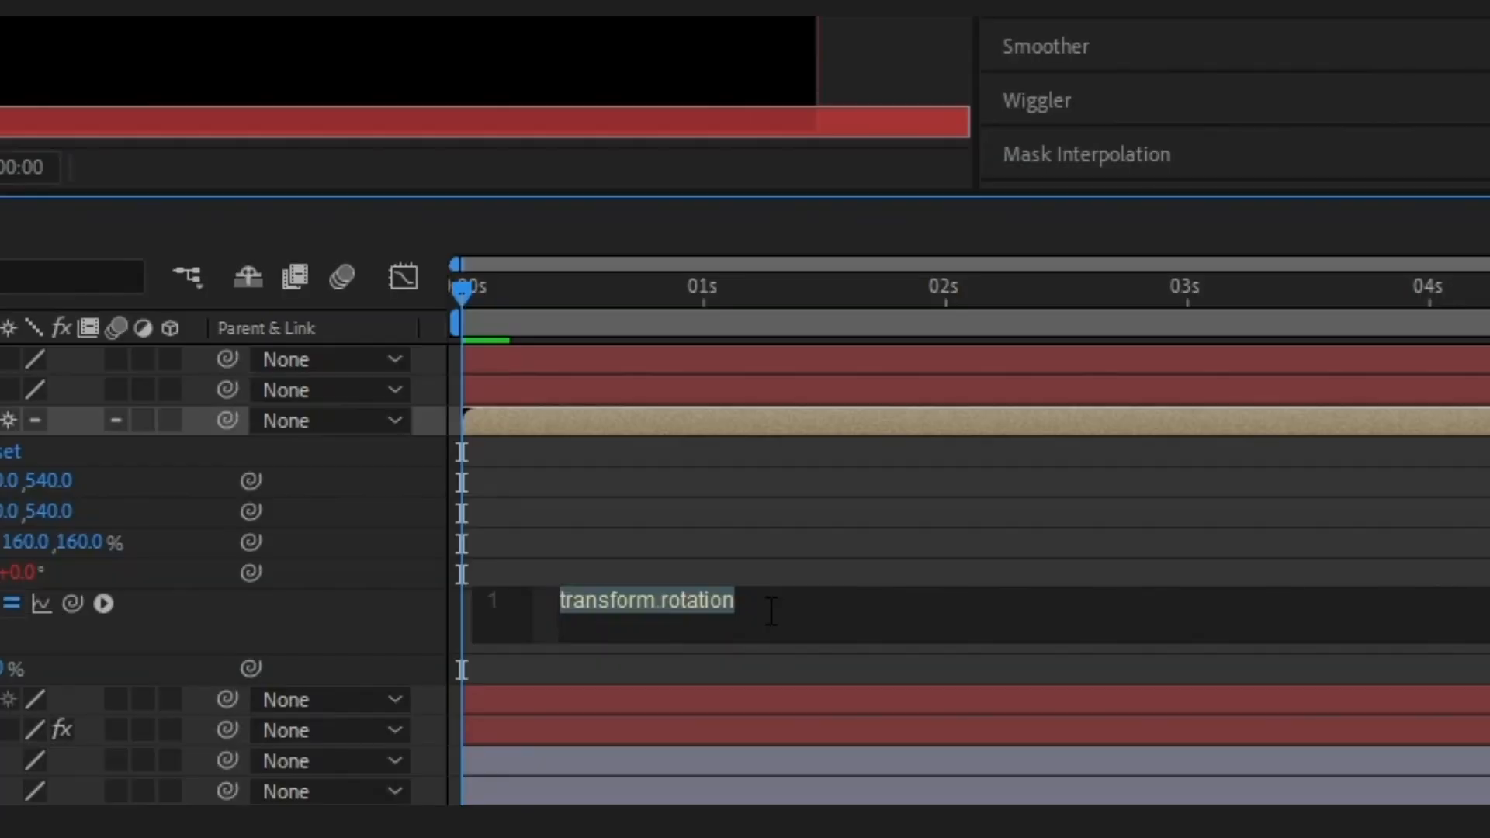
type("w")
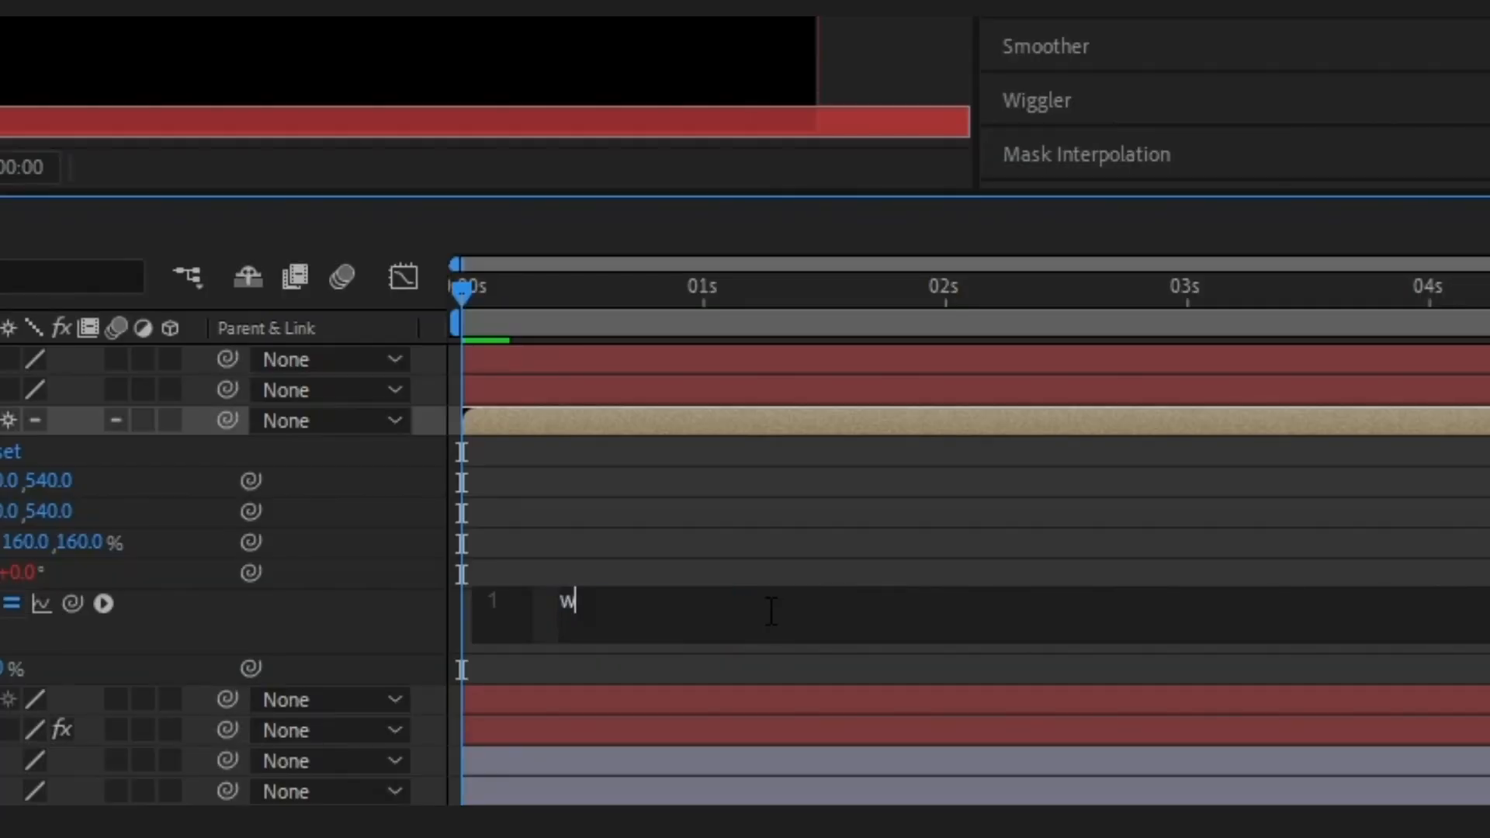
type("iggle")
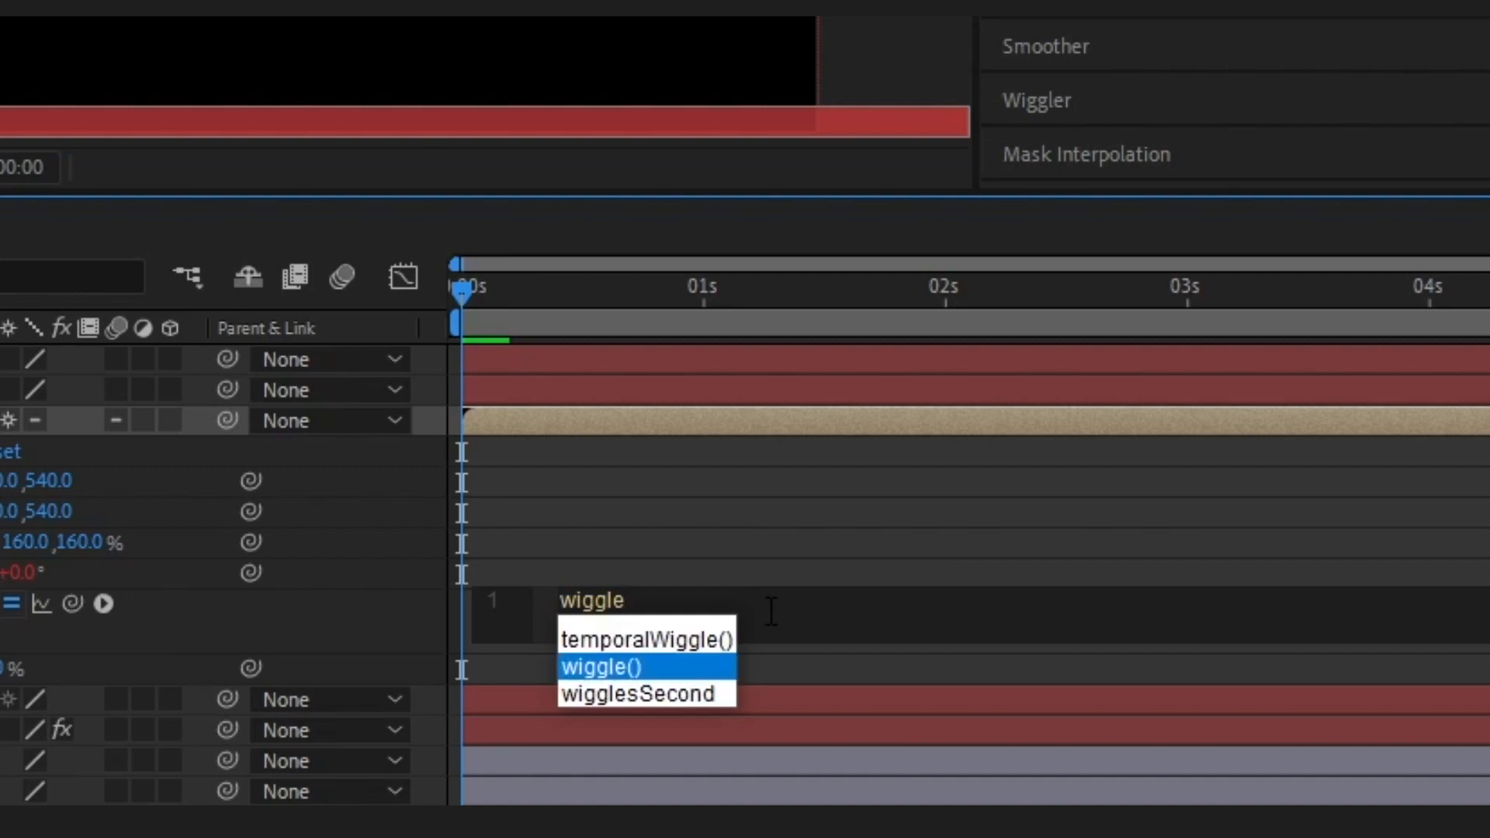
type("(")
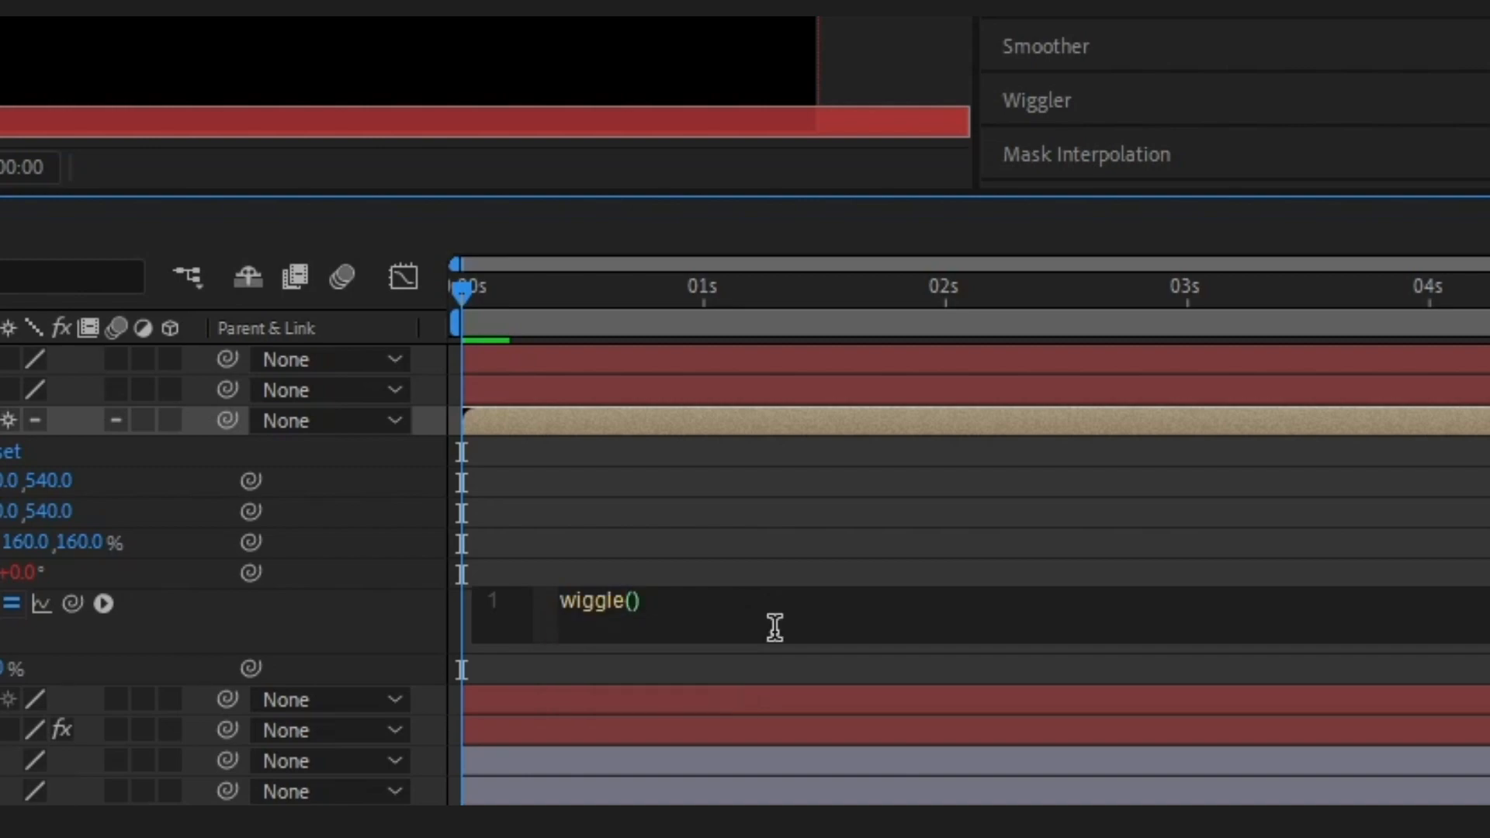
type("0.1")
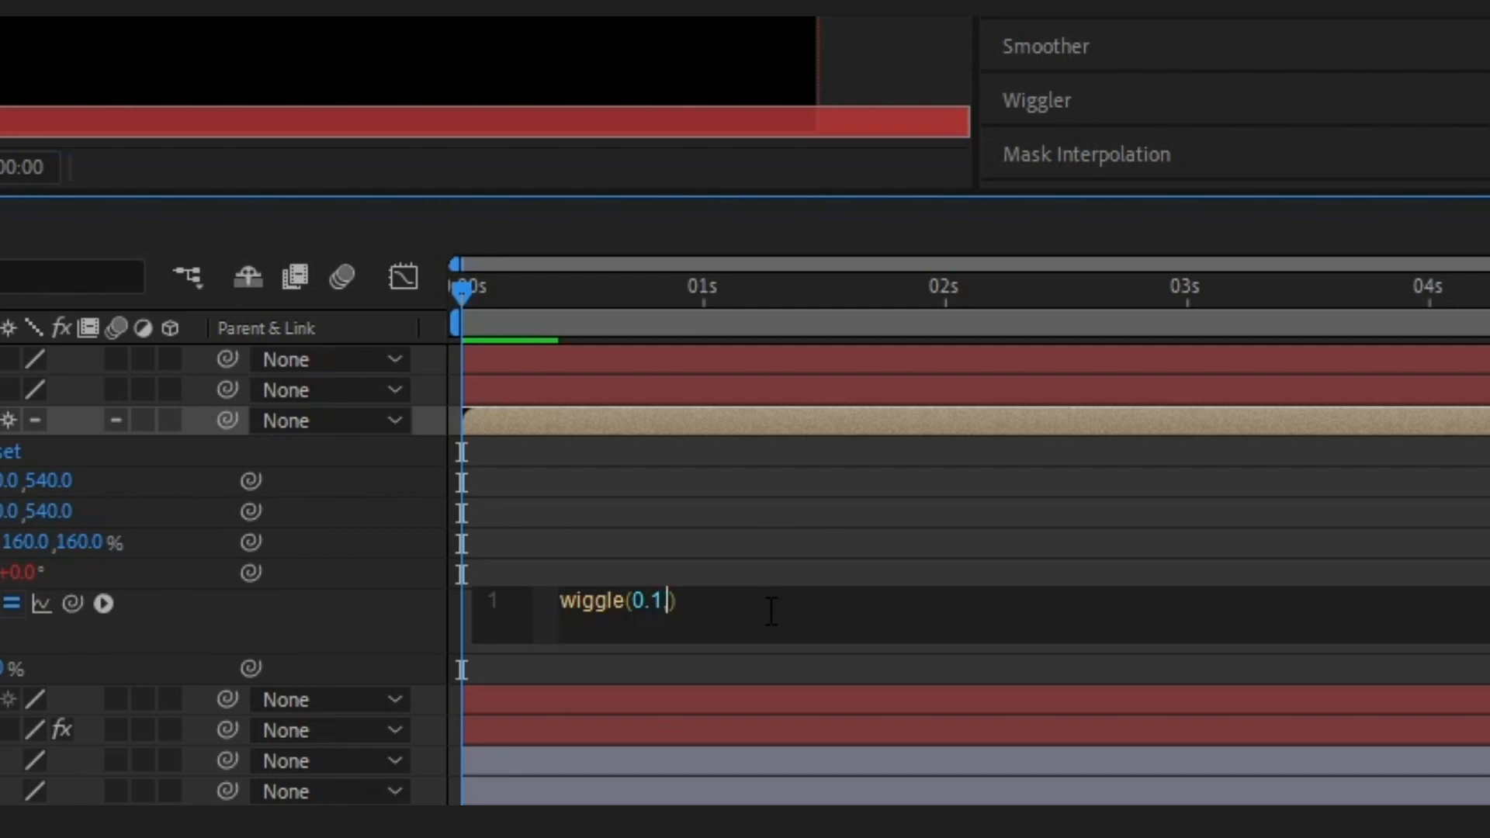
type(",10")
key("Return")
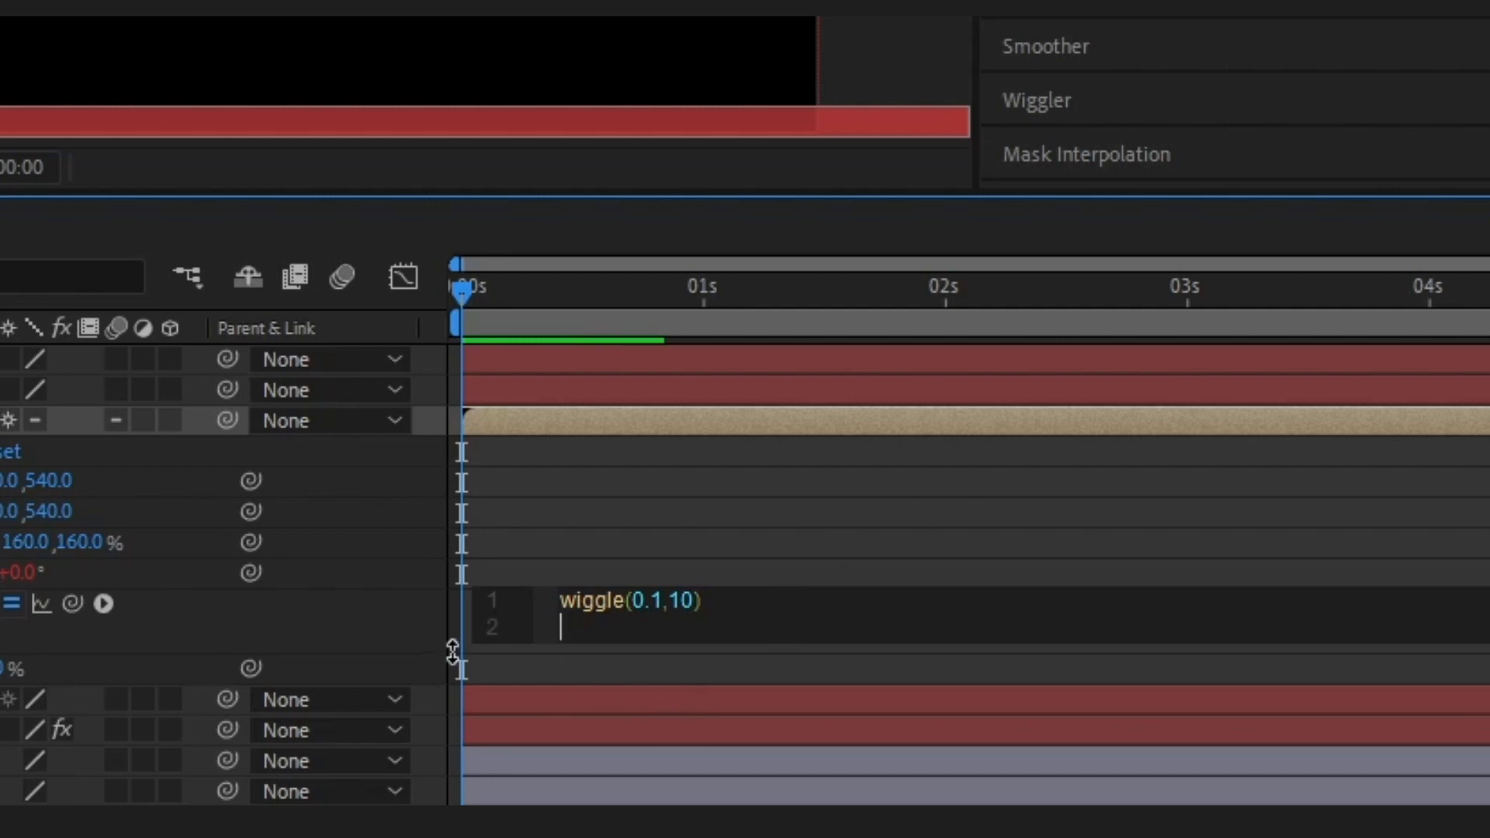
key("BackSpace")
left_click(357, 613)
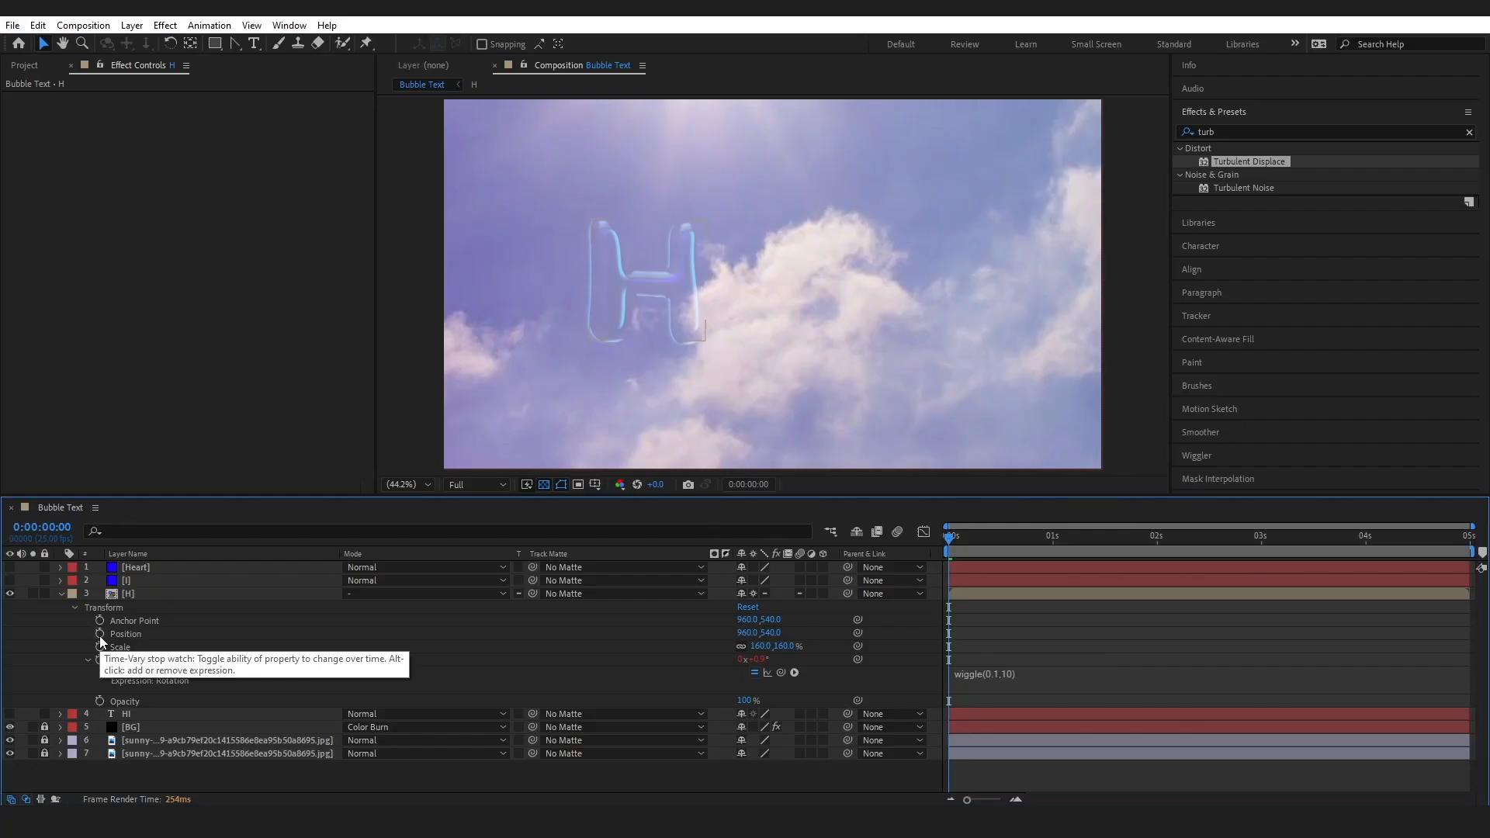
Animate the H pre-comp's Position with keyframes at the start and end, using Y 602 at the start, and preview the upward drift
left_click(99, 634)
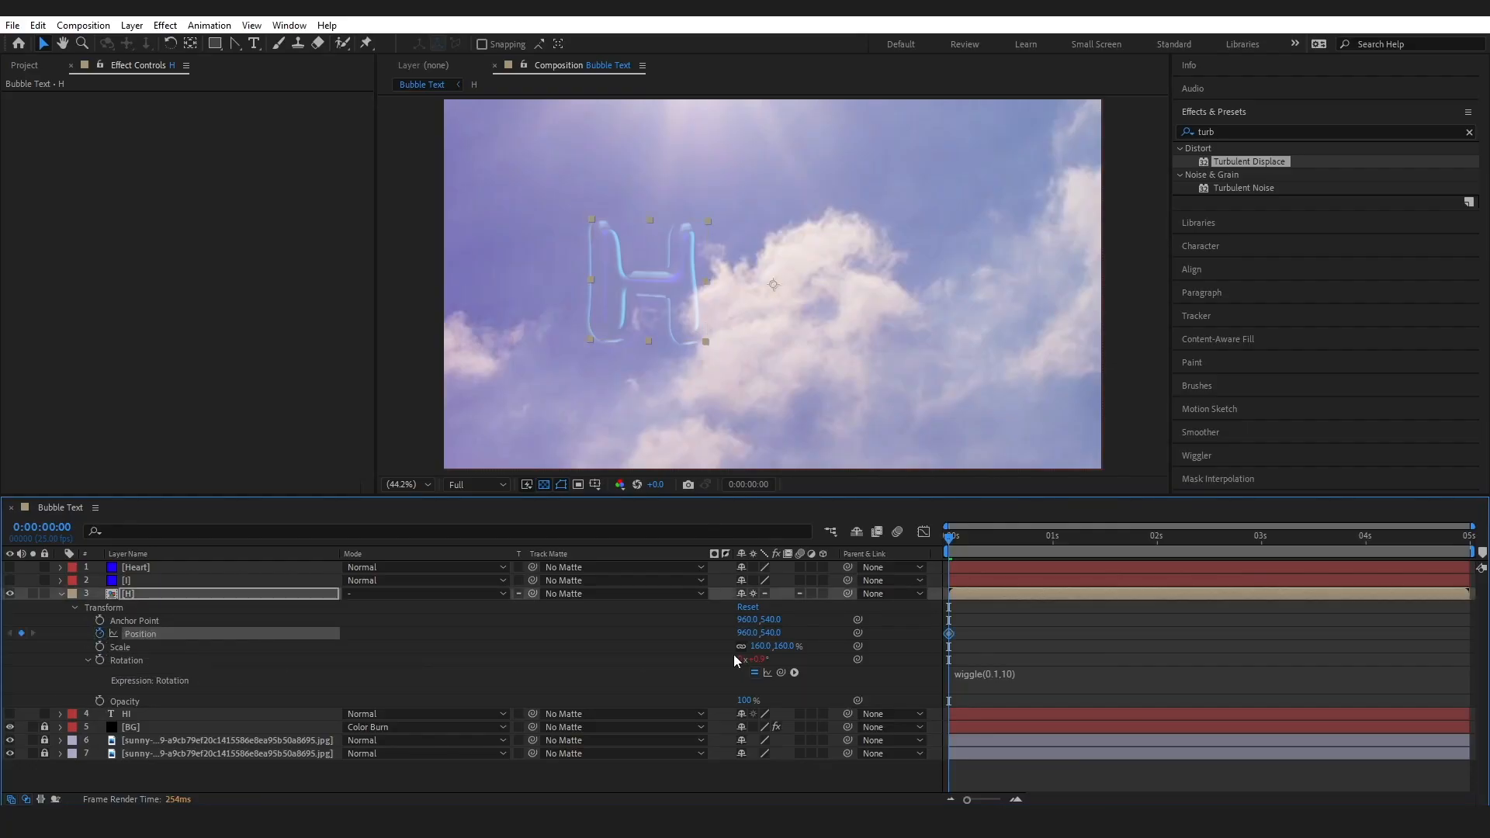
left_click_drag(765, 633, 821, 629)
key("space")
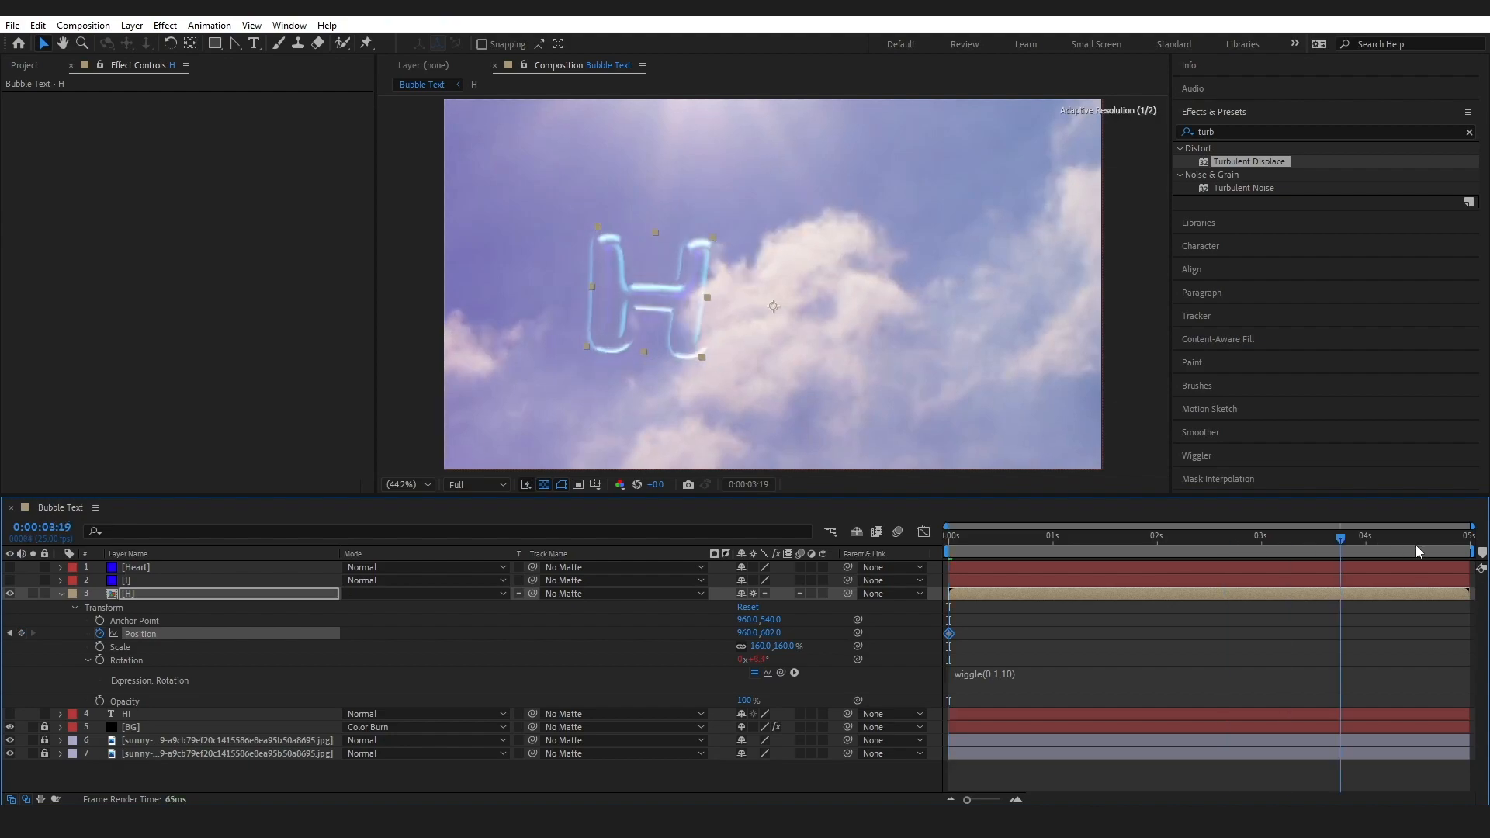
left_click_drag(768, 633, 799, 631)
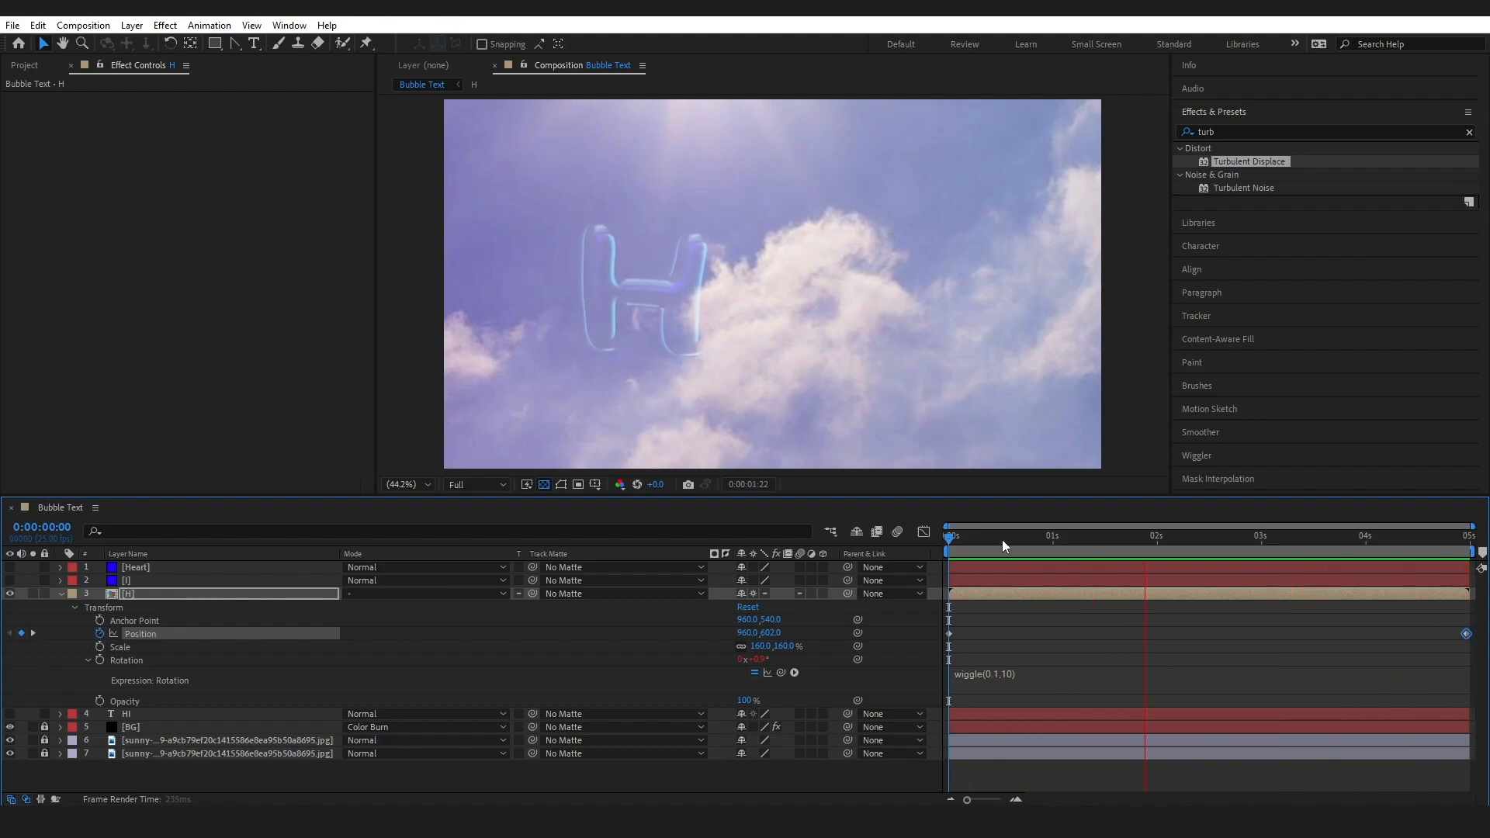
key("space")
key("u")
left_click_drag(967, 537, 1374, 540)
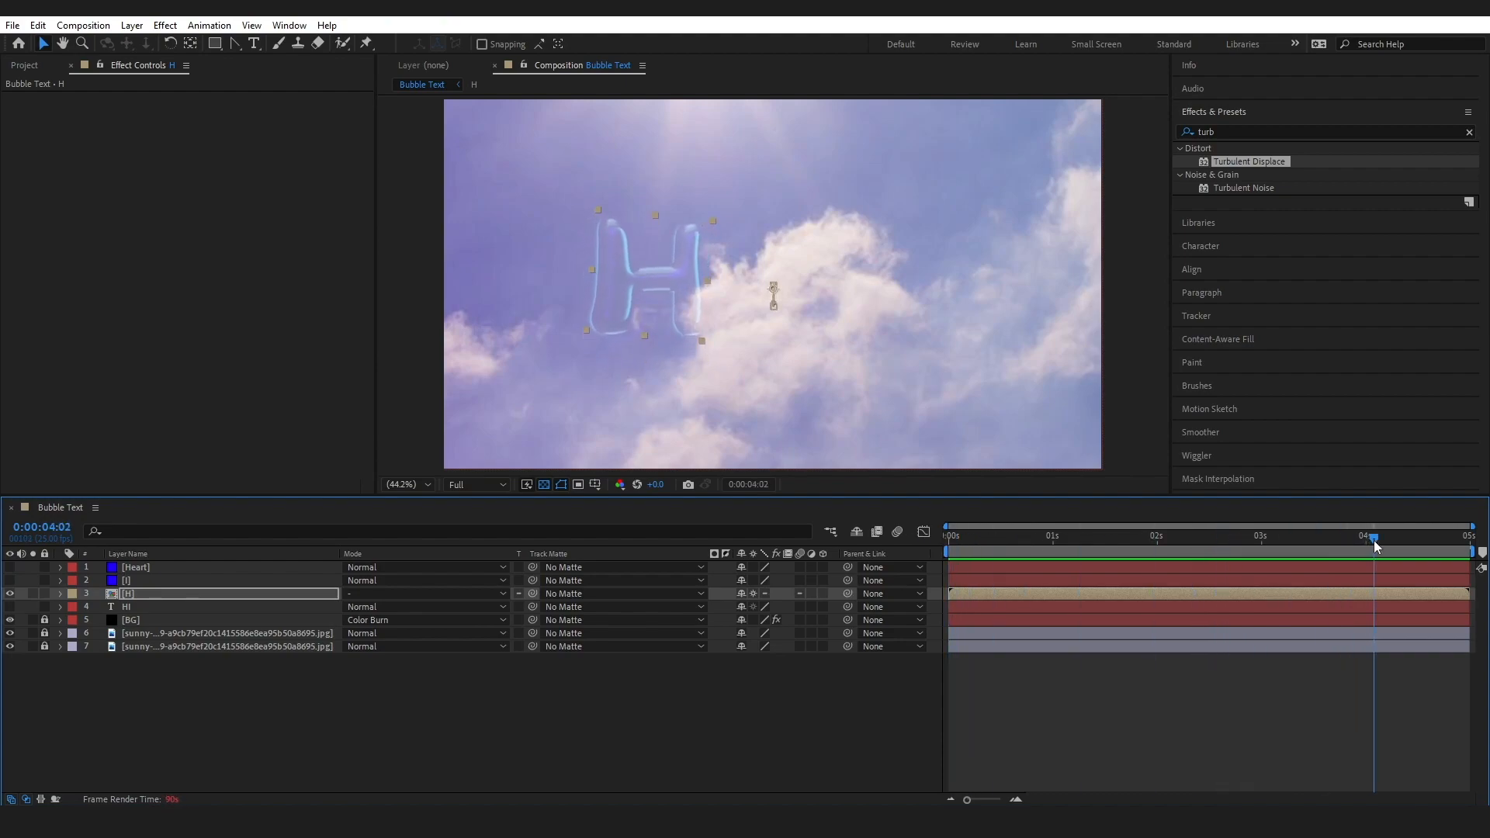
Rename the I layer as I Base
right_click(122, 585)
left_click(172, 540)
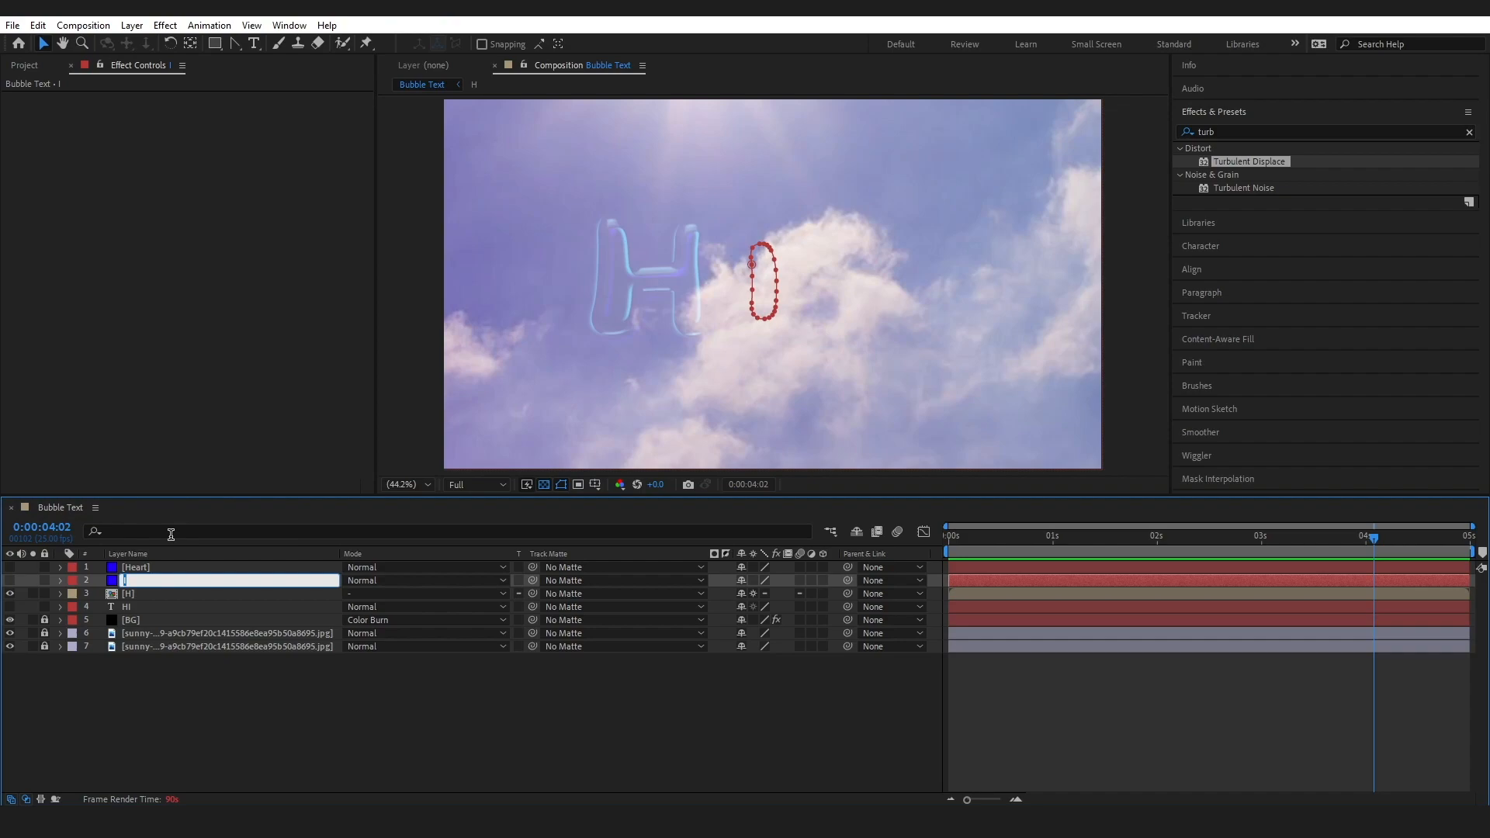
key("BackSpace")
type("I Base")
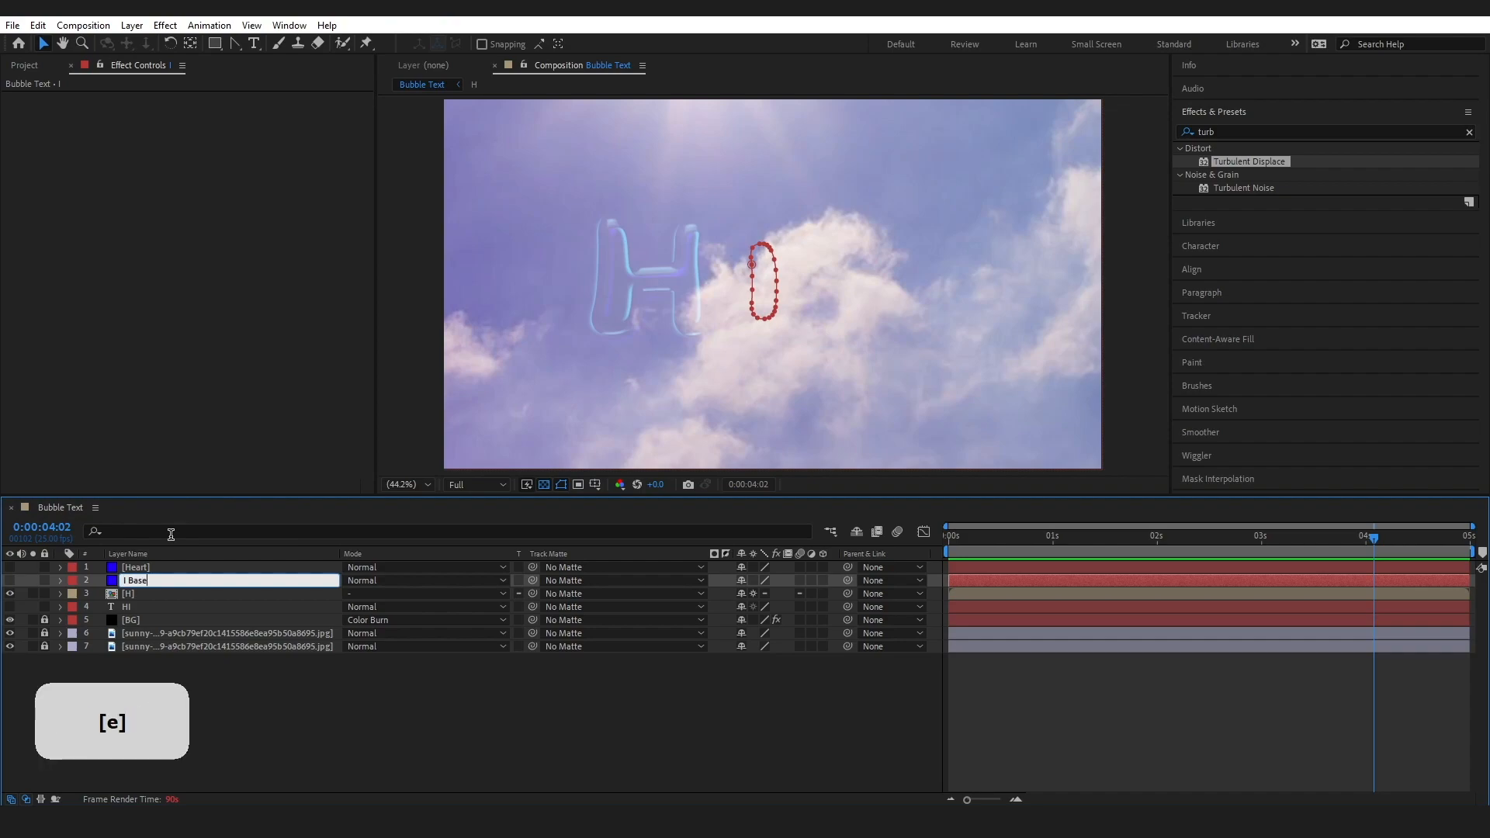
key("Return")
Copy the Effects and Layer Styles of H Base inside the H pre-comp to the I Base layer in Bubble Text
double_click(128, 596)
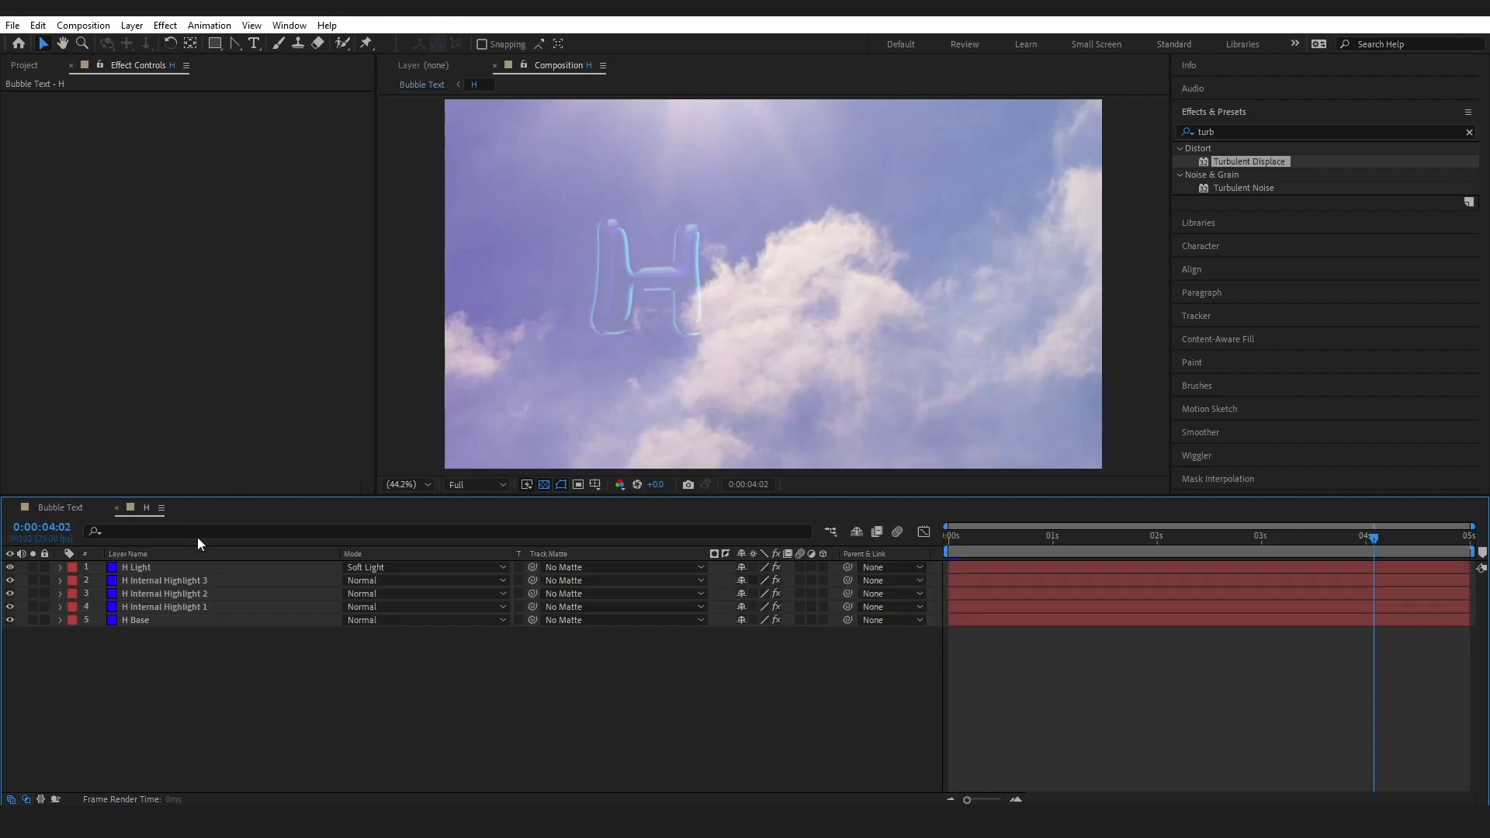
left_click(136, 620)
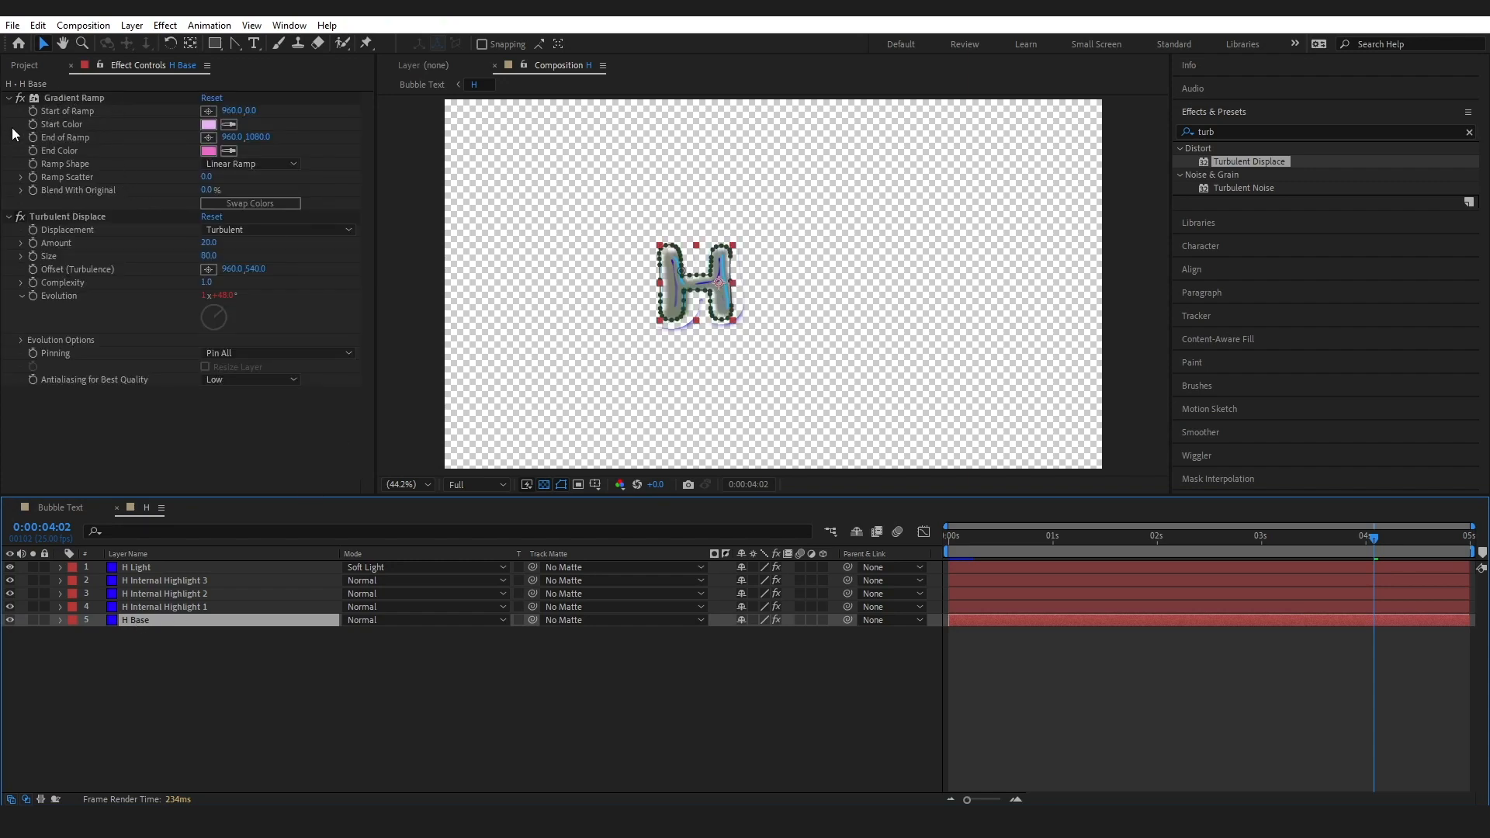
left_click(60, 620)
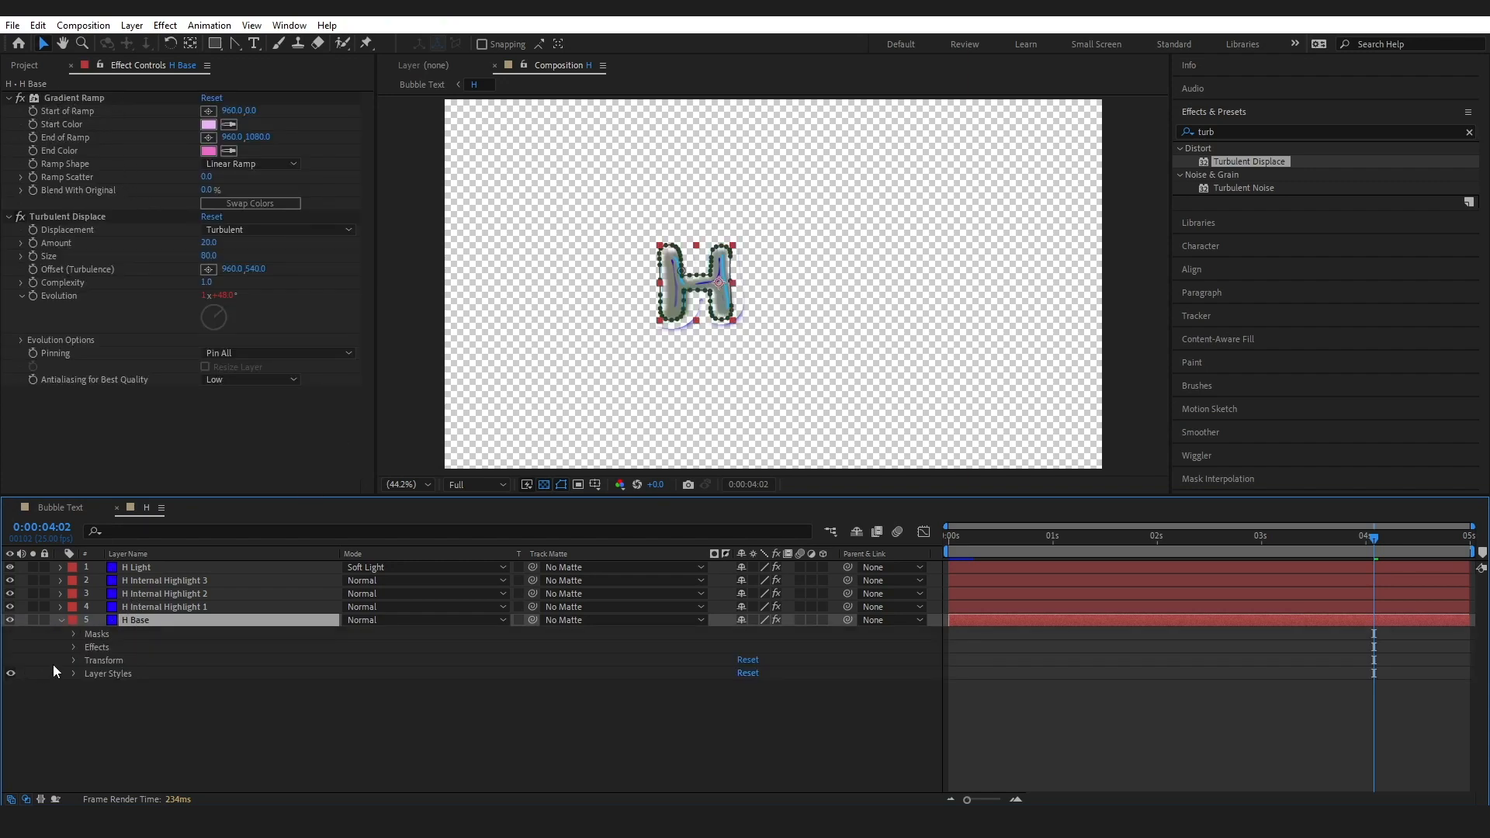
left_click(98, 635)
left_click(97, 648)
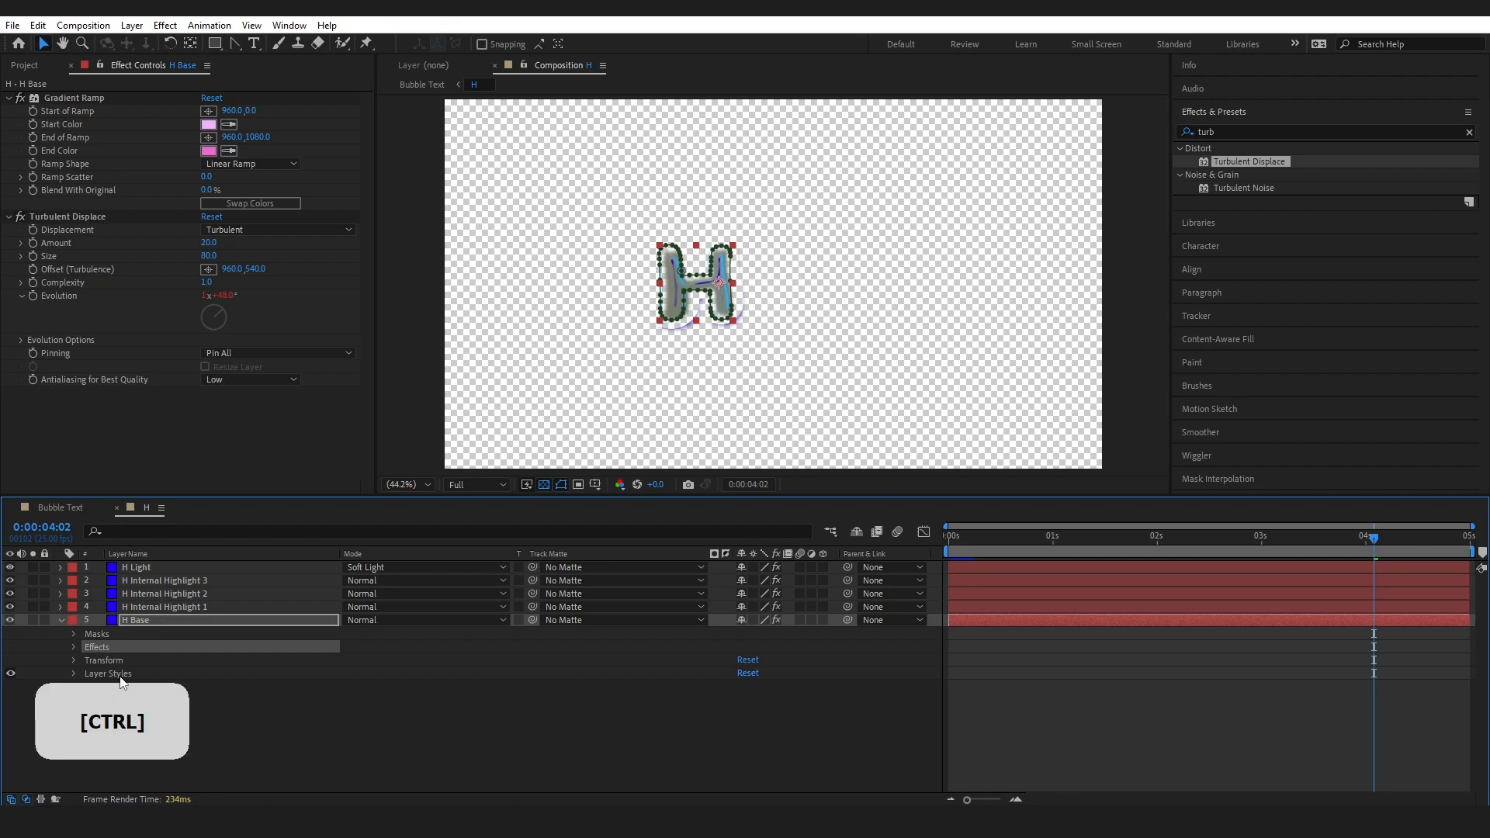
left_click(119, 673, "ctrl")
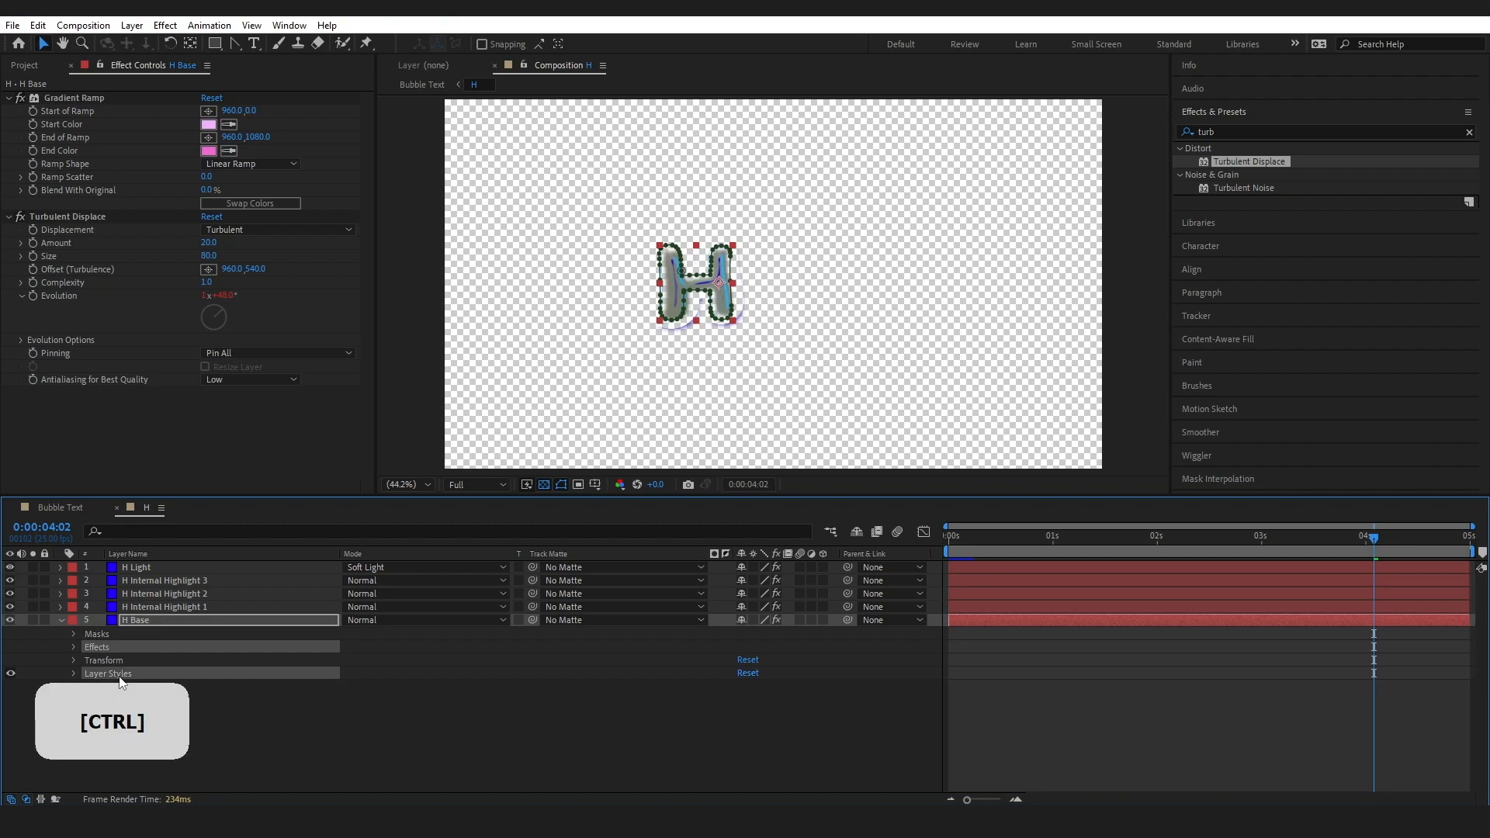
left_click(69, 509)
left_click(130, 584)
key("ctrl+v")
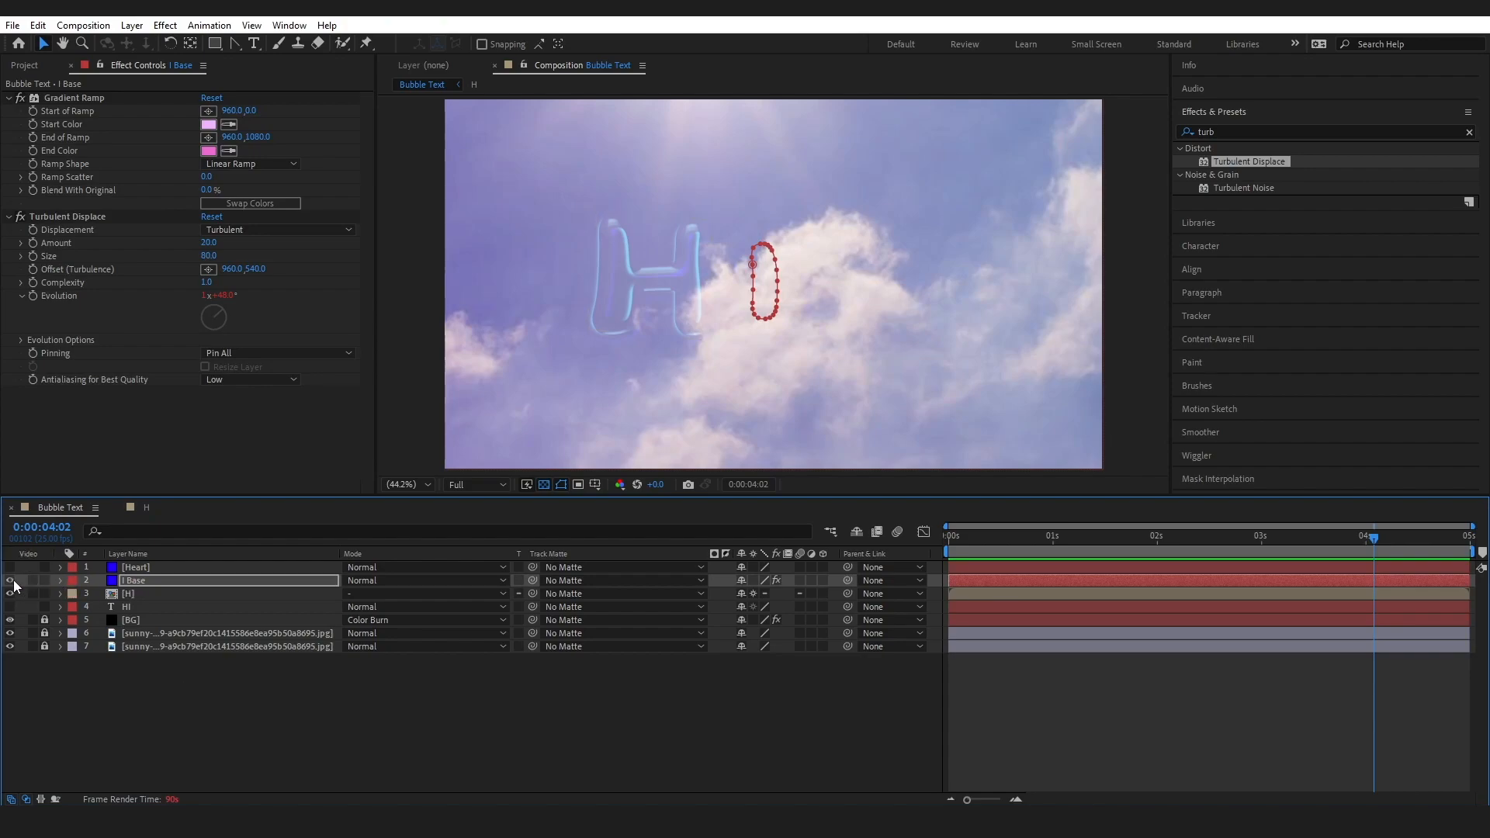
Check the mask settings of H Base and match the I Base mask's feather to its 10 pixels
double_click(133, 593)
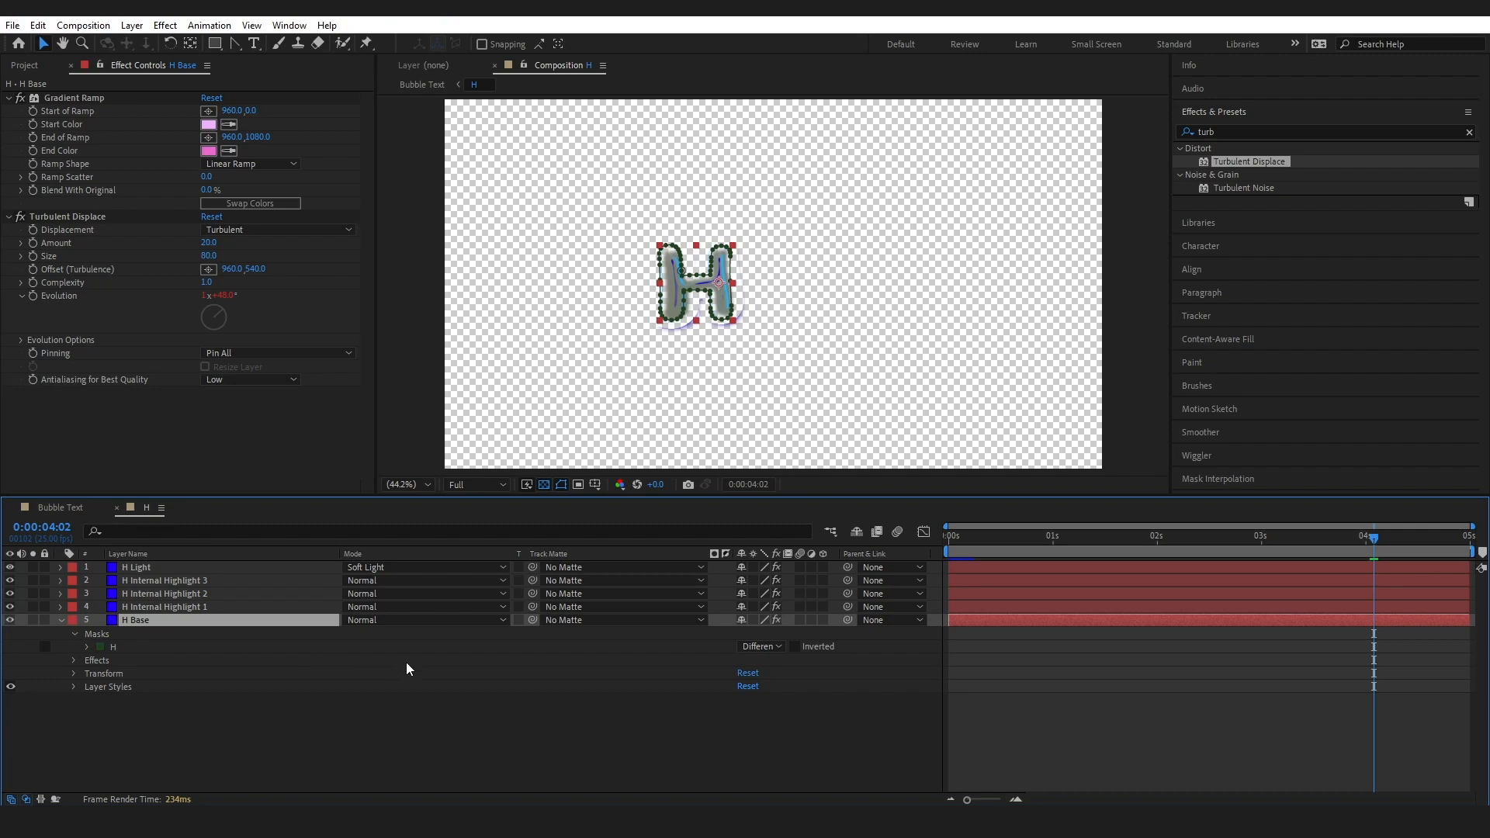
left_click(87, 646)
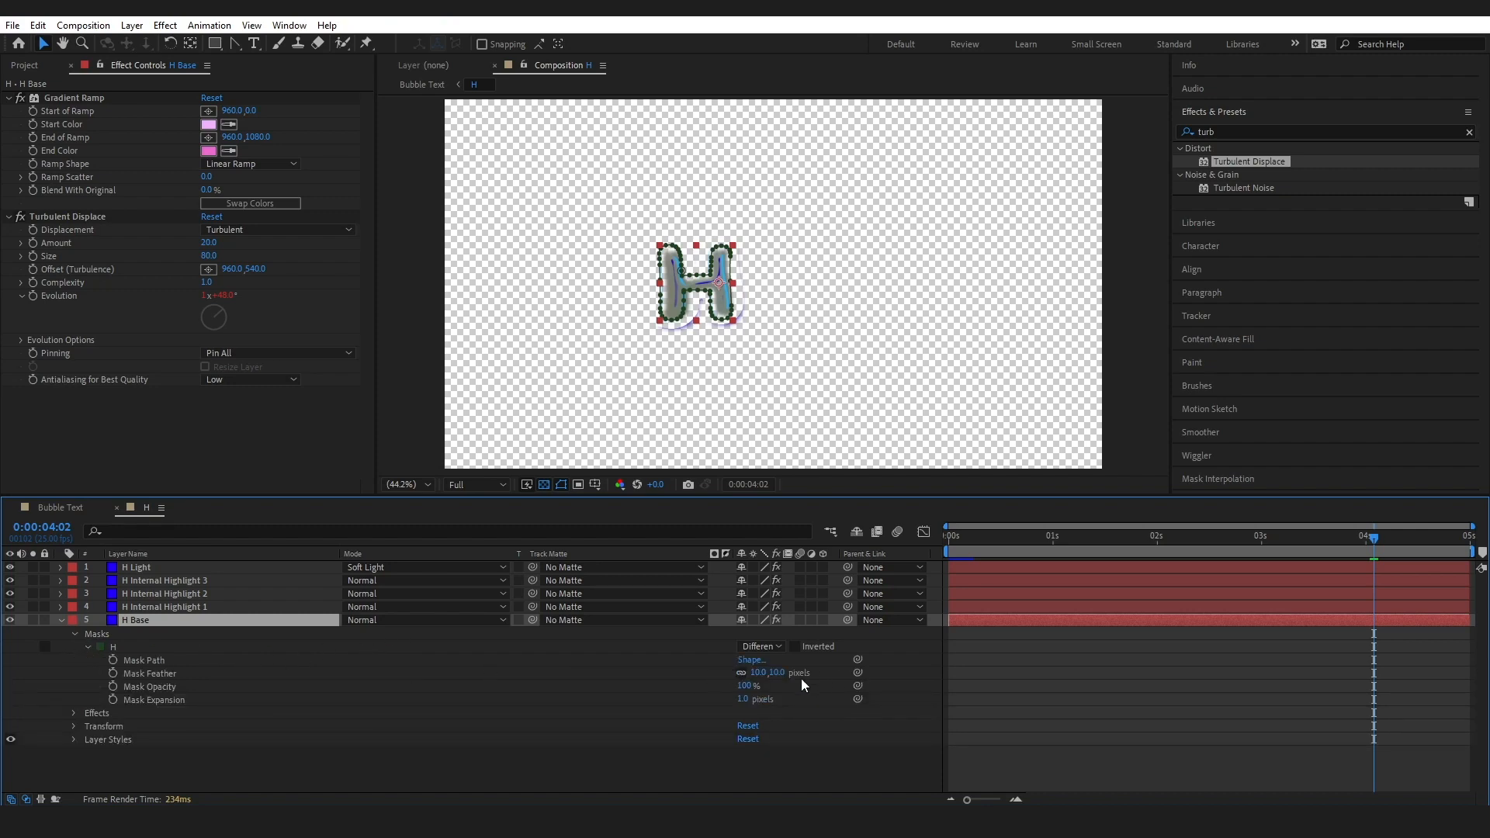
left_click(60, 507)
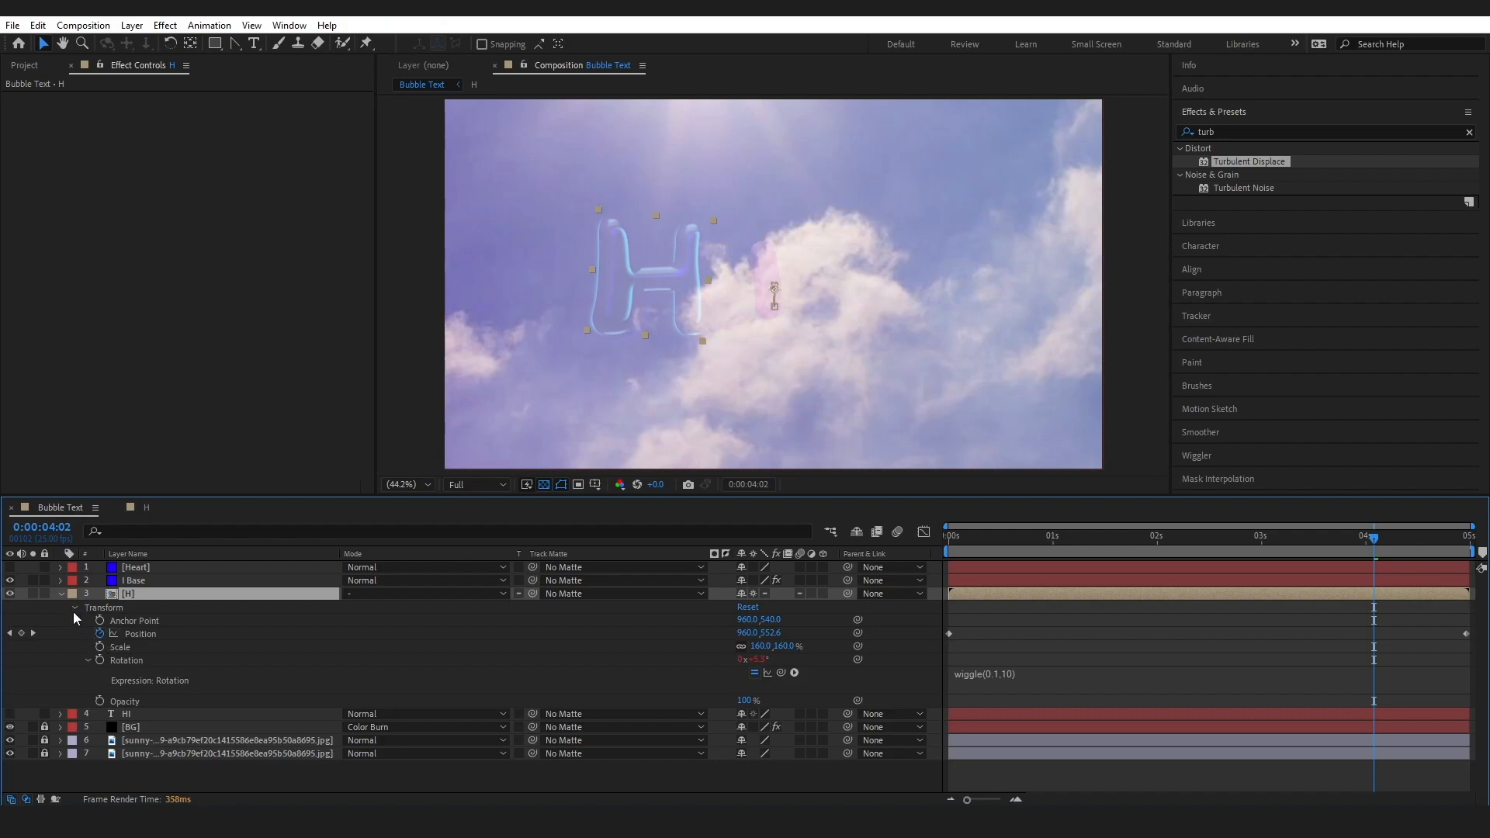
left_click(60, 580)
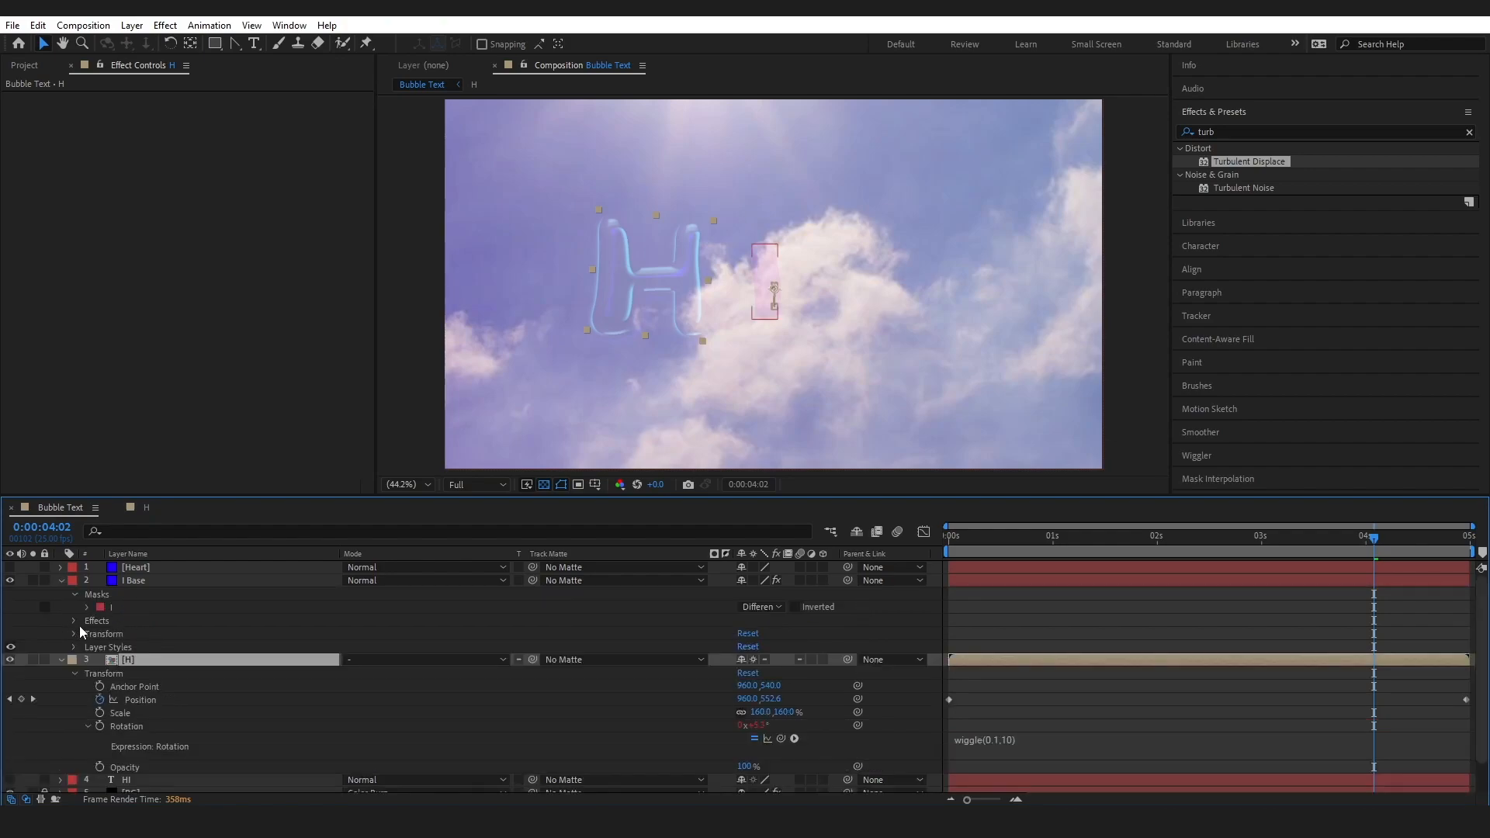
left_click(86, 605)
left_click(757, 633)
type("0")
key("Tab")
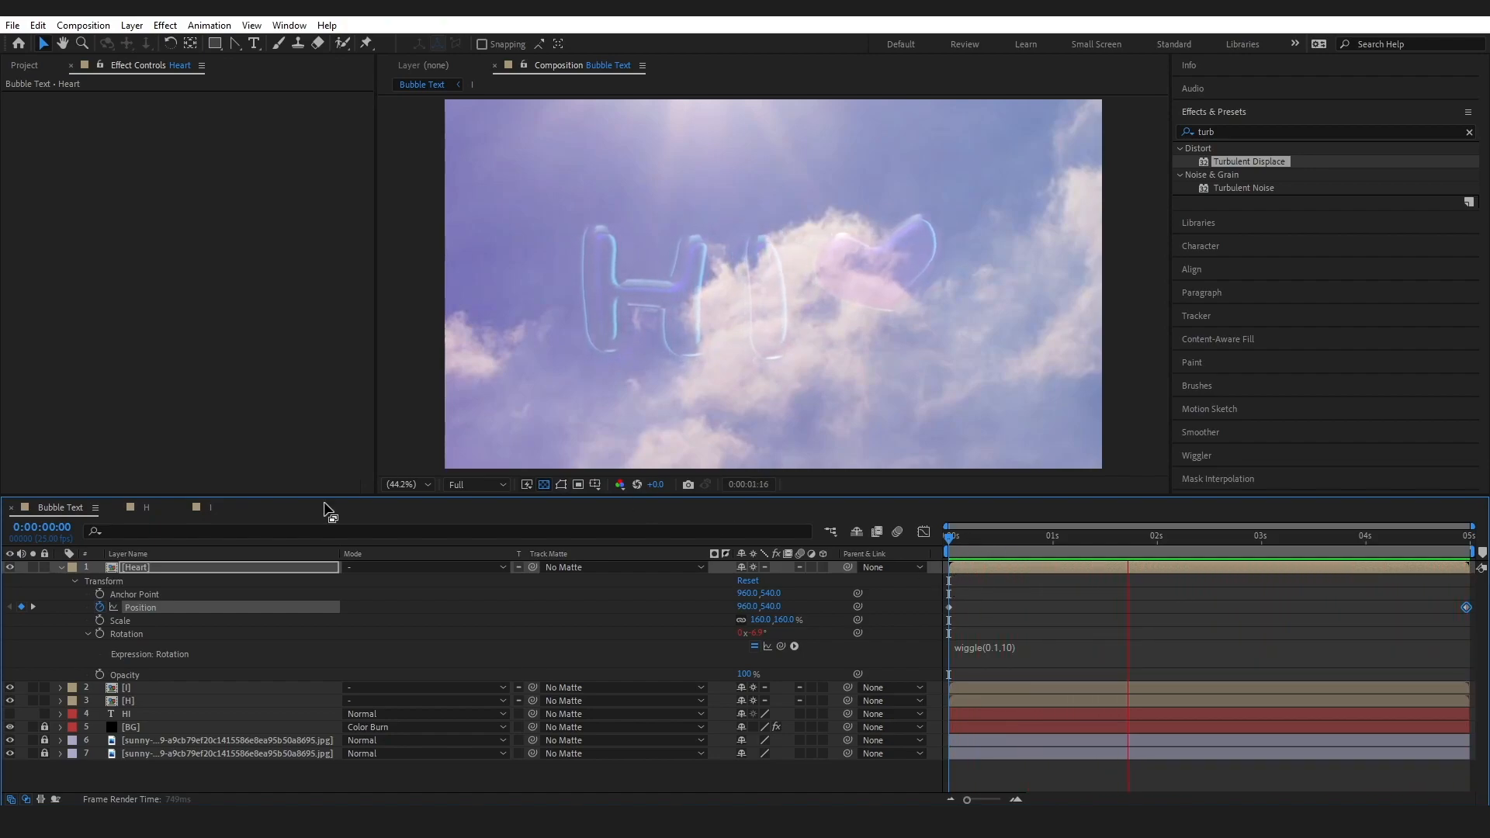
Lock the Effect Controls to Heart Base inside the Heart pre-comp and return to the Bubble Text composition at 0:00:01:03
double_click(114, 570)
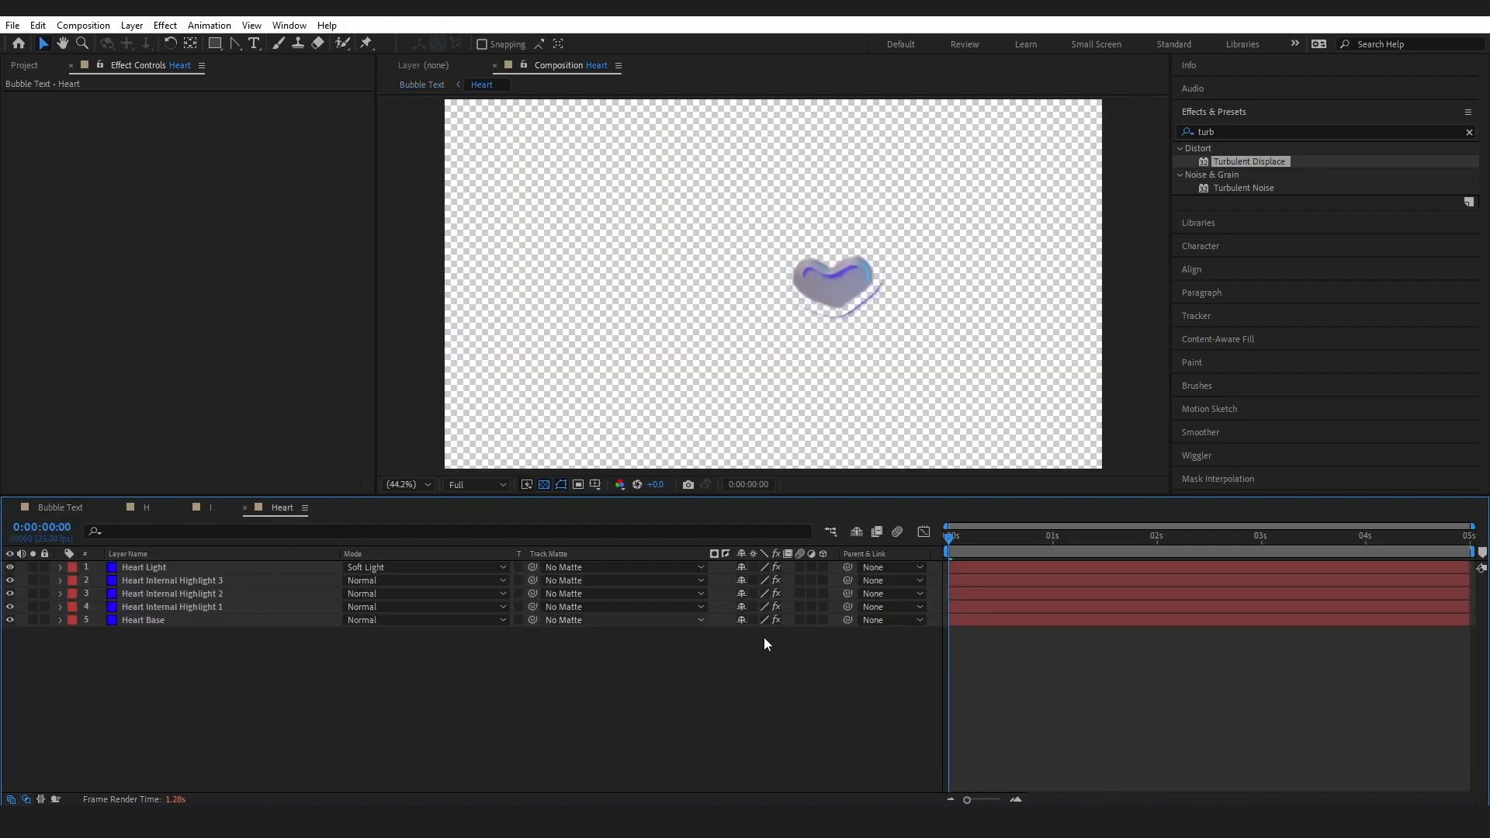
mouse_move(948, 539)
left_mouse_down()
mouse_move(1145, 539)
mouse_move(948, 539)
left_mouse_up()
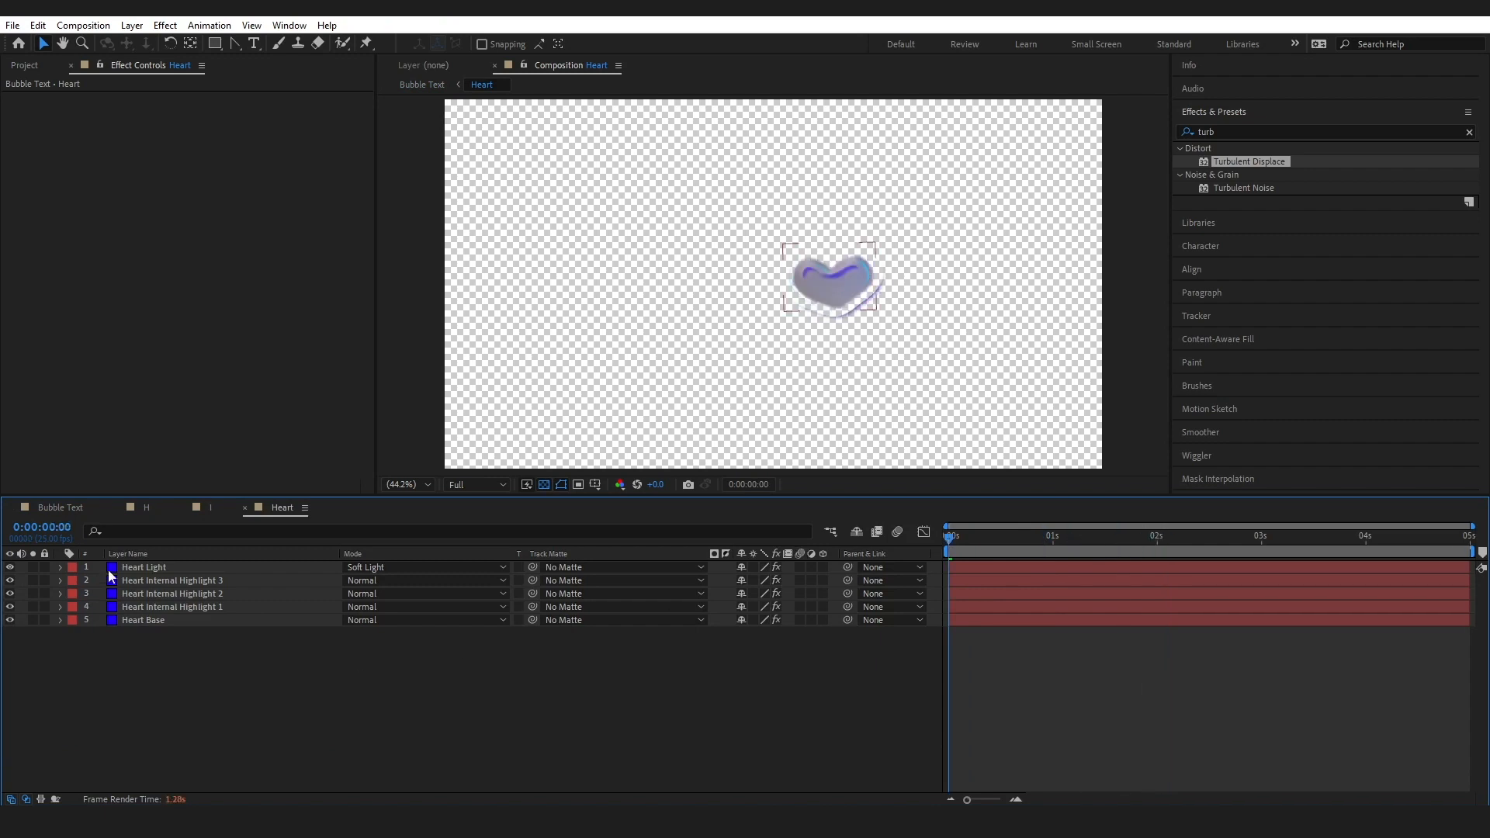
left_click(60, 507)
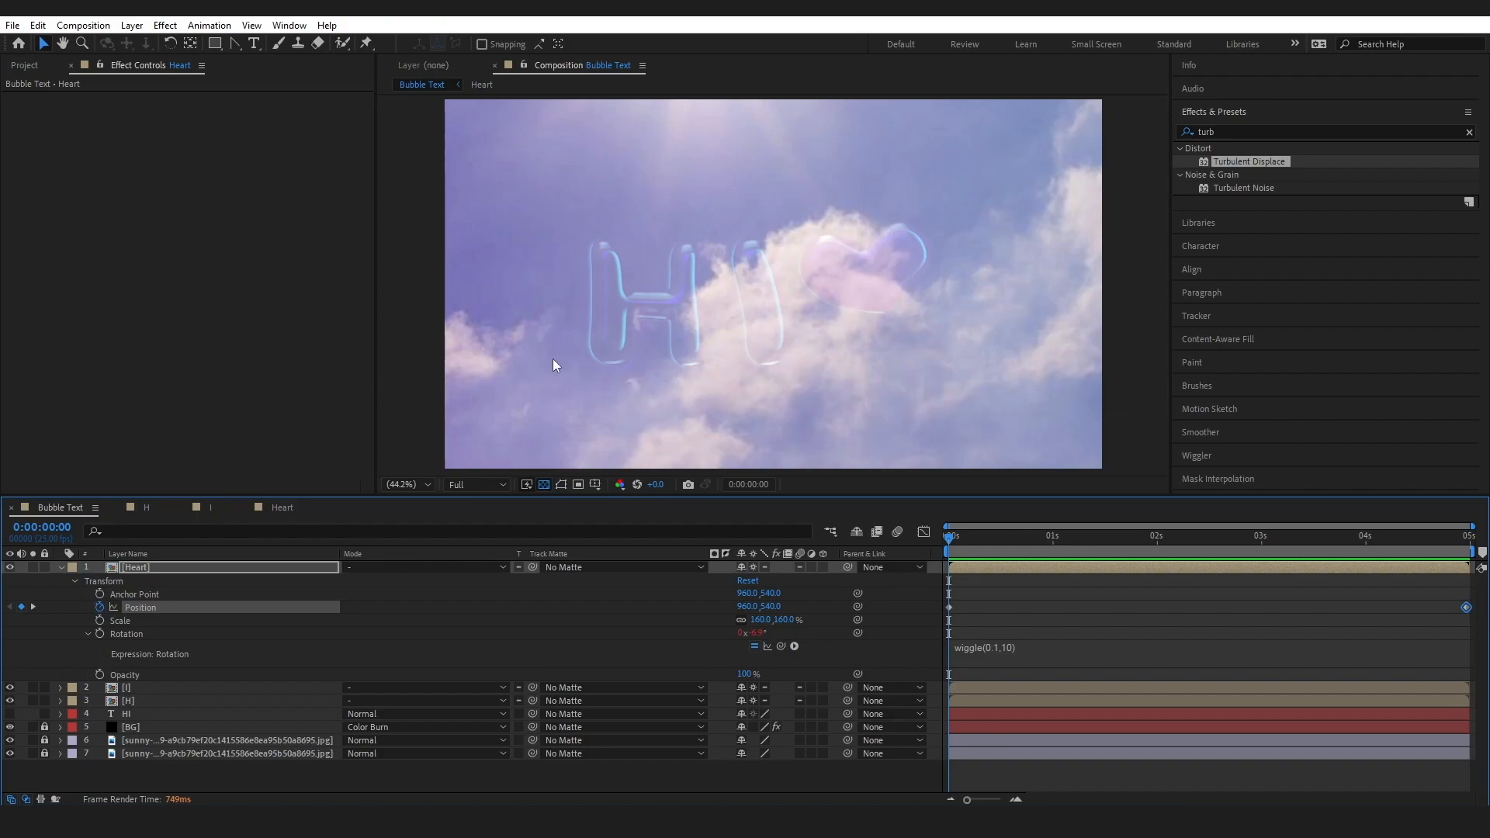
left_click(283, 507)
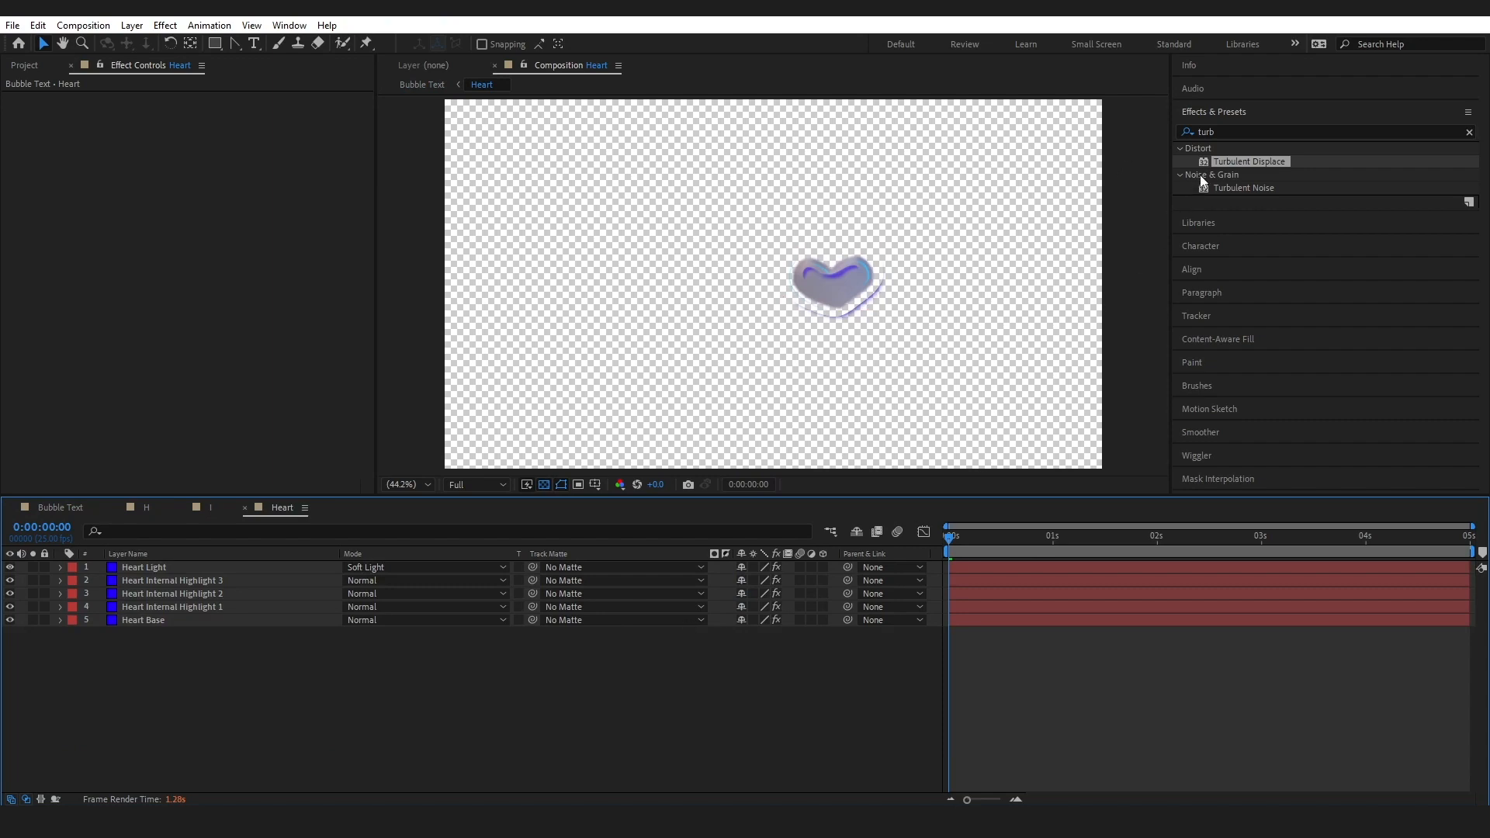
left_click(154, 620)
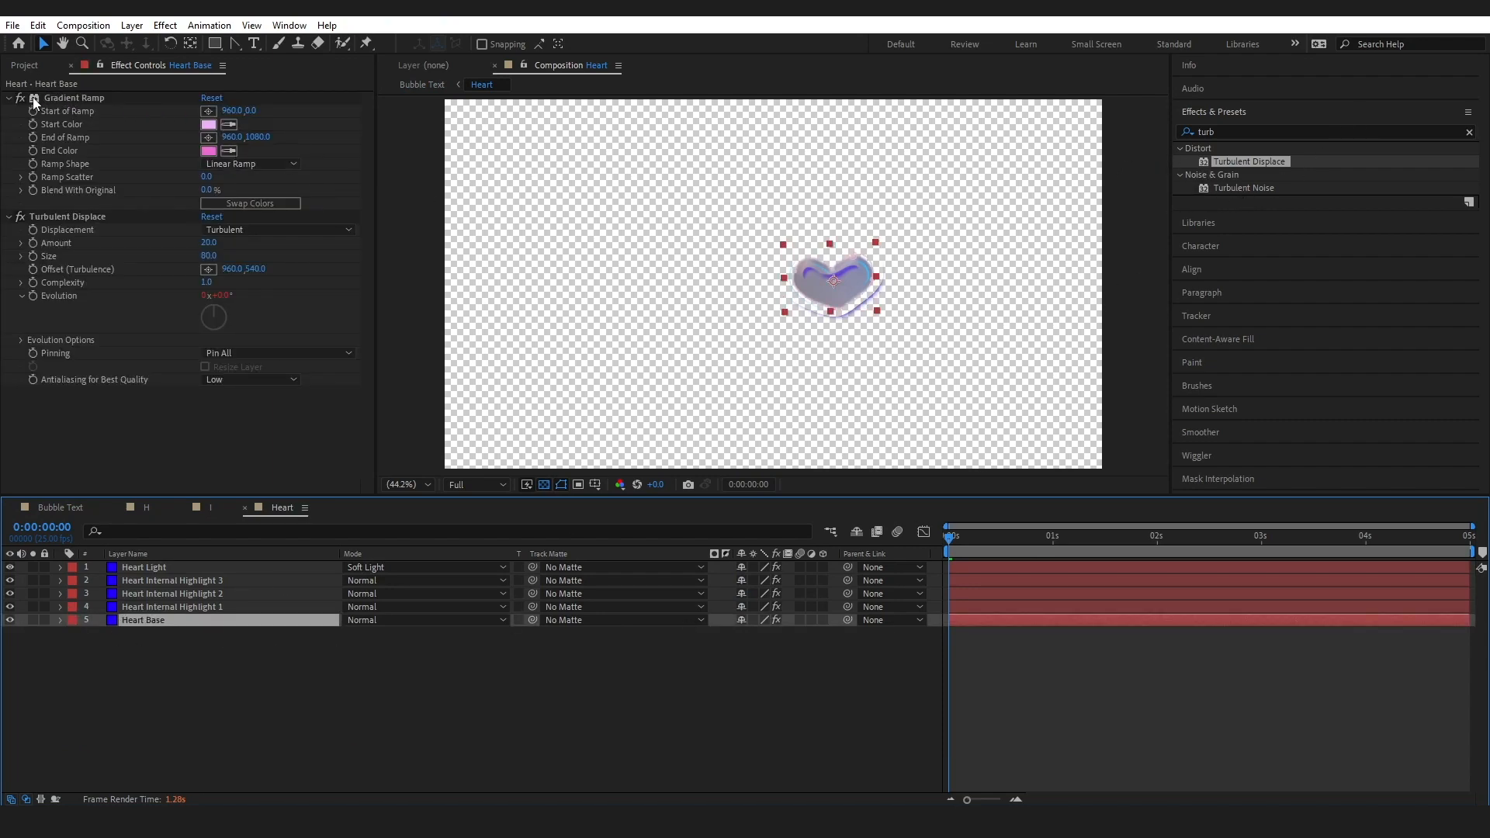
left_click(99, 66)
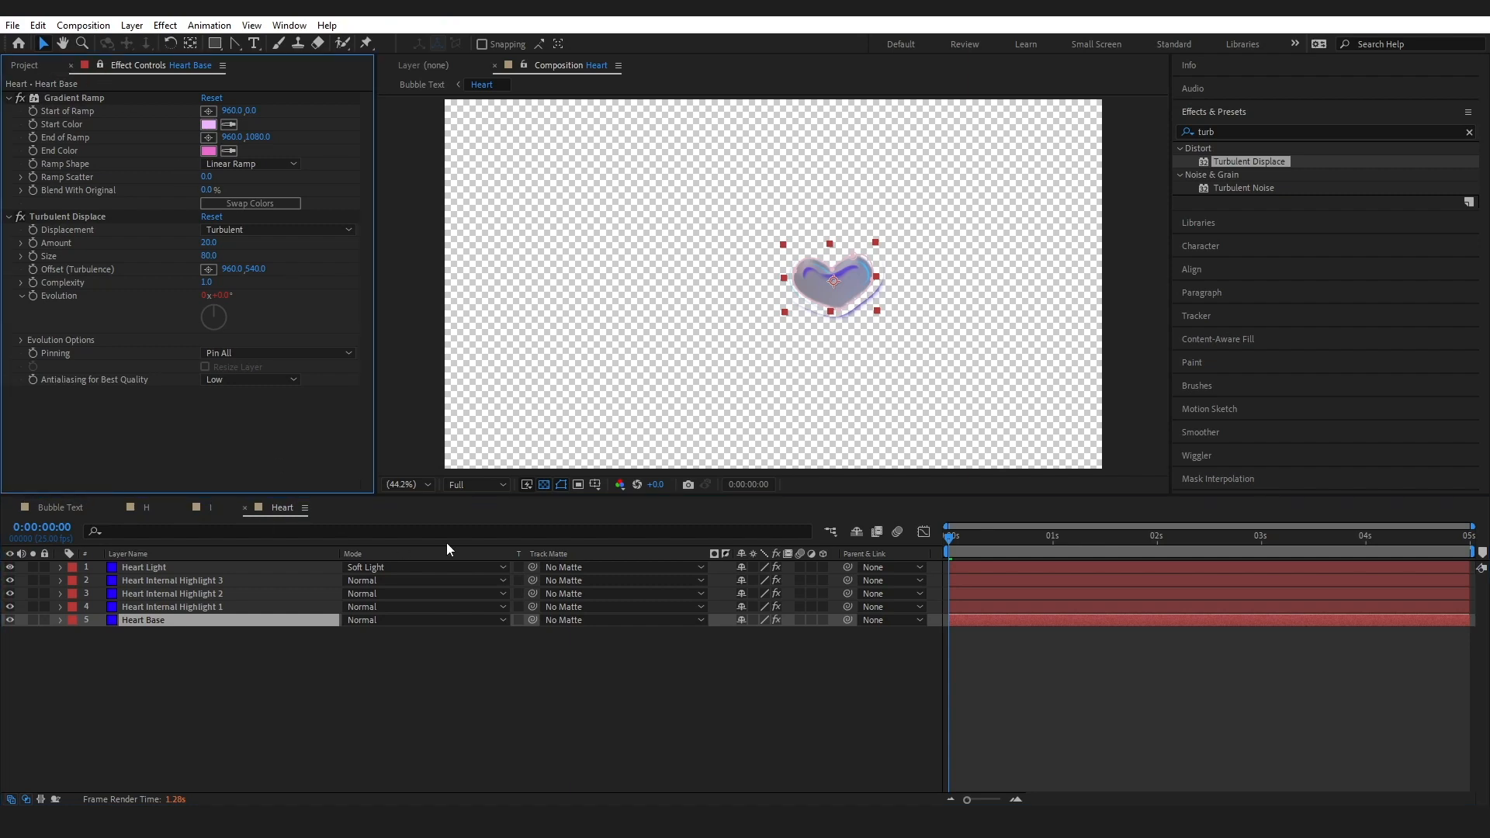
left_click(72, 506)
key("space")
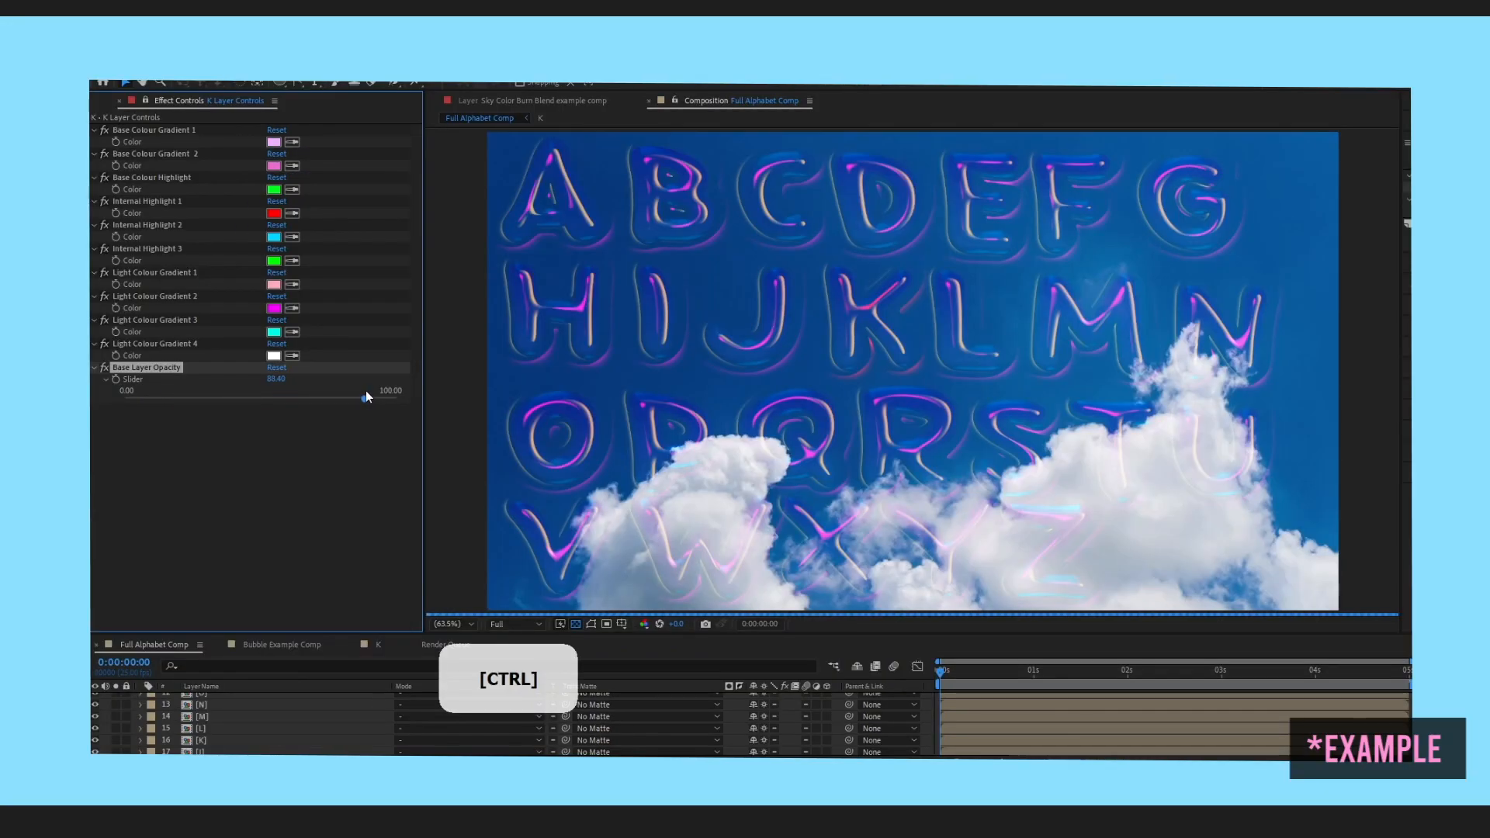
Try vivid purple as Start Color and bright green as End Color in Heart Base's Gradient Ramp, and undo both changes
left_click_drag(365, 395, 398, 394)
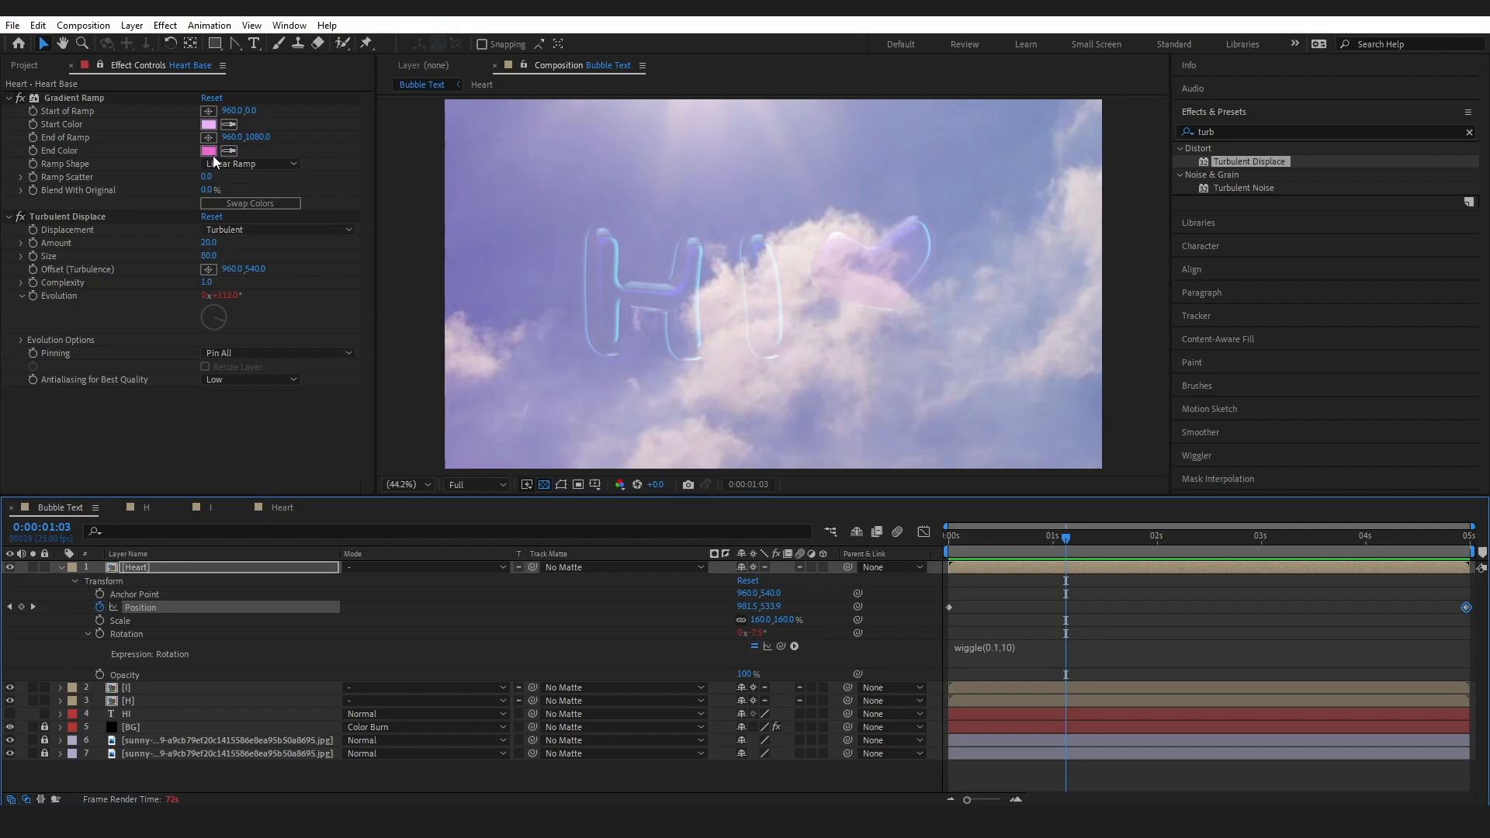
left_click(208, 124)
left_click_drag(276, 502, 327, 464)
left_click(464, 469)
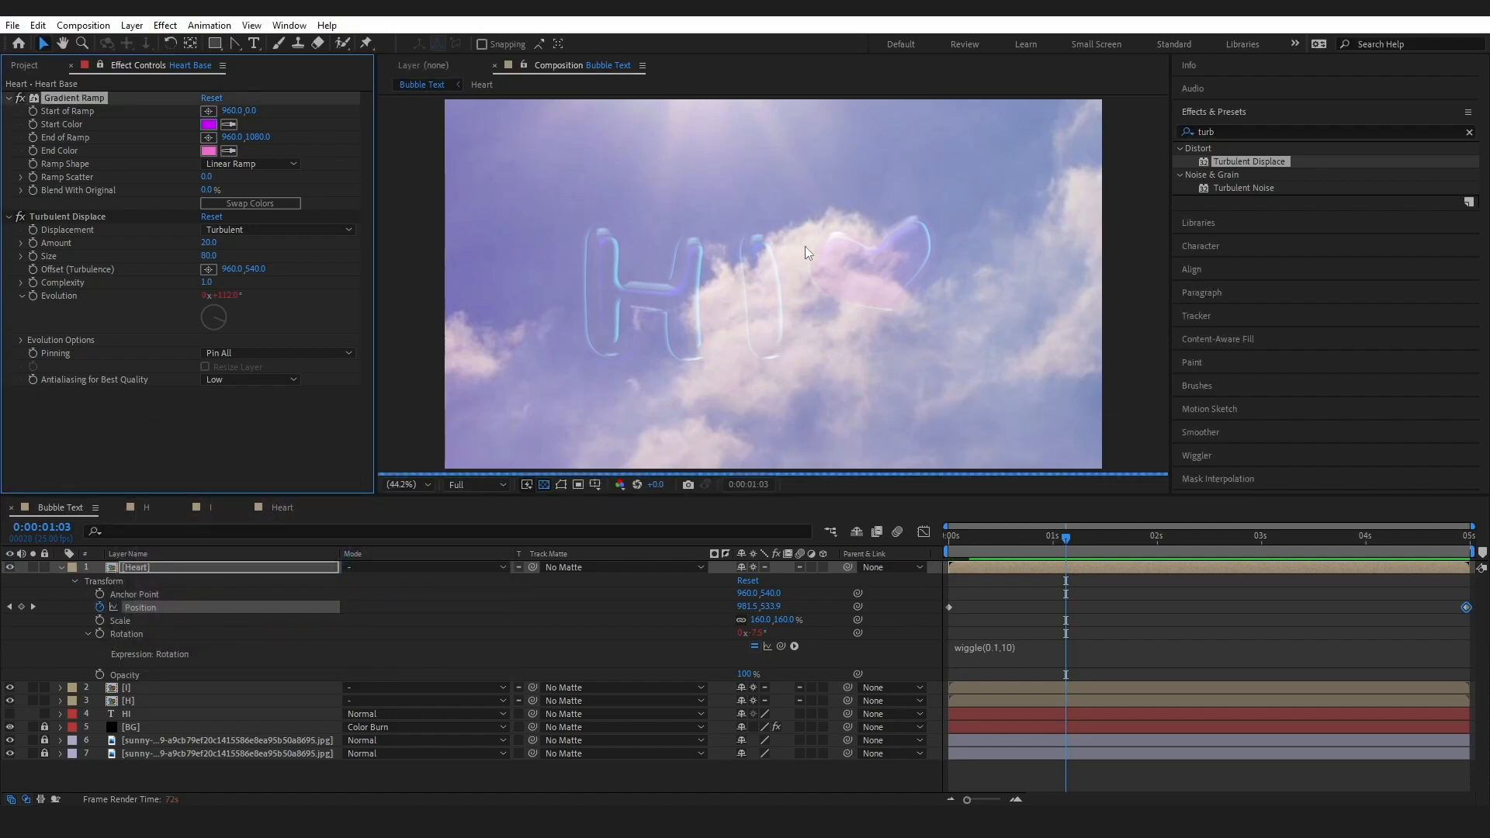
left_click(208, 151)
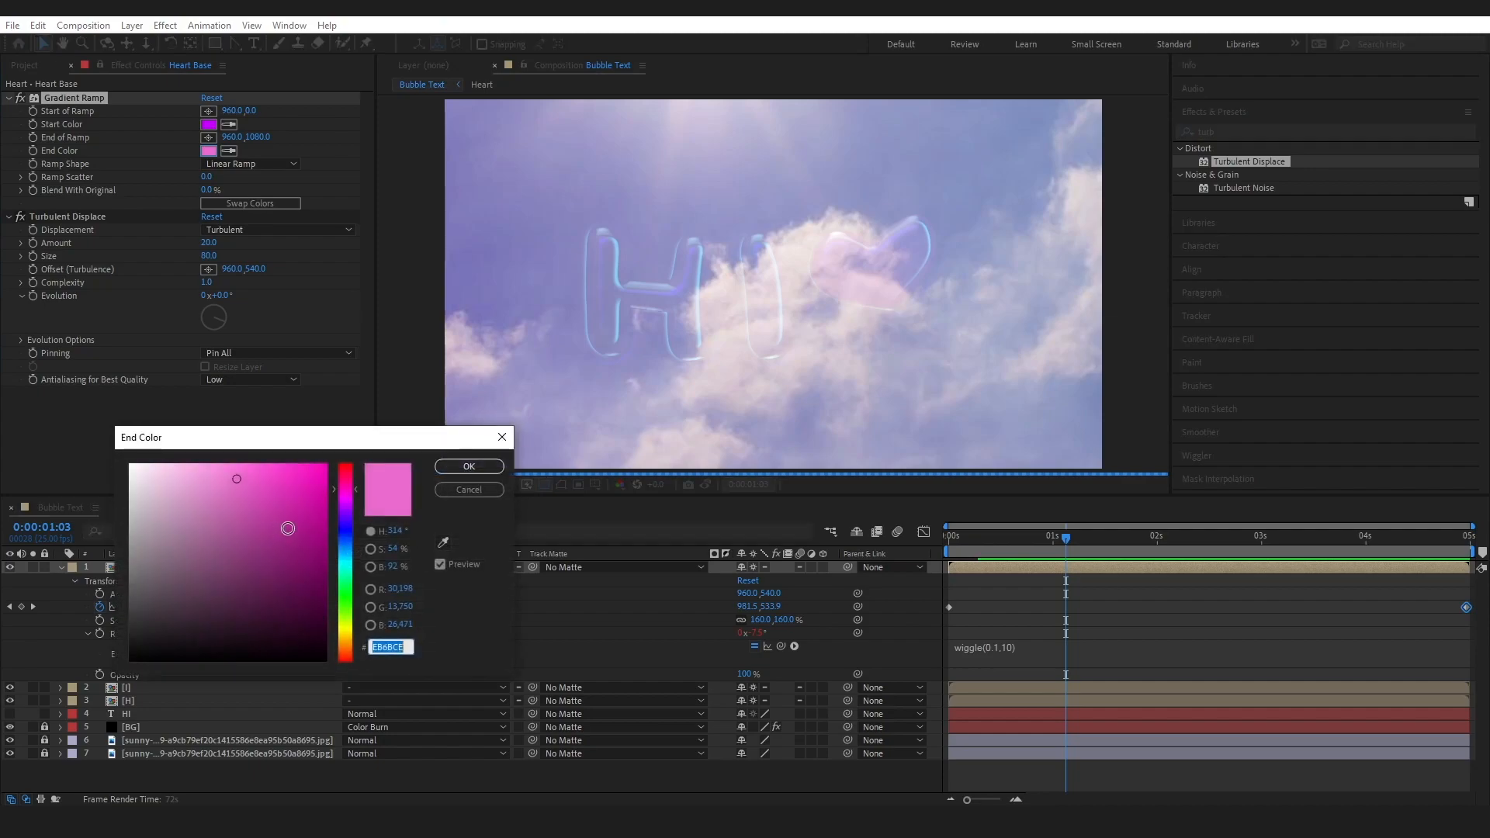
left_click_drag(348, 524, 346, 601)
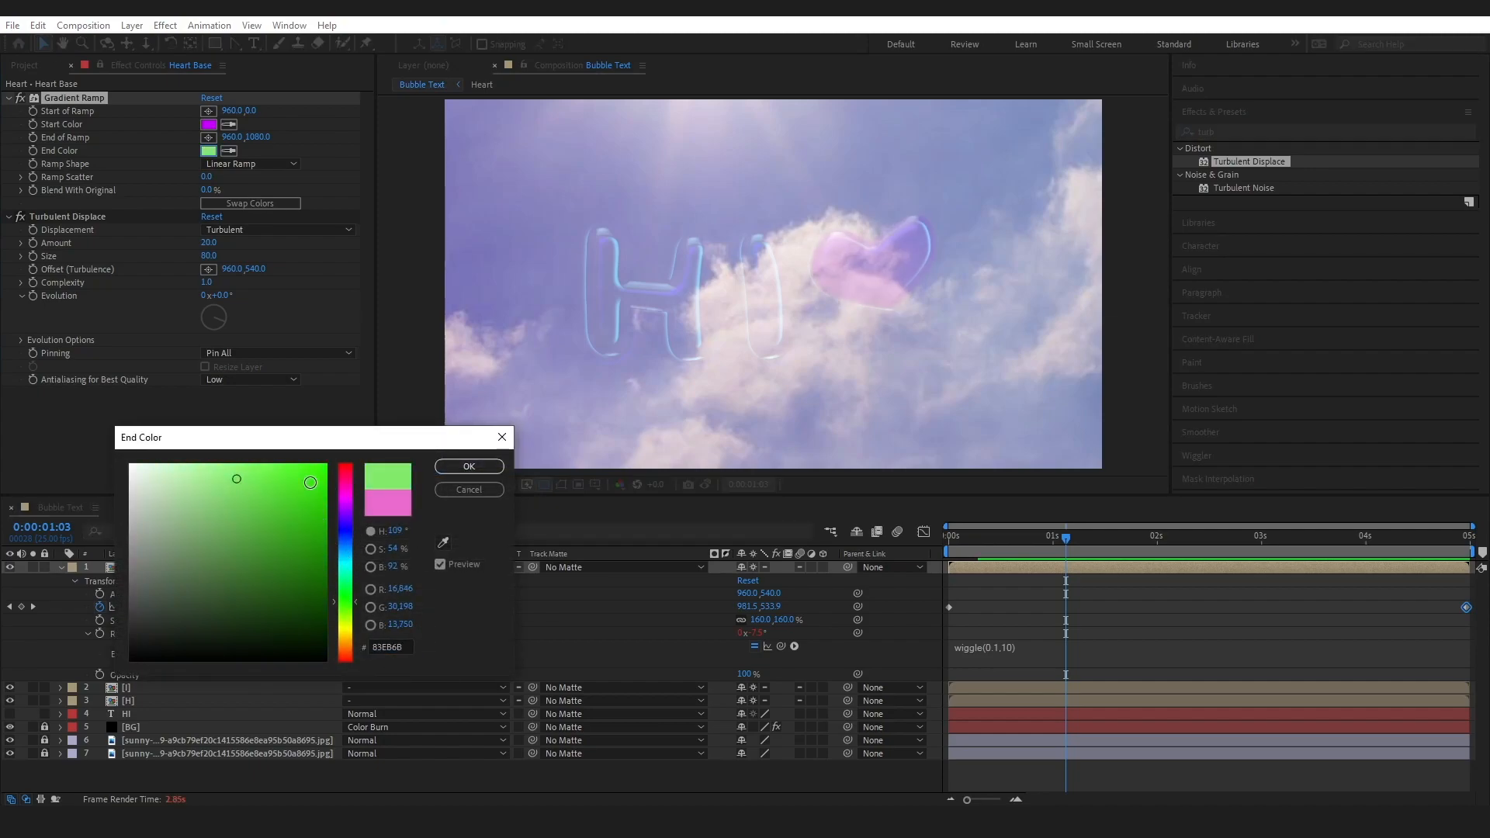
left_click_drag(309, 486, 327, 464)
left_click(463, 468)
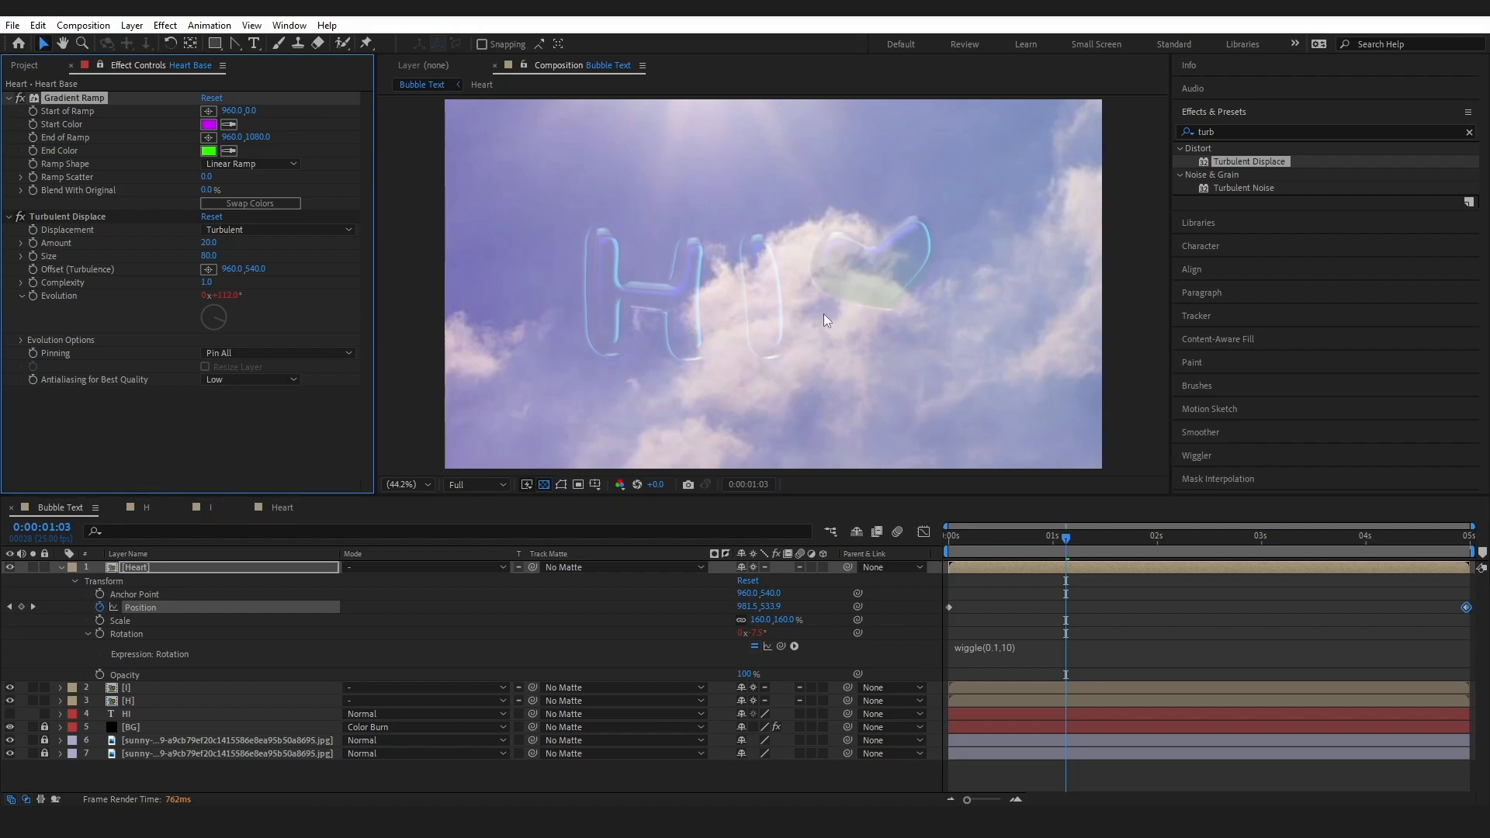
key("ctrl+z")
key("ctrl+z")
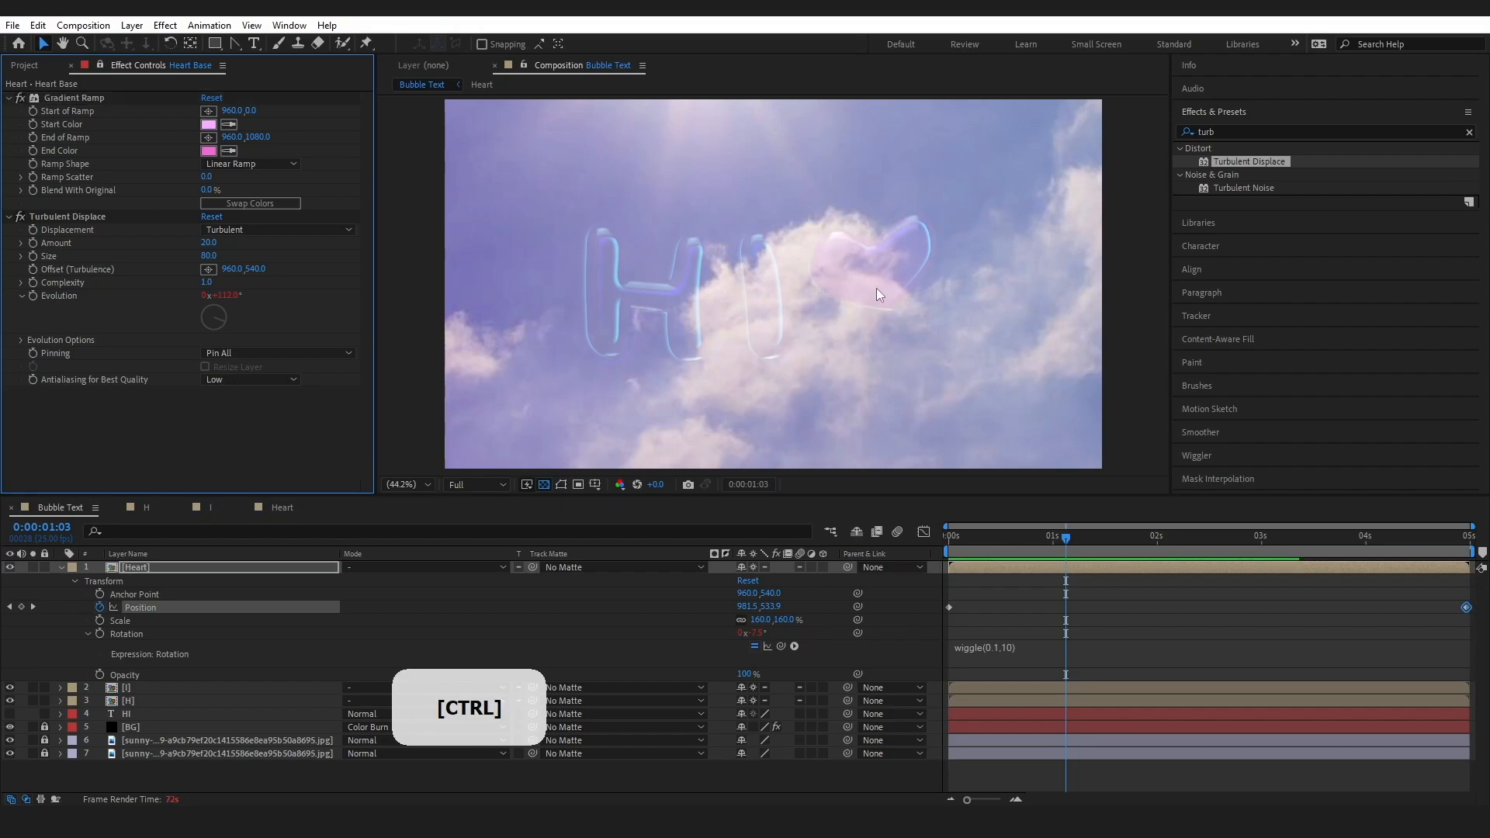
Try an Opacity of 0% on Heart Base in the Heart pre-comp and check the effect in the Bubble Text composition
left_click(280, 507)
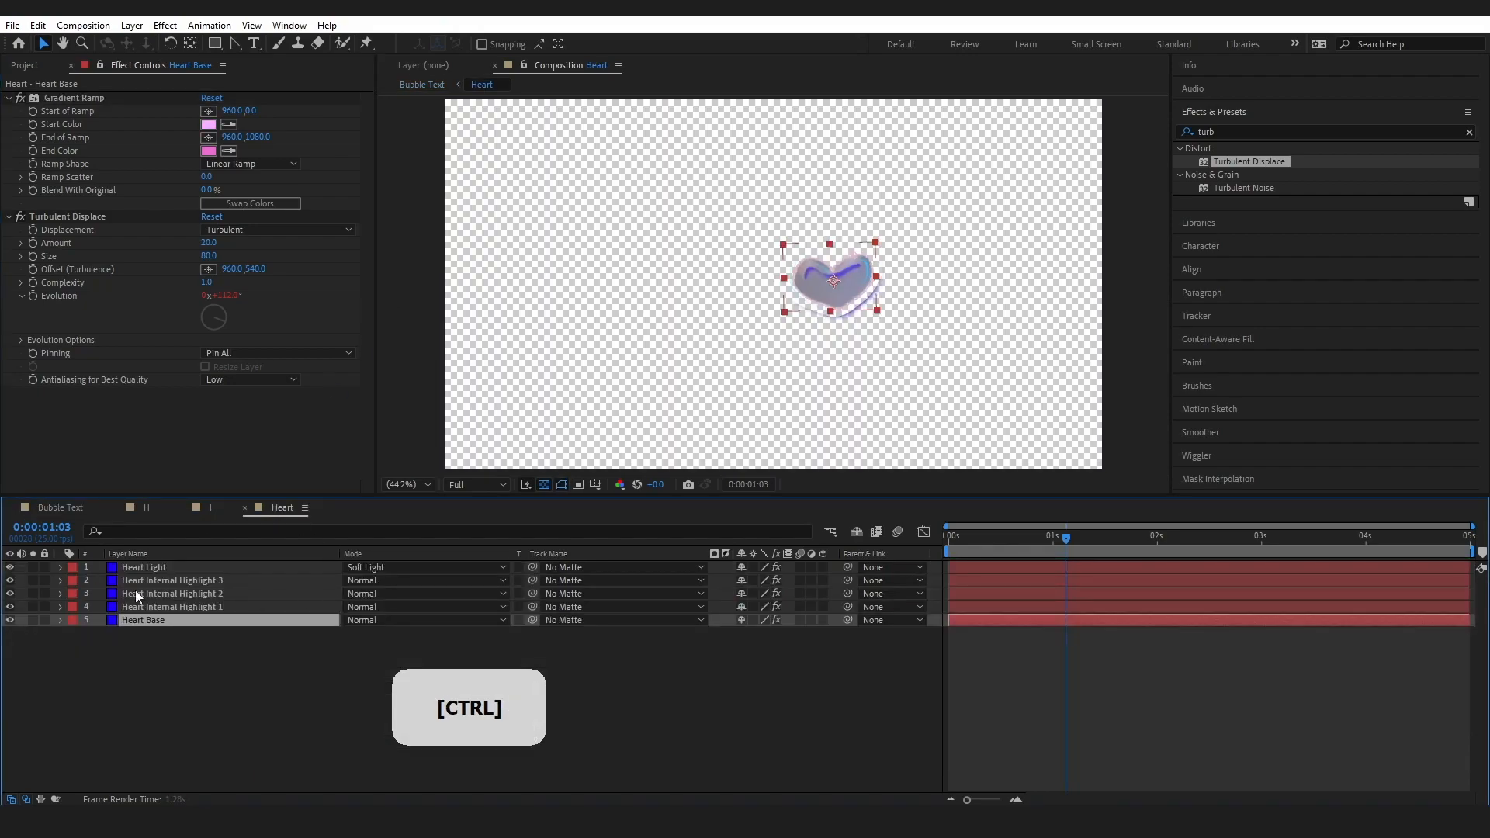
left_click(60, 620)
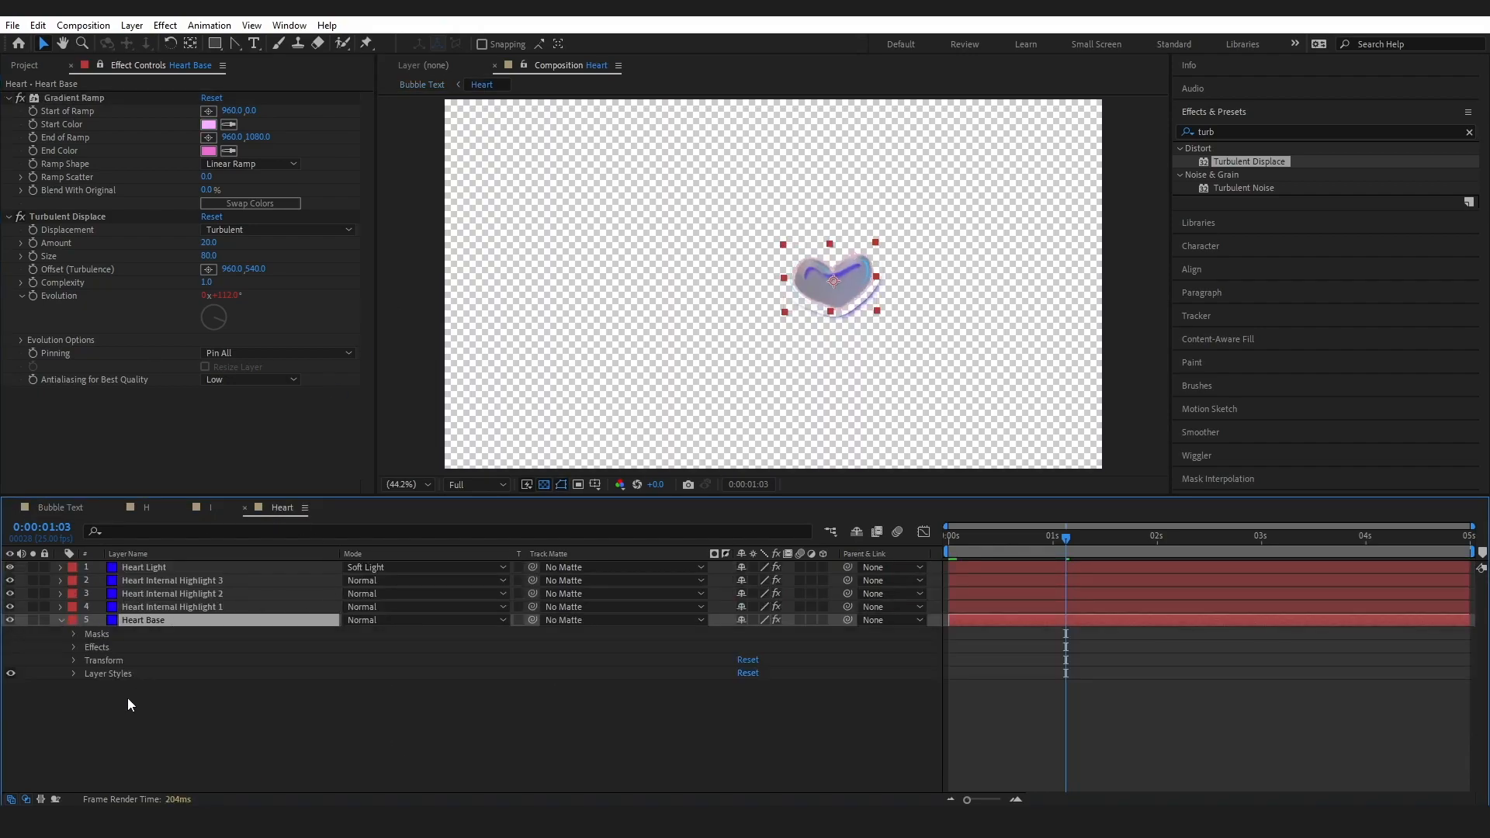
left_click(73, 674)
left_click(73, 660)
left_click(745, 725)
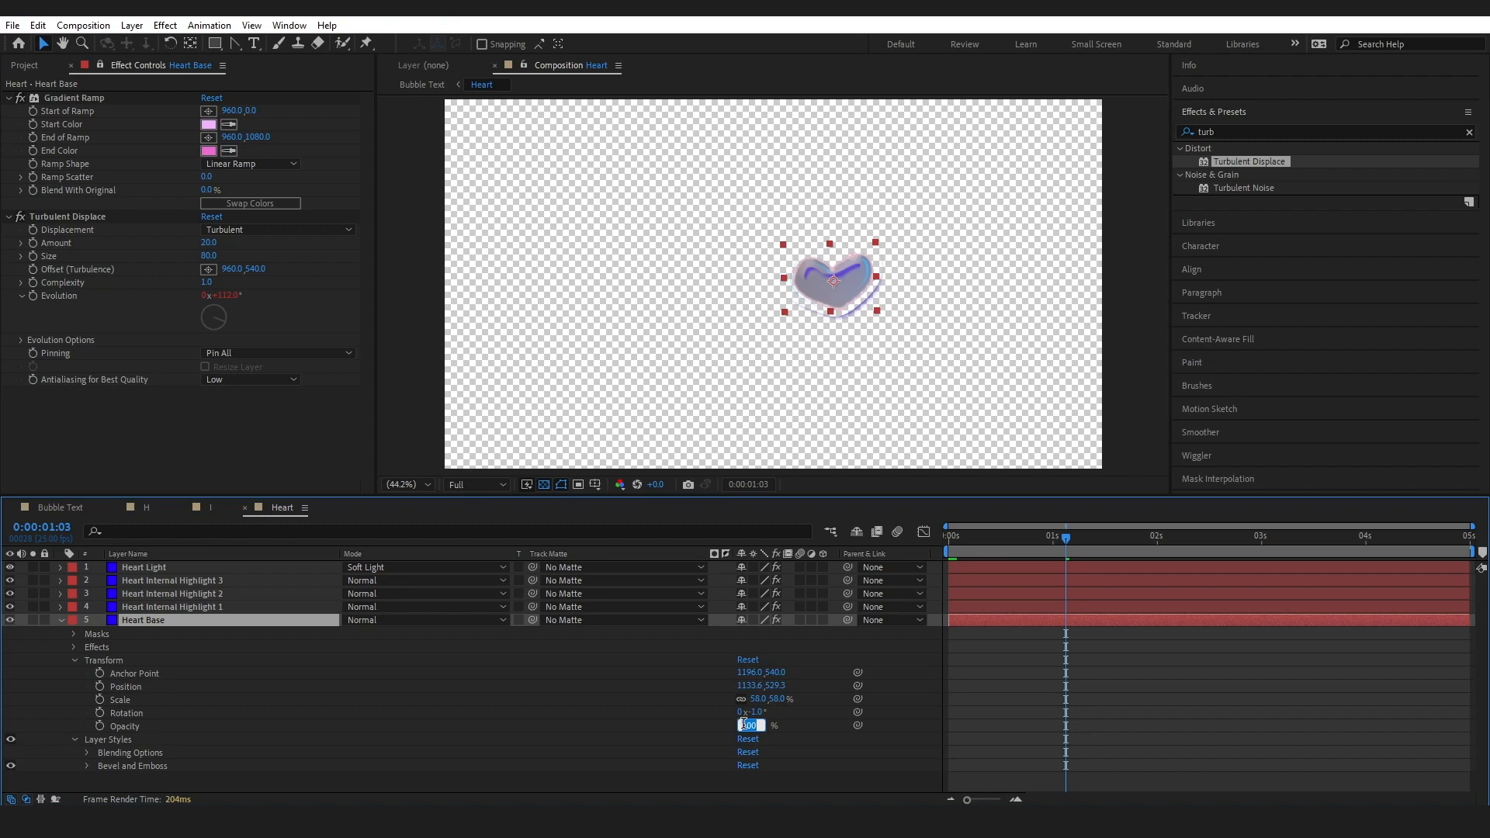
type("0")
key("Return")
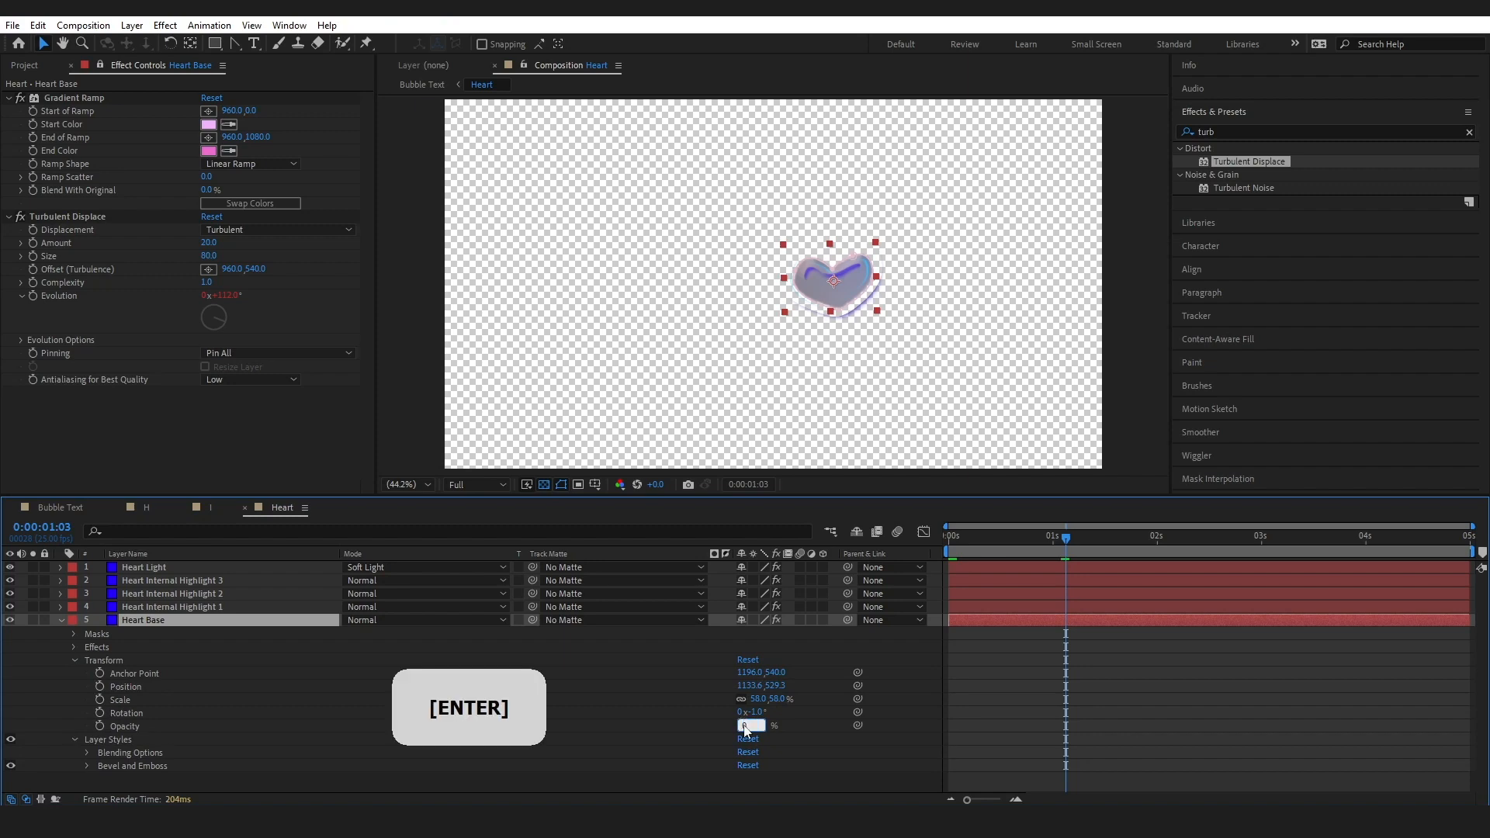
left_click(51, 507)
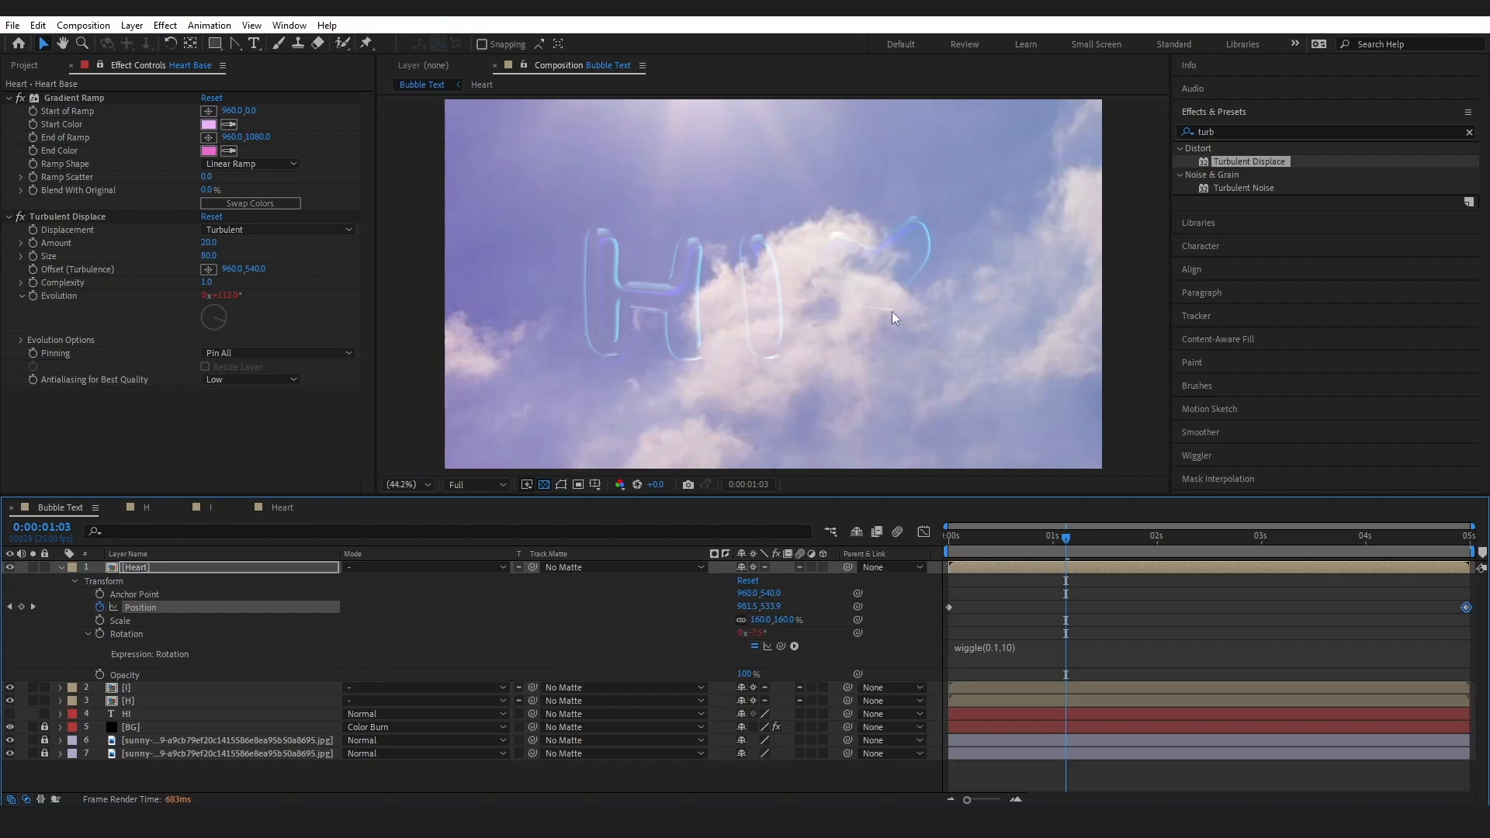
Set the Opacity of Heart Base in the Heart pre-comp to 31% and return to the Bubble Text composition
left_click(276, 510)
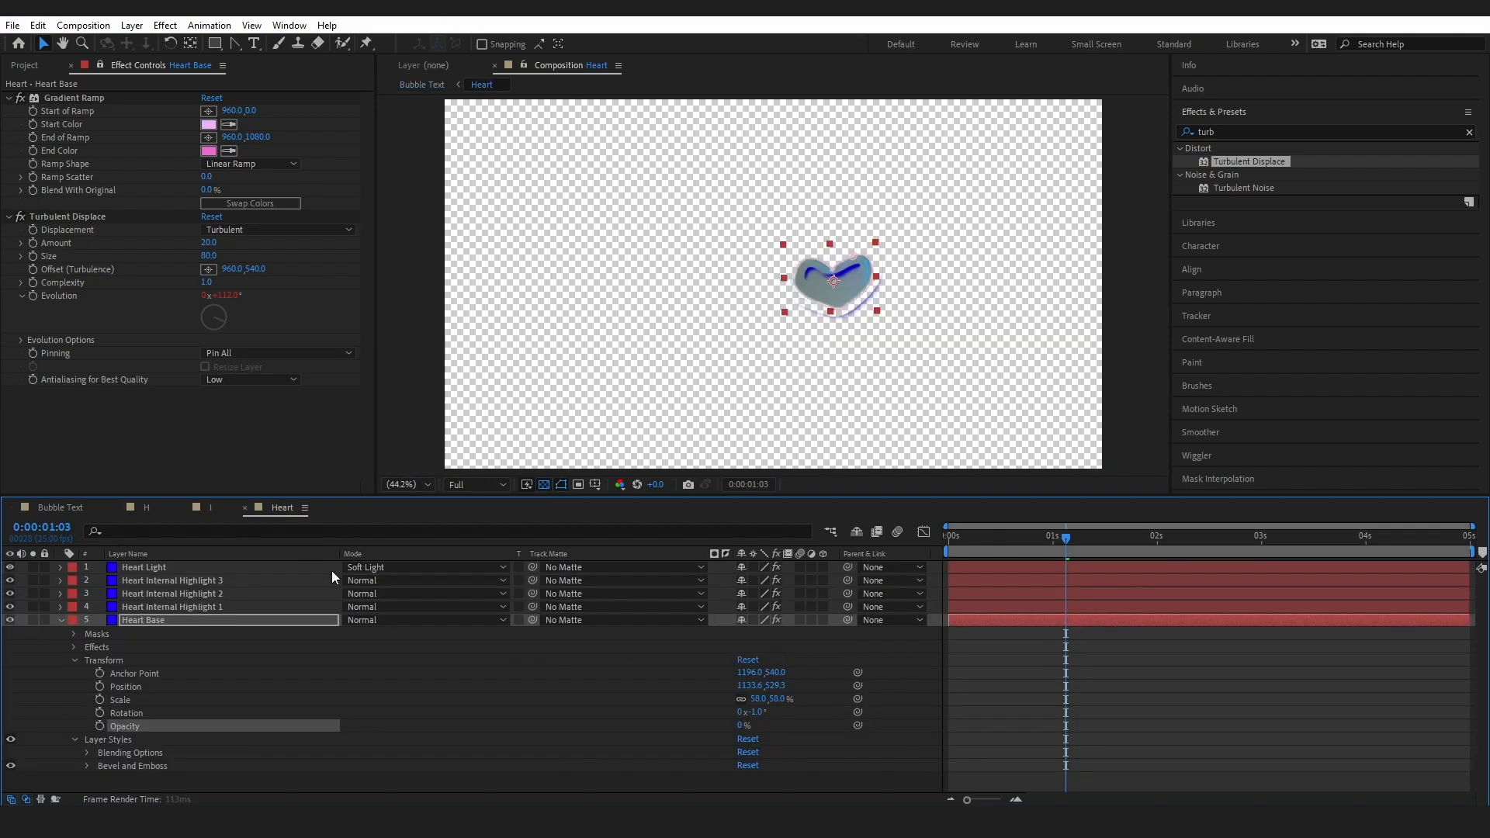
left_click(741, 726)
type("31")
key("Return")
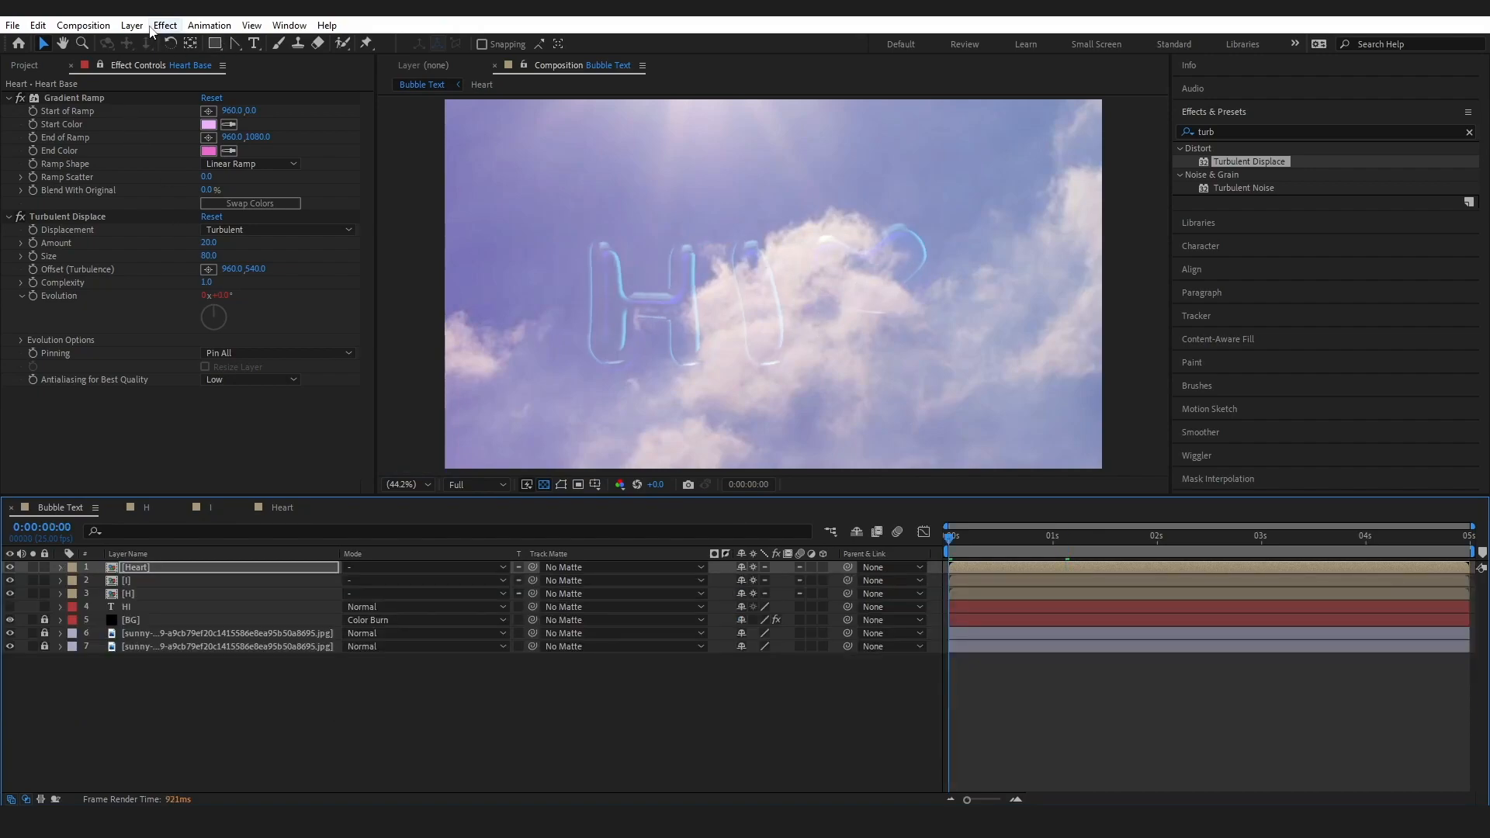
Create a new 1920 x 1080 px solid named Vignette in the Bubble Text composition
left_click(134, 25)
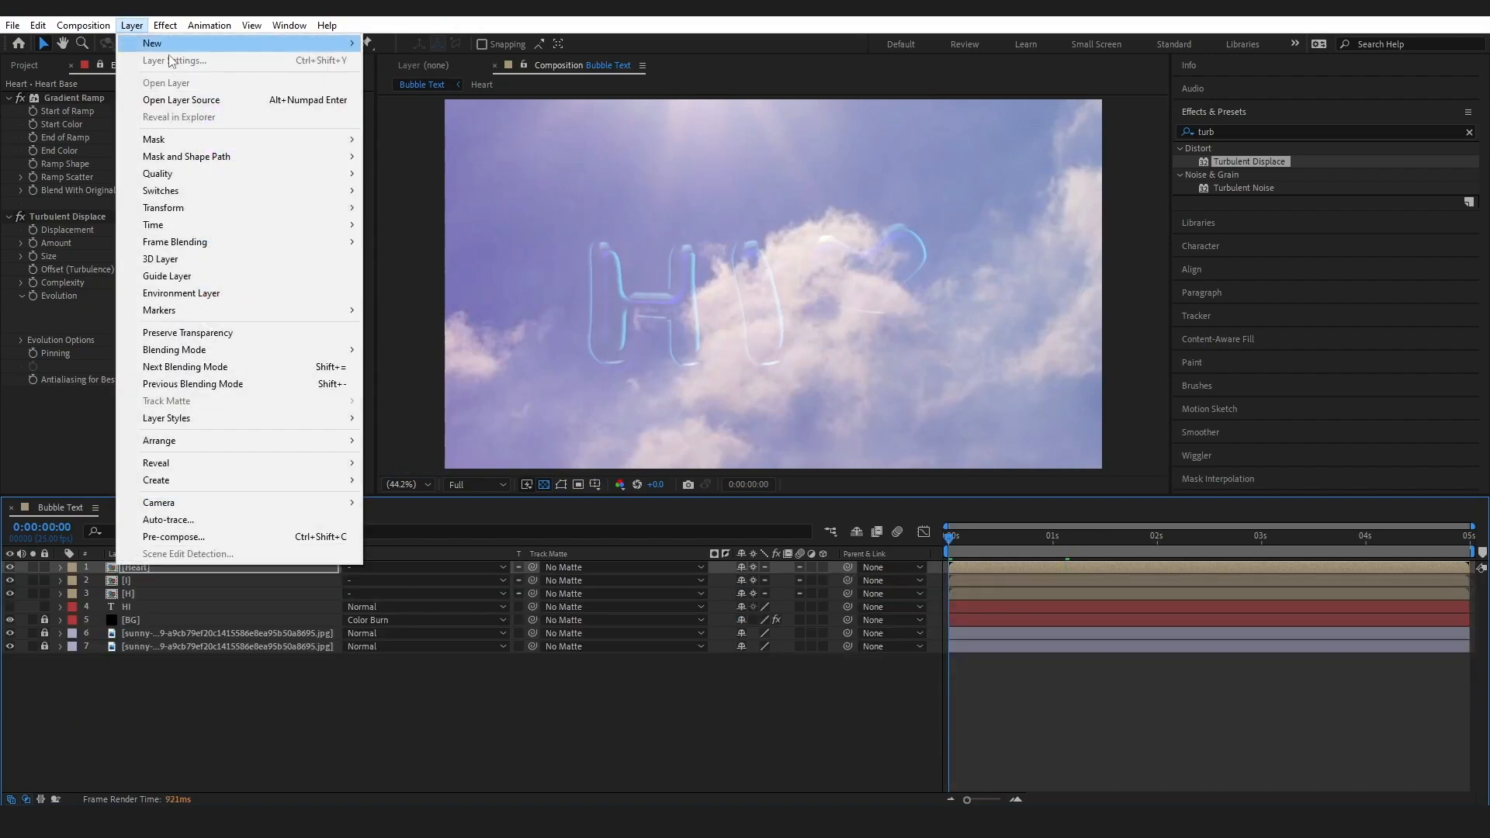
mouse_move(171, 44)
left_click(453, 58)
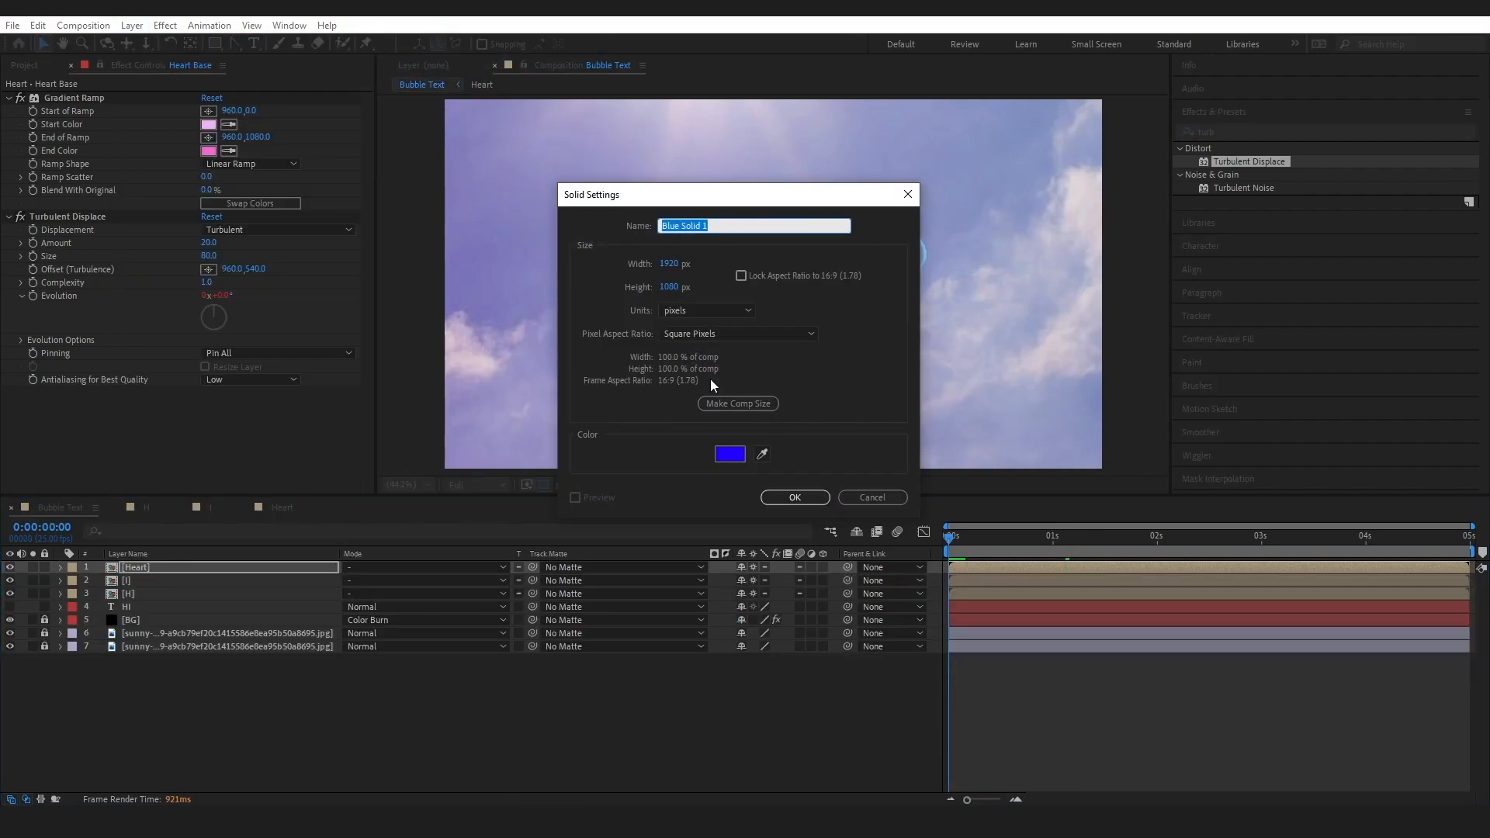
type("Vigne")
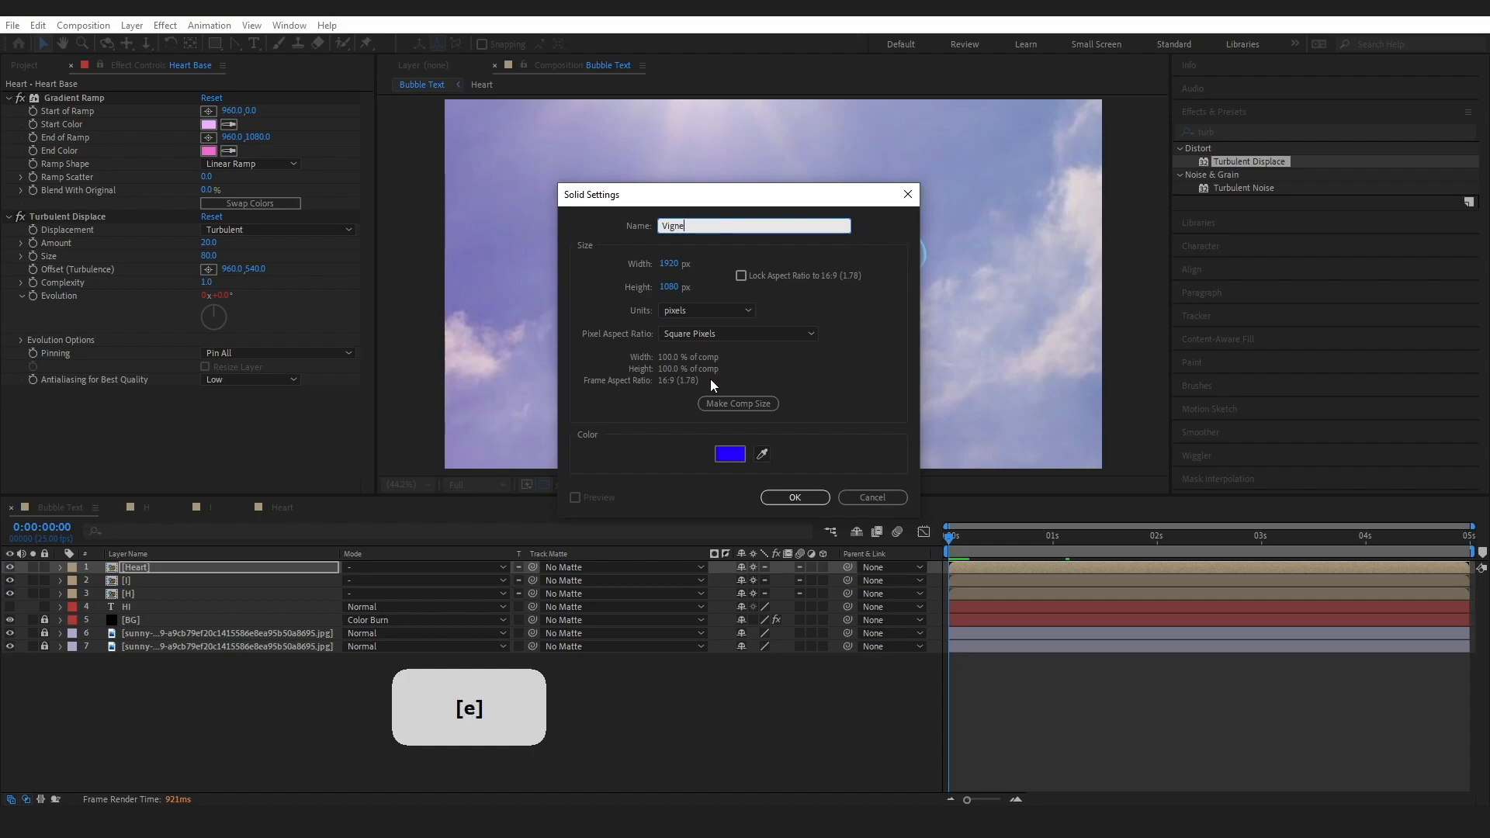
type("tte")
left_click(788, 498)
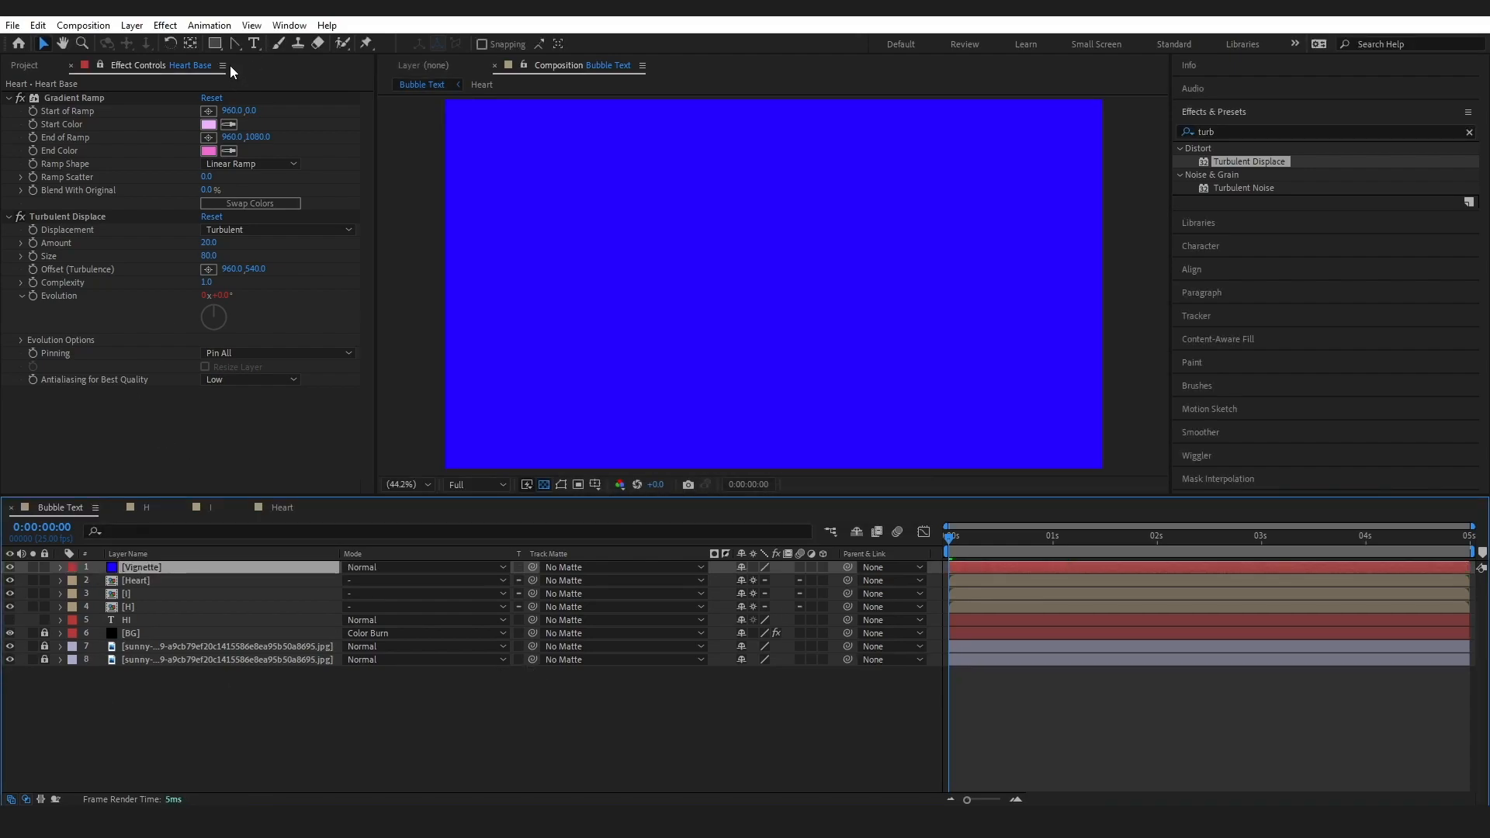
Change the color of the Vignette solid to black (000000) in its solid settings
left_click(83, 24)
left_click(173, 60)
left_click(534, 555)
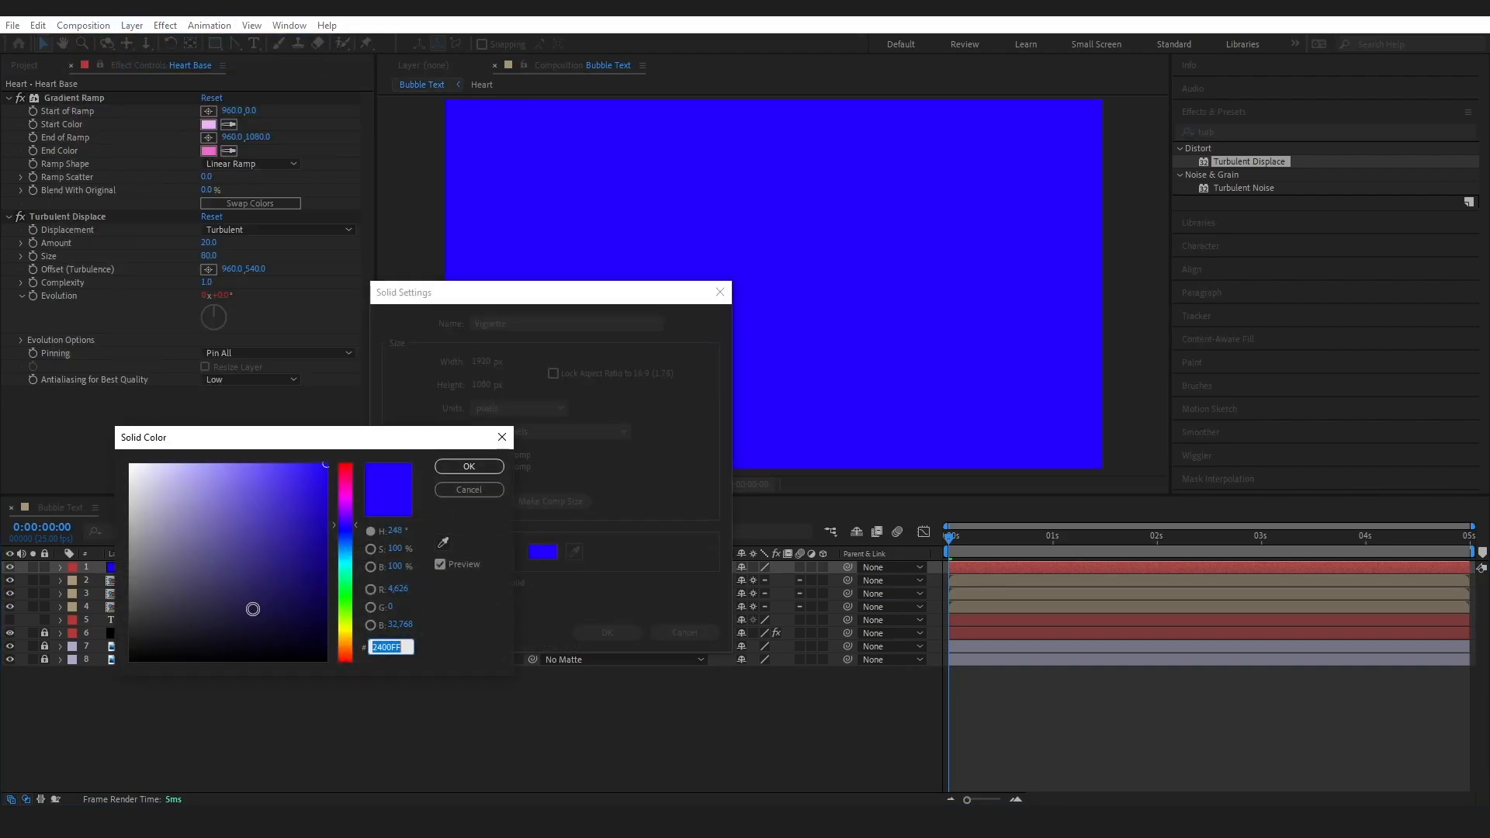
type("000000")
left_click(468, 466)
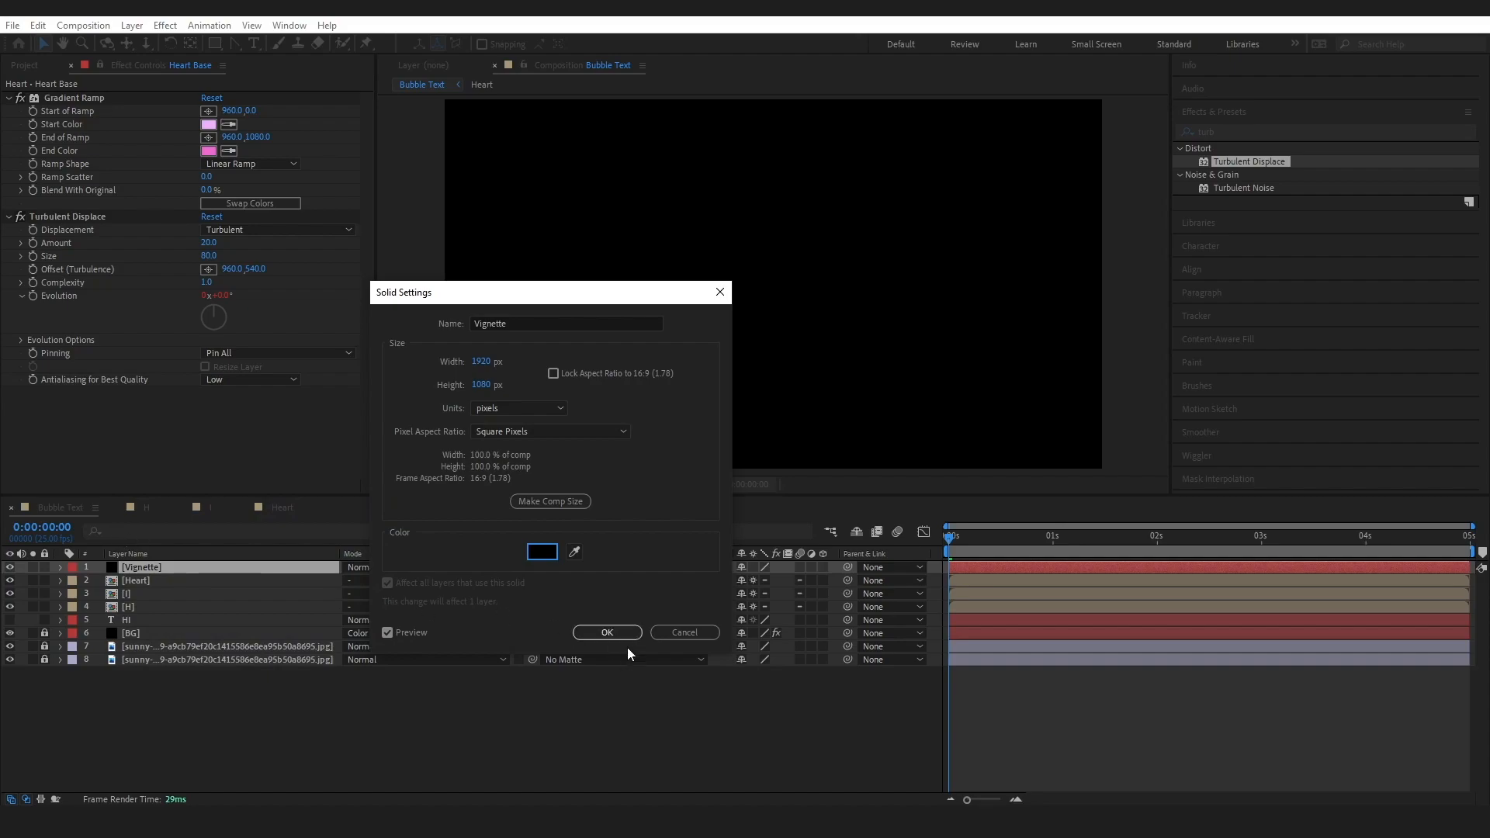
left_click(606, 631)
Draw a wide elliptical mask around the HI and heart on the Vignette layer and set its Mask Feather to 195 pixels
left_click_drag(215, 43, 264, 75)
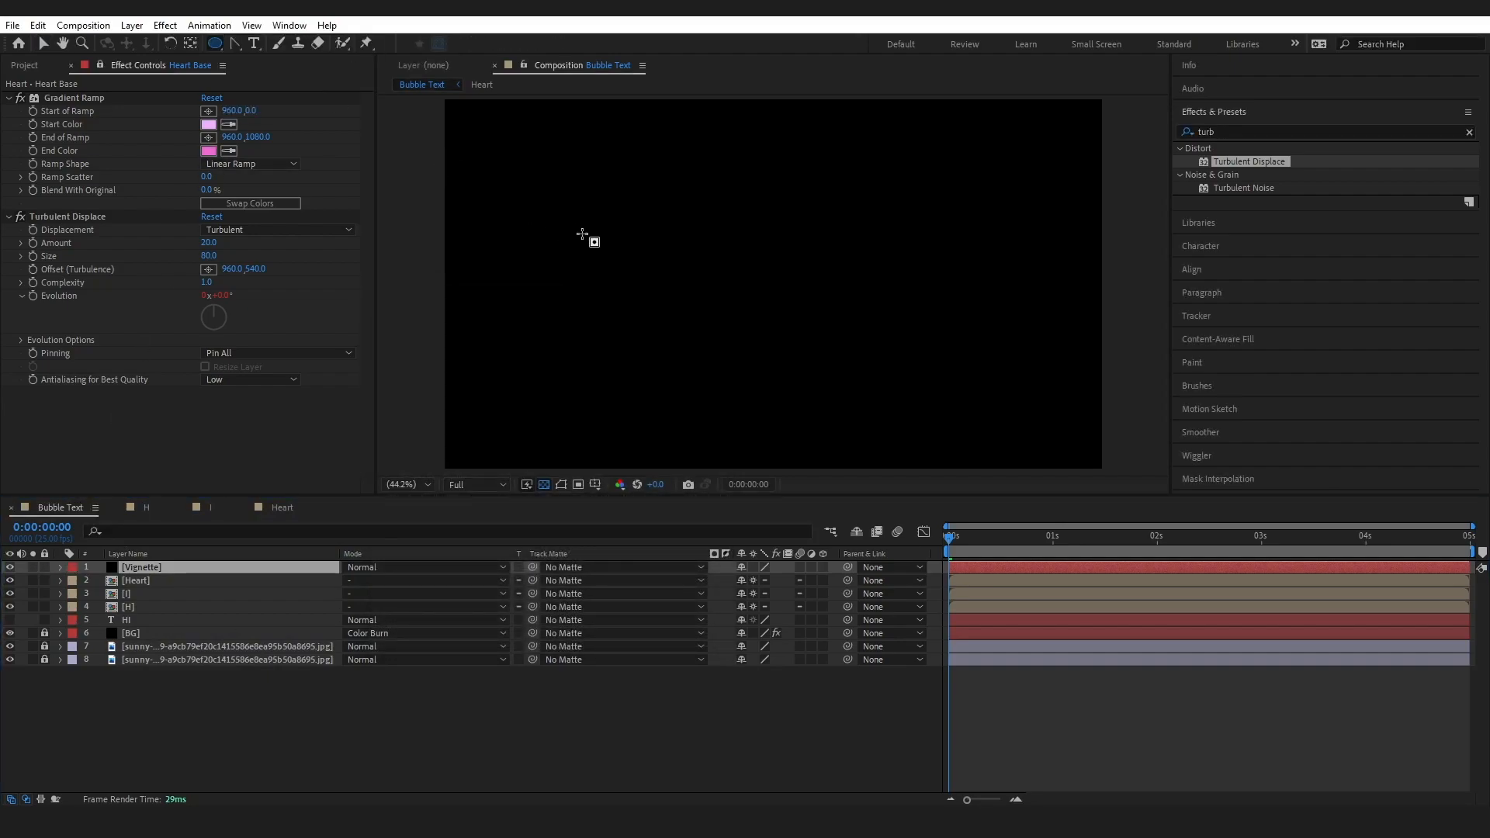
left_click_drag(569, 223, 991, 360)
left_click(87, 594)
left_click_drag(752, 621, 895, 612)
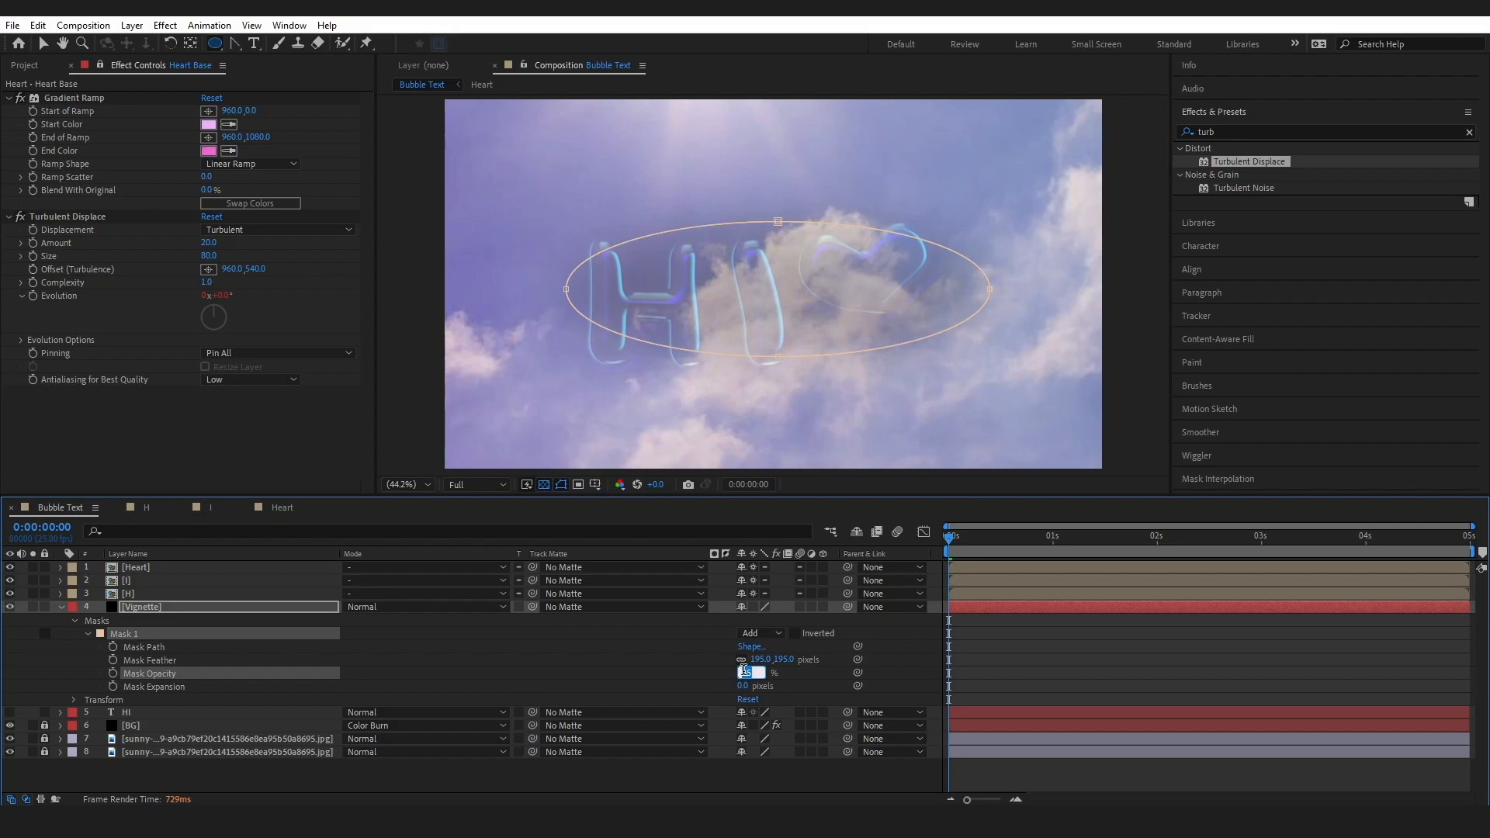
Set the Vignette mask's opacity to 15%, place the layer directly below the H layer, then collapse and deselect it
type("5")
key("Return")
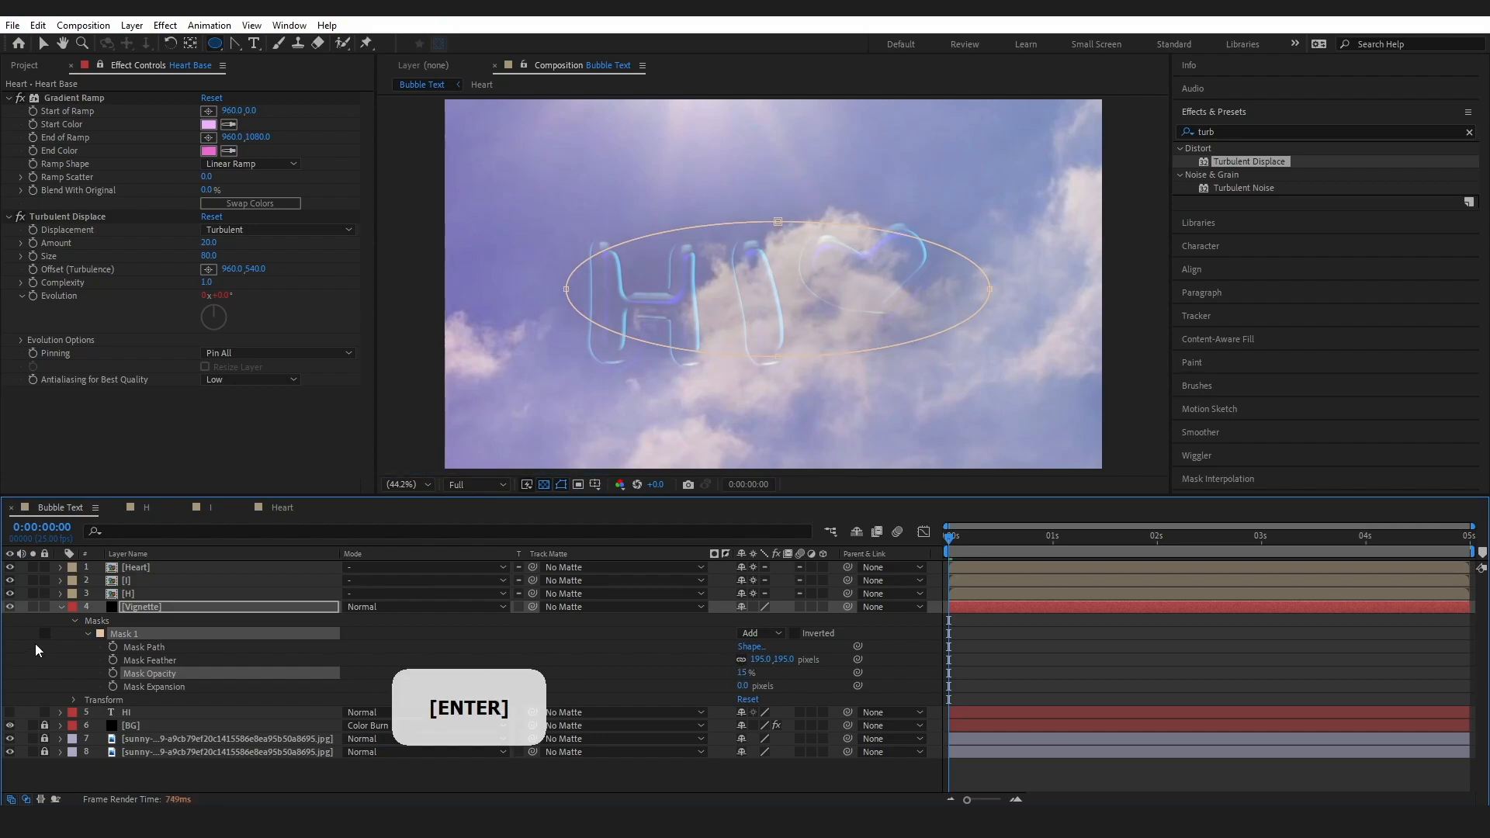
left_click(62, 607)
left_click(188, 759)
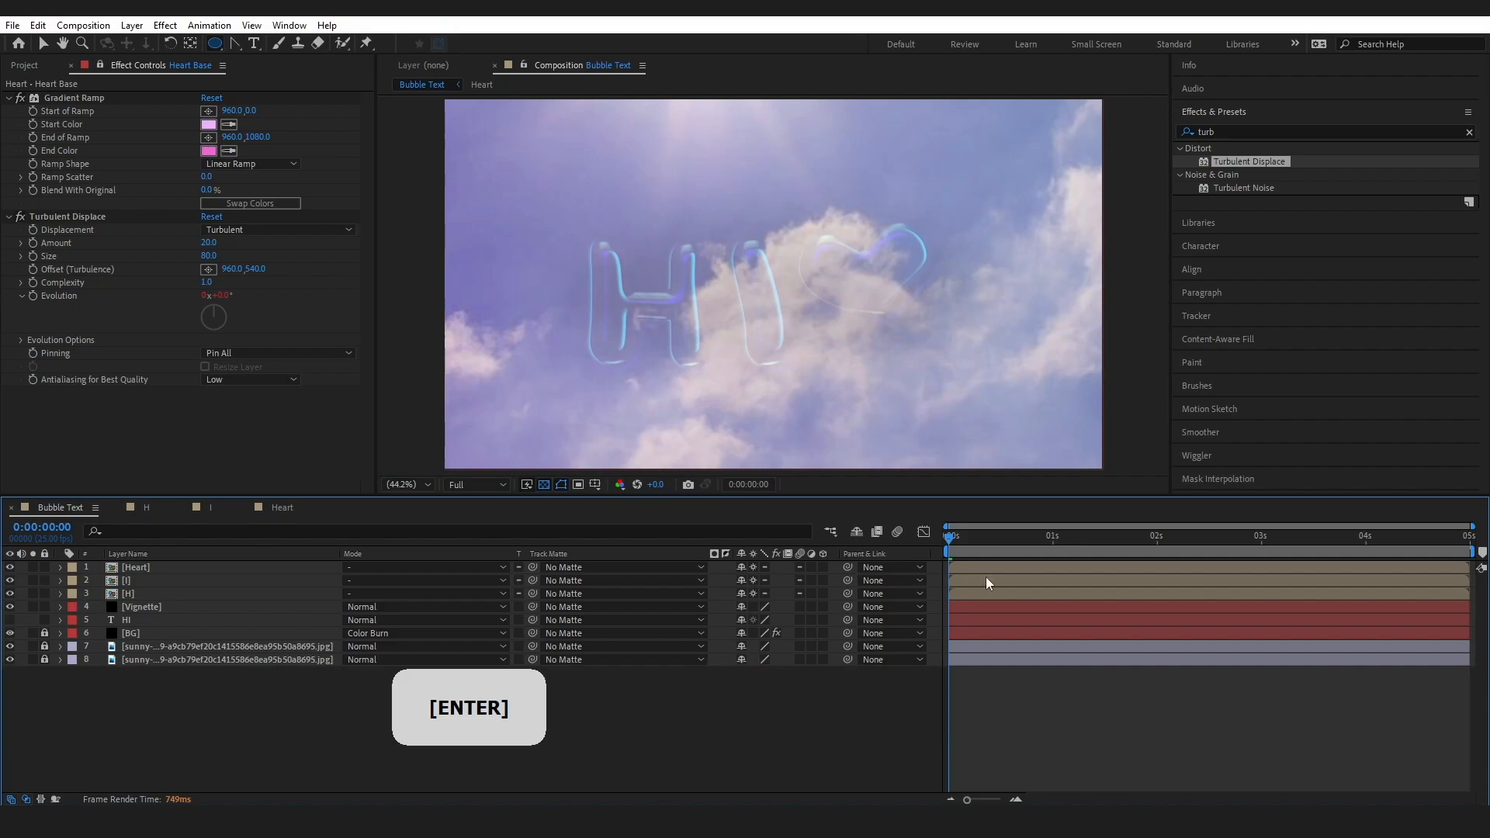